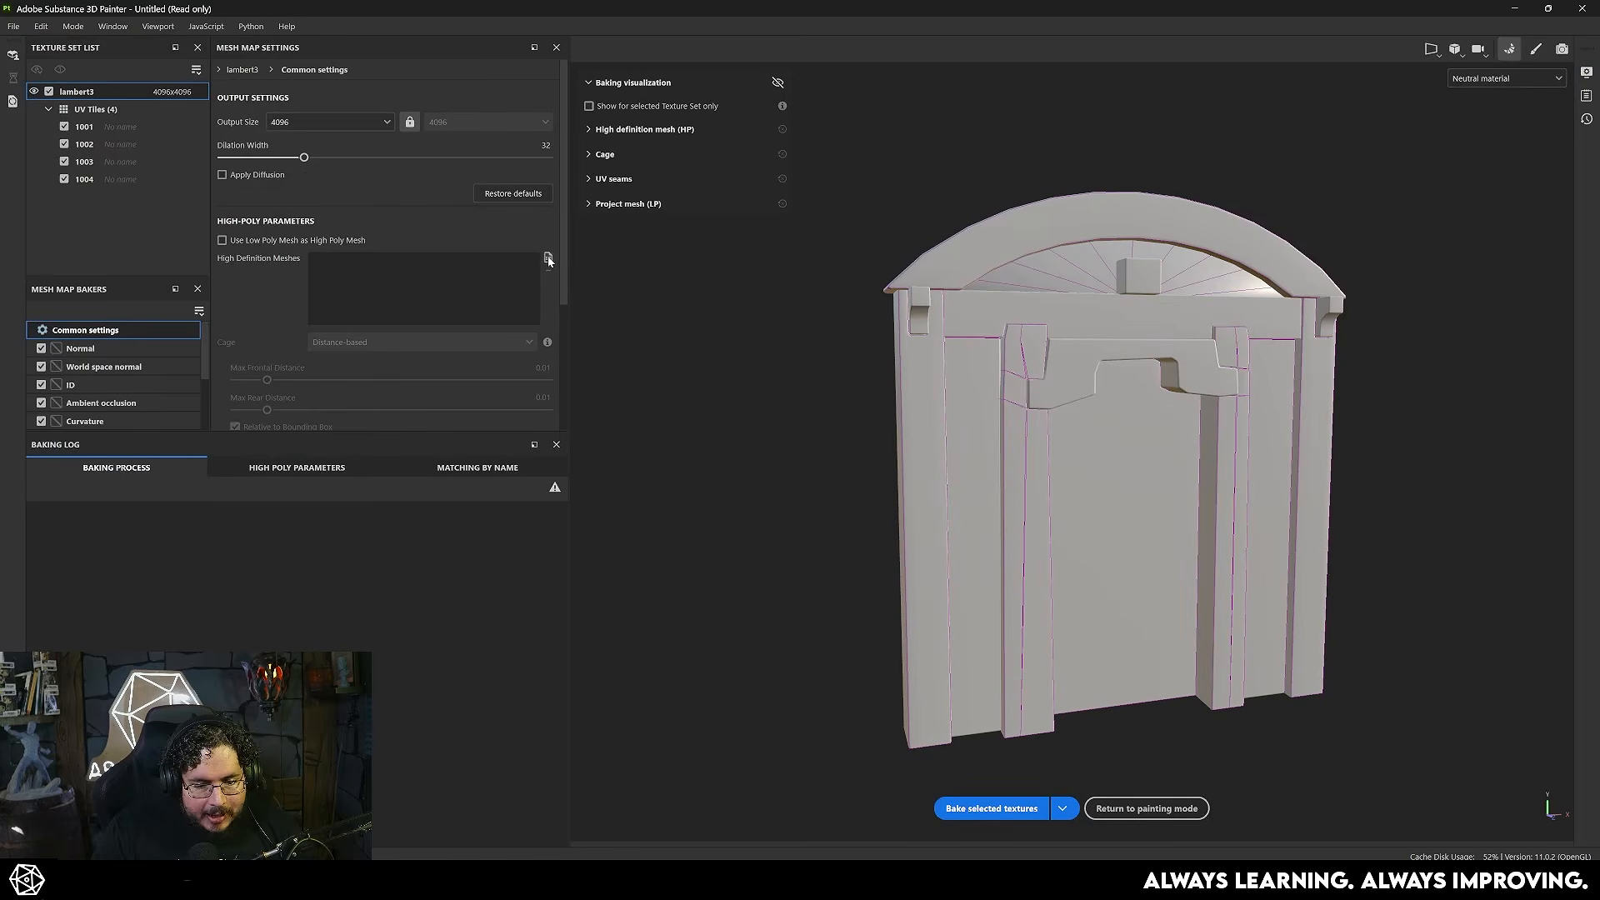
- Load the high-poly door mesh as the high definition mesh for baking
click(547, 257)
double_click(250, 143)
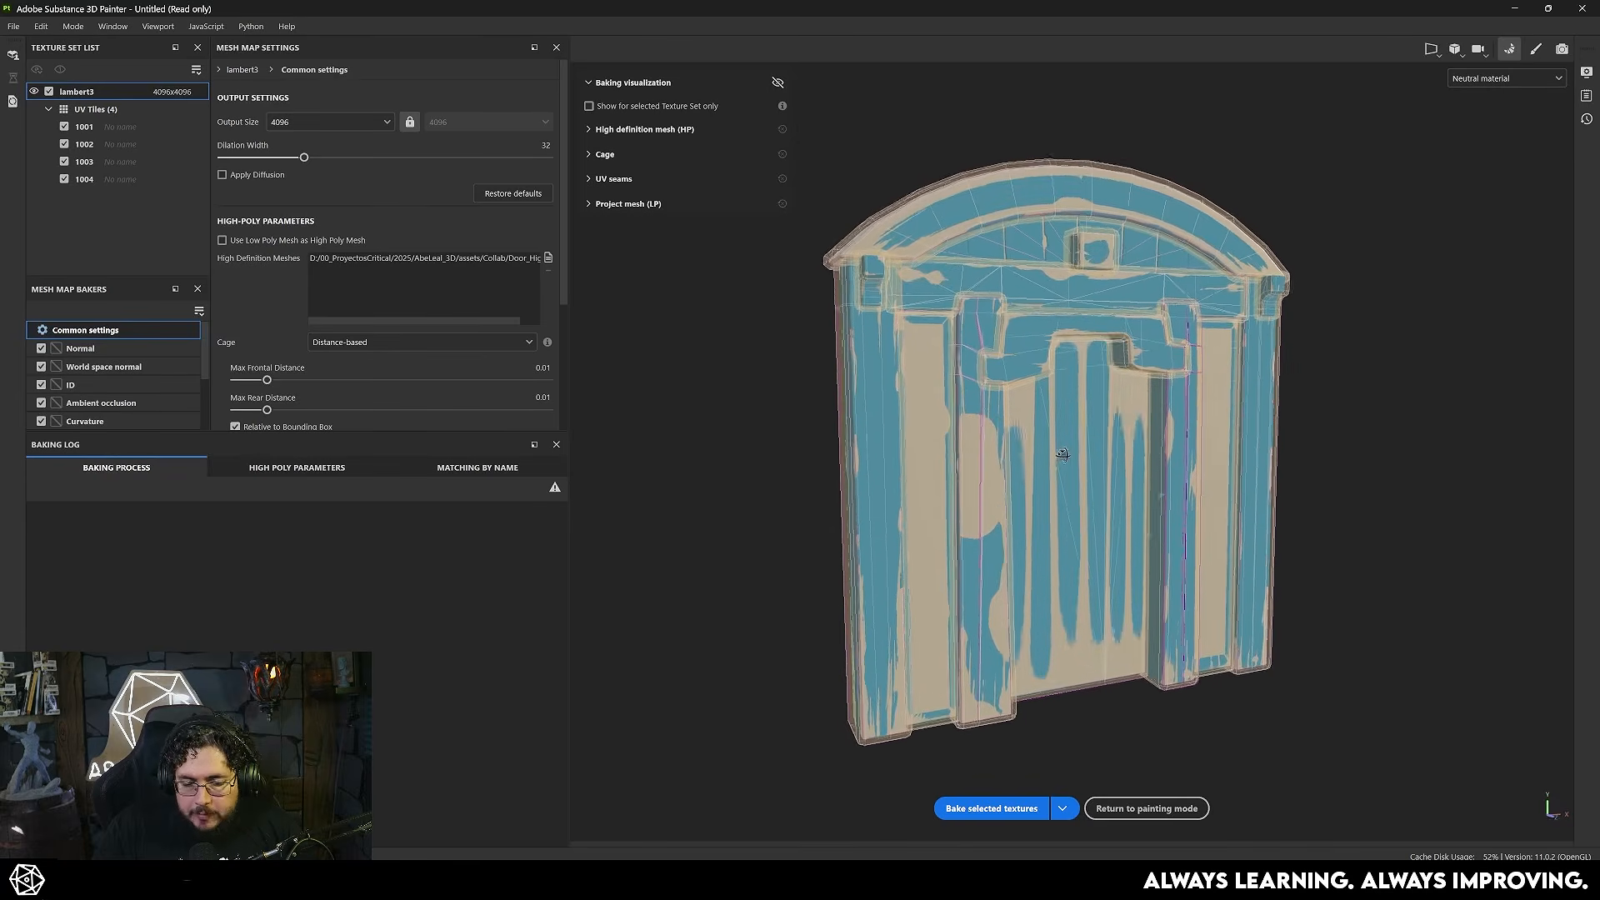
- Examine the high-poly and cage overlay on the door's arch, pillars and central panels from several angles
alt+drag(1062, 454, 918, 423)
alt+drag(1083, 367, 1019, 392)
scroll(1020, 393, up, 2)
alt+middle_drag(1019, 392, 1034, 439)
alt+right_drag(1033, 439, 1416, 525)
alt+drag(1417, 525, 1083, 450)
alt+right_drag(1083, 450, 850, 391)
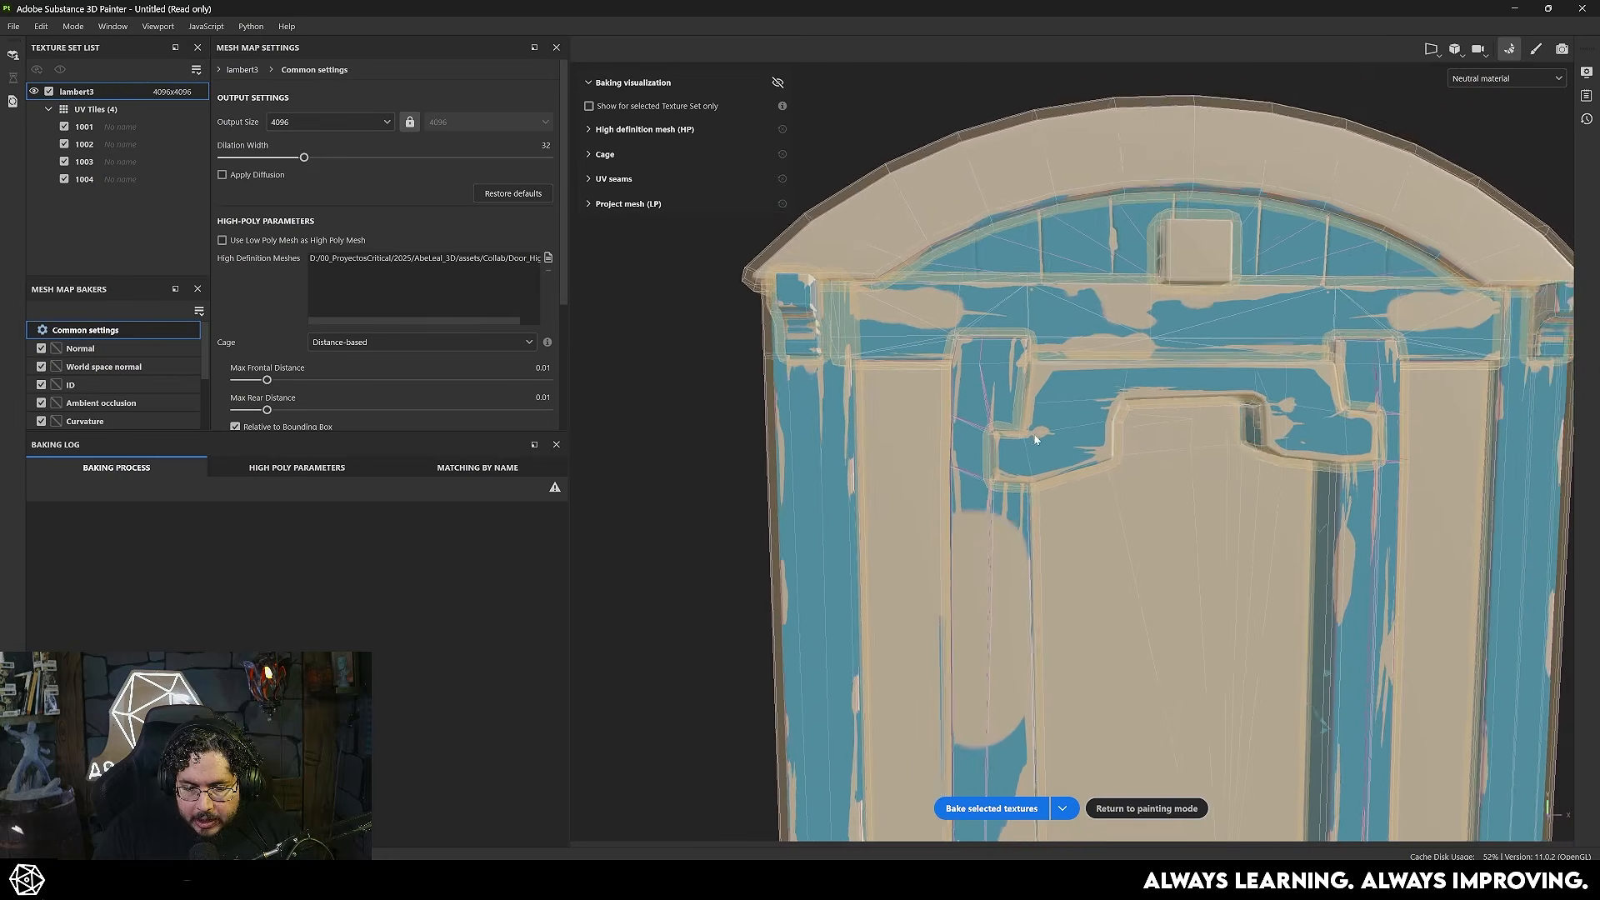
alt+middle_drag(850, 391, 901, 360)
alt+drag(1217, 313, 886, 302)
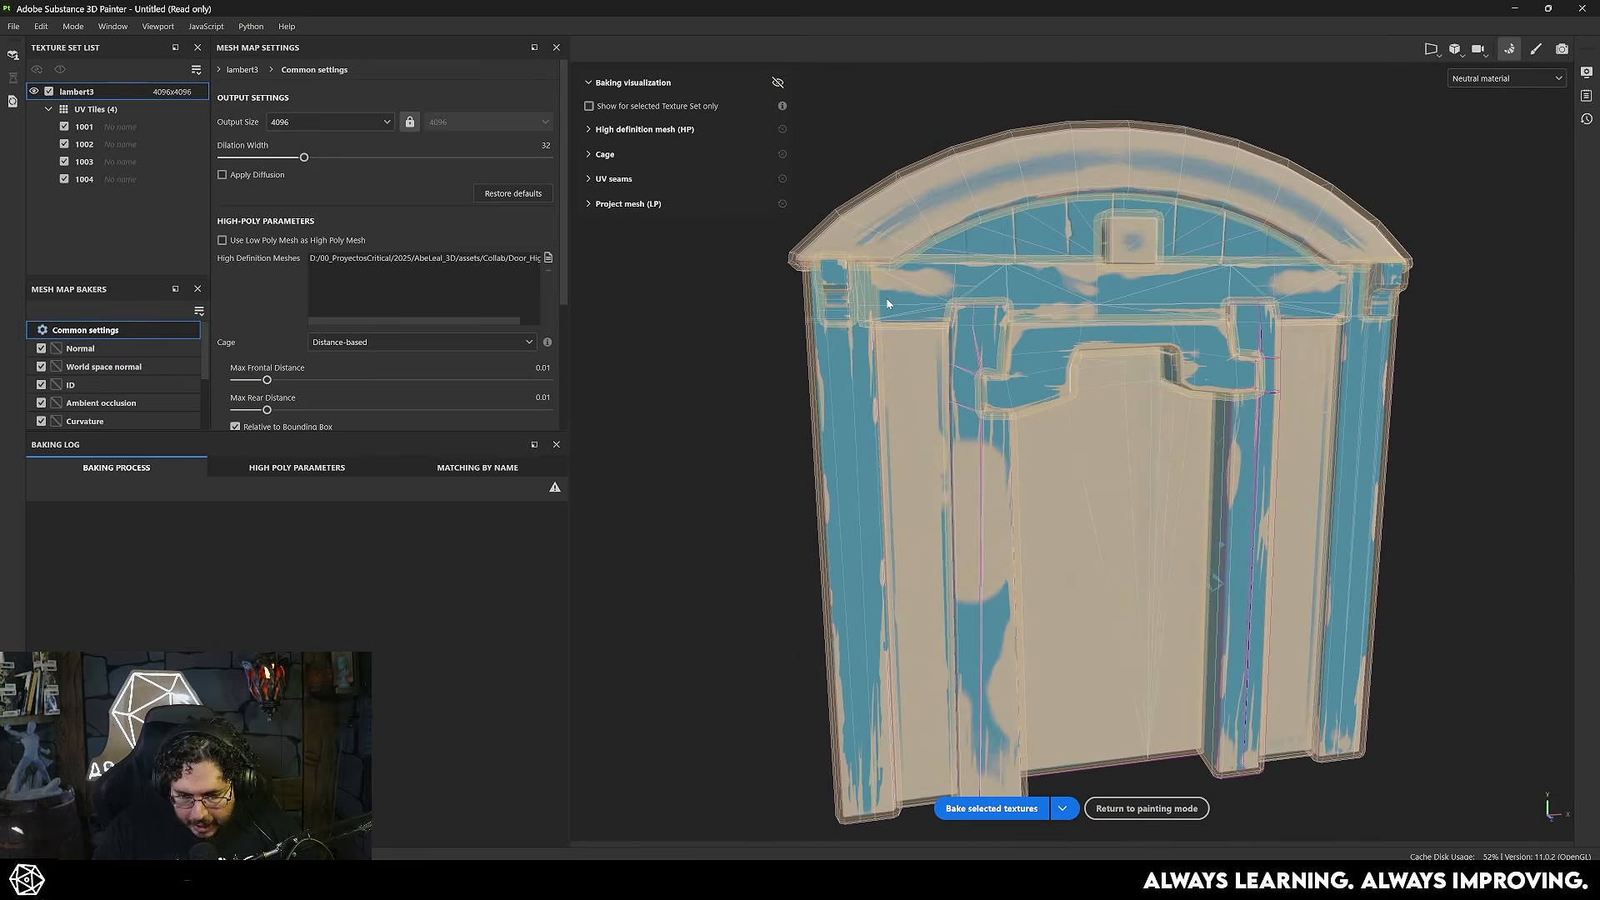
alt+drag(1053, 240, 1167, 321)
alt+right_drag(1167, 321, 1399, 538)
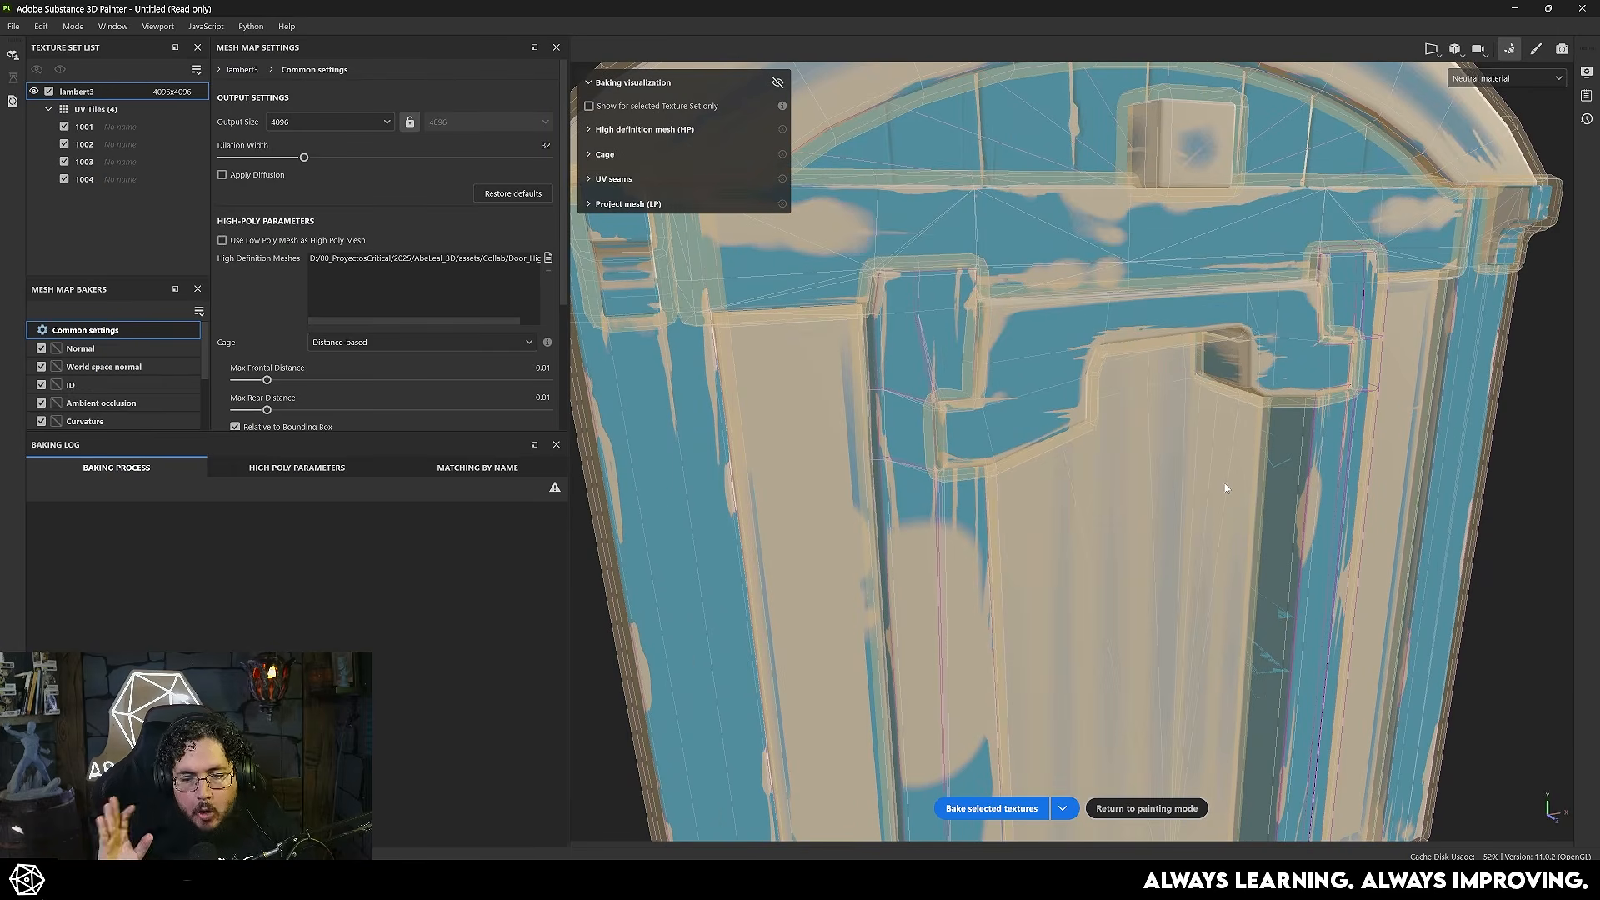
scroll(1214, 489, down, 3)
- Set max frontal distance to 0.0101 and max rear distance to 0.0116, with matching By Mesh Name and Supersampling 16x antialiasing
drag(267, 380, 272, 412)
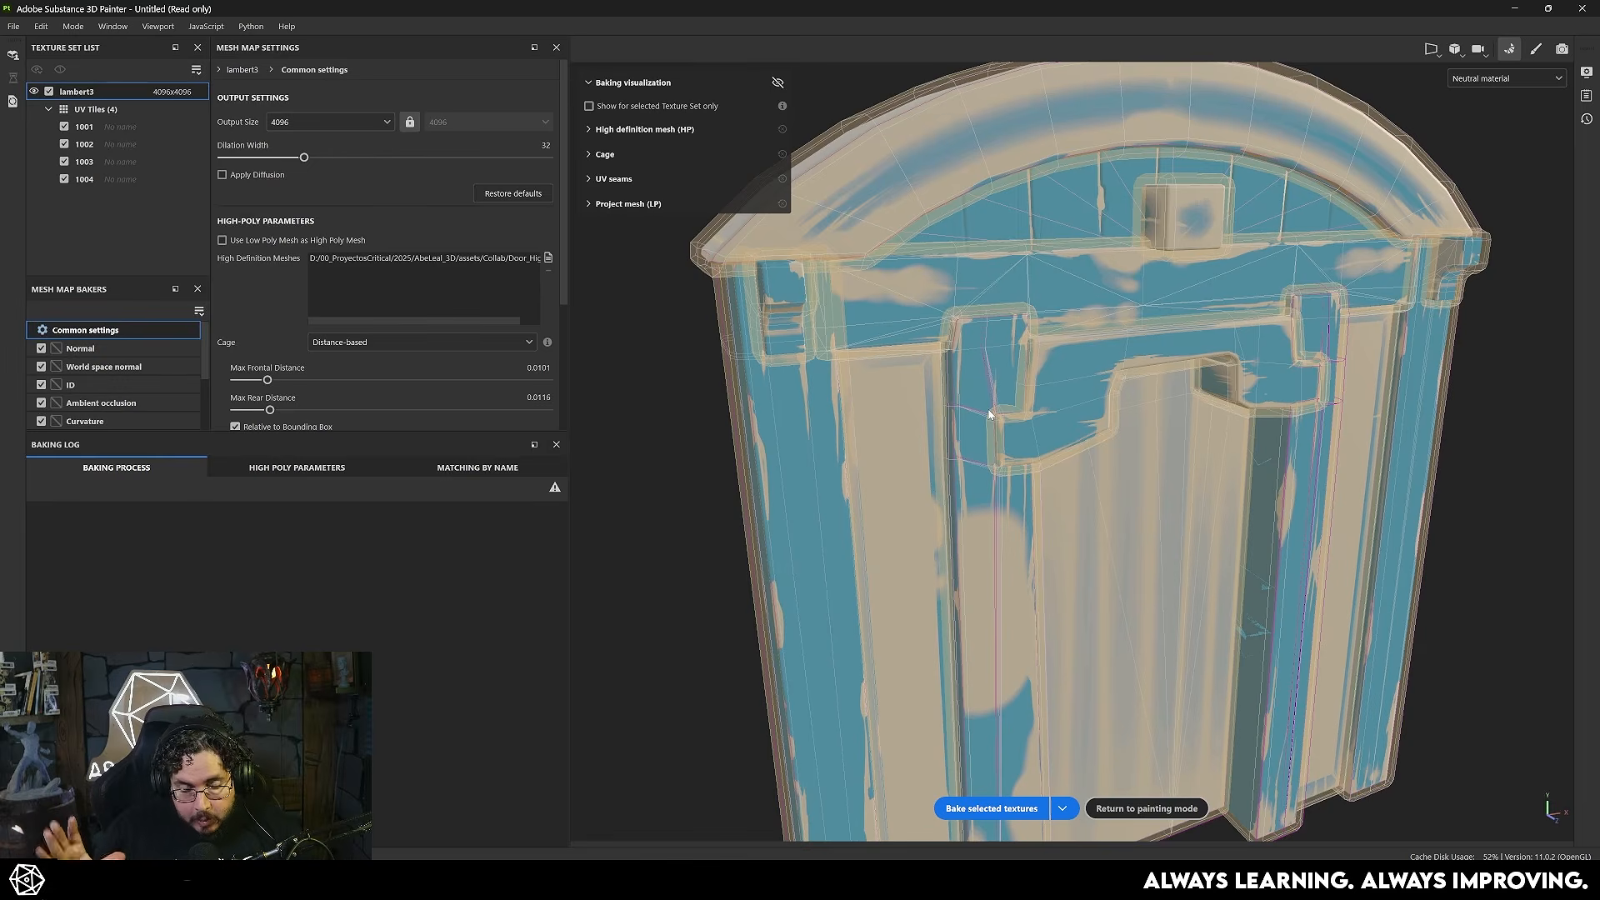
scroll(347, 296, down, 3)
click(348, 299)
click(355, 334)
click(355, 392)
click(380, 441)
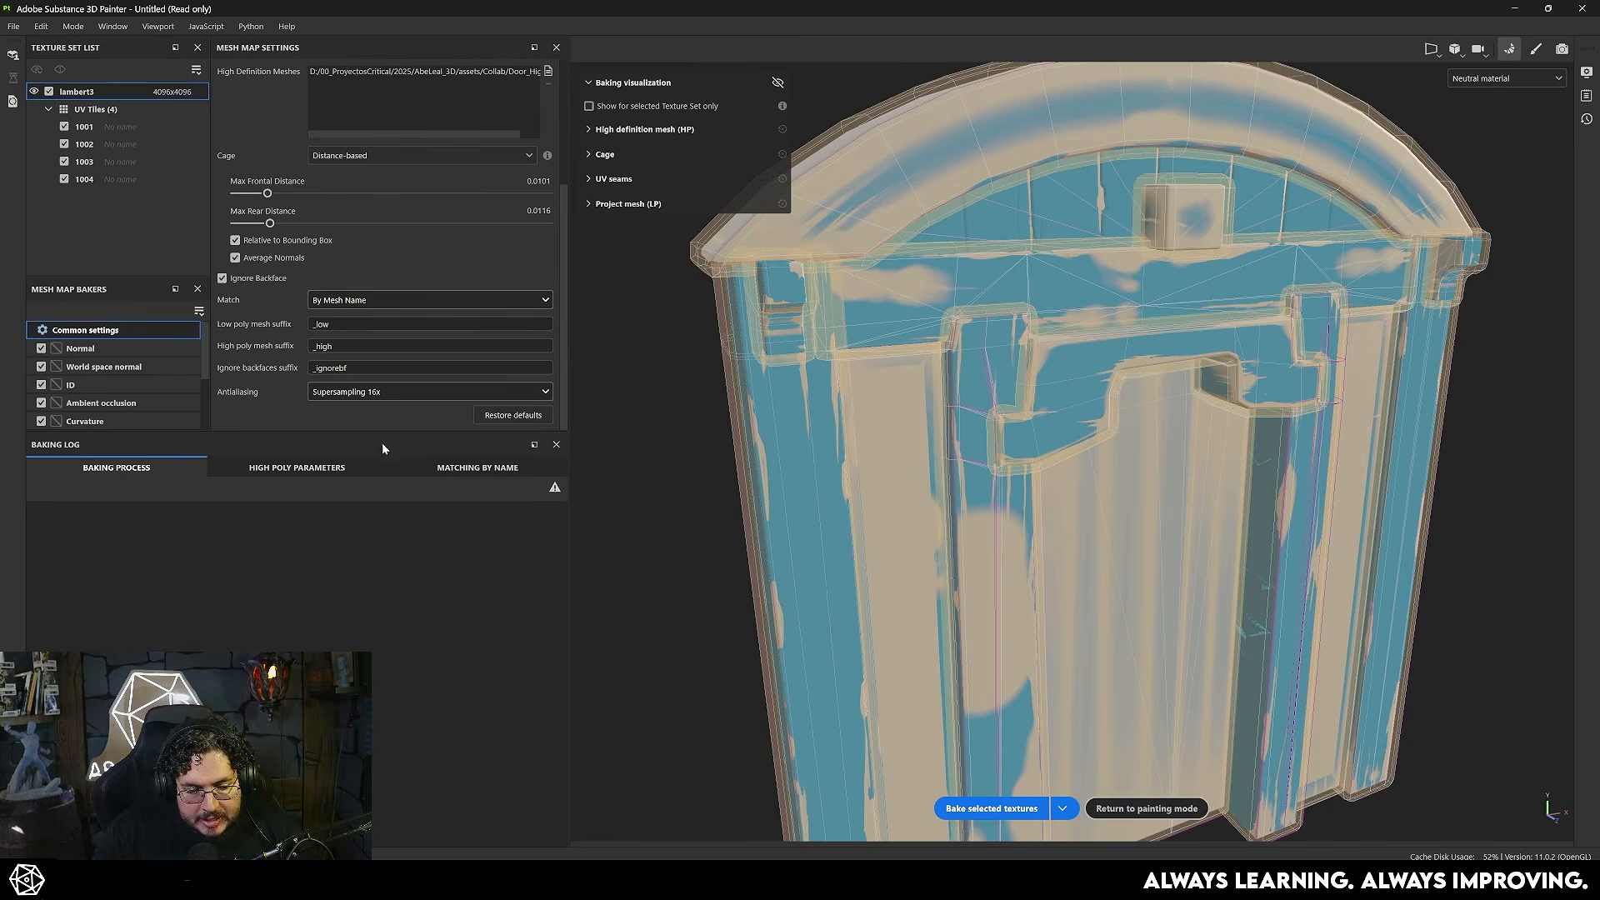
- Bake the selected textures for the door and return to painting mode to inspect the baked maps
click(992, 808)
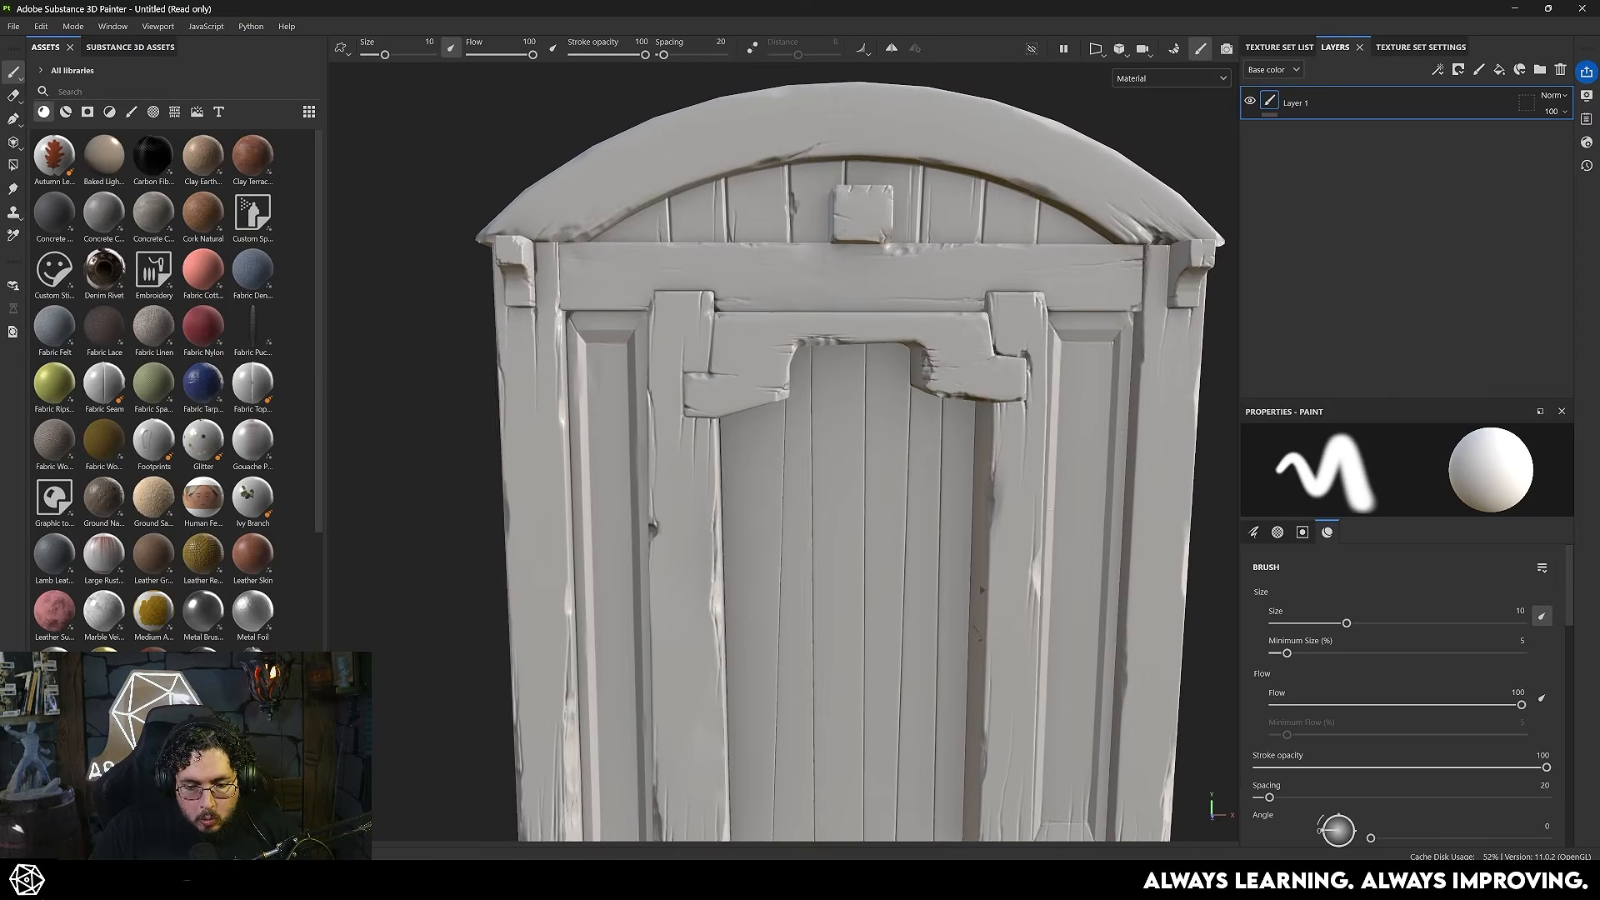
mouse_move(583, 417)
alt+mouse_down()
mouse_move(1023, 398)
mouse_move(1096, 511)
mouse_move(974, 384)
mouse_move(1150, 354)
alt+mouse_up()
alt+right_drag(595, 360, 567, 309)
alt+drag(566, 308, 784, 342)
alt+right_drag(783, 342, 817, 434)
alt+middle_drag(816, 434, 666, 442)
alt+right_drag(667, 441, 667, 346)
alt+drag(667, 346, 763, 366)
alt+right_drag(812, 517, 796, 454)
alt+middle_drag(796, 454, 804, 392)
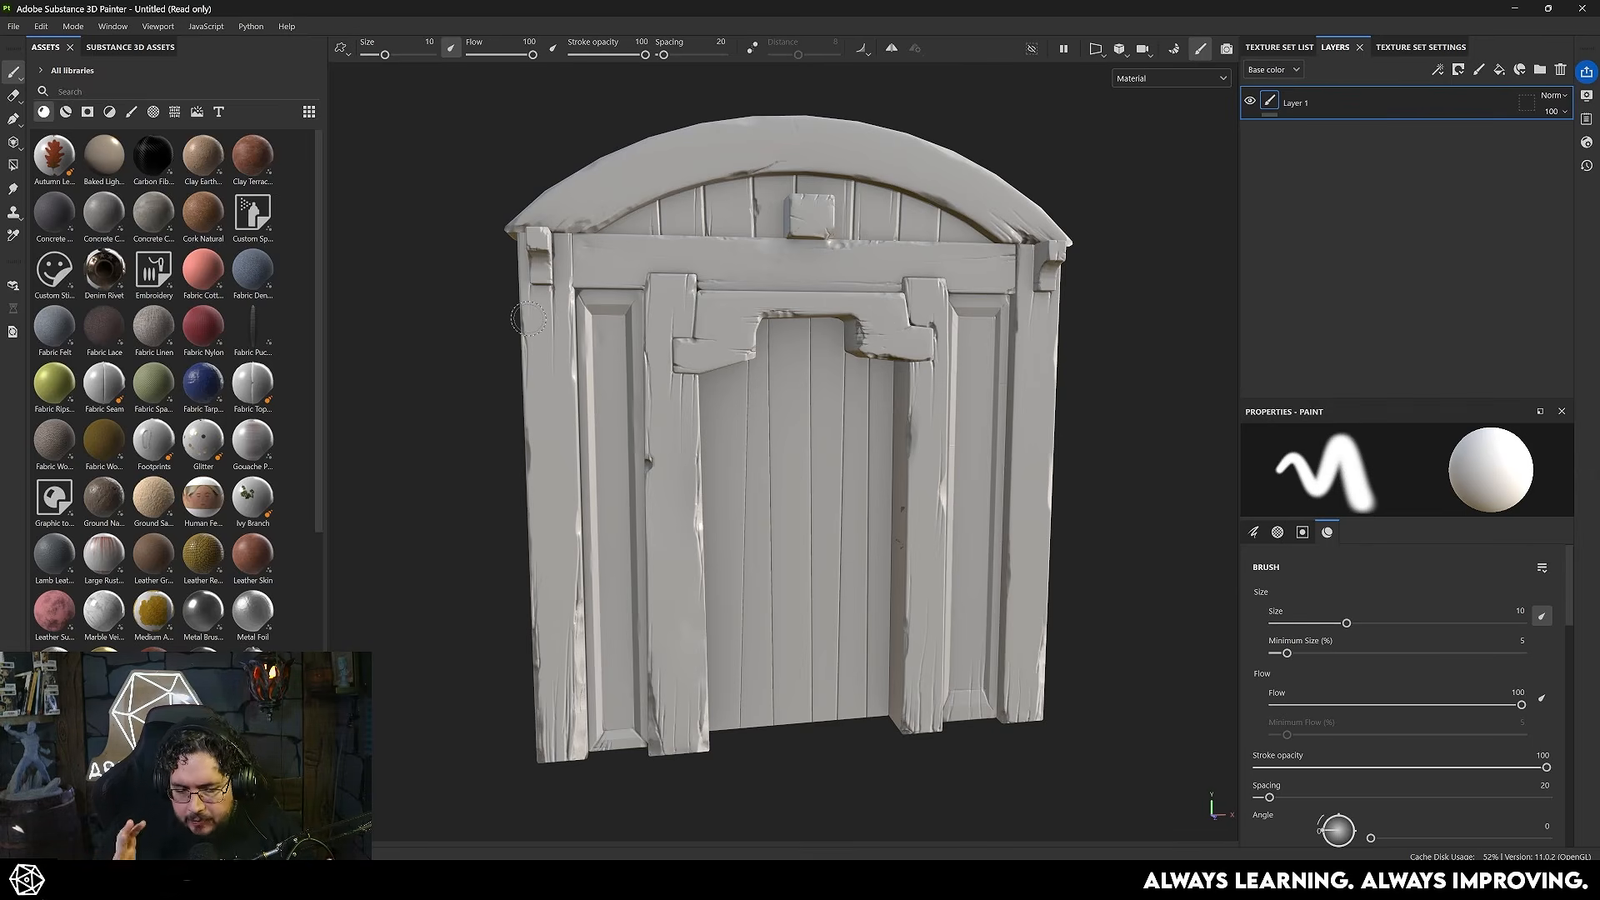
- Search the Substance 3D assets library for "wood pine"
click(132, 47)
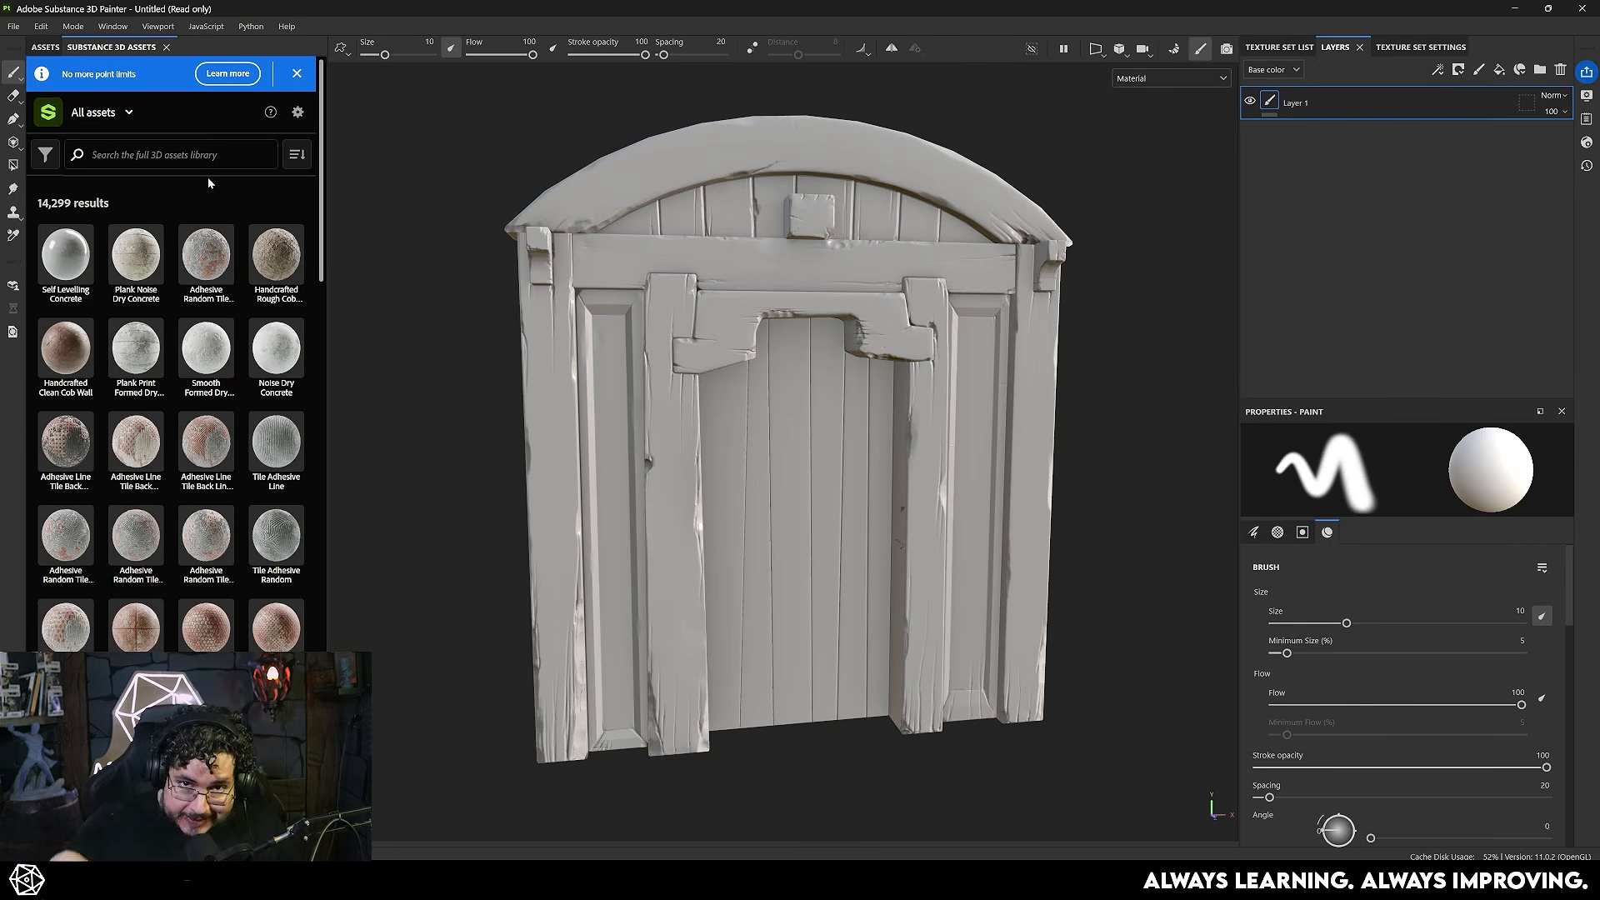
click(207, 155)
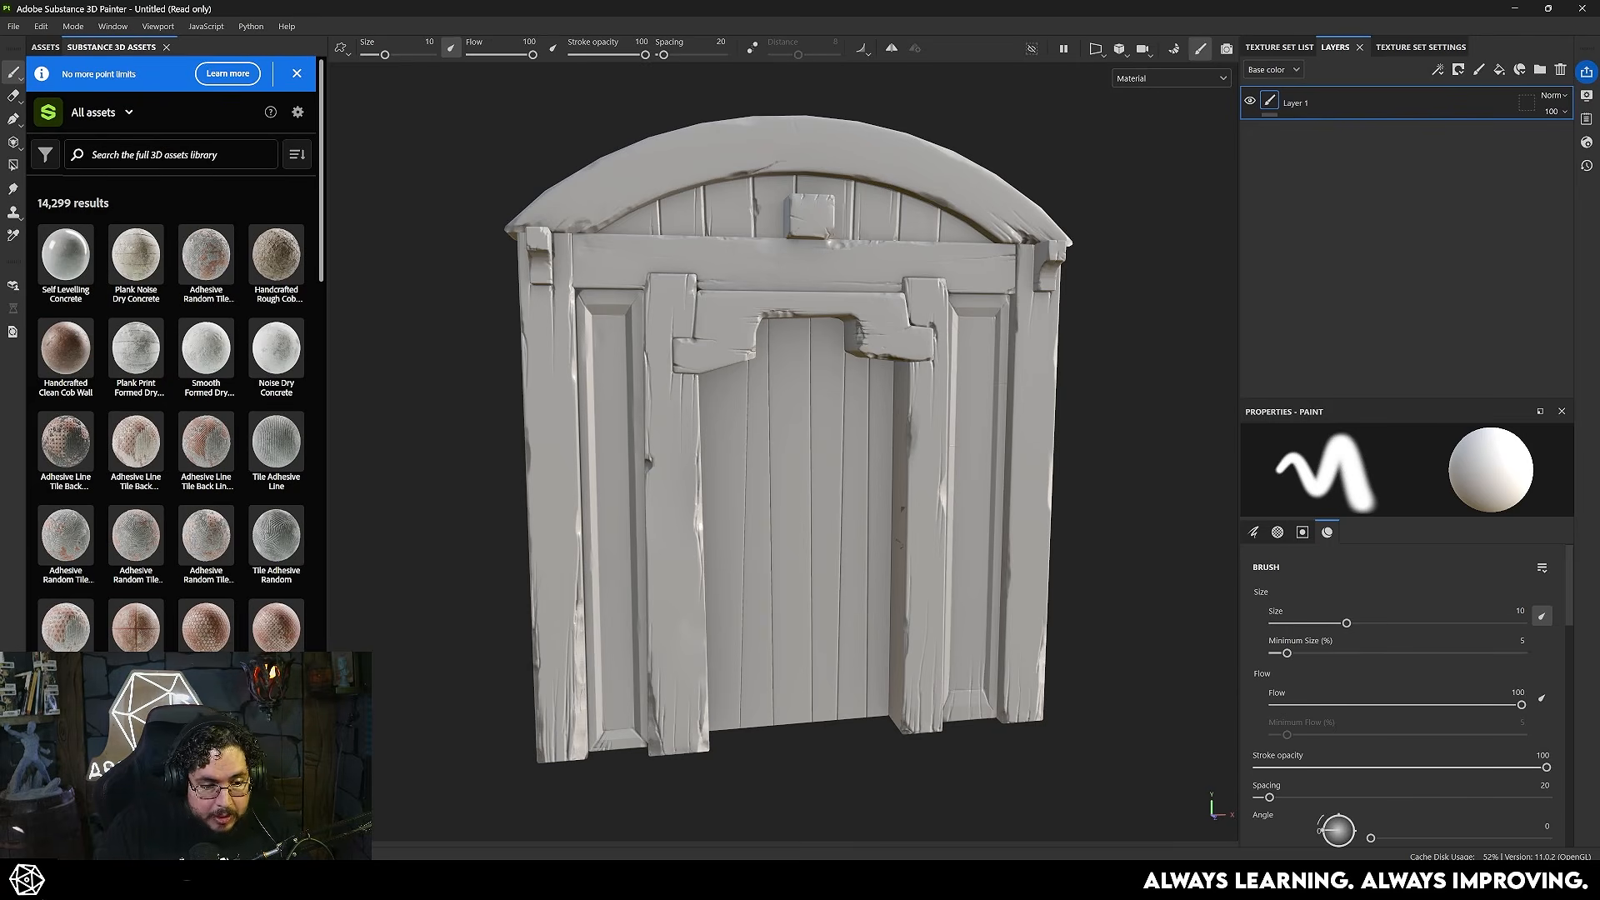
text(e)
key(Return)
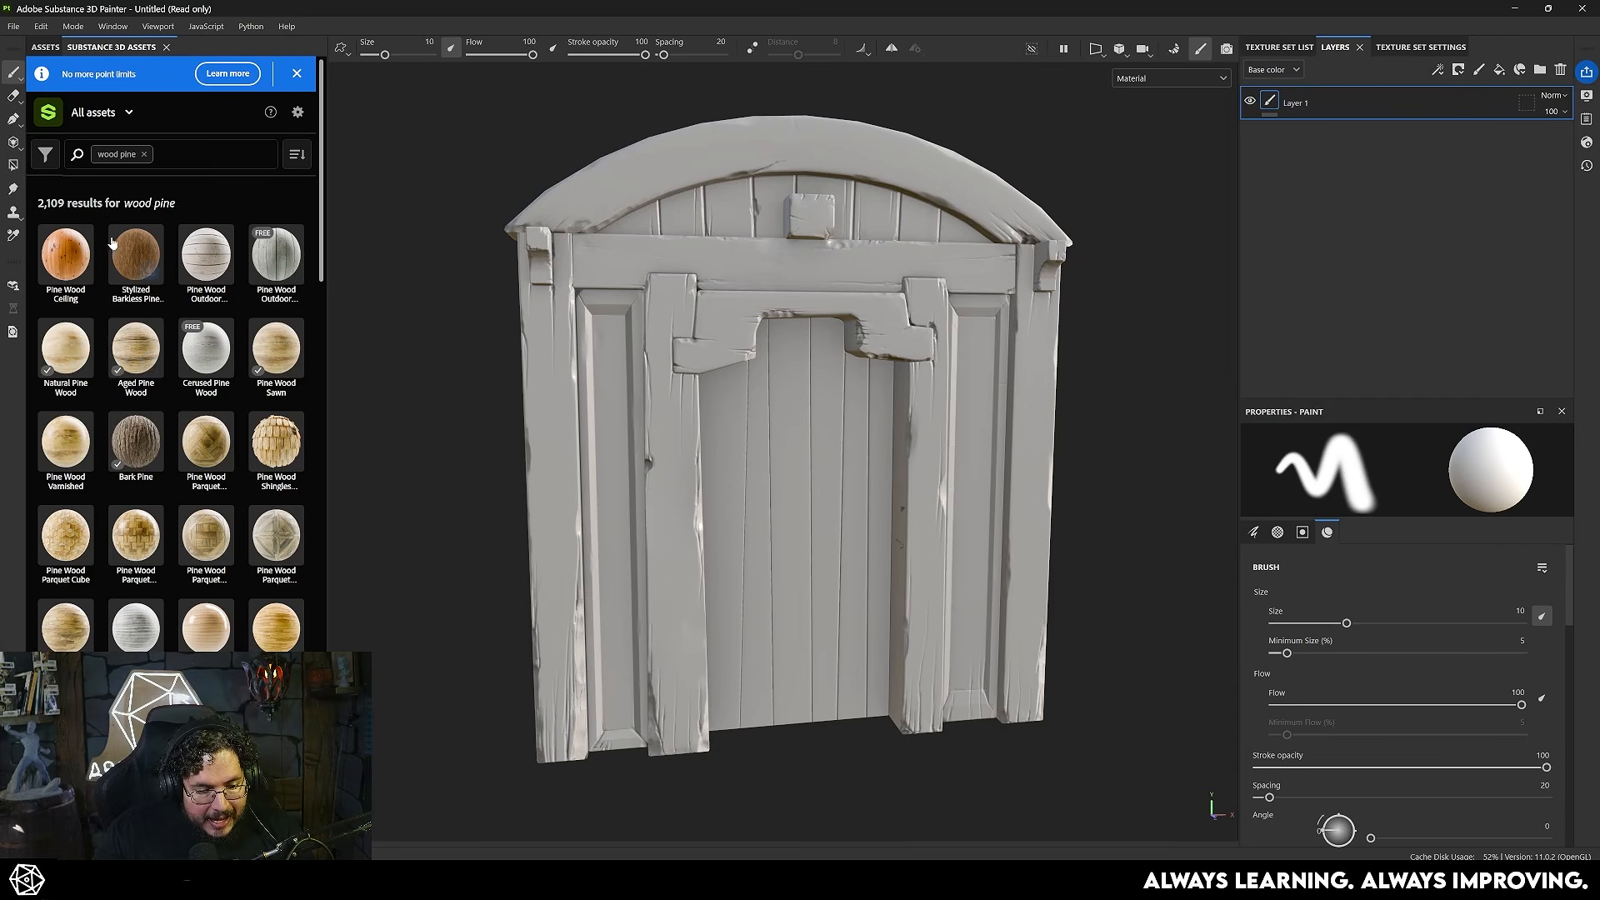
- Add the Aged Pine Wood material as a fill layer above Layer 1, covering the door
click(45, 47)
drag(54, 157, 1341, 92)
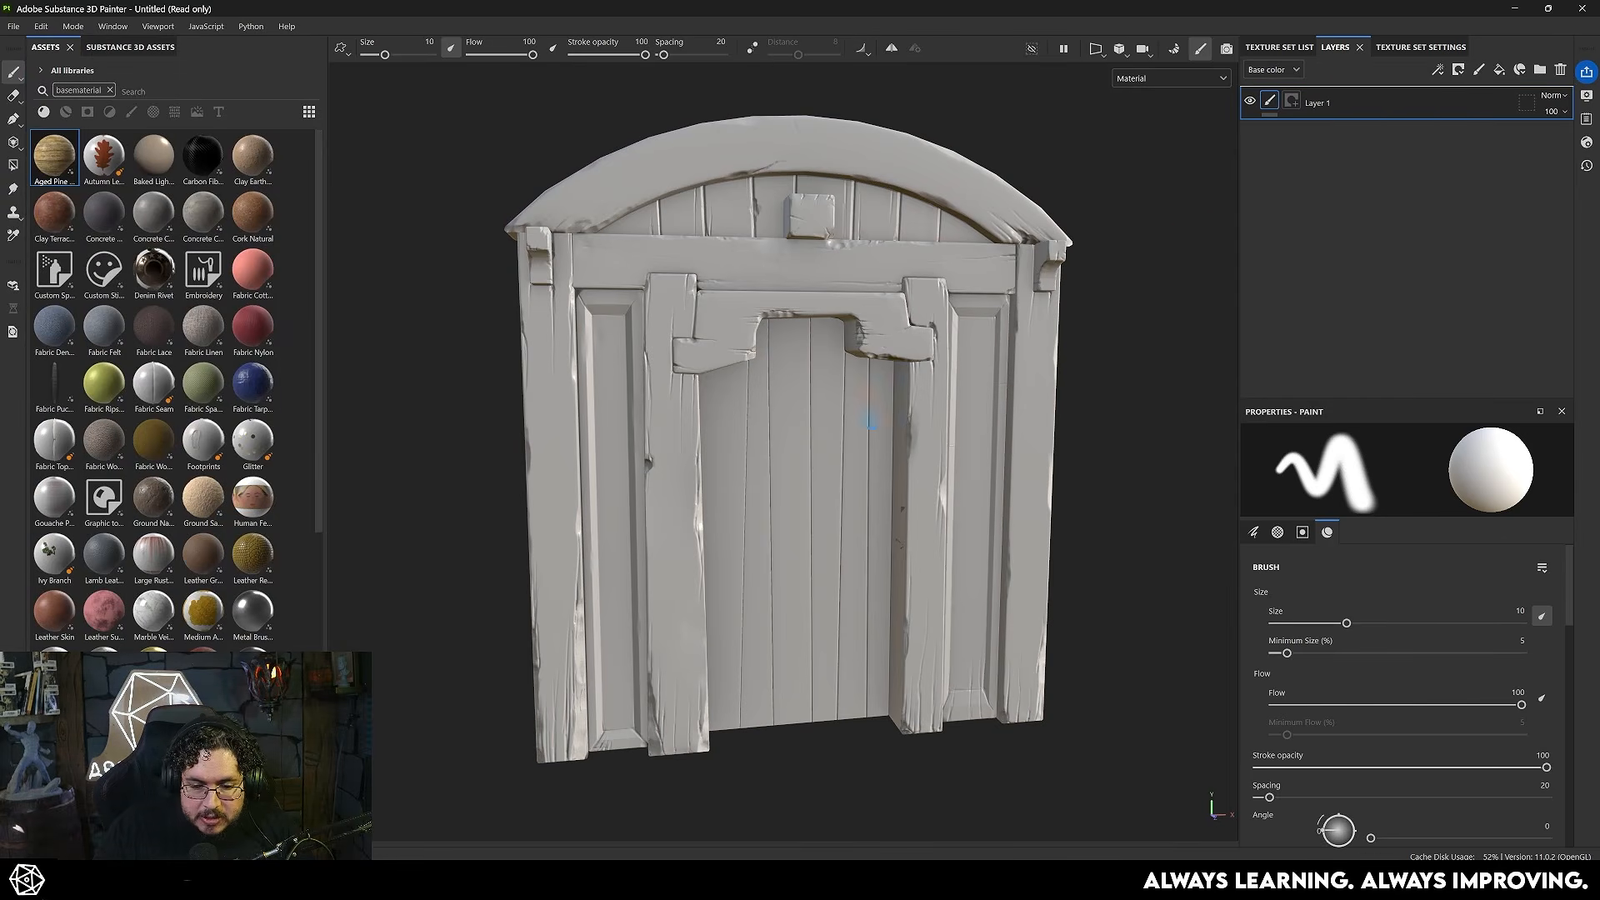
alt+drag(883, 468, 959, 479)
alt+right_drag(958, 480, 1093, 529)
alt+drag(1093, 528, 1151, 534)
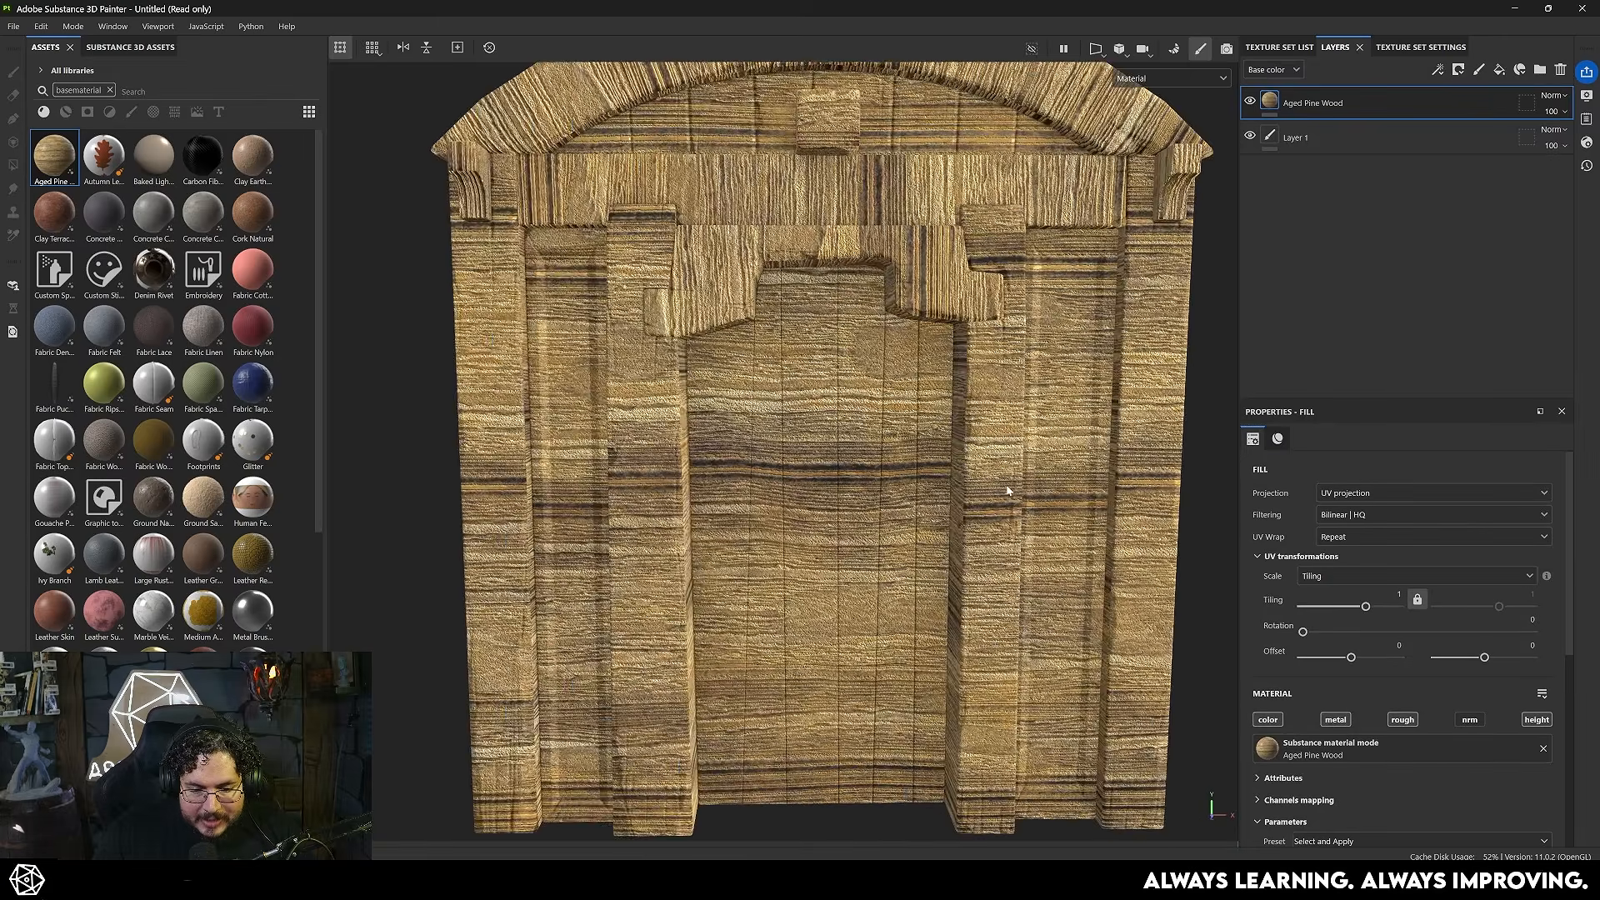
alt+right_drag(1150, 533, 1127, 517)
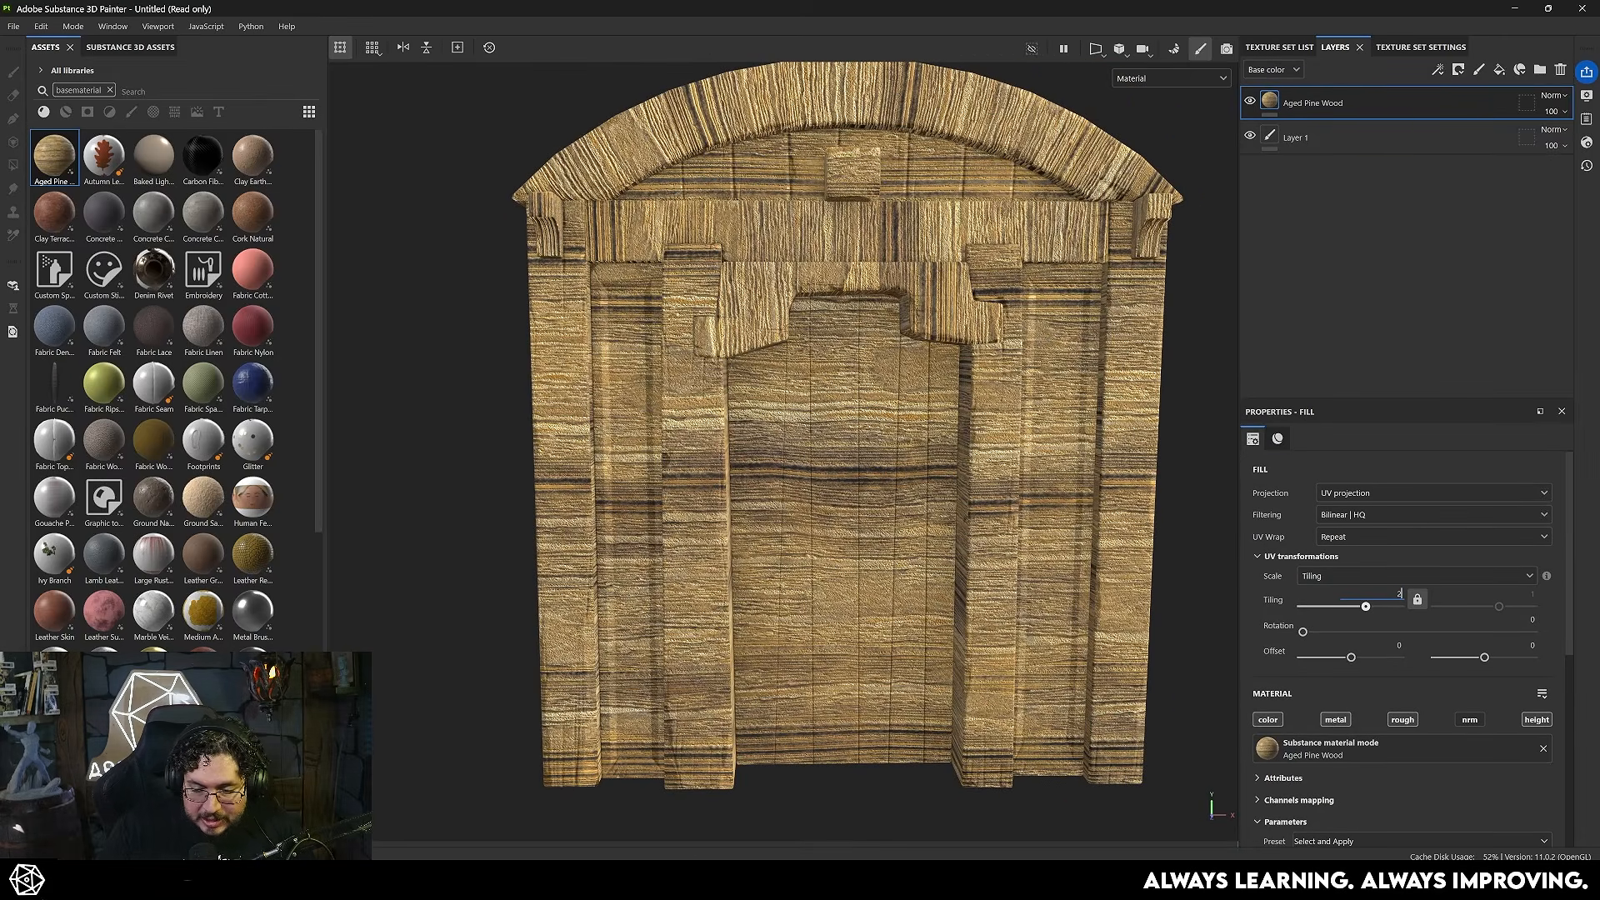
- Set the Aged Pine Wood layer's UV tiling to 2 and its rotation to 90
key(Return)
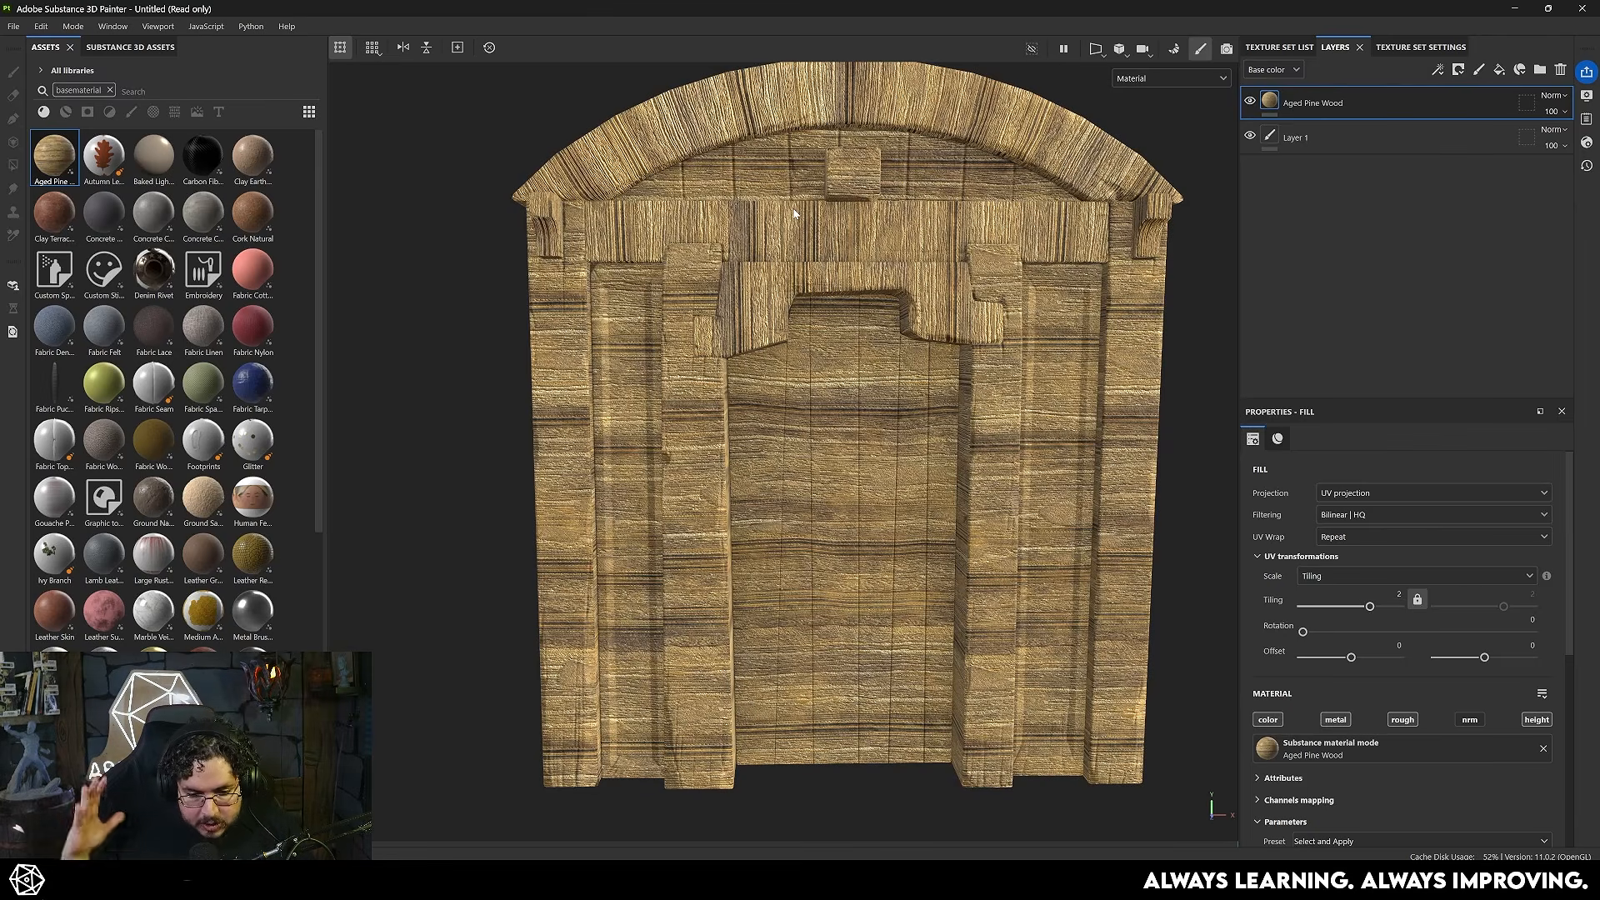
drag(1313, 634, 1368, 633)
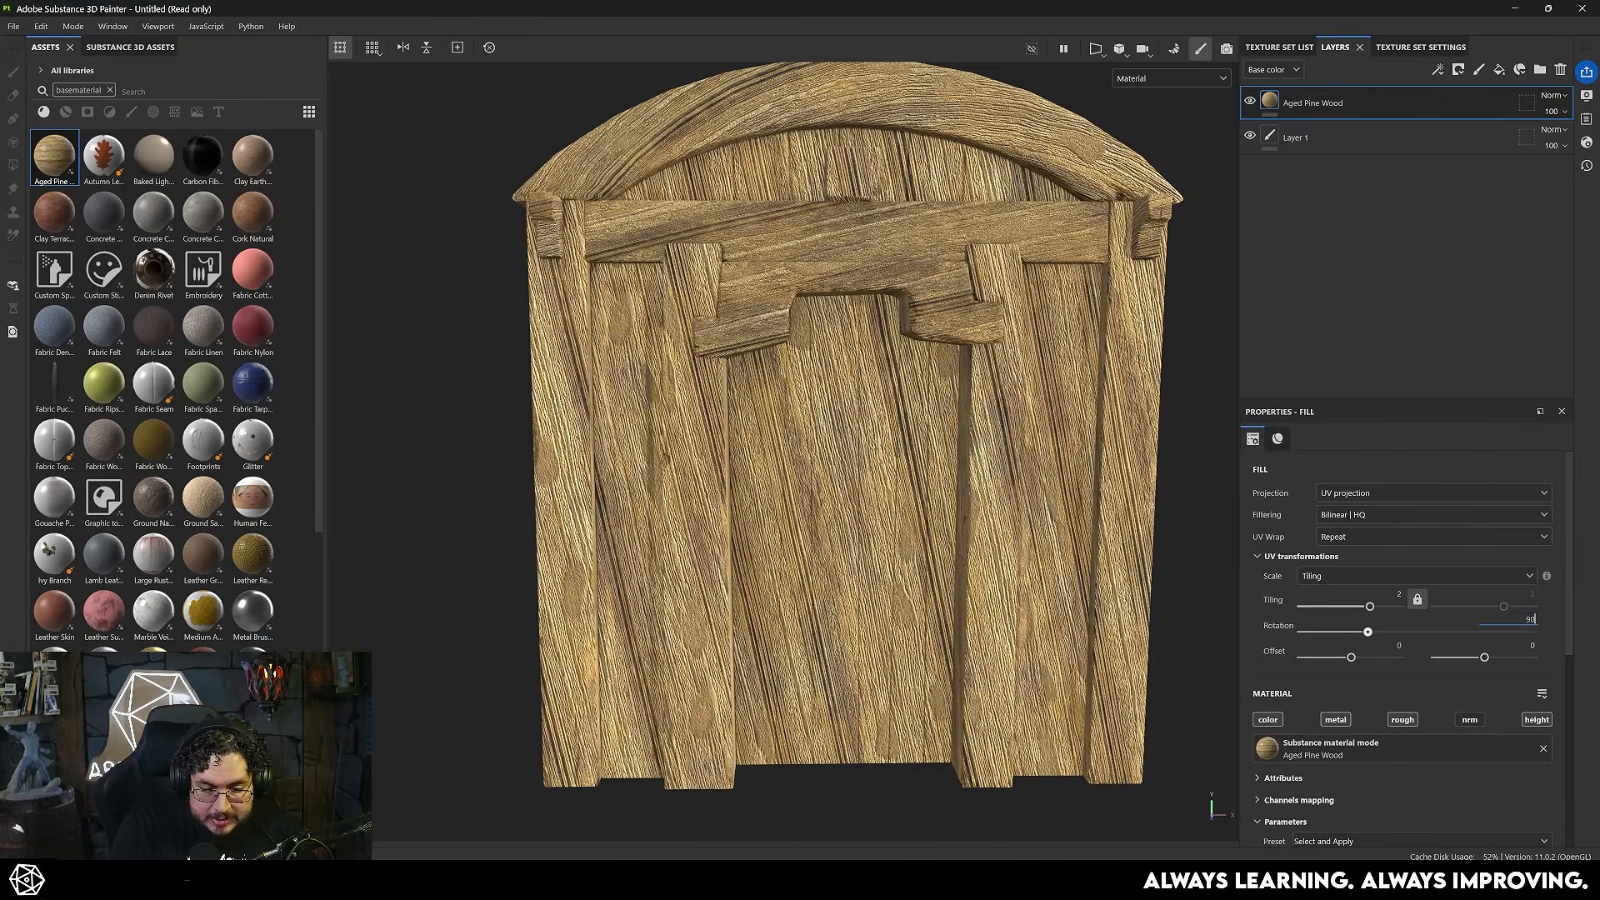
text(90)
key(Return)
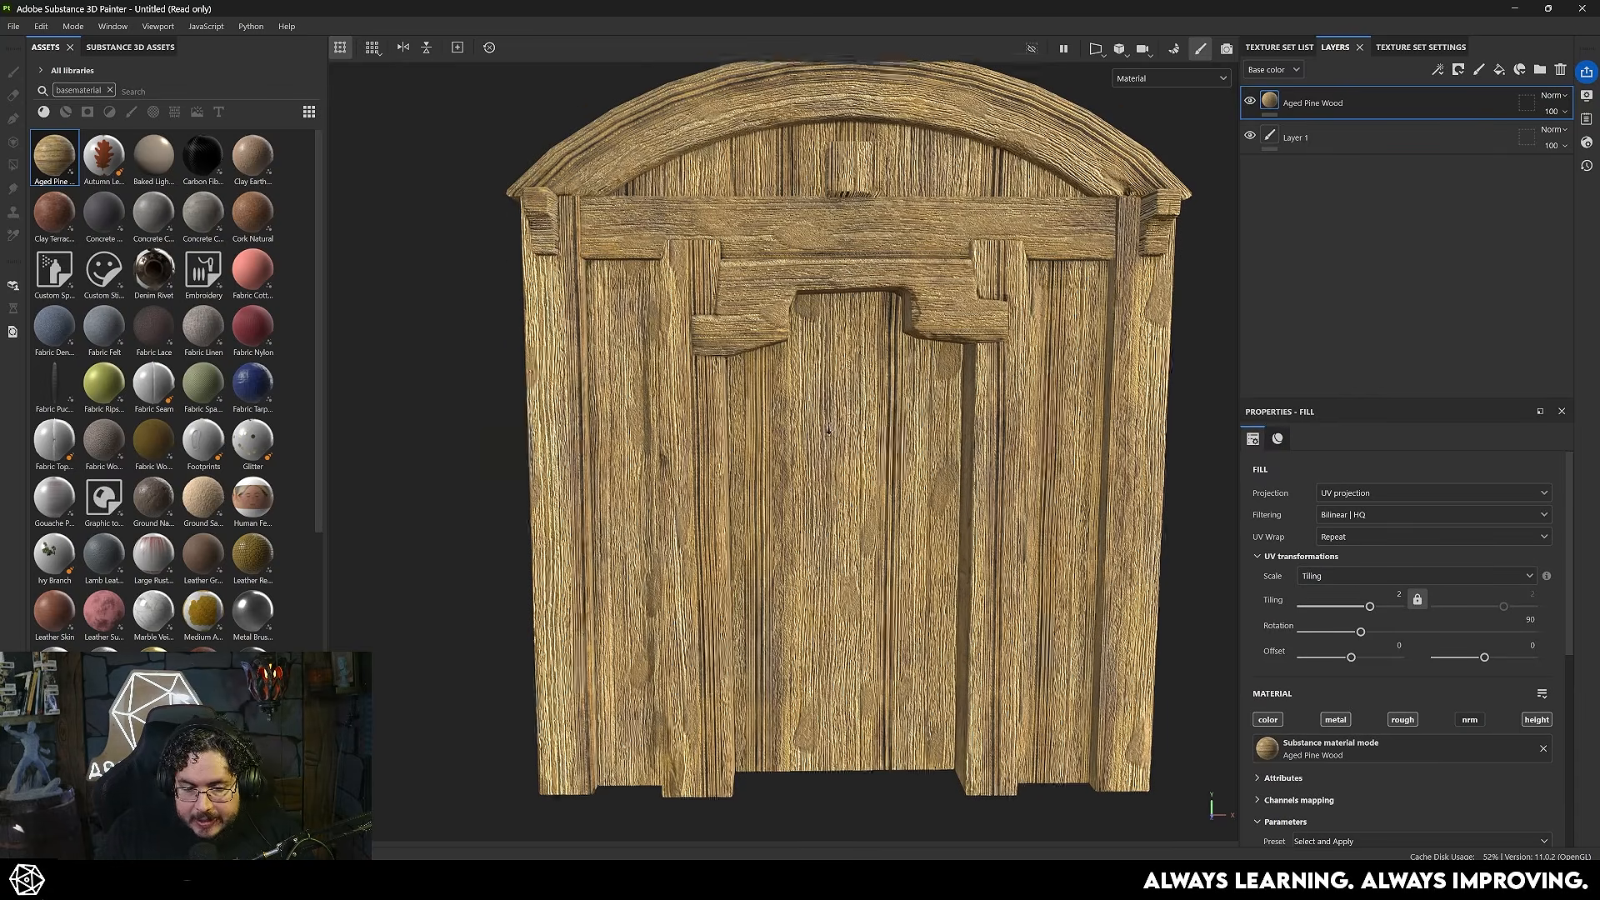
- Examine the wood grain's direction and scale on the door's arch, beams and planks
scroll(835, 471, up, 4)
scroll(842, 454, down, 3)
alt+drag(842, 454, 831, 500)
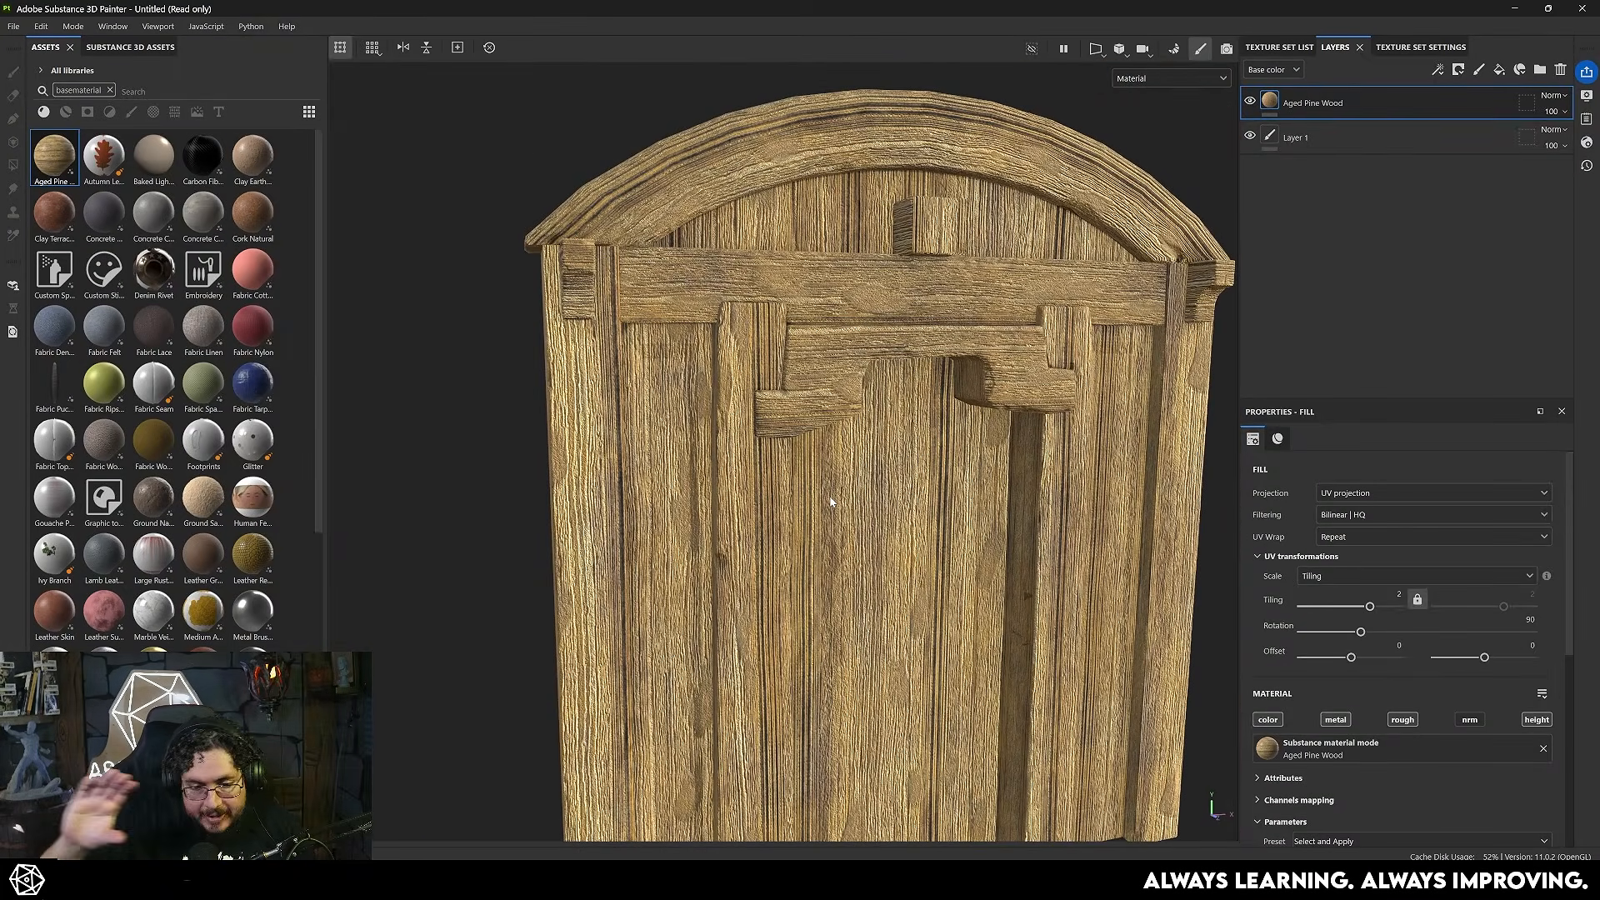
alt+drag(831, 501, 863, 511)
alt+middle_drag(863, 510, 771, 438)
alt+drag(833, 454, 875, 465)
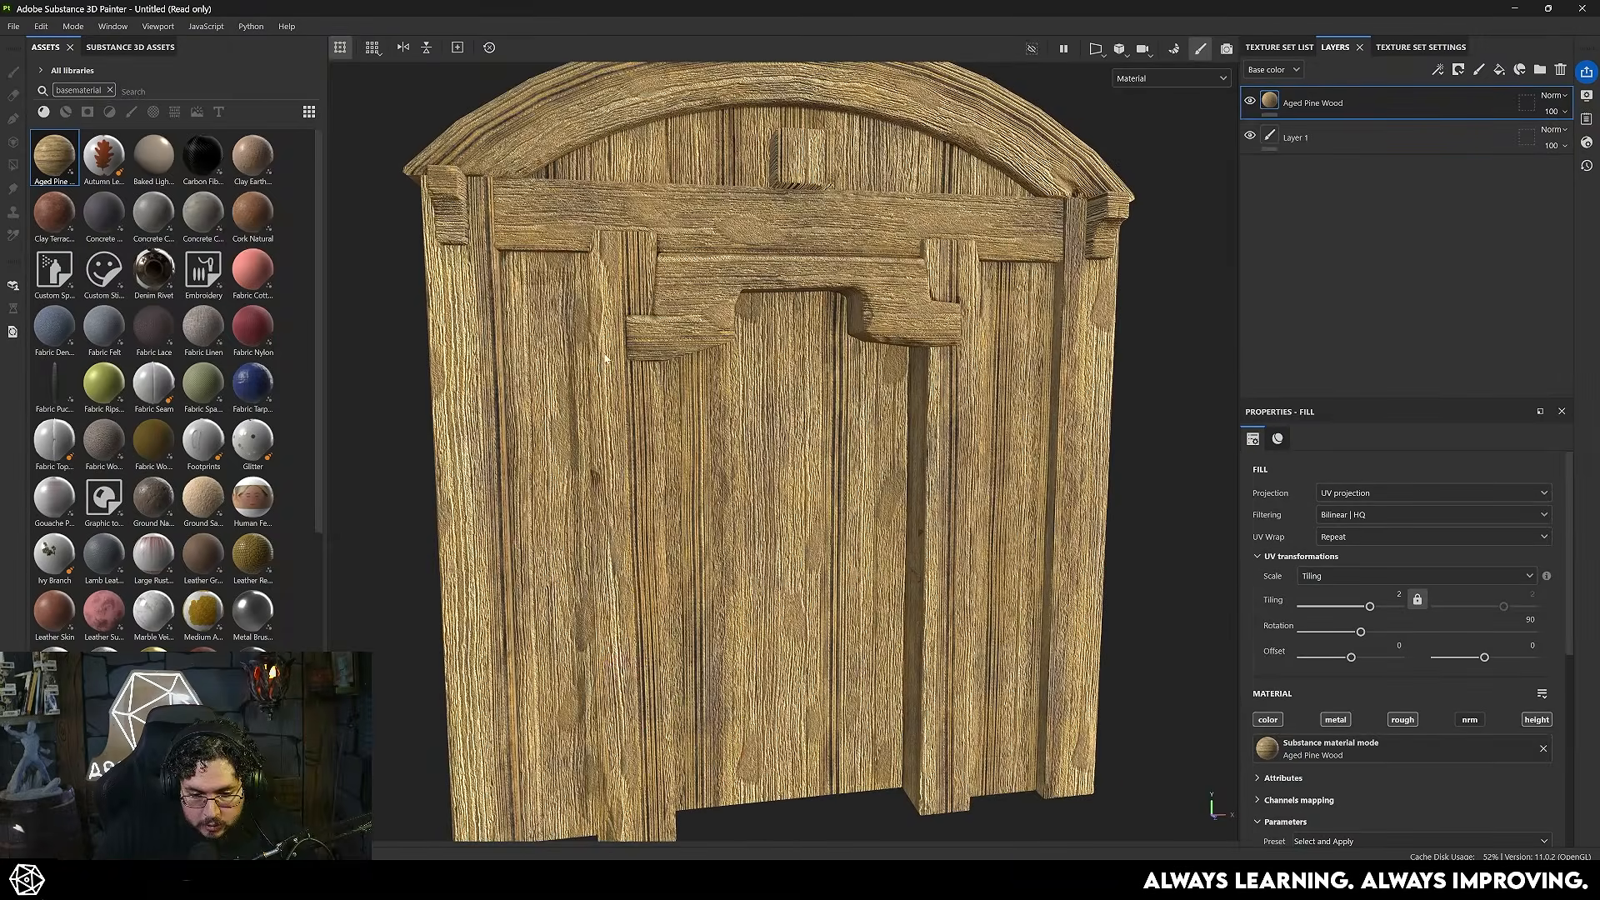
alt+drag(664, 333, 649, 387)
scroll(648, 388, down, 2)
alt+drag(754, 494, 812, 440)
alt+middle_drag(812, 440, 839, 402)
- Strongly reduce the Aged Pine Wood layer's opacity in the Height channel
click(1275, 72)
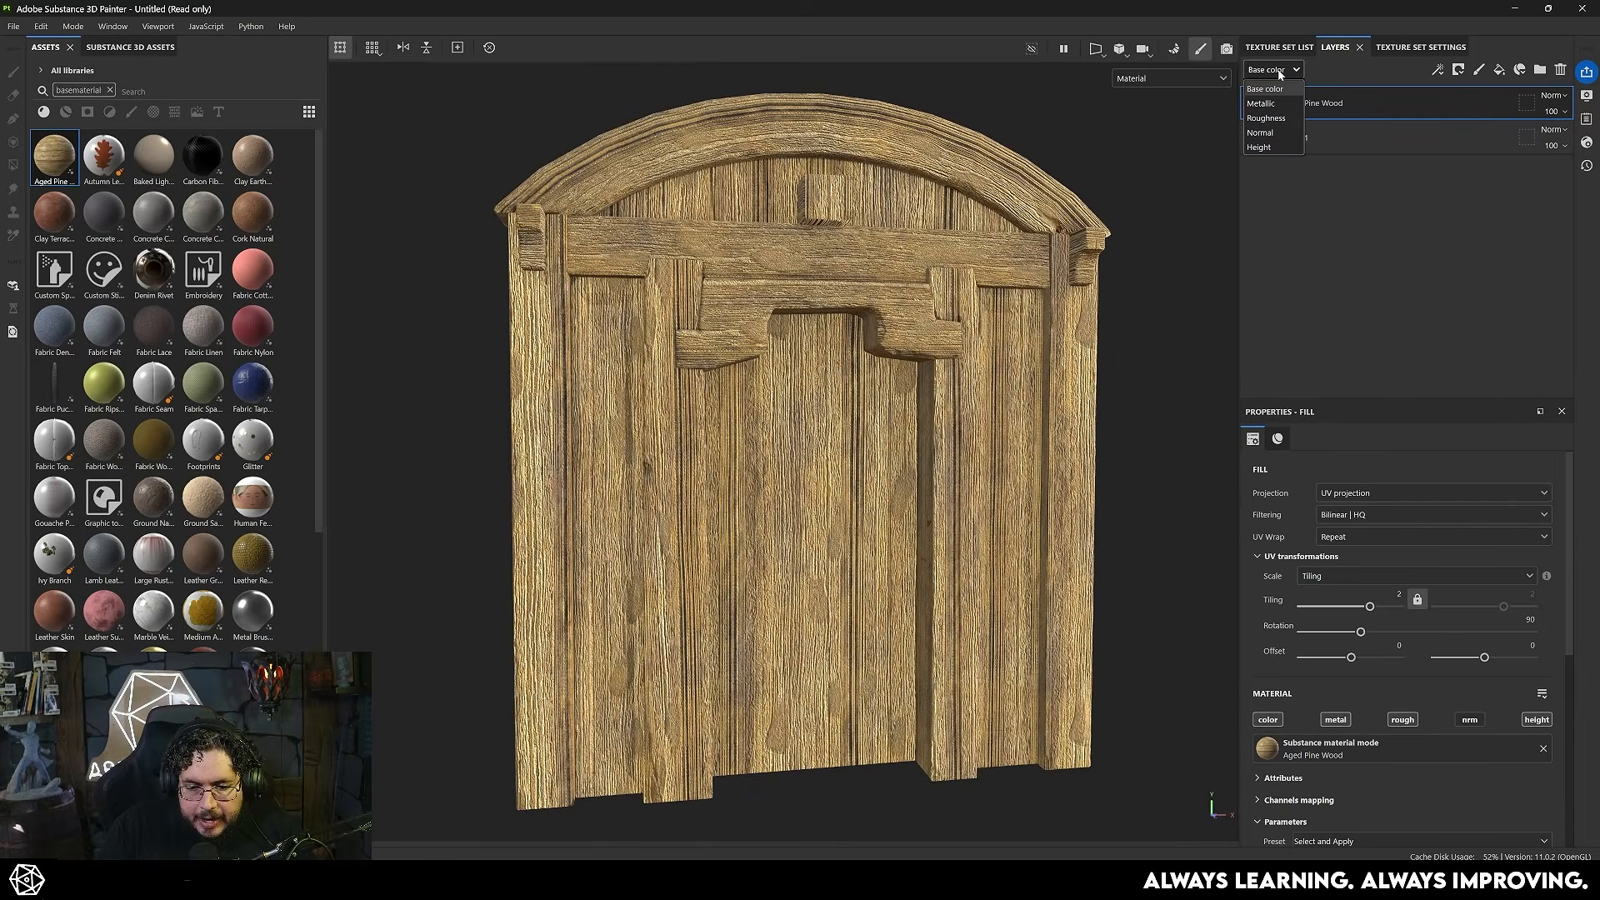
click(1273, 147)
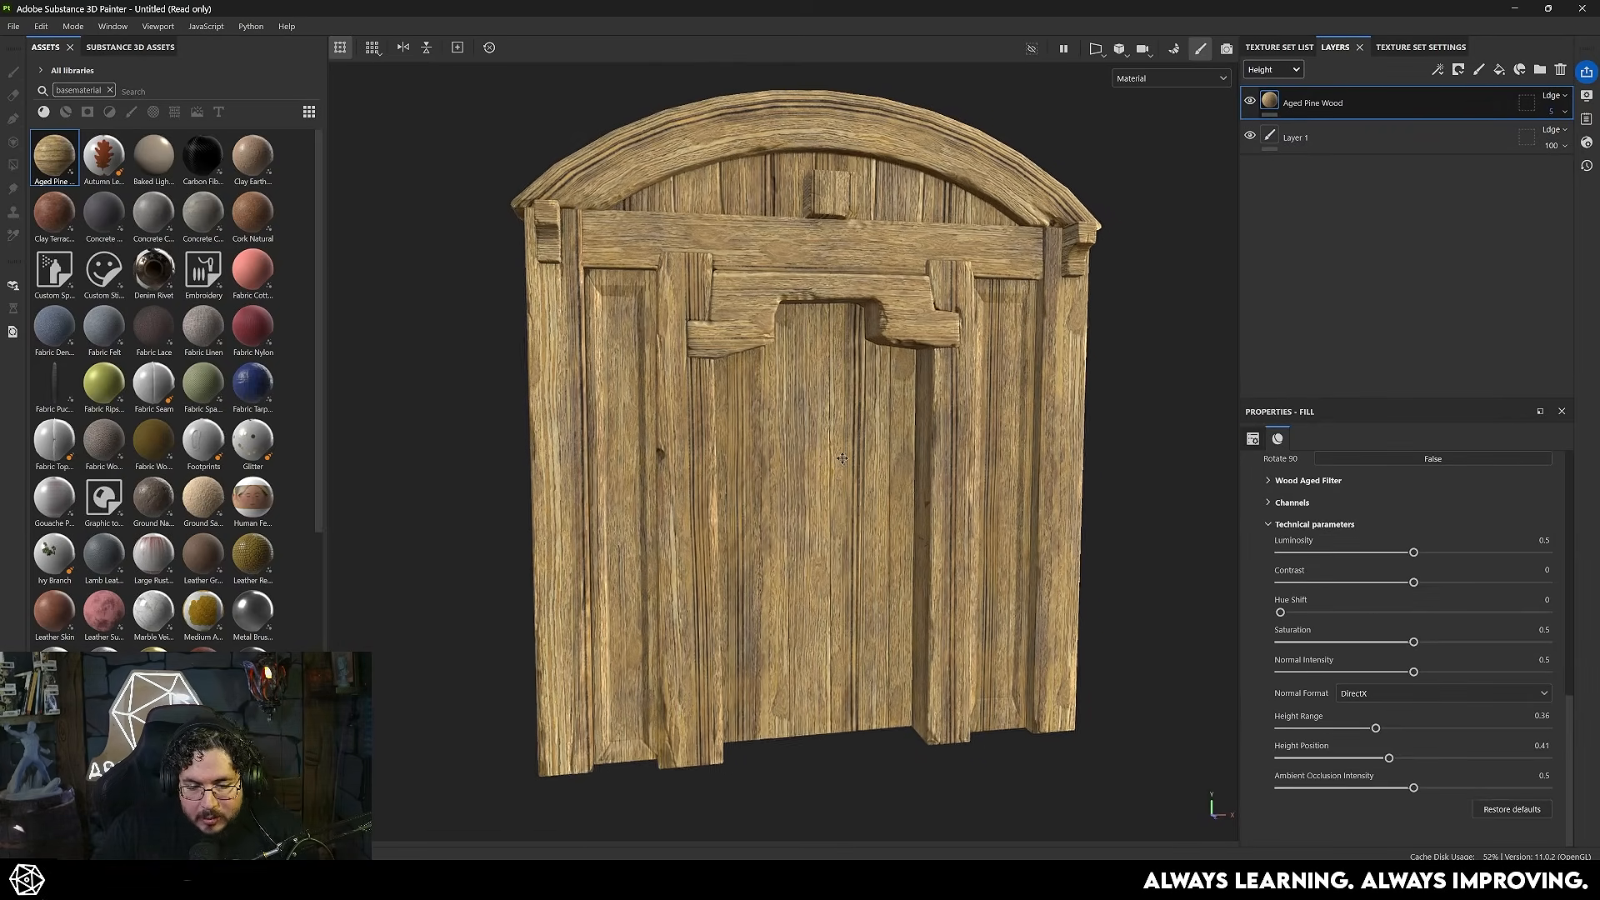
alt+drag(925, 469, 851, 463)
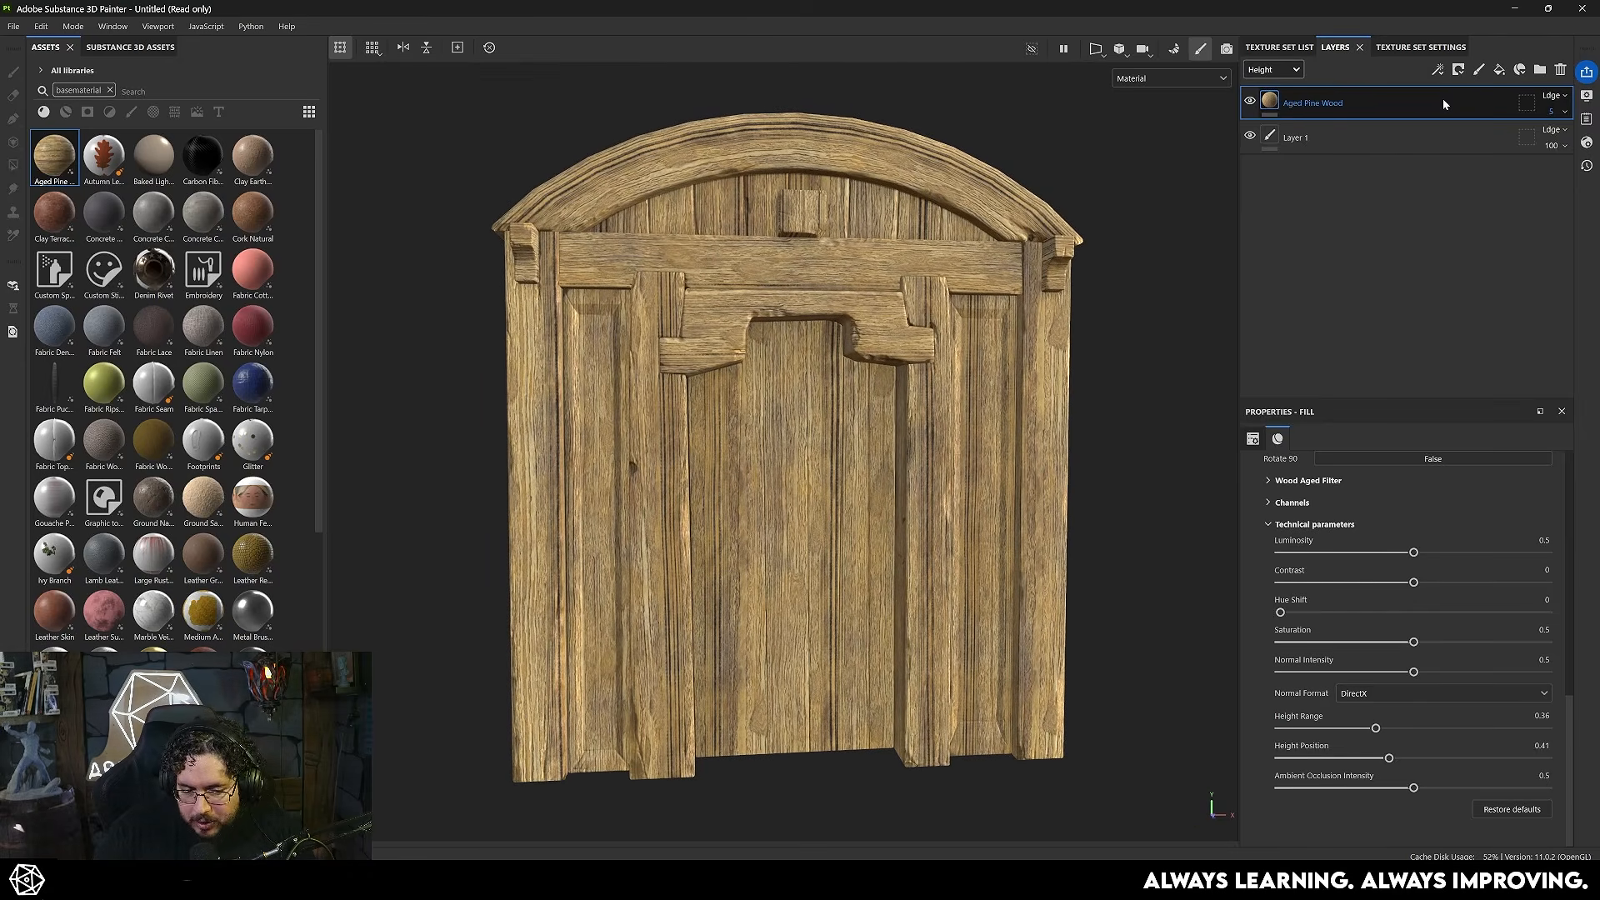
- Add a color-only fill layer above Aged Pine Wood with the dark brown base color 3A1C09
click(1499, 70)
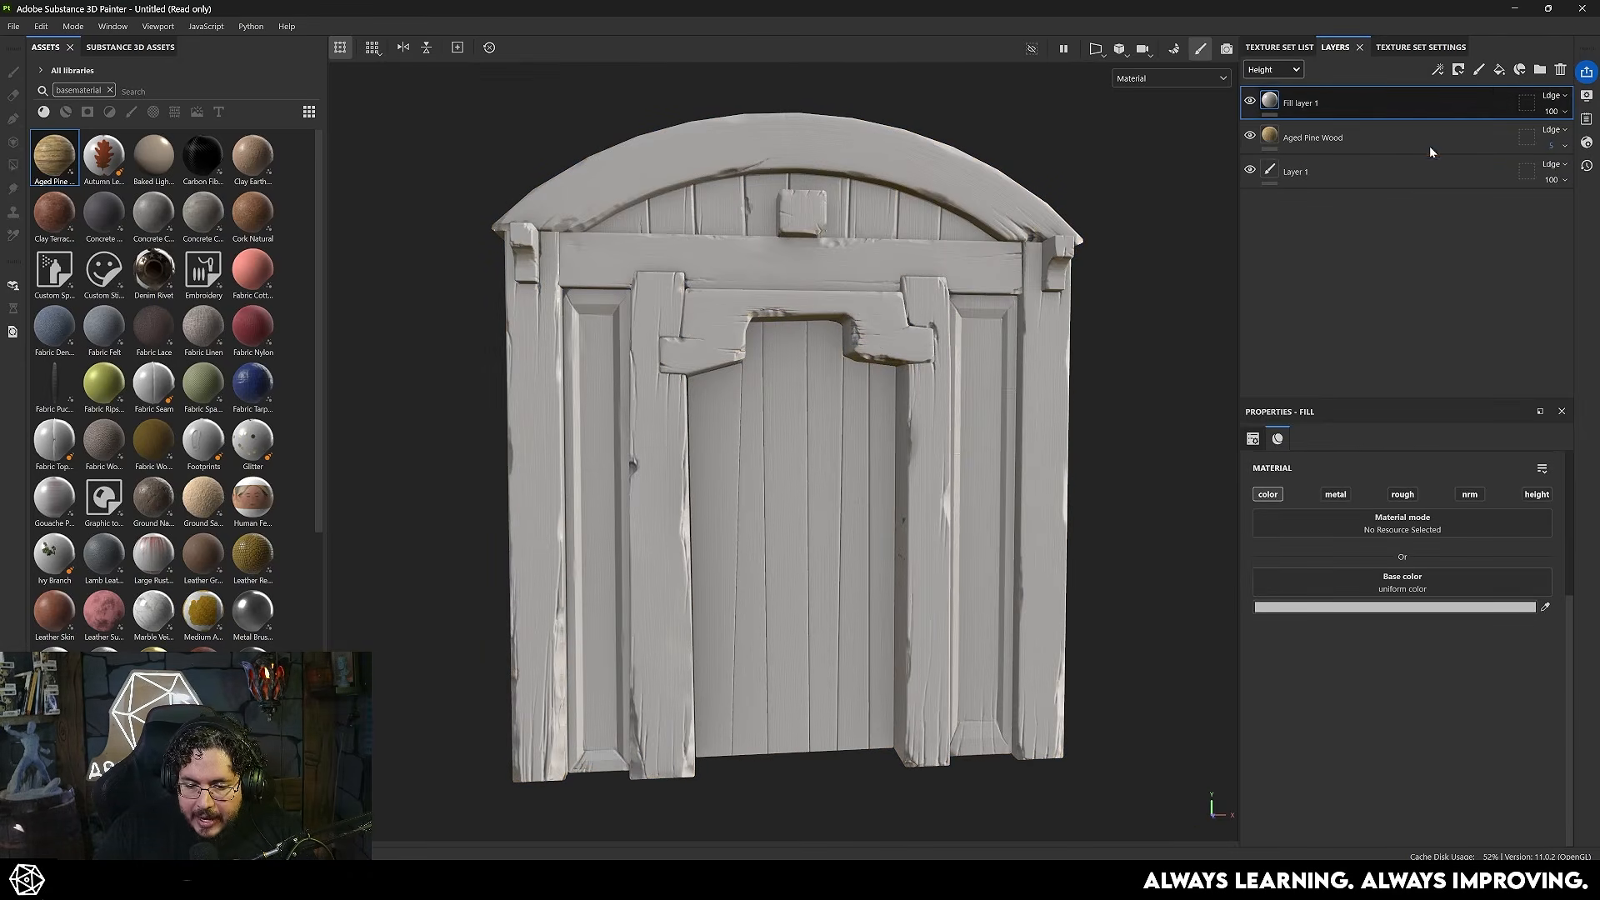
click(1397, 608)
click(1335, 757)
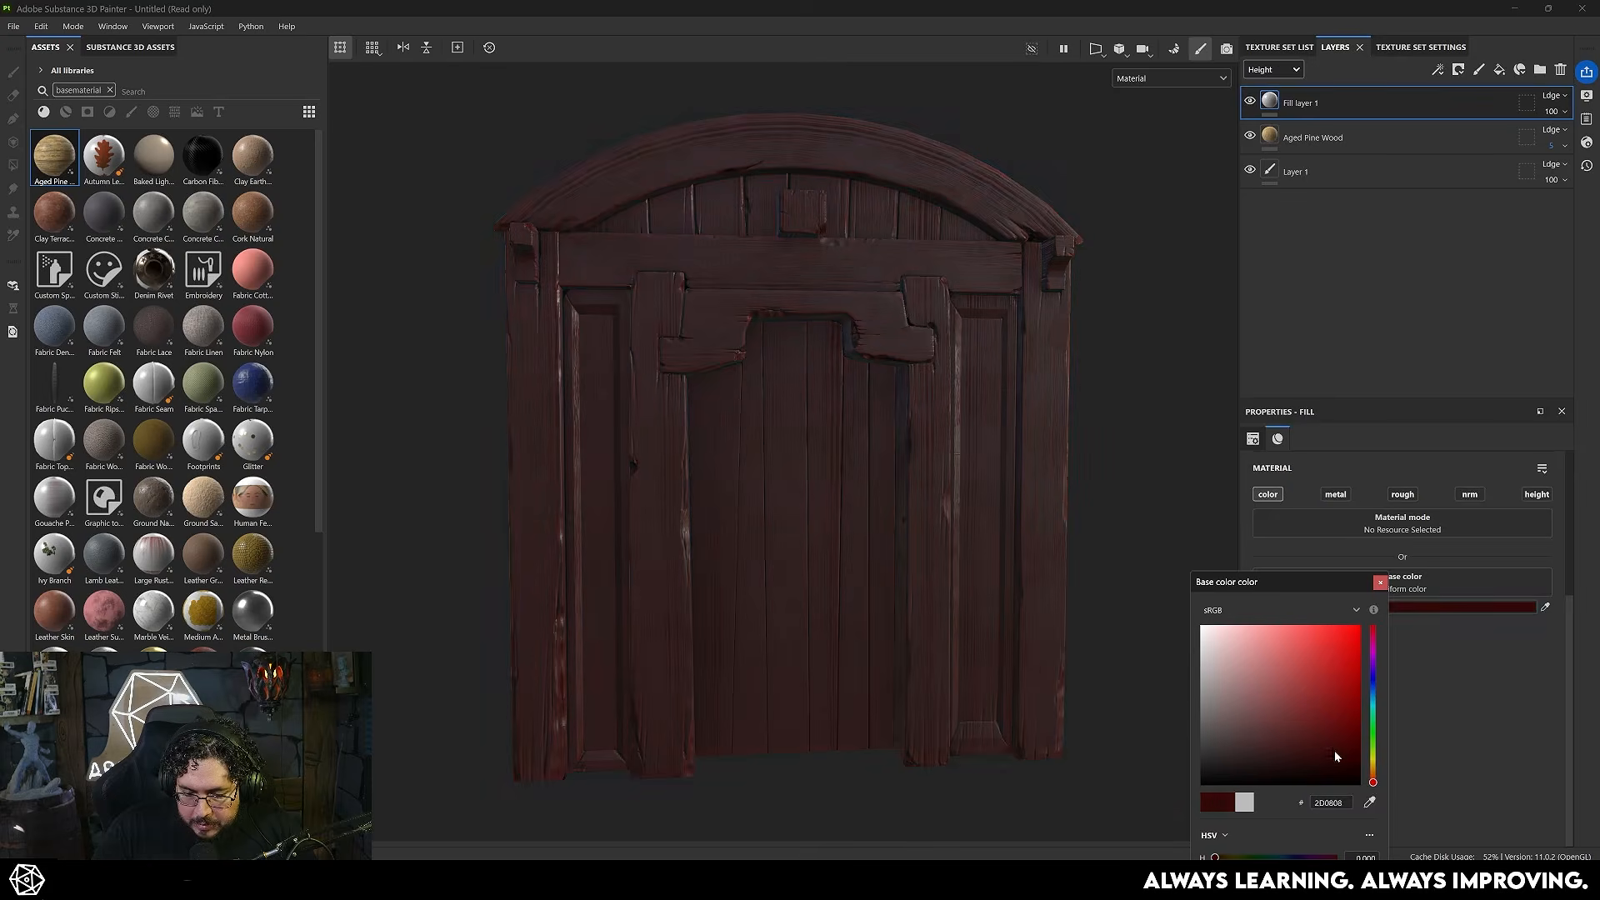
drag(1371, 784, 1373, 774)
- Set the brown fill layer's Base color blending to Multiply at 61 opacity
click(1273, 69)
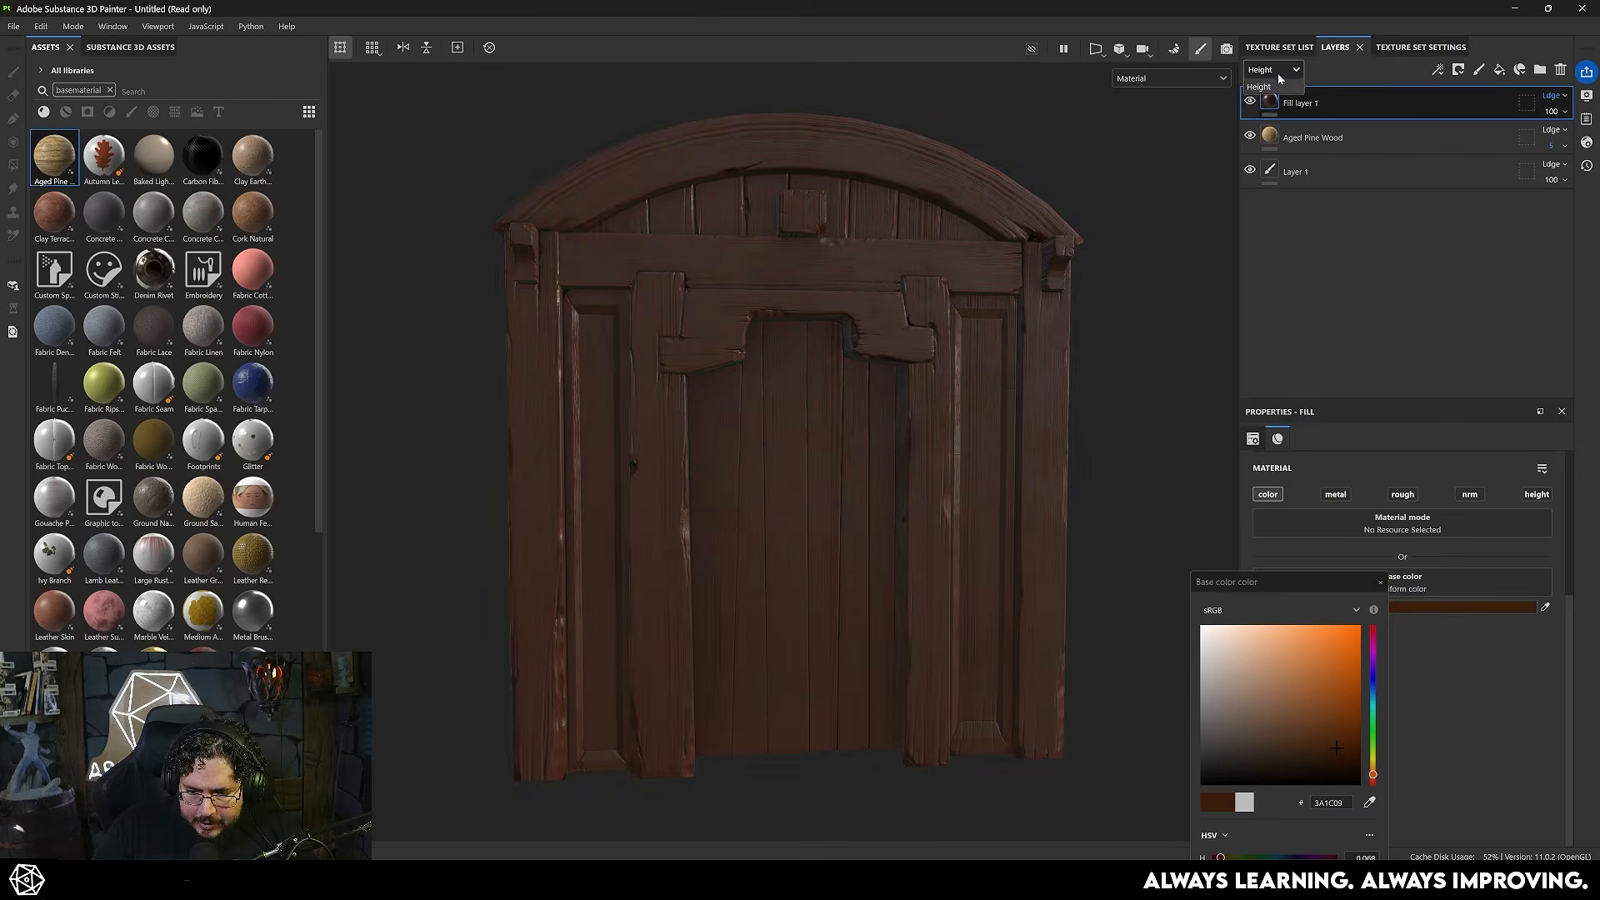
click(1266, 88)
click(1552, 95)
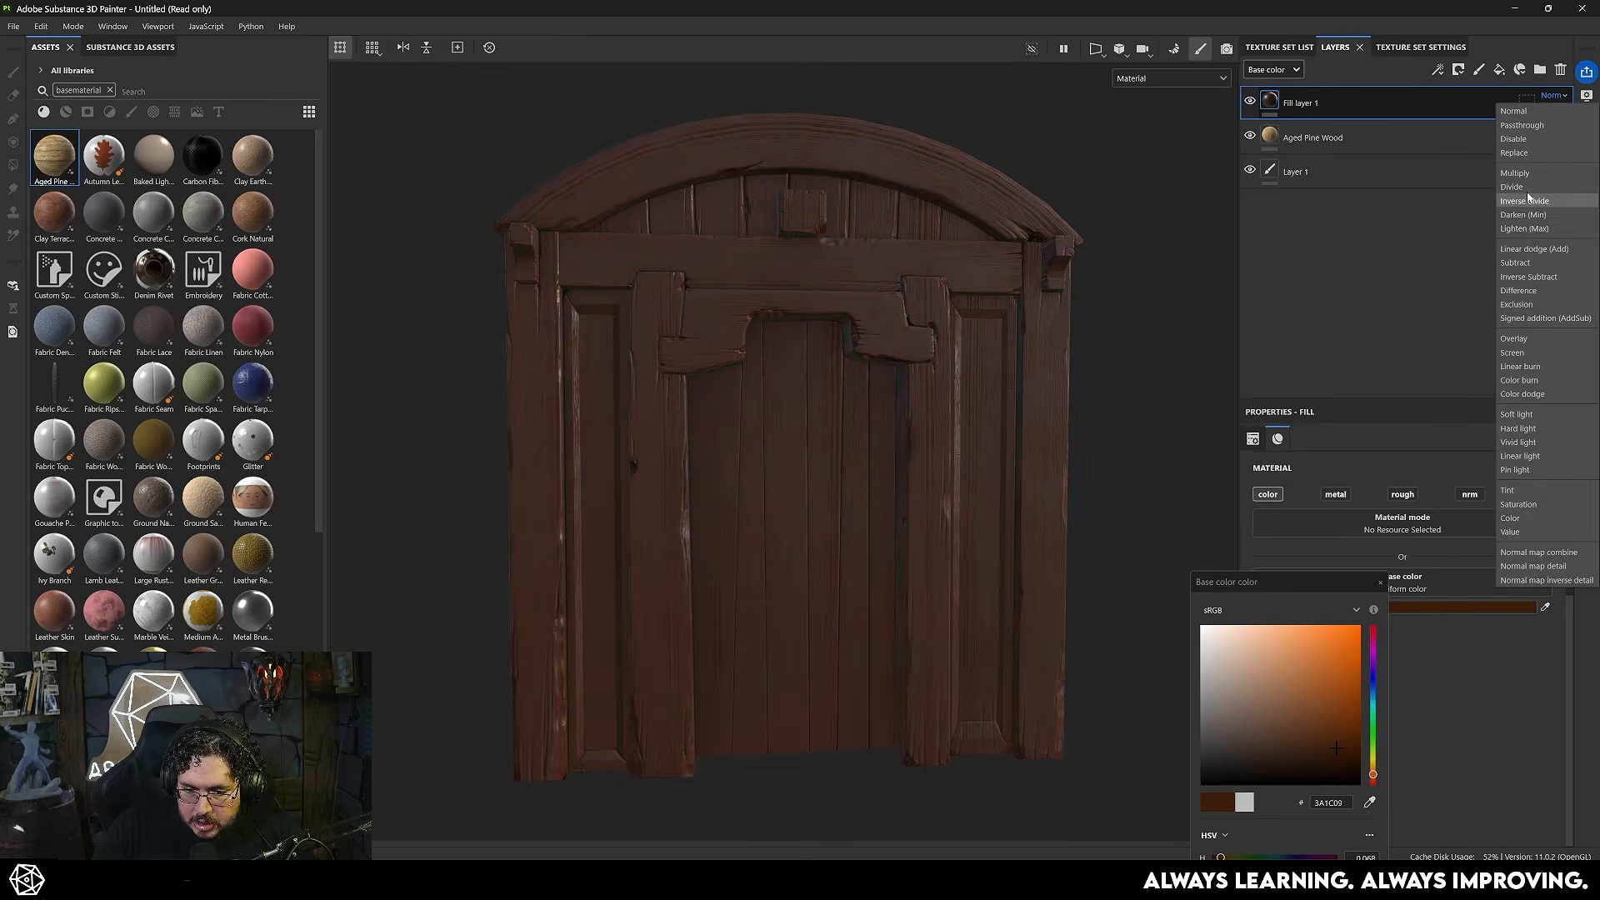
click(1522, 172)
click(1380, 582)
click(1562, 112)
mouse_move(1589, 139)
mouse_down()
mouse_move(1544, 139)
mouse_move(1566, 138)
mouse_up()
alt+drag(910, 429, 875, 409)
- Adjust Aged Pine Wood's wood color hue and set color variation to 0.07, veins contrast to 0.37 and wood roughness to 0.28
click(1313, 137)
click(1351, 537)
drag(1373, 767, 1372, 775)
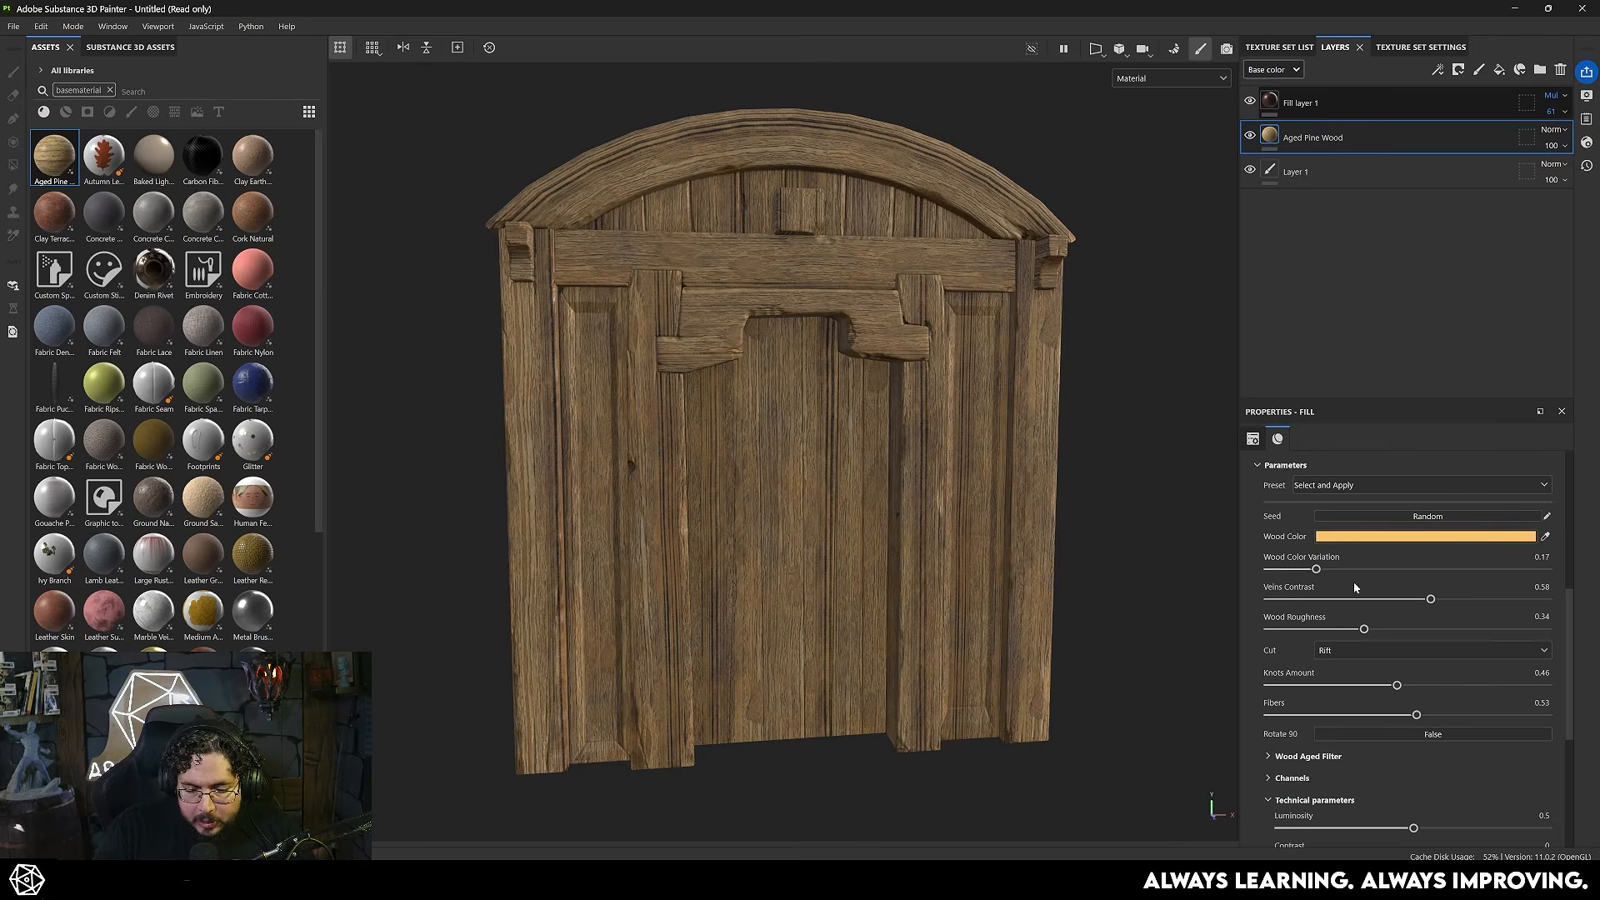
drag(1293, 575, 1289, 569)
drag(1431, 600, 1349, 630)
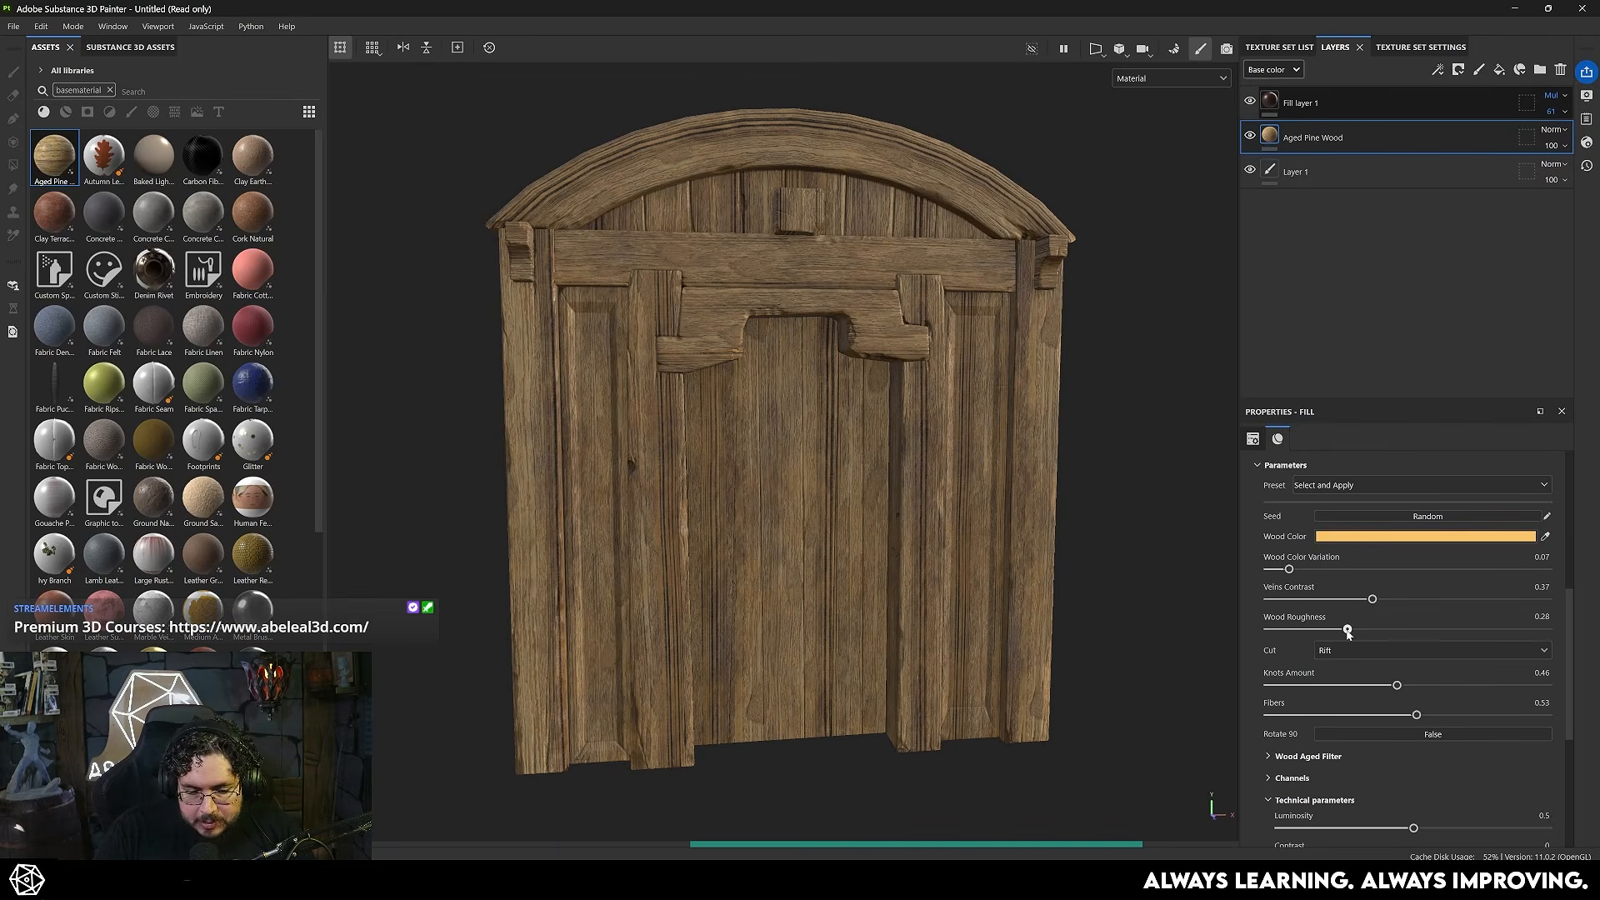
- Randomize the Aged Pine Wood material's seed several times to vary the grain, and review the door
alt+drag(958, 492, 938, 415)
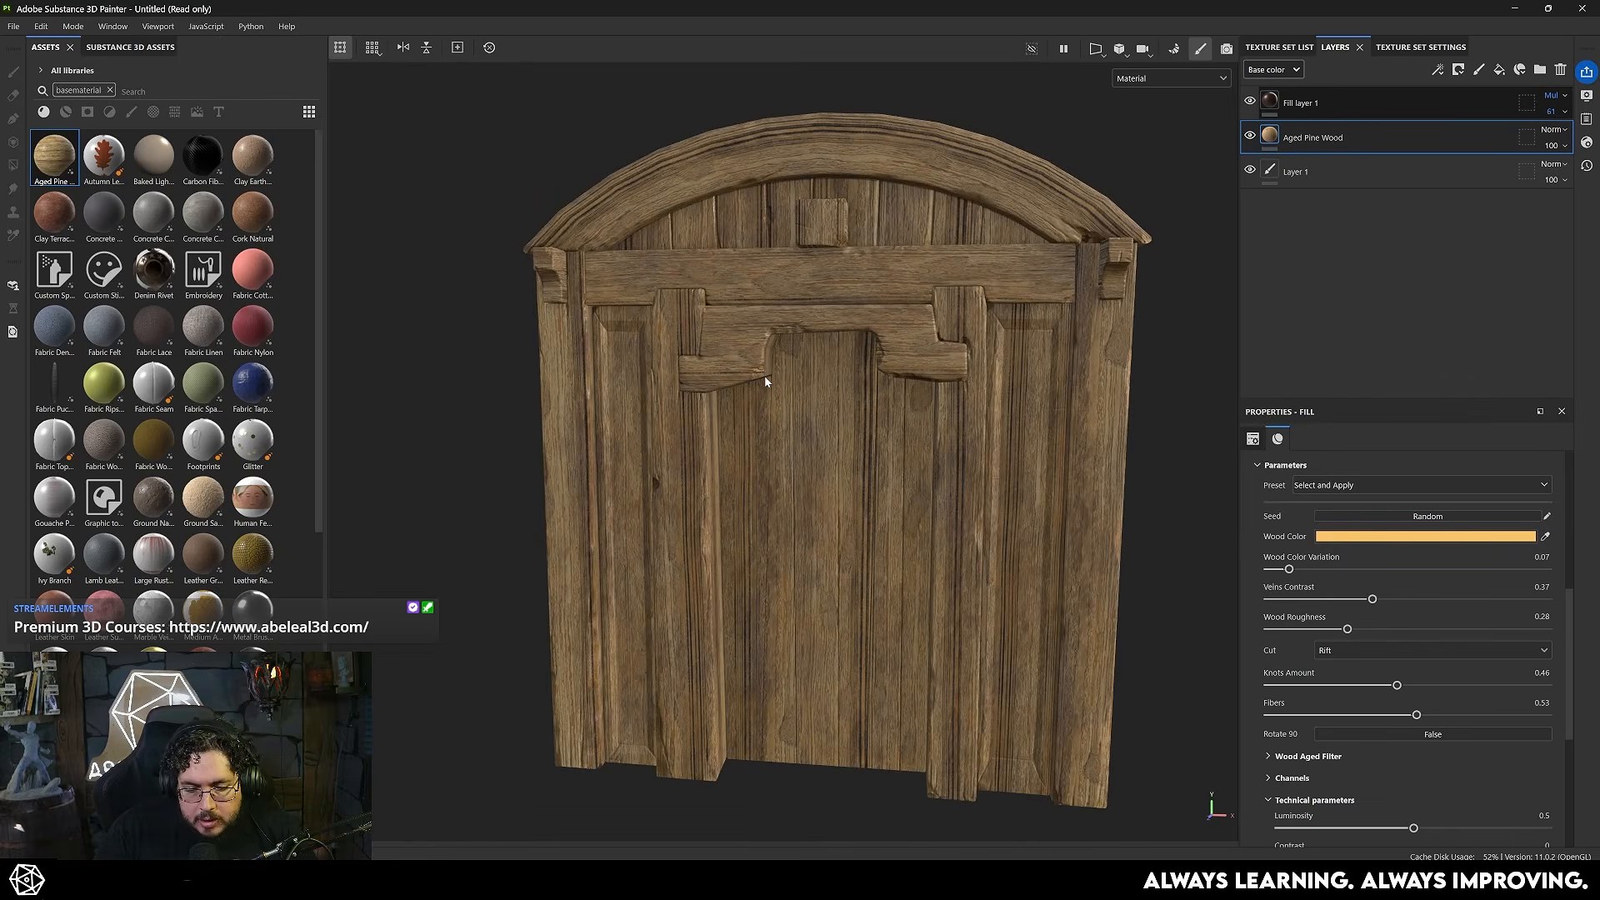
alt+drag(803, 367, 827, 365)
scroll(1336, 621, up, 3)
scroll(1393, 728, down, 3)
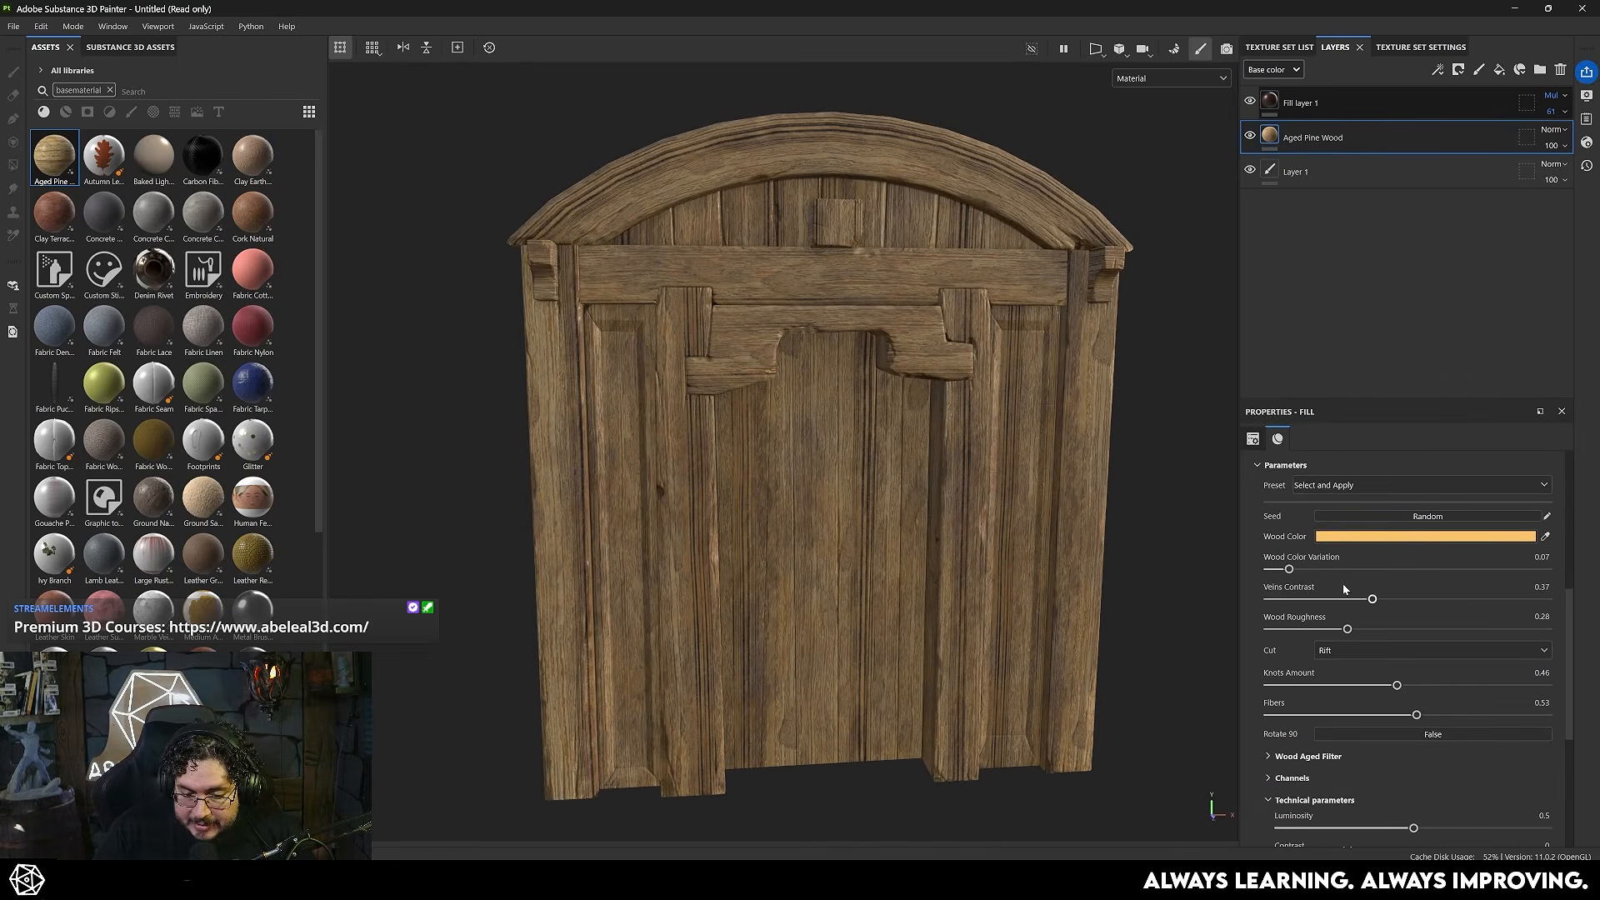
scroll(1343, 587, up, 2)
click(1387, 604)
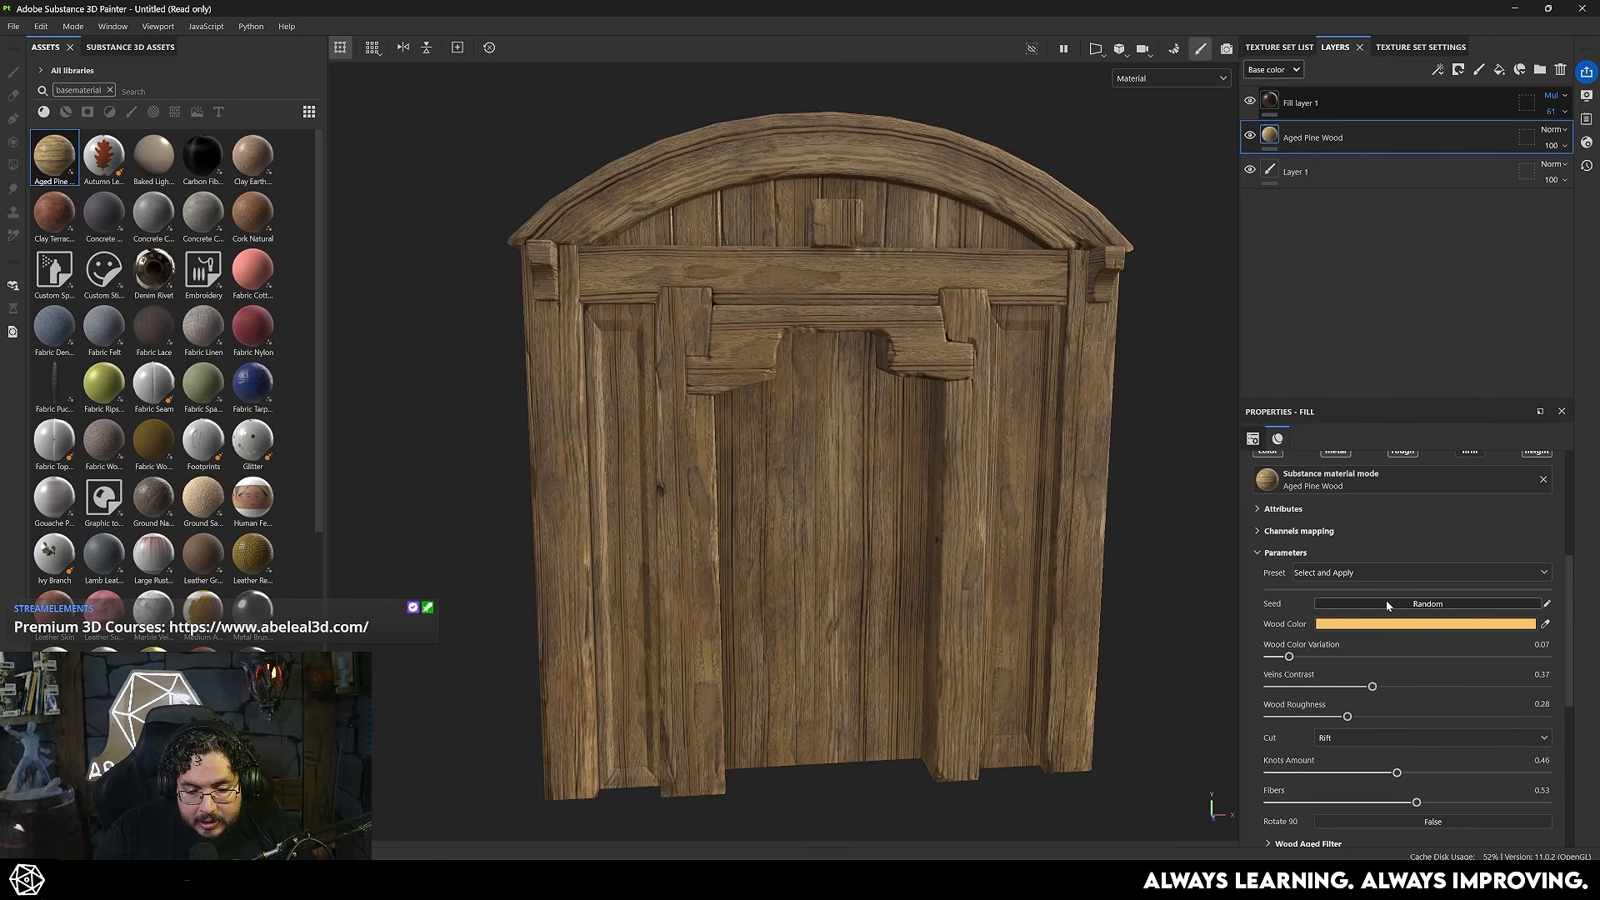
click(1387, 604)
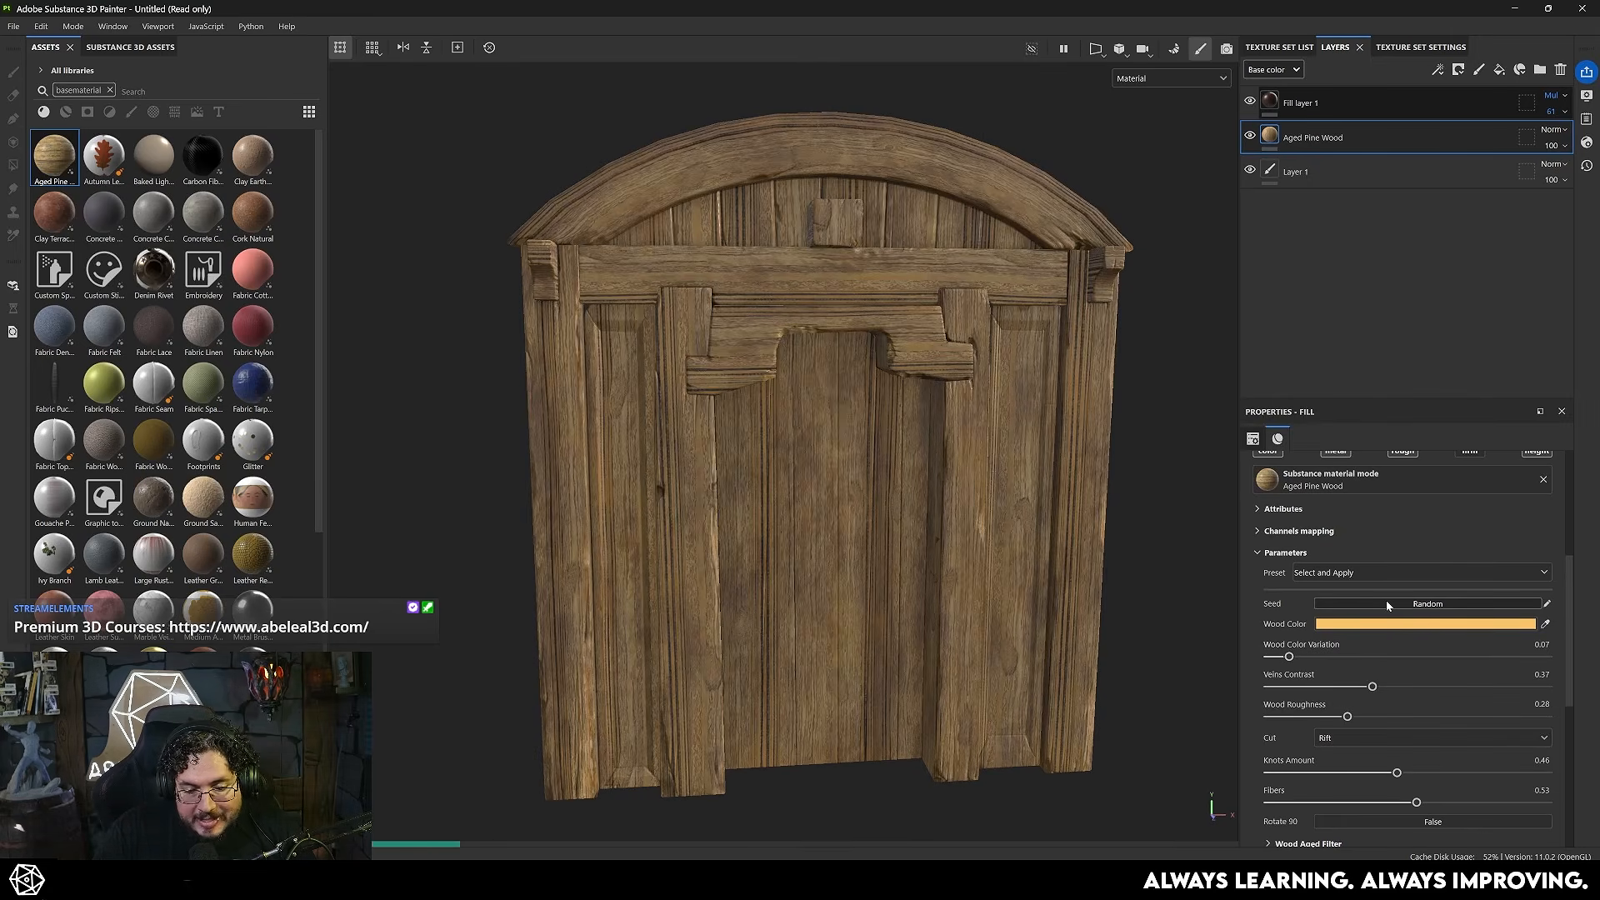
click(1387, 603)
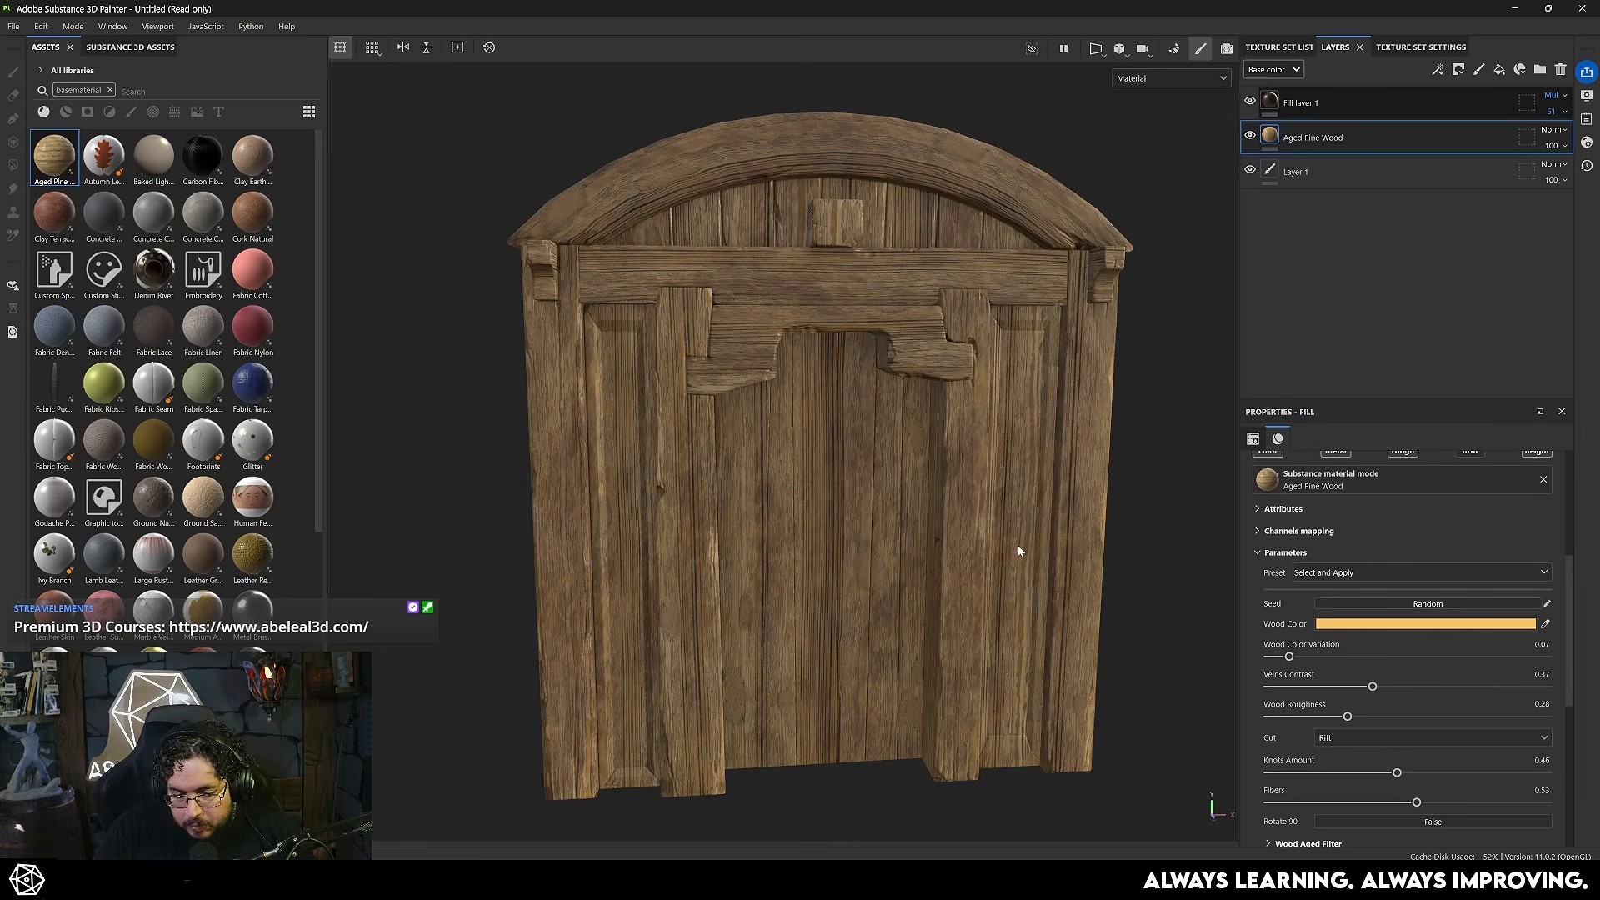
click(1423, 605)
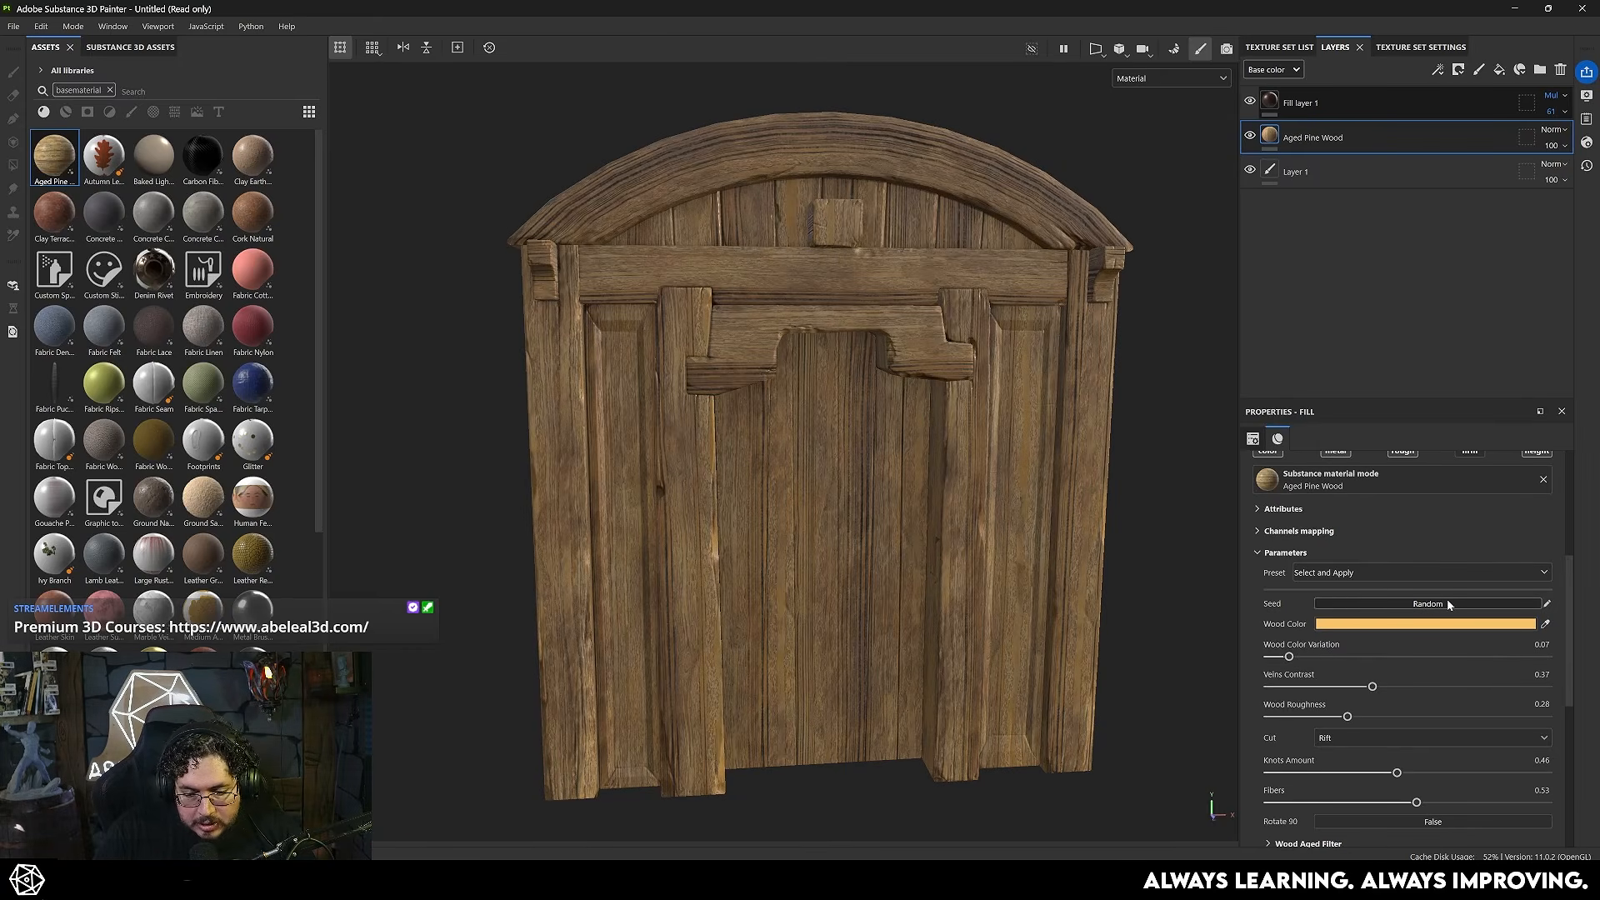
mouse_move(1038, 550)
alt+mouse_down()
mouse_move(1031, 474)
mouse_move(1036, 572)
alt+mouse_up()
alt+right_drag(1036, 571, 800, 457)
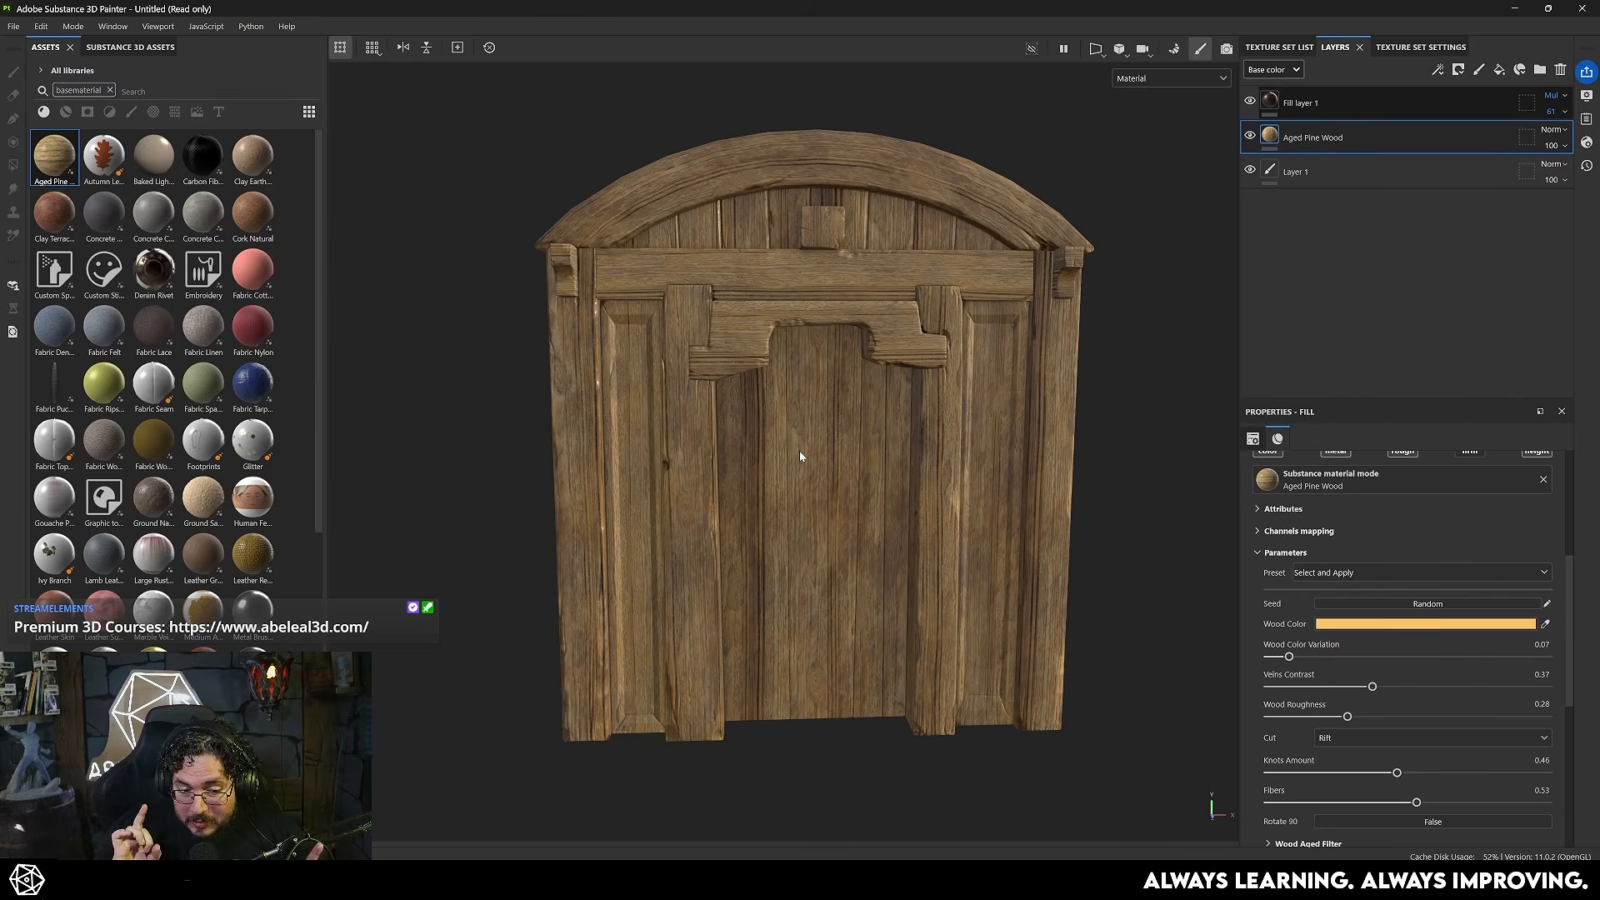
- Add a fill layer above Fill layer 1 using only color and height, and set its height to -1
alt+middle_drag(816, 451, 806, 469)
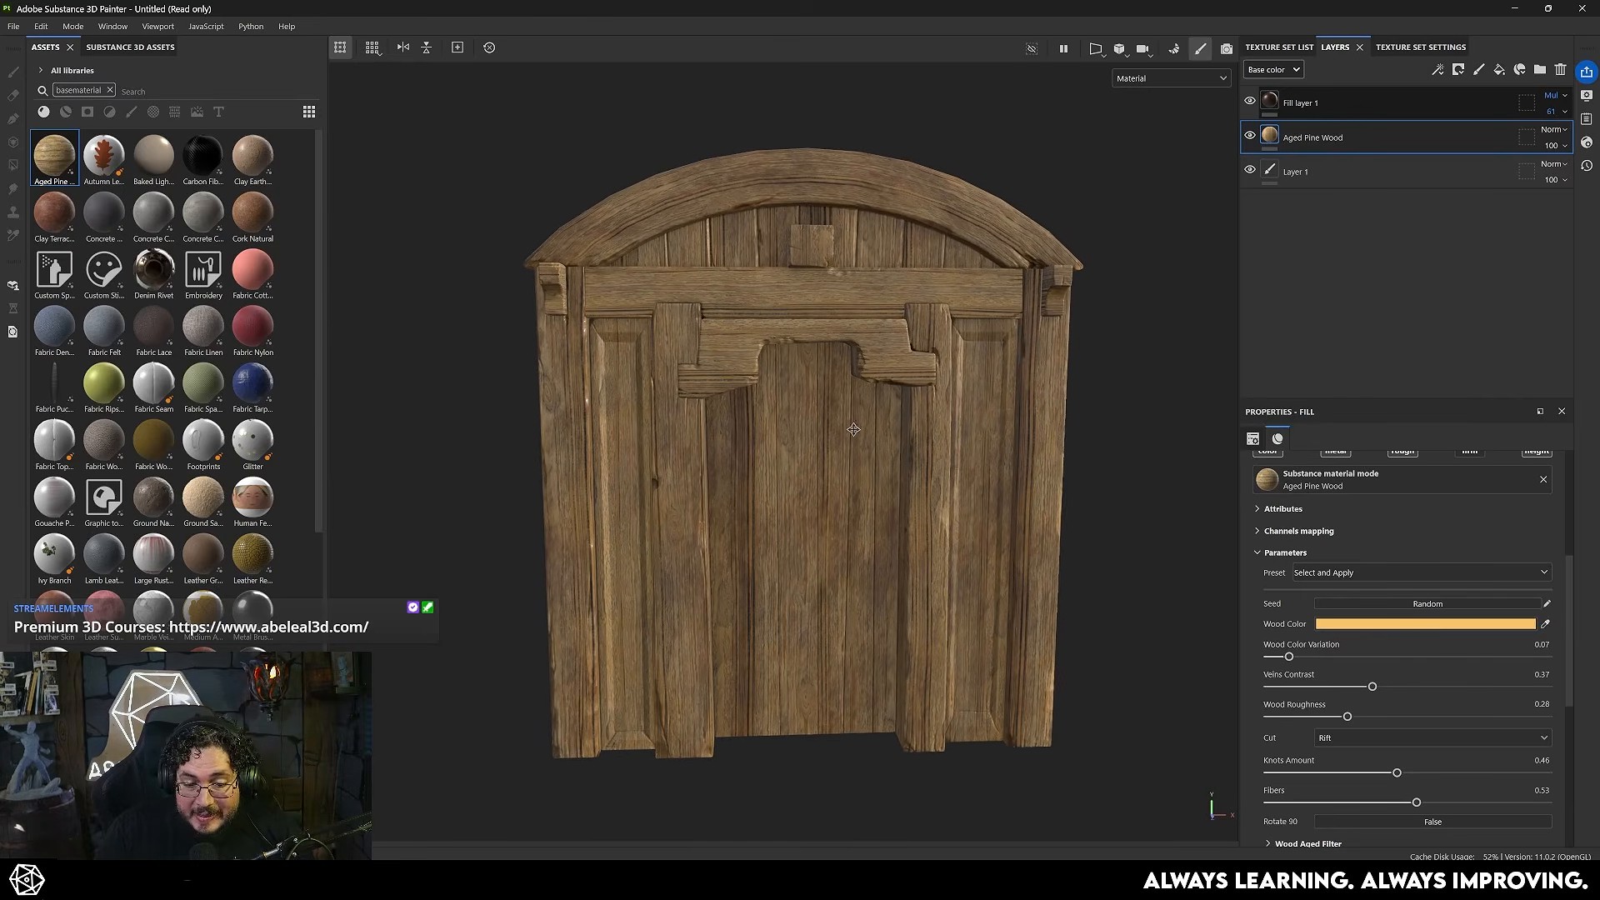
click(1343, 103)
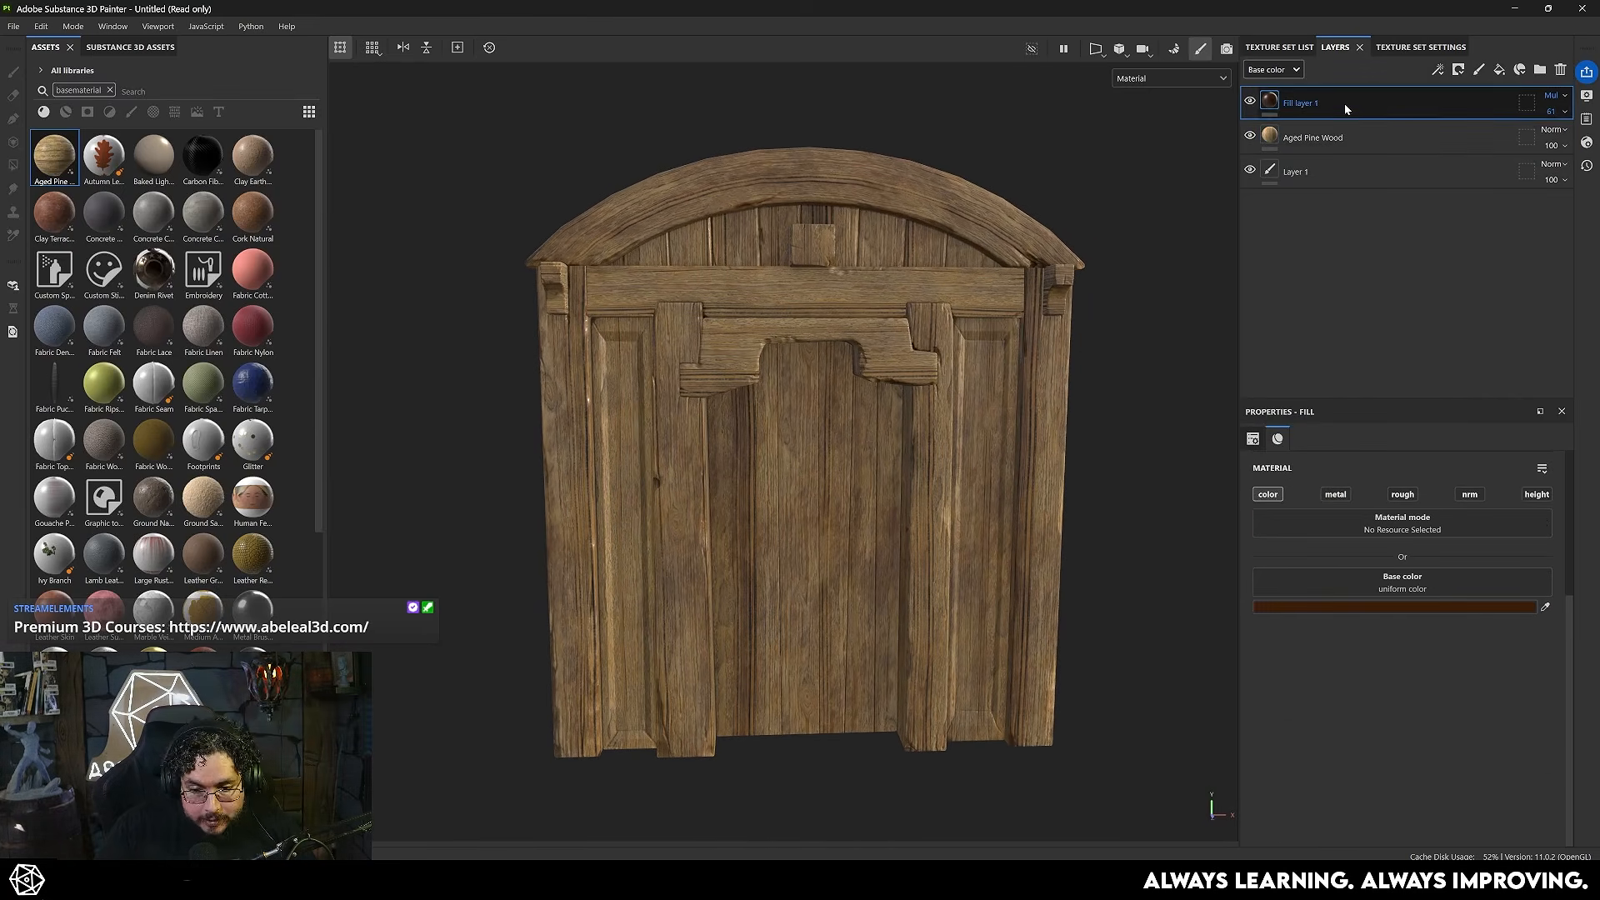
click(1498, 71)
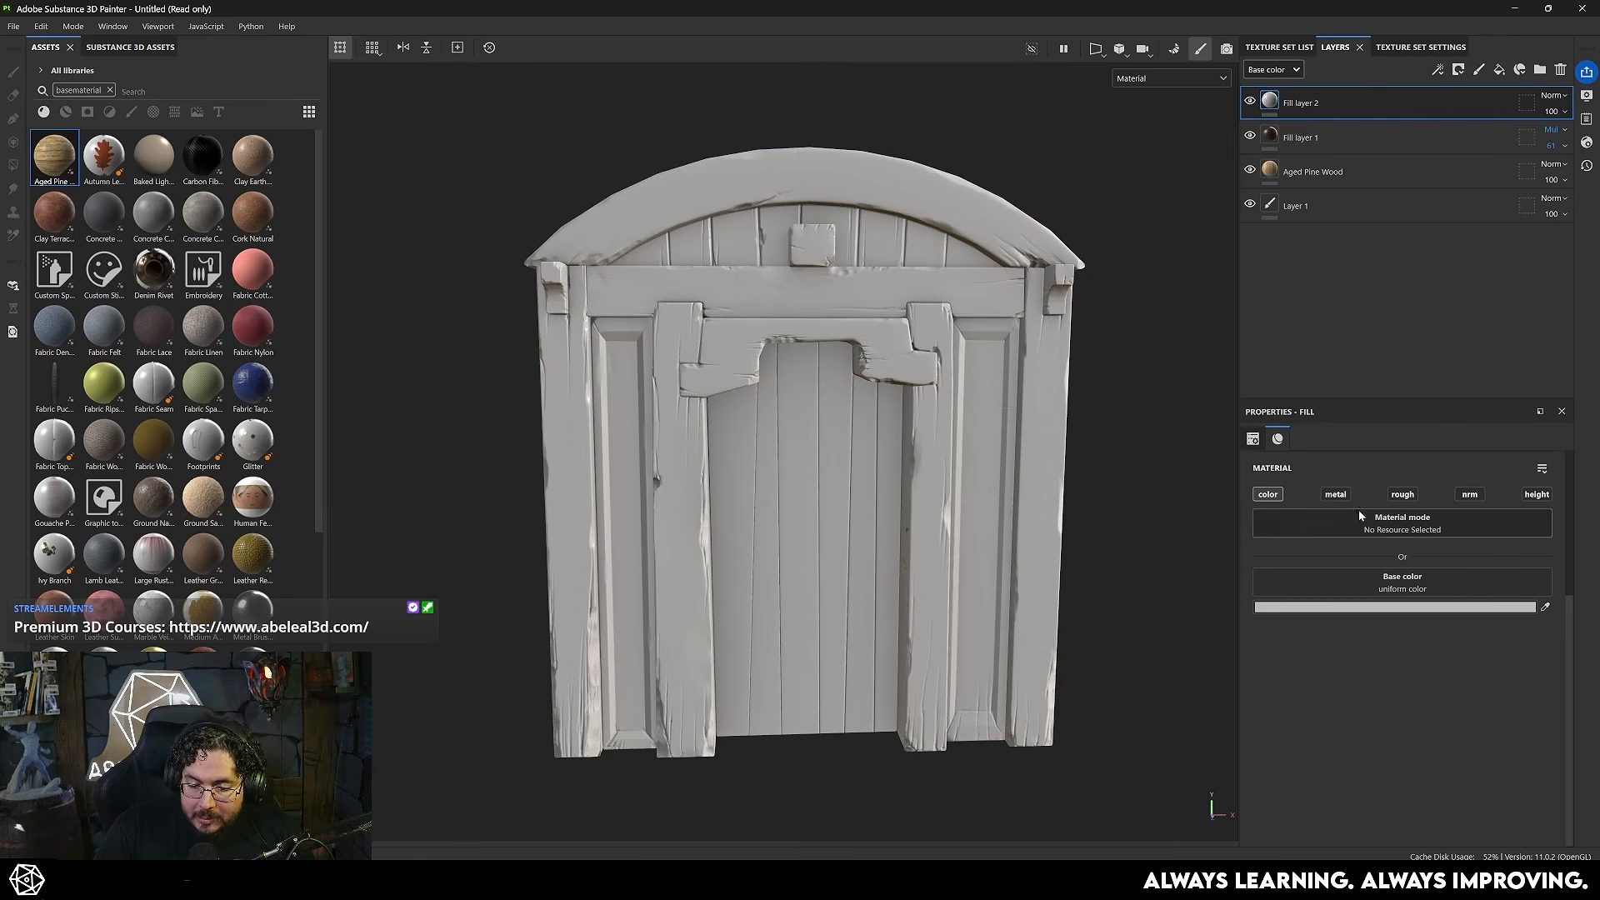
click(1537, 495)
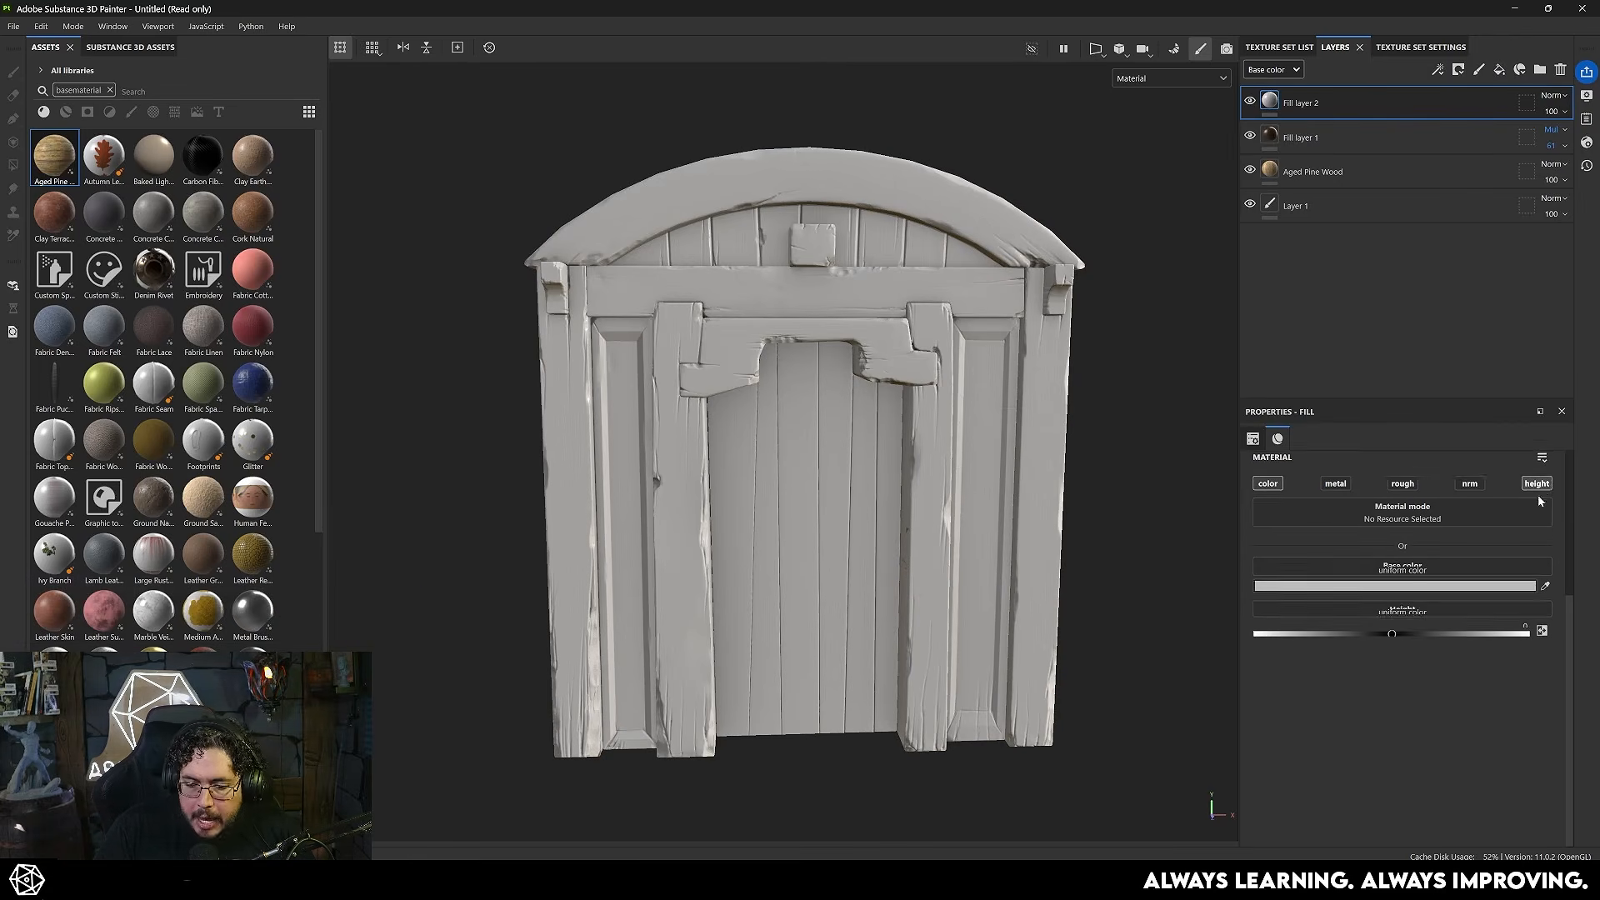
click(1393, 672)
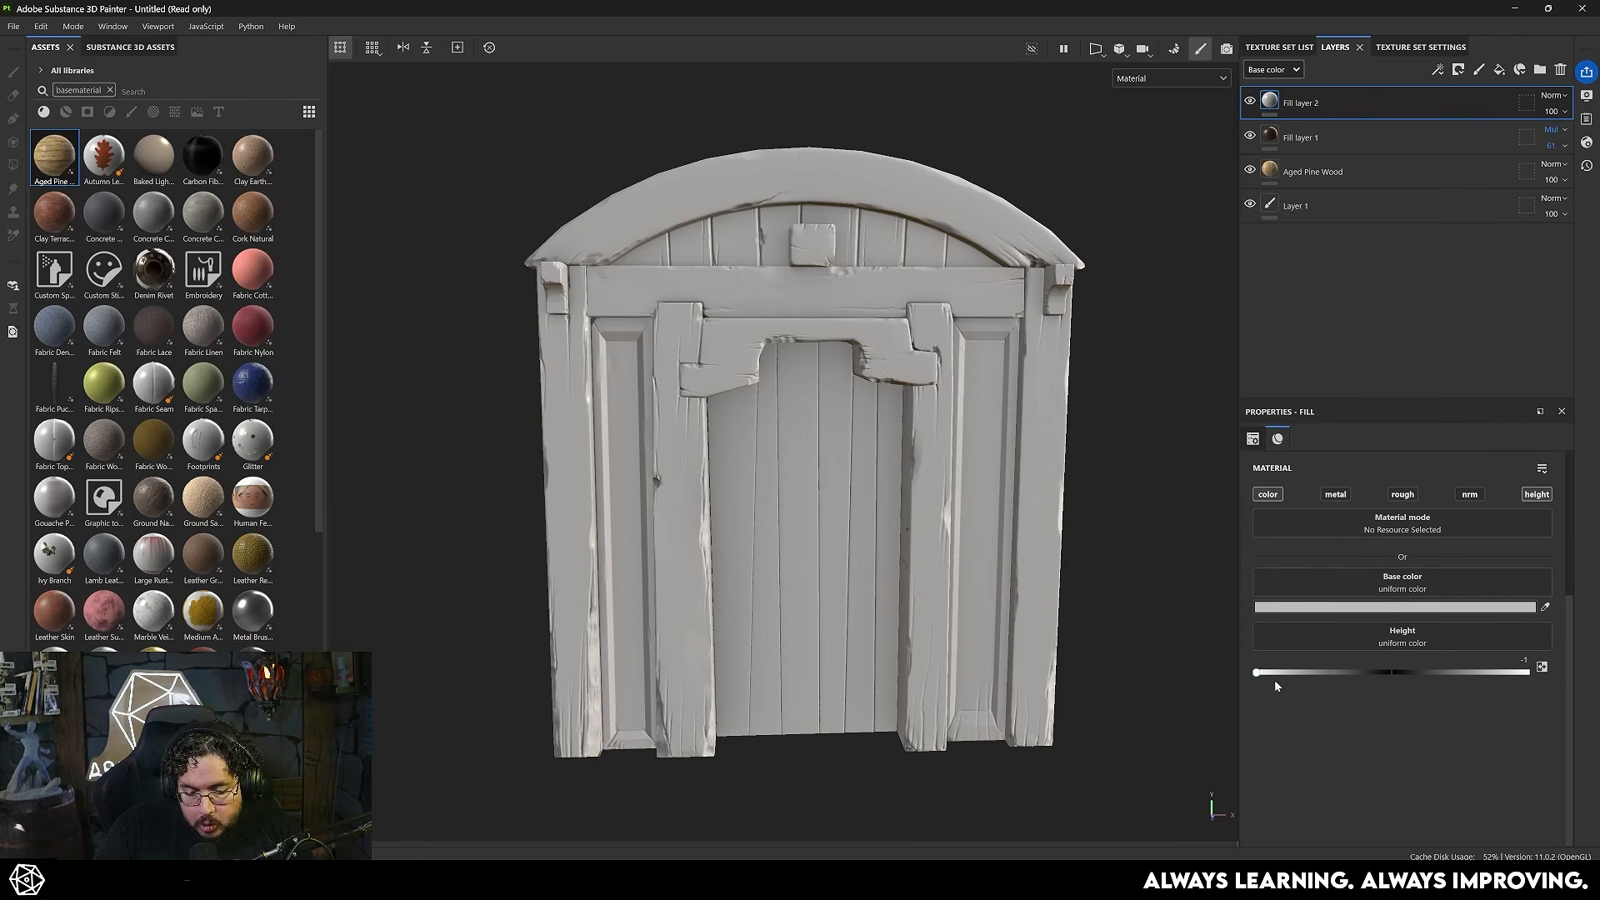
- Rename the new fill layer Carbings and group it into a folder named HegihtLayers
double_click(1301, 102)
text(Carvings)
key(Return)
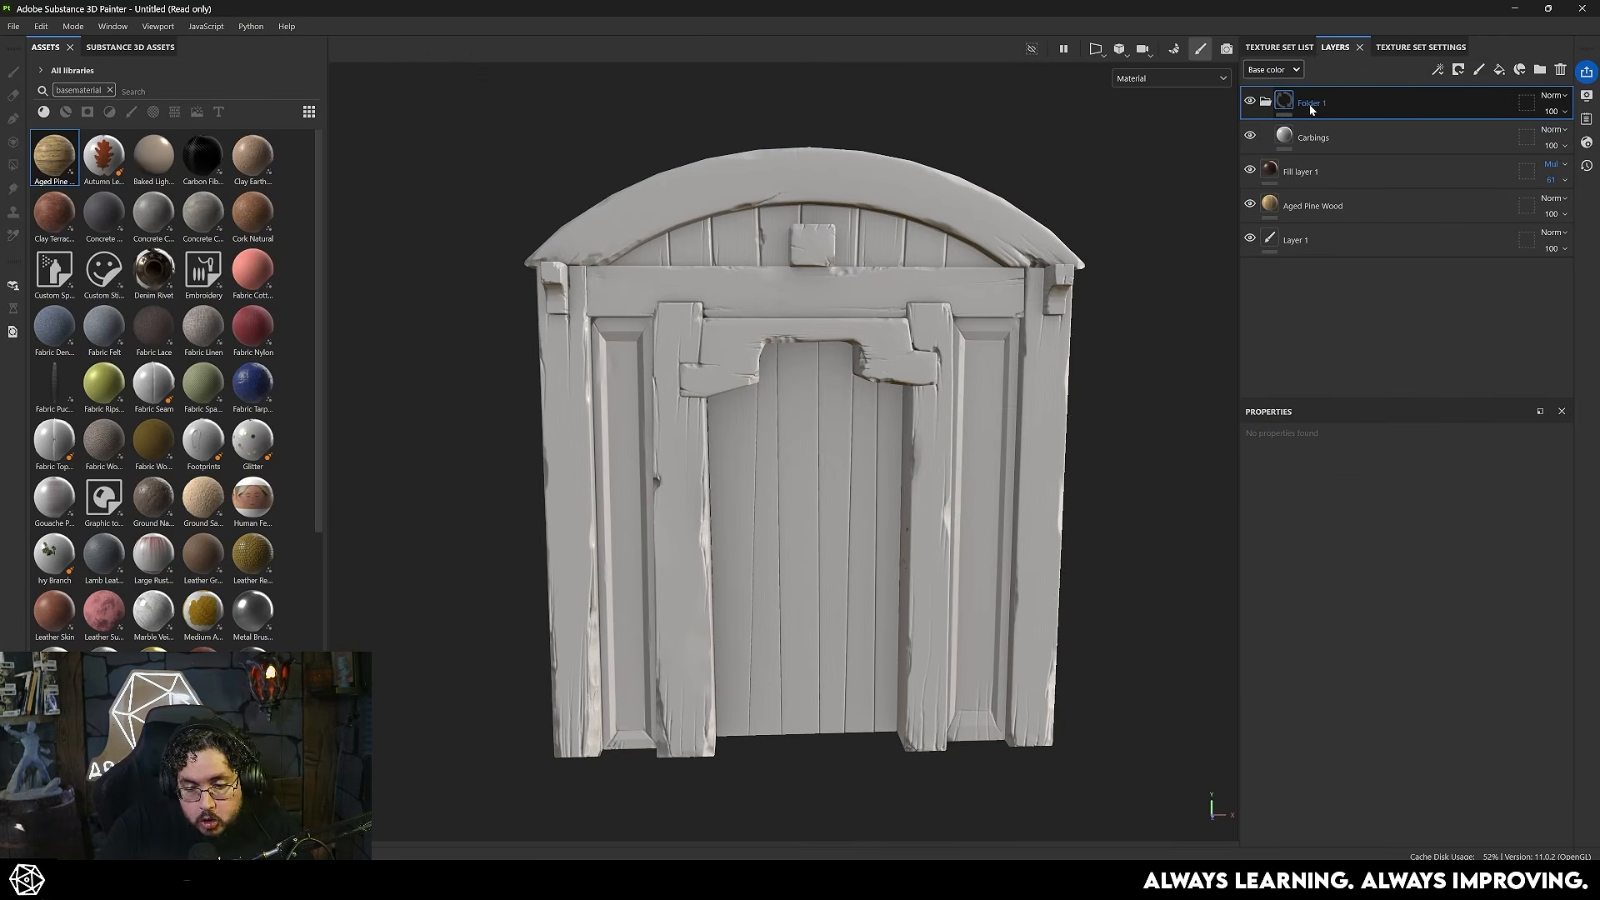
key(ctrl+g)
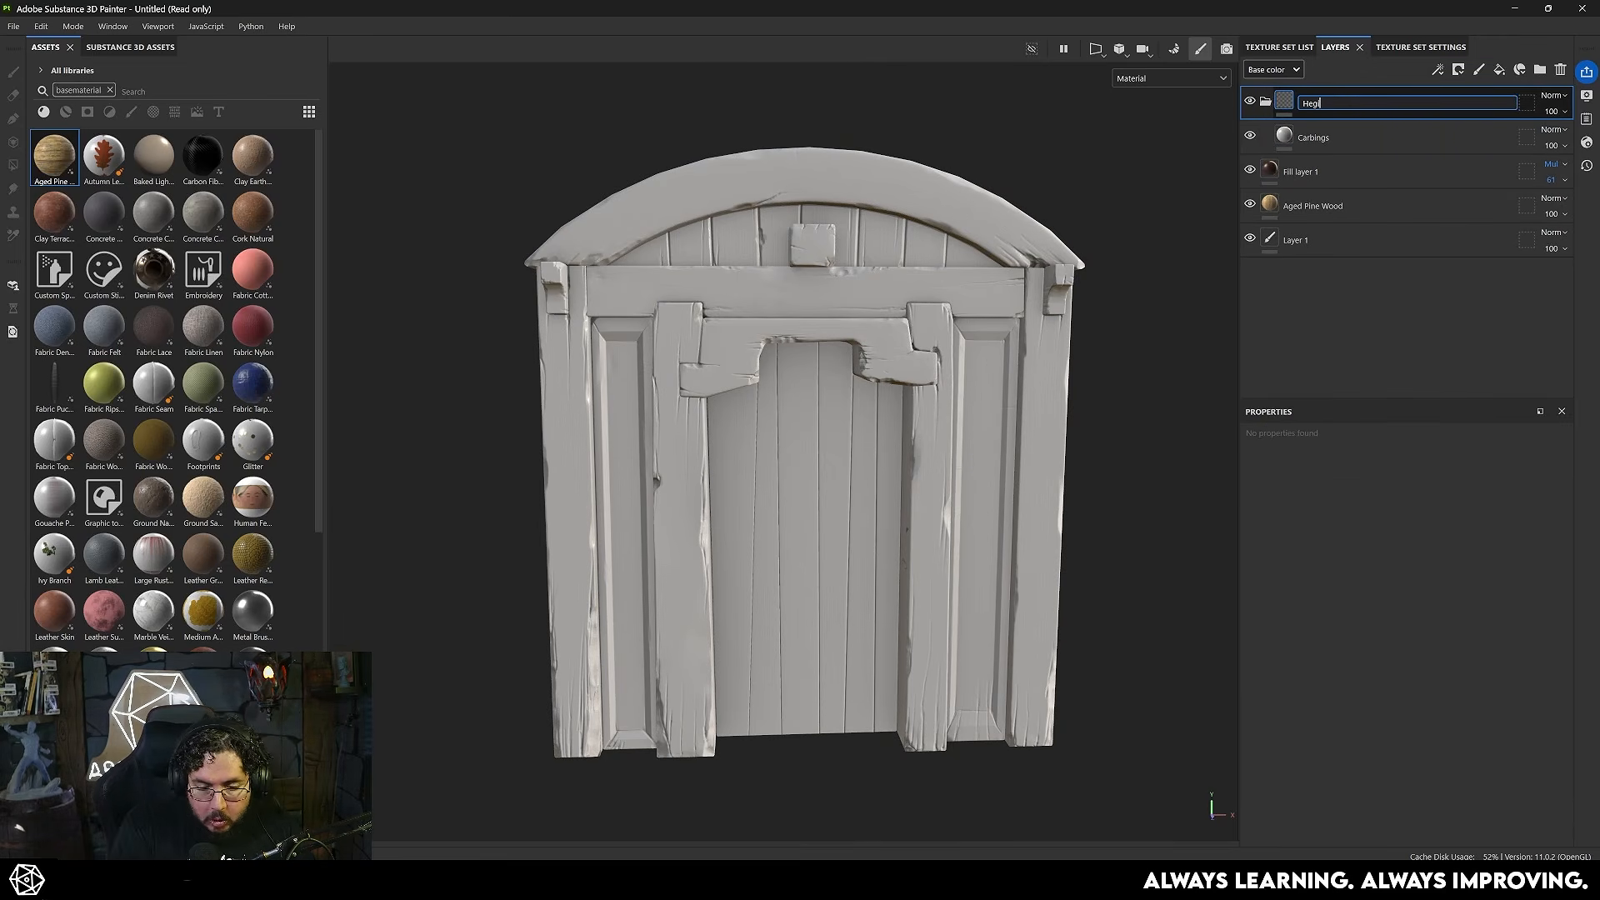
text(HegihtLayers)
key(Return)
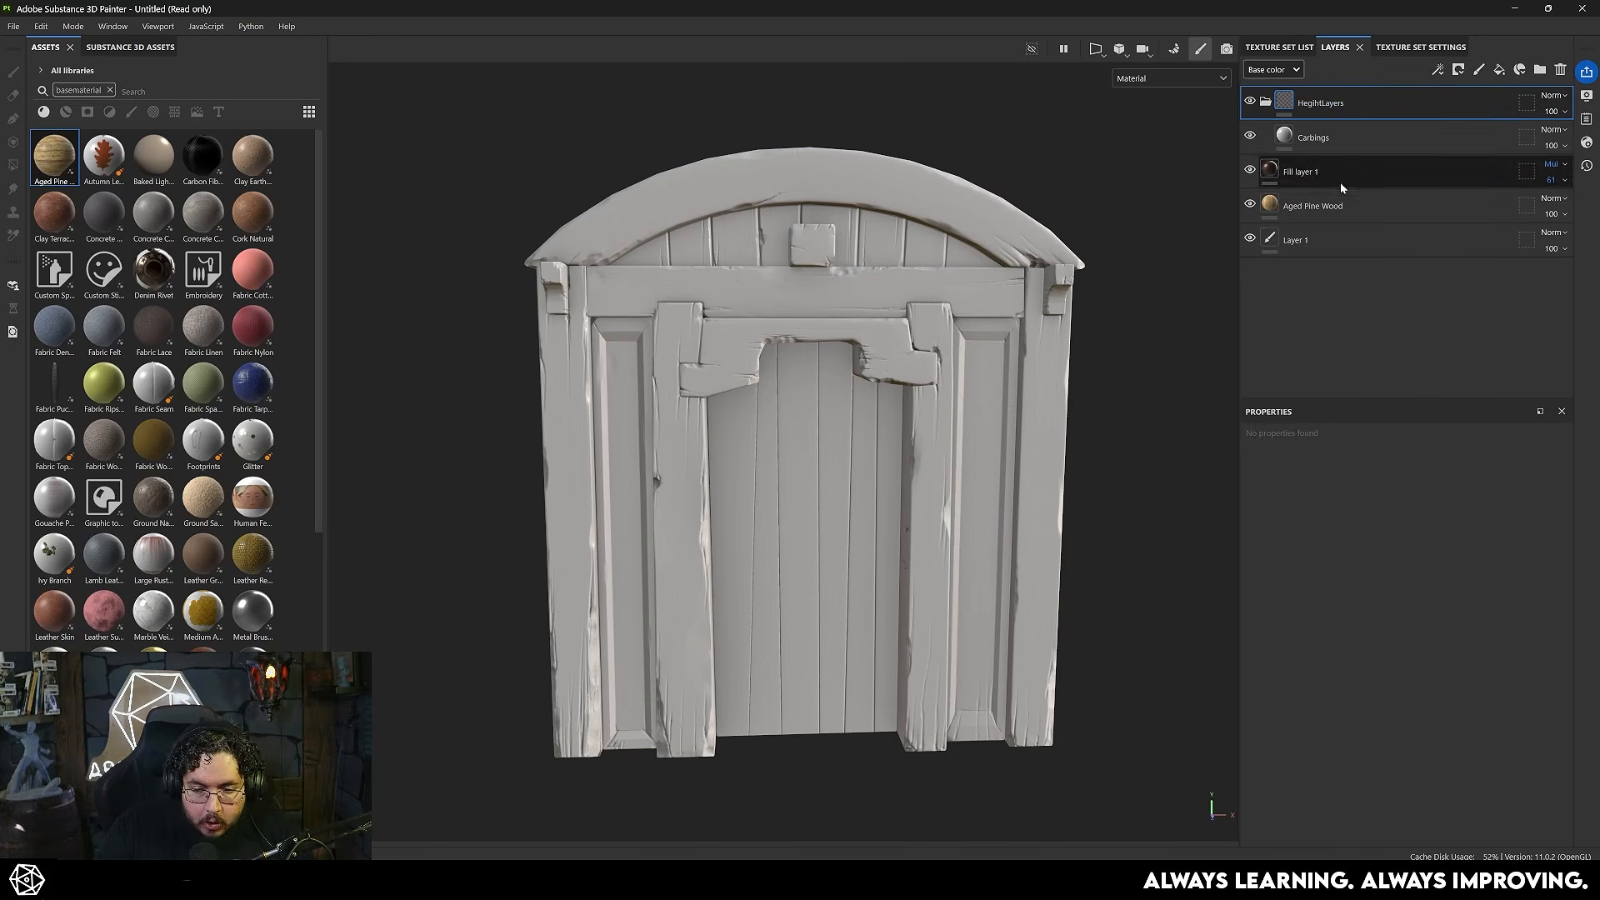
- Add a black mask to the Carbings layer
click(1321, 145)
right_click(1333, 140)
click(1383, 169)
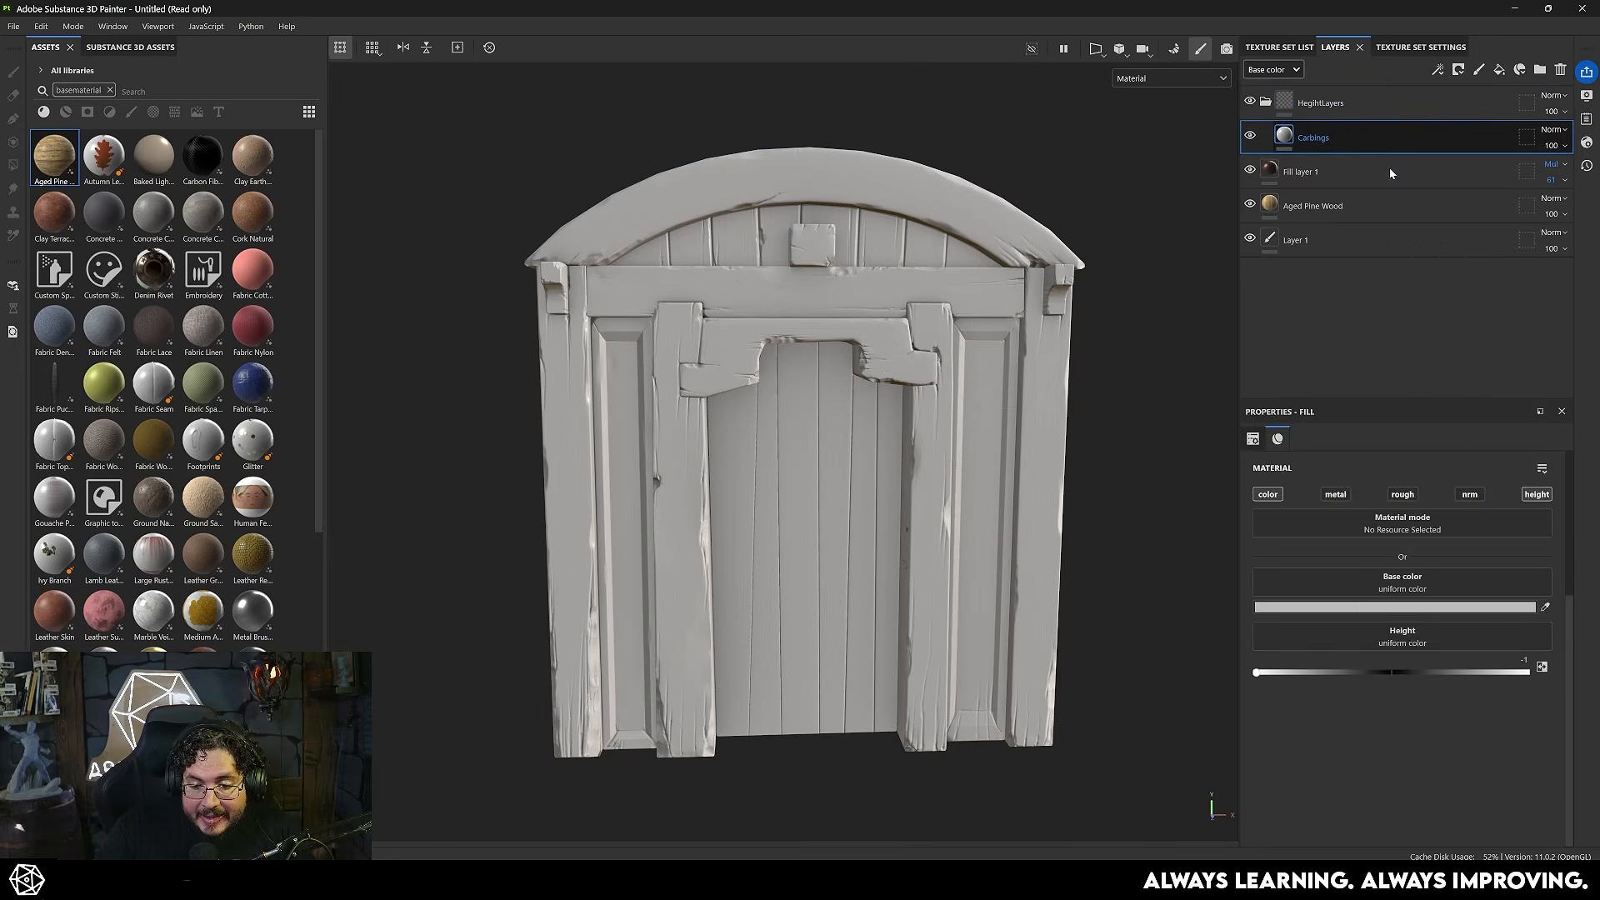
- Paint a winding test stroke on the Carbings mask down the door's central planks with brush size 6.16
scroll(974, 537, up, 3)
alt+right_drag(973, 537, 958, 500)
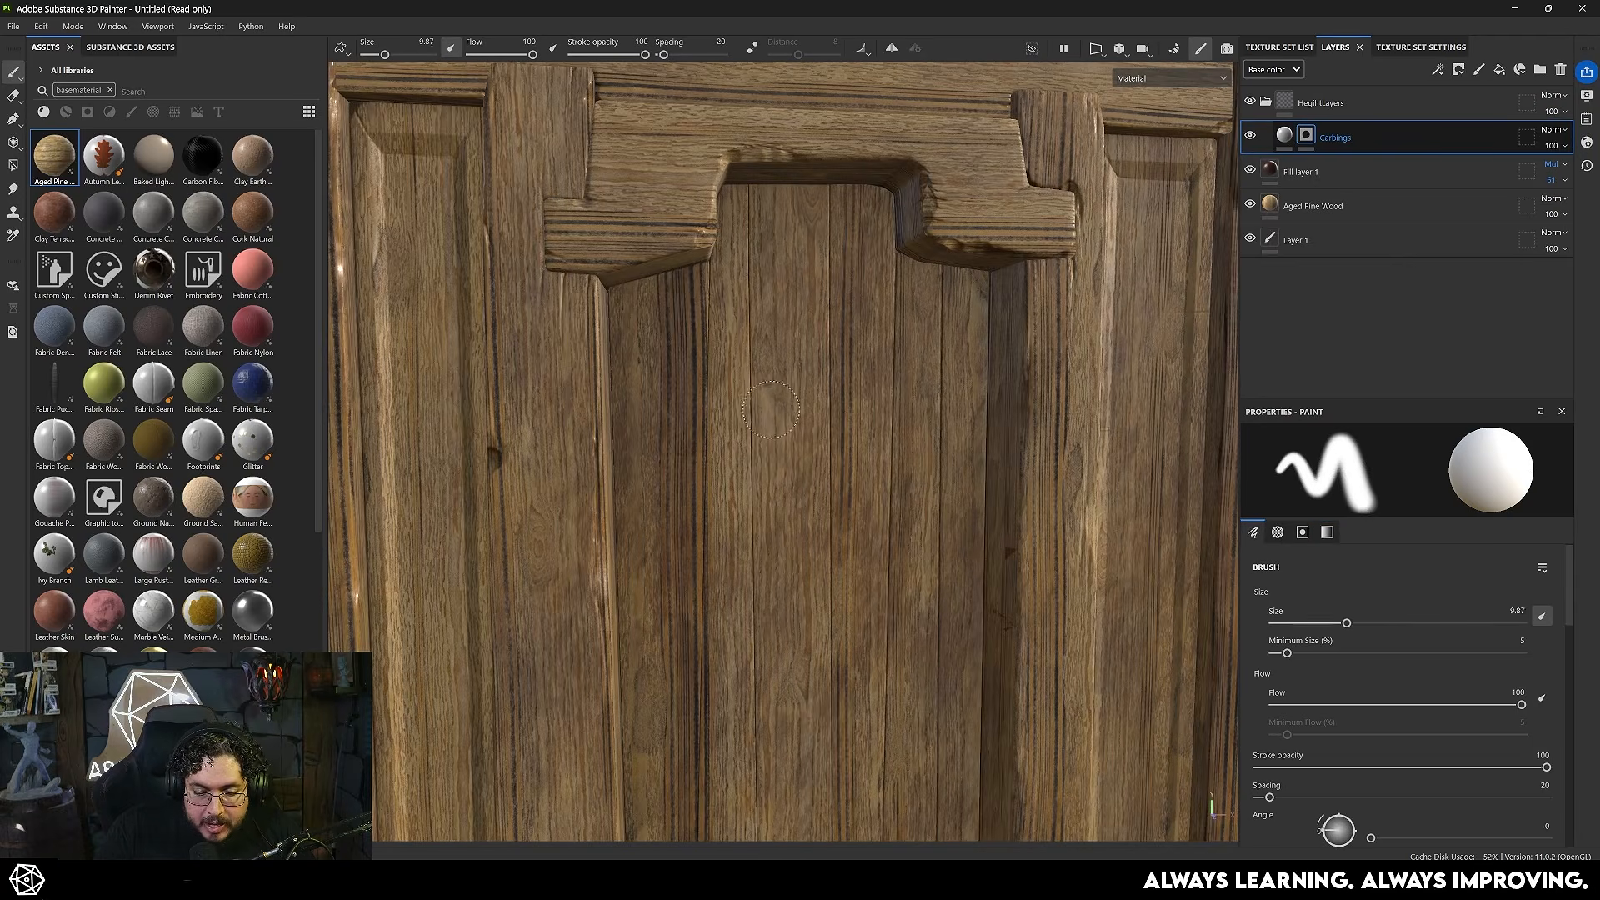
ctrl+right_drag(755, 406, 733, 407)
mouse_move(787, 310)
mouse_down()
mouse_move(709, 450)
mouse_move(904, 471)
mouse_move(758, 575)
mouse_move(848, 650)
mouse_up()
mouse_move(893, 572)
alt+mouse_down()
mouse_move(913, 429)
mouse_move(941, 490)
mouse_move(875, 435)
alt+mouse_up()
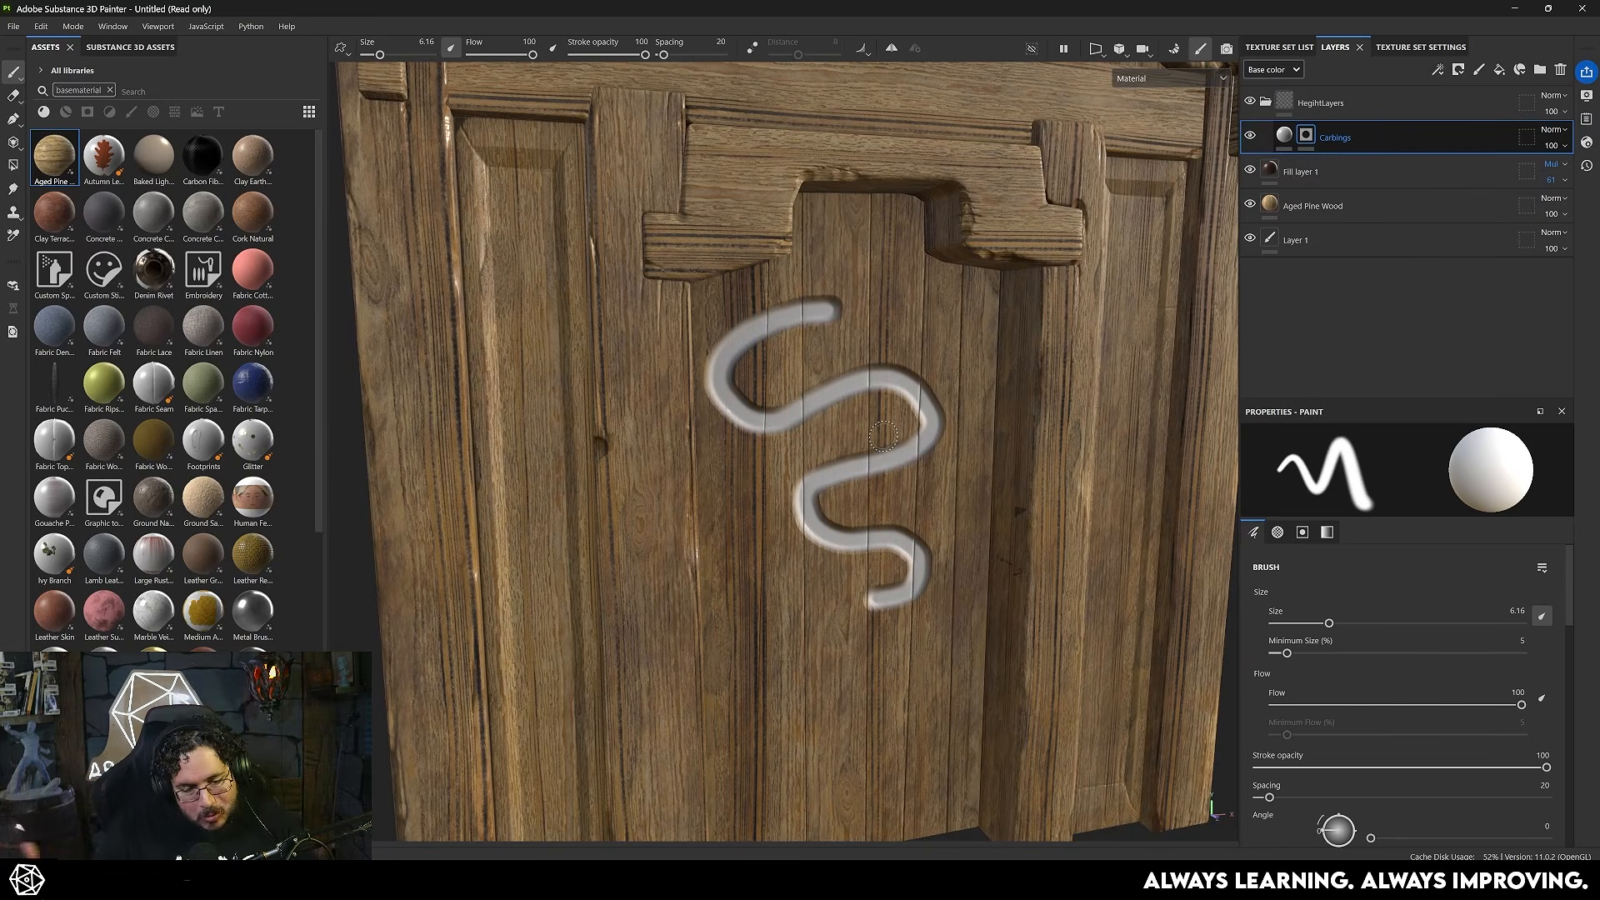
mouse_move(965, 485)
alt+mouse_down()
mouse_move(887, 487)
mouse_move(790, 443)
alt+mouse_up()
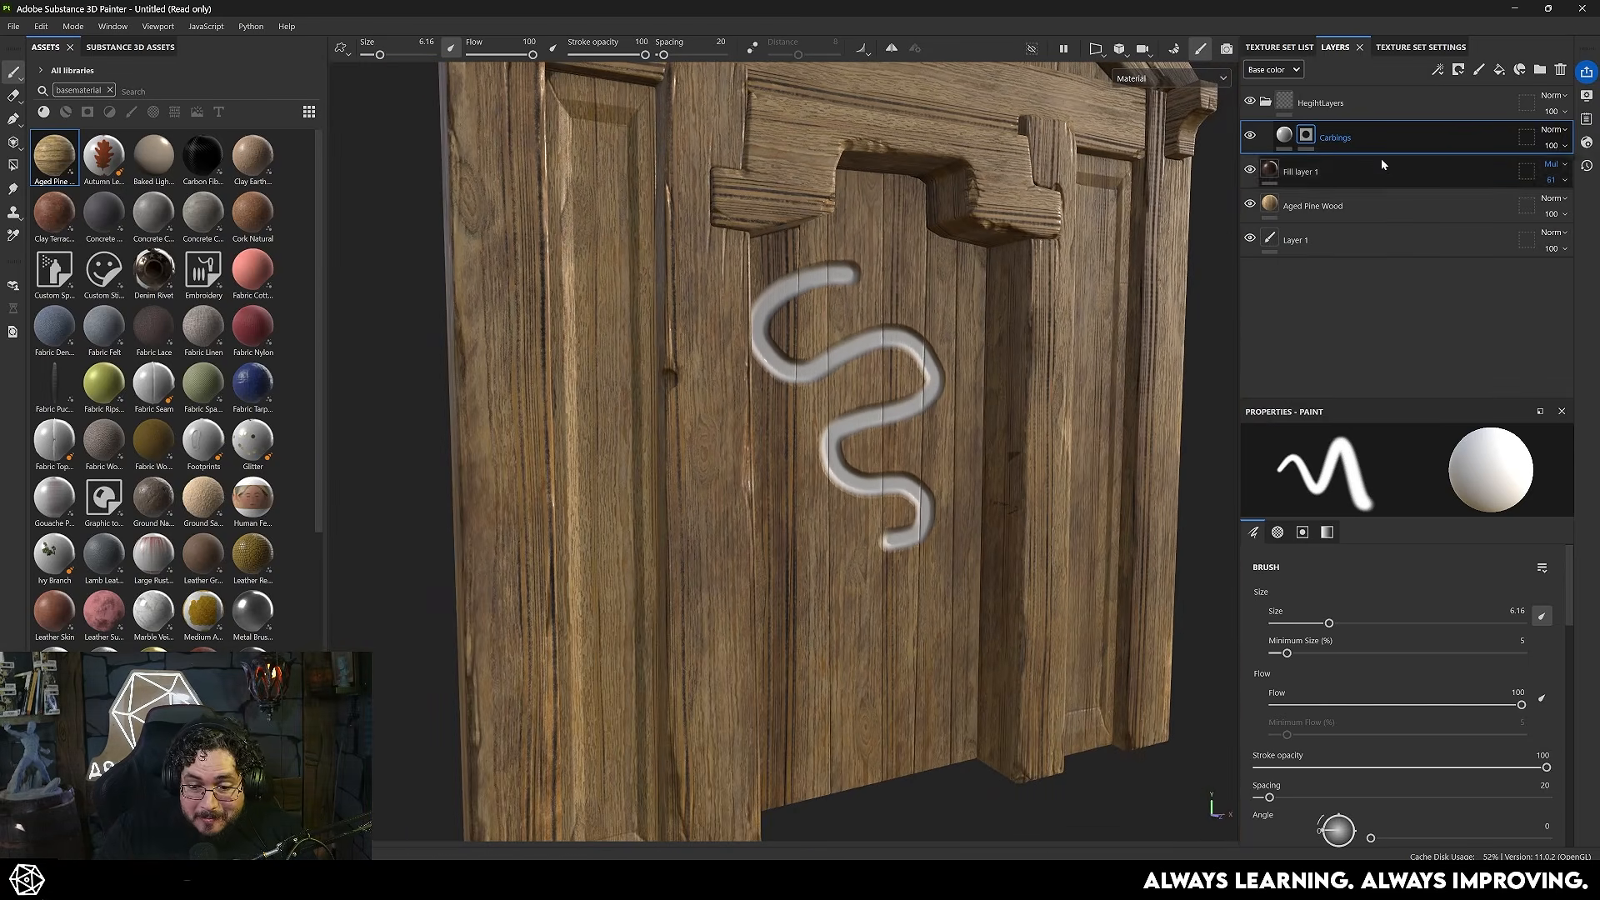
- Switch to Photoshop, show AlphaTest.psd's Background UV wireframe layer, and examine how the ornaments line up with the UV islands
key(alt+Tab)
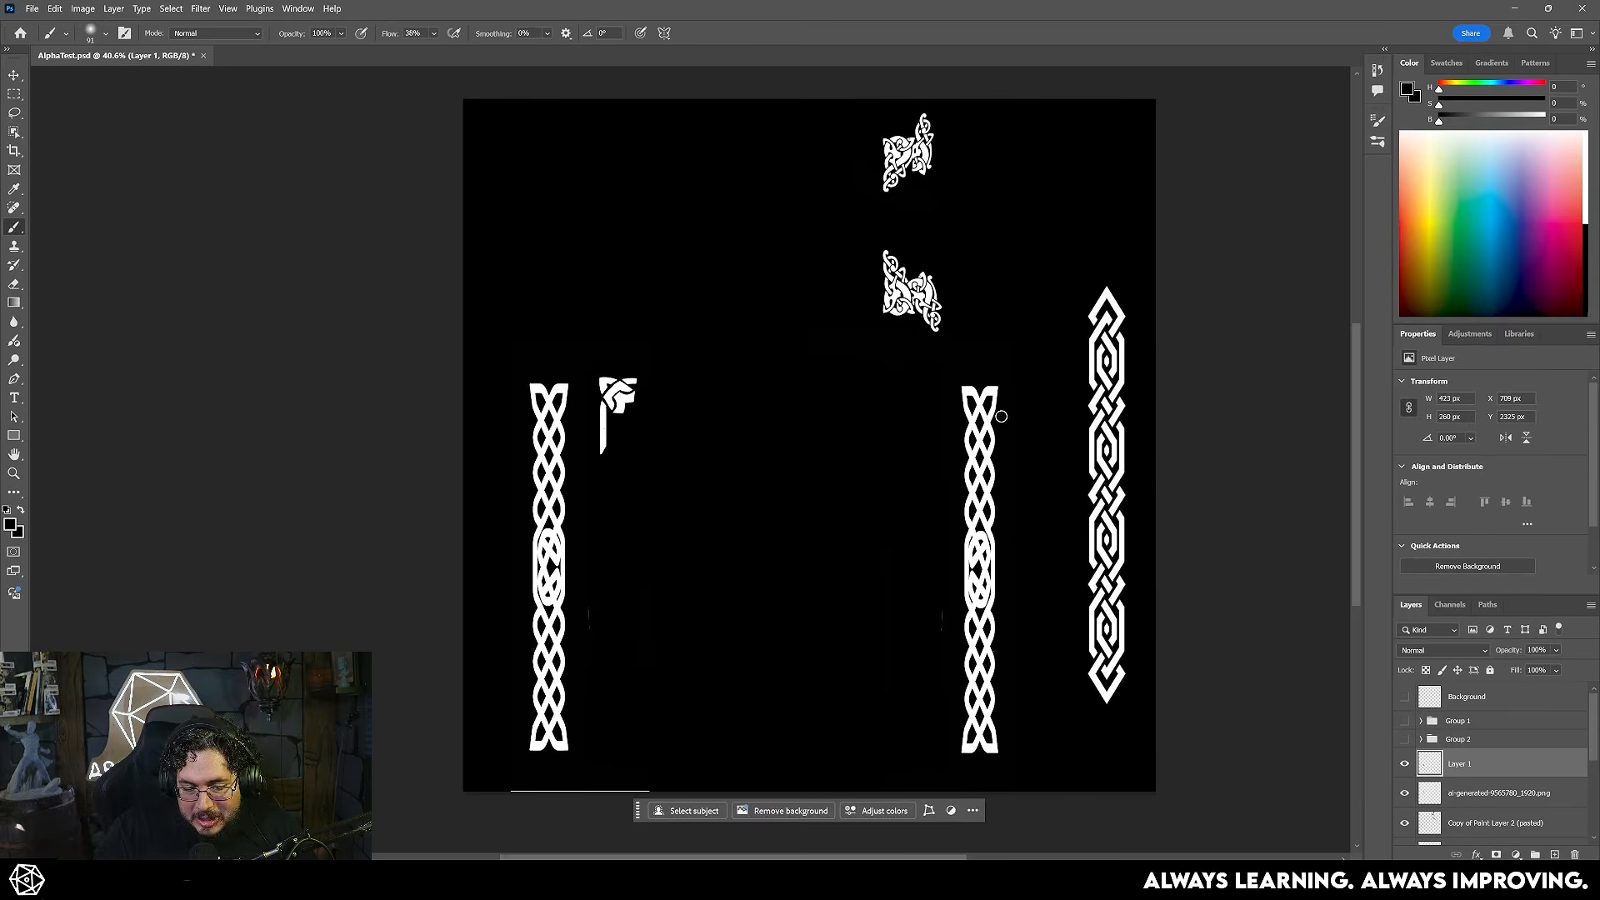
click(1405, 700)
alt+scroll(812, 416, up, 3)
mouse_move(782, 297)
mouse_down()
mouse_move(821, 482)
mouse_move(747, 486)
mouse_move(771, 528)
mouse_move(664, 387)
mouse_up()
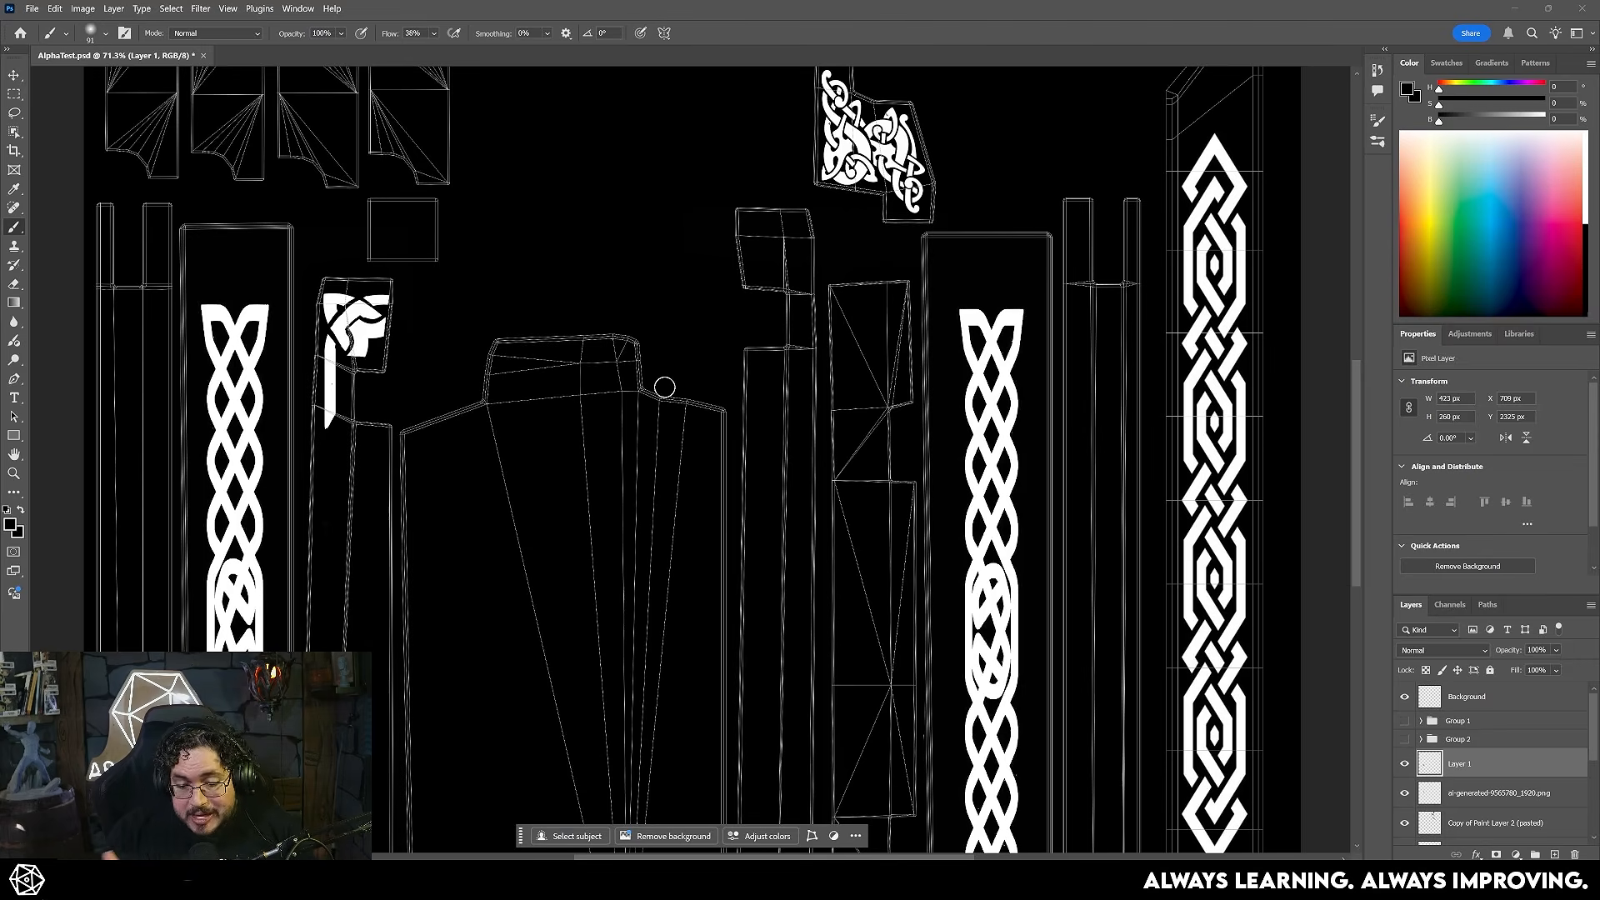
alt+scroll(664, 386, down, 5)
alt+scroll(899, 396, up, 3)
mouse_move(836, 294)
mouse_down()
mouse_move(815, 518)
mouse_move(815, 472)
mouse_move(927, 388)
mouse_move(915, 355)
mouse_up()
- Return to Substance 3D Painter, add a fill to the Carbings mask using the Carvings texture, and review the carved ornaments
key(alt+Tab)
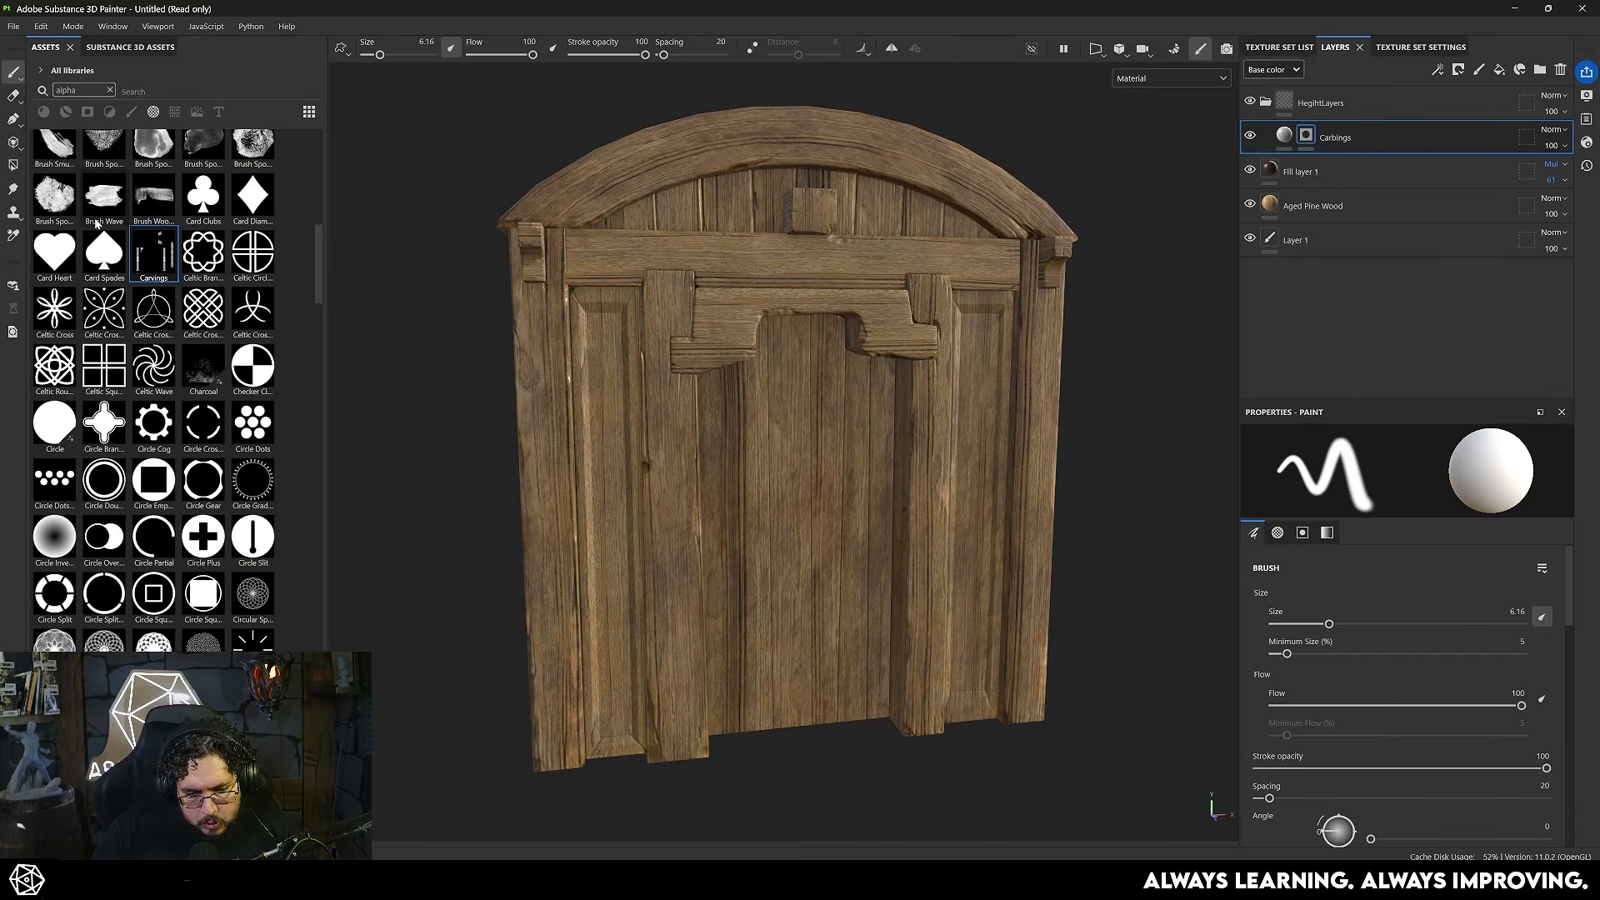
right_click(1306, 135)
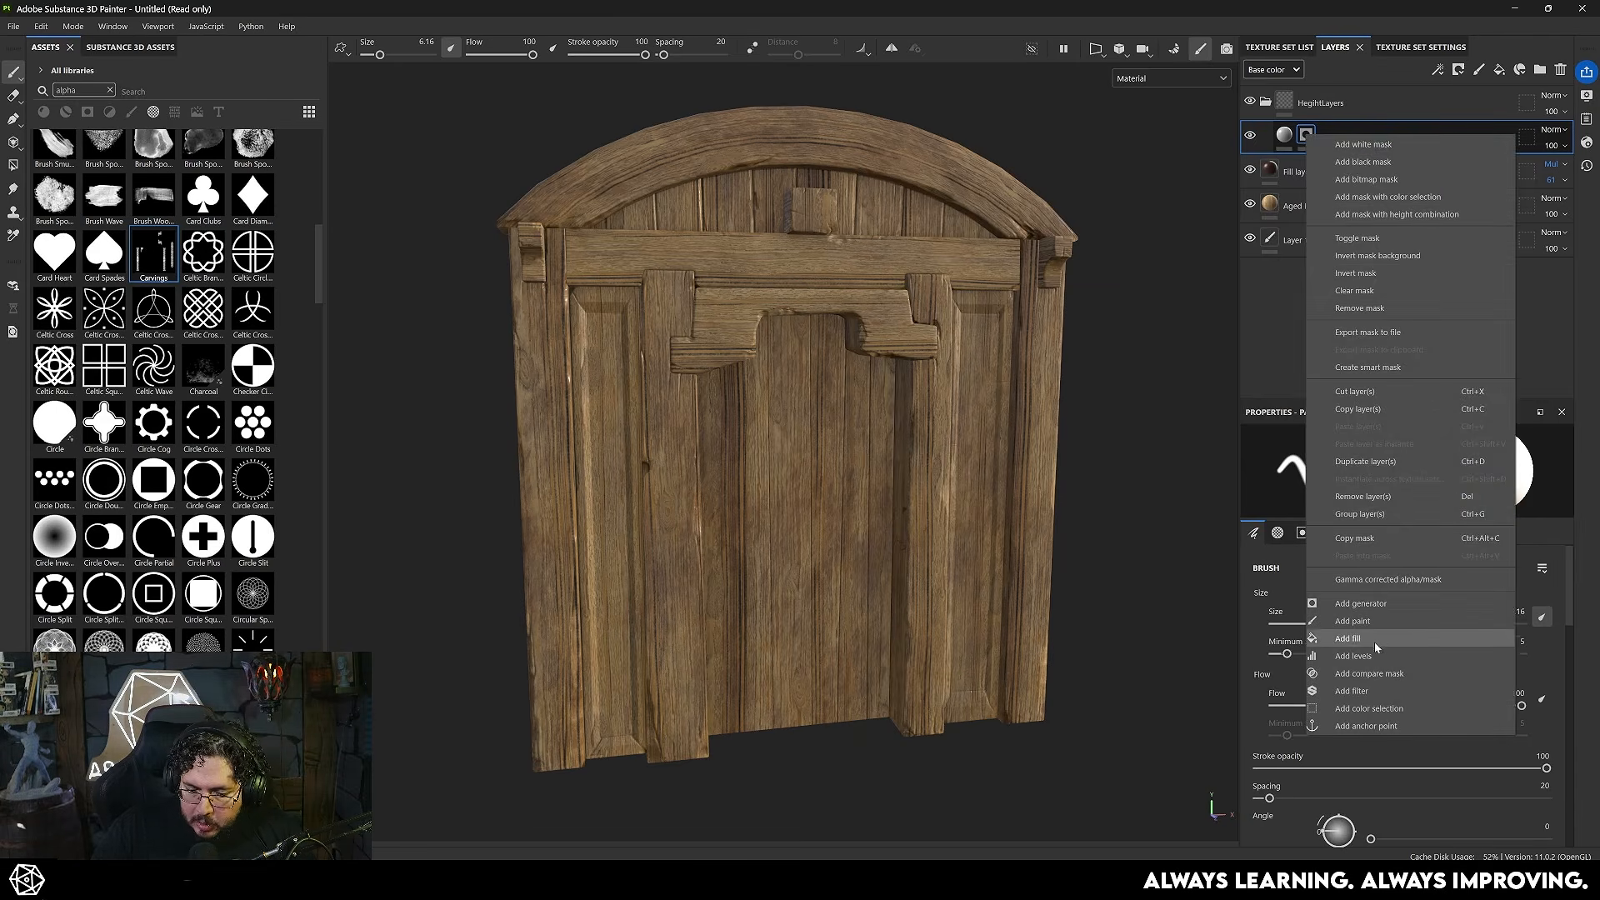
click(1371, 638)
drag(146, 259, 1400, 594)
mouse_move(921, 488)
alt+mouse_down()
mouse_move(991, 477)
mouse_move(907, 464)
alt+mouse_up()
alt+middle_drag(907, 464, 912, 532)
alt+right_drag(912, 532, 1026, 434)
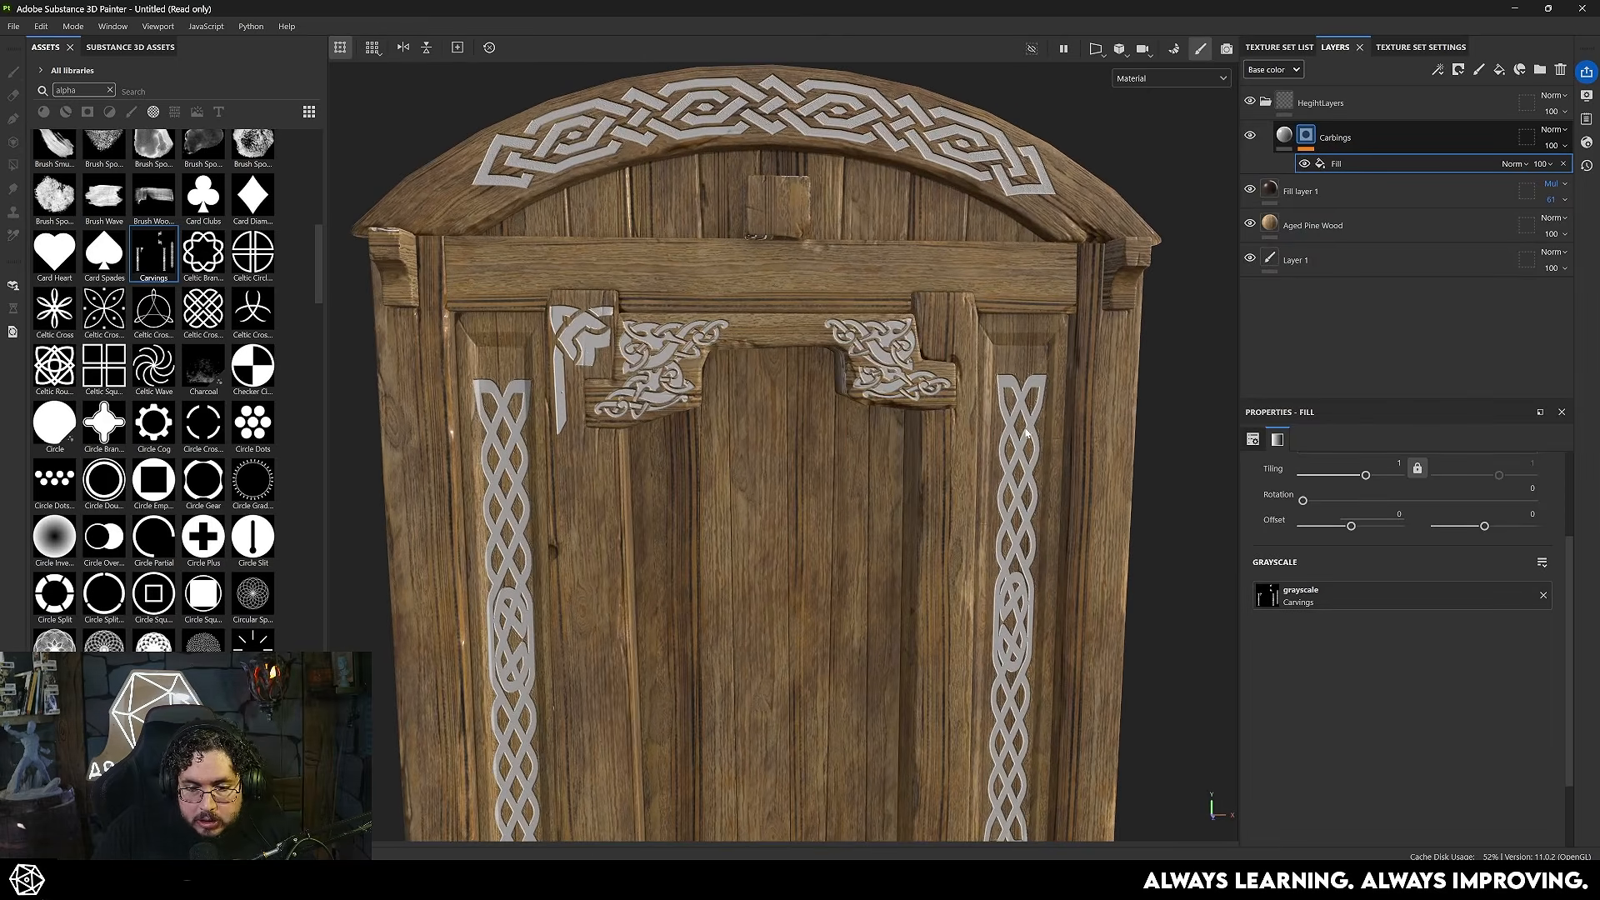
click(1285, 135)
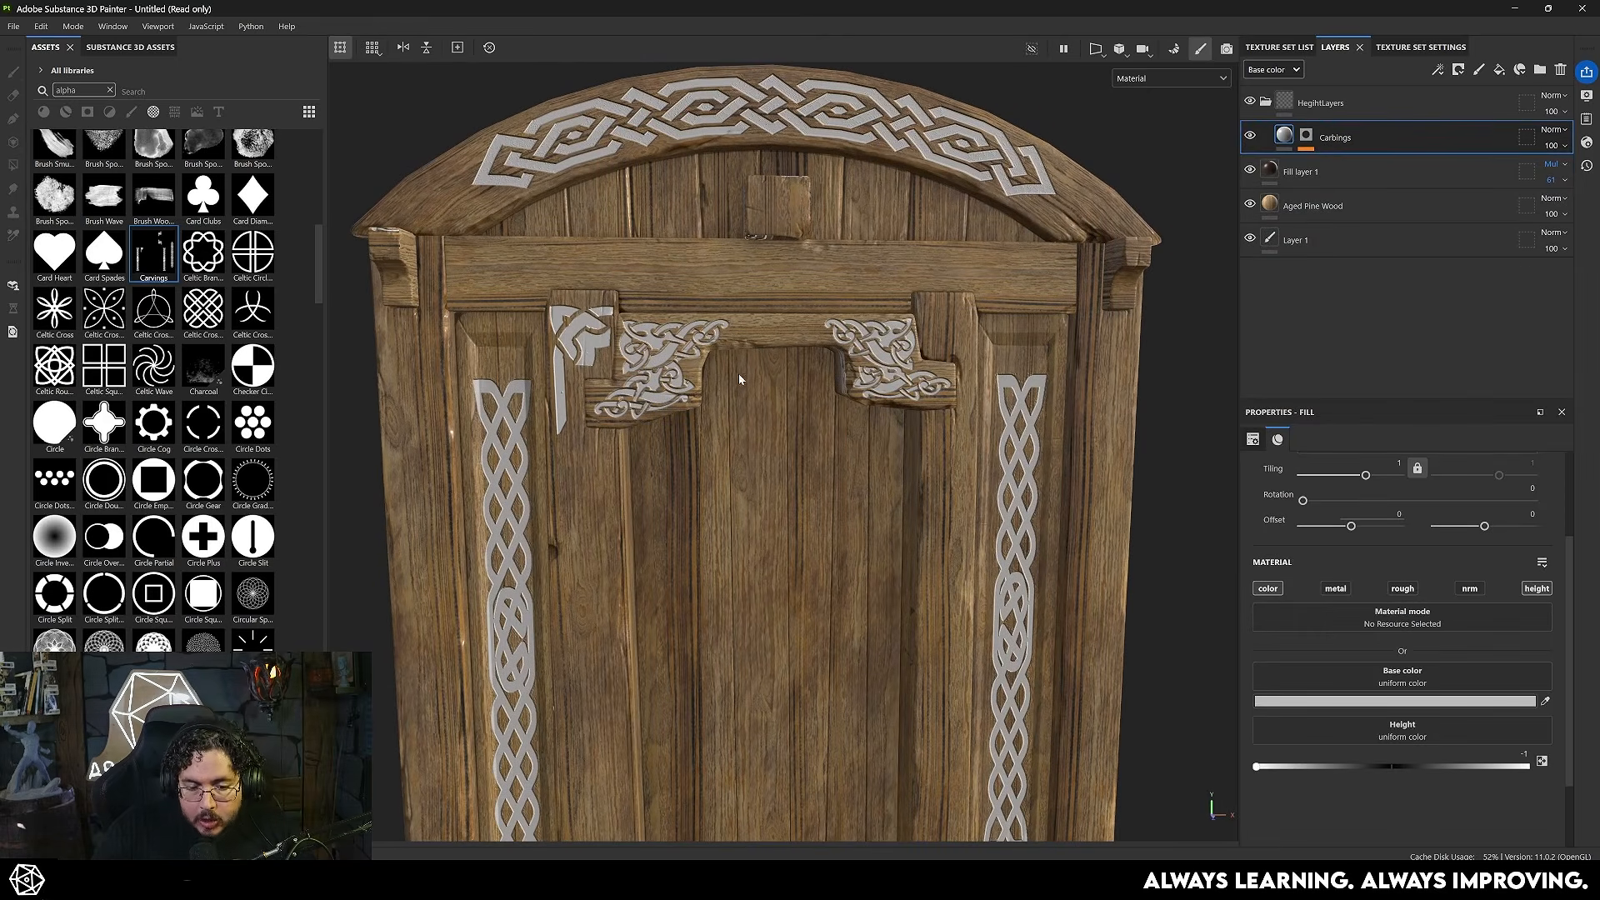
alt+drag(740, 373, 782, 363)
alt+right_drag(782, 363, 705, 390)
mouse_move(705, 389)
alt+mouse_down()
mouse_move(717, 404)
mouse_move(685, 412)
alt+mouse_up()
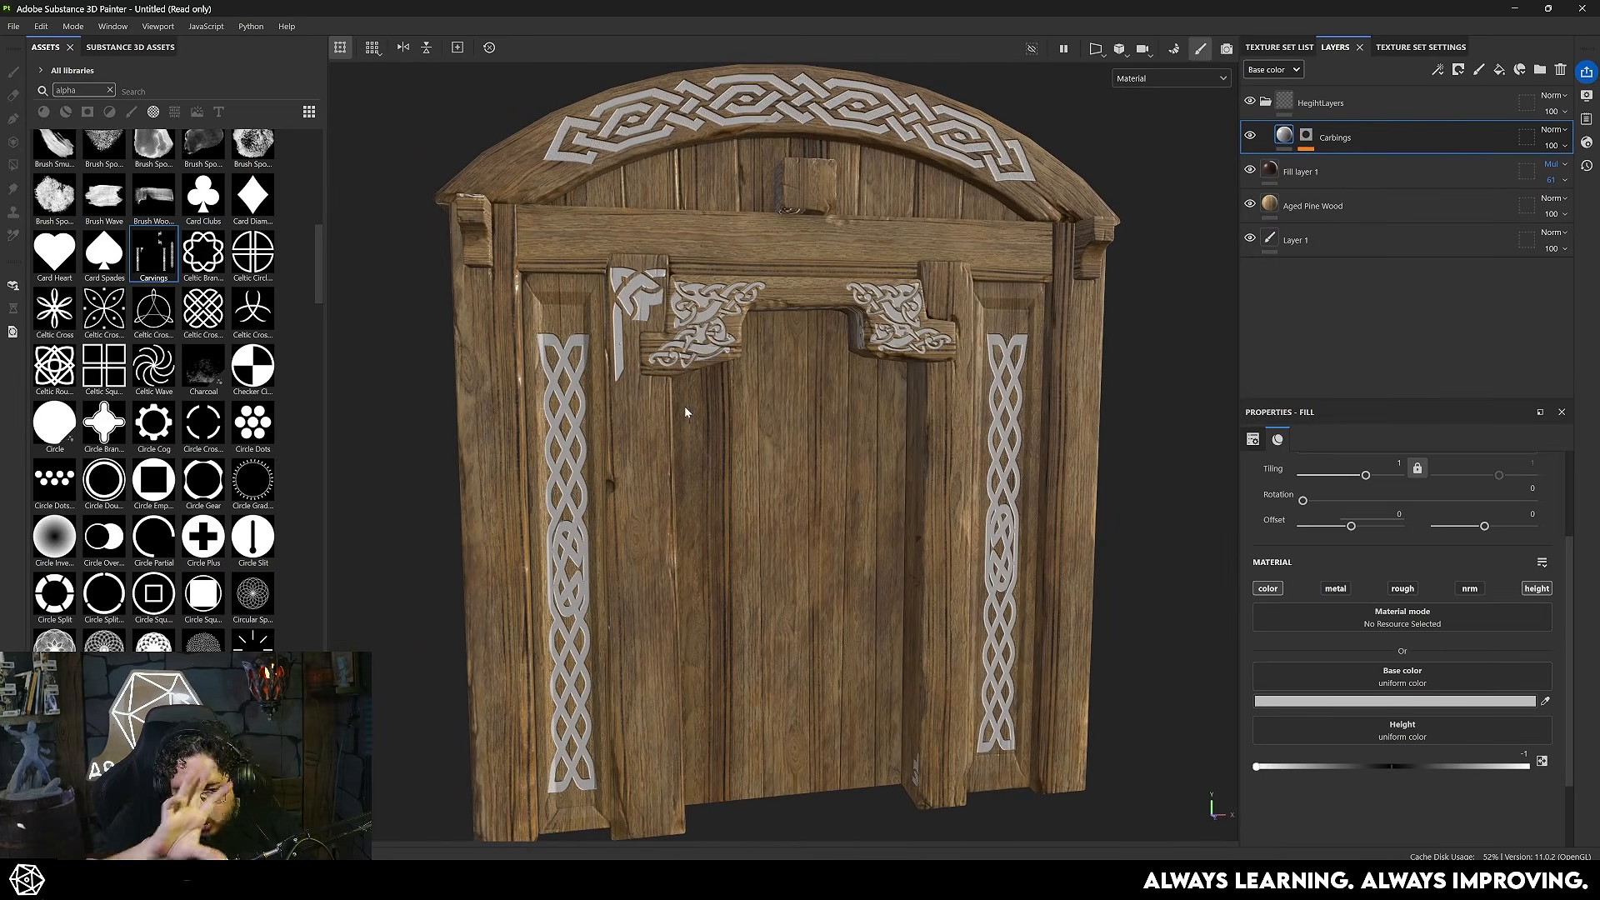
- Detach the asset library into a floating window and enable automatic resource updating
key(alt+Tab)
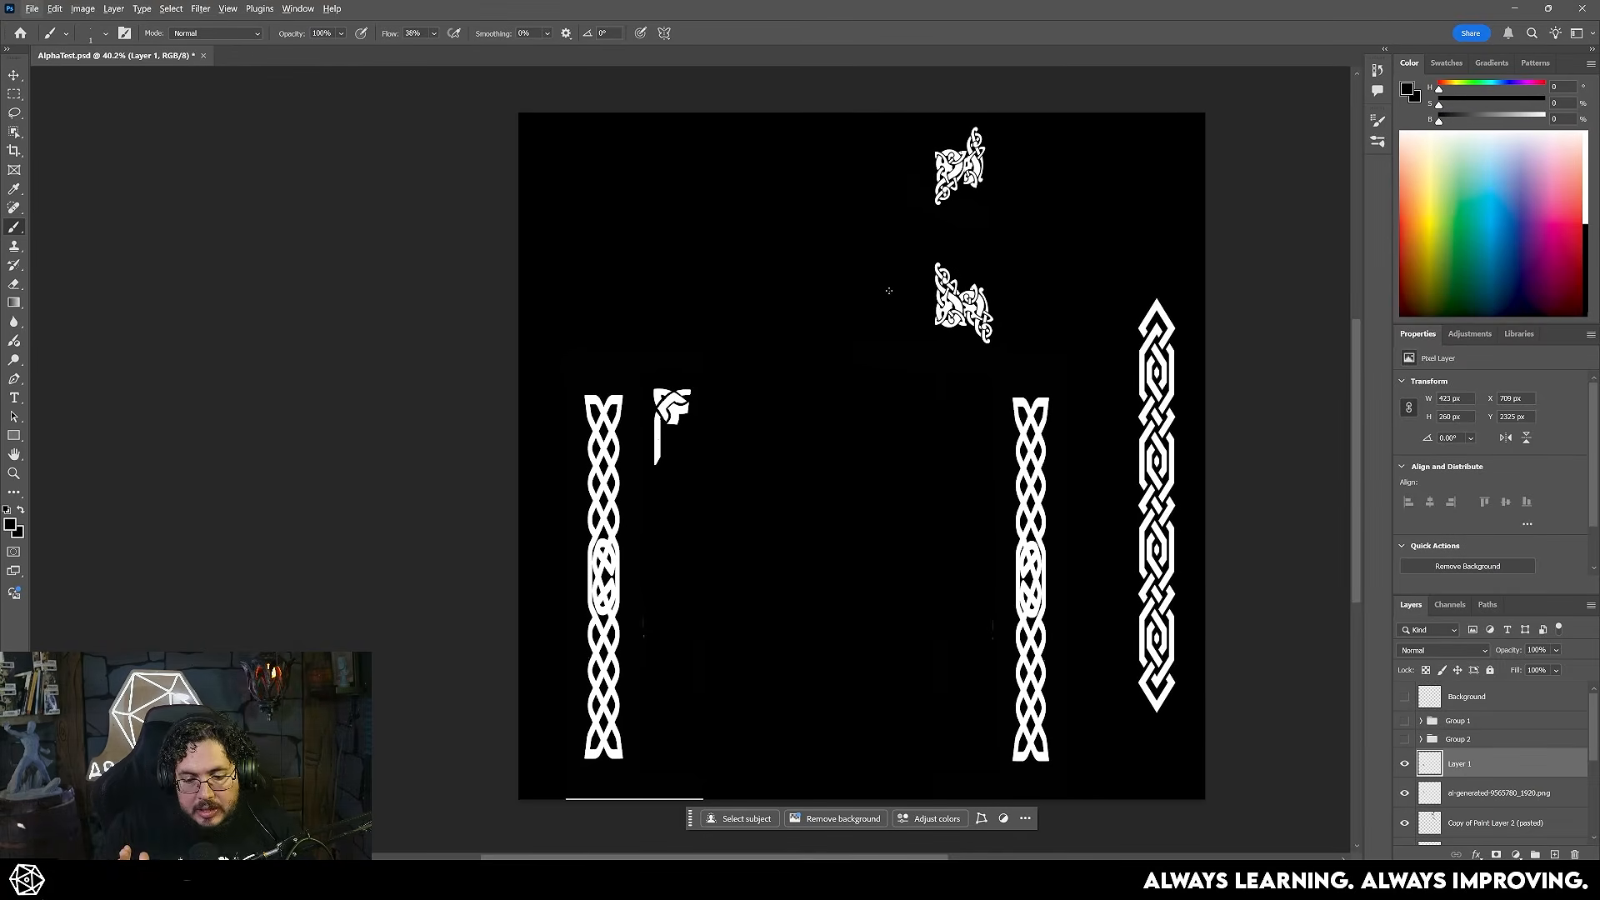
key(alt+Tab)
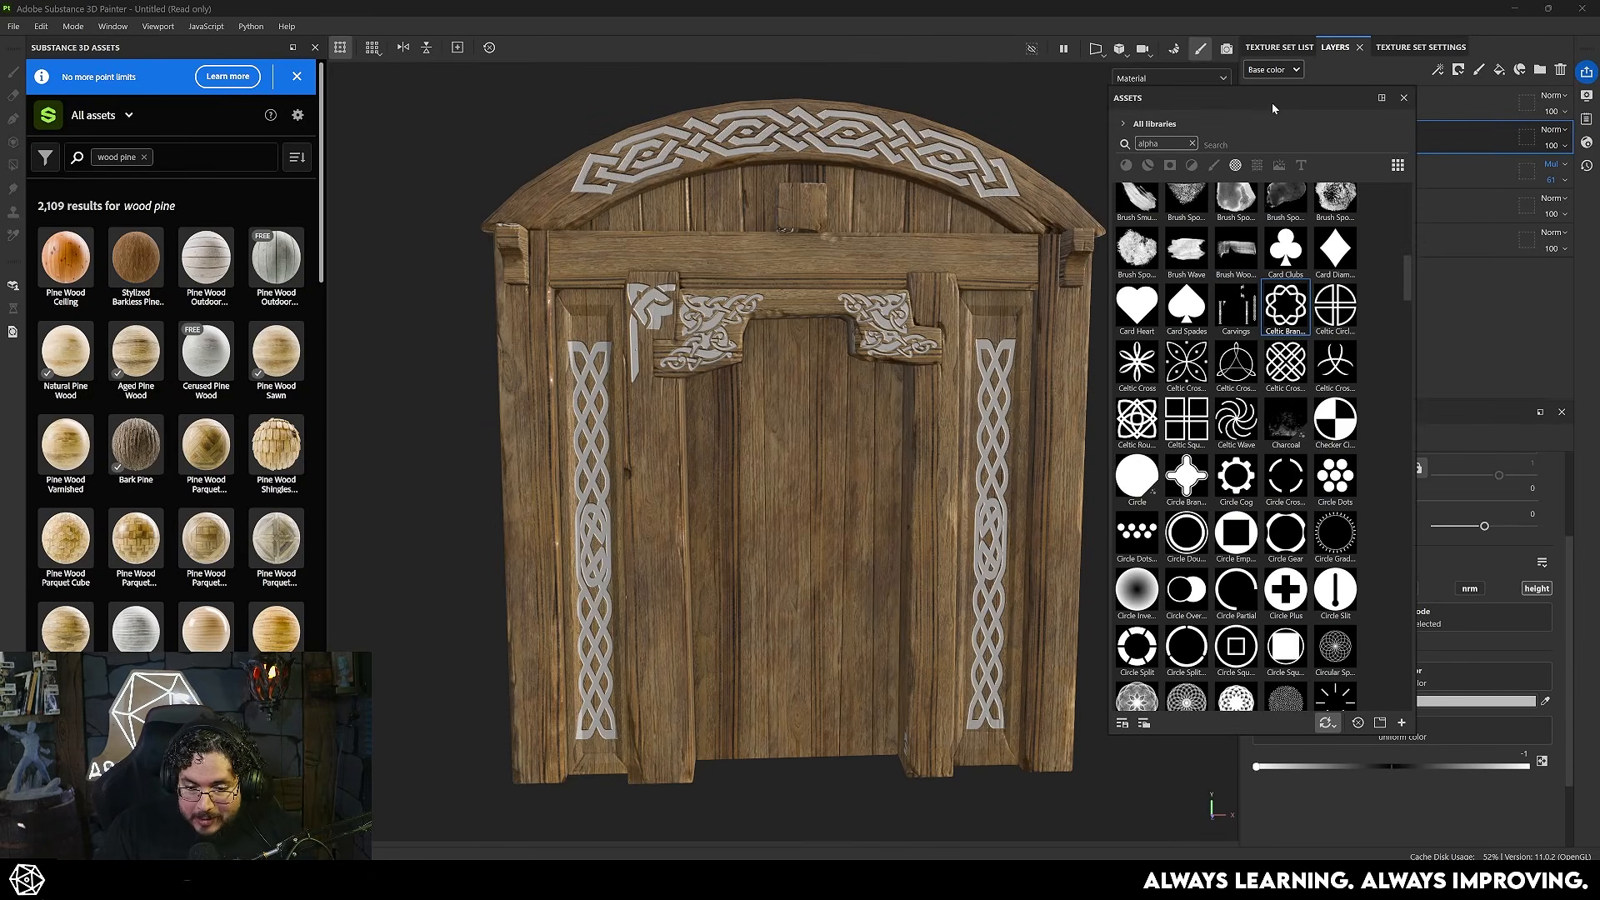
drag(1272, 102, 1170, 161)
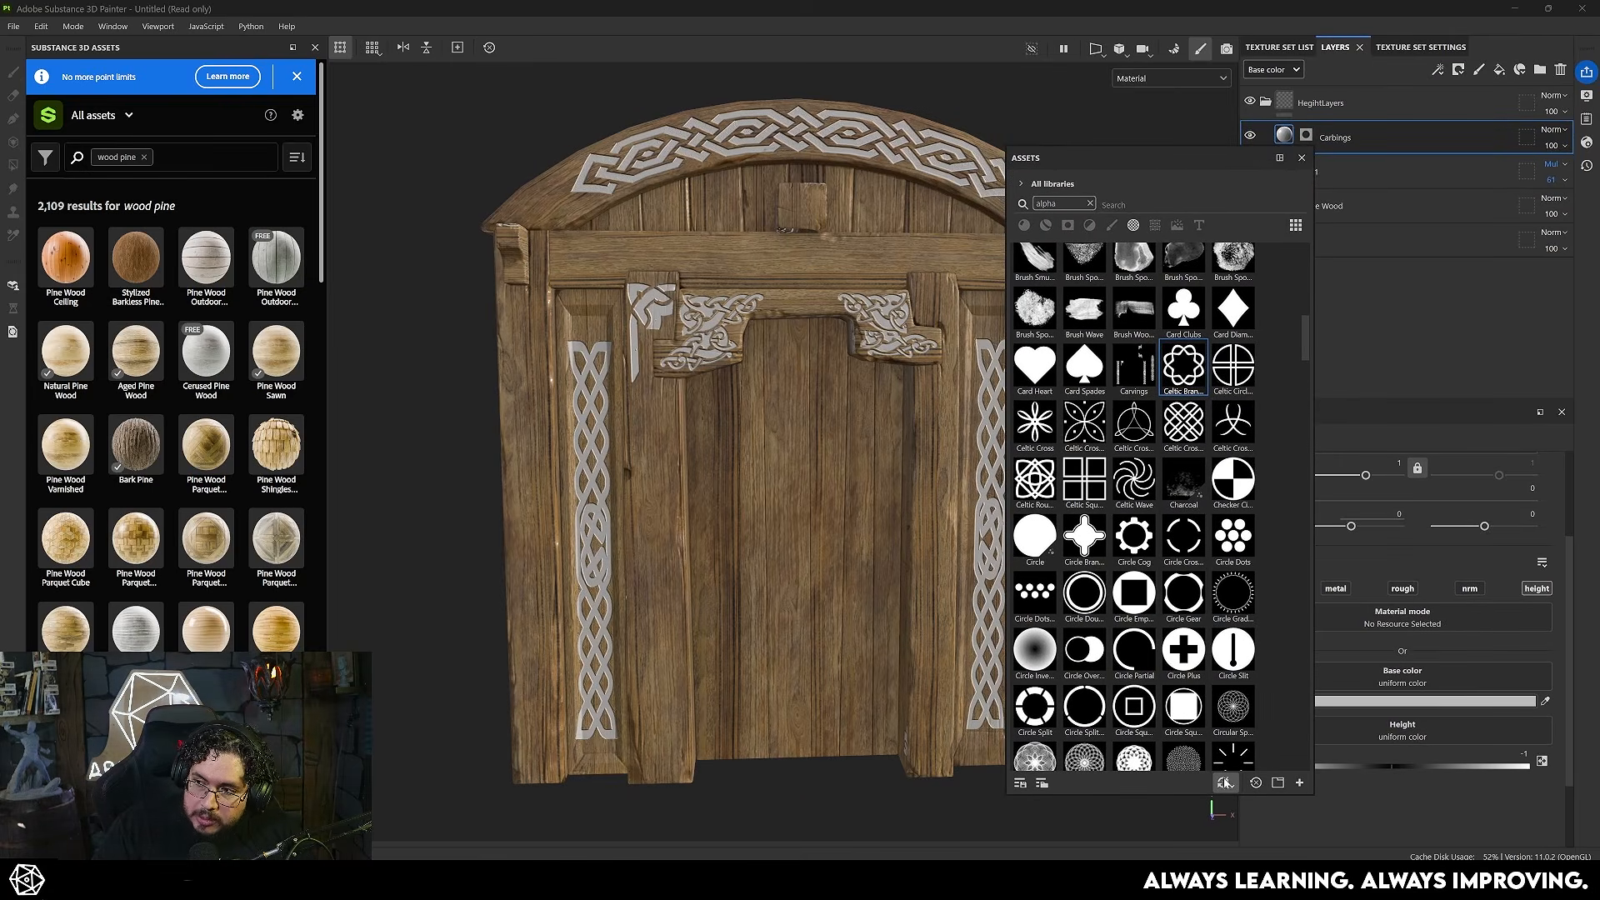
click(1223, 784)
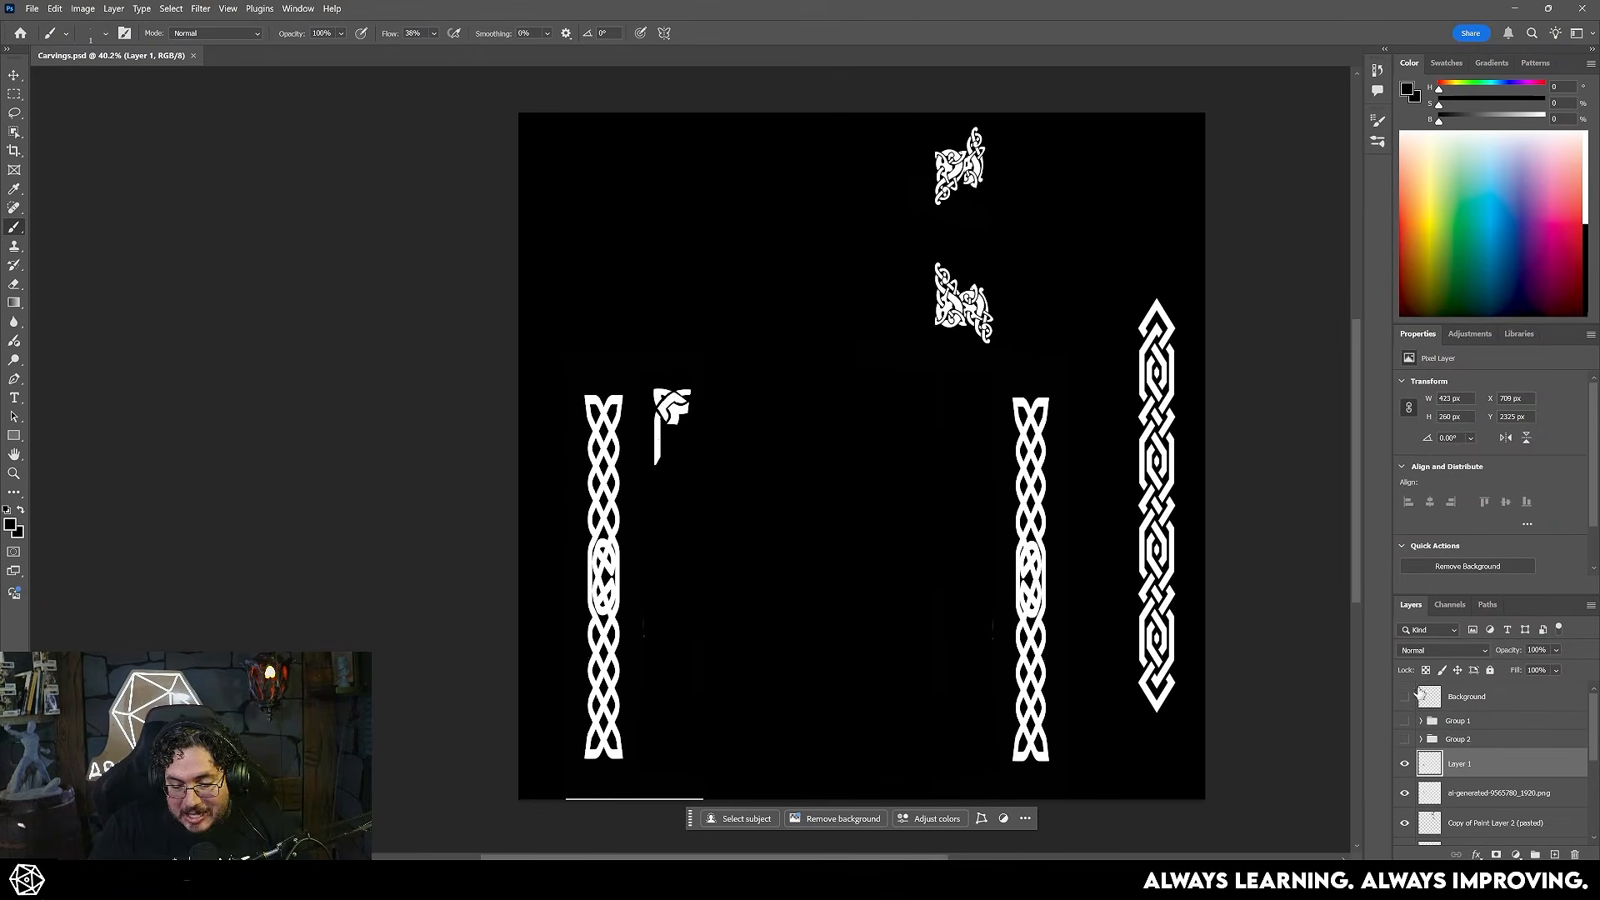
- Show Group 2's ornaments in Carvings.psd, save the file, and return to Substance 3D Painter to review the door carvings
click(1405, 739)
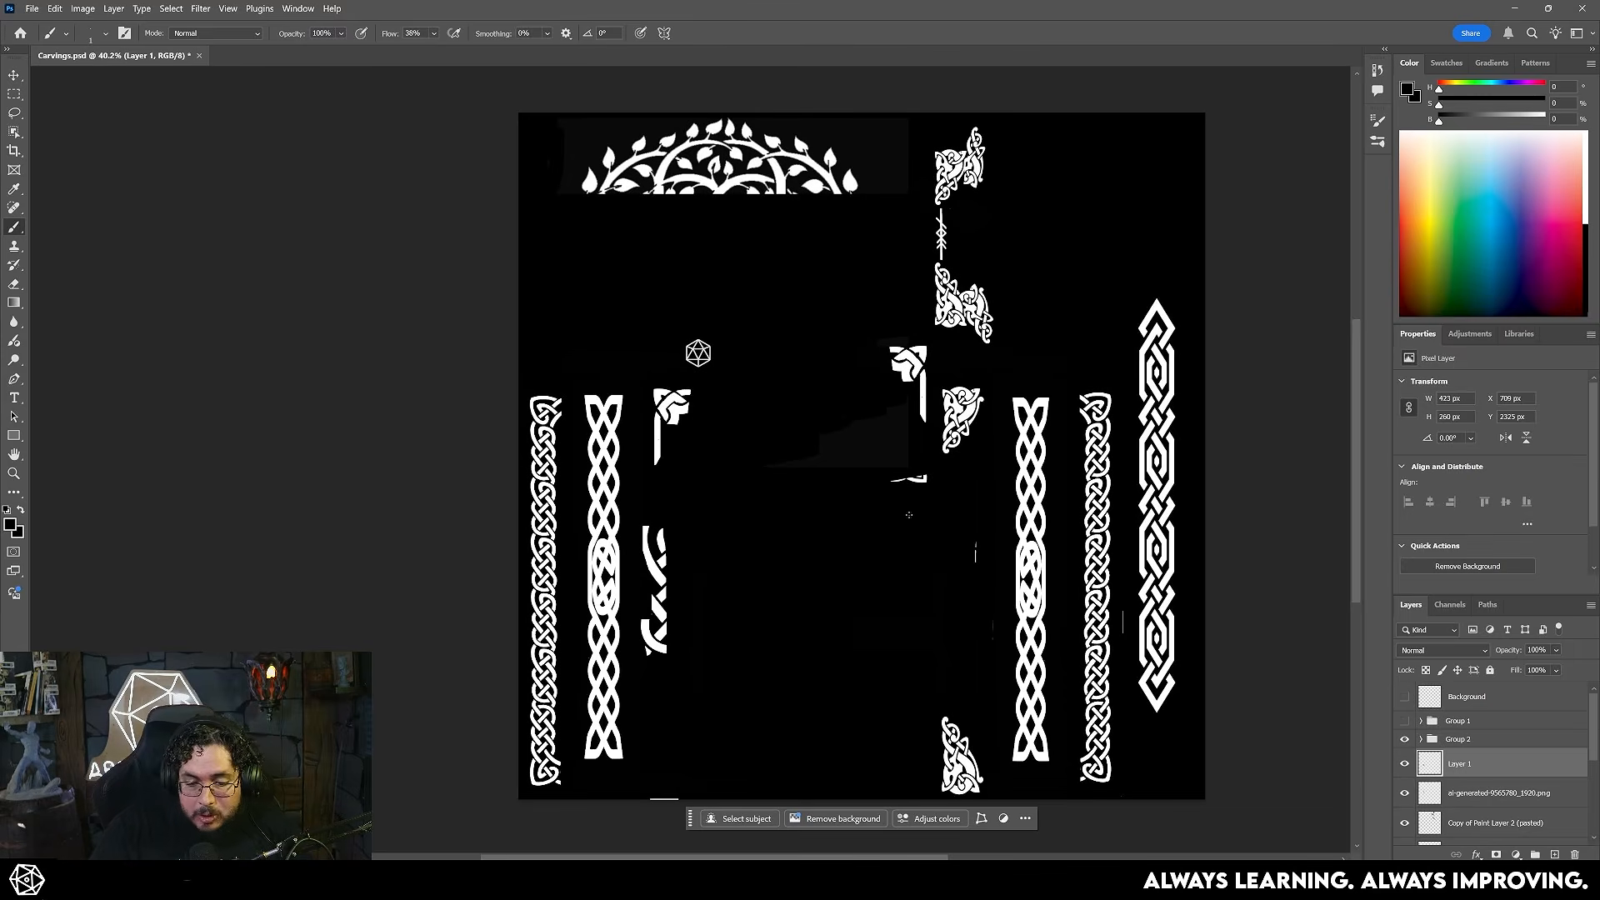
key(ctrl+s)
key(alt+Tab)
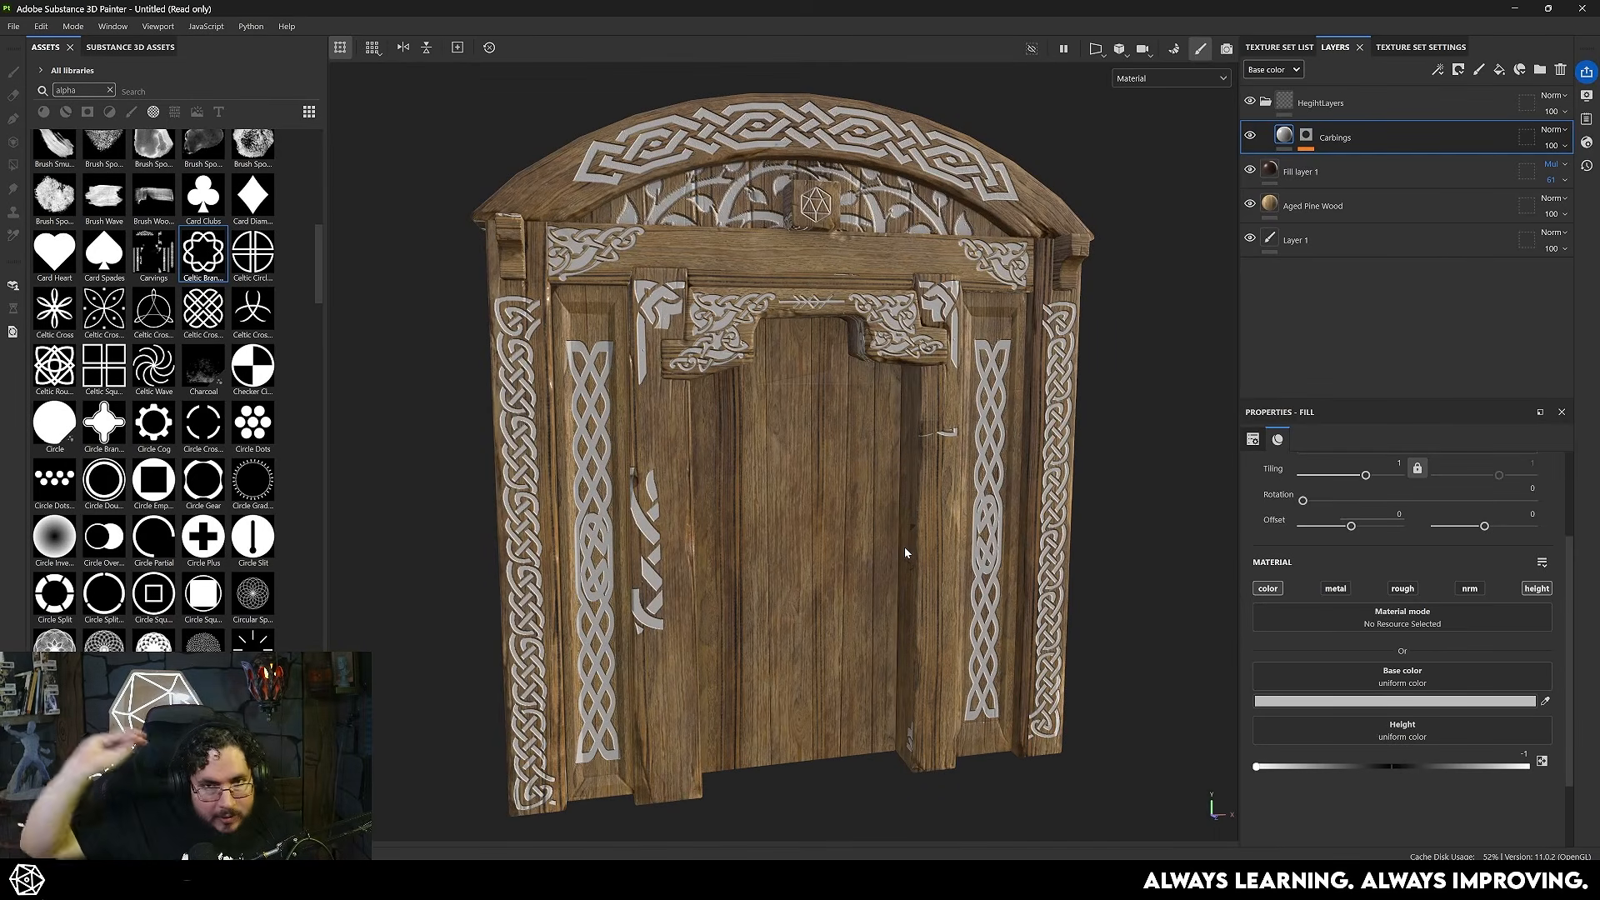
alt+drag(903, 547, 834, 477)
alt+middle_drag(834, 478, 870, 507)
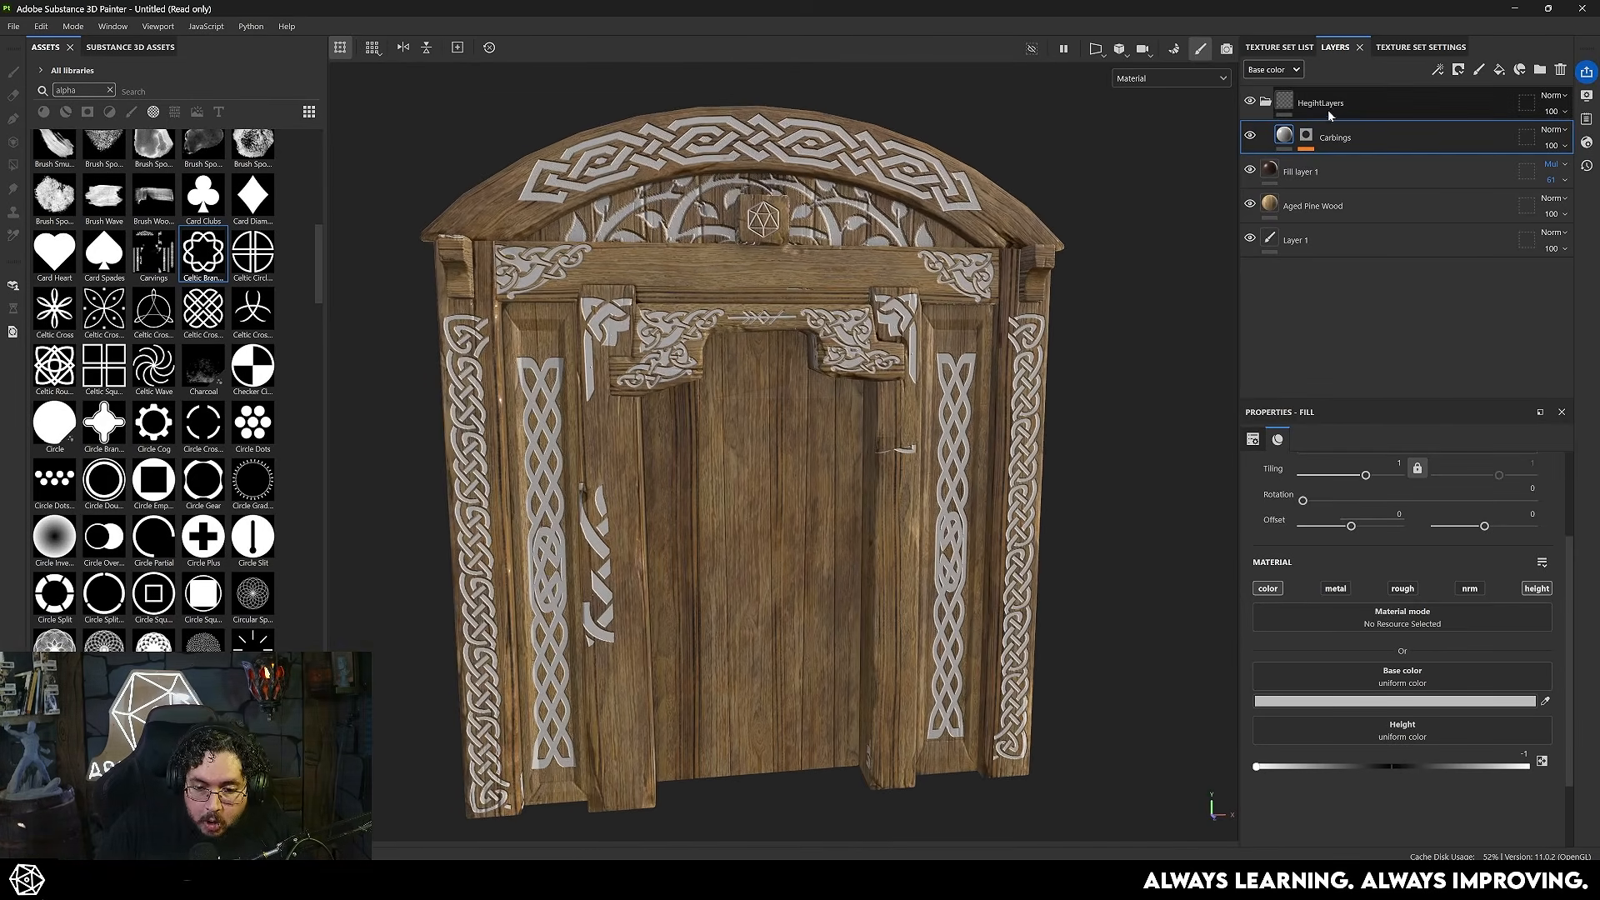
alt+drag(861, 454, 829, 443)
- In Photoshop, show Group 1 with the Viking door design in Carvings.psd, save the file, and return to Substance 3D Painter
key(alt+Tab)
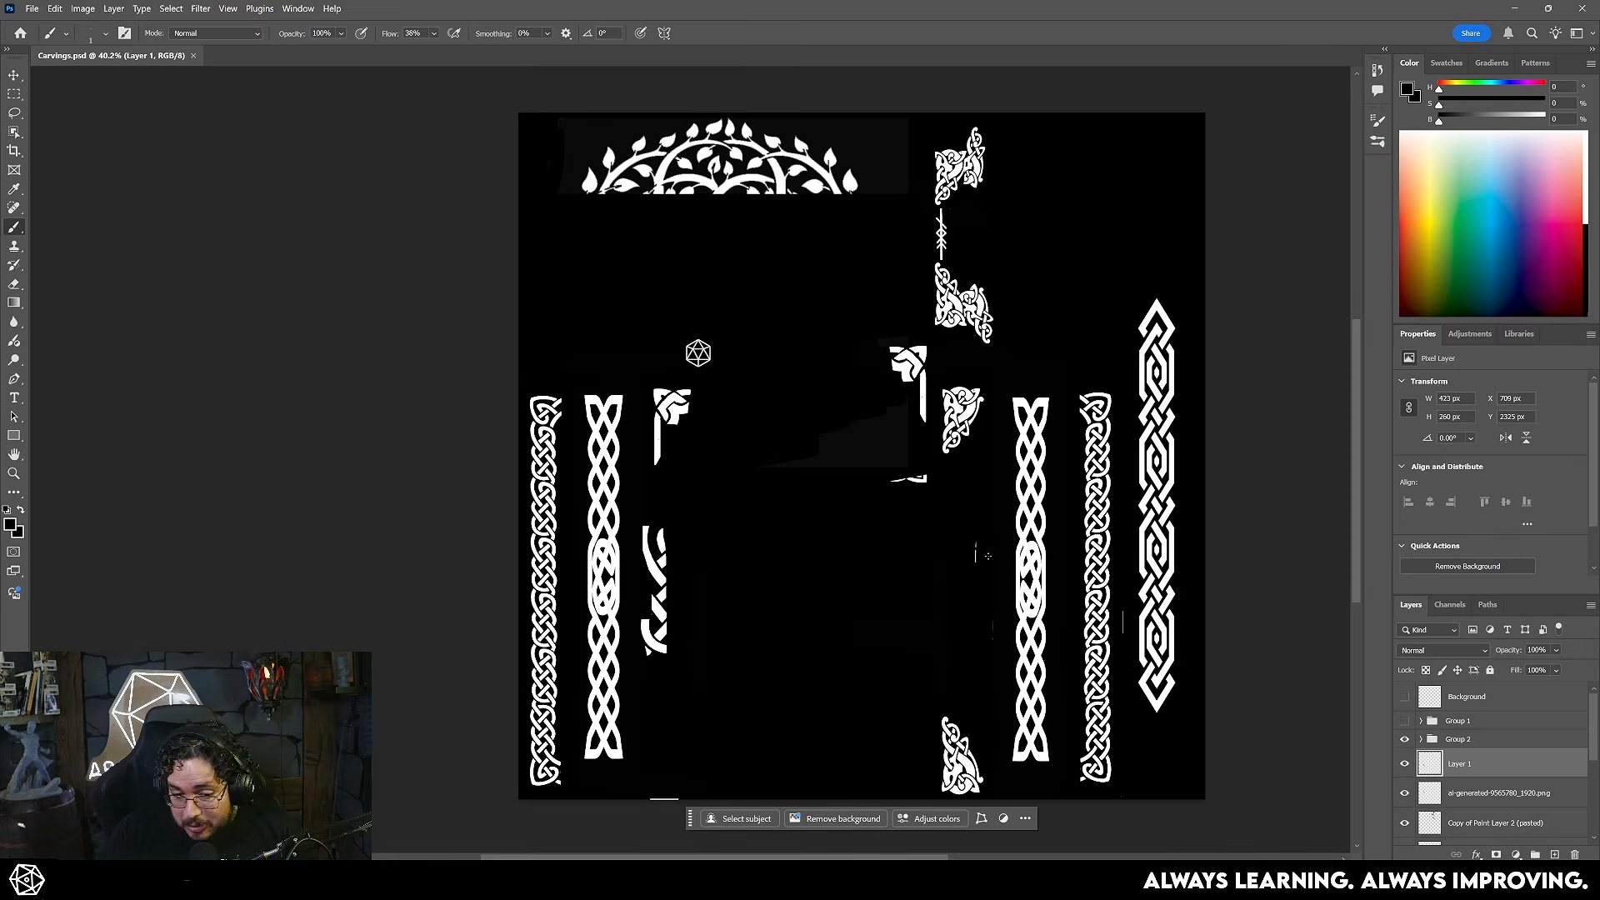
key(alt+Tab)
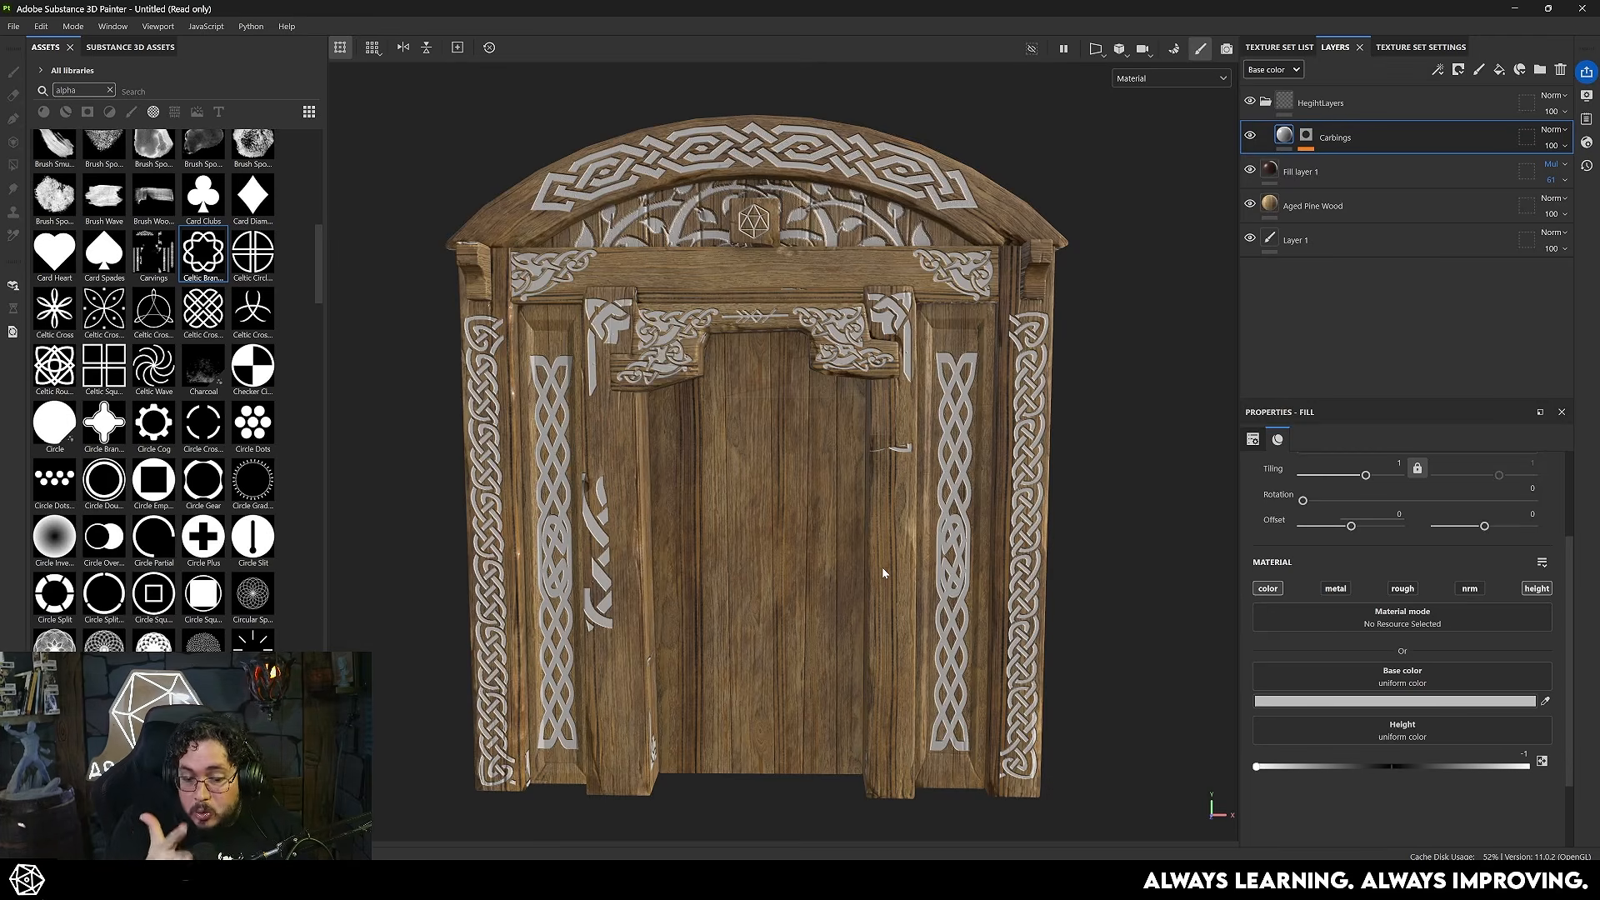
key(alt+Tab)
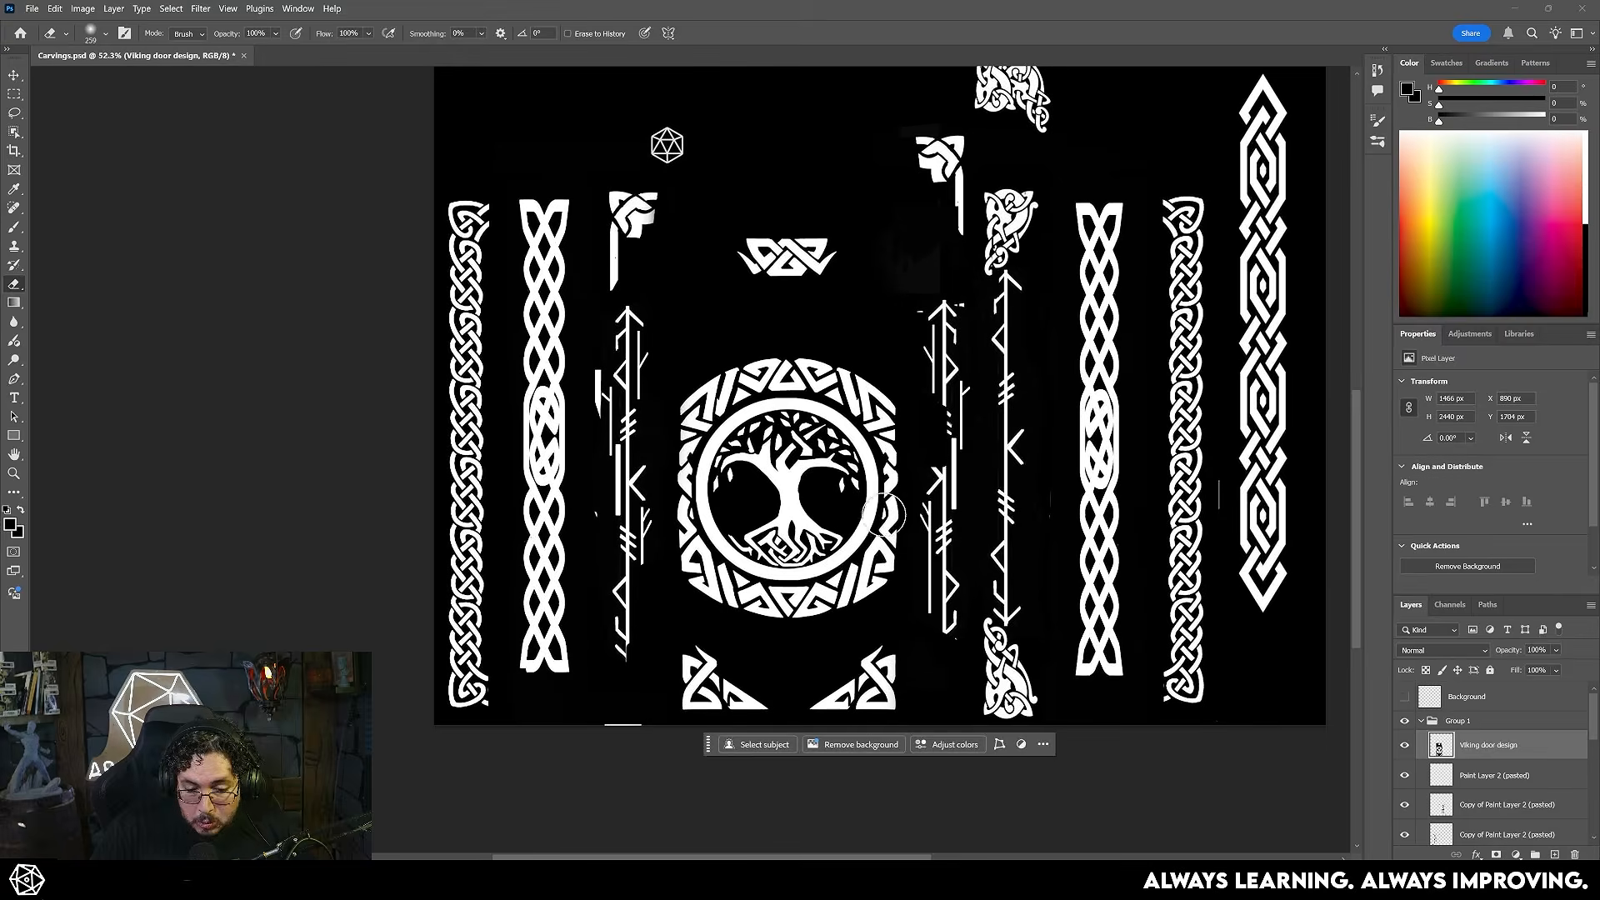
alt+scroll(885, 514, up, 5)
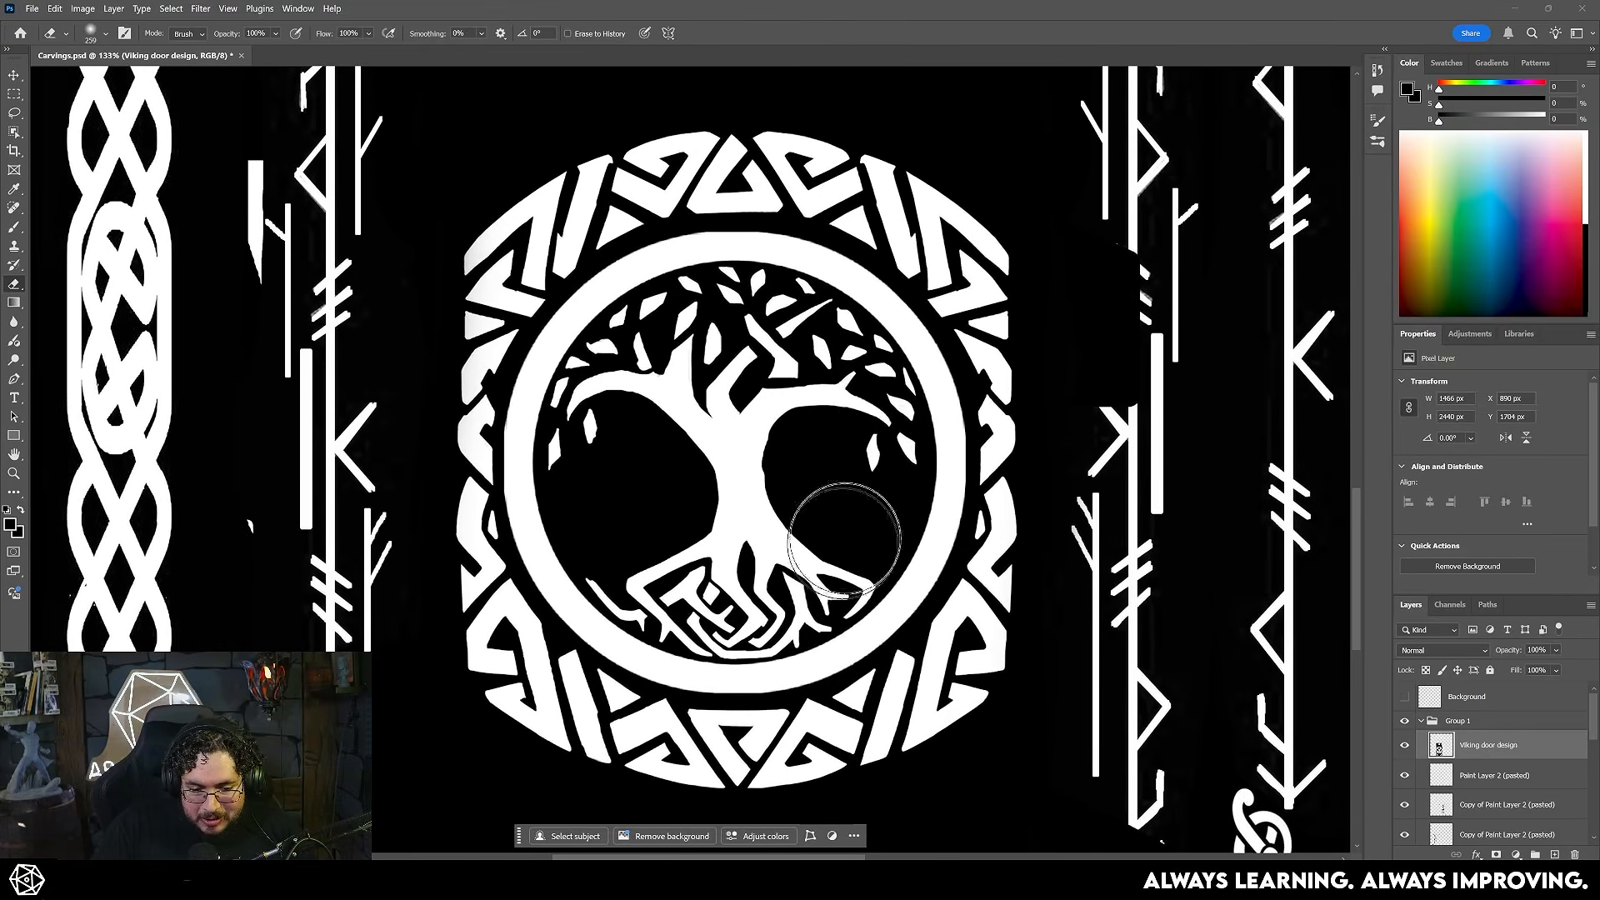
alt+scroll(787, 478, down, 3)
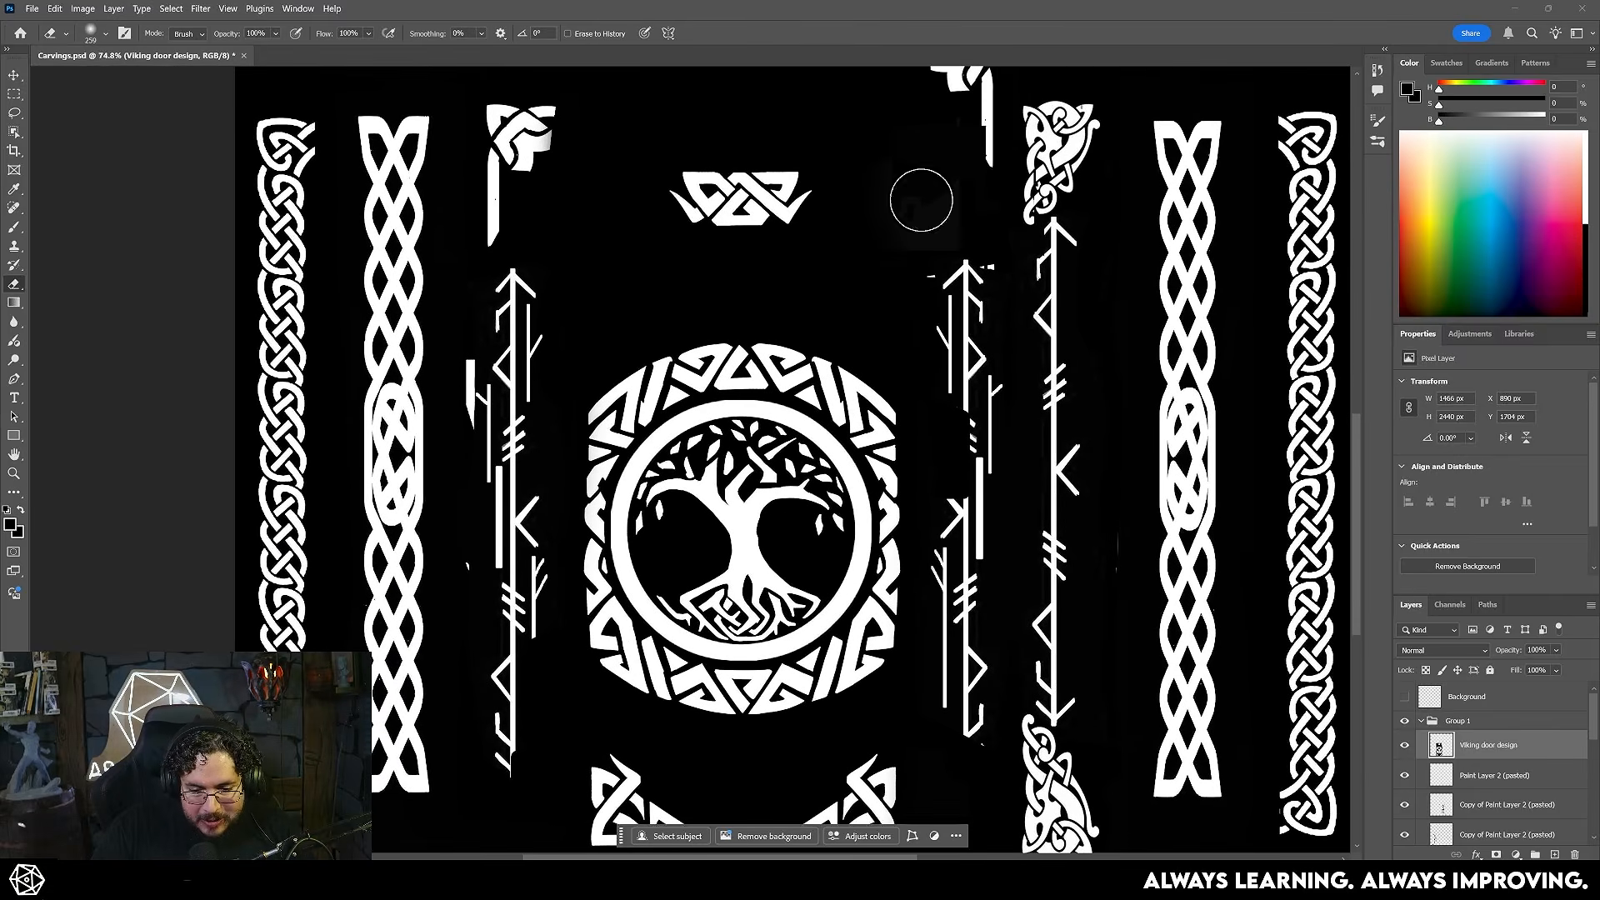
alt+scroll(967, 397, down, 2)
key(ctrl+s)
key(alt+Tab)
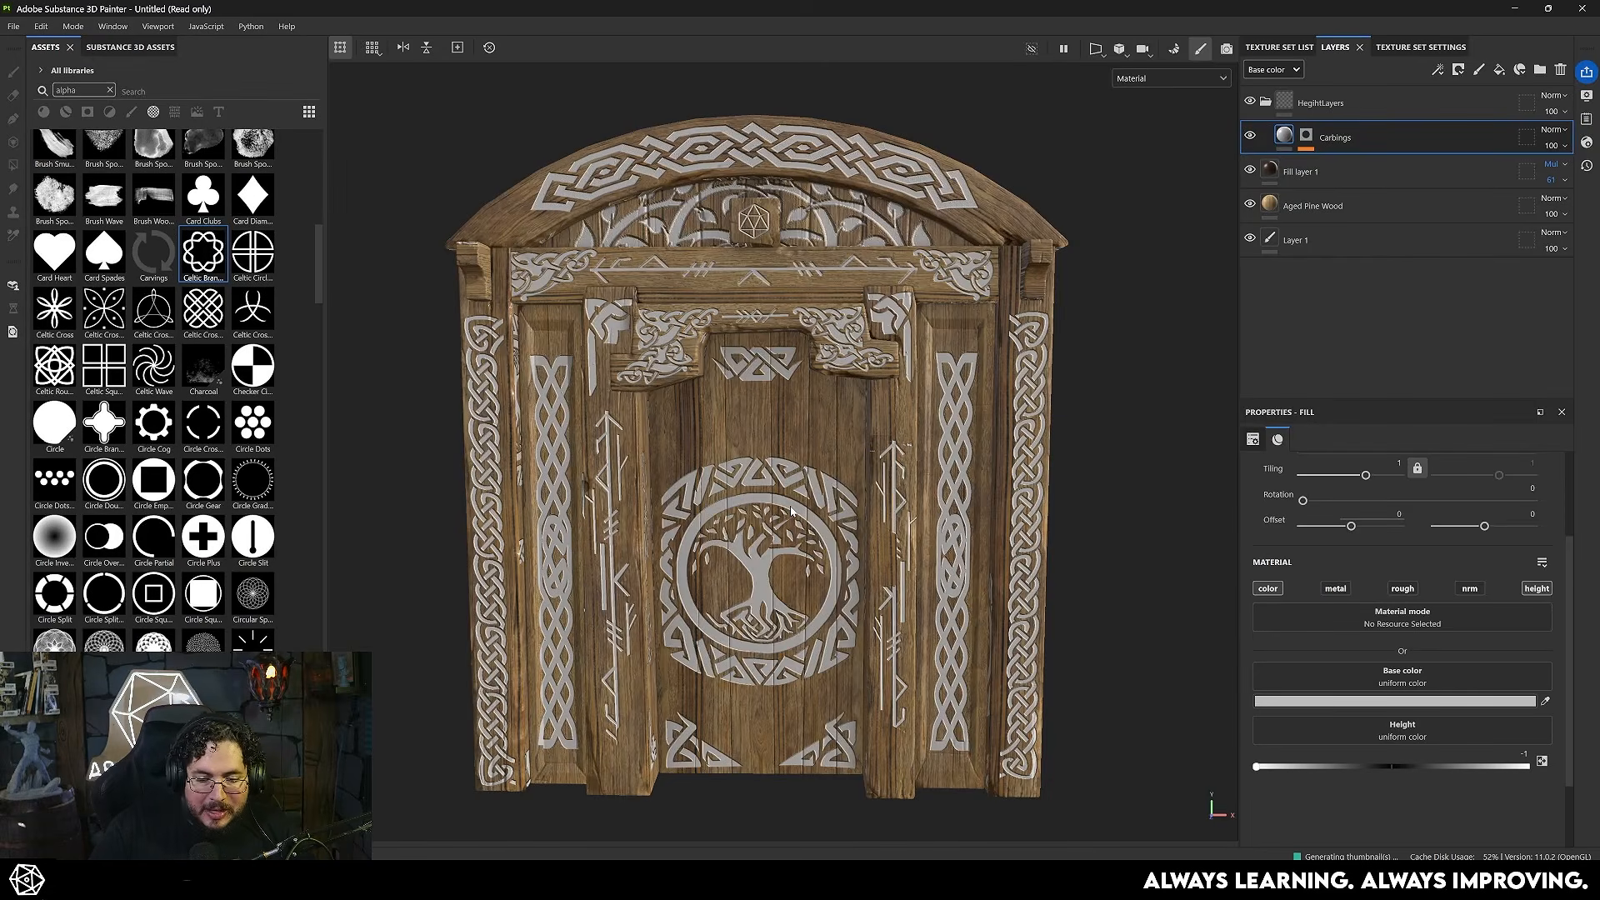
- Set the Carbings layer's base color to a very dark red
alt+drag(791, 511, 775, 438)
alt+right_drag(775, 438, 842, 433)
alt+drag(842, 434, 925, 425)
alt+right_drag(883, 417, 911, 378)
alt+middle_drag(911, 379, 925, 434)
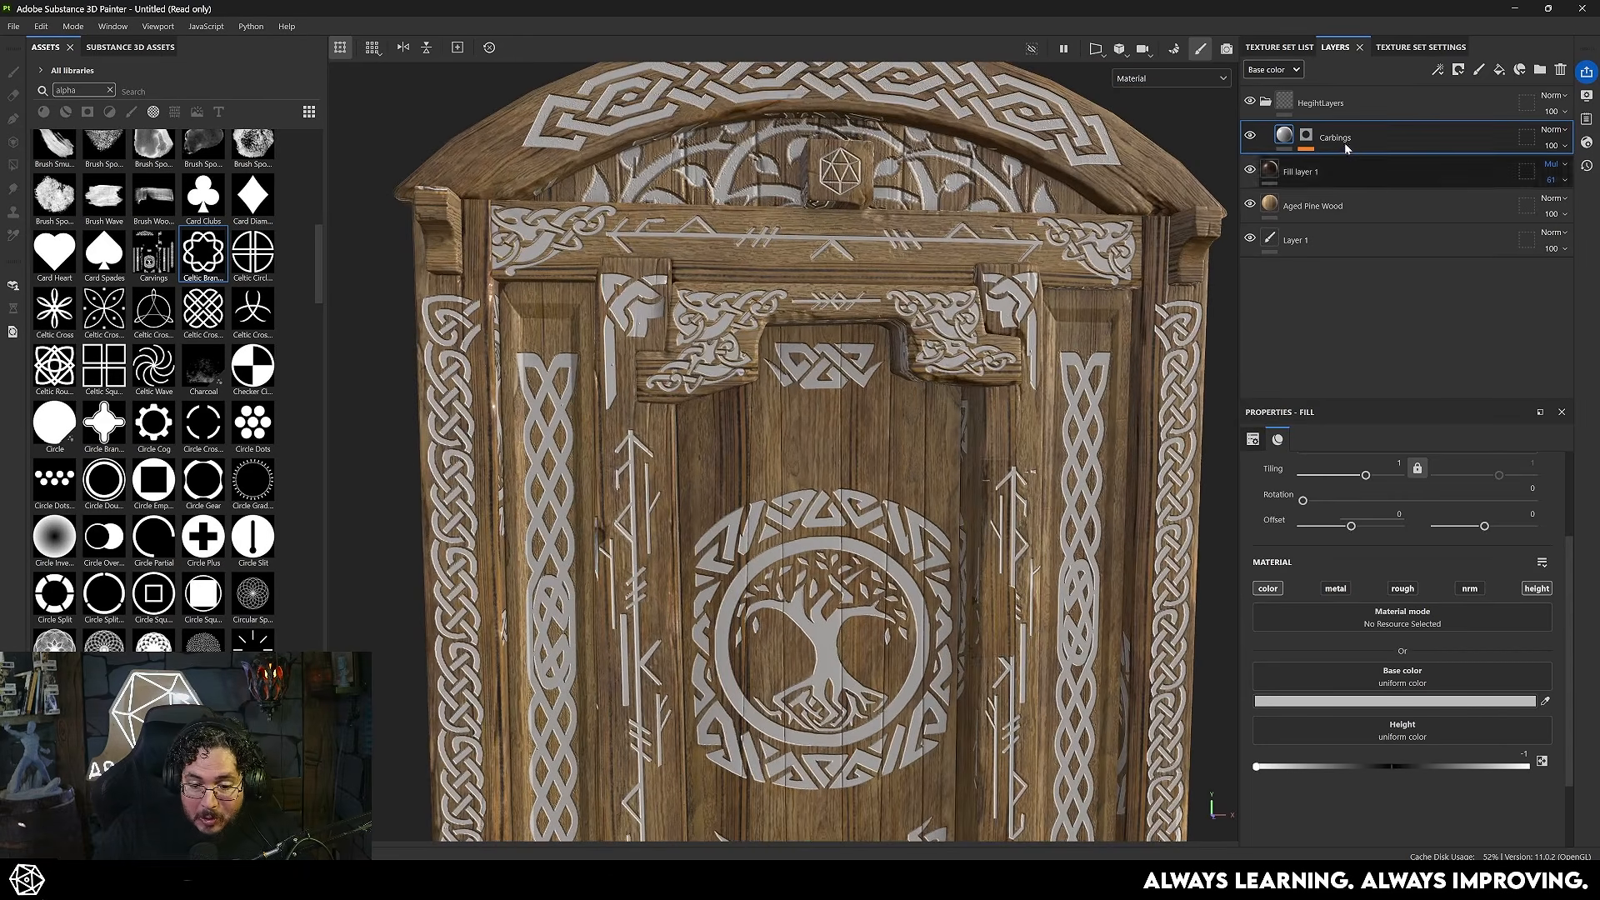
click(1394, 701)
drag(1326, 733, 1346, 750)
click(1380, 583)
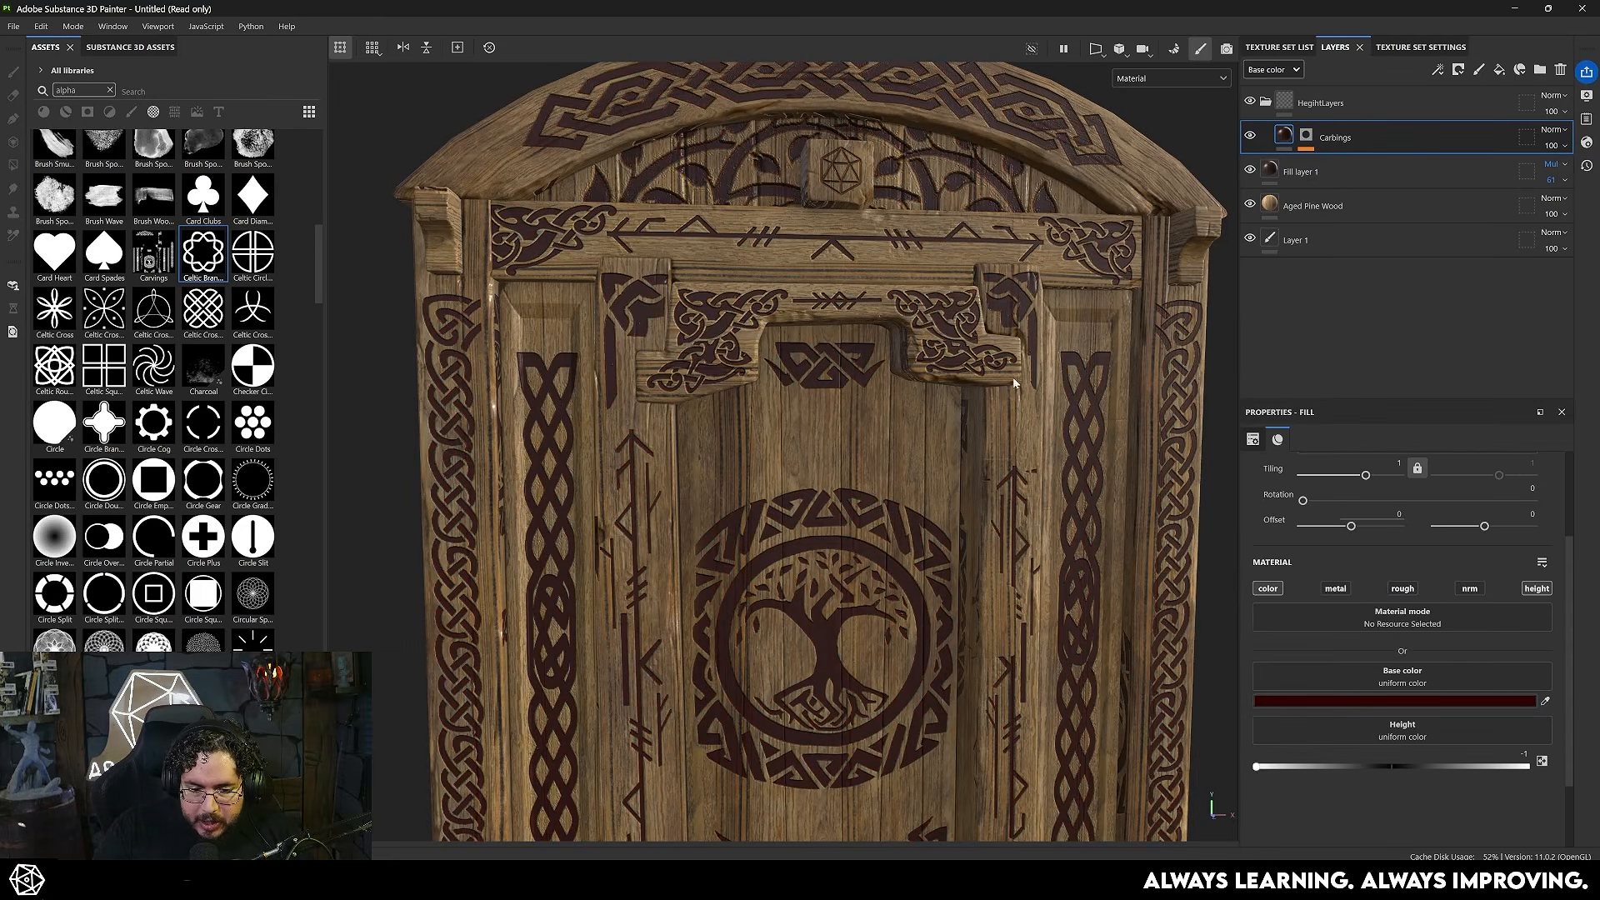
- Set the Carbings layer's base color blending mode to Overlay
click(1554, 130)
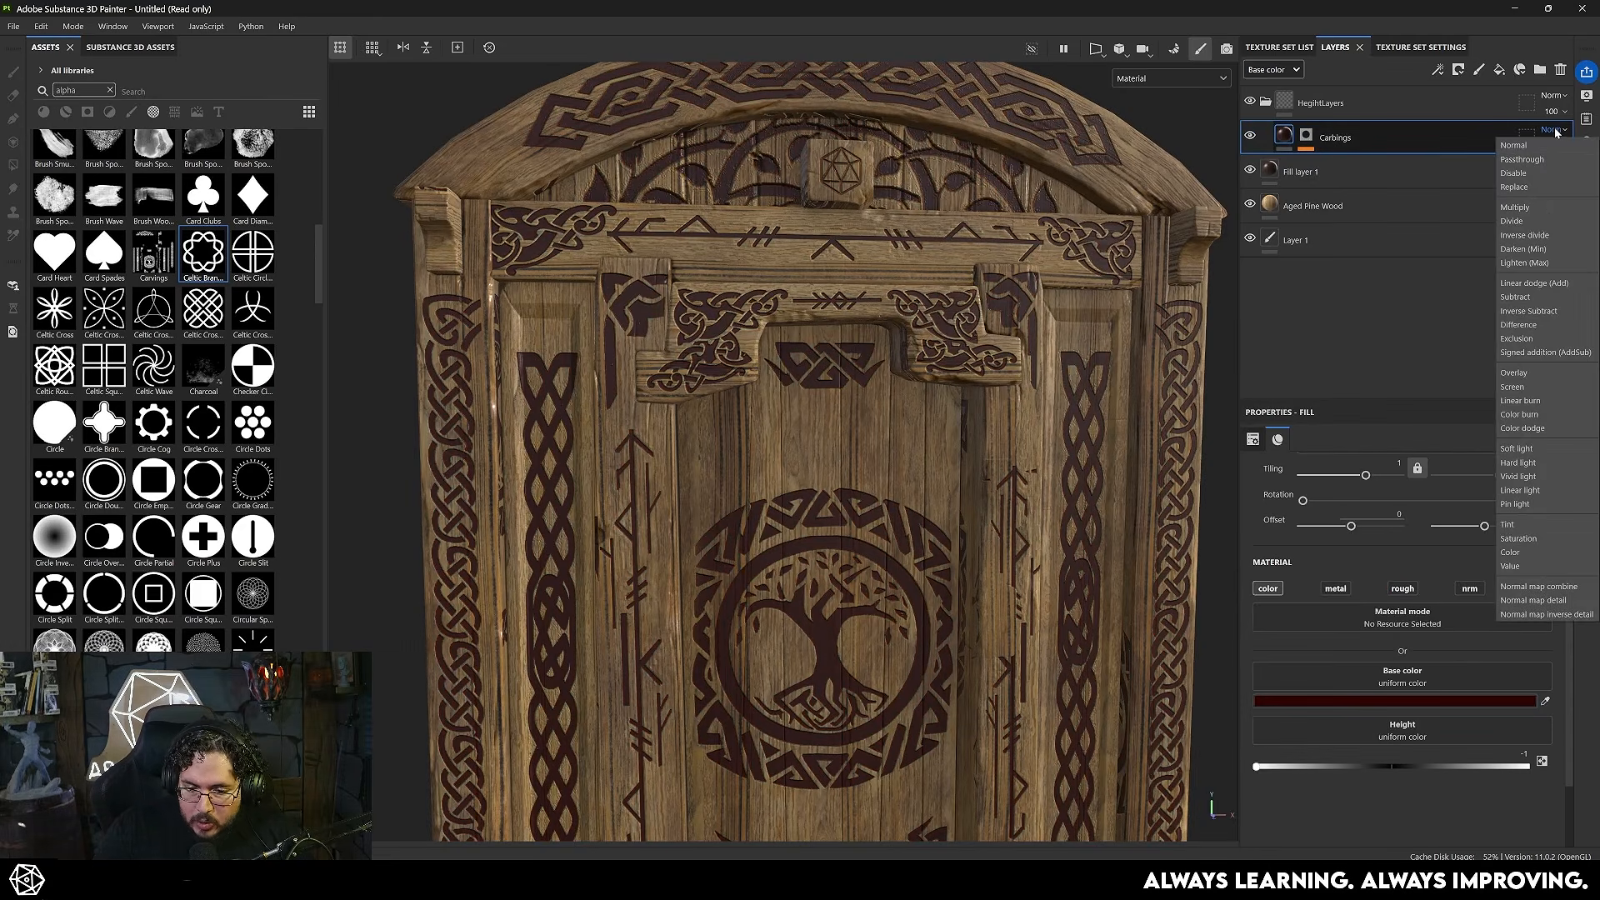
click(1514, 372)
scroll(777, 333, down, 3)
alt+right_drag(777, 333, 805, 375)
- Isolate the Carbings mask and examine the edges of its black-and-white carving pattern across the upper door
alt+click(1306, 135)
alt+drag(917, 467, 892, 455)
alt+right_drag(892, 454, 912, 493)
alt+drag(912, 493, 926, 499)
alt+right_drag(926, 498, 1107, 483)
alt+drag(1107, 483, 1029, 477)
alt+middle_drag(1030, 476, 884, 529)
alt+right_drag(884, 529, 1075, 518)
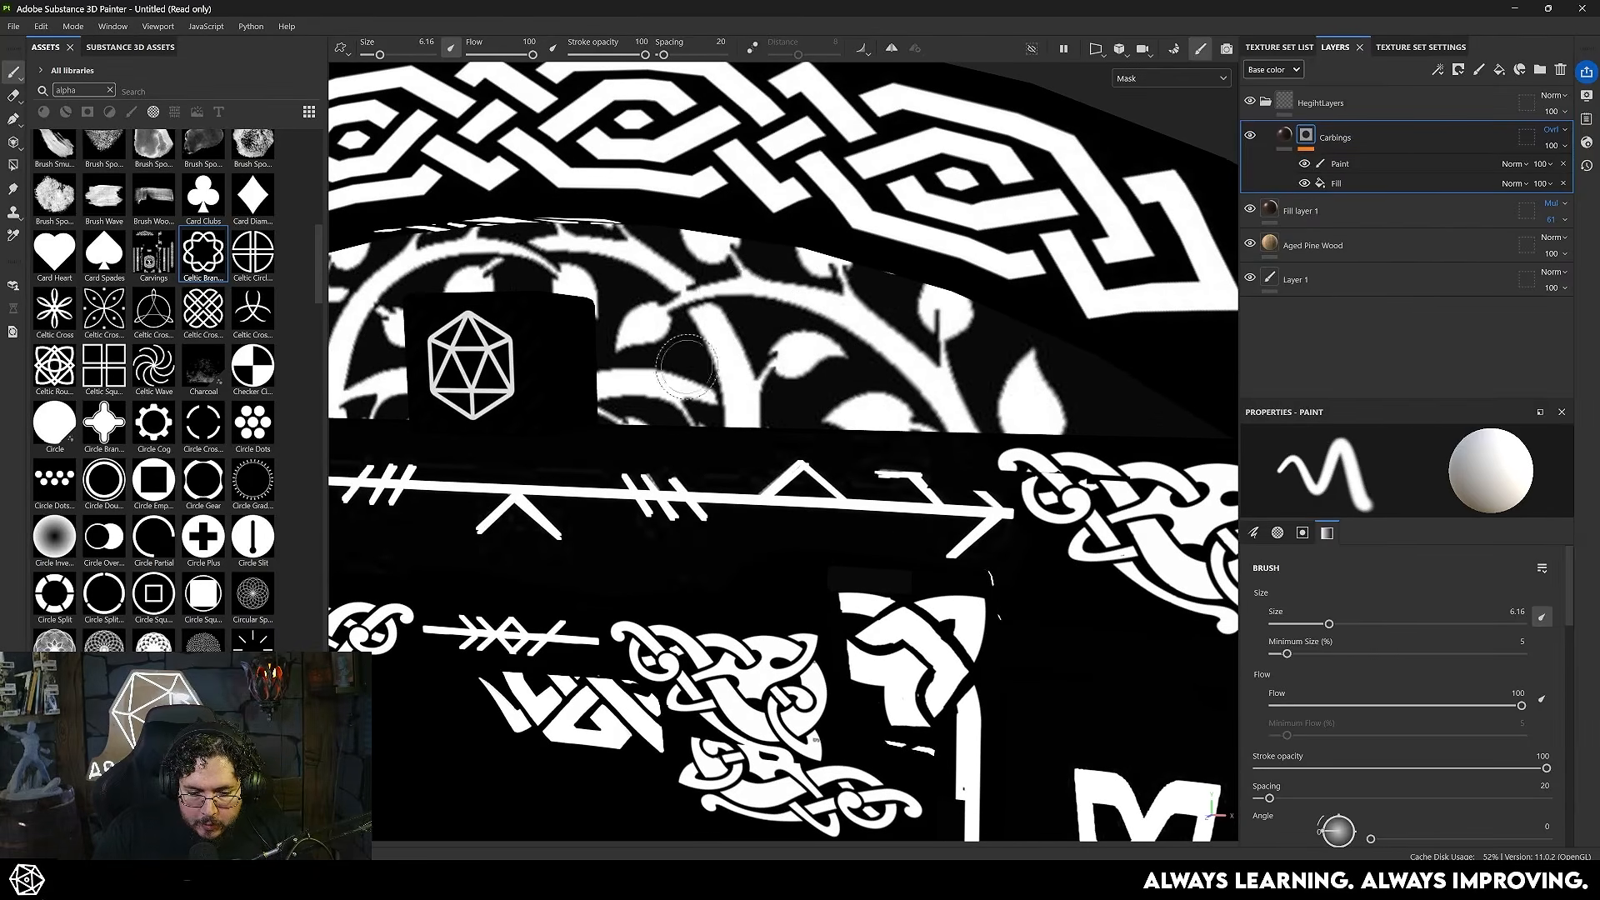
alt+right_drag(812, 450, 735, 517)
alt+middle_drag(735, 517, 745, 383)
alt+drag(744, 383, 754, 442)
alt+middle_drag(754, 442, 760, 360)
alt+right_drag(760, 360, 700, 363)
alt+right_drag(825, 500, 867, 441)
alt+middle_drag(866, 442, 816, 321)
alt+drag(817, 321, 754, 367)
alt+right_drag(754, 367, 1099, 407)
alt+drag(774, 408, 842, 390)
alt+right_drag(841, 390, 575, 400)
alt+middle_drag(575, 400, 725, 386)
alt+right_drag(725, 387, 677, 468)
alt+drag(676, 468, 657, 473)
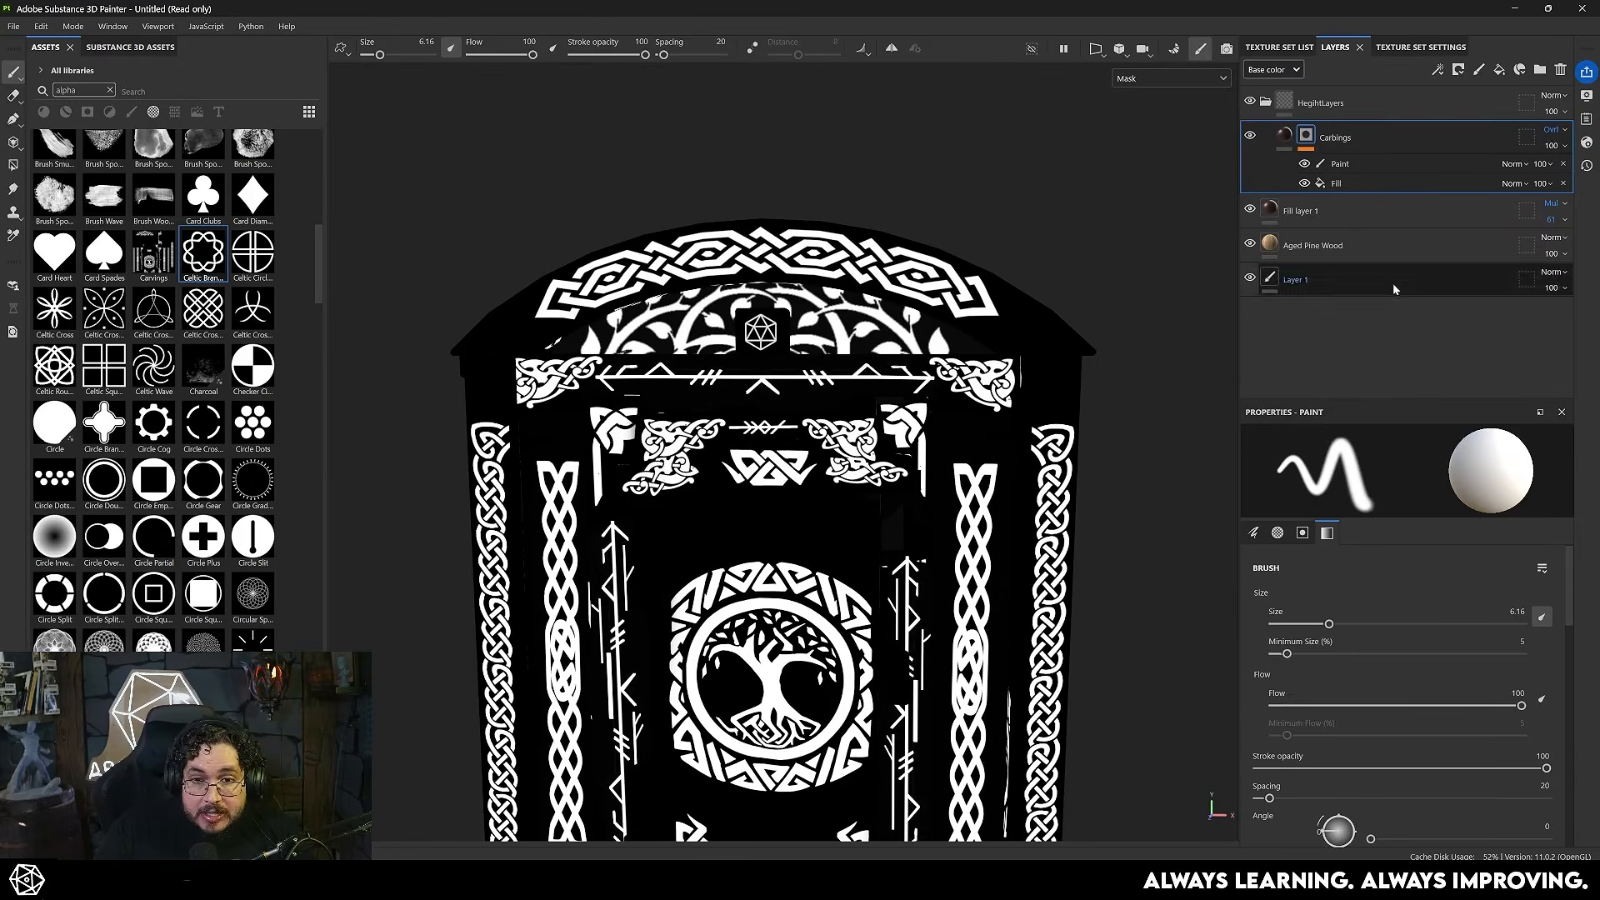
- Add a Blur filter to the Carbings mask and return to the material view of the door
right_click(1306, 135)
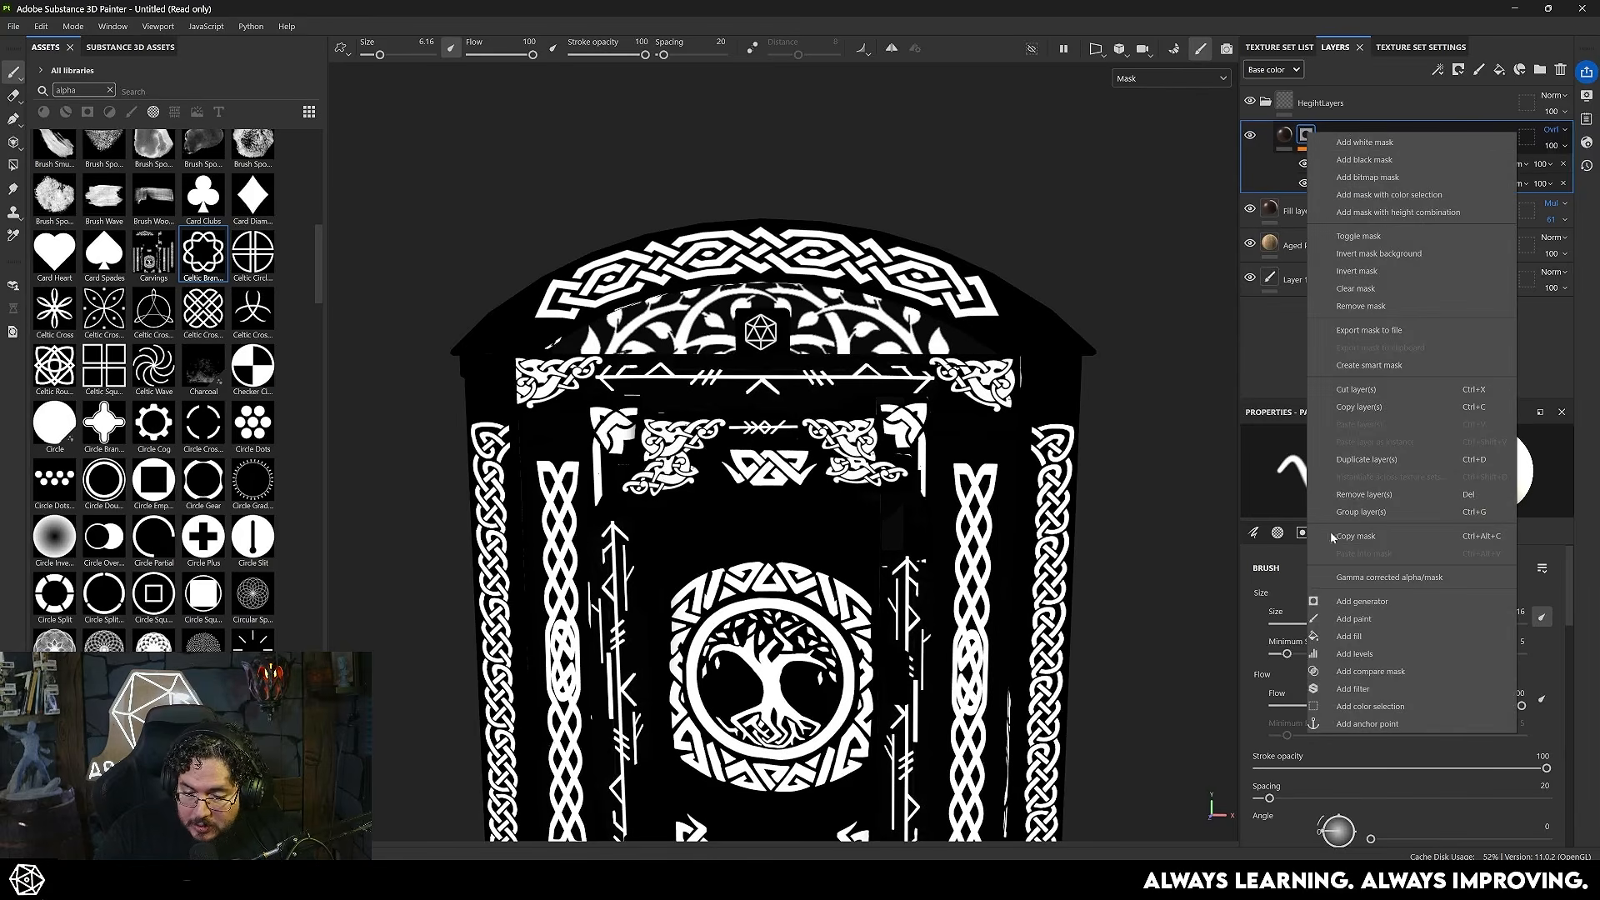
click(1354, 688)
click(1411, 570)
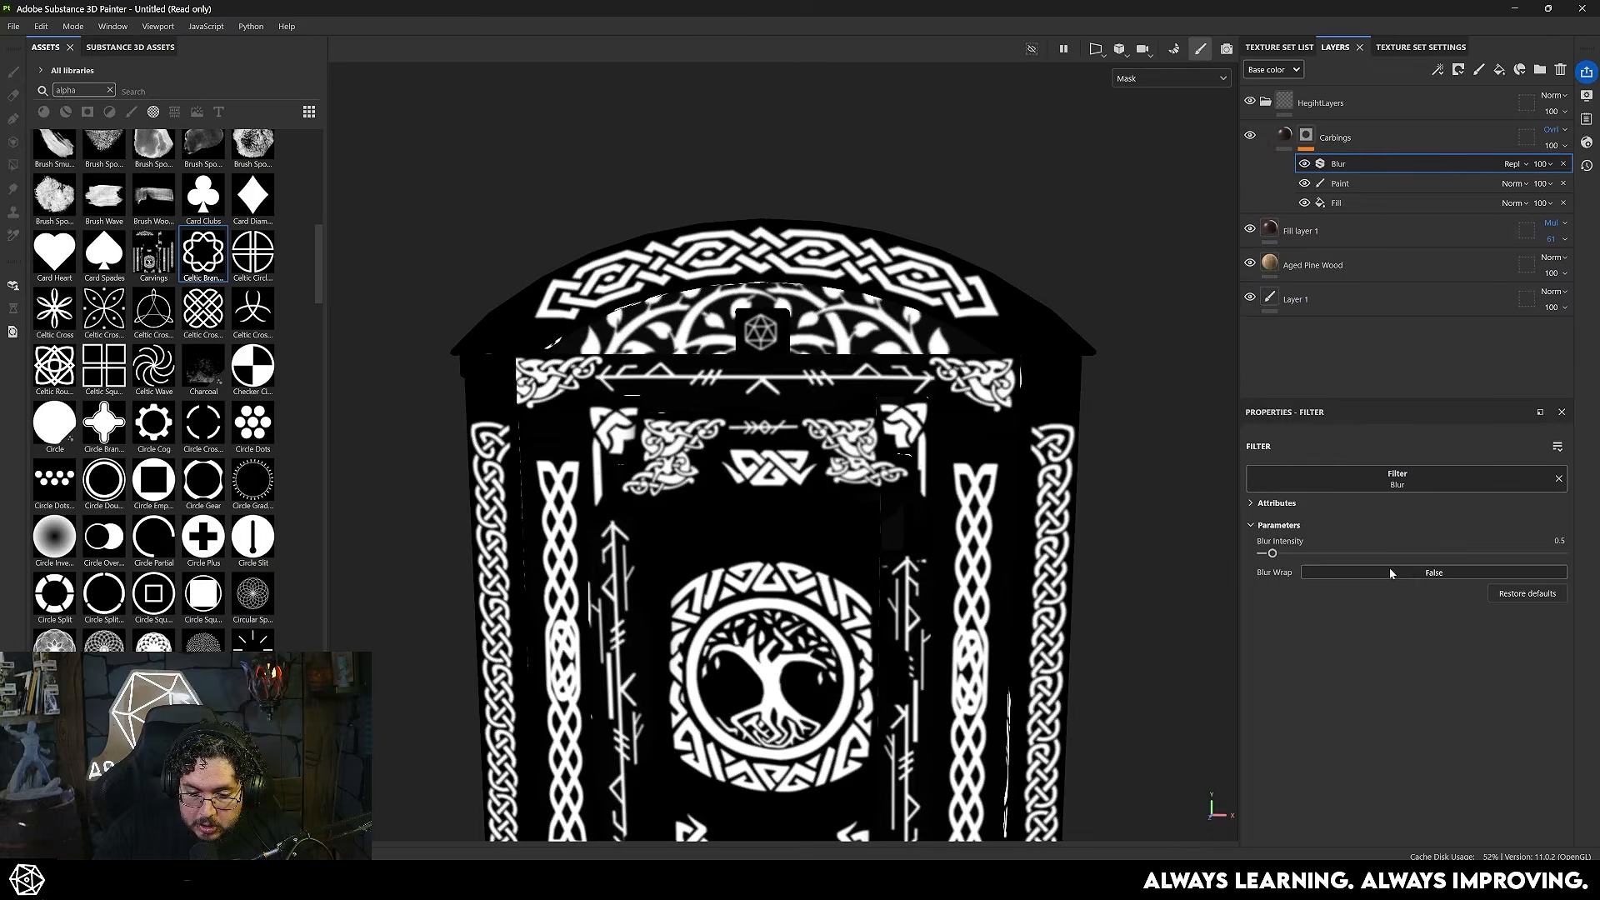
scroll(798, 419, up, 4)
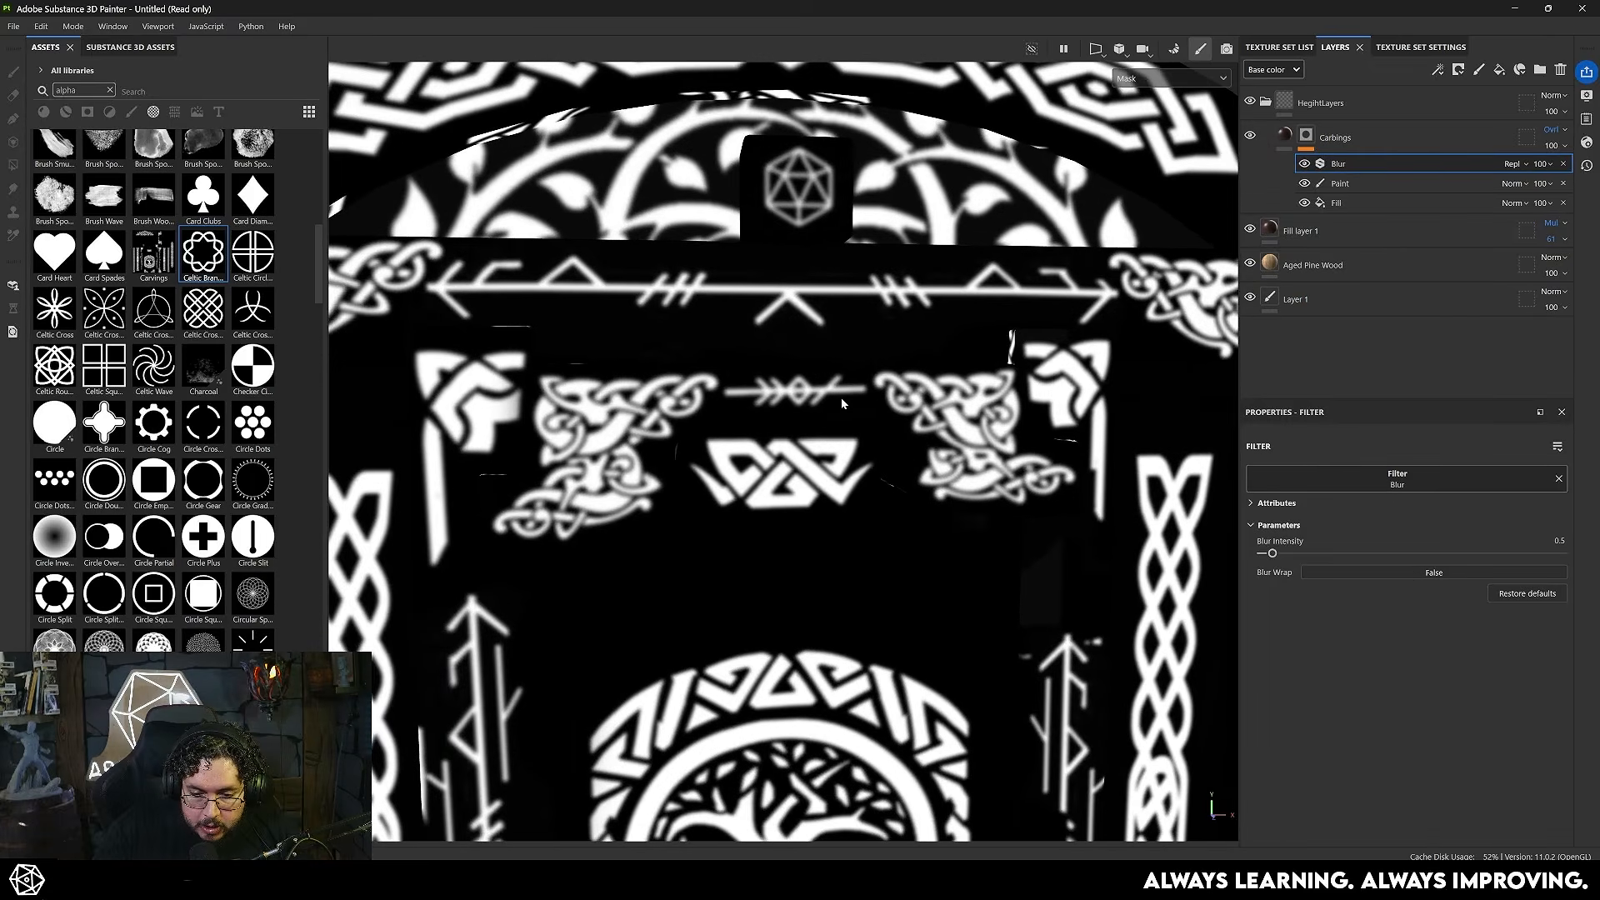
key(m)
scroll(801, 456, up, 3)
alt+drag(1067, 526, 1014, 532)
scroll(1014, 530, down, 2)
alt+middle_drag(1024, 489, 760, 354)
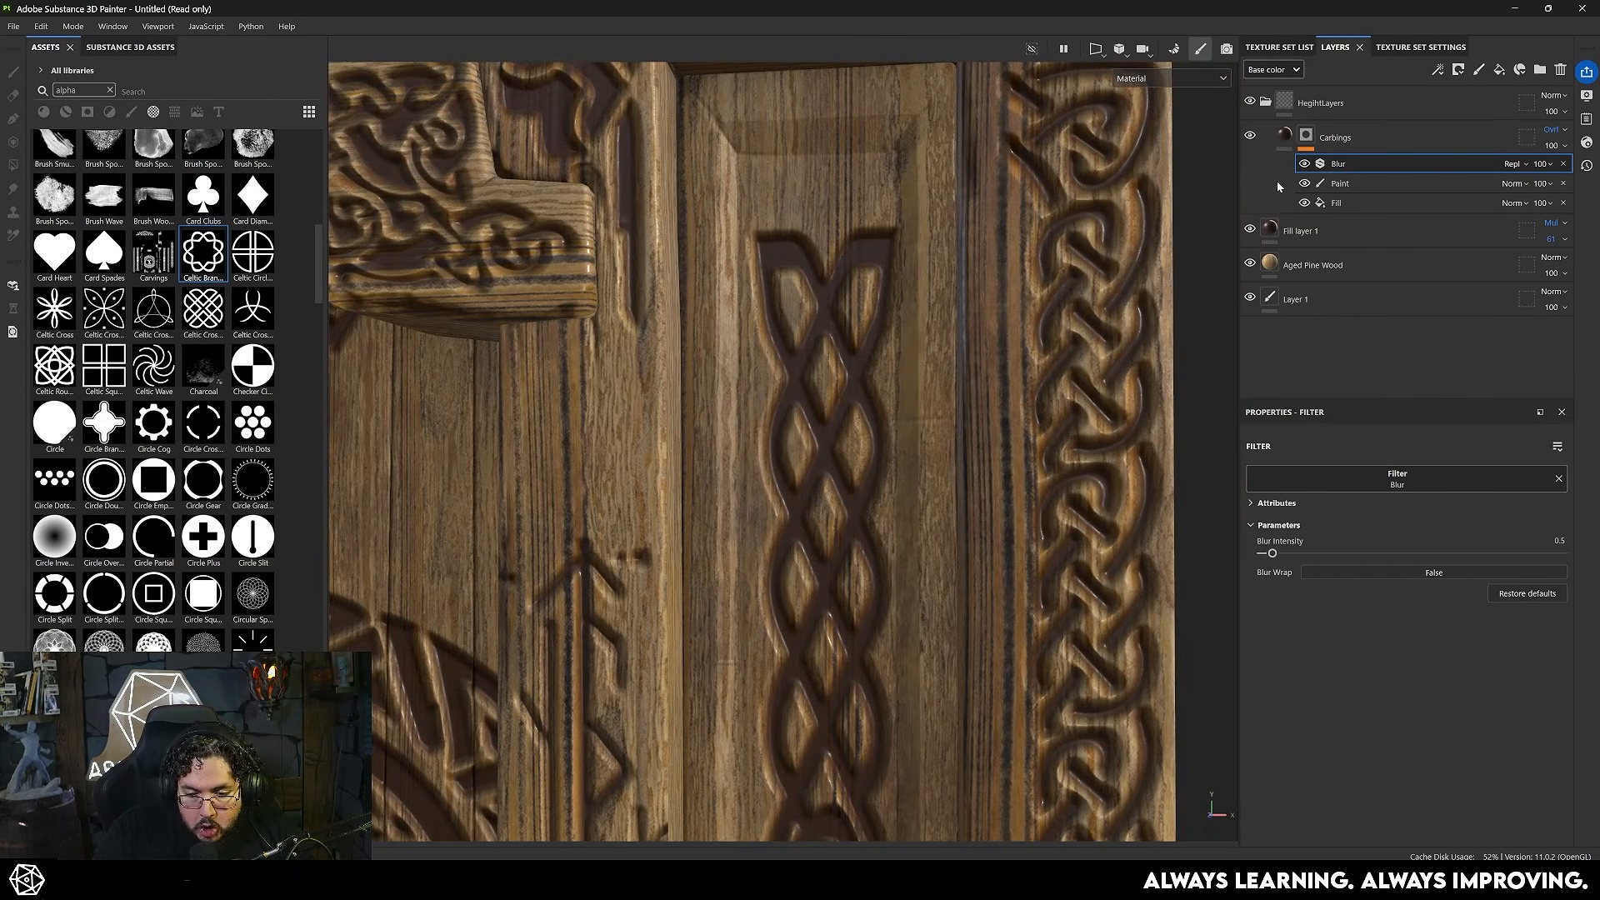
- Compare the carvings with and without the mask's Blur filter, and set its Blur Intensity to 0.31
click(1306, 136)
click(1305, 164)
alt+right_drag(995, 414, 822, 355)
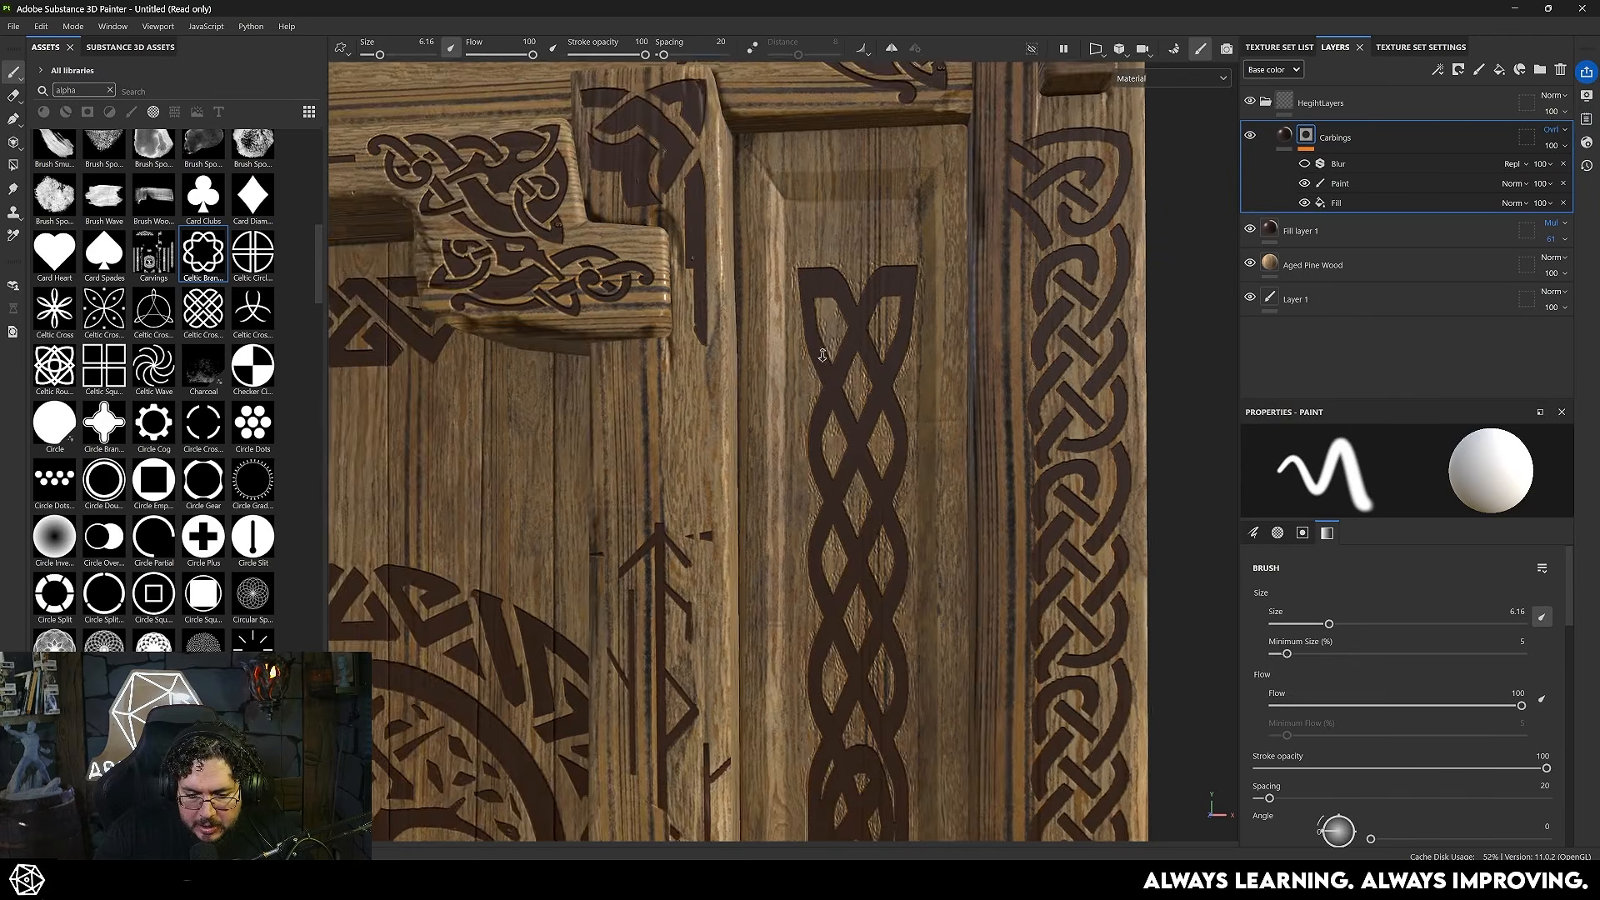
alt+drag(822, 354, 869, 406)
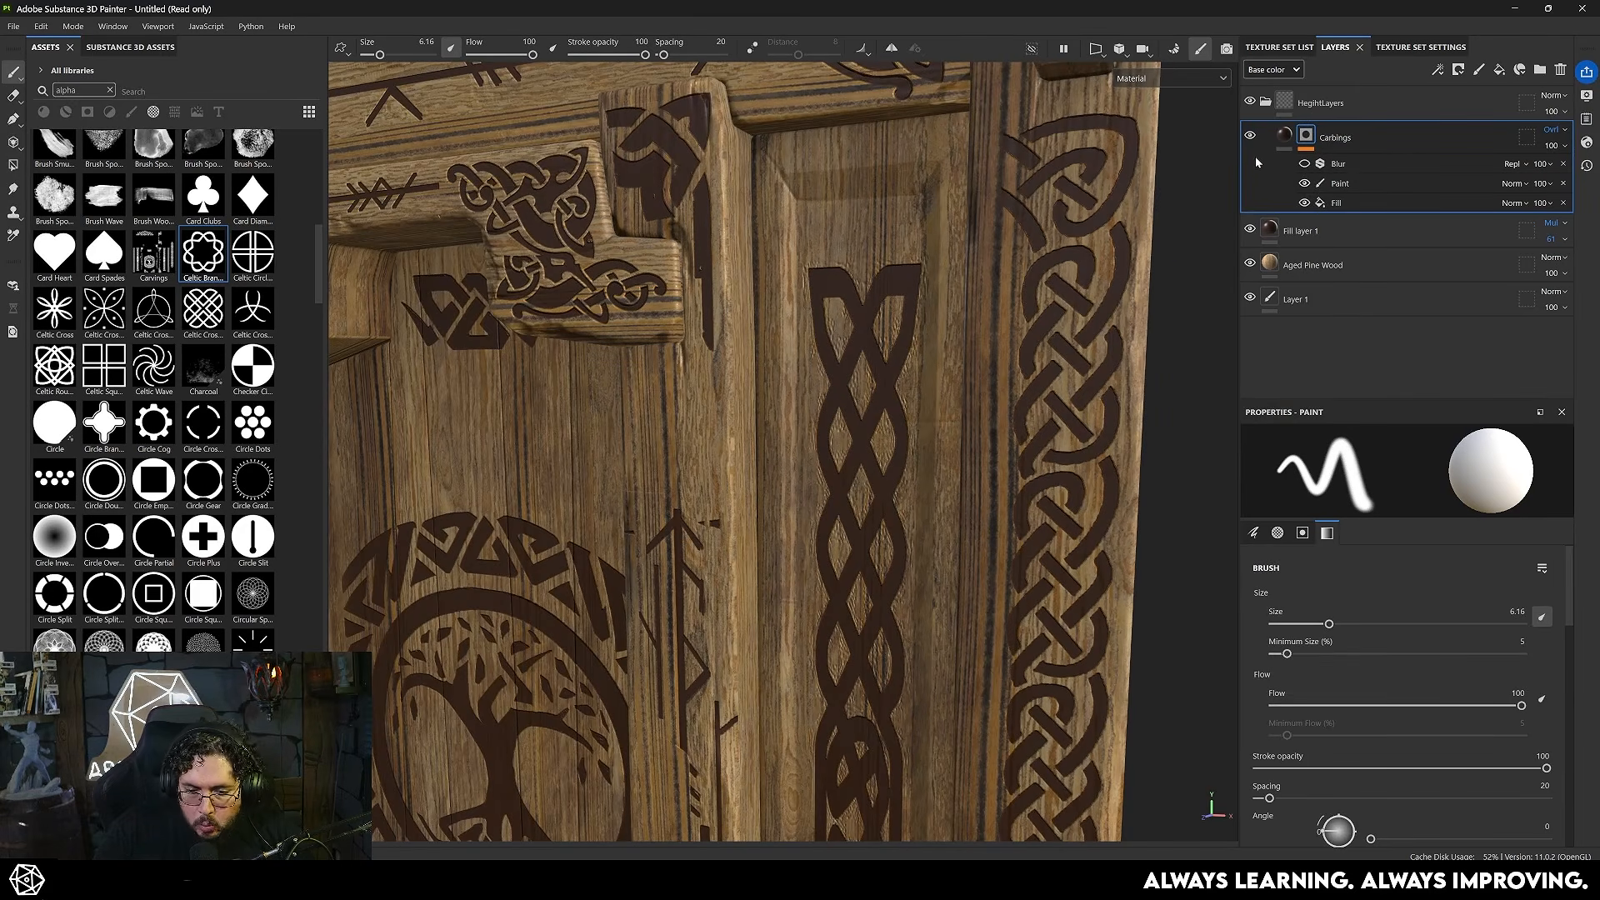
click(1304, 164)
alt+drag(766, 357, 817, 342)
alt+right_drag(818, 345, 723, 358)
alt+drag(723, 358, 905, 345)
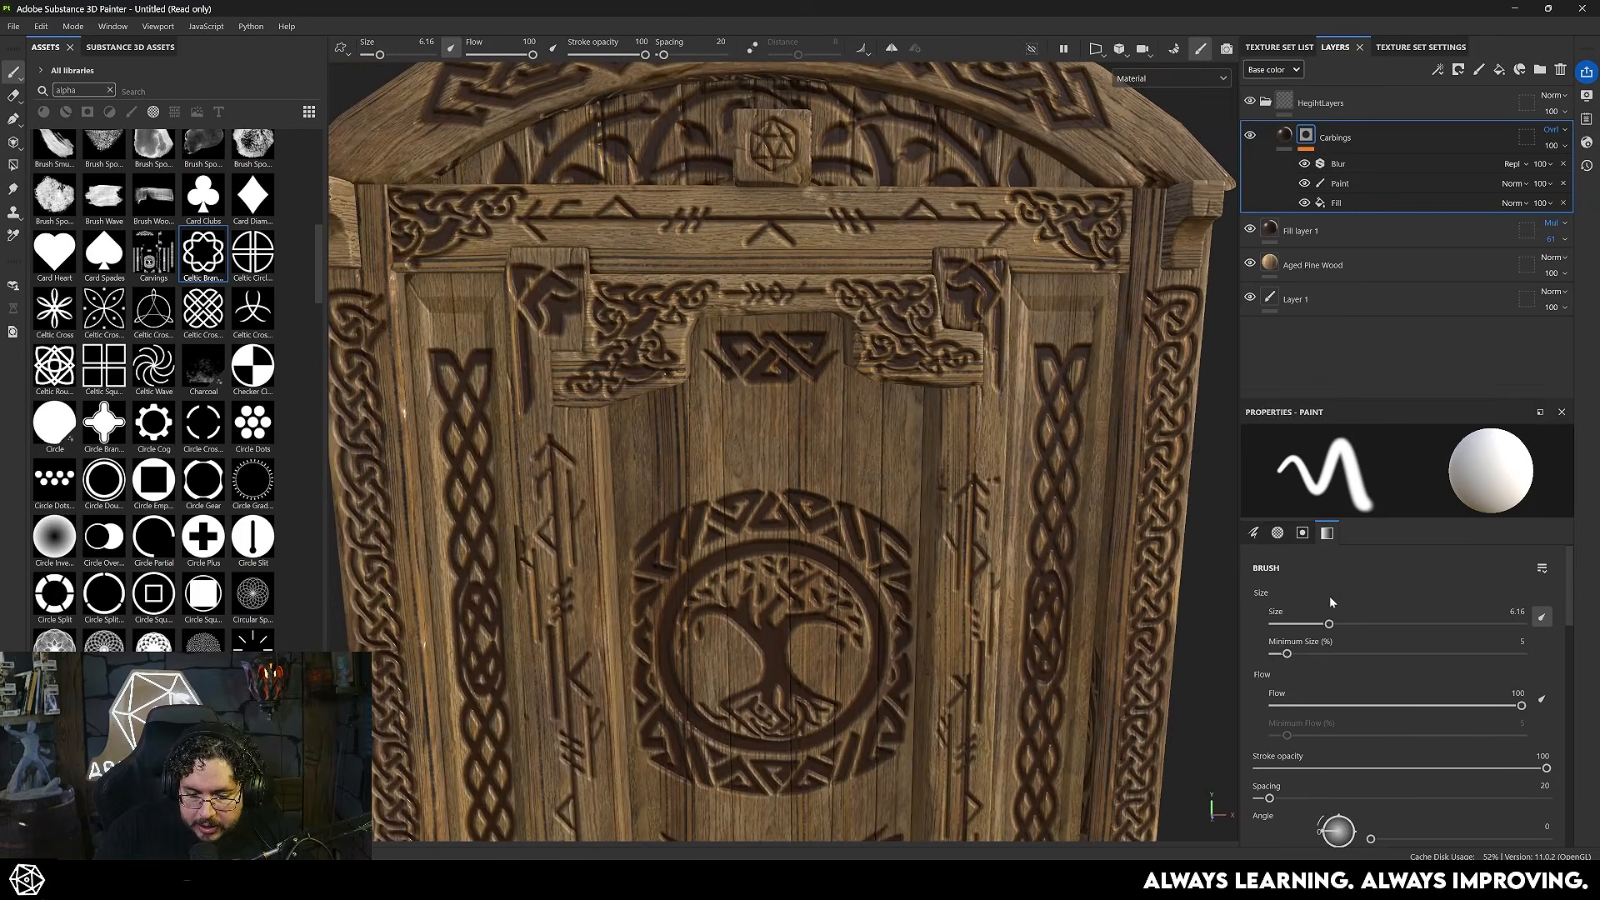
click(1331, 164)
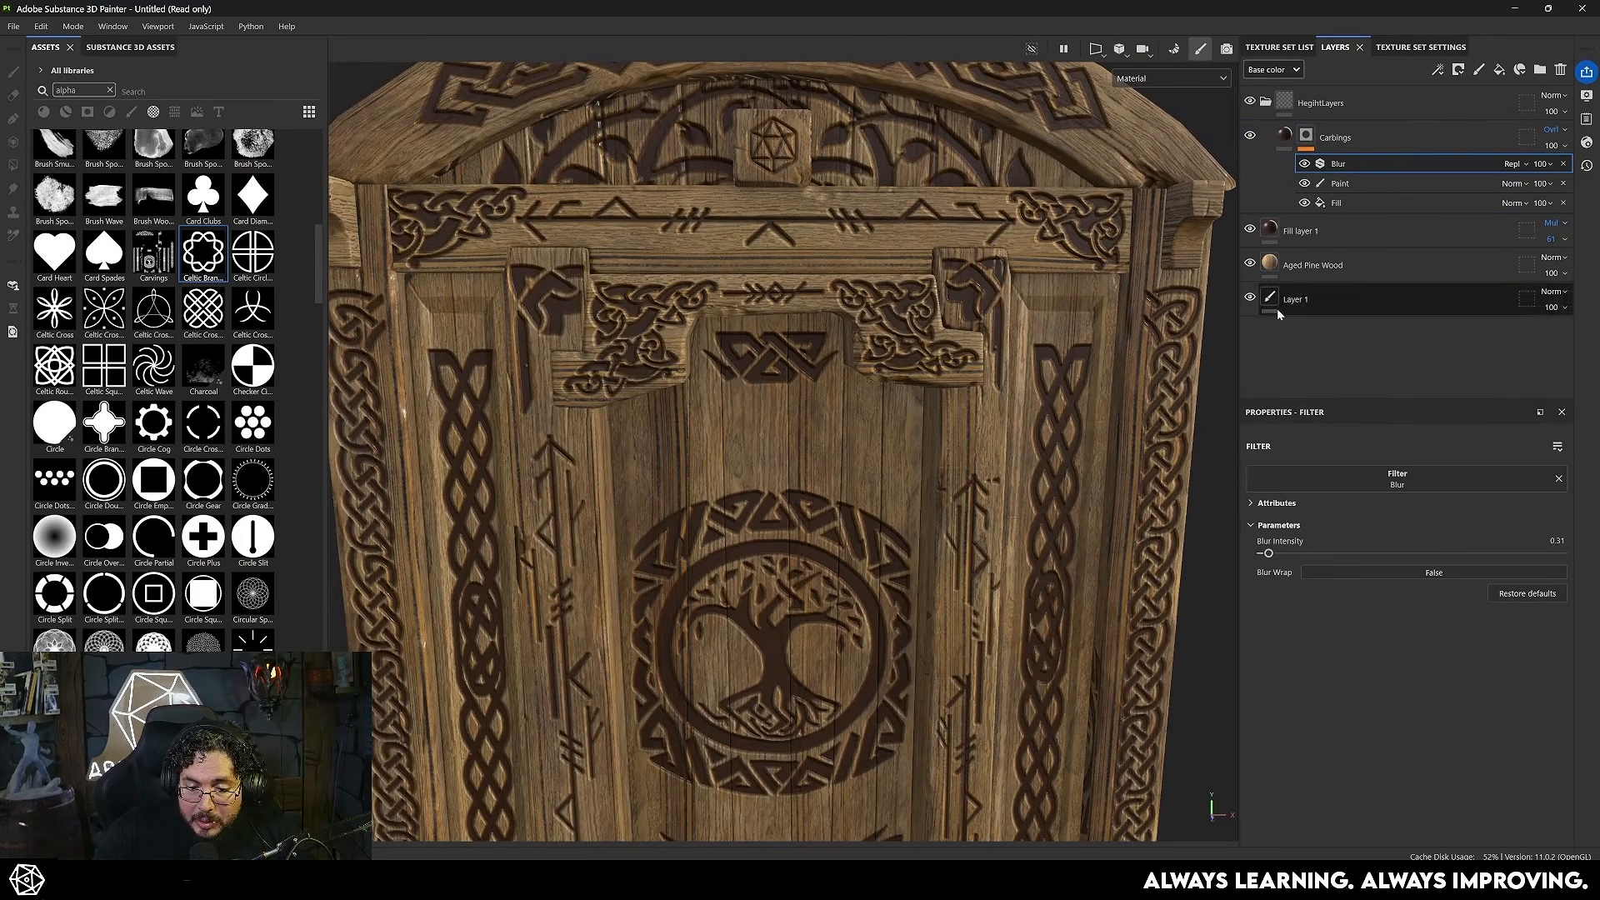
- Add a Bevel Smooth filter above the Blur in the Carbings mask
right_click(1307, 141)
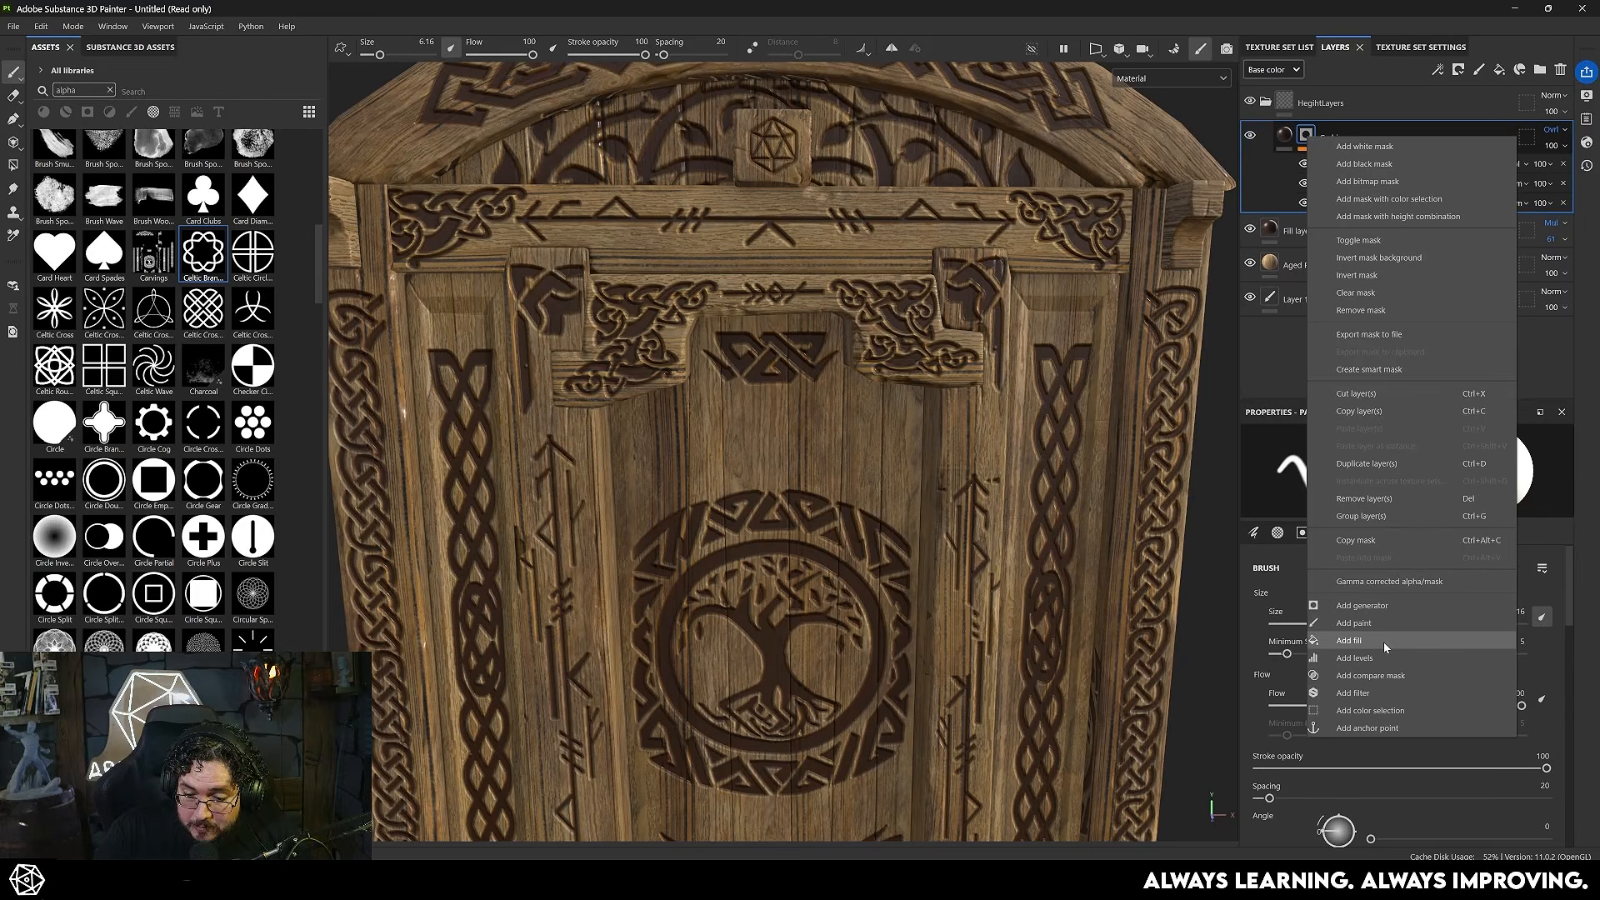
click(1417, 644)
click(1437, 487)
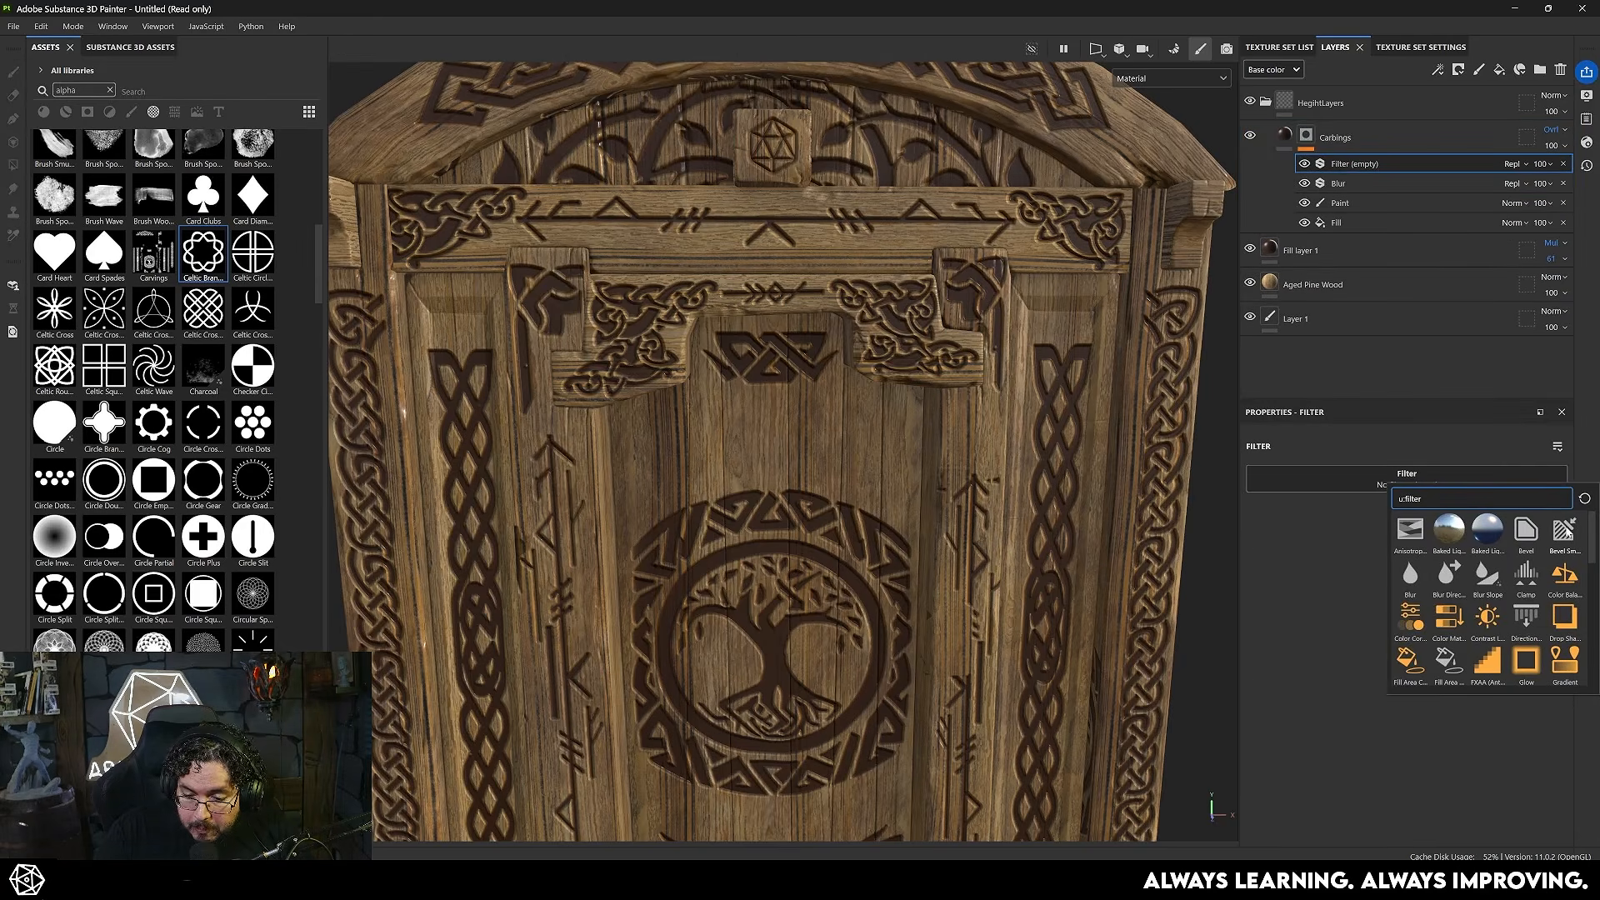
click(1564, 537)
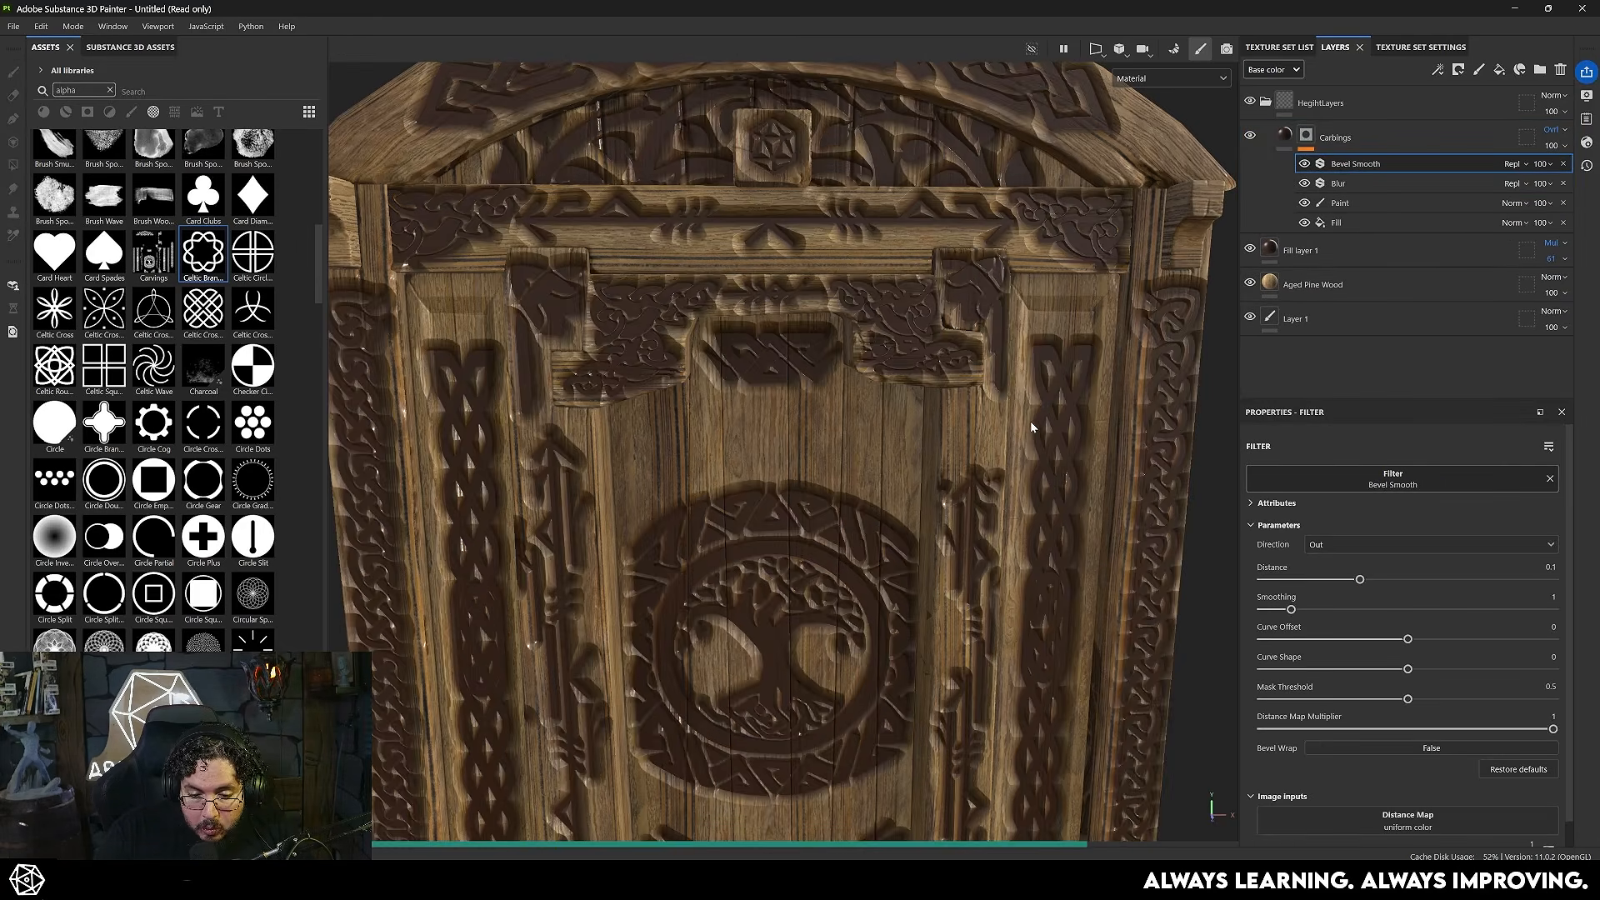
alt+right_drag(1005, 422, 1072, 457)
- Isolate the mask, set Bevel Smooth to Distance 0.0415 and Smoothing 0.55, and return to the material view
alt+click(1306, 138)
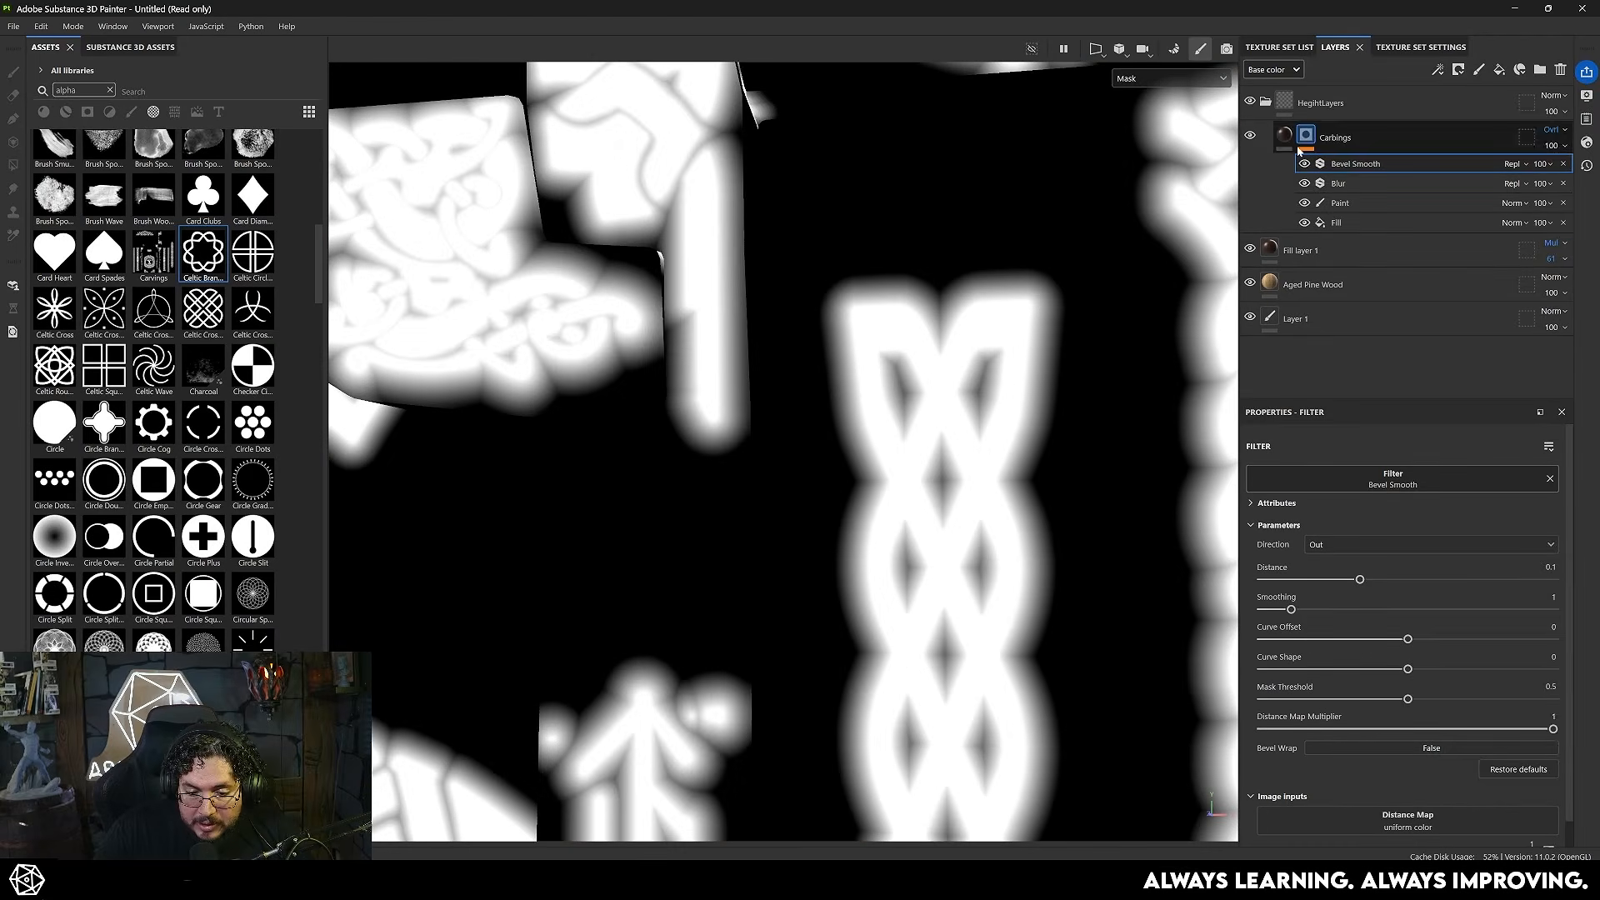
click(1305, 165)
click(1305, 164)
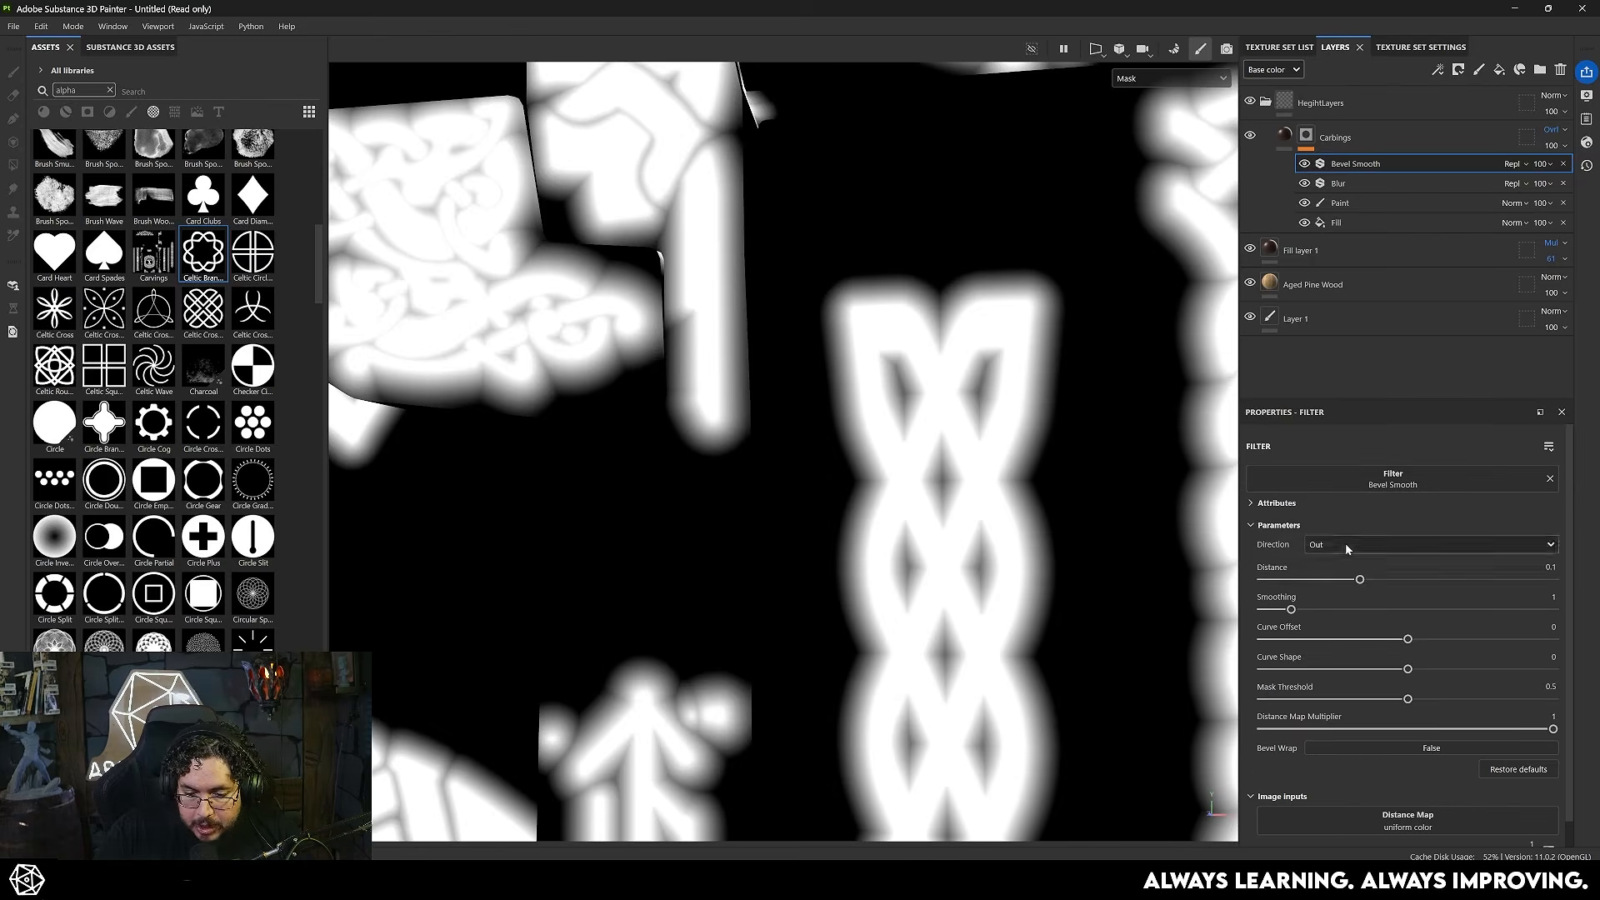
drag(1302, 579, 1293, 579)
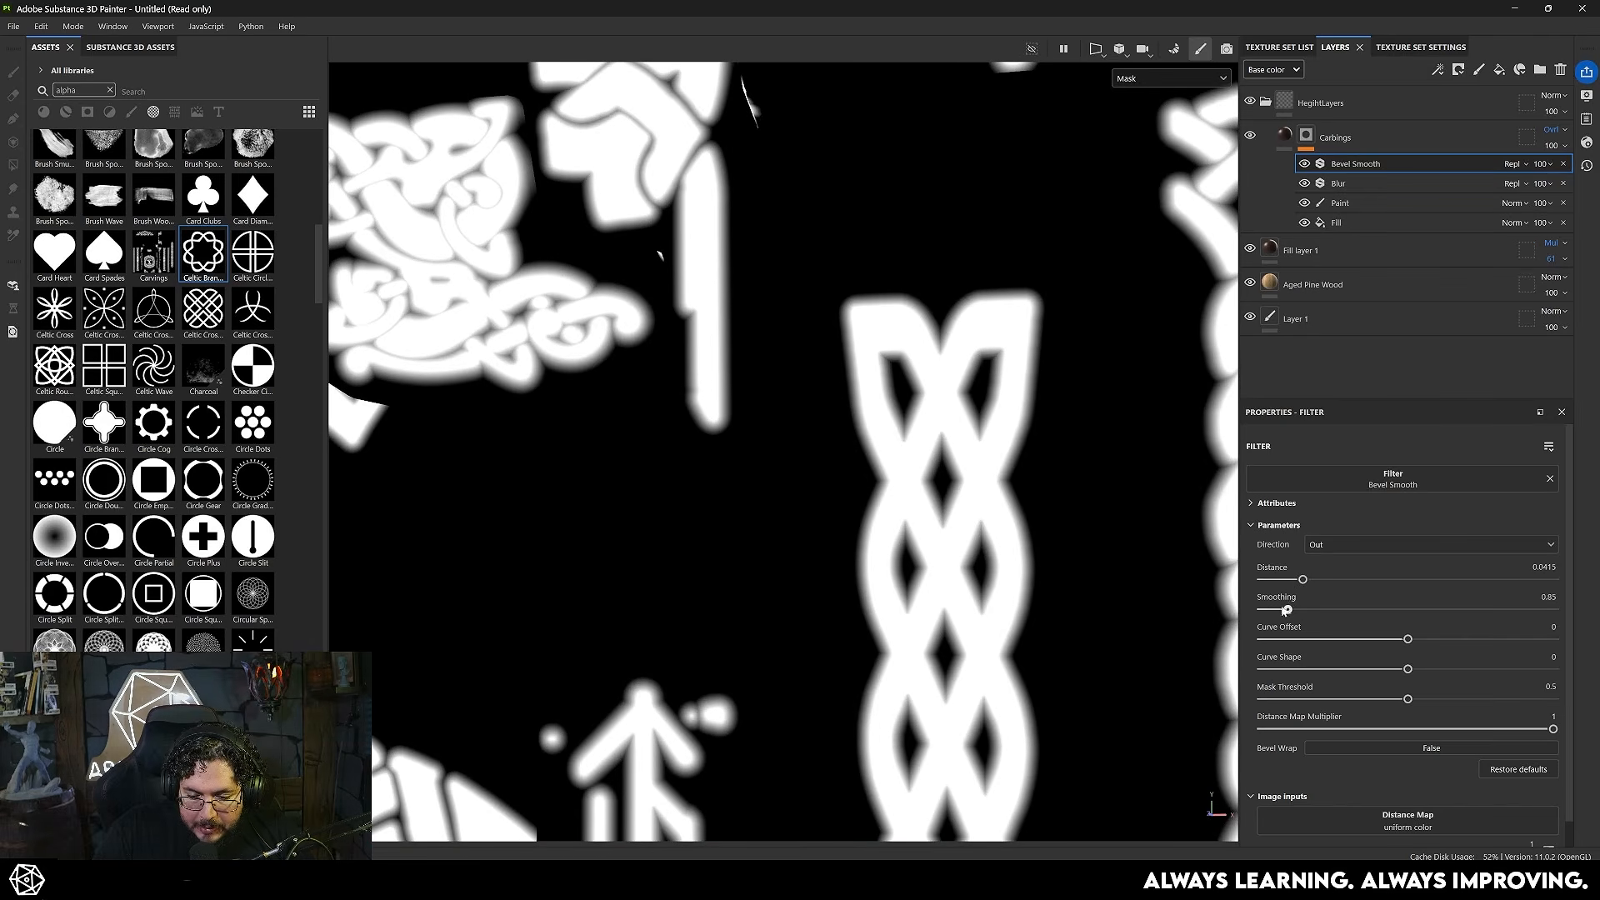
drag(1280, 610, 1279, 610)
key(m)
scroll(946, 325, up, 5)
alt+middle_drag(950, 311, 918, 383)
- Compare the carved edges with the Bevel Smooth and Blur filters hidden and shown
drag(1304, 164, 1304, 183)
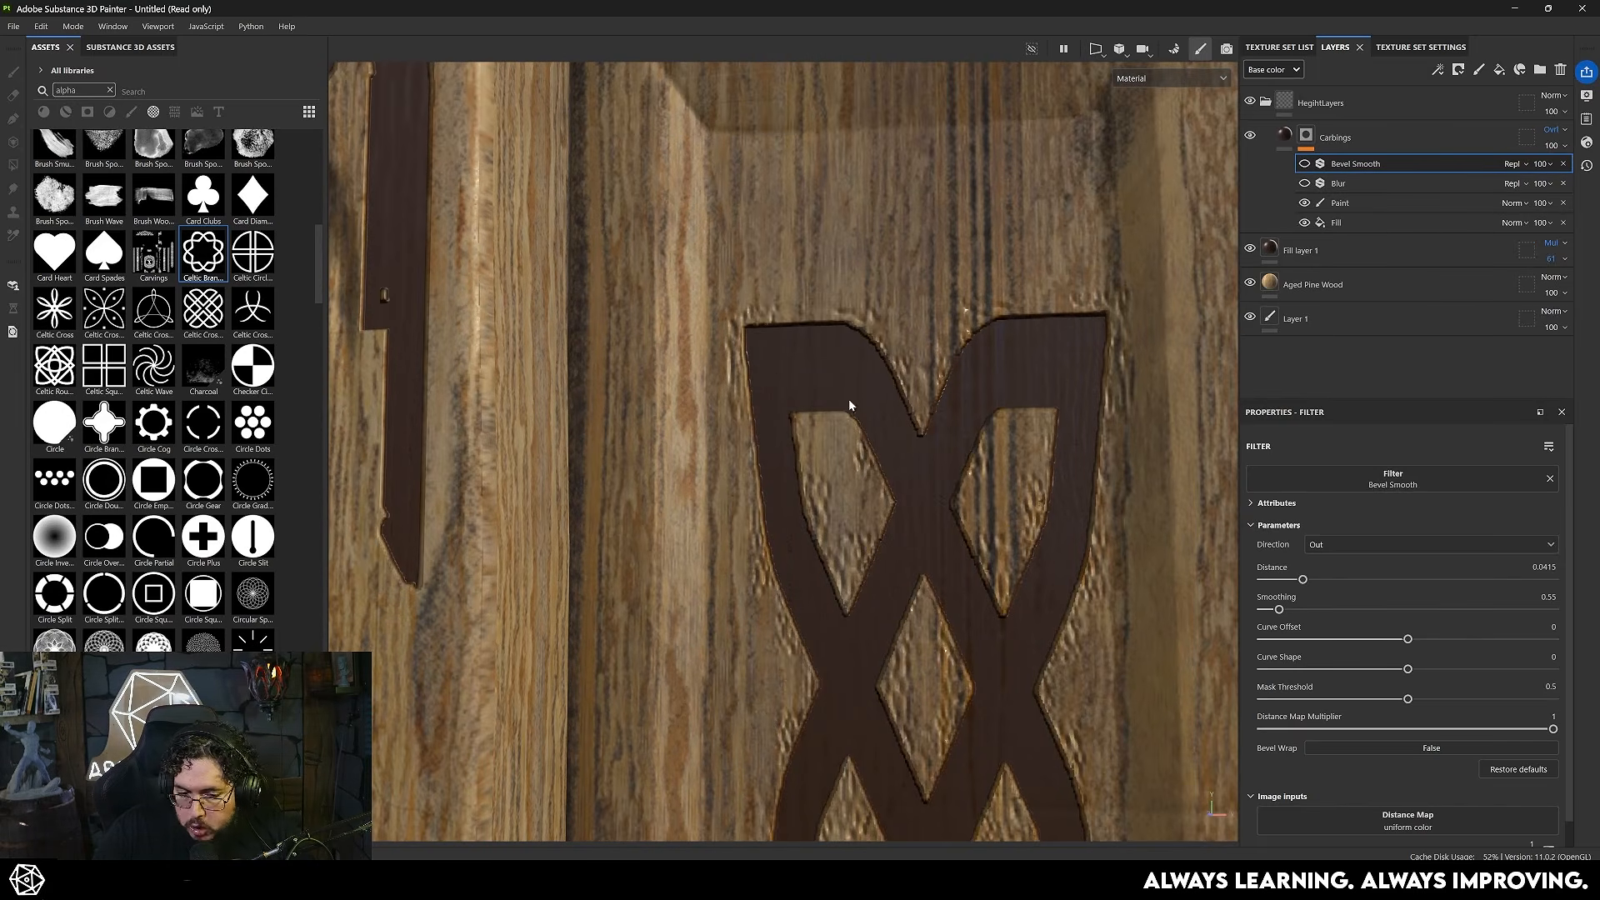
click(1305, 183)
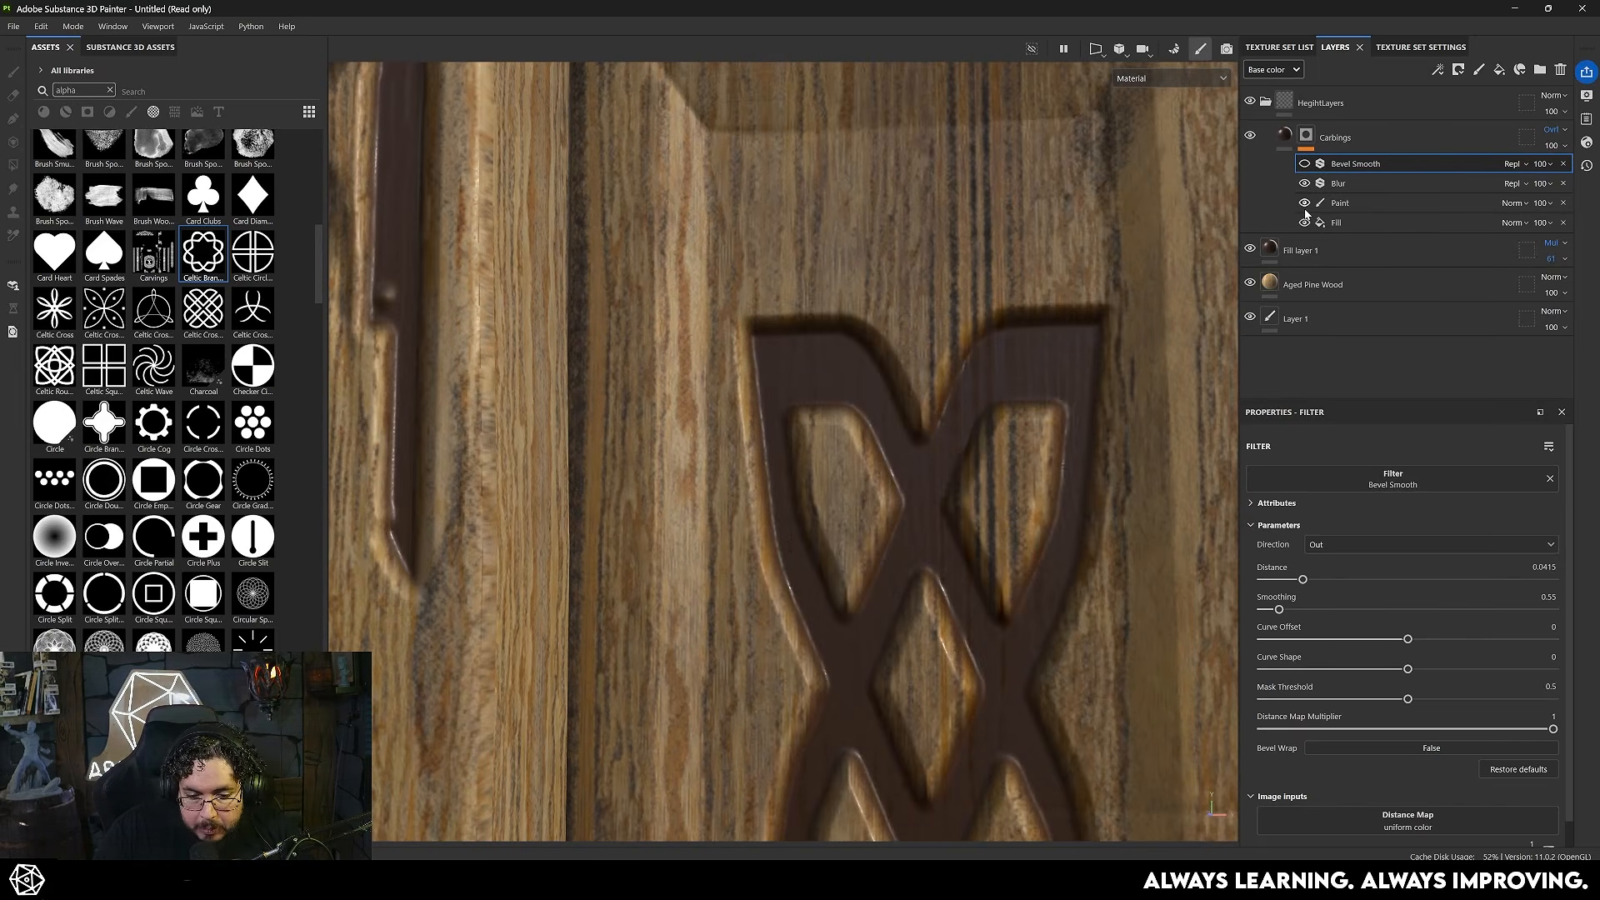
click(1306, 164)
alt+right_drag(1016, 373, 783, 408)
alt+drag(783, 408, 830, 337)
alt+right_drag(830, 337, 738, 421)
alt+middle_drag(738, 421, 900, 300)
alt+right_drag(900, 300, 1174, 485)
- Set the Bevel Smooth filter to Distance 0.0302, Smoothing 0.38 and Curve Offset -0.54, and review the whole door
drag(1279, 610, 1330, 642)
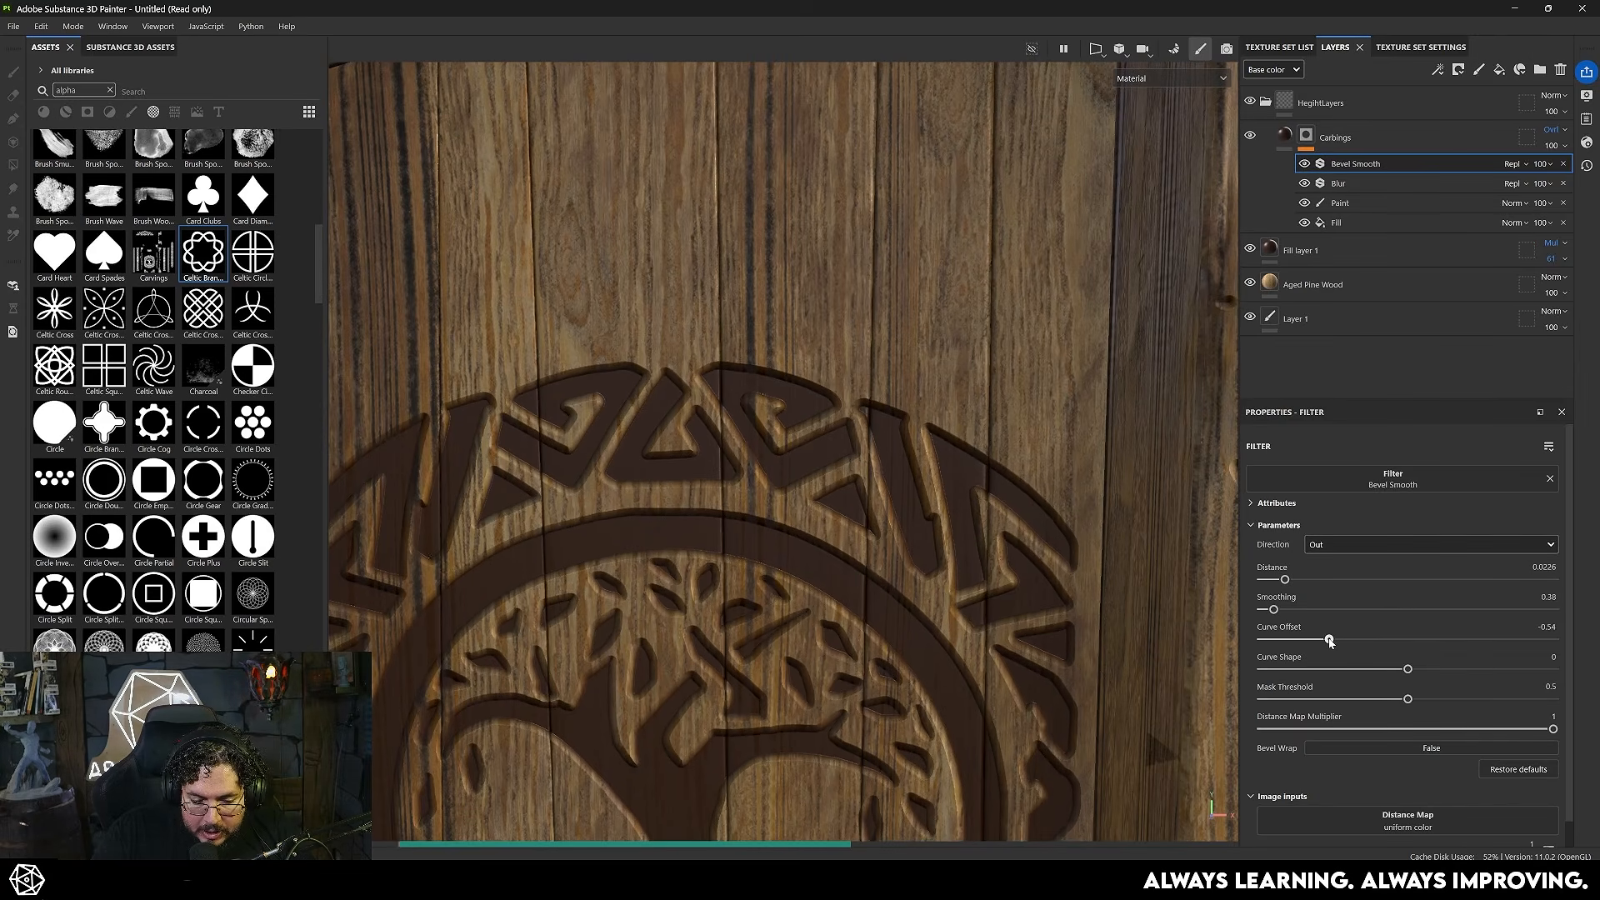
drag(1286, 580, 1291, 580)
scroll(858, 392, down, 5)
alt+drag(858, 392, 819, 417)
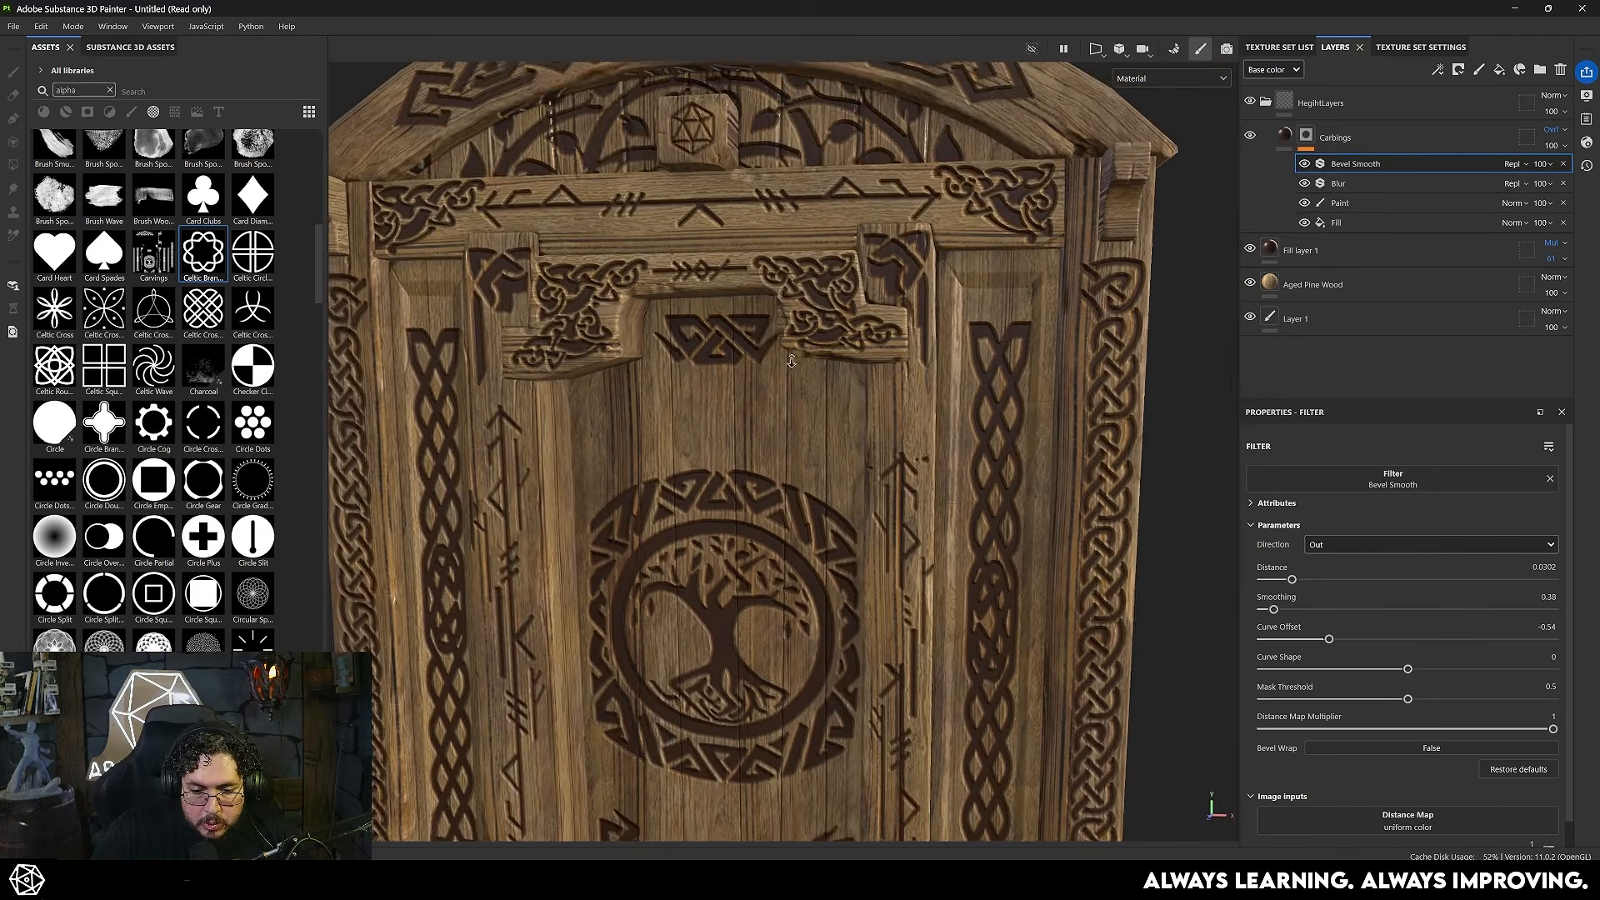
alt+middle_drag(1000, 287, 967, 471)
scroll(971, 475, up, 8)
alt+drag(972, 475, 957, 421)
scroll(992, 421, down, 8)
scroll(785, 423, down, 3)
scroll(957, 421, up, 4)
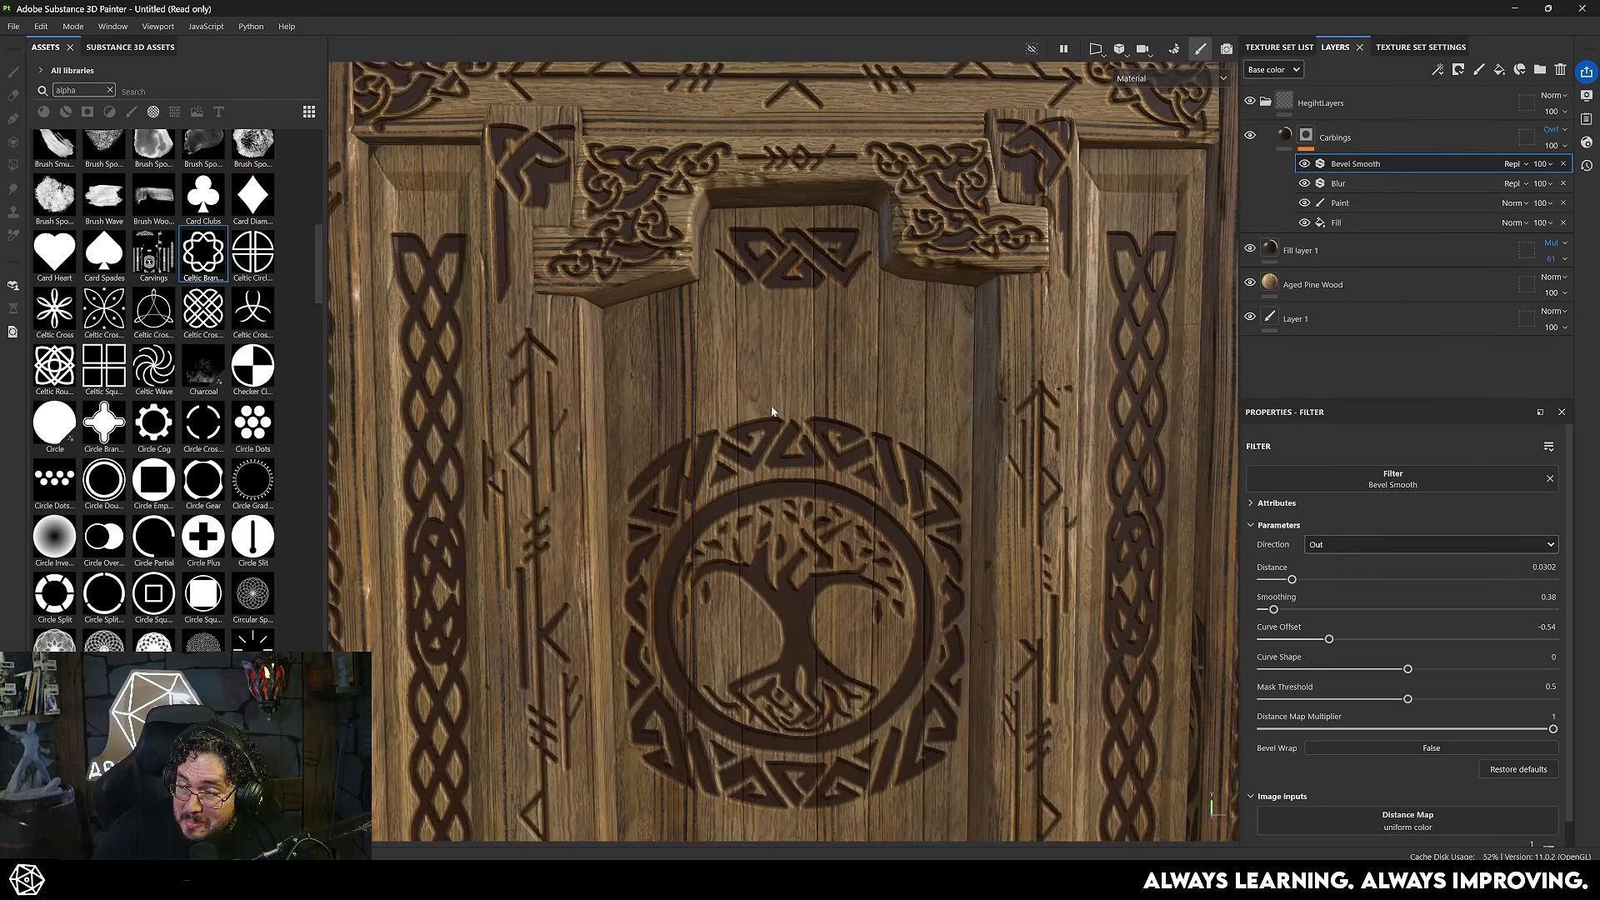
- Add a Blur Slope filter on top of the Carbings mask's effects and isolate the mask to inspect it
scroll(781, 344, up, 2)
right_click(1306, 136)
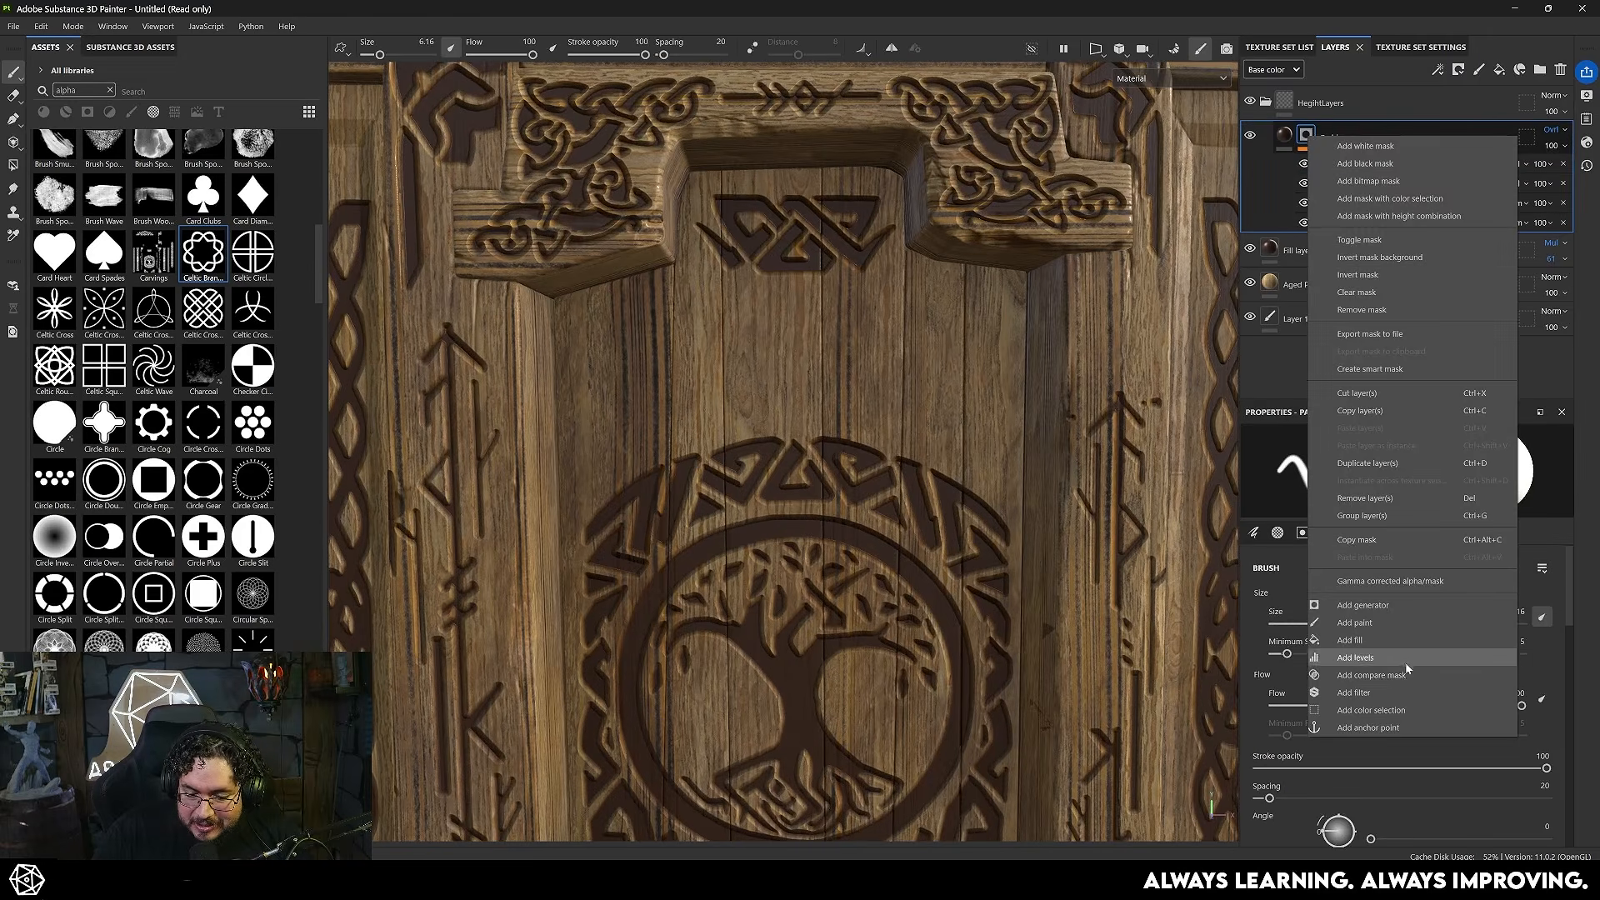
click(1354, 692)
click(1399, 485)
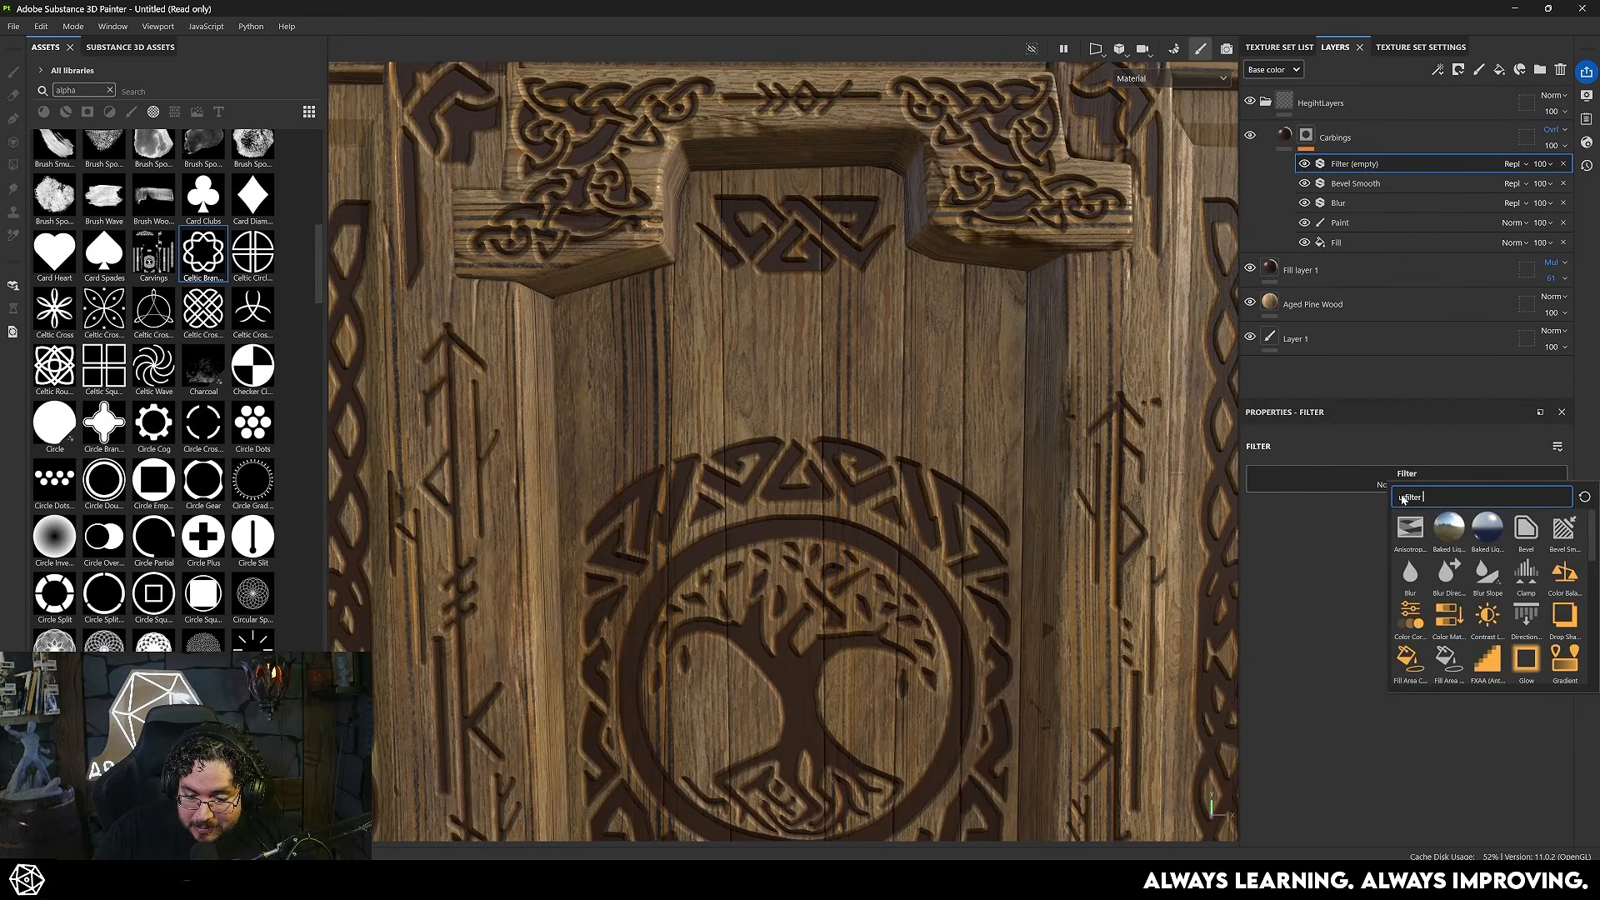
click(1487, 575)
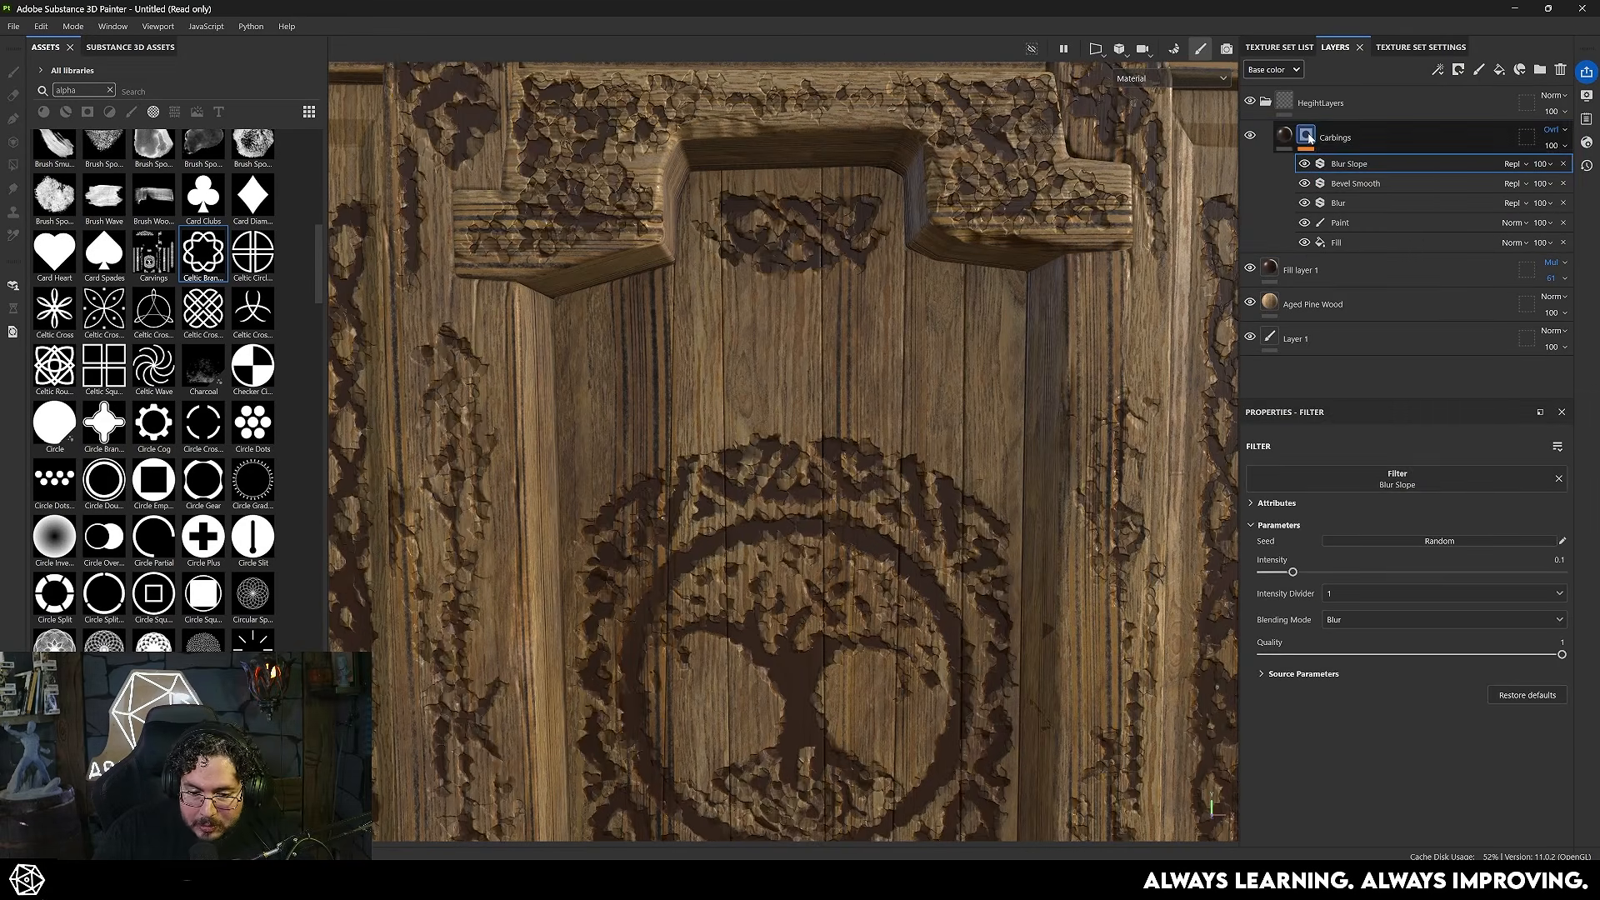
alt+click(1306, 136)
scroll(836, 526, up, 2)
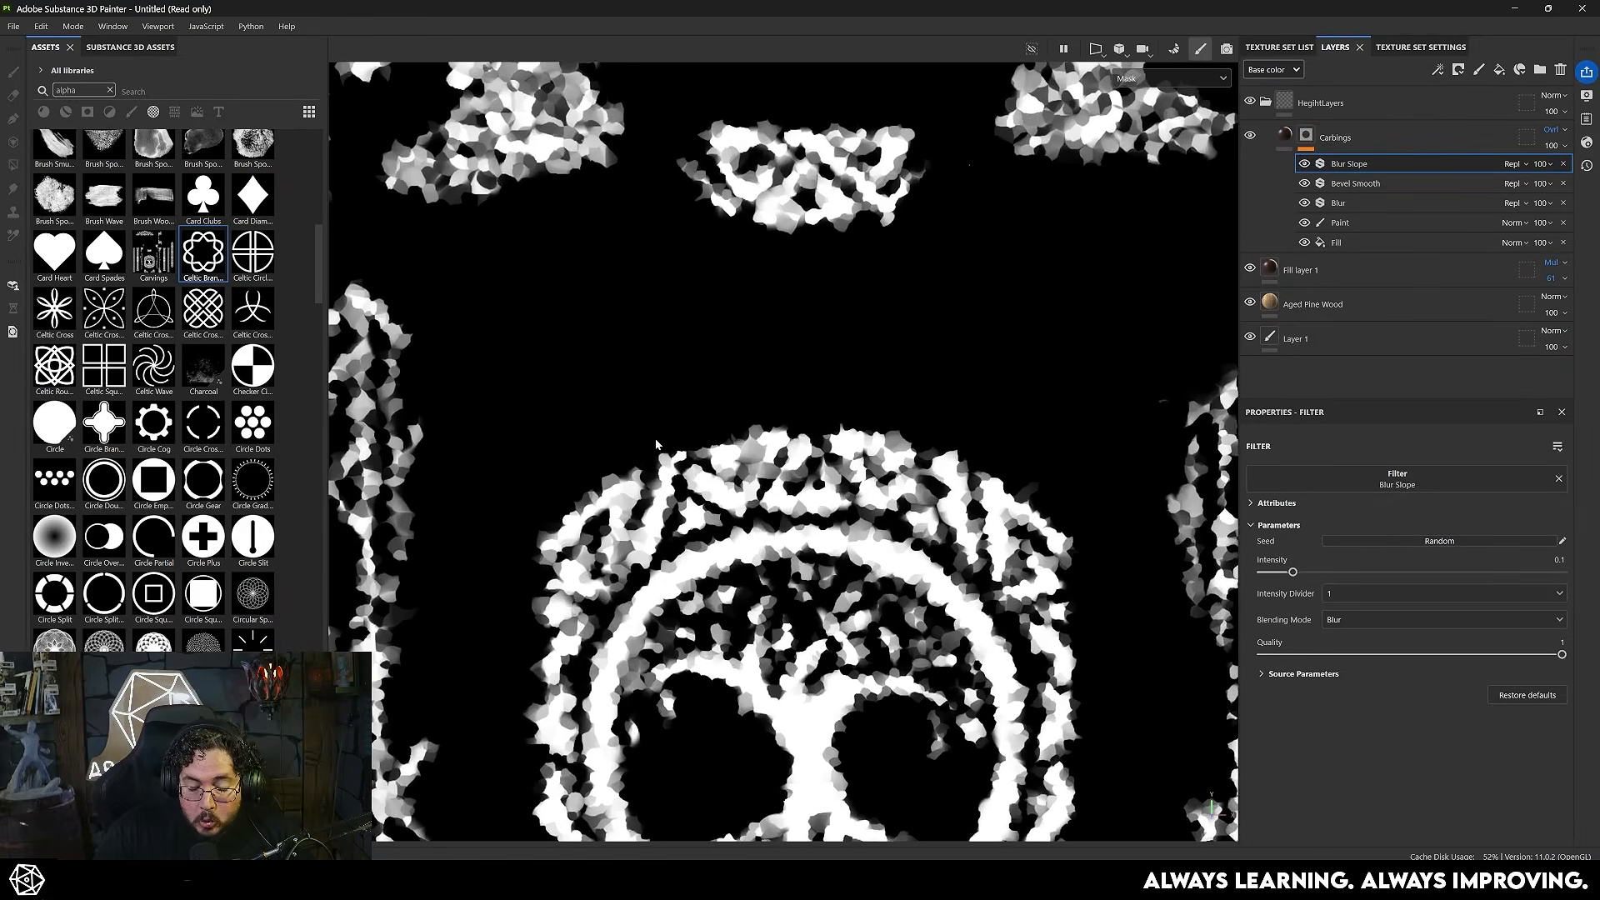
scroll(735, 501, down, 2)
scroll(652, 418, up, 2)
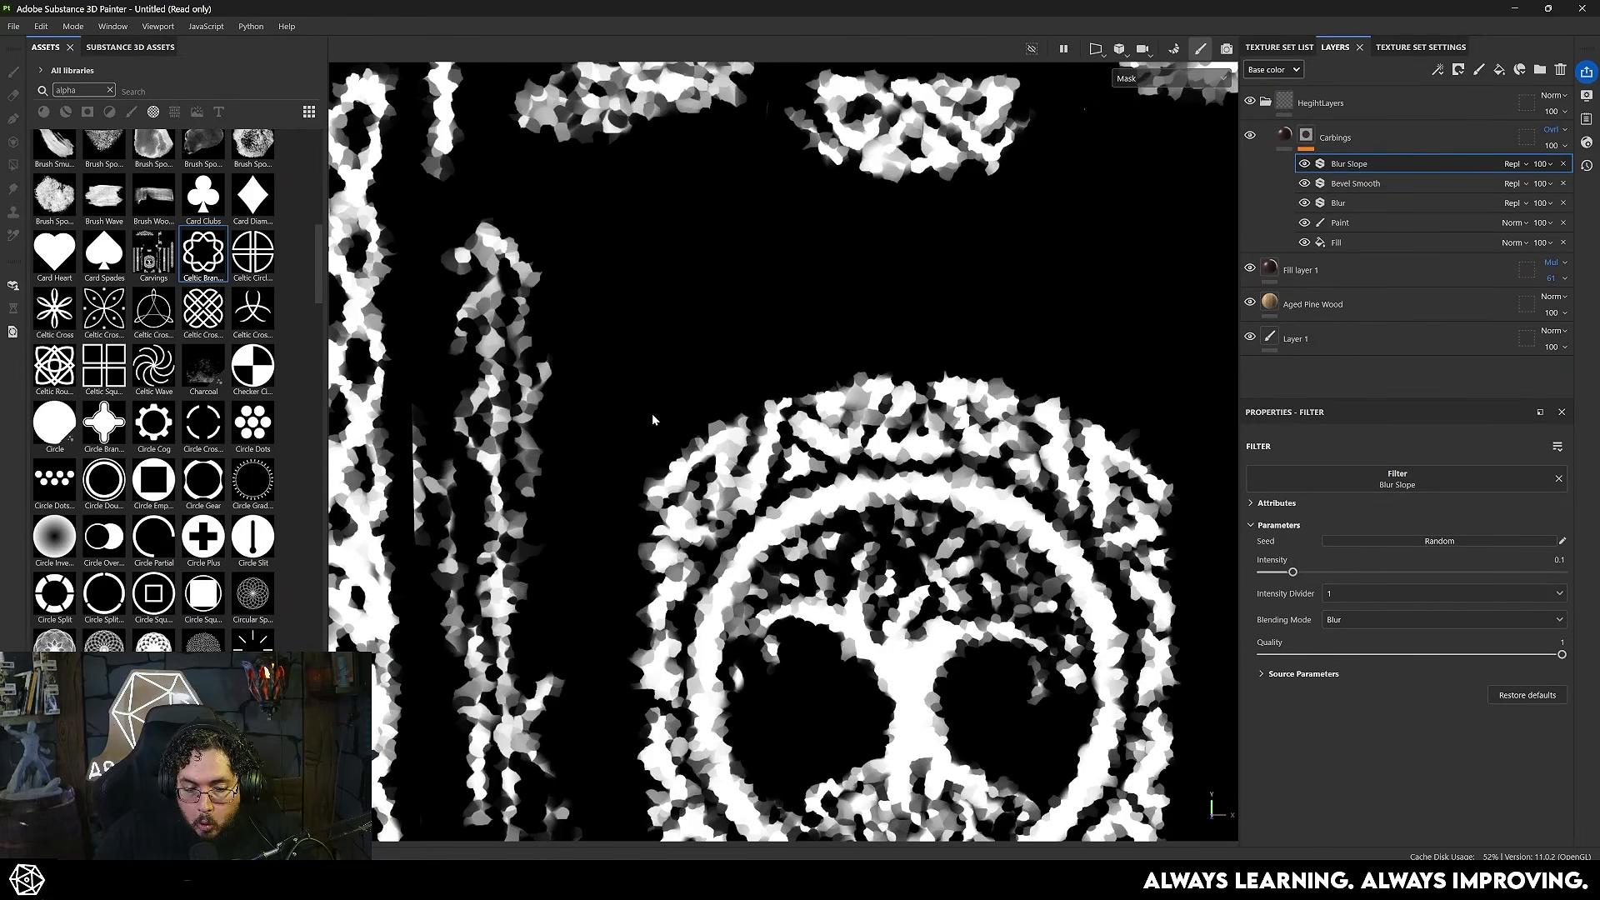
- Set the Blur Slope filter's Intensity Divider to 10
click(1352, 593)
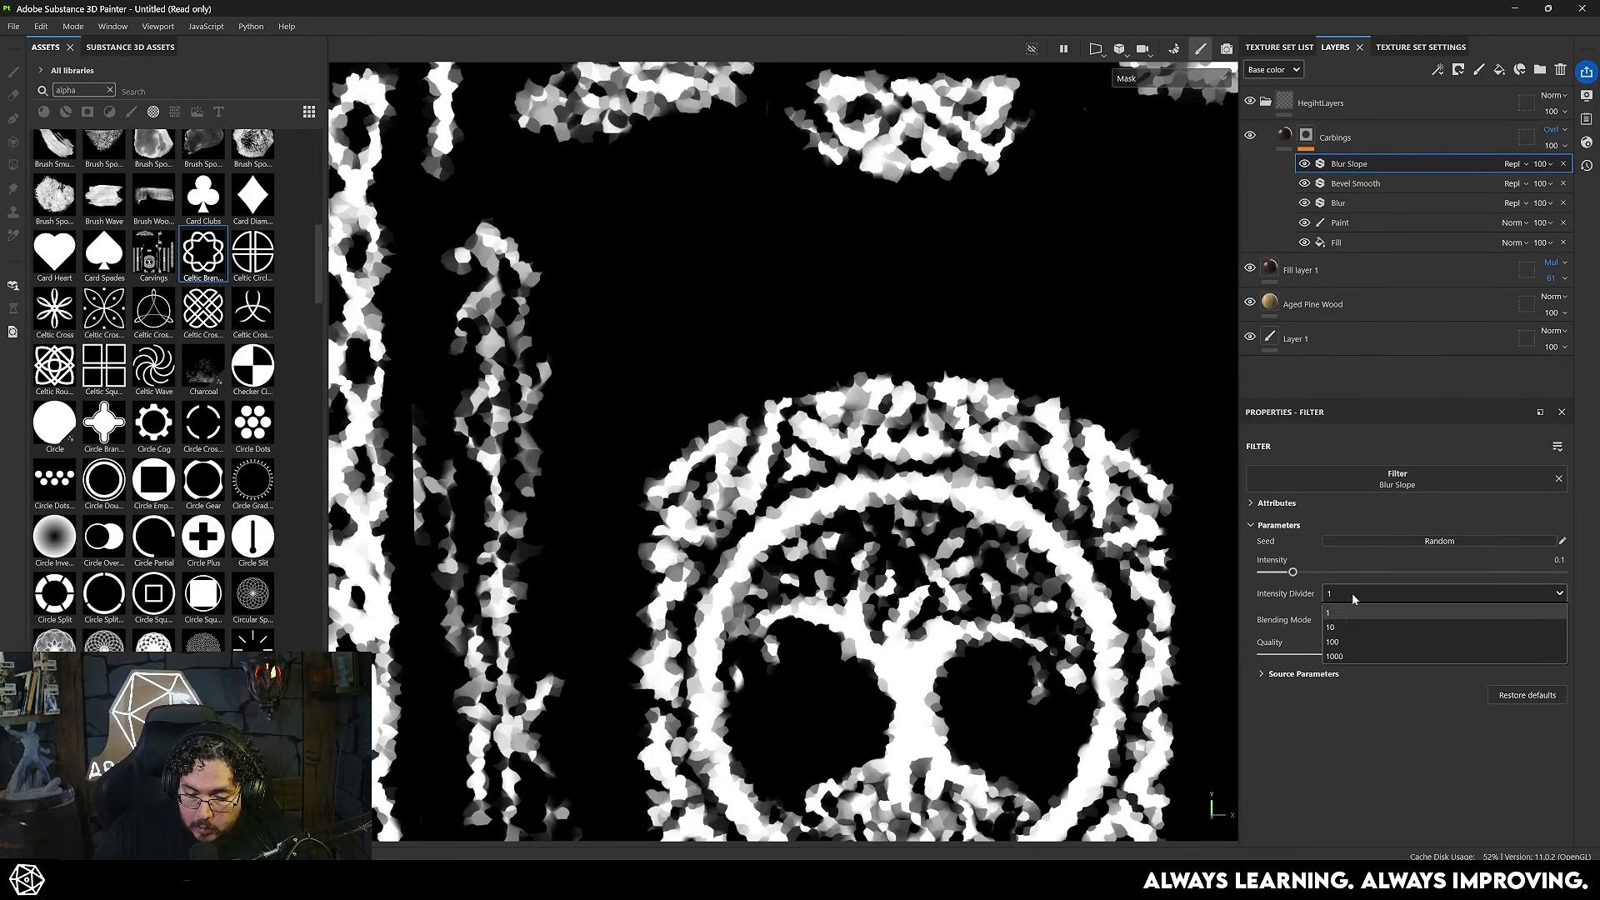
click(1351, 628)
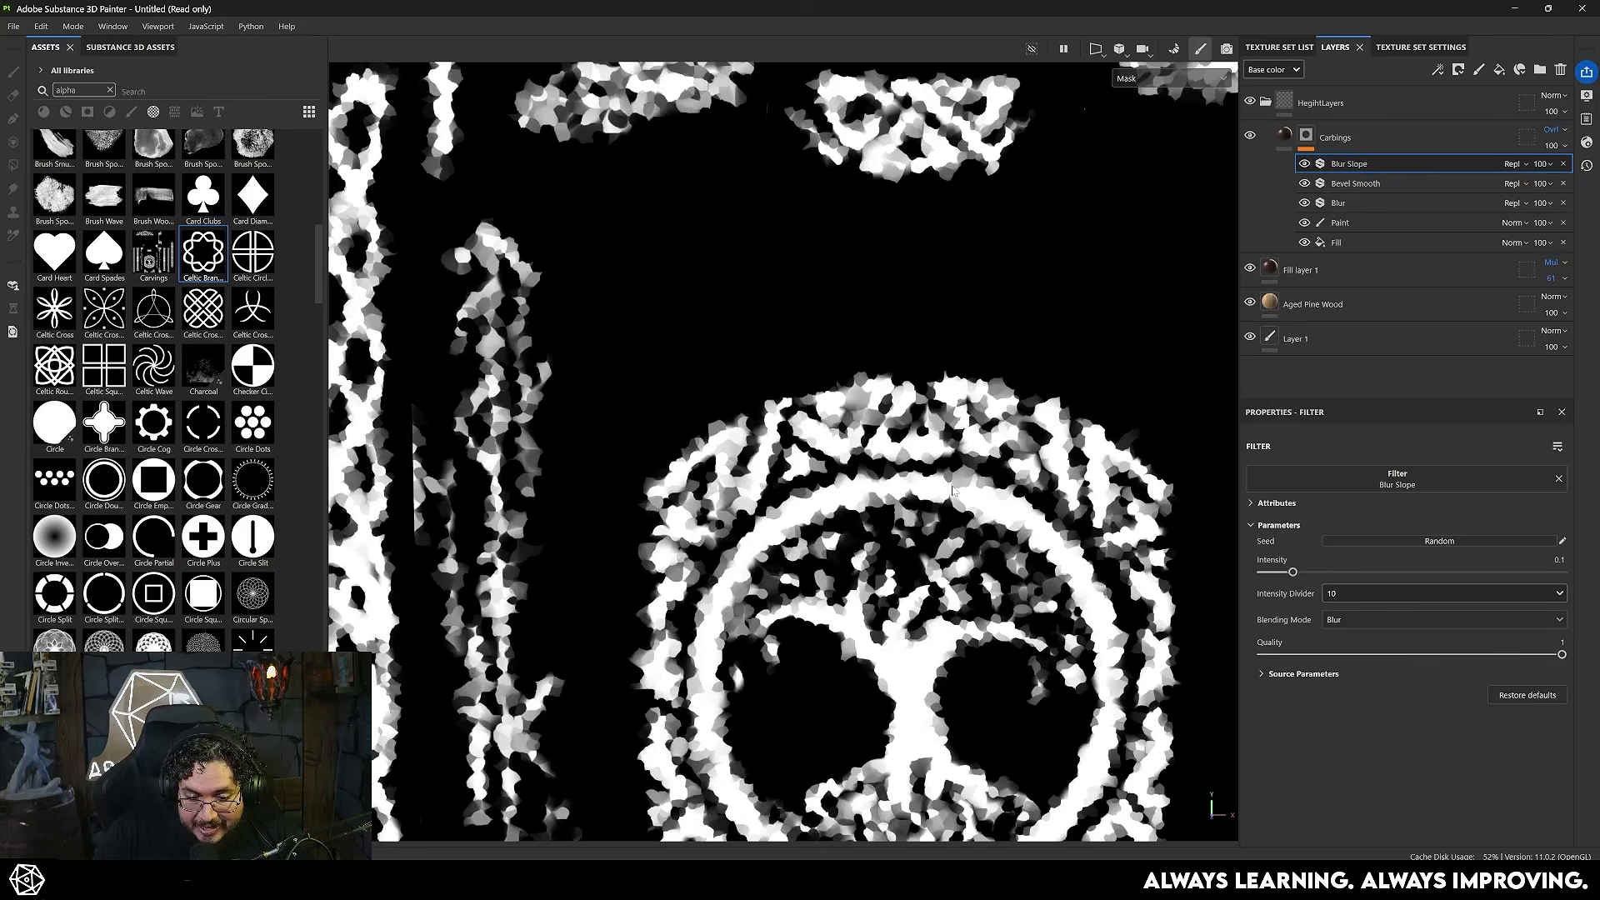
scroll(750, 417, up, 5)
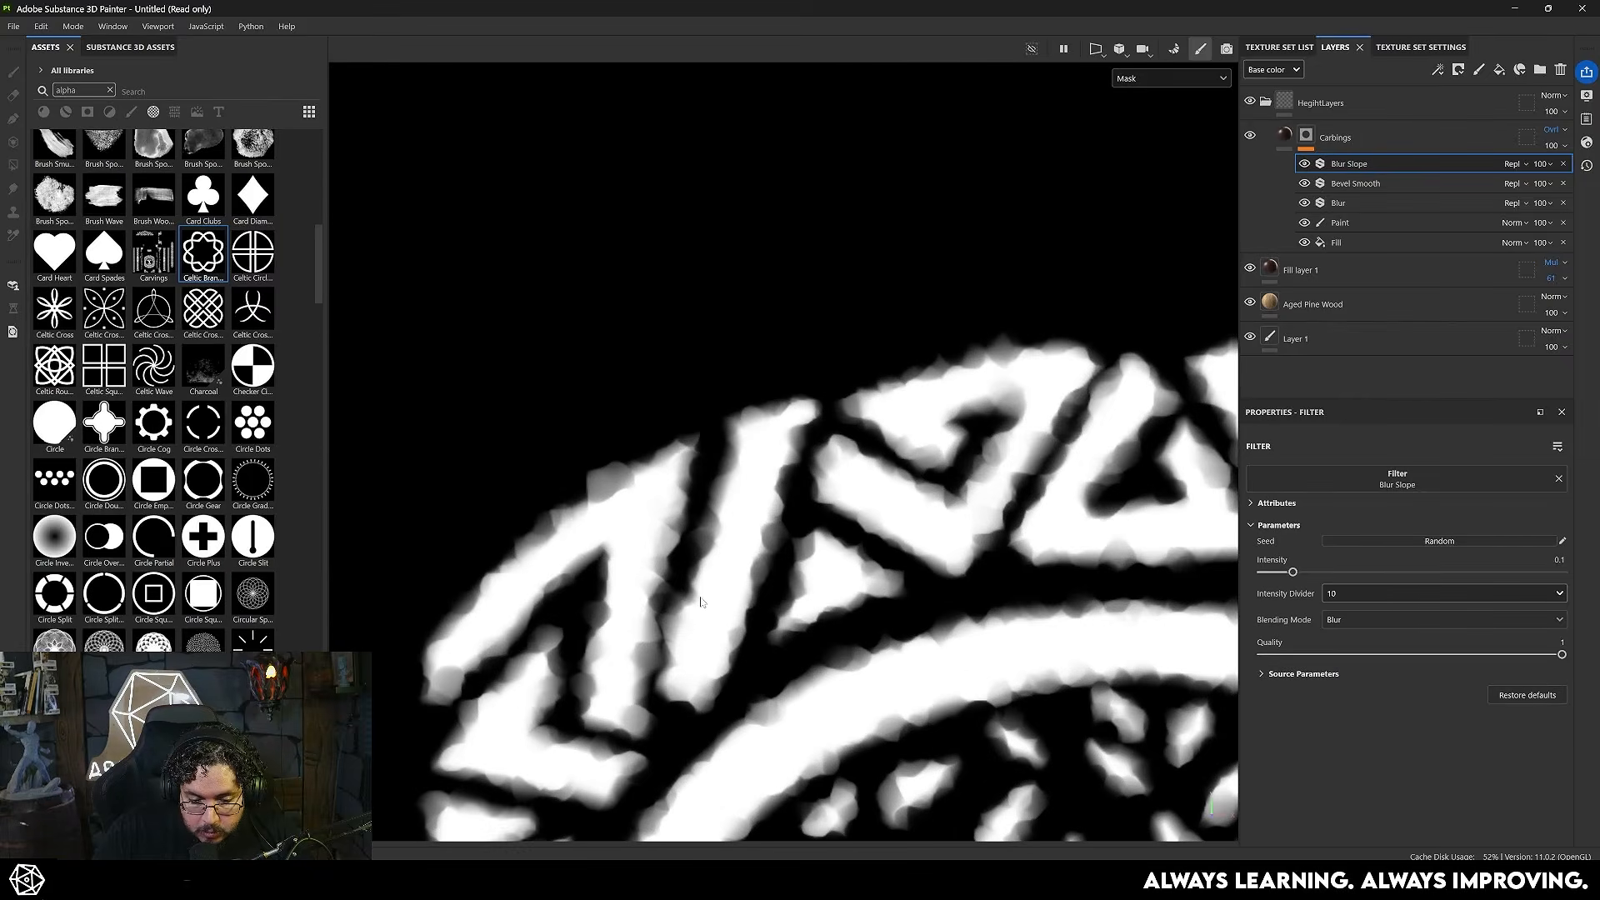
- Compare the Blur Slope filter's blending modes on the mask, set it to Max and return to the material view
click(1352, 619)
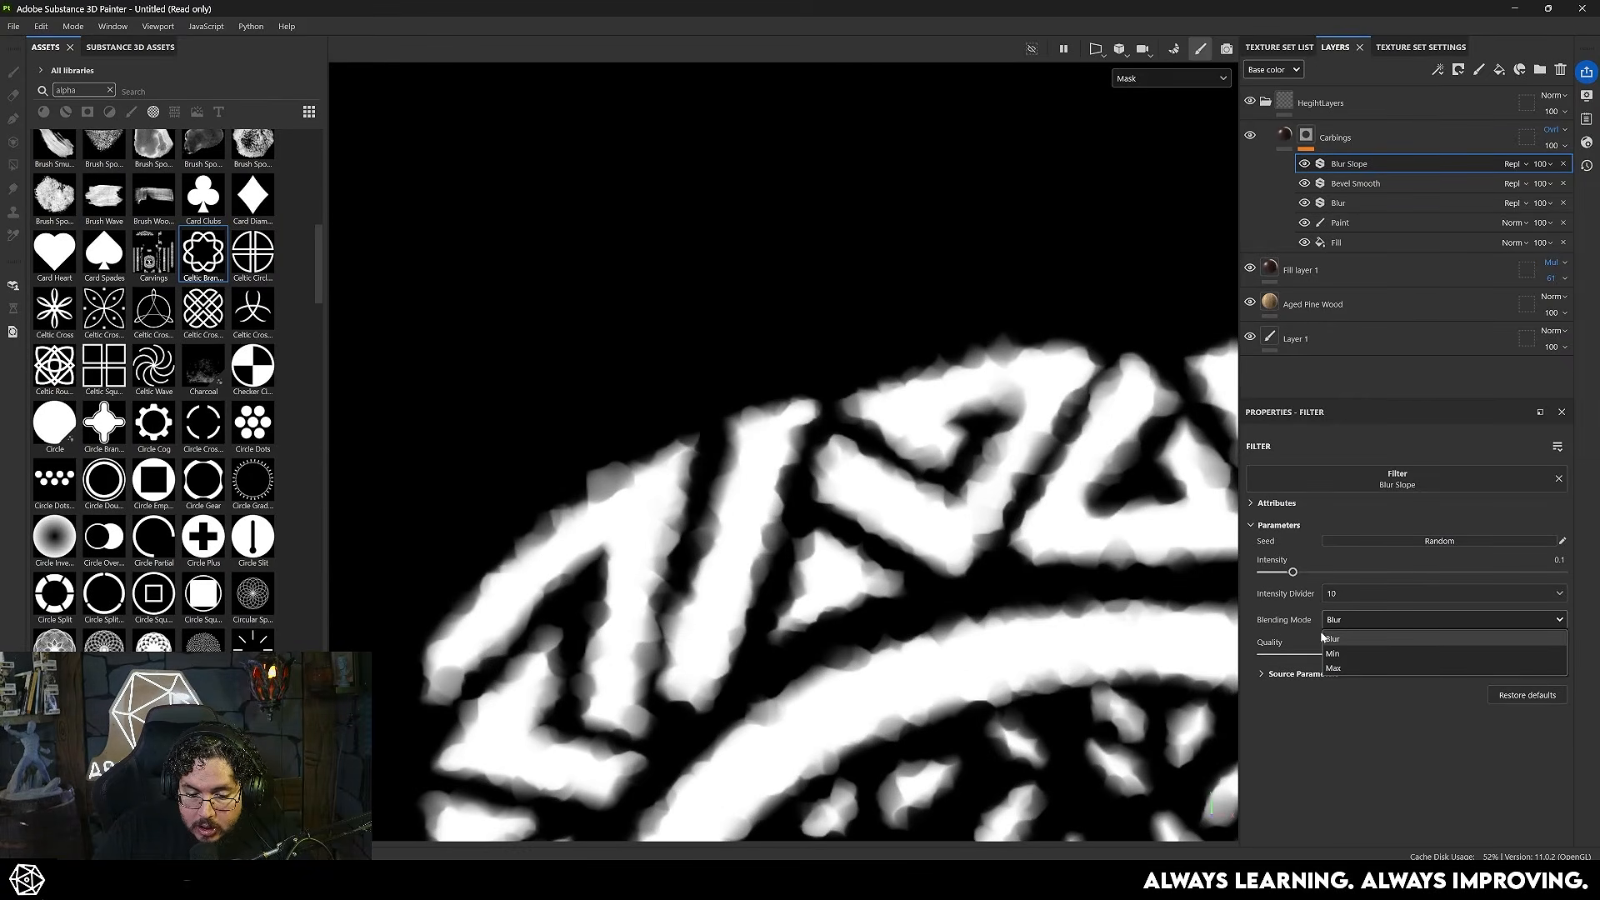
click(1344, 665)
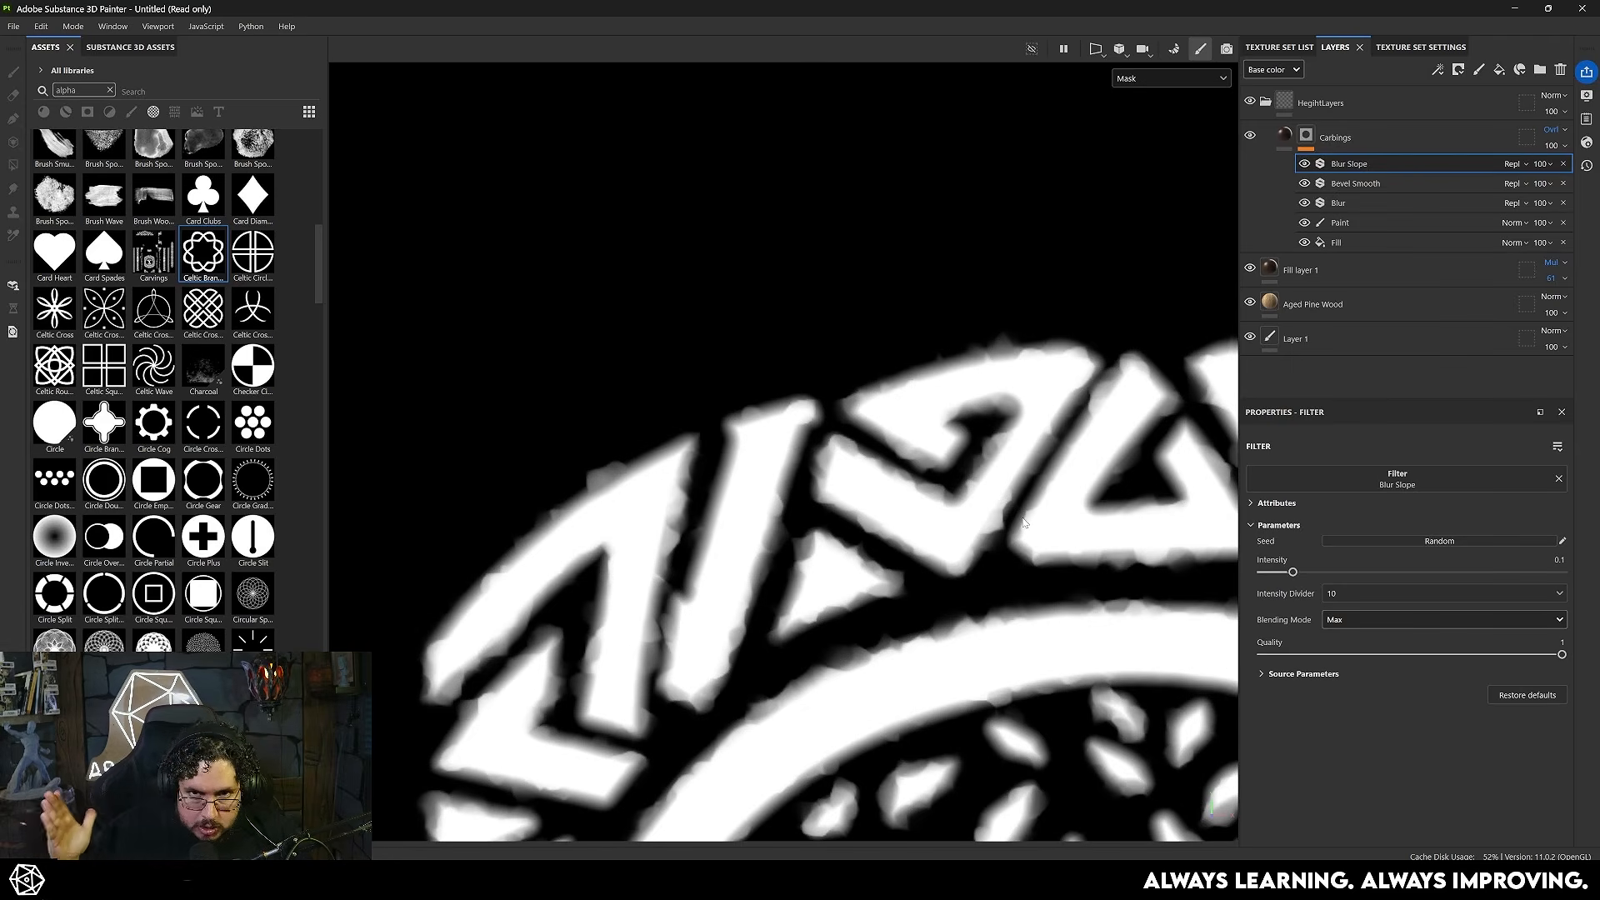
click(1351, 620)
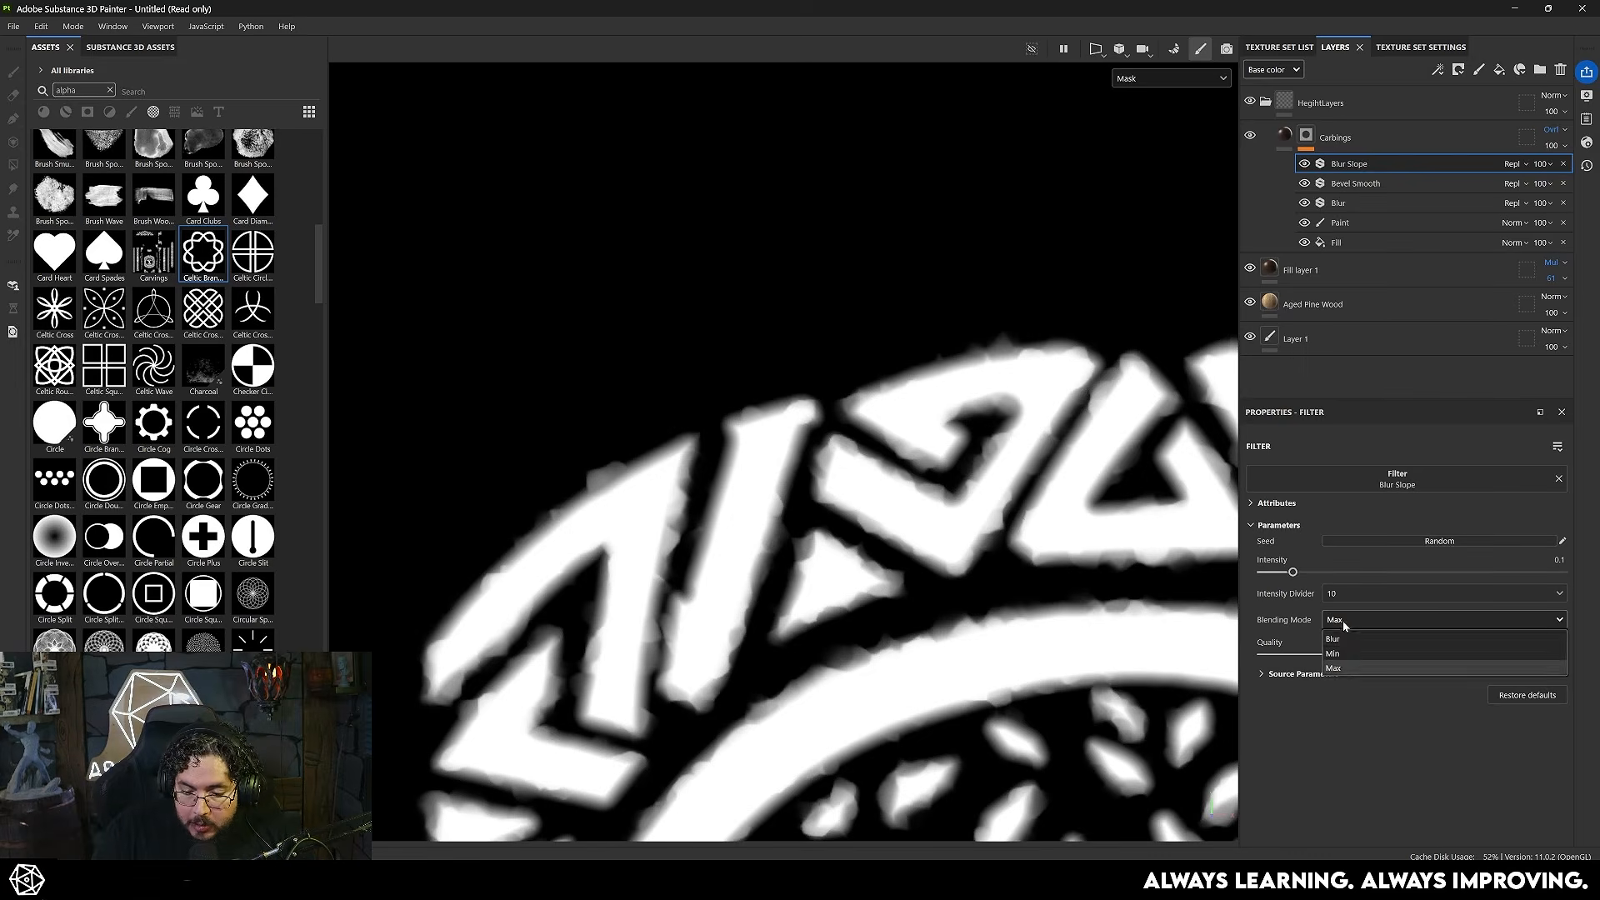
click(1352, 649)
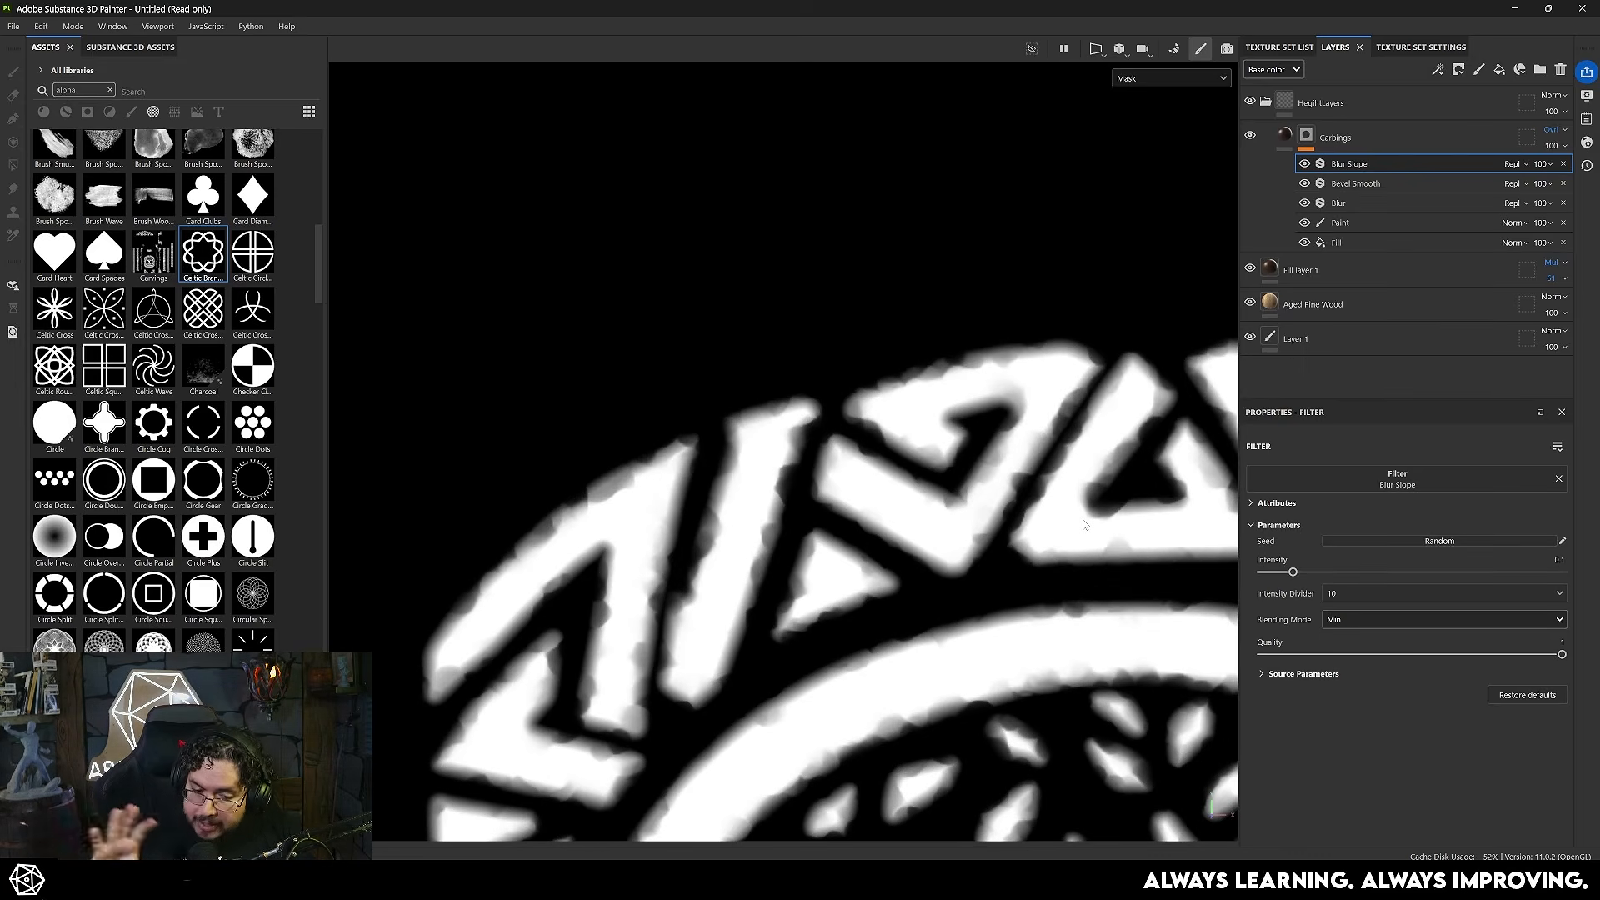
click(1365, 619)
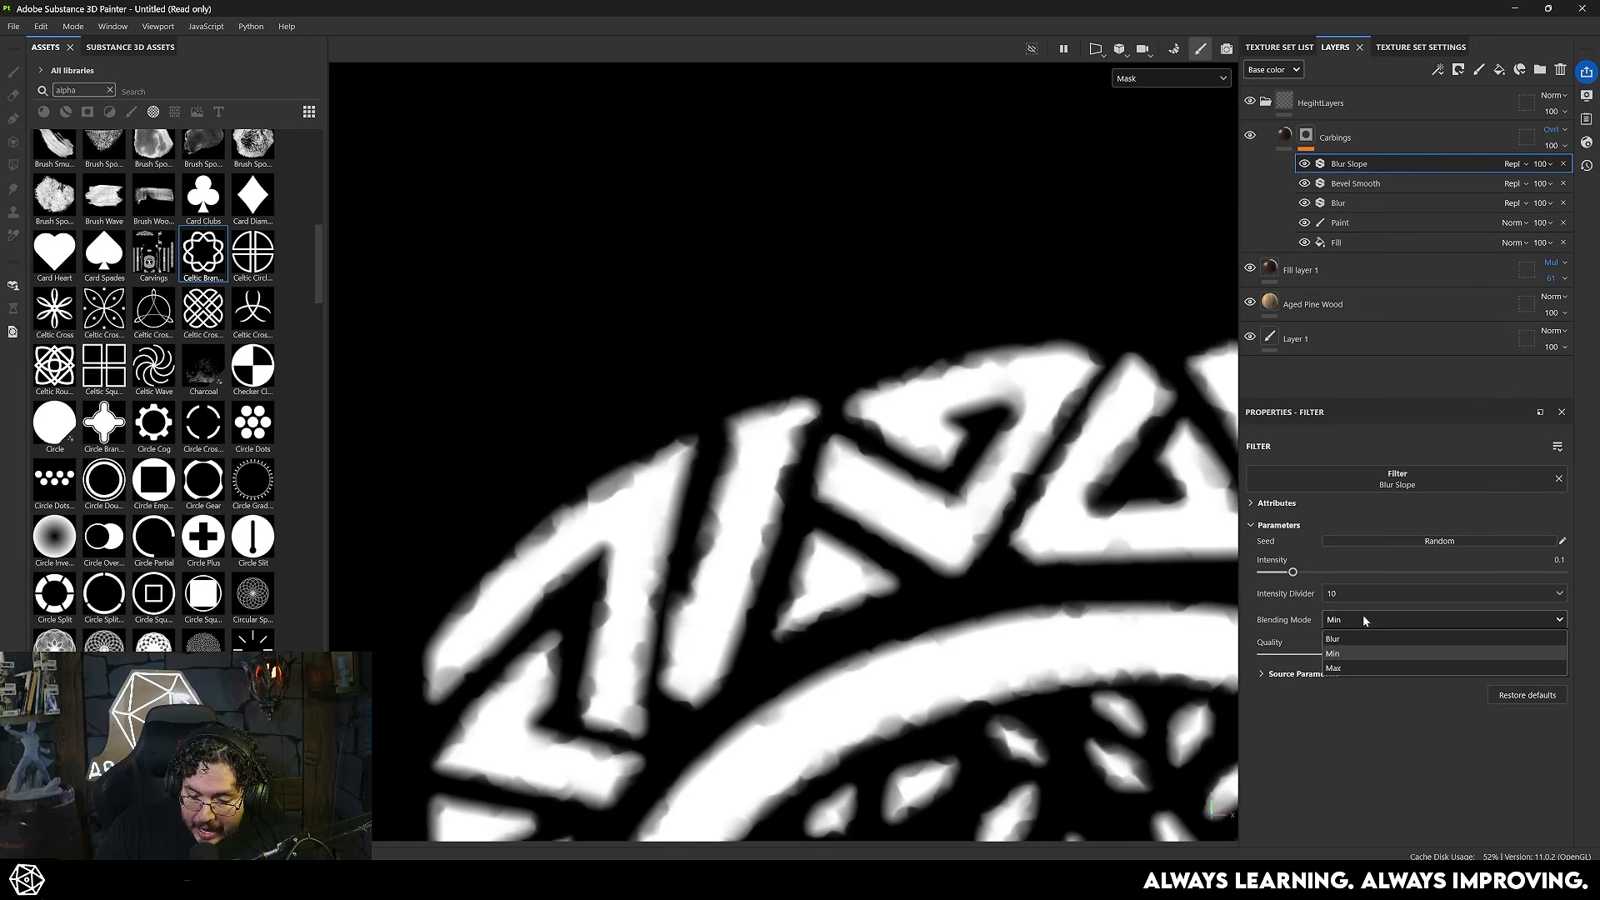
click(1357, 667)
key(m)
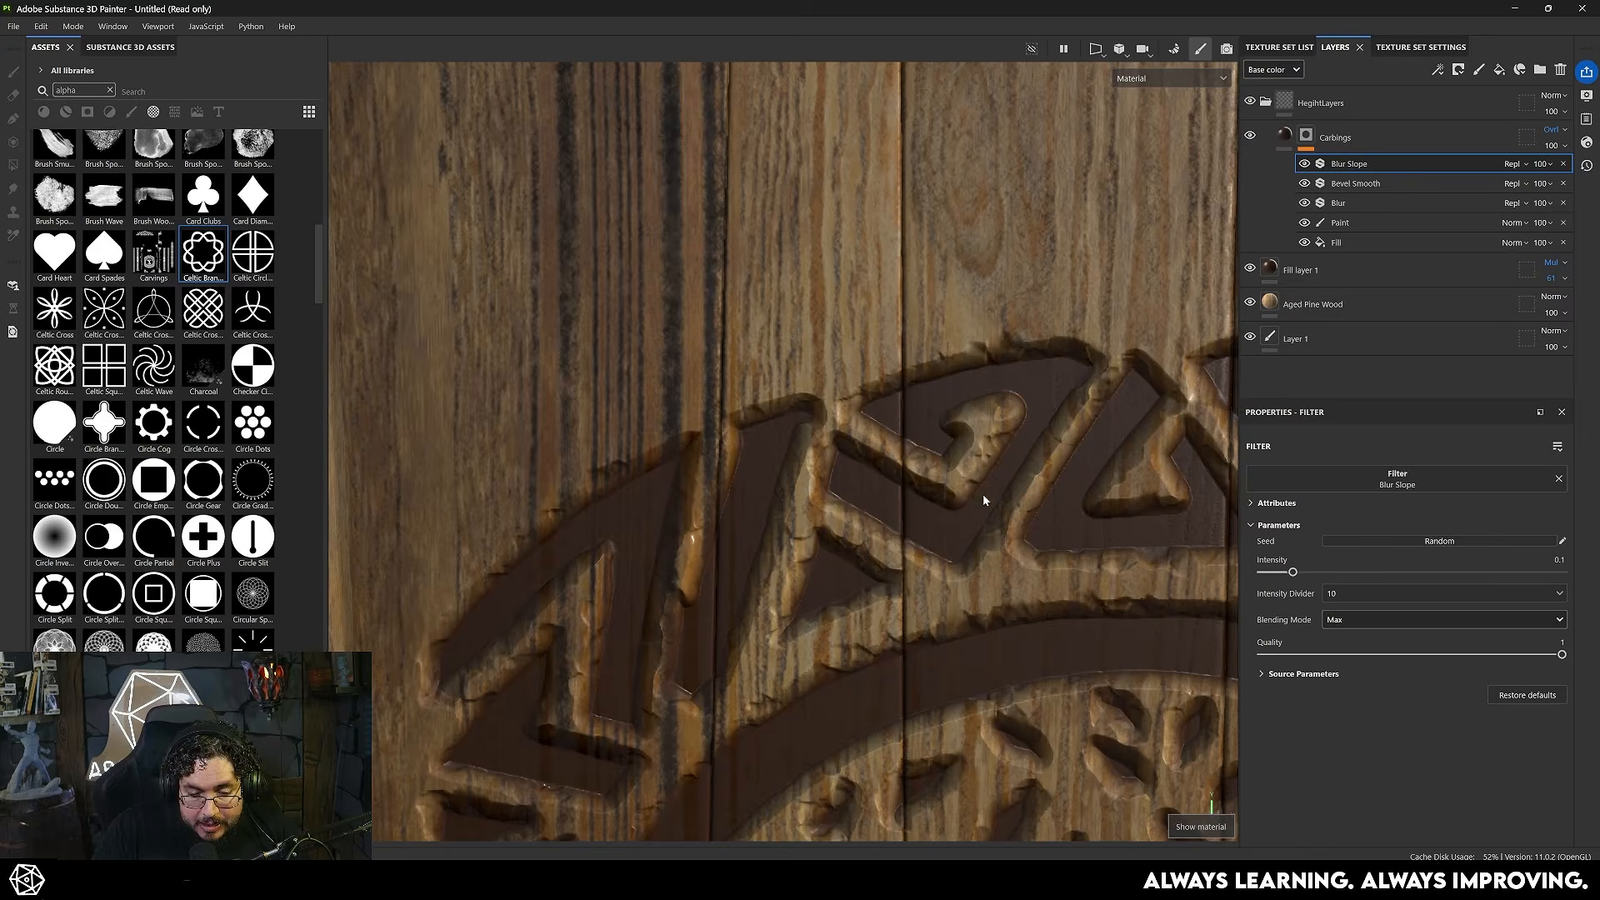
- Examine the roughened carving edges around the tree emblem up close and across the whole door
alt+drag(842, 451, 761, 360)
alt+right_drag(761, 359, 958, 471)
mouse_move(957, 472)
alt+mouse_down()
mouse_move(1012, 521)
mouse_move(977, 495)
alt+mouse_up()
alt+right_drag(977, 495, 842, 408)
alt+drag(941, 484, 875, 454)
alt+right_drag(875, 454, 784, 392)
alt+drag(784, 392, 871, 565)
alt+right_drag(871, 564, 808, 508)
alt+drag(809, 508, 775, 517)
alt+right_drag(776, 516, 812, 517)
alt+drag(813, 516, 1058, 625)
alt+right_drag(1058, 625, 1275, 817)
click(720, 321)
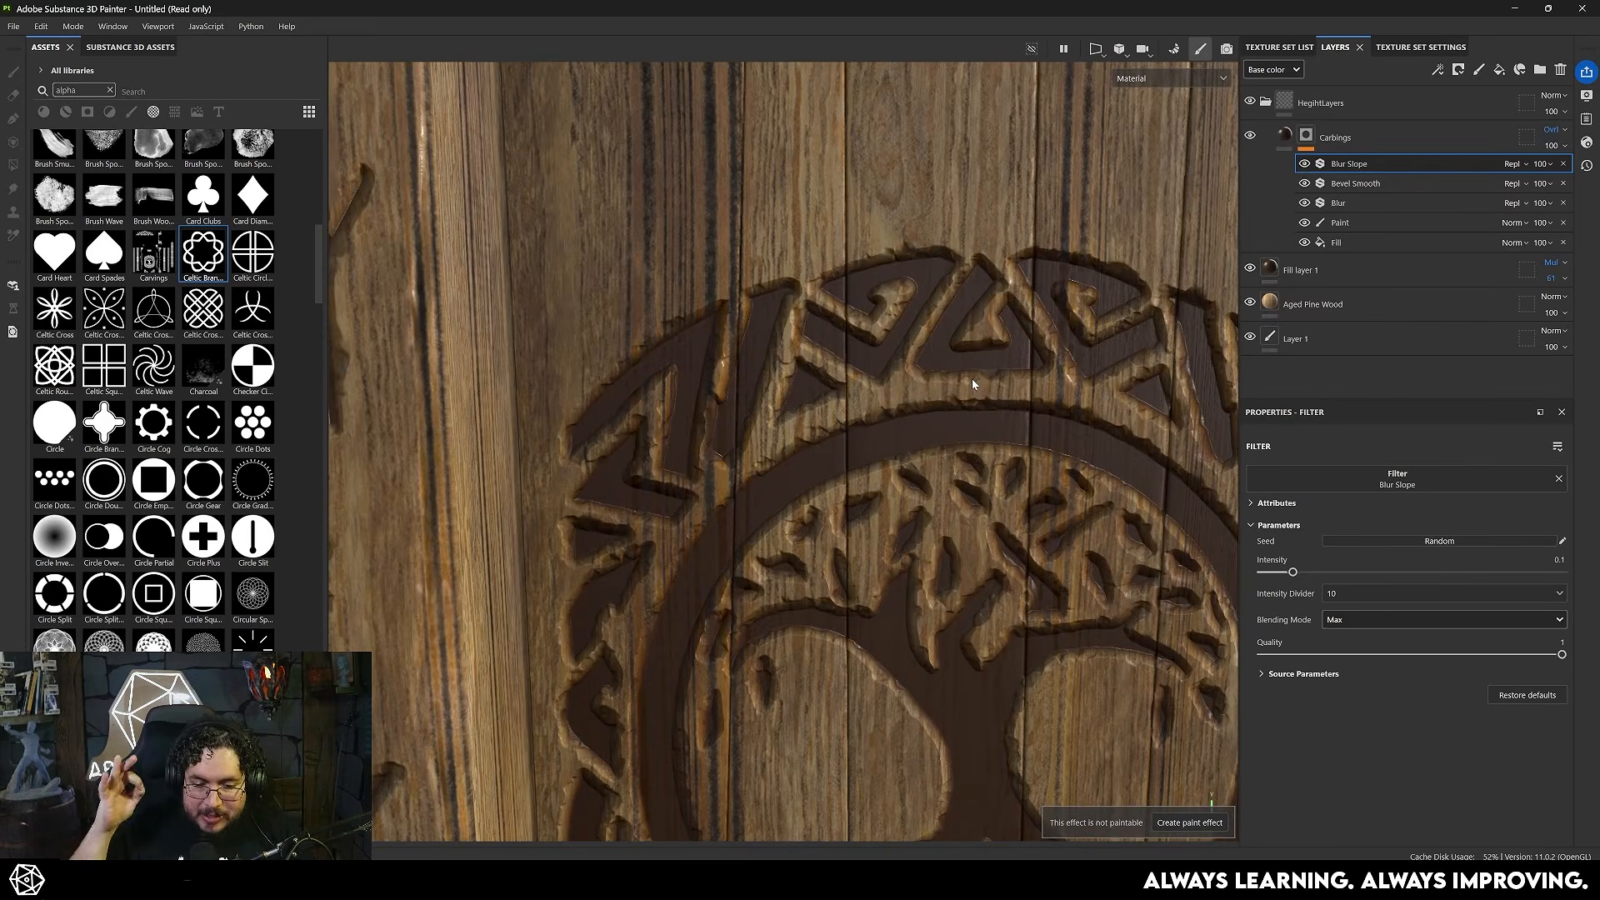
alt+right_drag(1028, 428, 1036, 492)
mouse_move(1036, 492)
alt+mouse_down()
mouse_move(1088, 523)
mouse_move(831, 846)
alt+mouse_up()
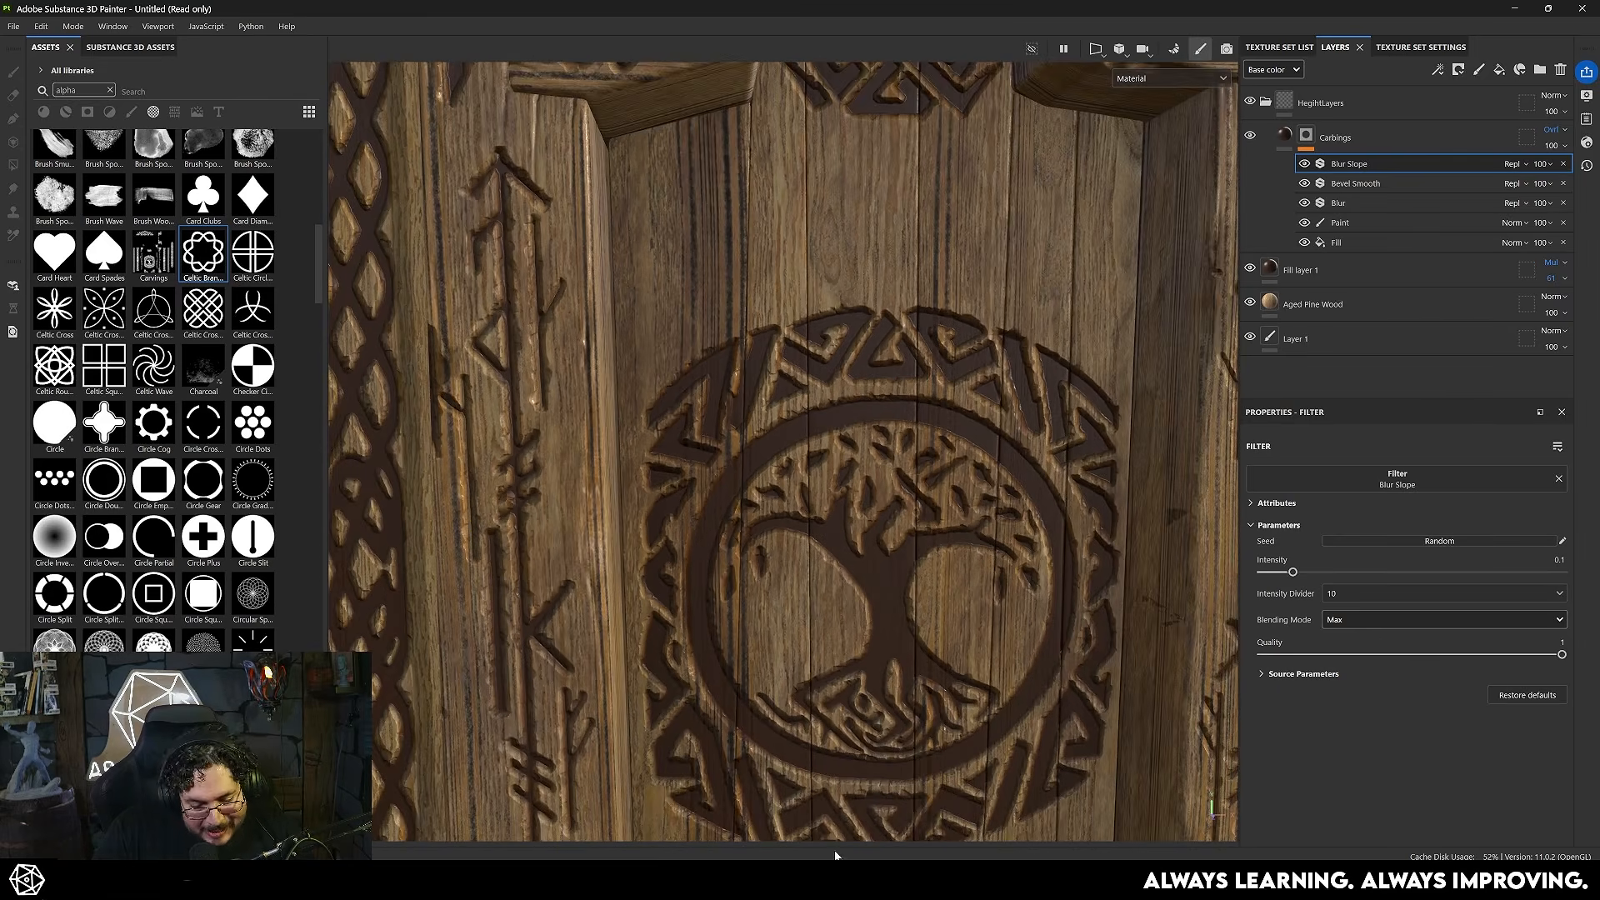
alt+right_drag(925, 586, 737, 493)
alt+drag(737, 493, 850, 459)
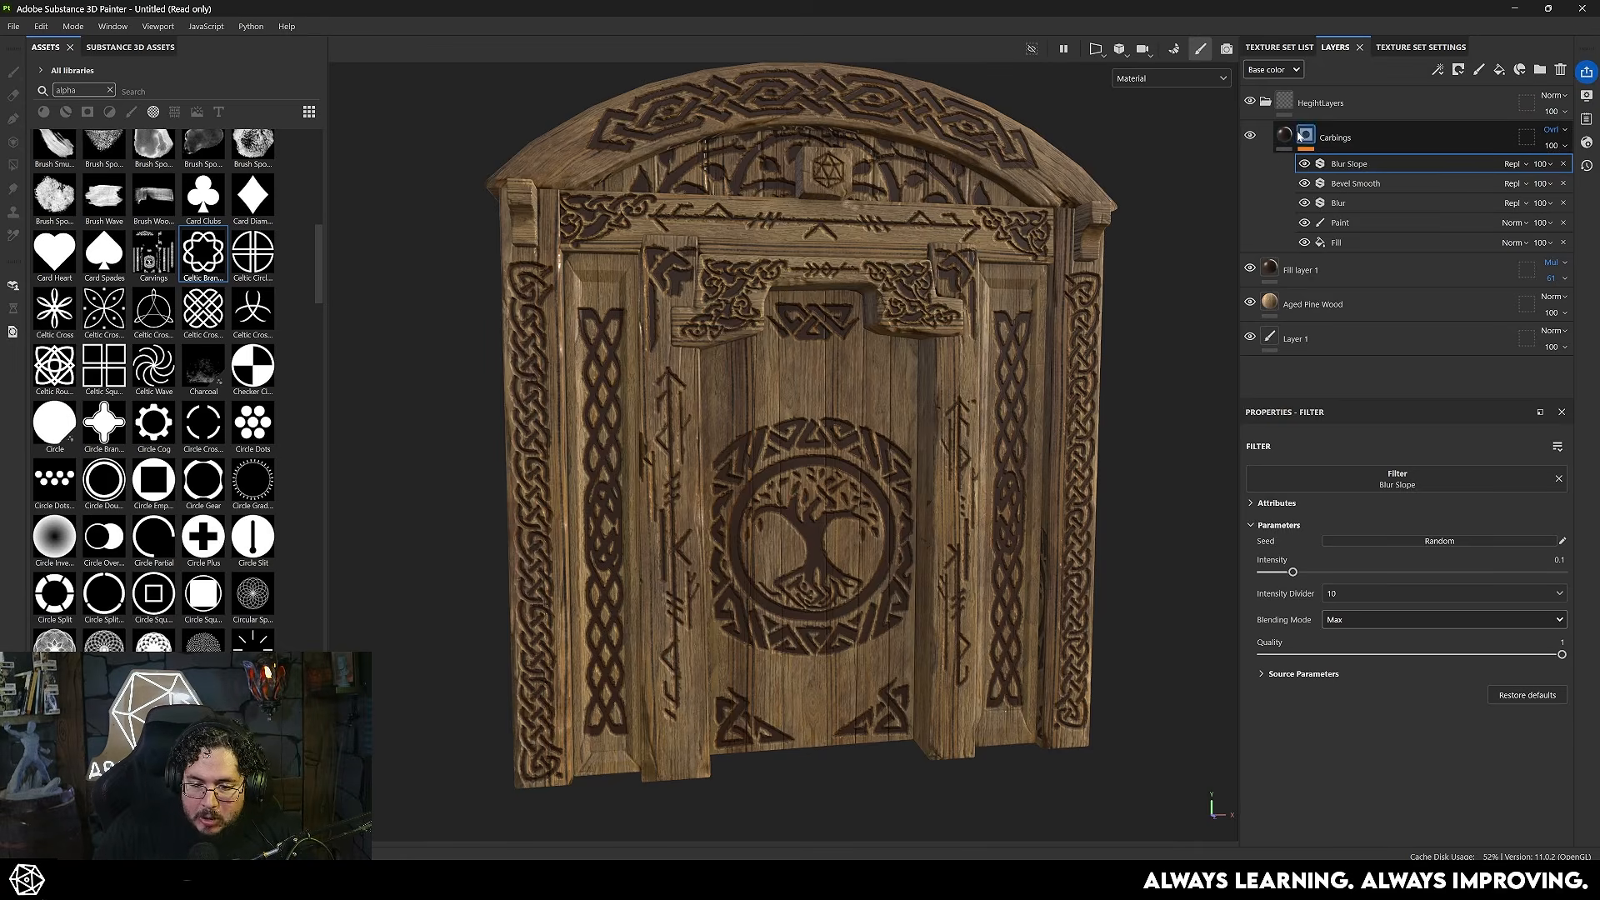
- Set the Carbings layer's opacity to 83
click(1548, 163)
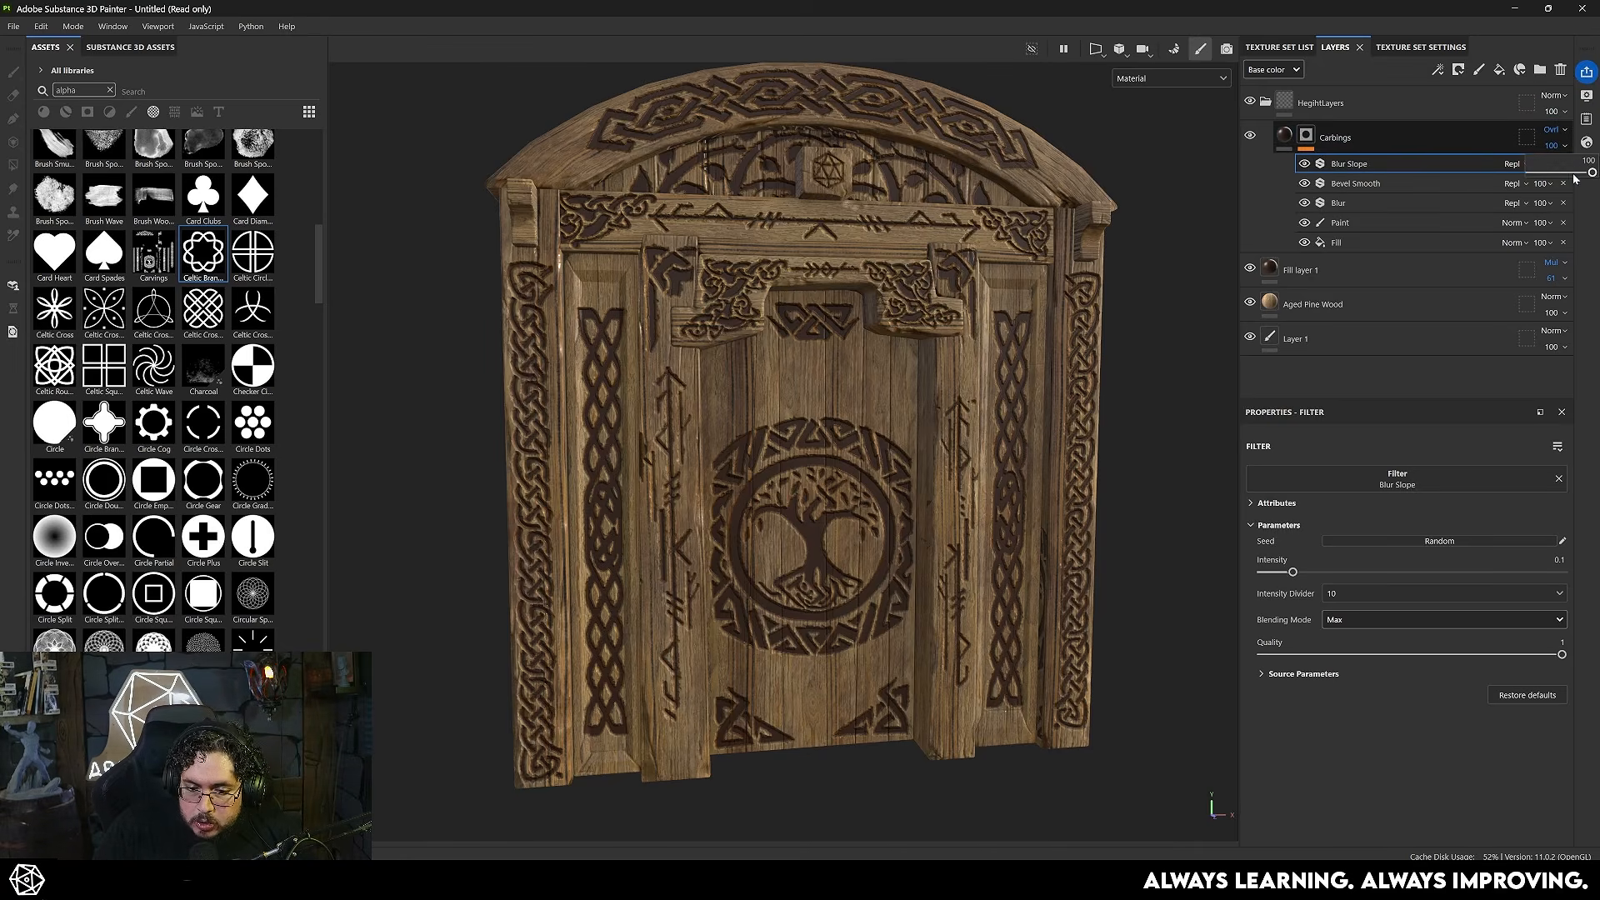
drag(1592, 173, 1561, 173)
drag(1561, 173, 1582, 172)
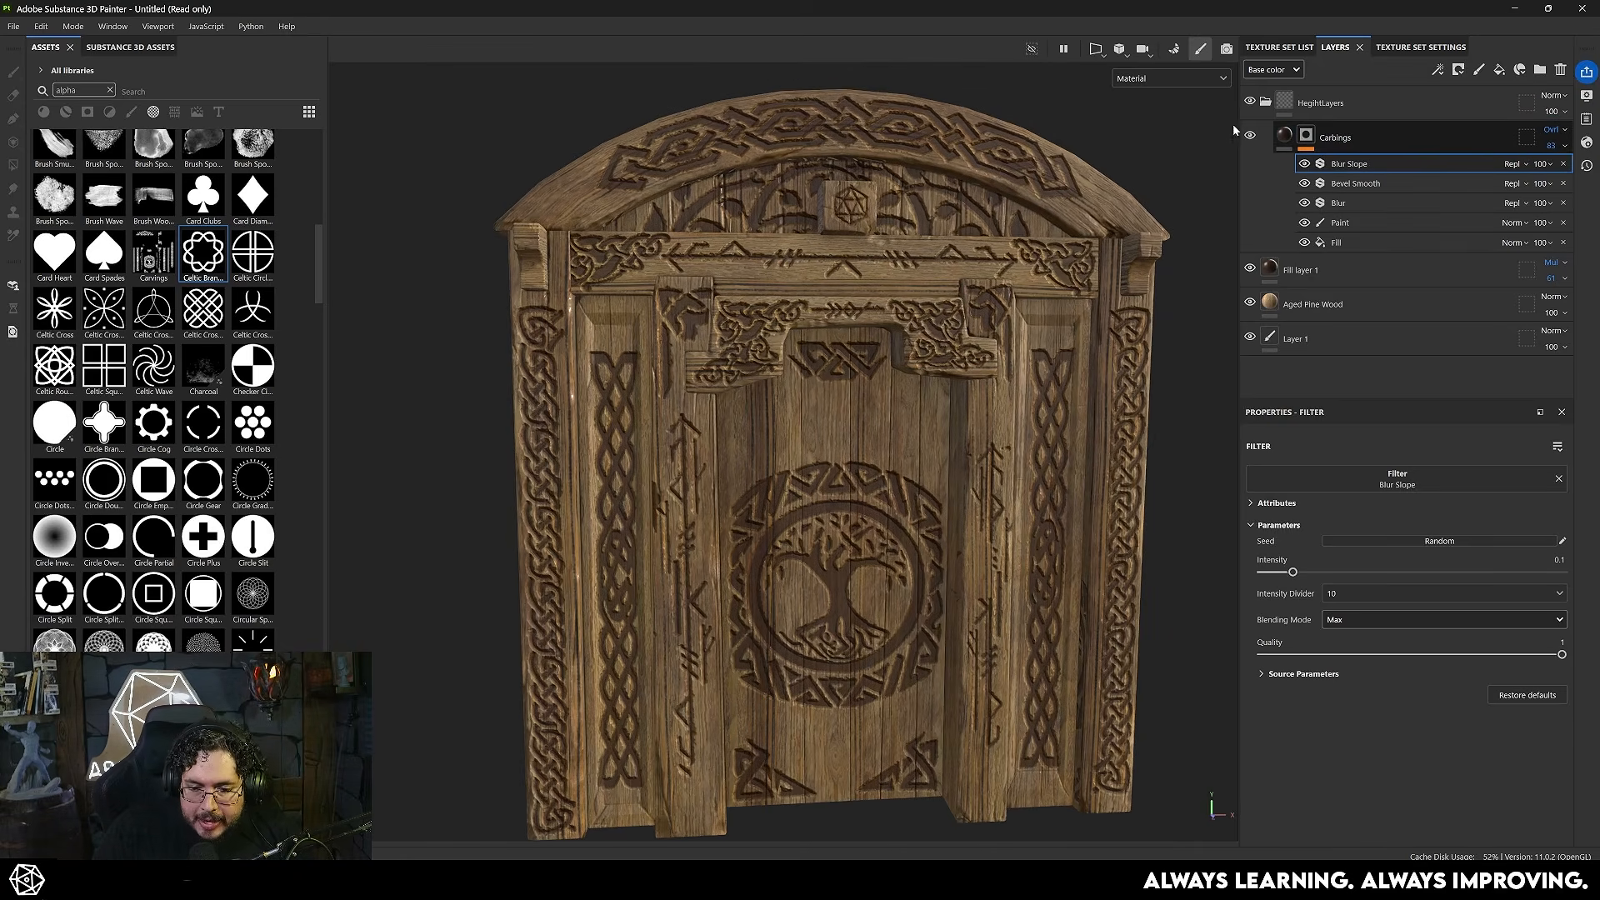
- Search Substance 3D Assets for dirt and add the Loose Dirt Scrambled material at the top of the layer stack
click(1265, 103)
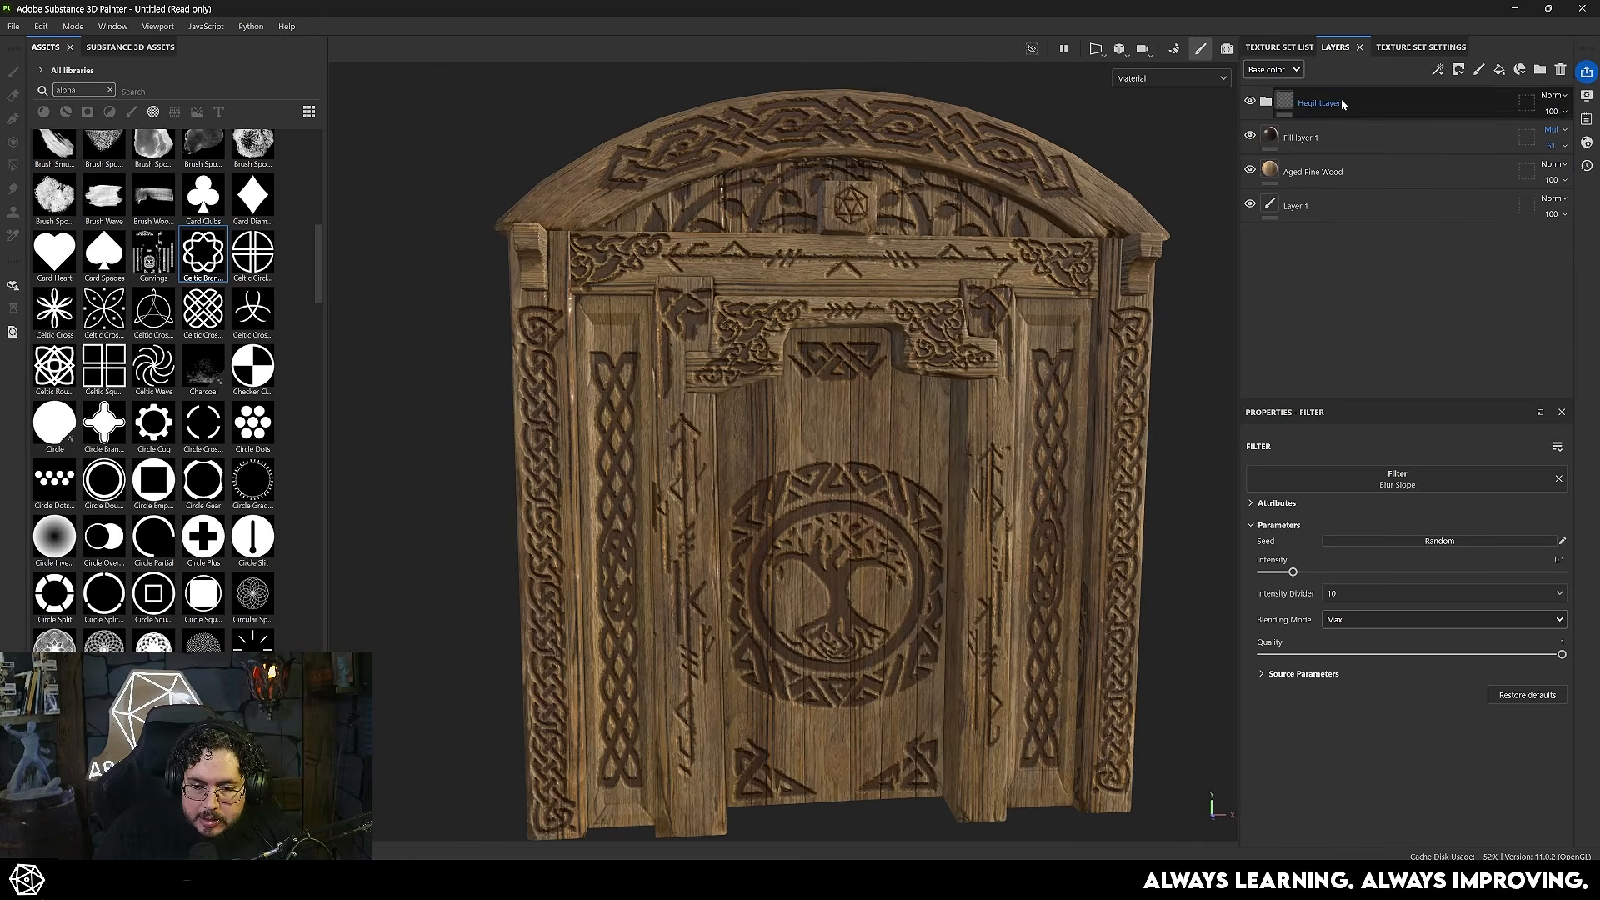
click(1499, 72)
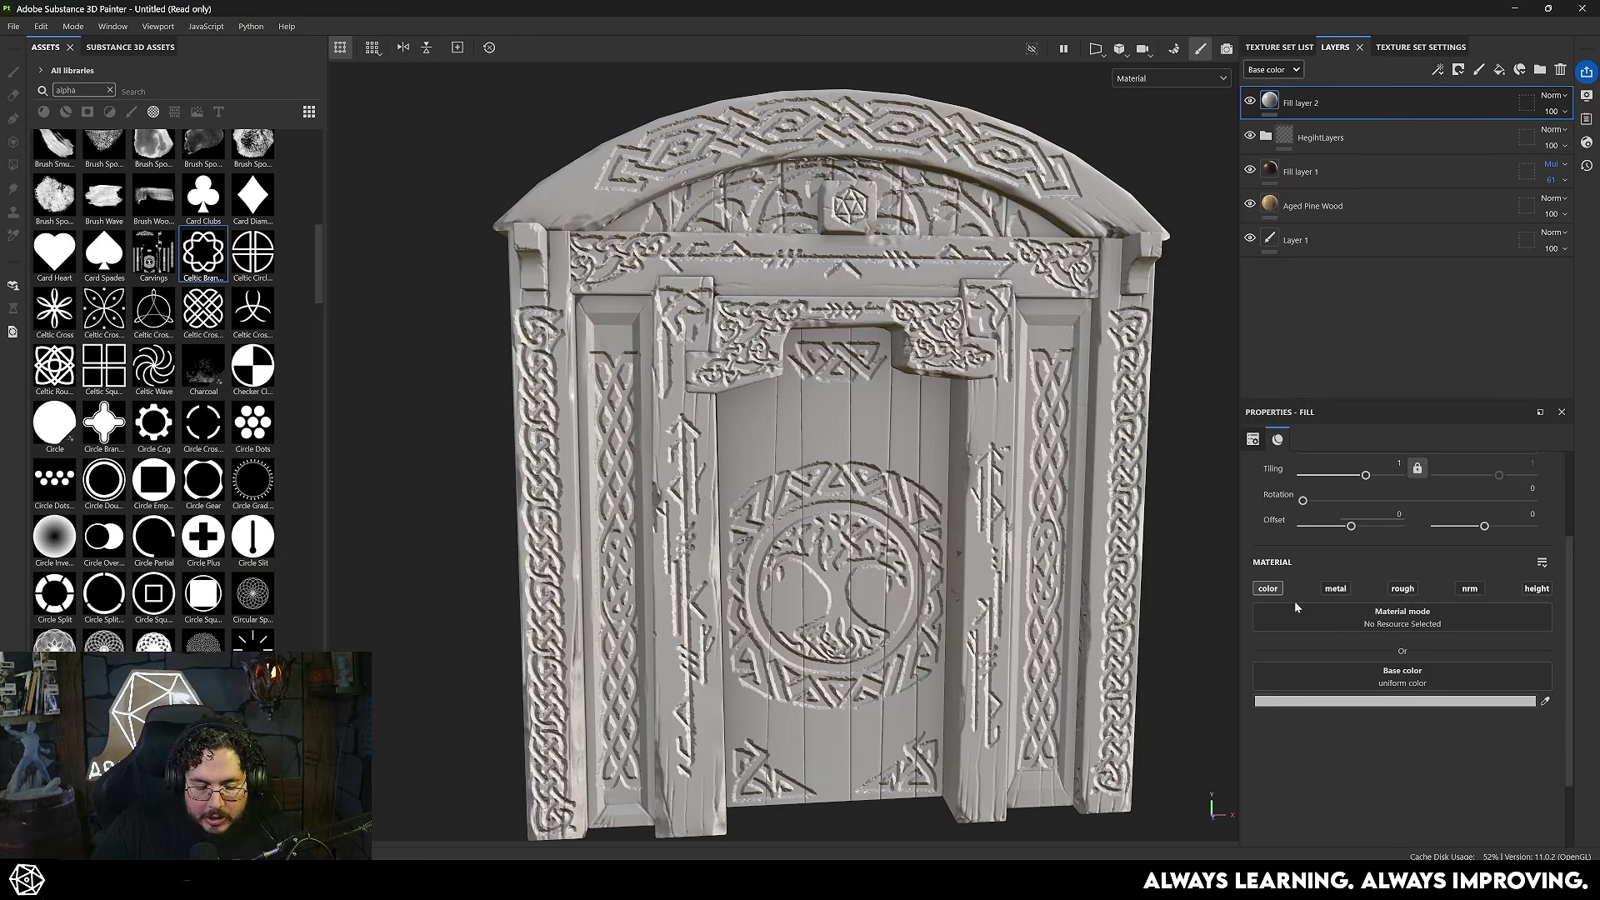
click(144, 154)
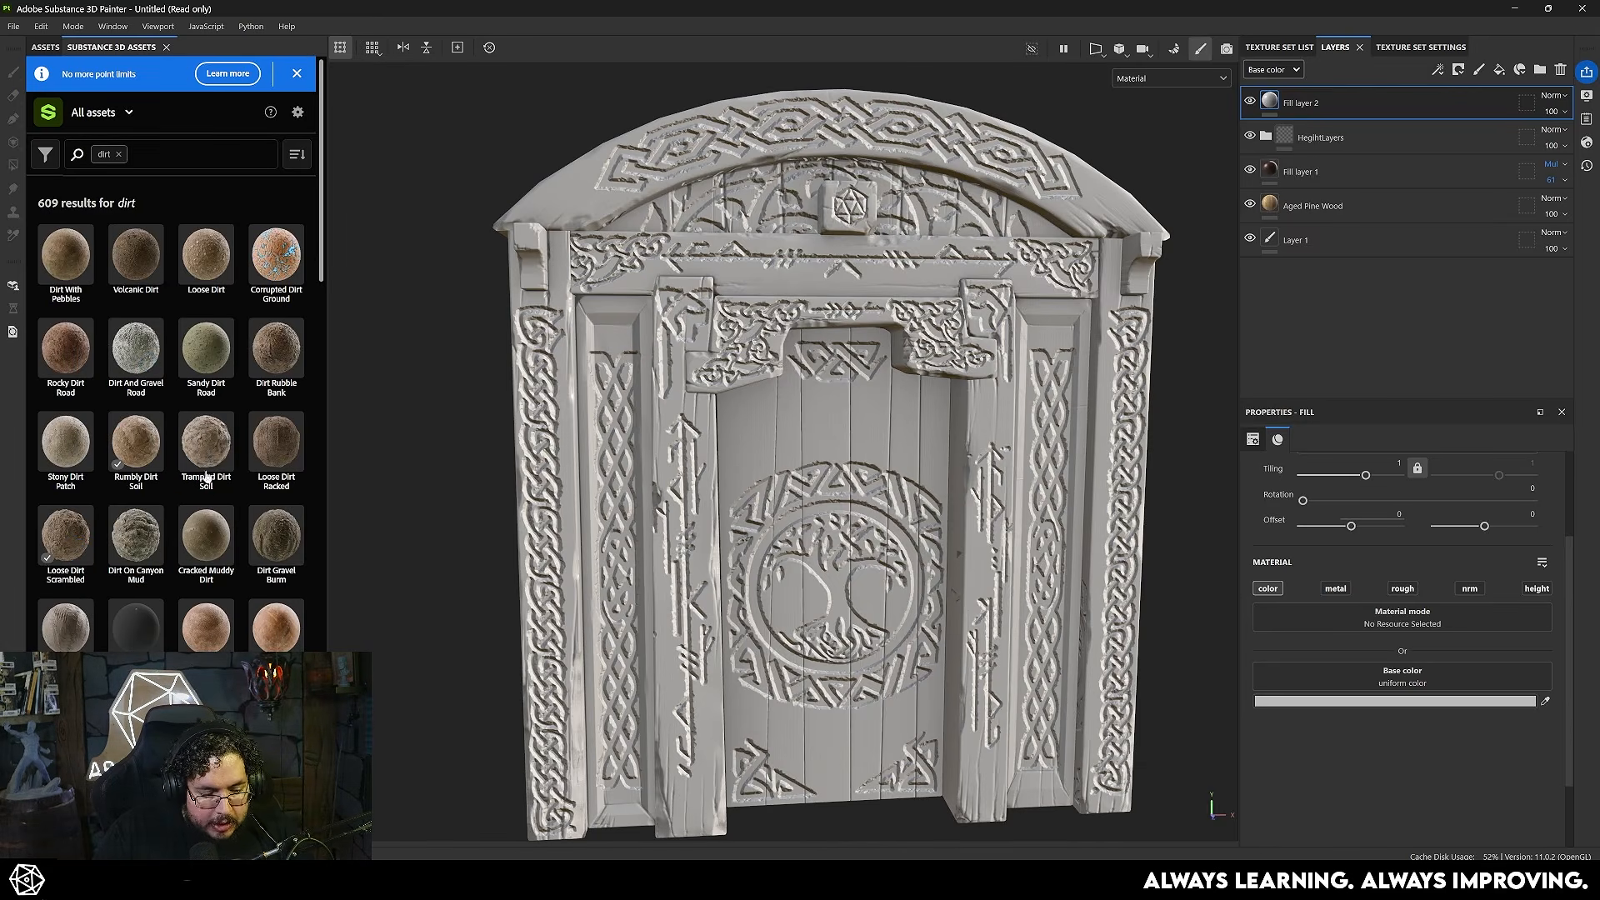
drag(261, 375, 1353, 90)
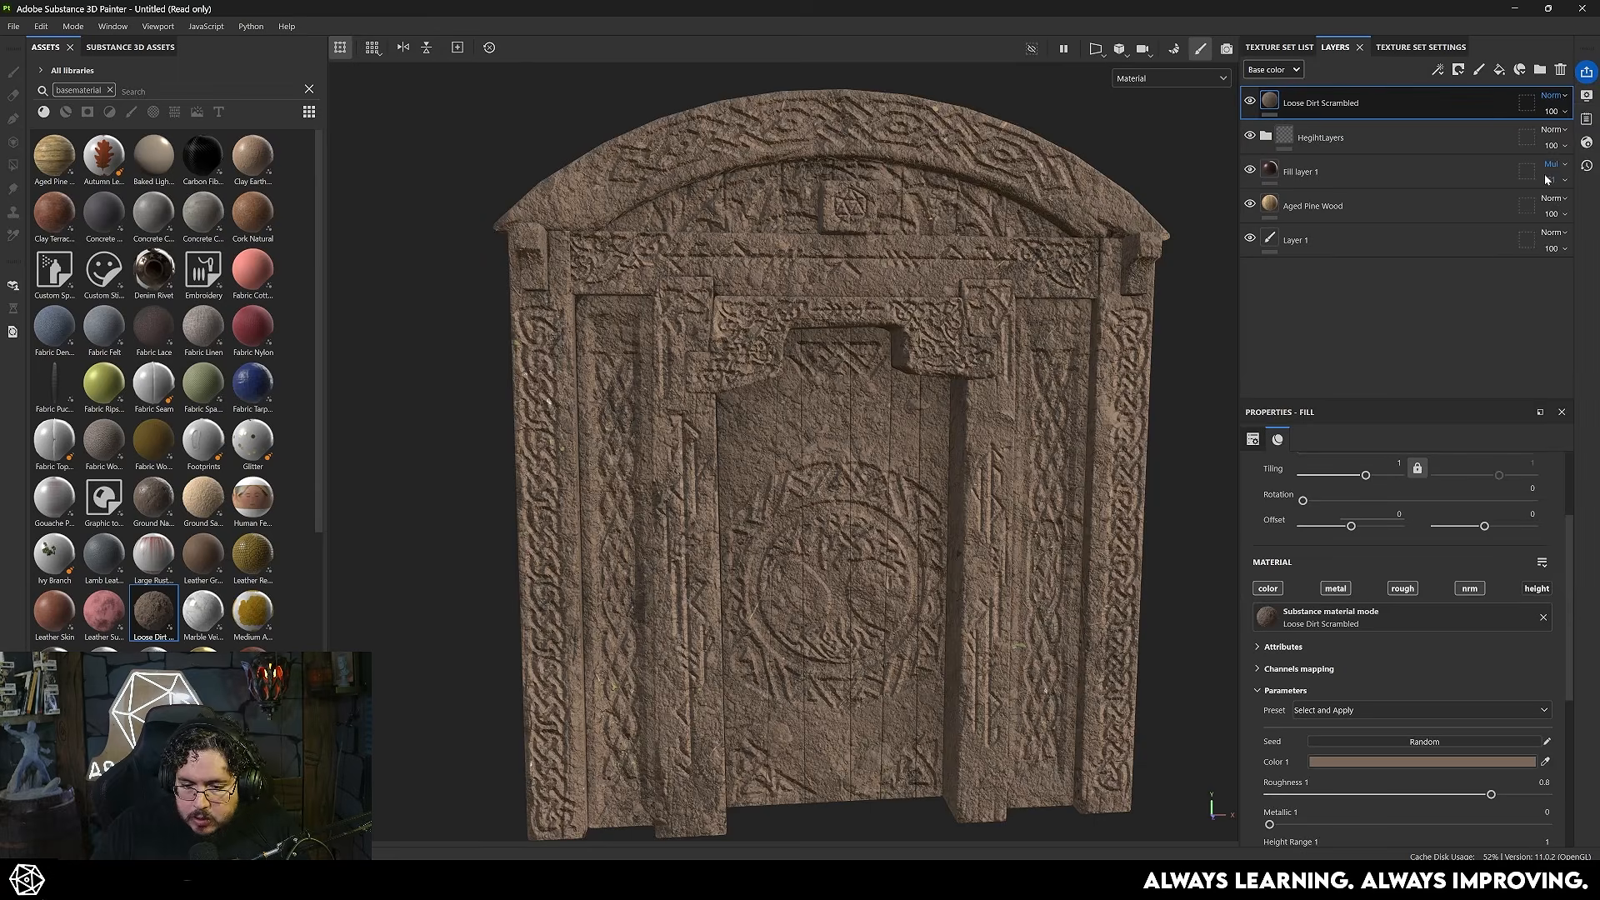
- Set the Loose Dirt Scrambled layer to Multiply blending, remove Fill layer 2 and inspect the dirt on the door
click(1544, 178)
alt+right_drag(998, 463, 1497, 657)
alt+drag(1084, 533, 867, 513)
alt+right_drag(866, 512, 810, 491)
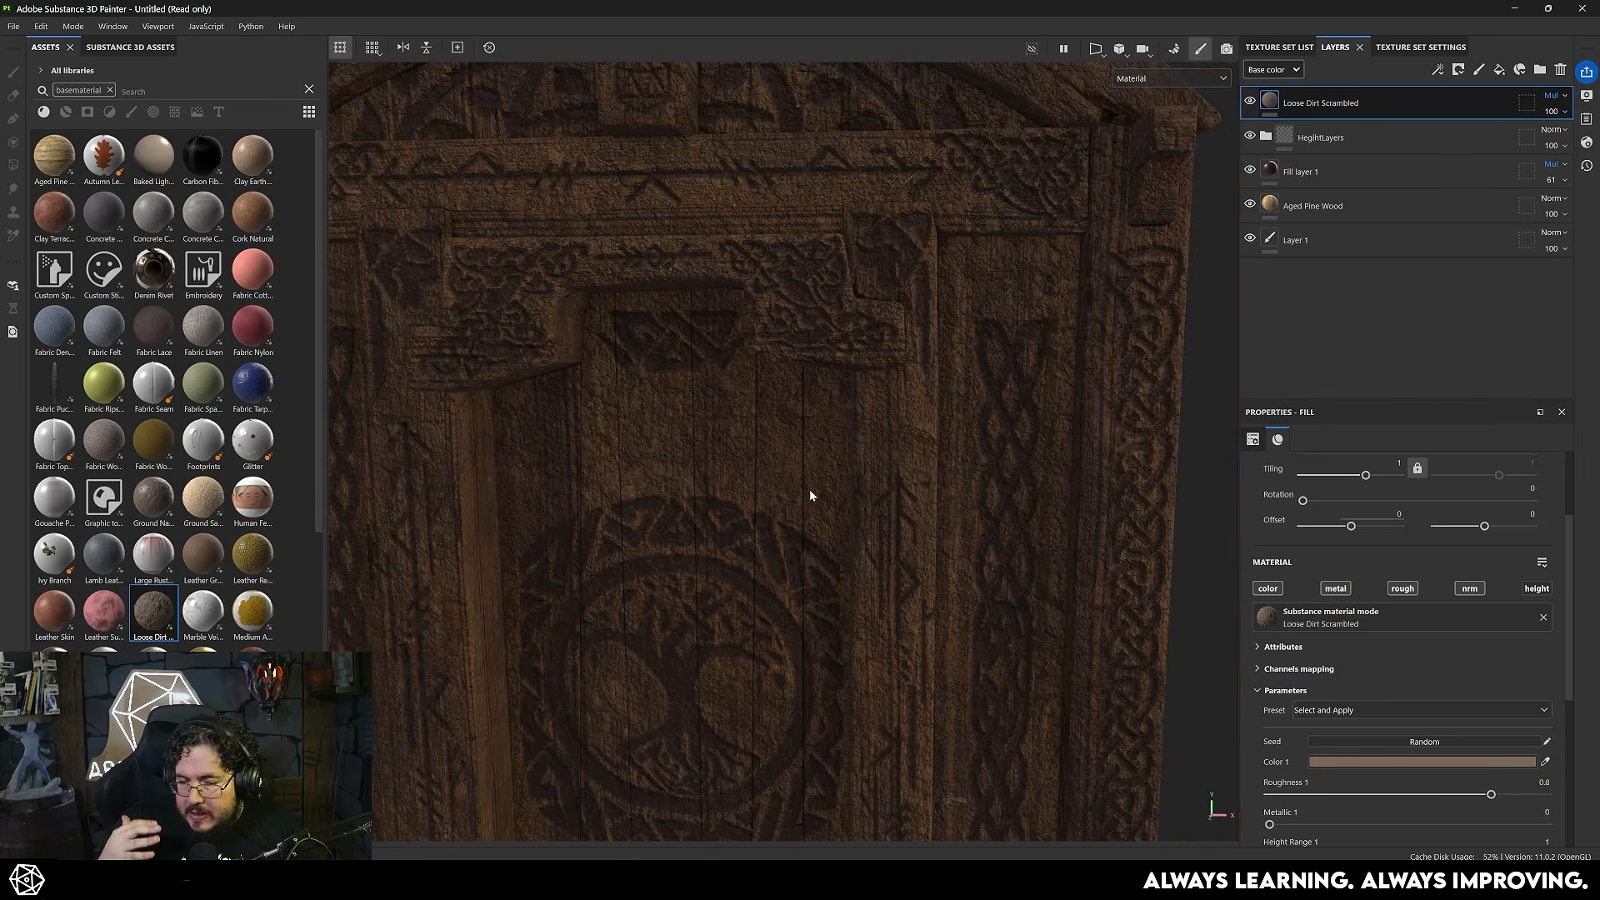
alt+right_drag(942, 460, 607, 375)
alt+drag(608, 375, 751, 356)
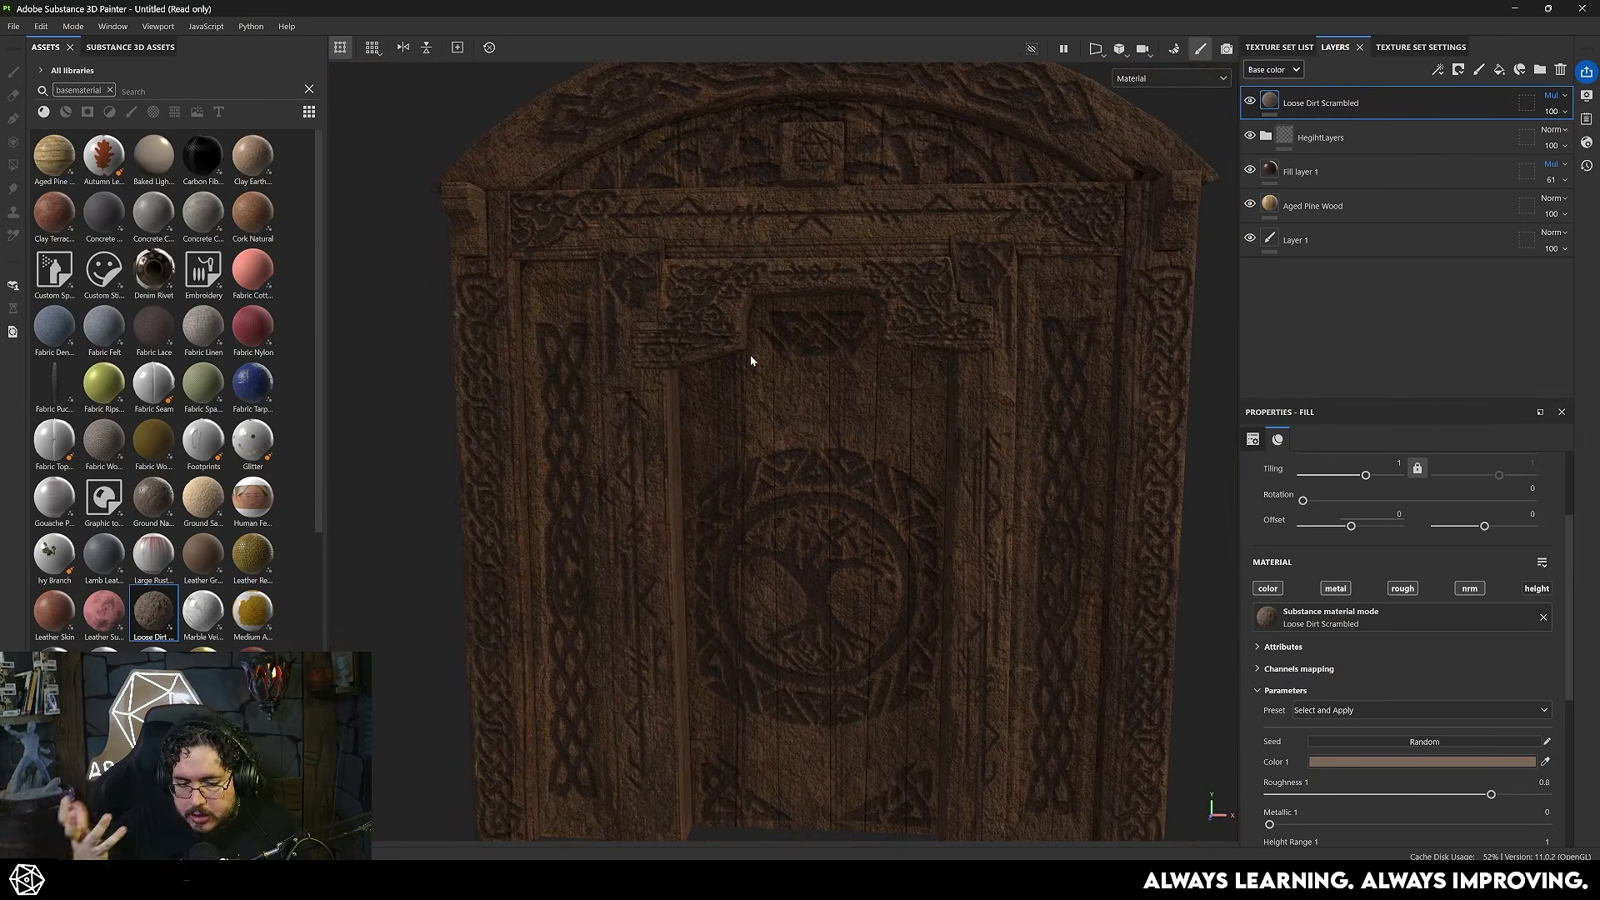
alt+right_drag(750, 355, 1001, 433)
alt+drag(925, 454, 1031, 468)
alt+right_drag(1031, 468, 725, 417)
- Add a black mask with a Dirt generator to the Loose Dirt Scrambled layer
right_click(1345, 117)
click(1383, 145)
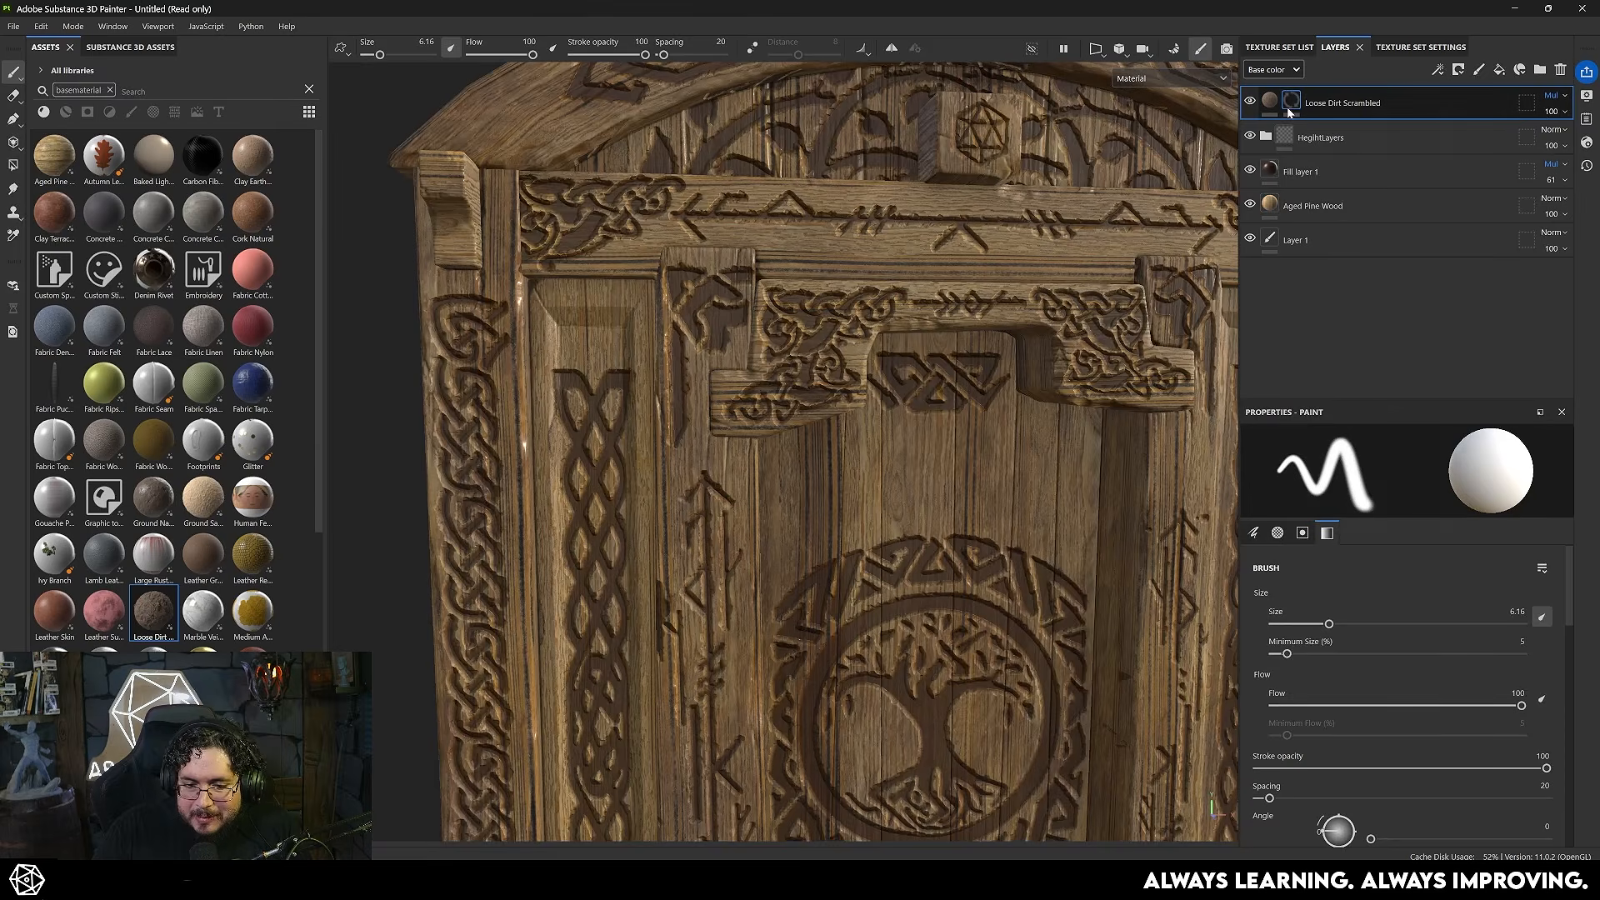
right_click(1286, 107)
click(1356, 578)
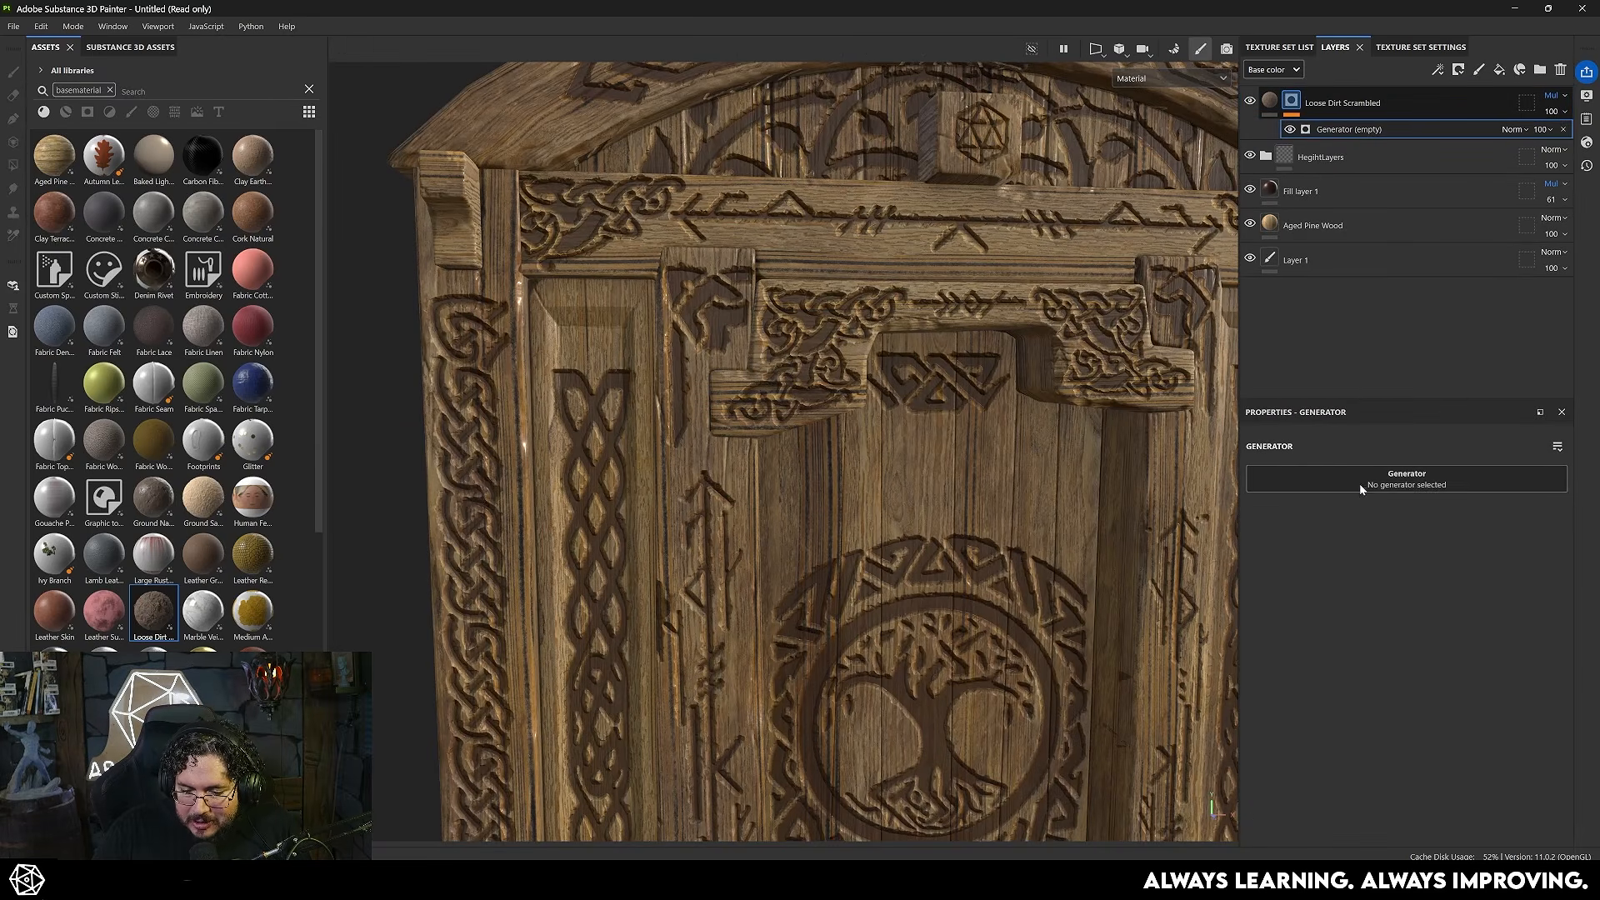
click(1358, 481)
click(1385, 575)
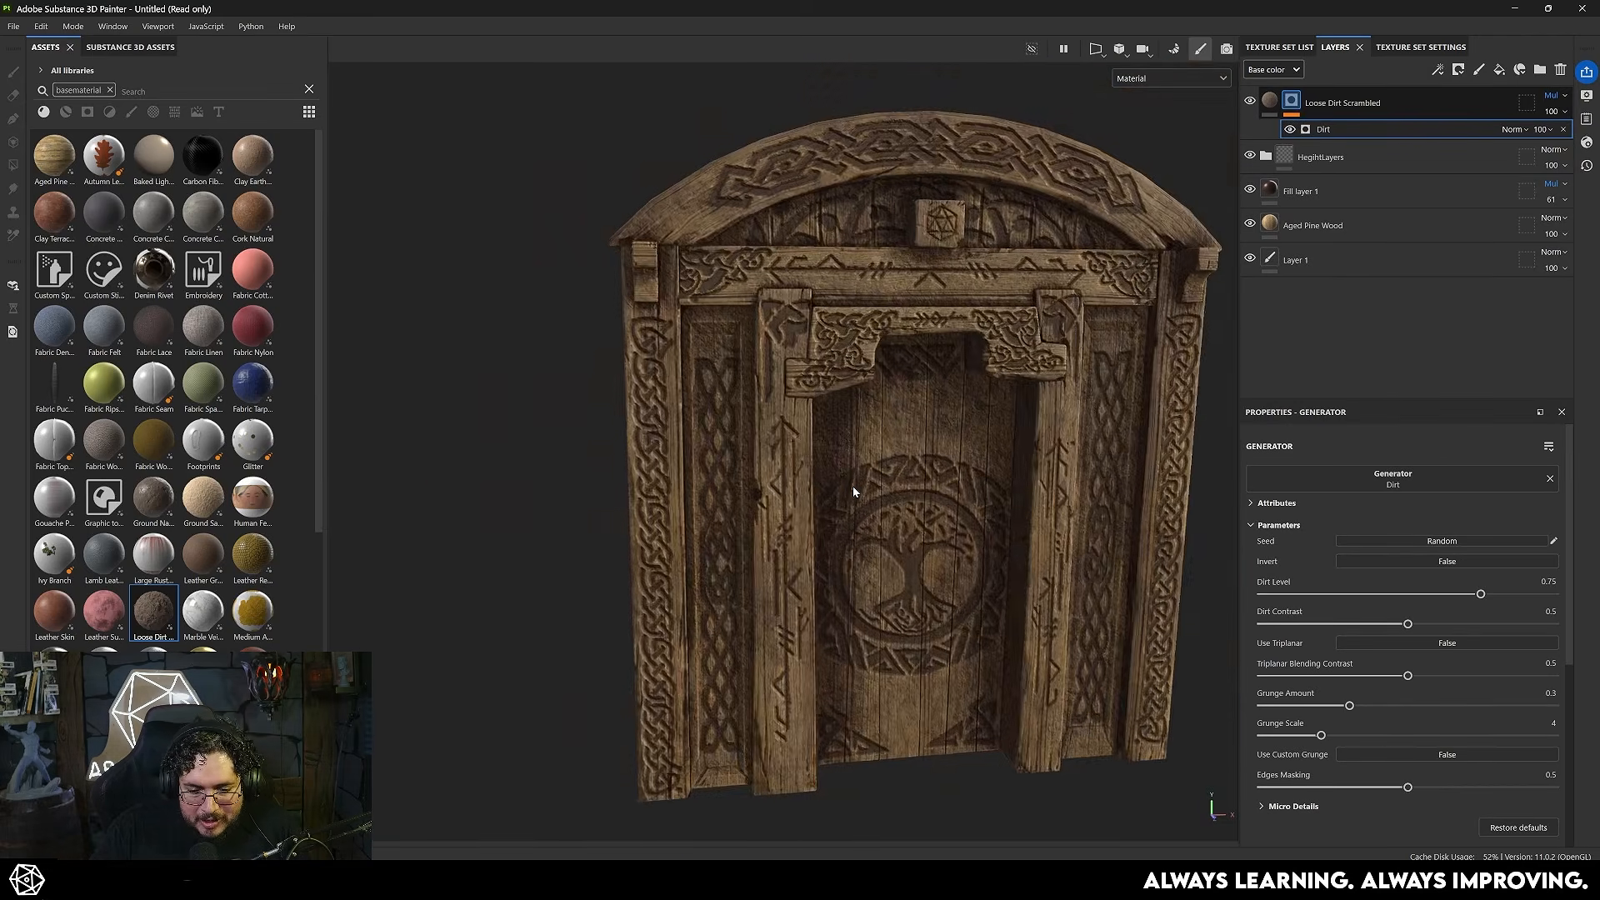
- Examine how the generated dirt falls around the tree carving with the HegihtLayers folder hidden and shown
alt+drag(853, 487, 893, 483)
alt+right_drag(892, 482, 955, 510)
alt+drag(955, 512, 846, 505)
alt+right_drag(846, 505, 887, 543)
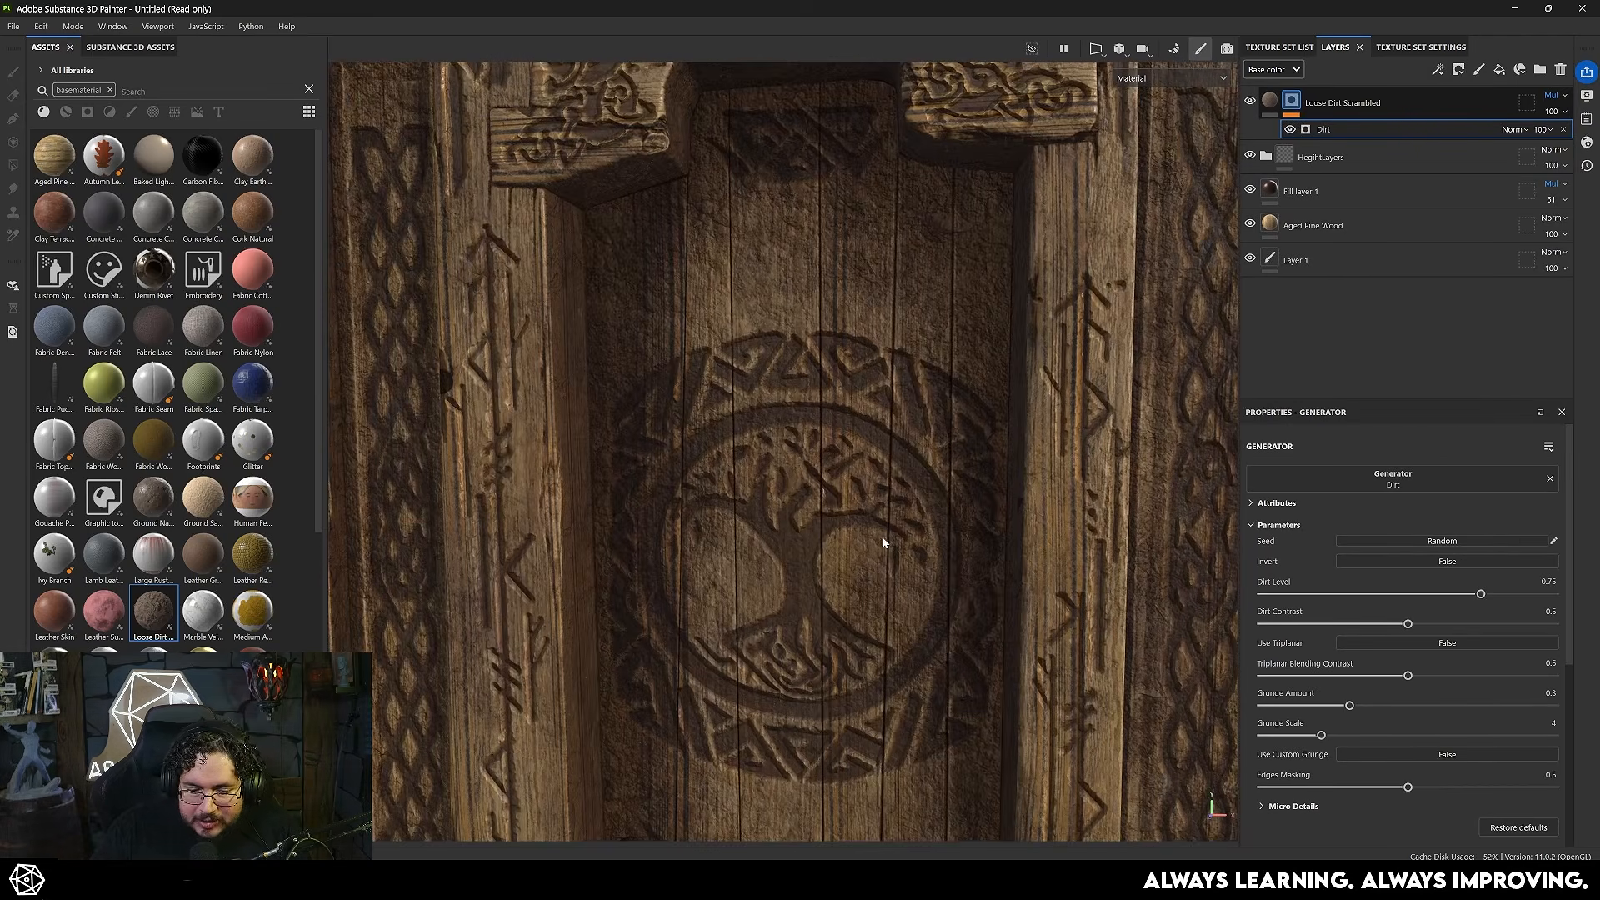
alt+right_drag(727, 578, 841, 615)
alt+middle_drag(842, 615, 847, 362)
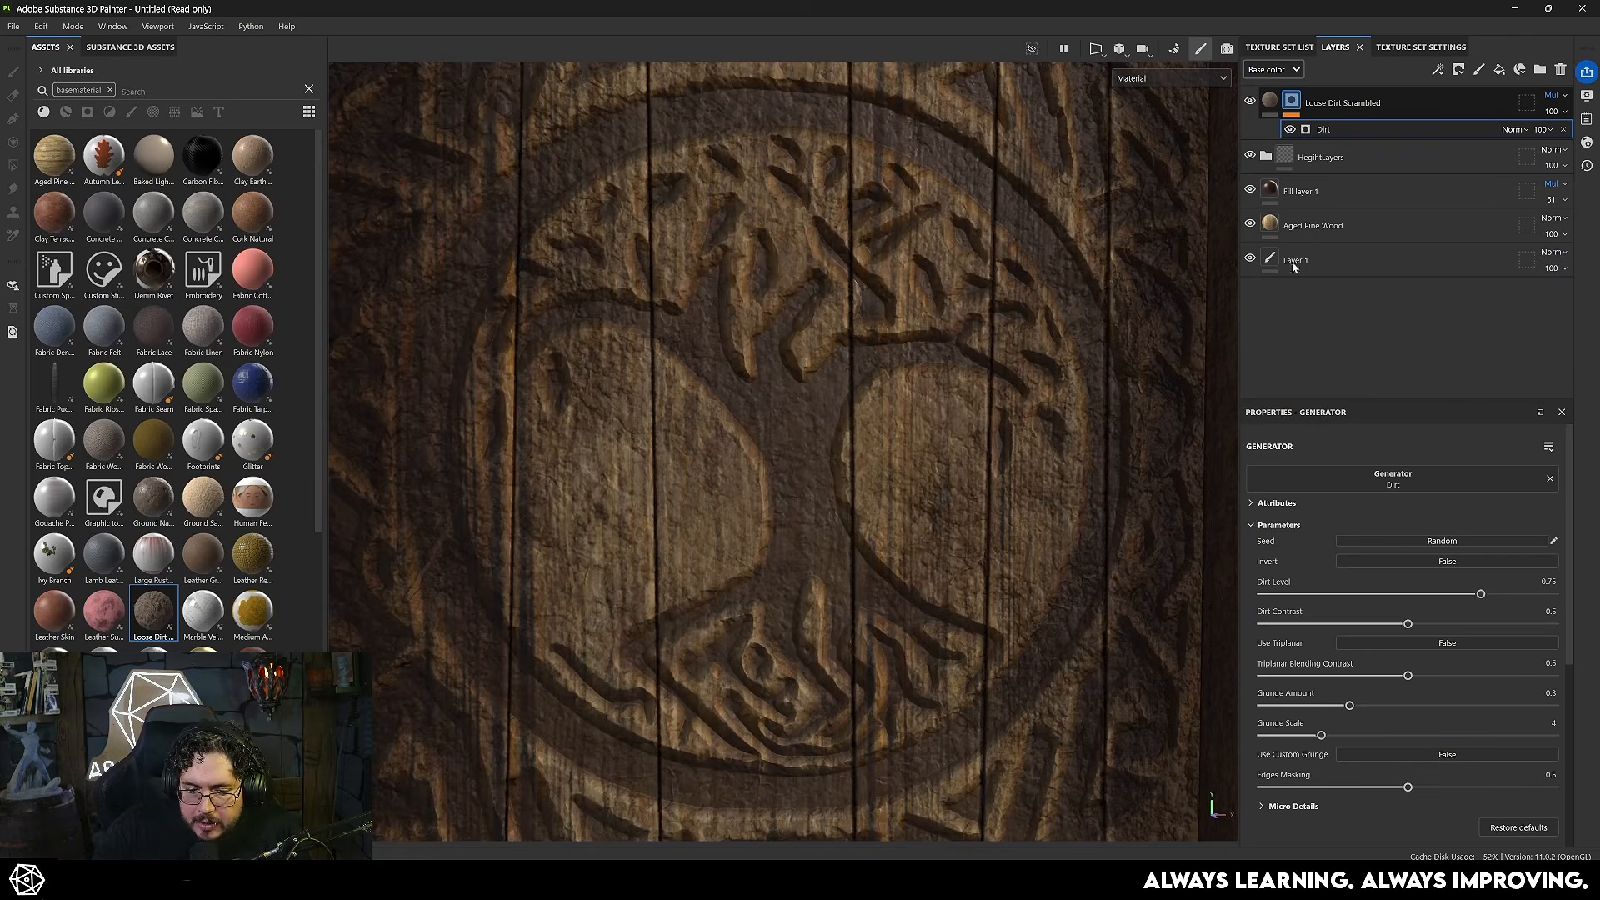
click(1250, 155)
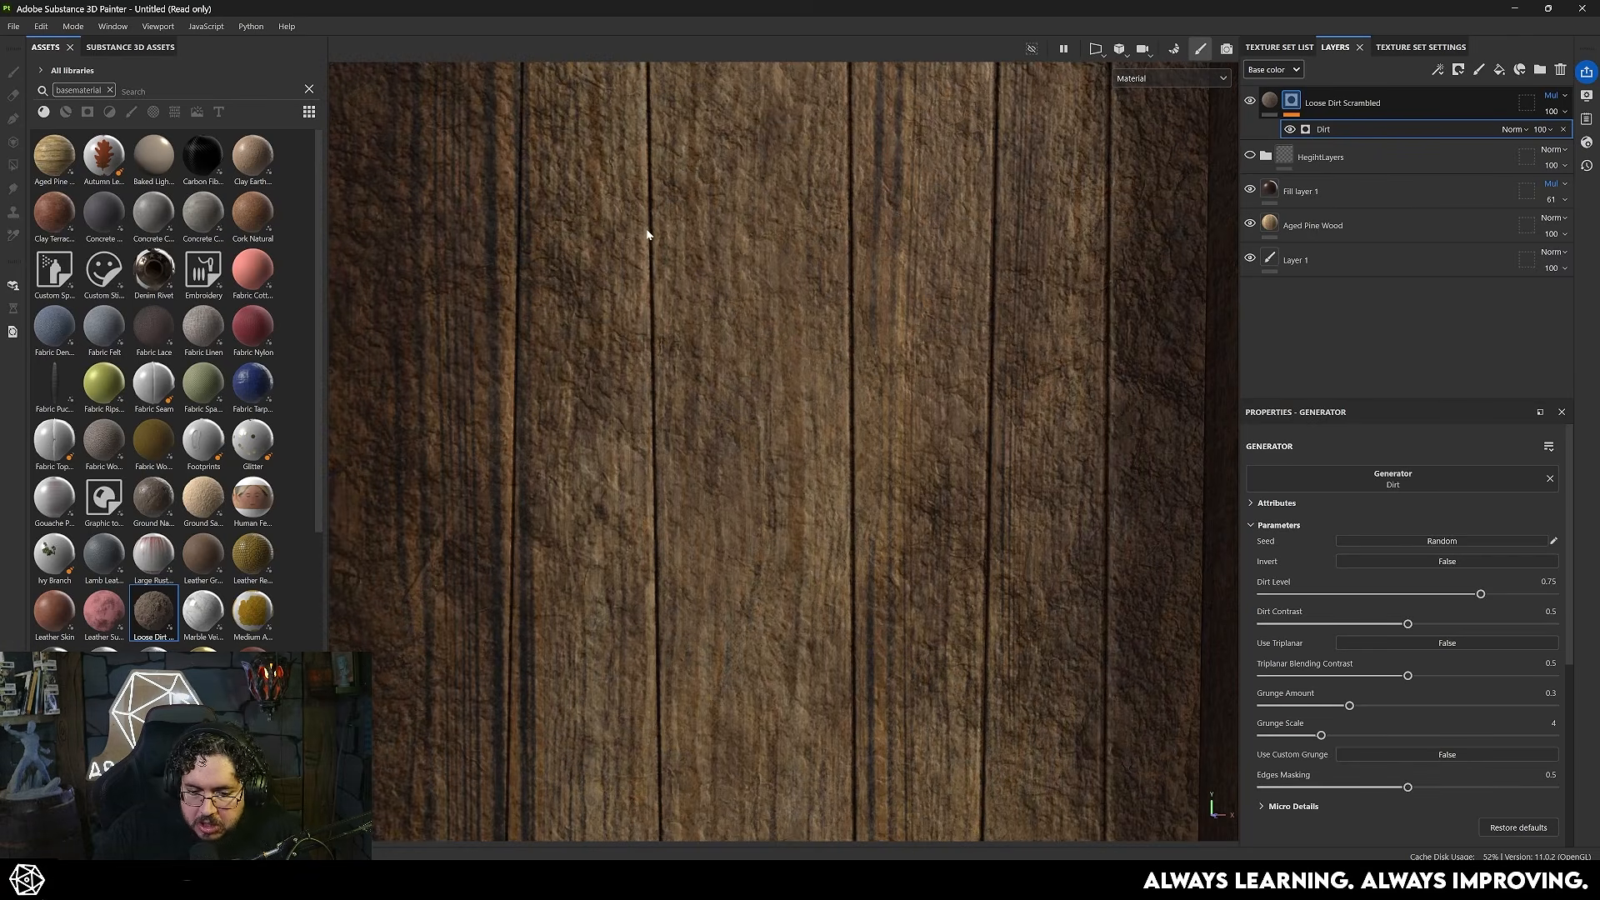
click(1250, 156)
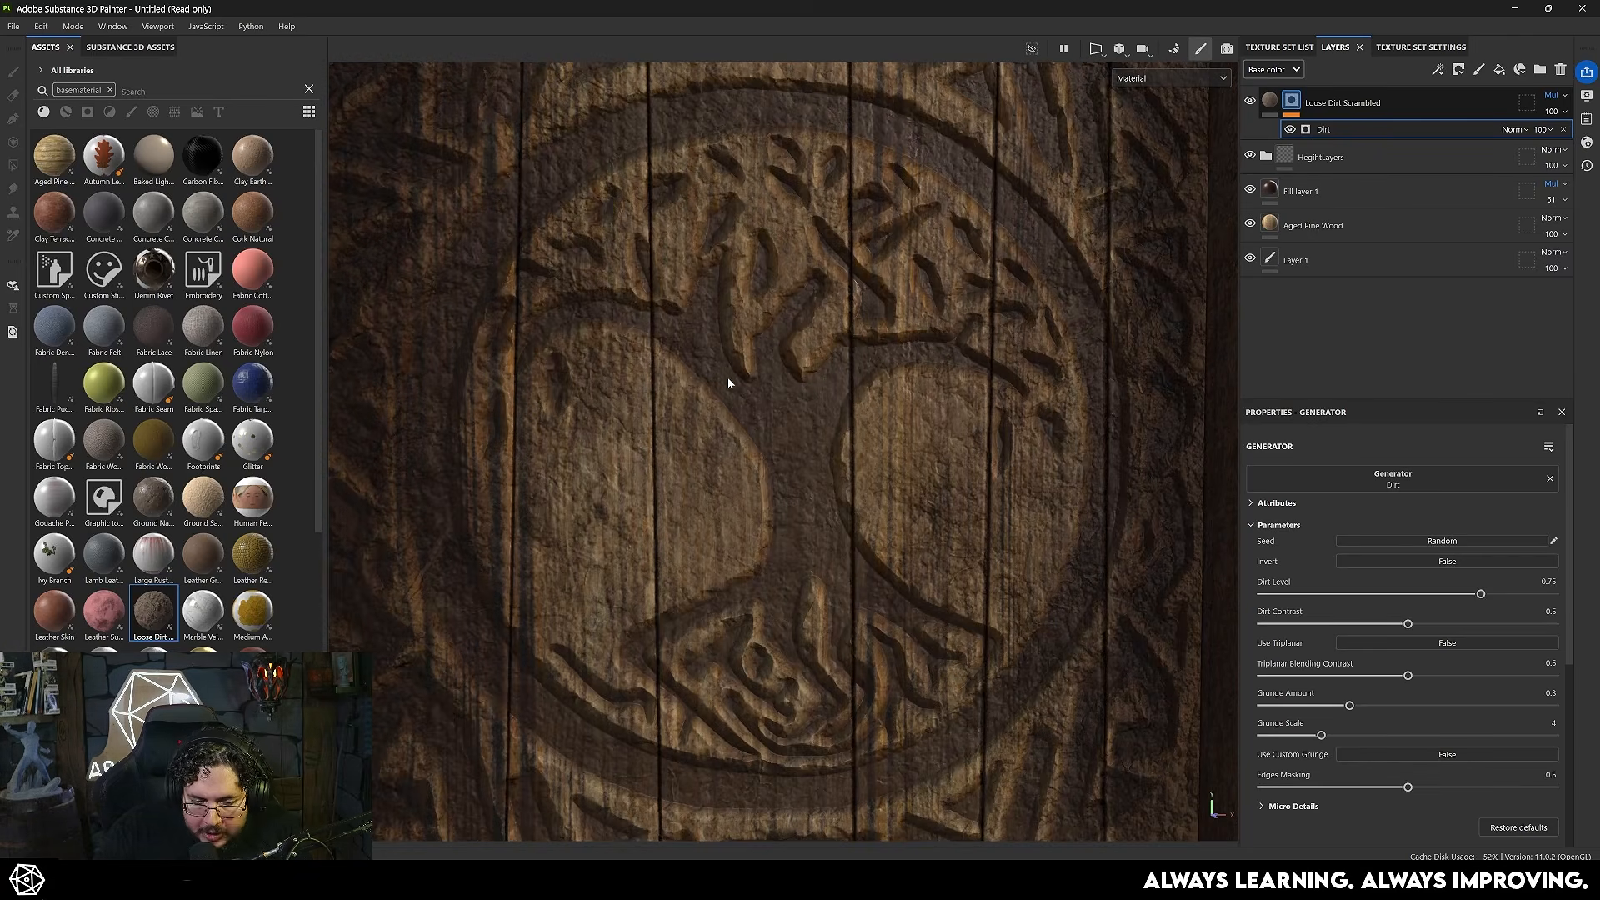
key(f)
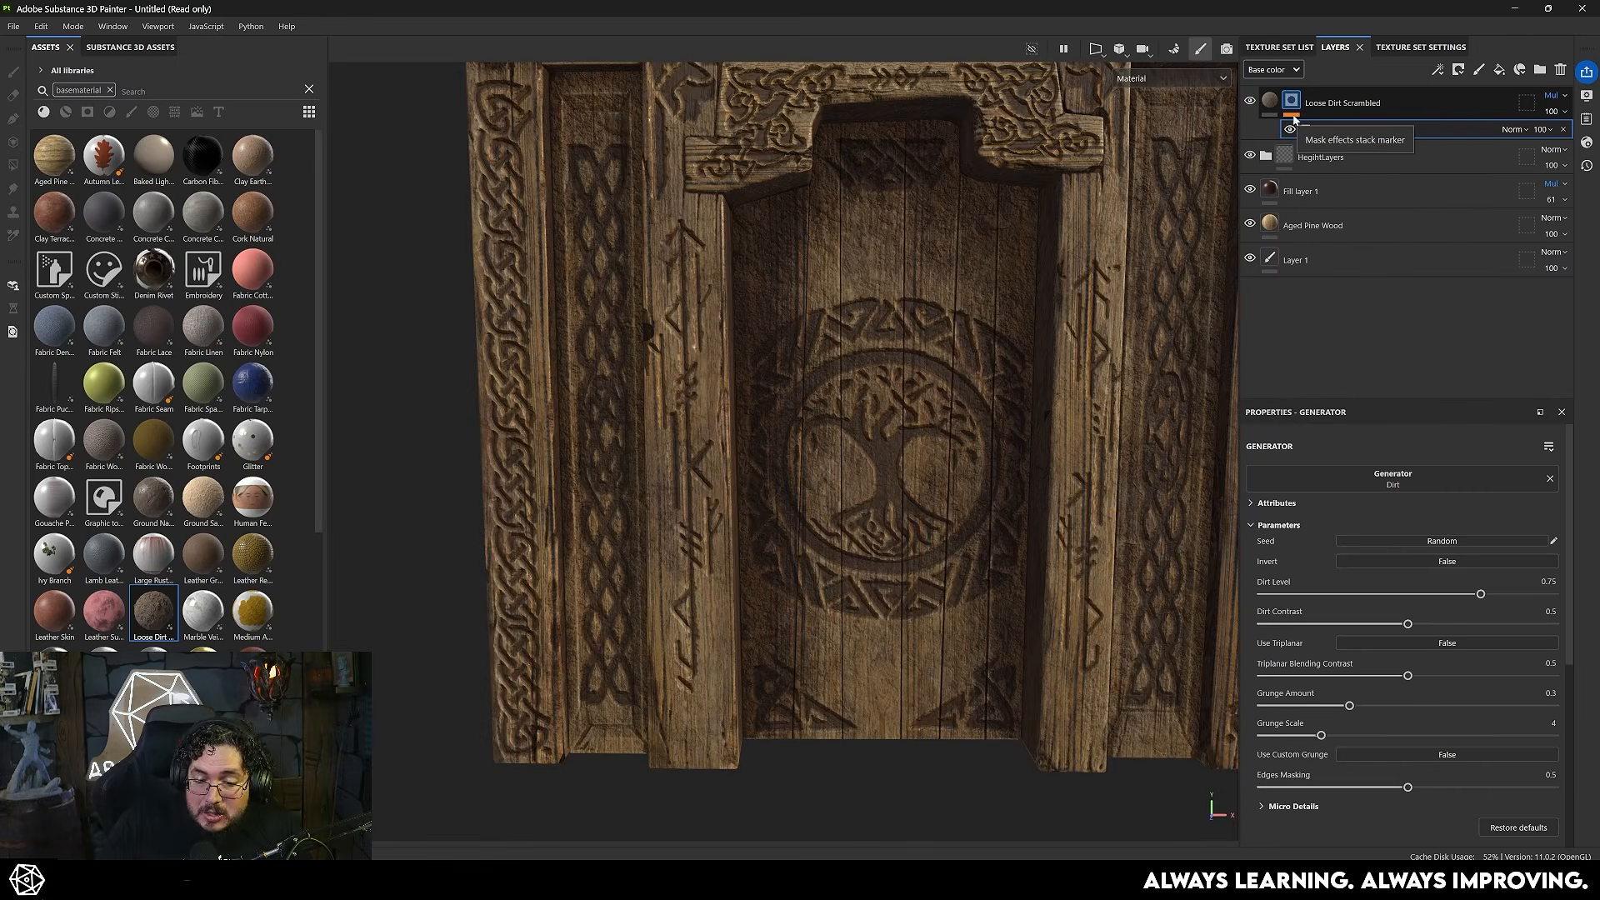
- Add an anchor point to the HegihtLayers folder and check the layers it contains
right_click(1281, 160)
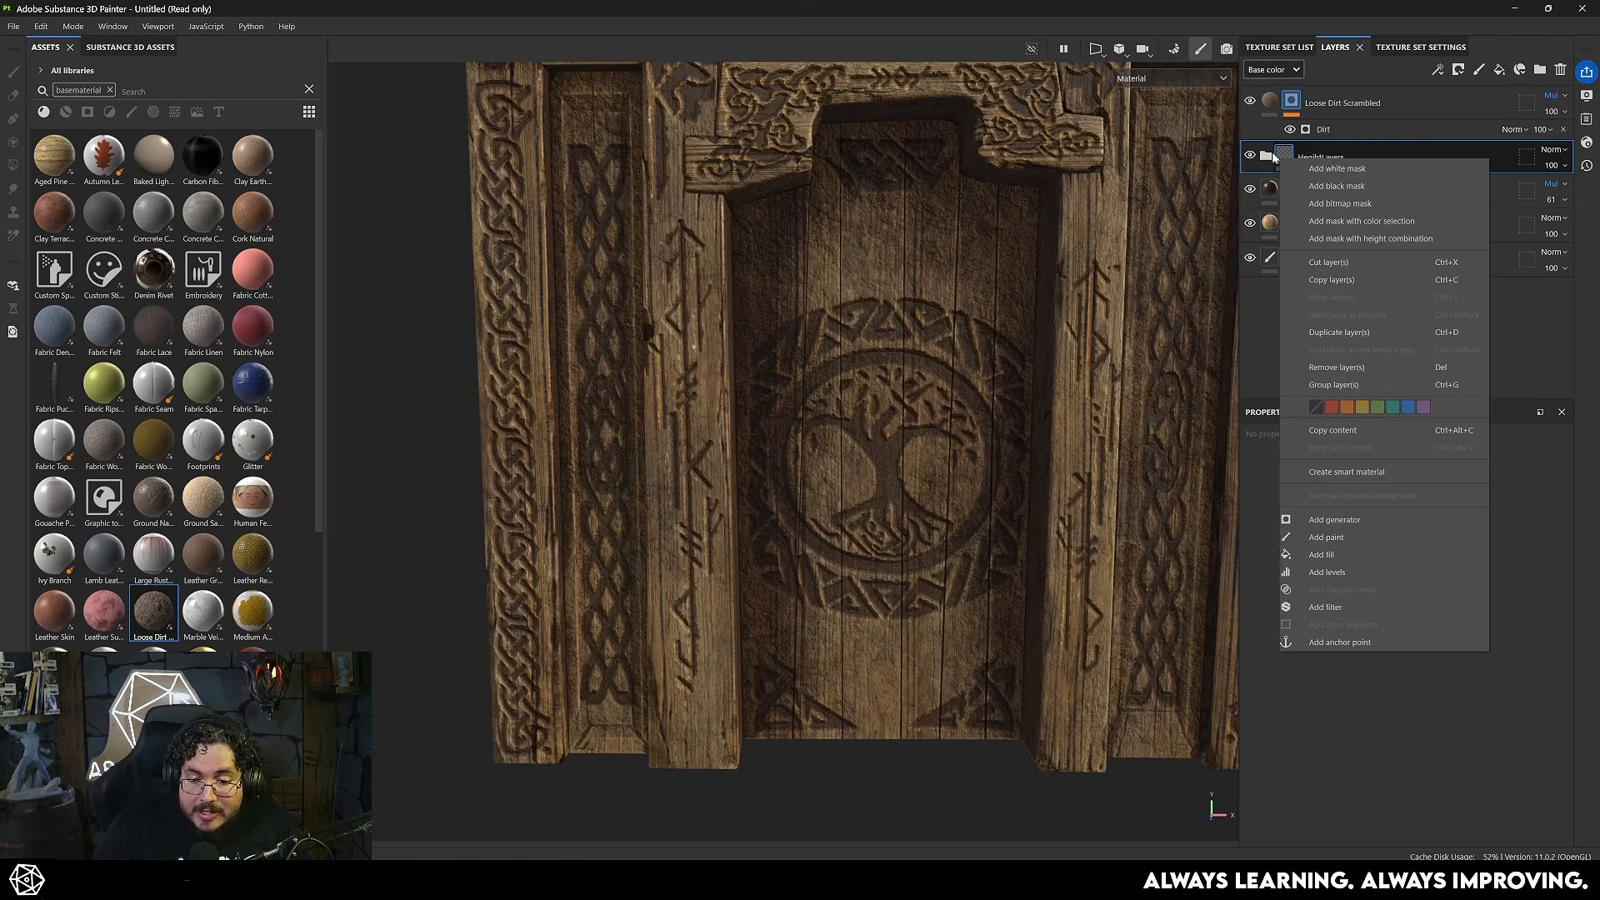
click(1341, 642)
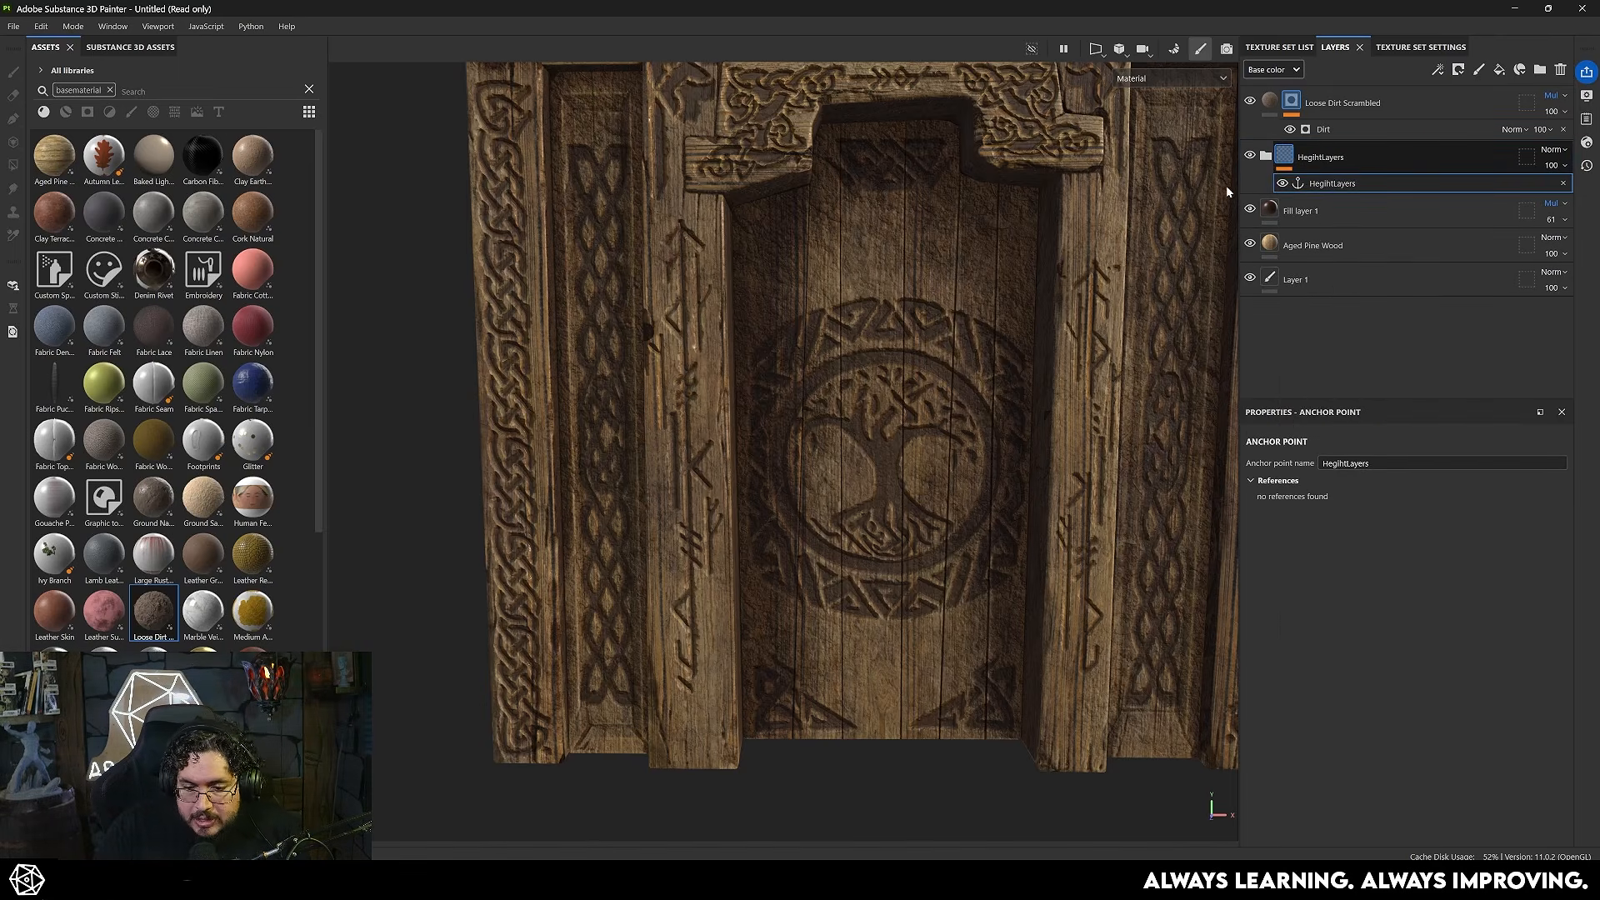
click(1266, 156)
click(1362, 221)
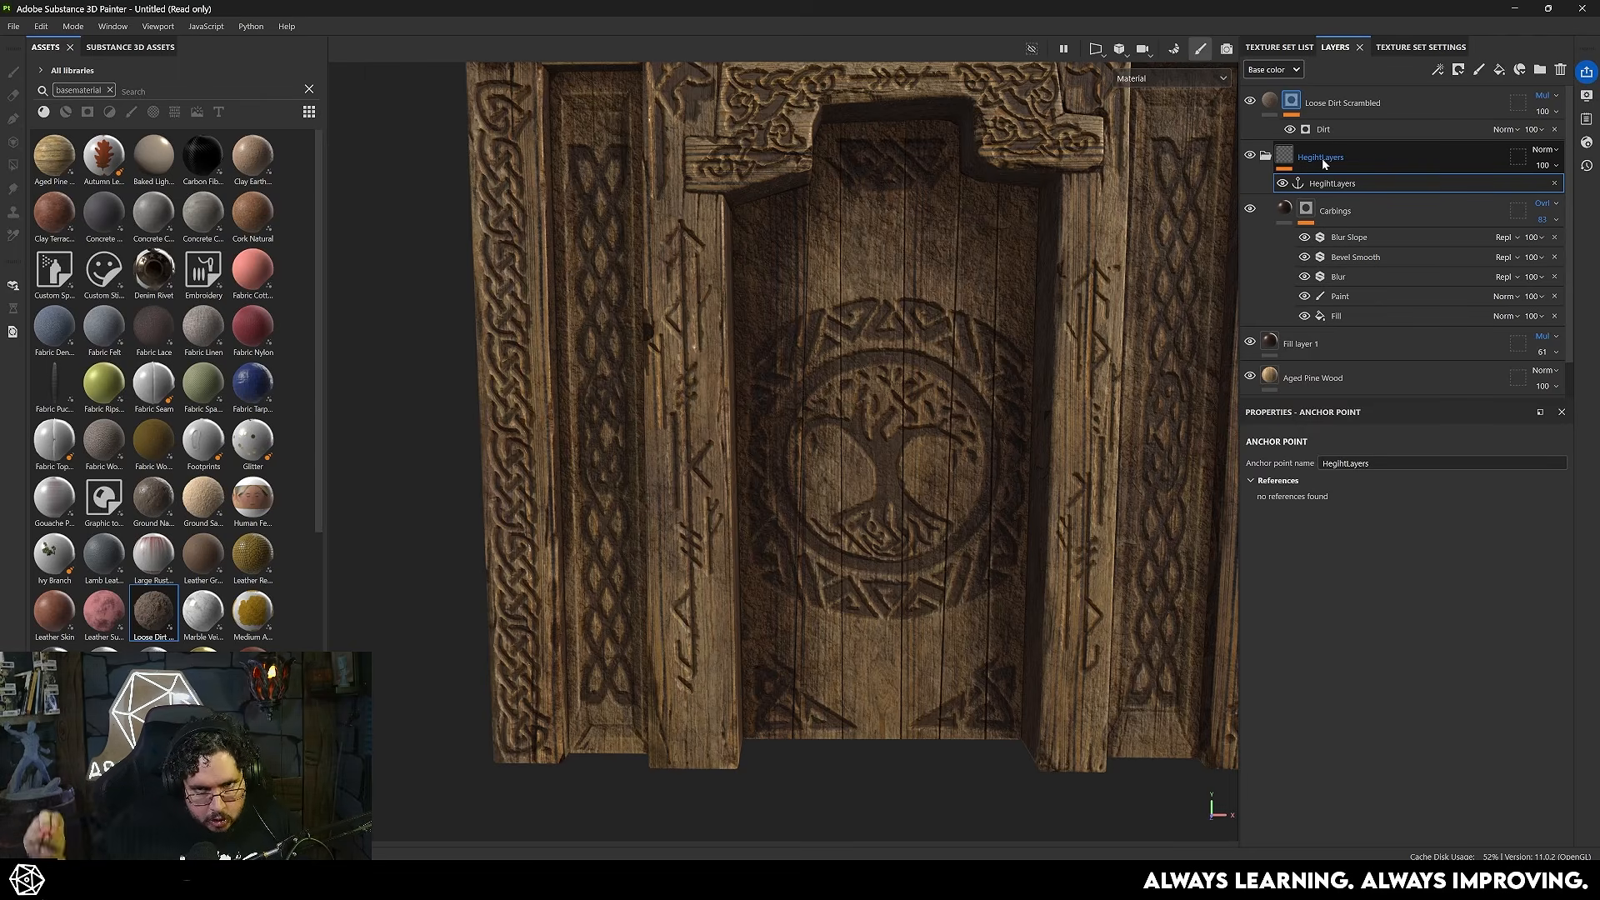
click(1266, 156)
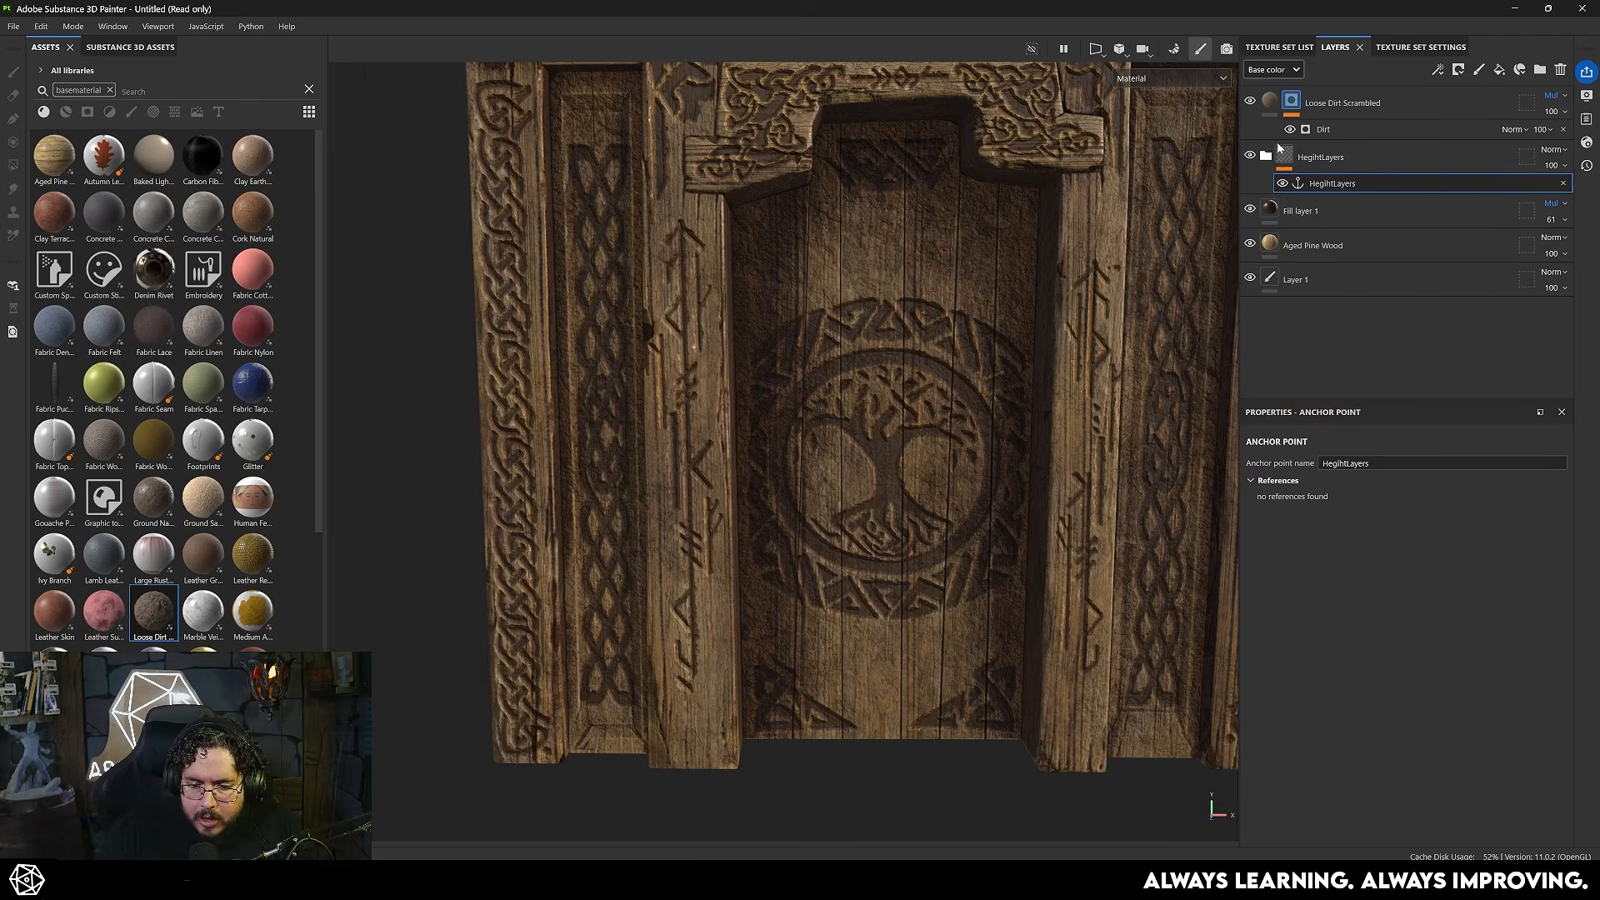
- Assign the HegihtLayers anchor point to the Dirt generator's Micro Normal input with Height as the referenced channel
click(1334, 129)
scroll(1426, 642, down, 5)
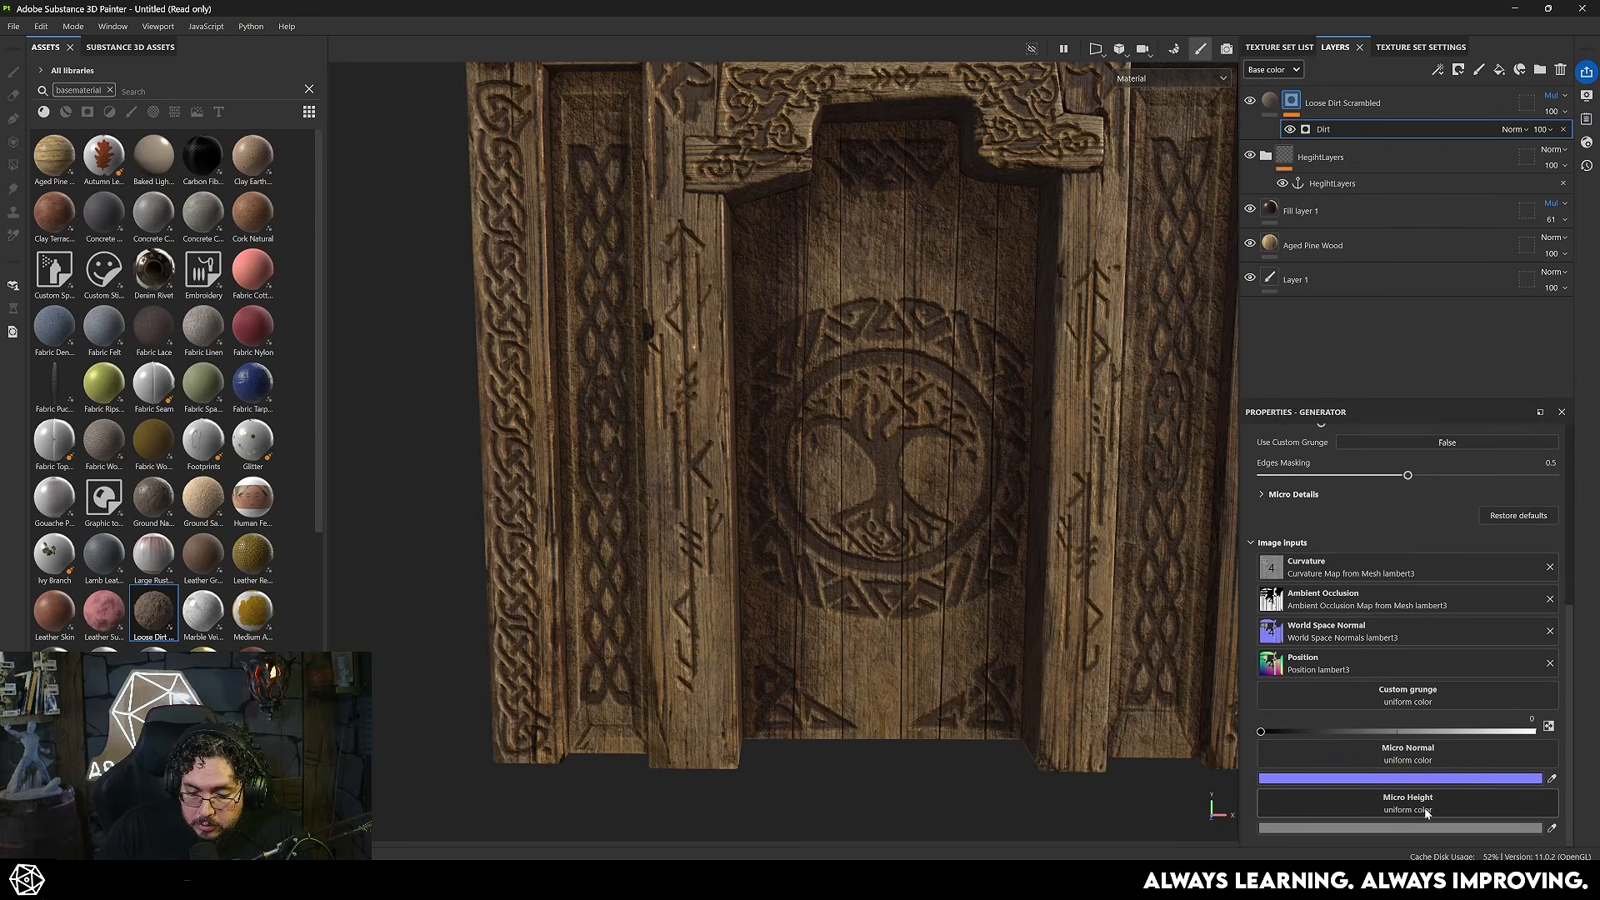
click(1426, 741)
click(1488, 533)
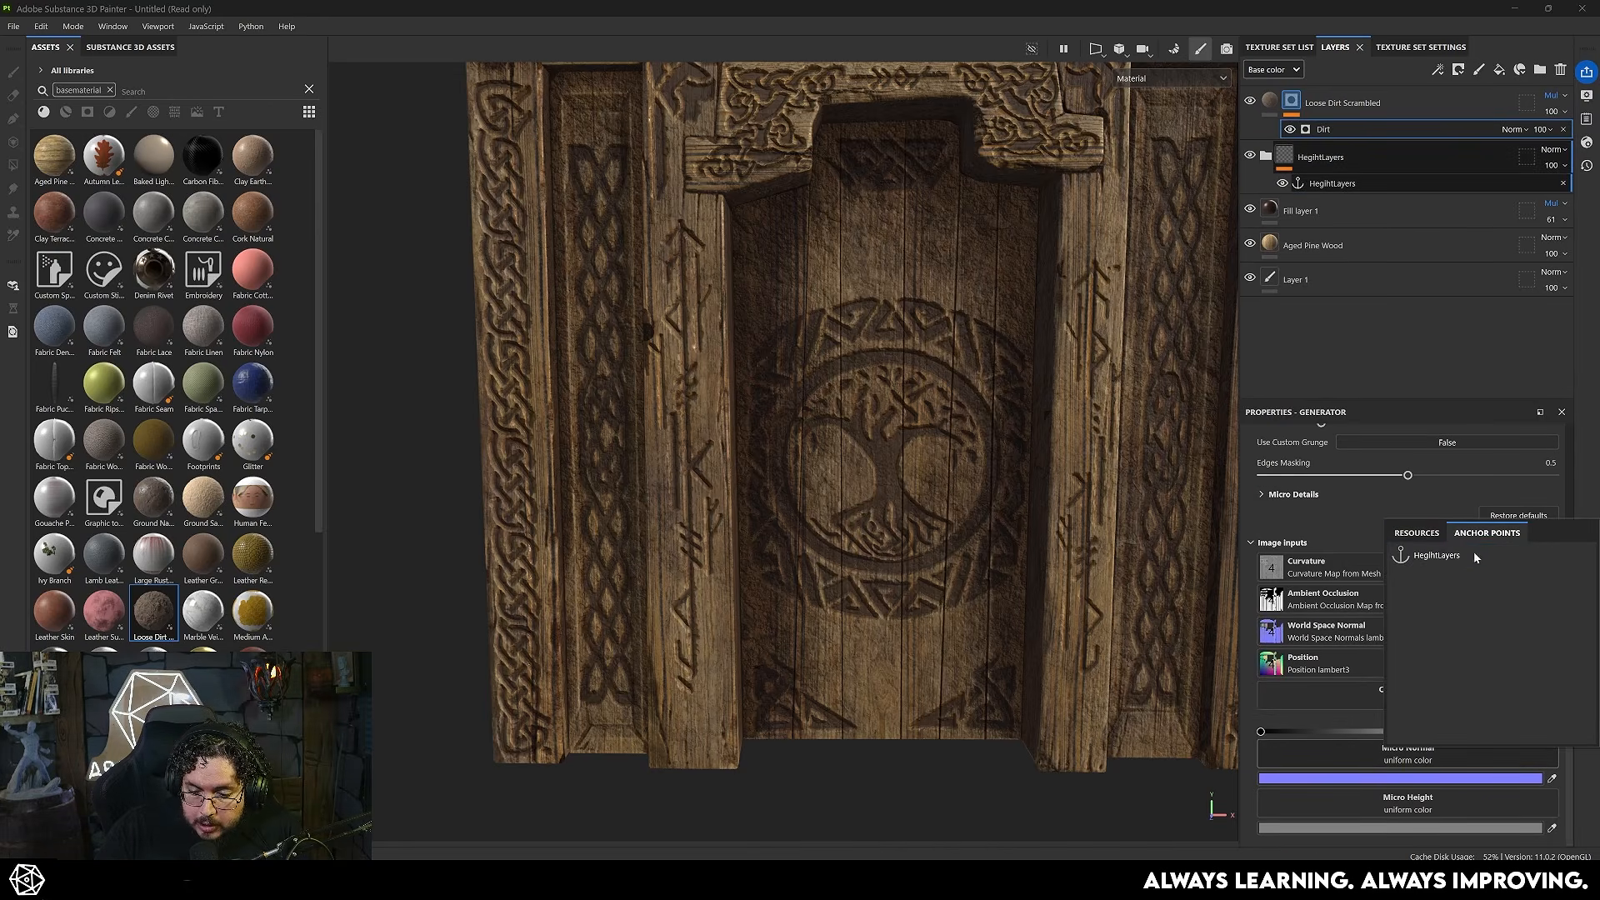
click(1447, 557)
click(1457, 733)
click(1432, 824)
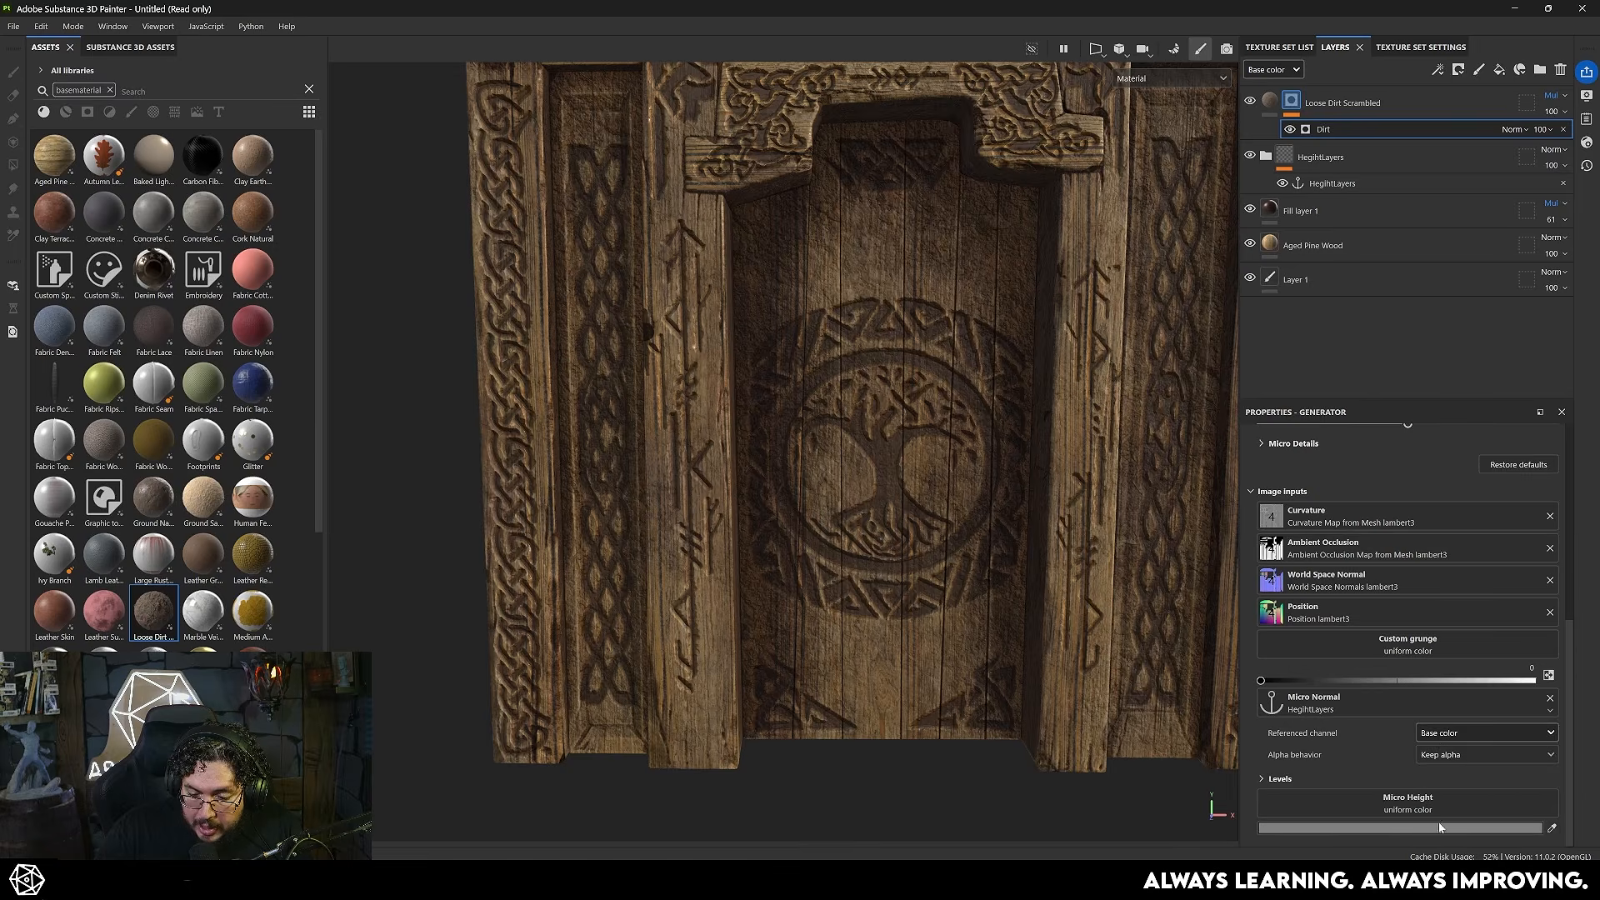
- Assign the HegihtLayers anchor point to the Dirt generator's Micro Height input and choose its referenced channel
click(1427, 807)
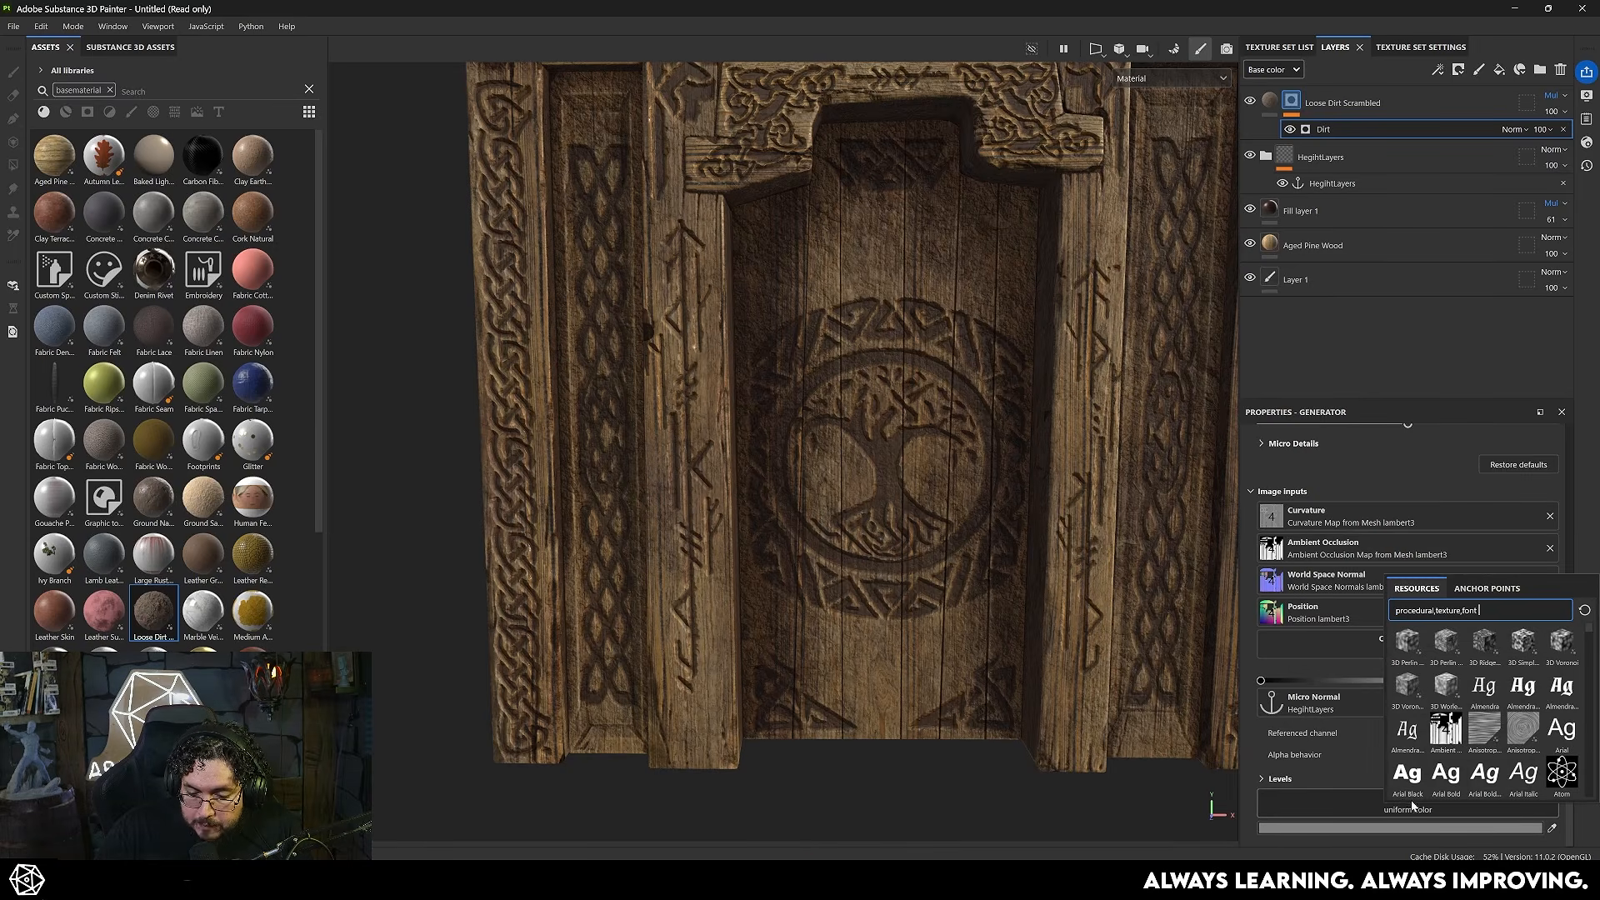
click(1487, 588)
click(1463, 604)
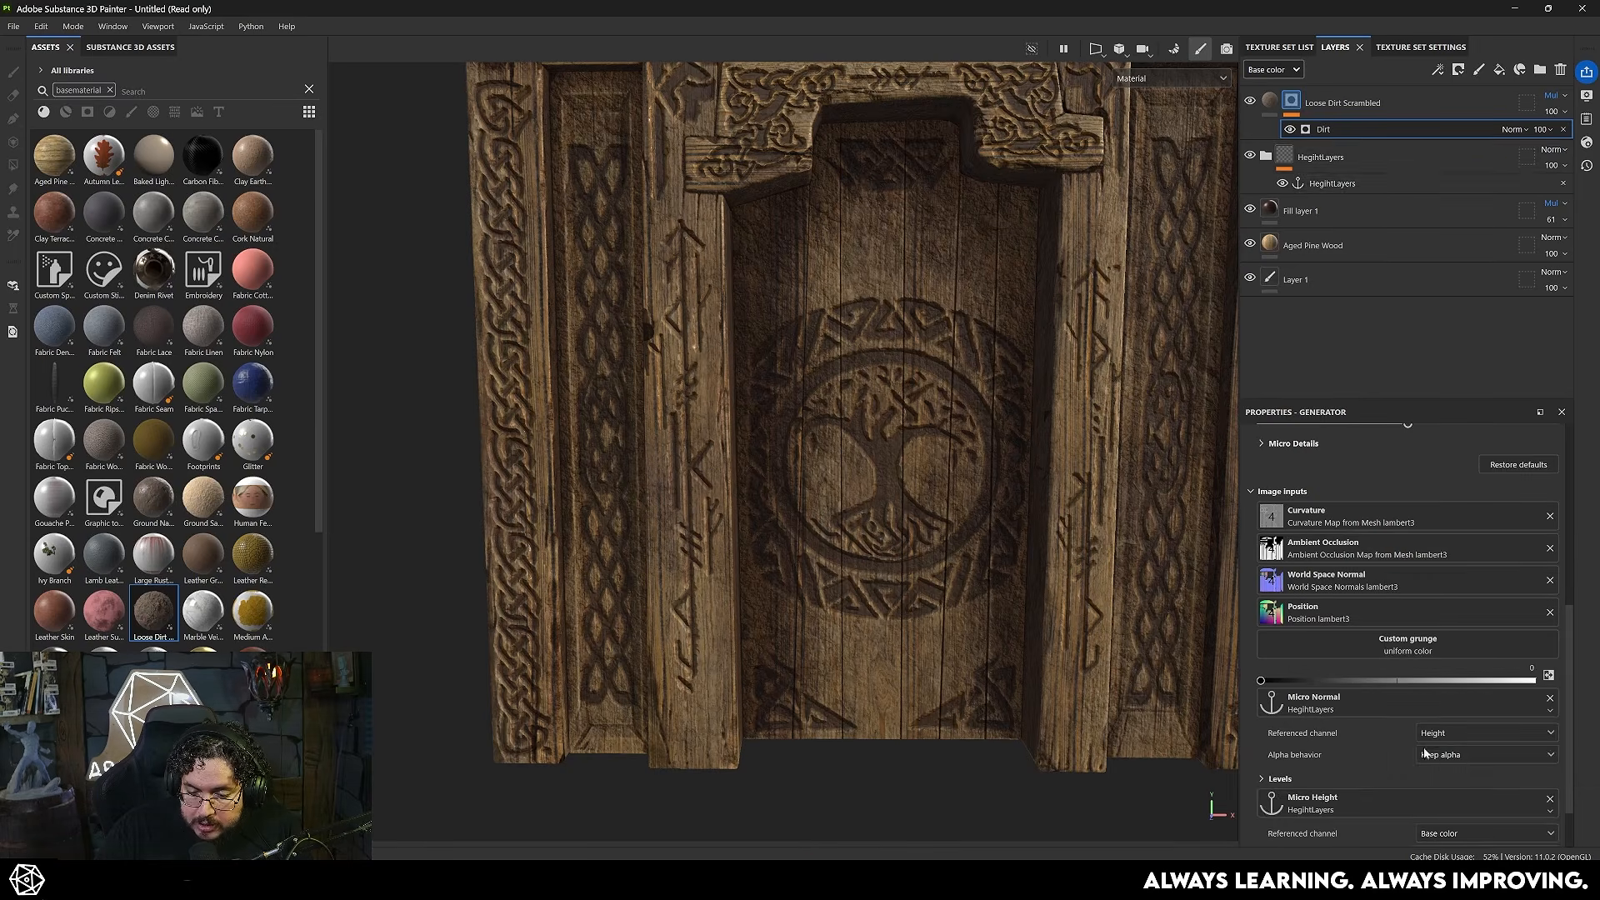
click(1468, 782)
click(1442, 816)
- Enable Micro Height and Micro Normal in the Dirt generator's Micro Details
scroll(1358, 578, up, 4)
click(1263, 655)
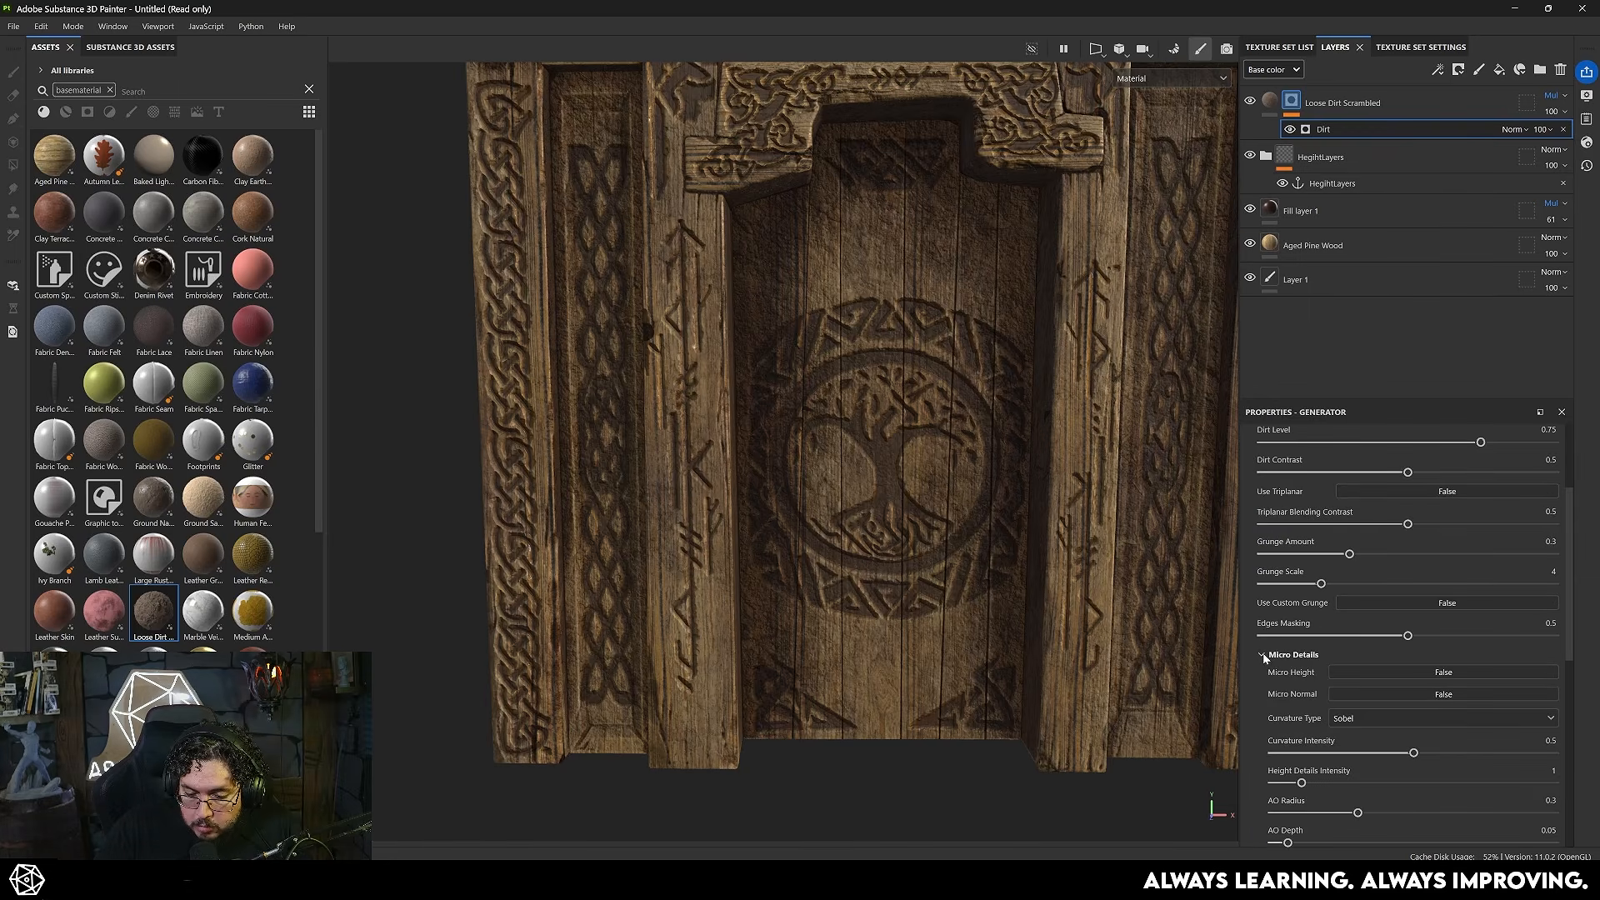
click(1427, 673)
click(1437, 695)
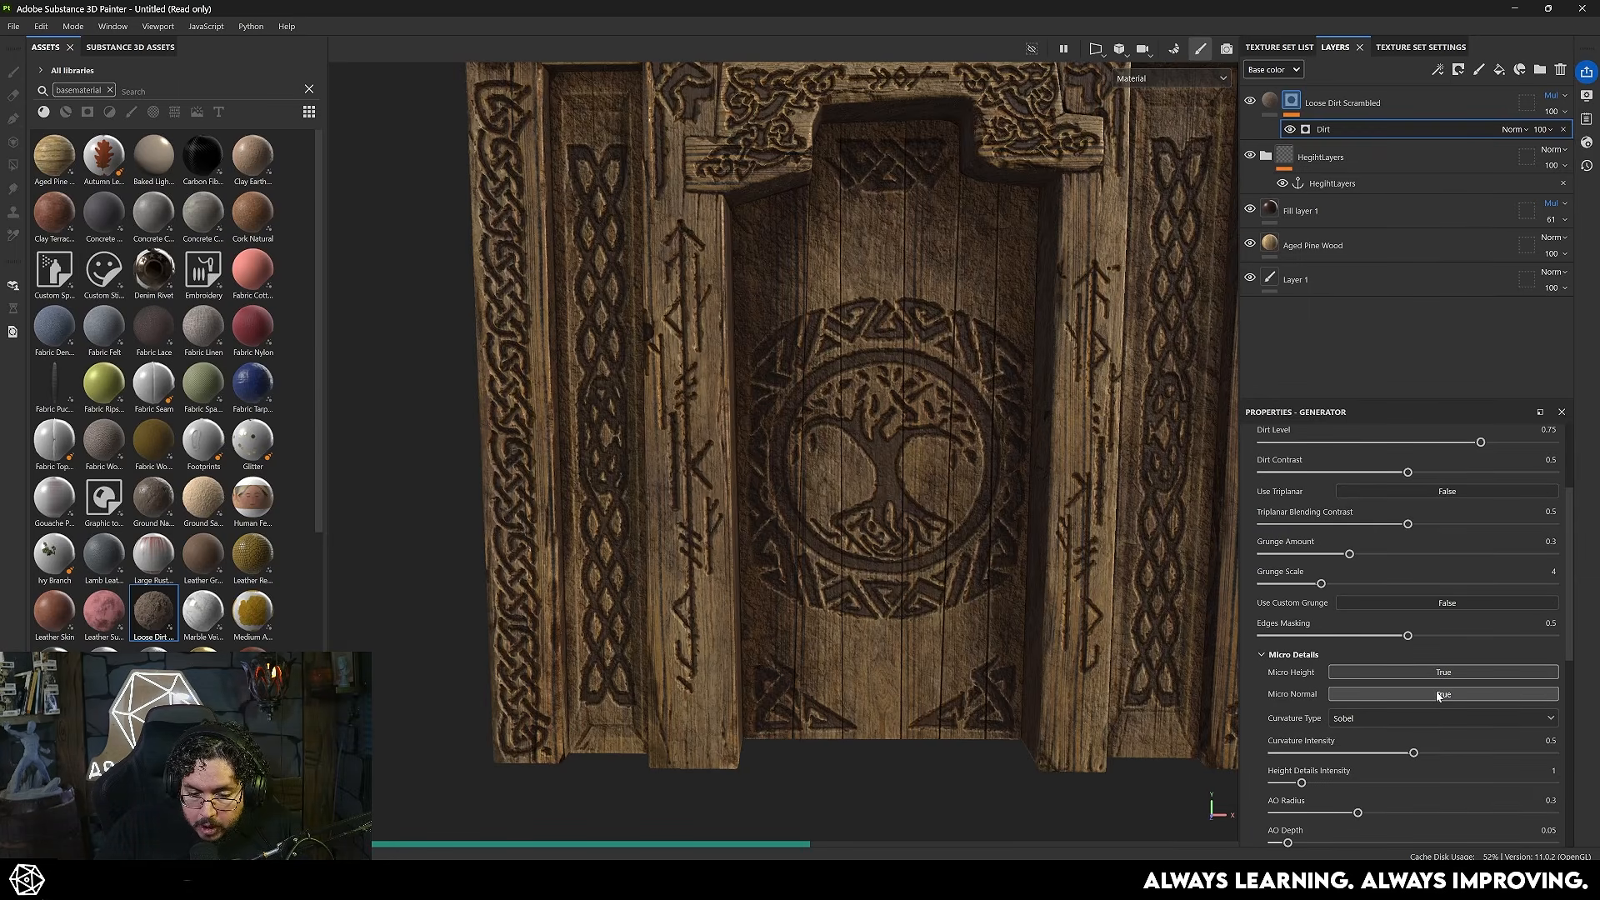
- Examine how the dirt follows the tree carving and the rest of the door from close up and from a distance
scroll(1048, 508, up, 2)
alt+drag(1049, 508, 1107, 439)
scroll(1154, 467, down, 2)
scroll(1108, 439, up, 4)
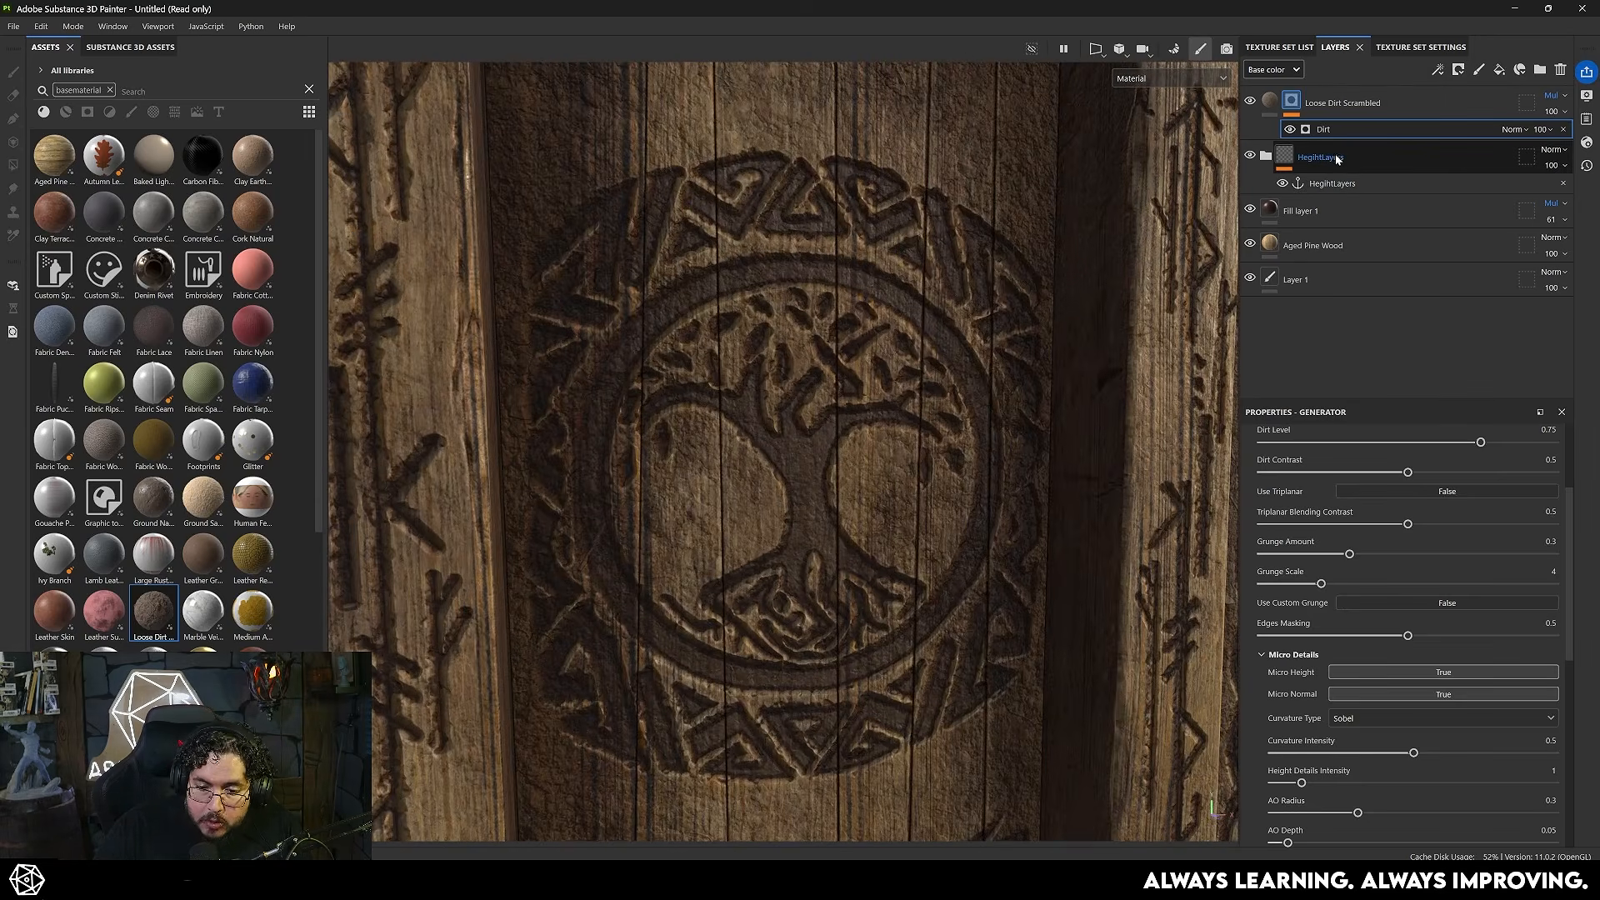
key(f)
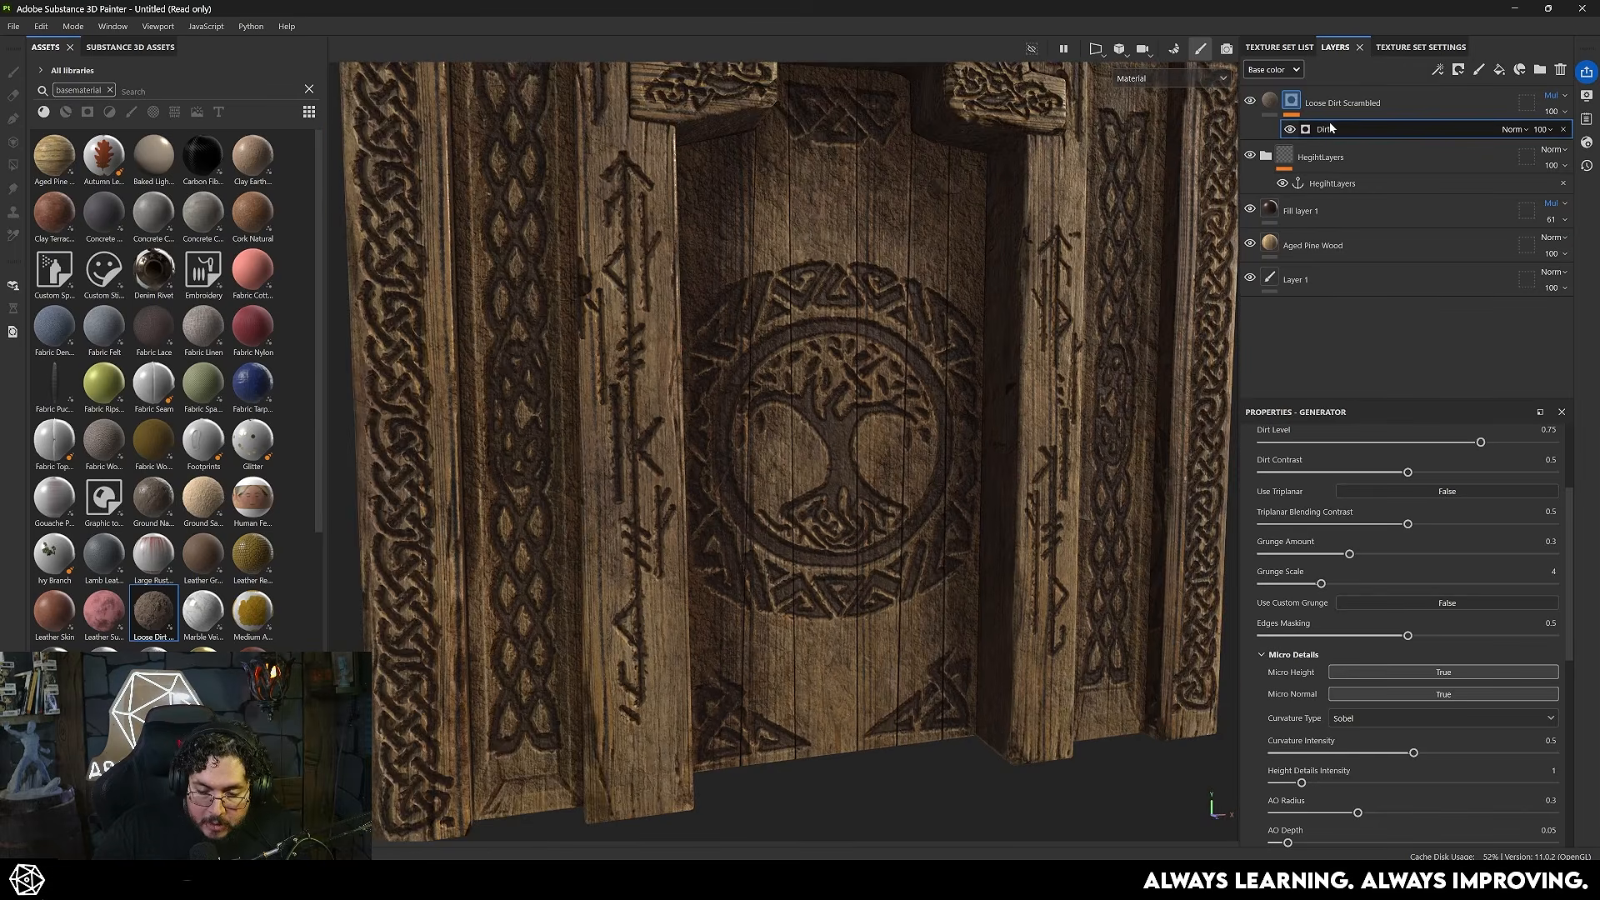
scroll(714, 272, down, 3)
alt+drag(714, 272, 751, 357)
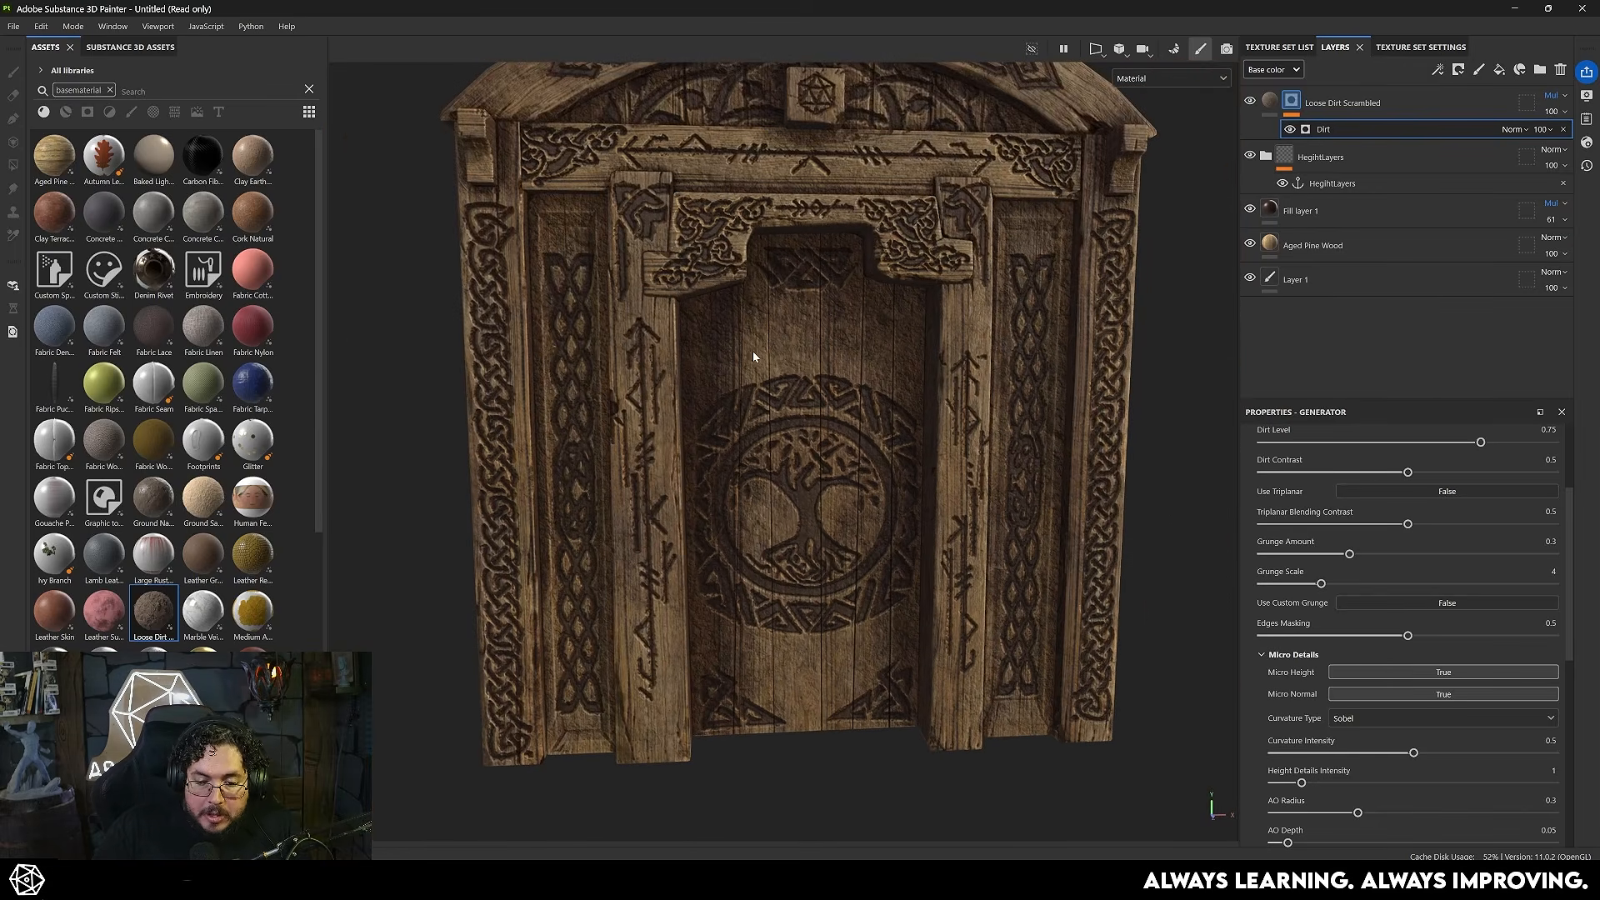
alt+drag(897, 339, 836, 390)
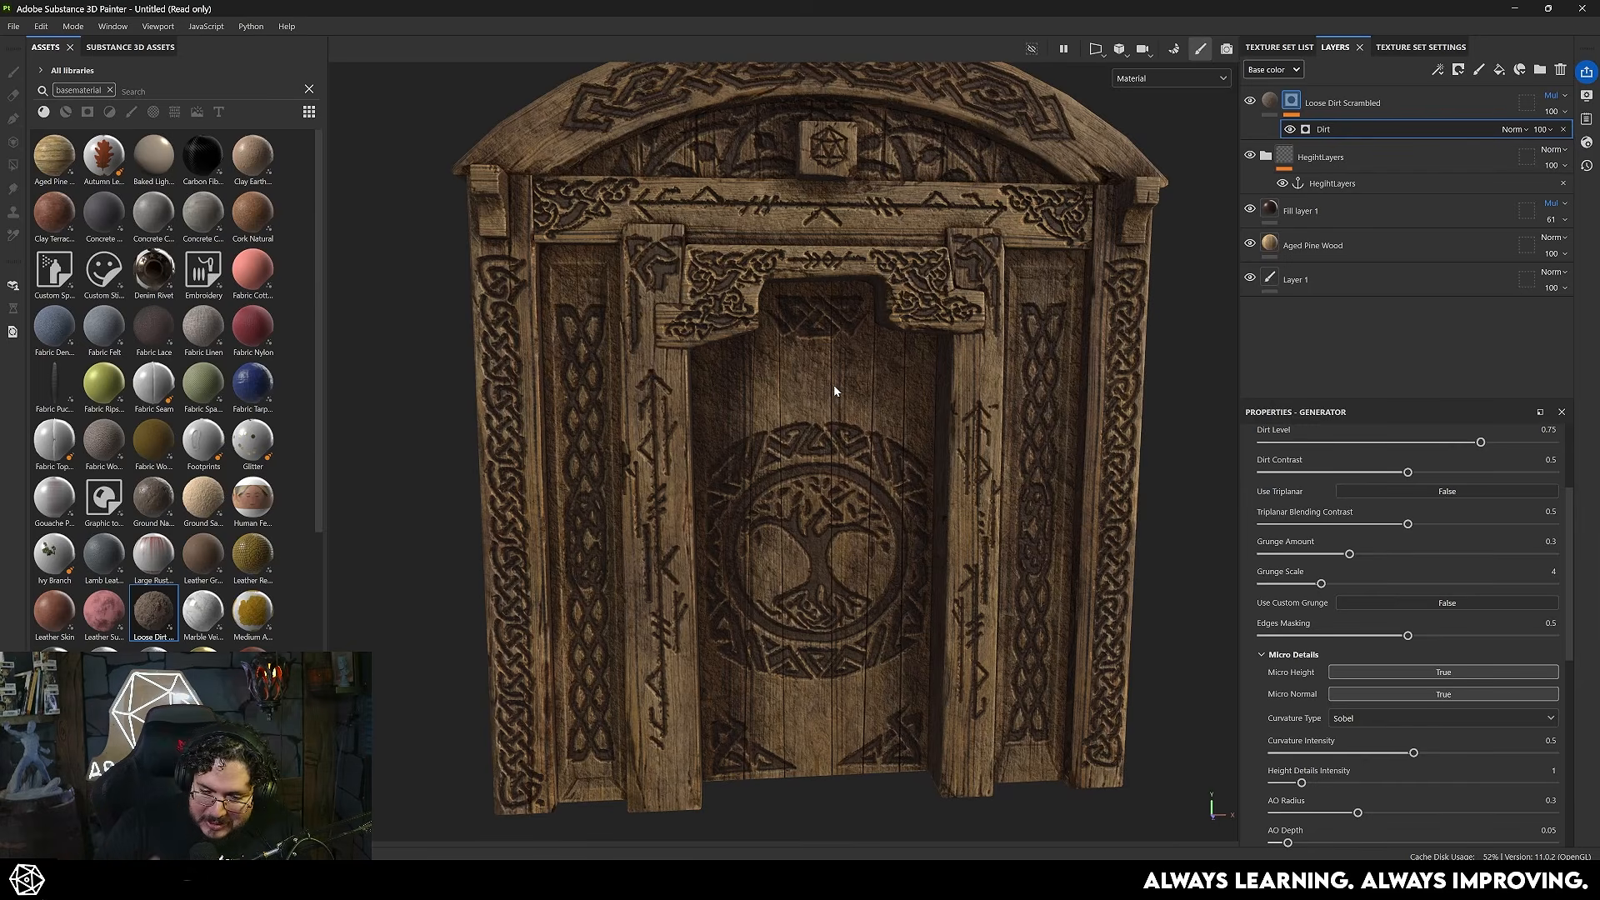
- Add a fill to the Loose Dirt Scrambled mask and use Clouds 2 as its grayscale texture
click(1294, 100)
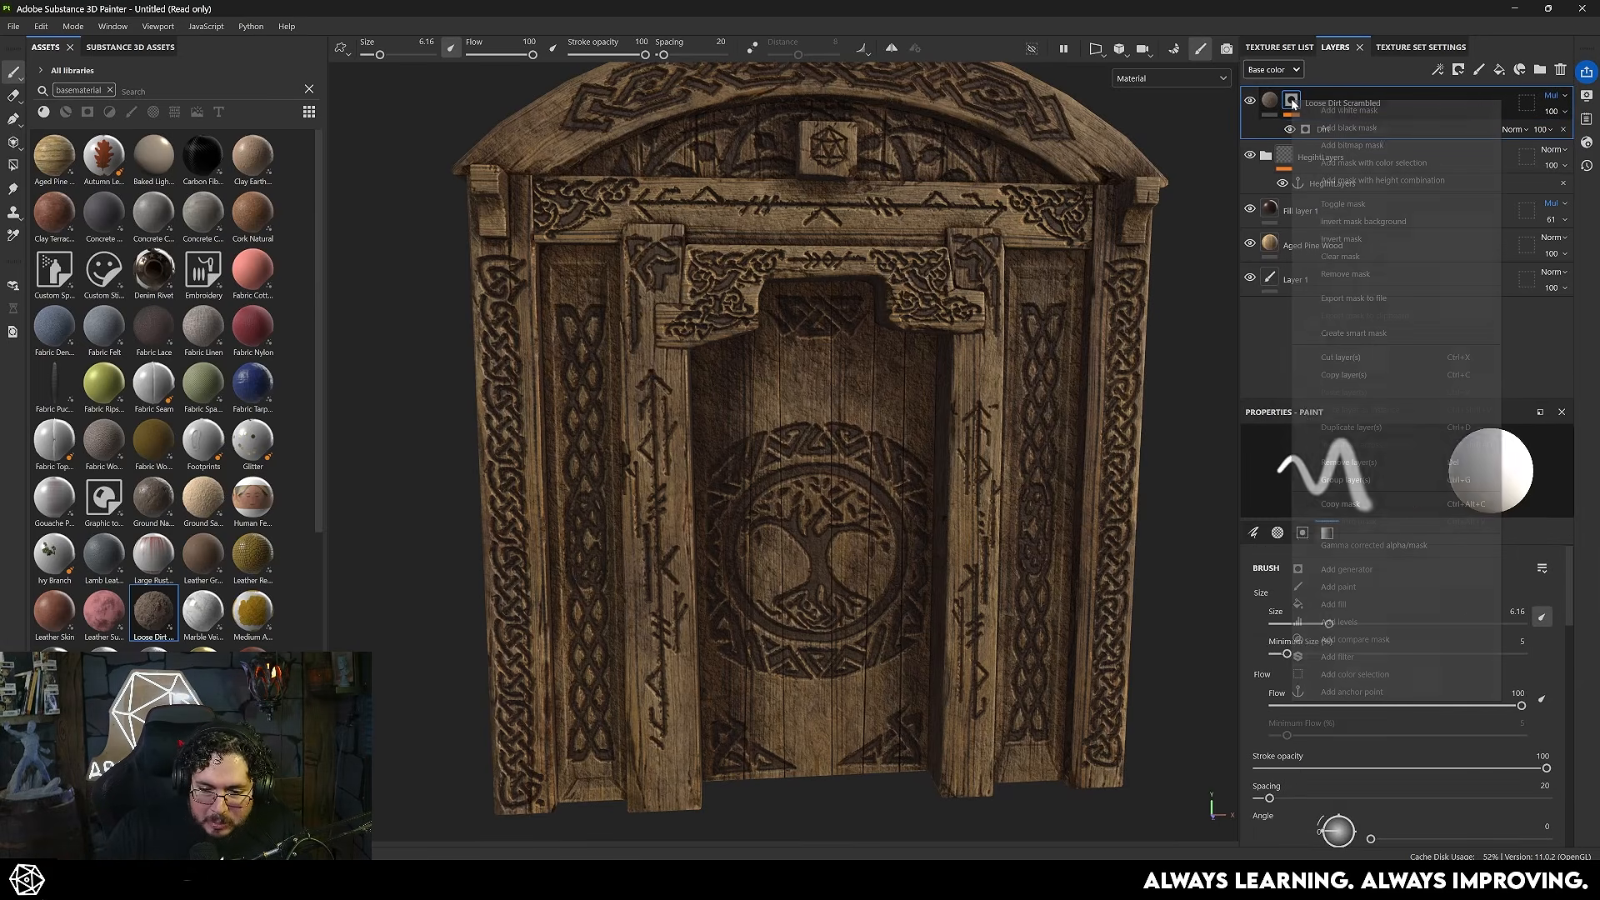
right_click(1294, 101)
click(1336, 604)
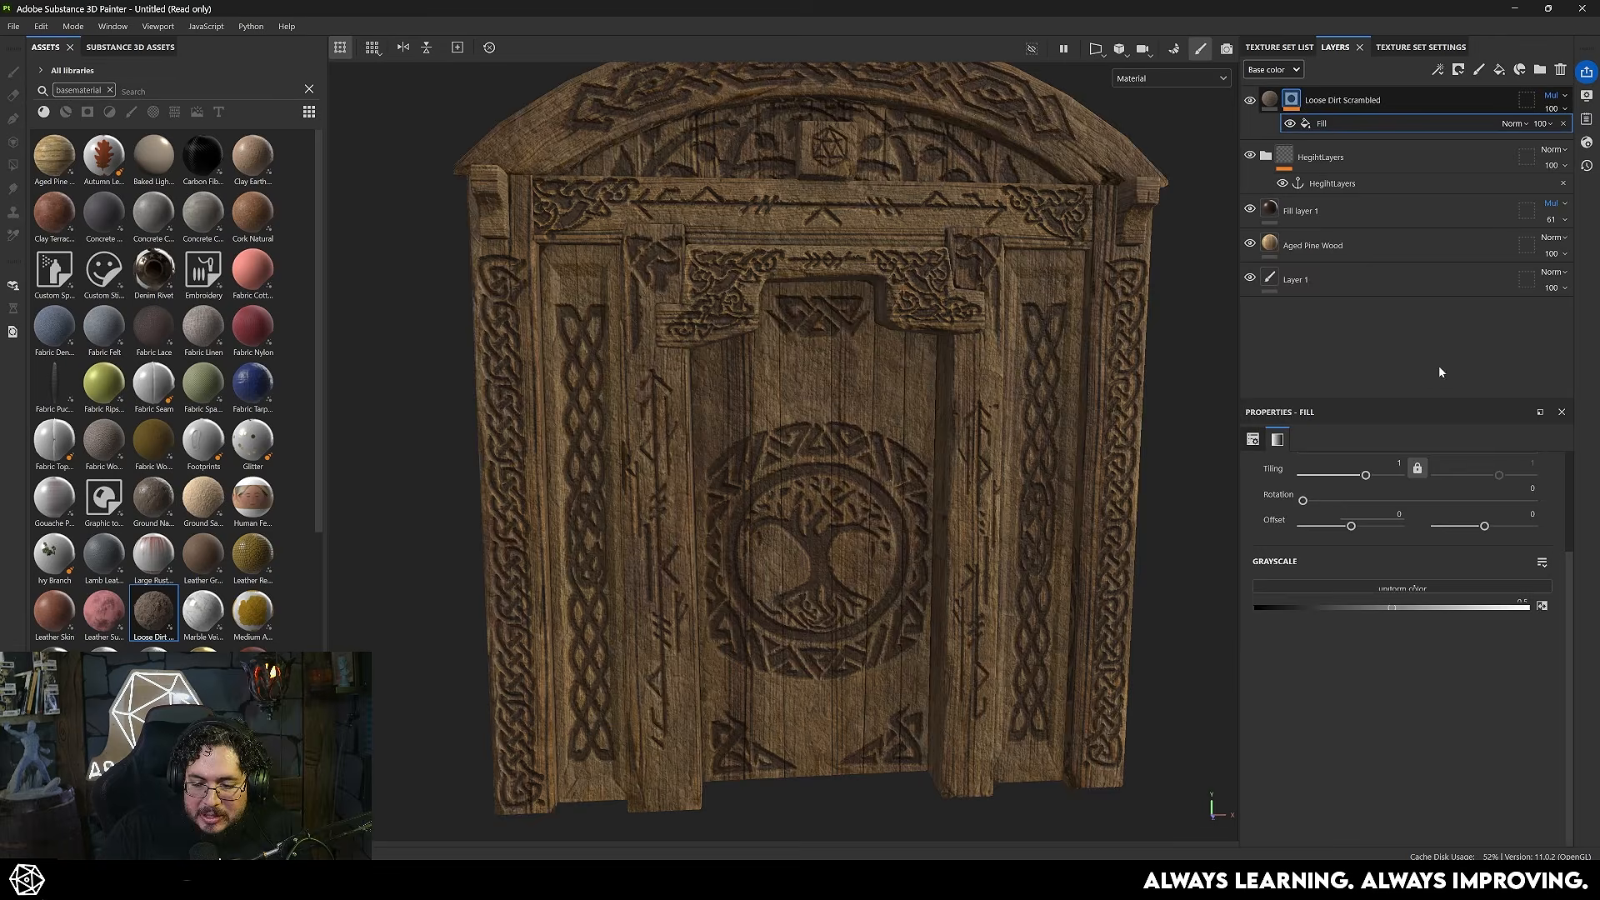
click(1394, 595)
text(cloud)
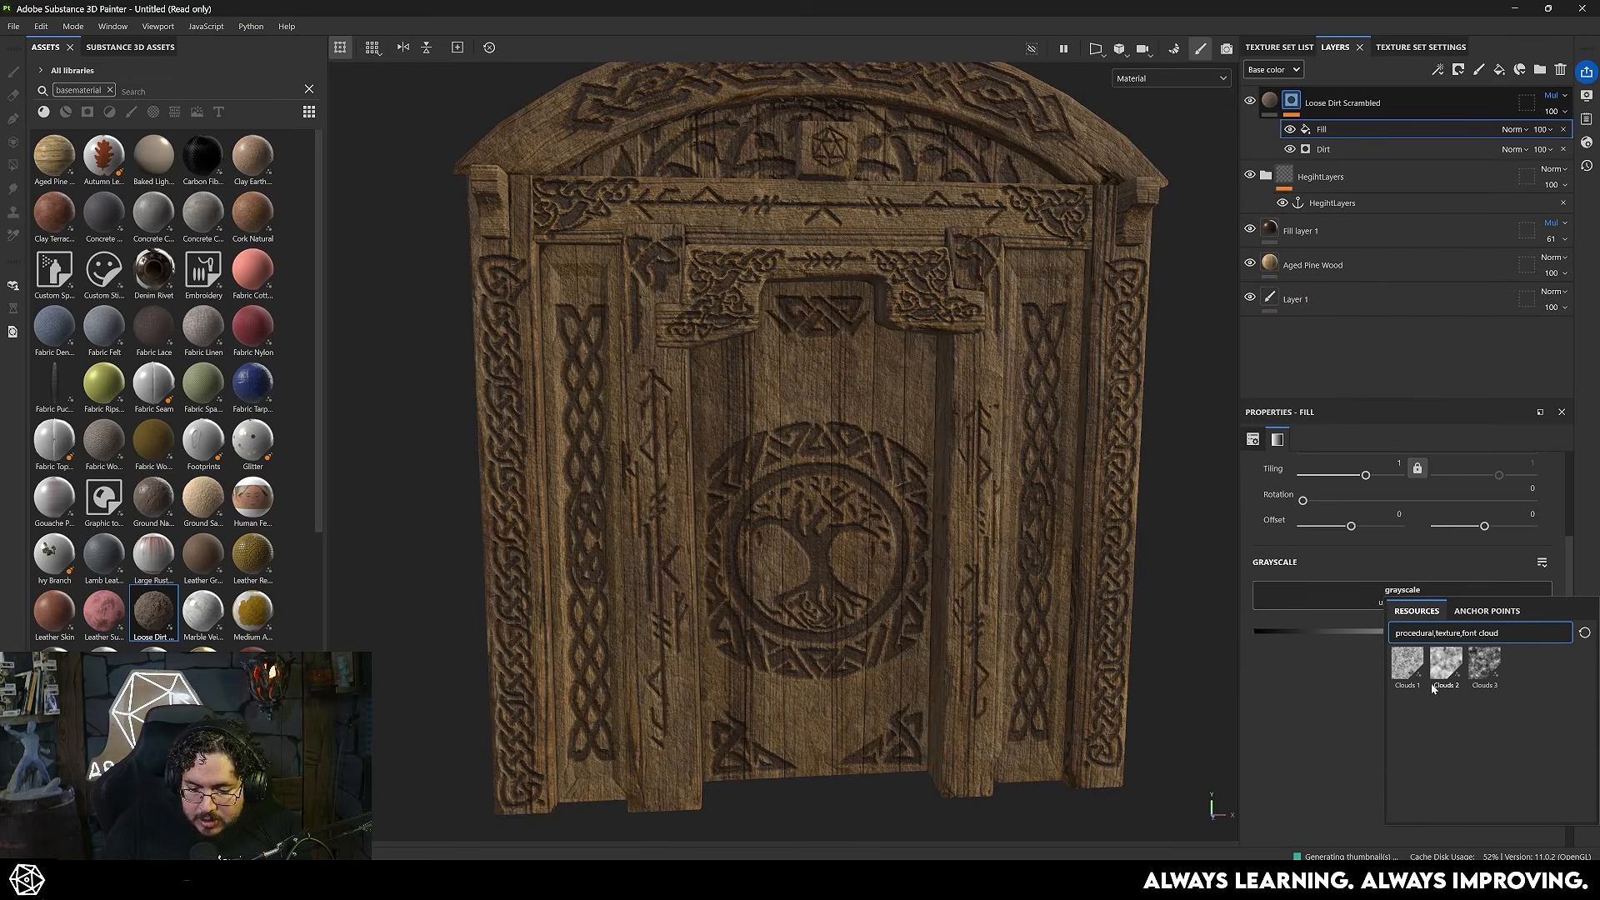
click(1443, 675)
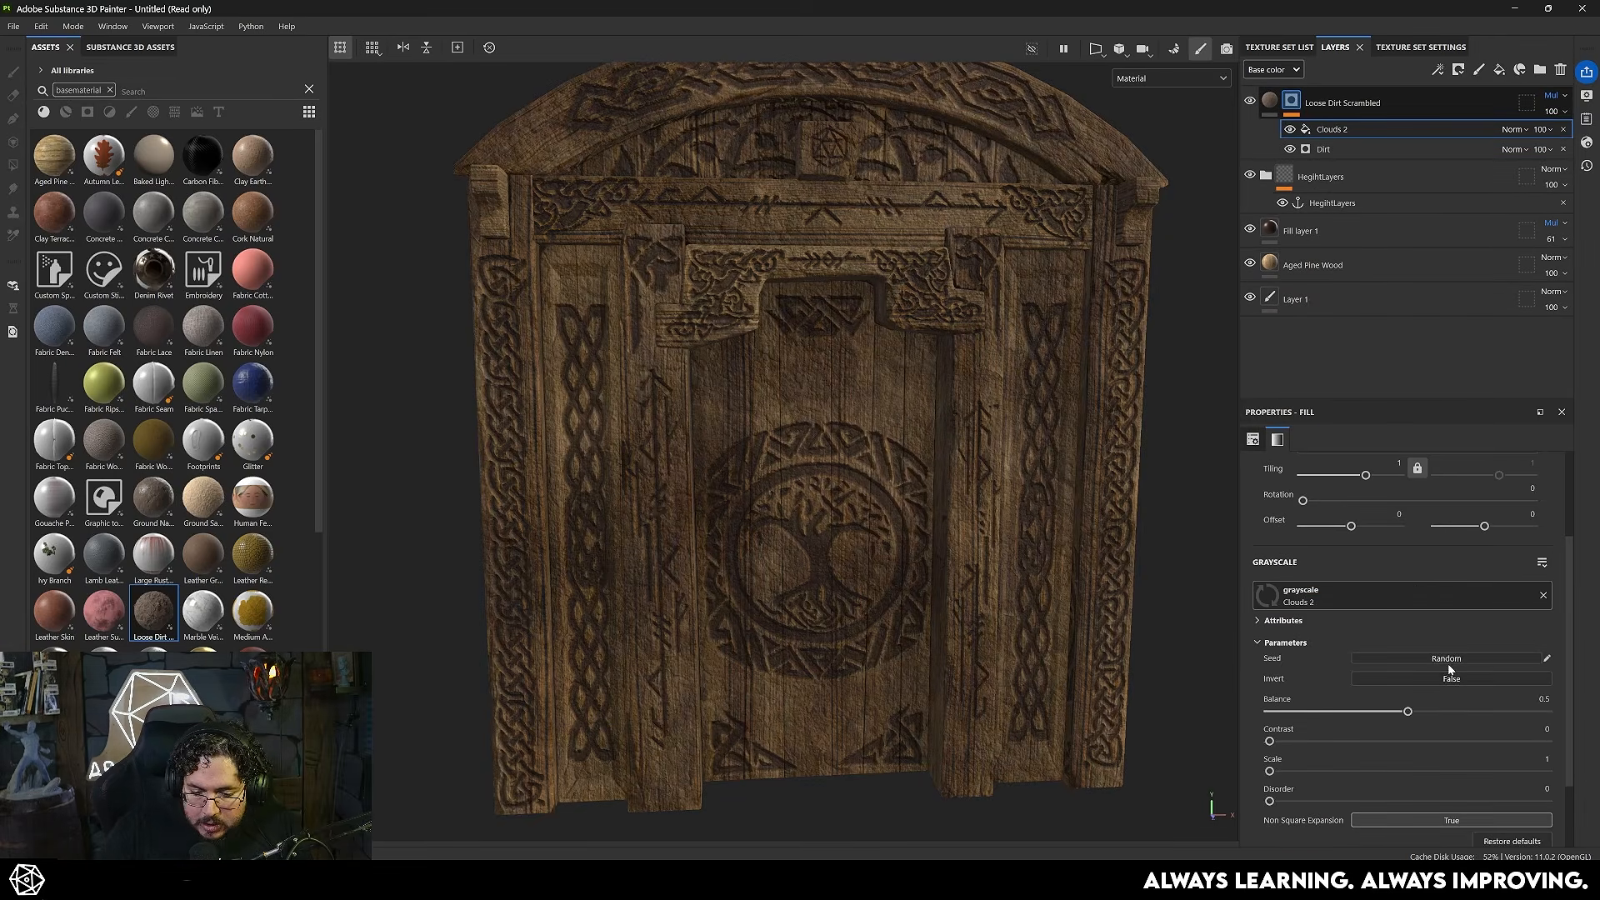
- Show the dirt mask and set the Clouds 2 fill to balance 0.31, contrast 0.72 and scale 3
alt+click(1295, 99)
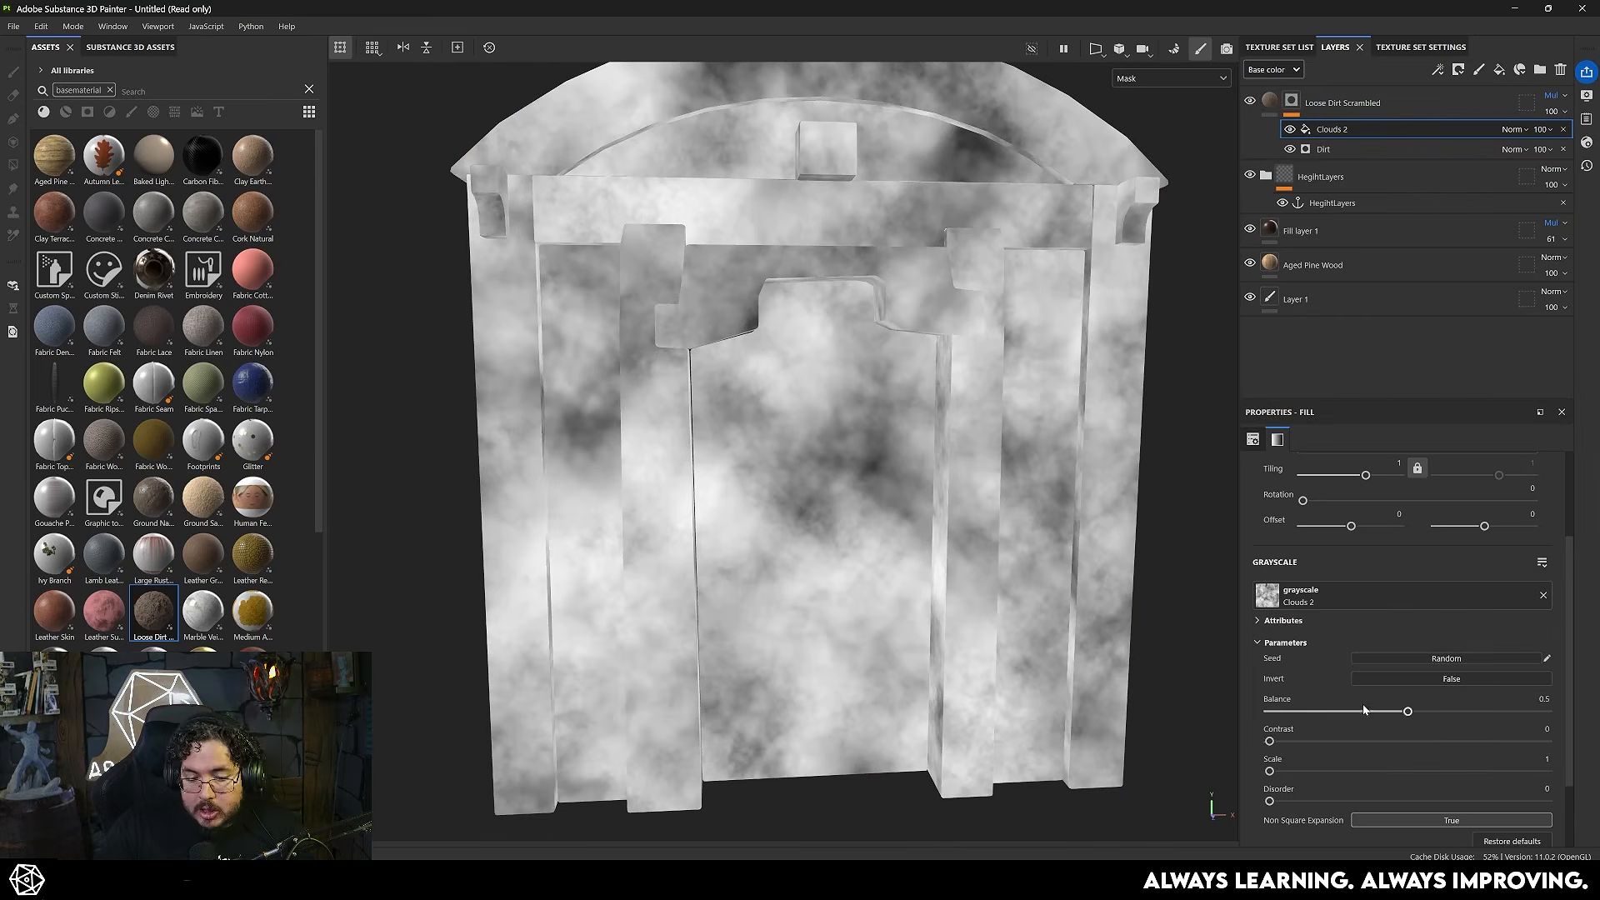
scroll(1363, 705, down, 1)
drag(1407, 667, 1447, 668)
drag(1270, 697, 1355, 668)
drag(1314, 728, 1350, 728)
- Set the Clouds 2 fill's blend mode to Multiply and check the broken-up dirt in the material view
click(1513, 129)
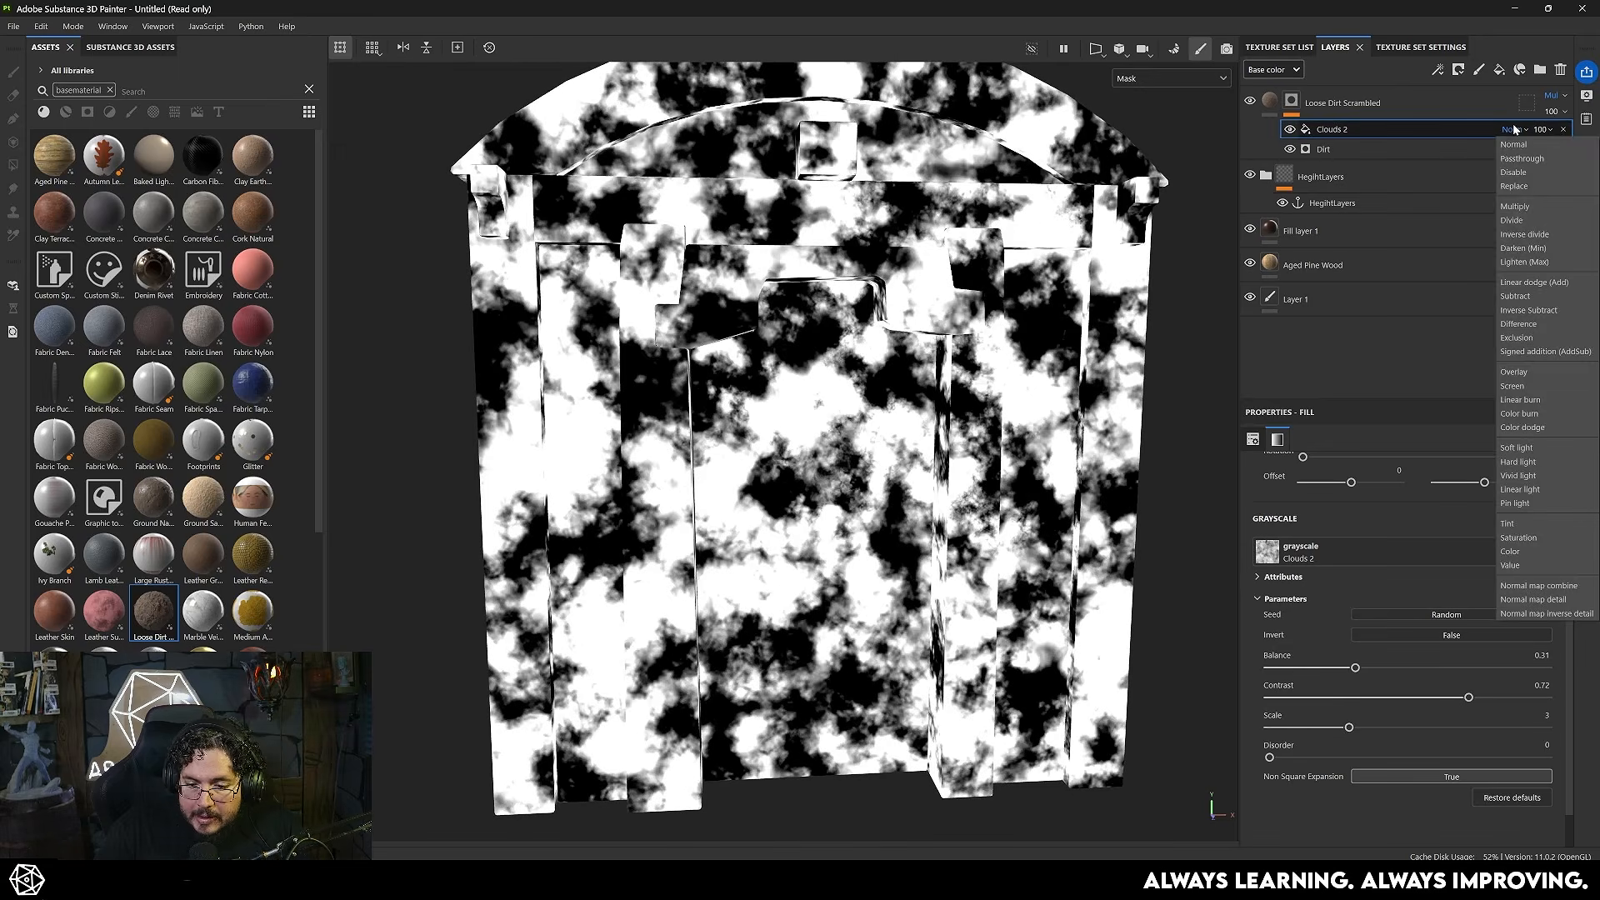
click(1516, 206)
scroll(813, 534, up, 4)
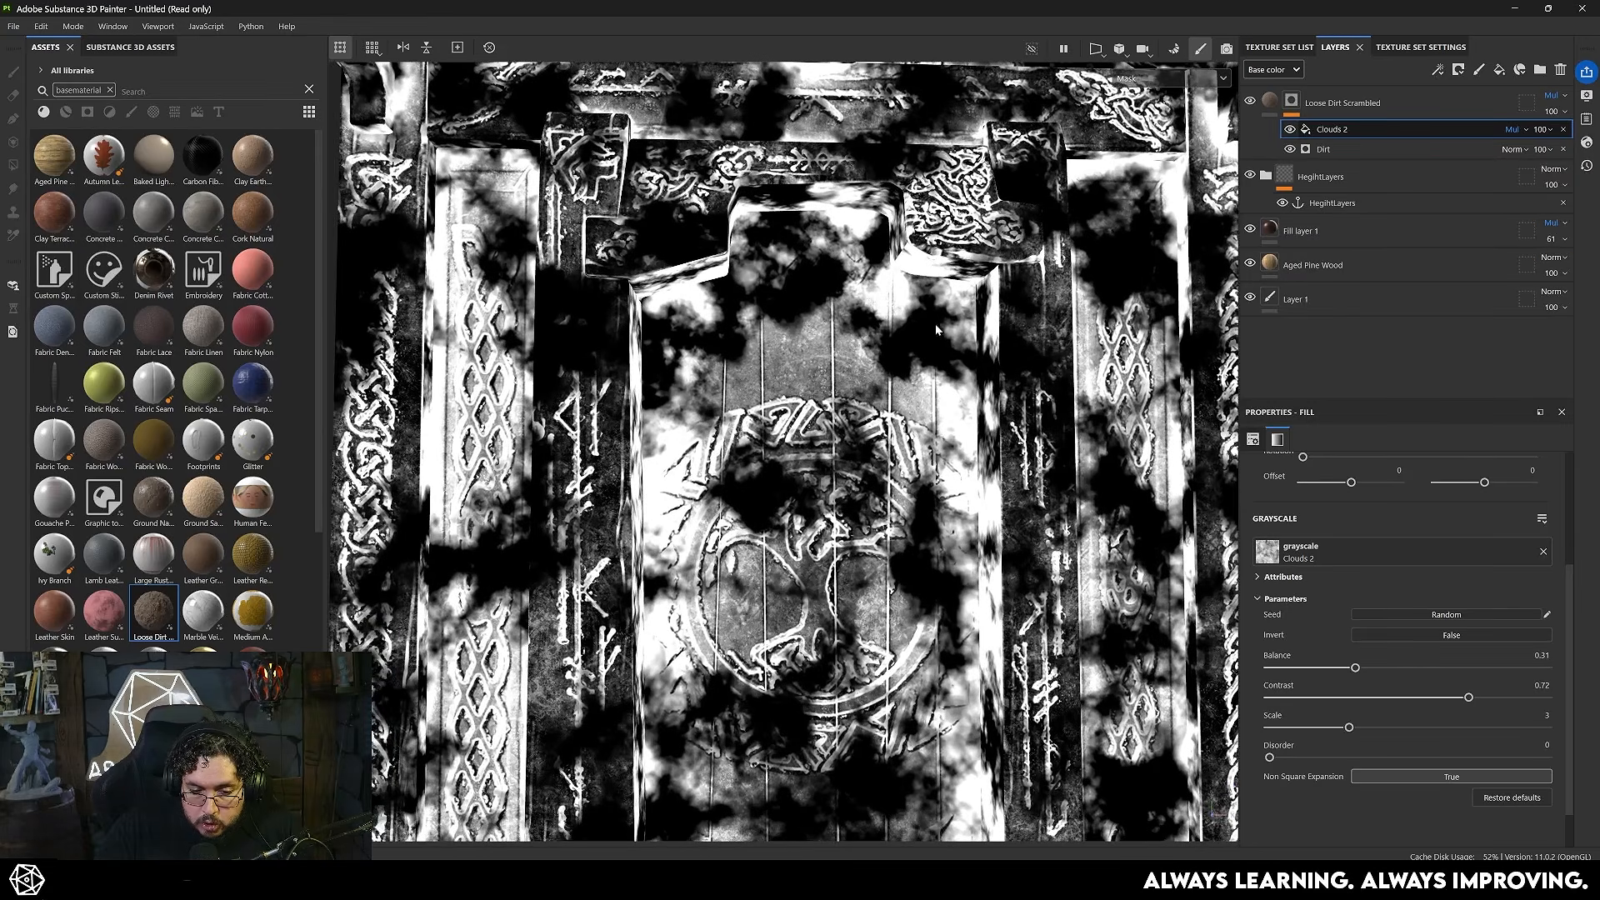
key(m)
alt+drag(727, 413, 867, 503)
mouse_move(867, 503)
alt+right_down()
mouse_move(803, 447)
mouse_move(866, 492)
alt+right_up()
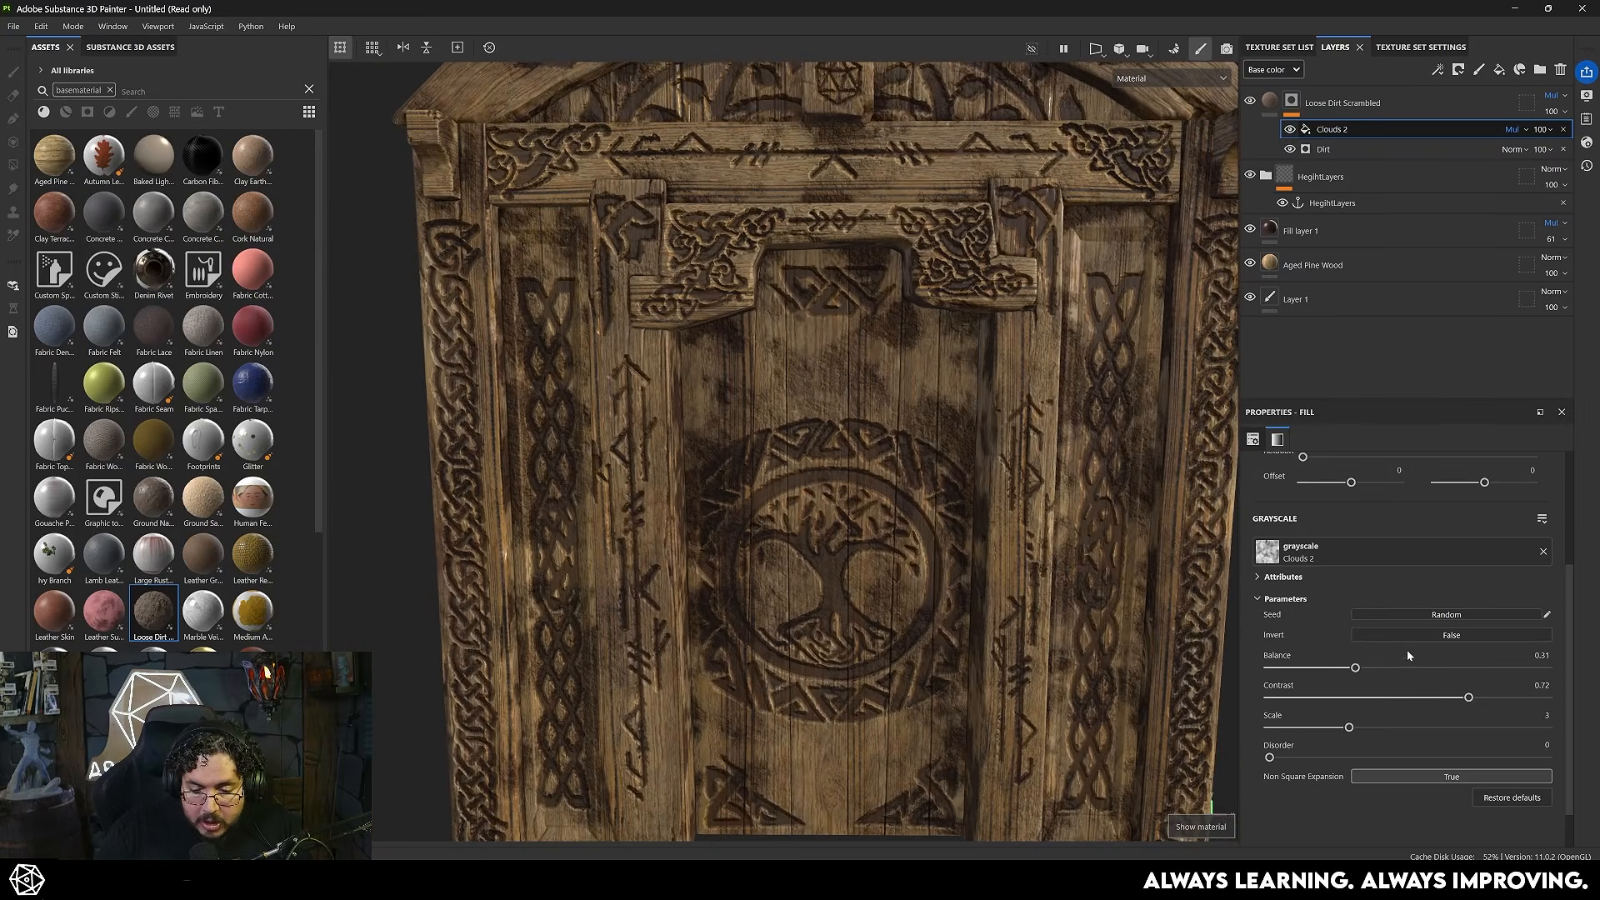
- Refine the Clouds 2 fill to contrast 0.39, balance 0.49 and scale 5, with its opacity at 61
click(1385, 698)
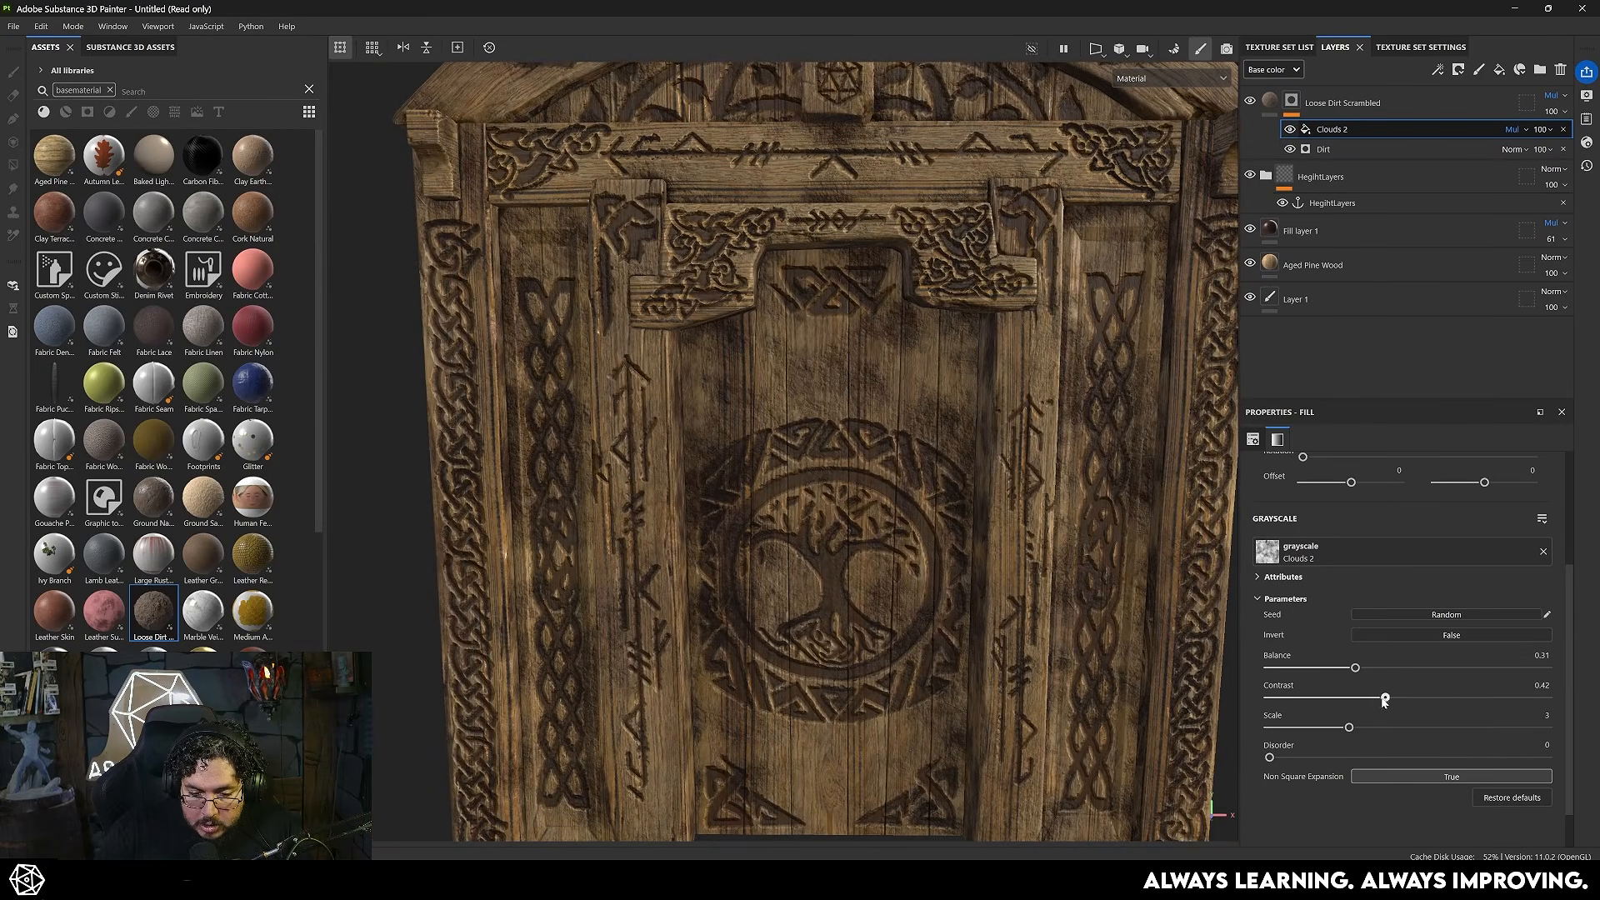
click(1408, 672)
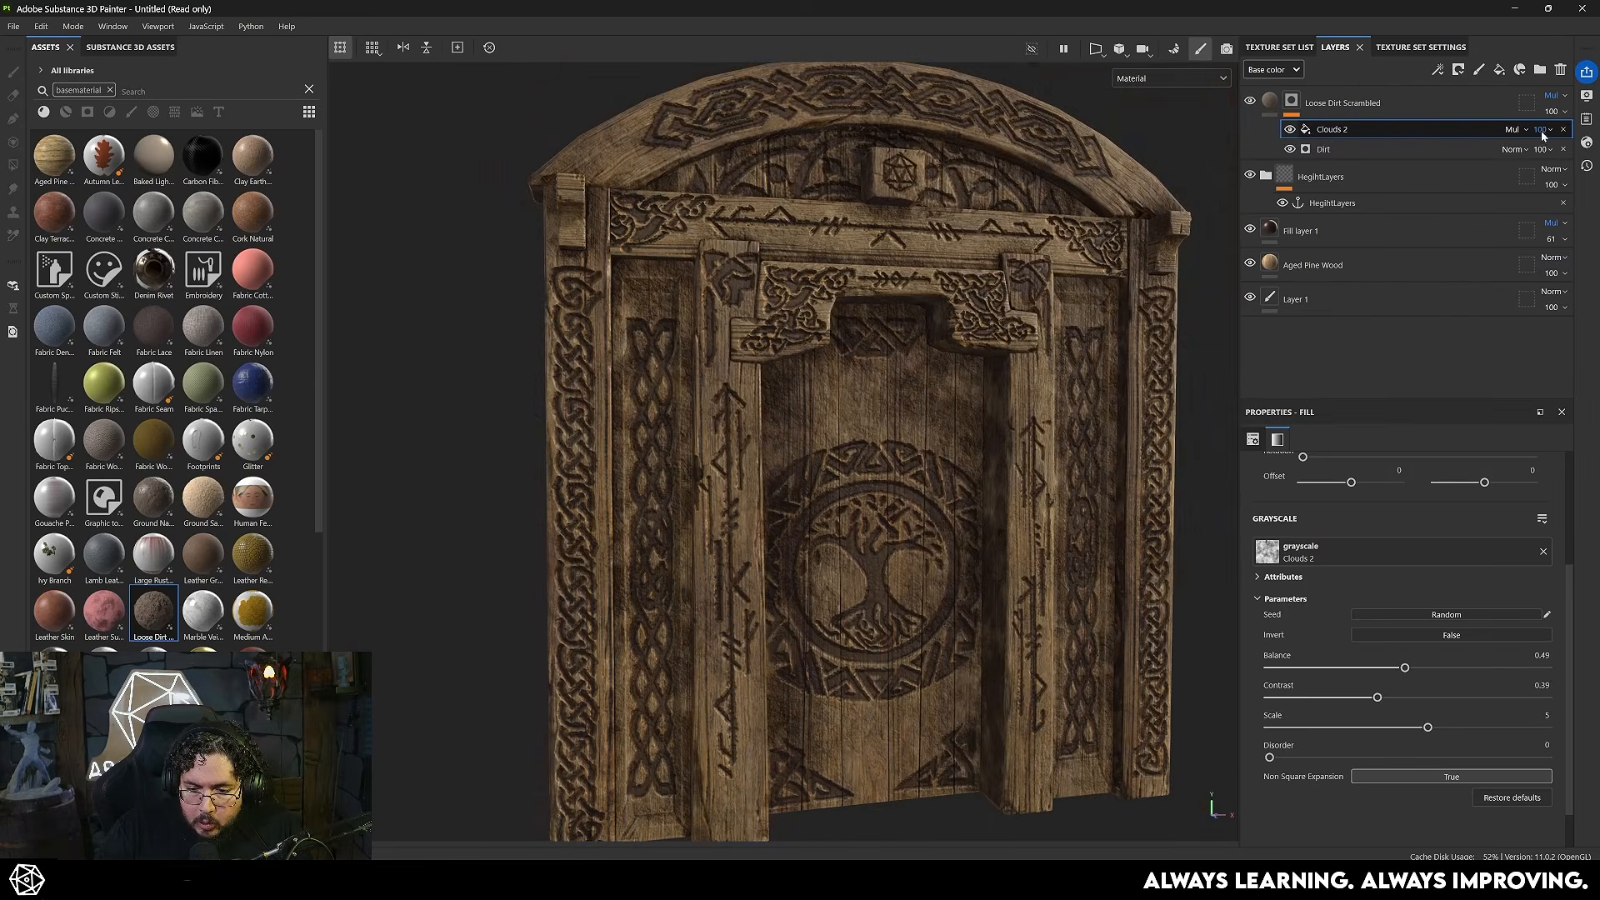
click(1541, 131)
drag(1572, 156, 1555, 156)
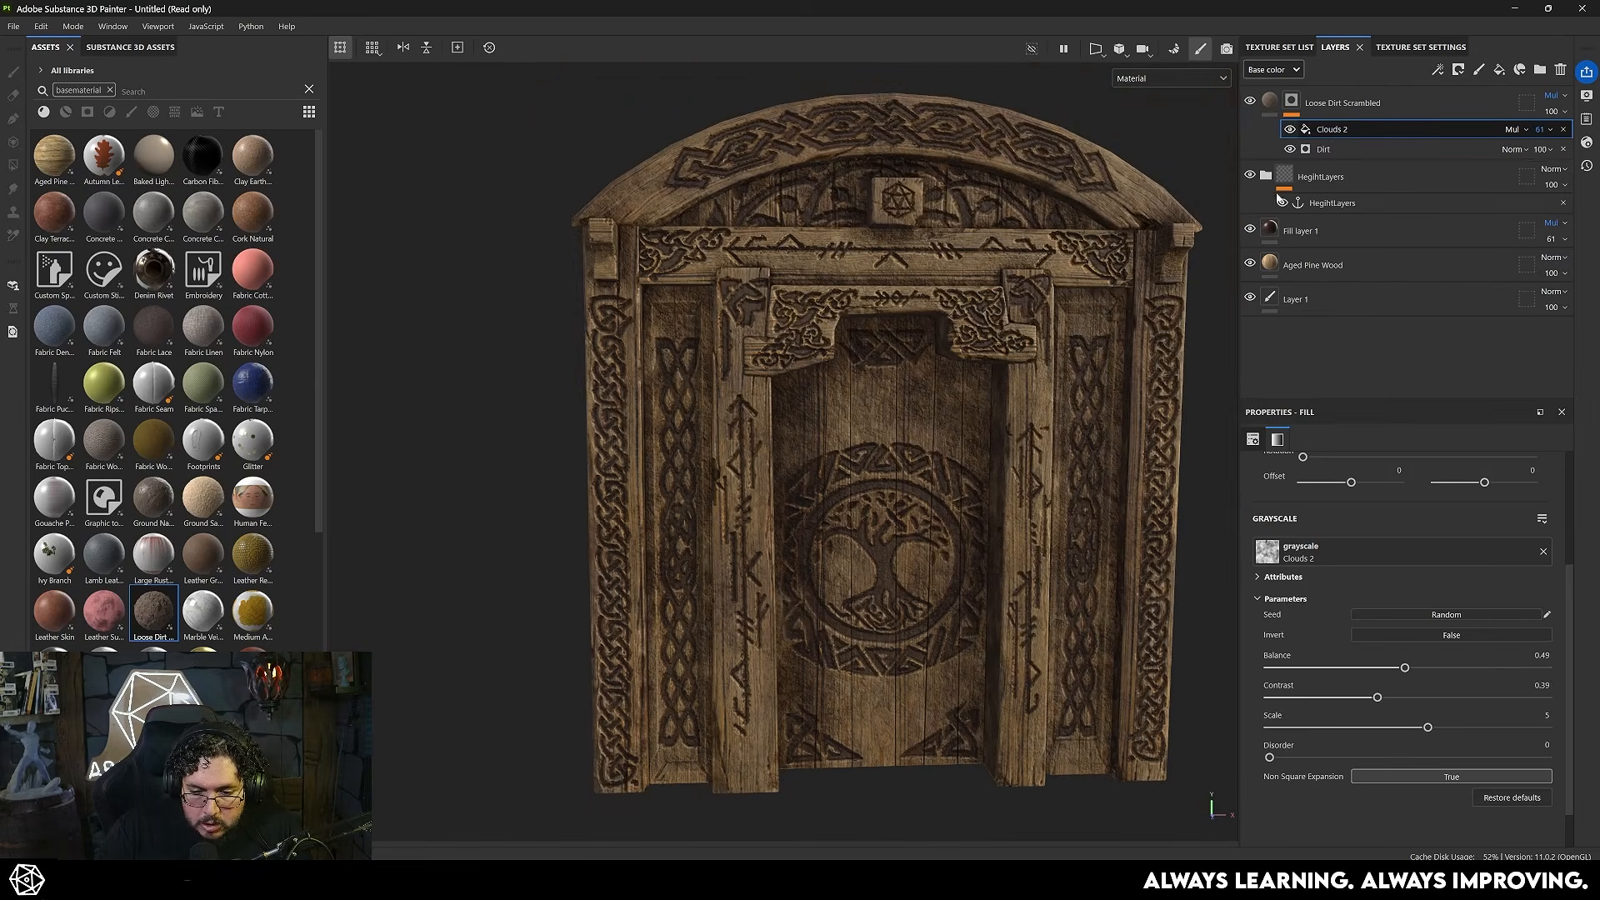
- Compare the dirt with the Clouds 2 fill hidden and shown, and set the Loose Dirt Scrambled layer's opacity to 57
click(1290, 130)
click(1290, 130)
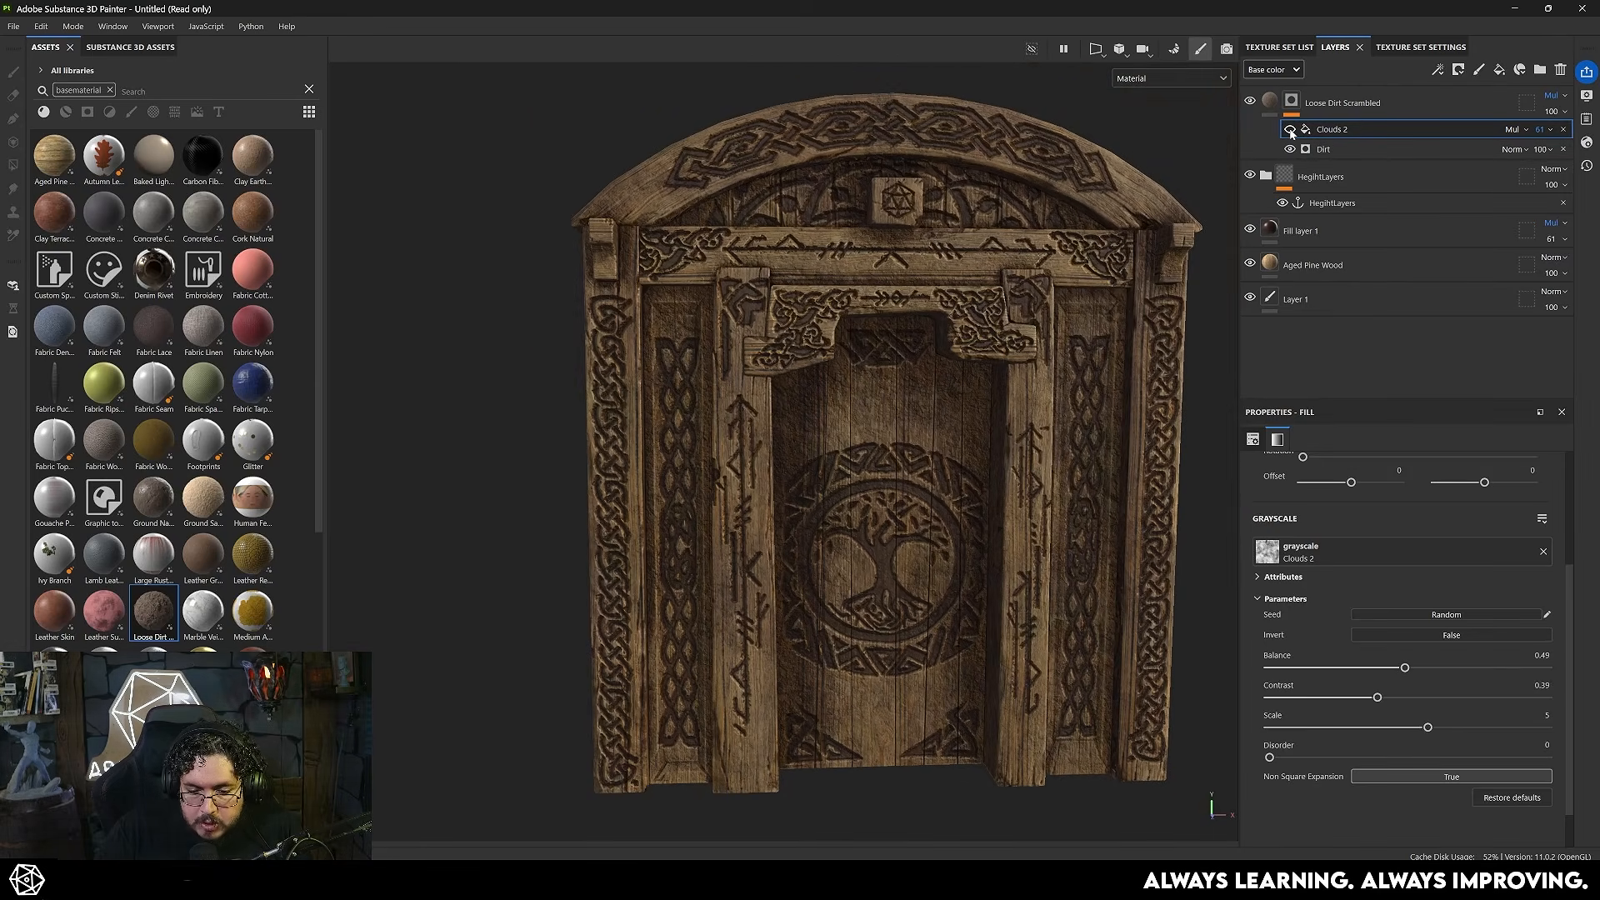
click(1290, 130)
click(1290, 131)
click(1291, 131)
click(1553, 113)
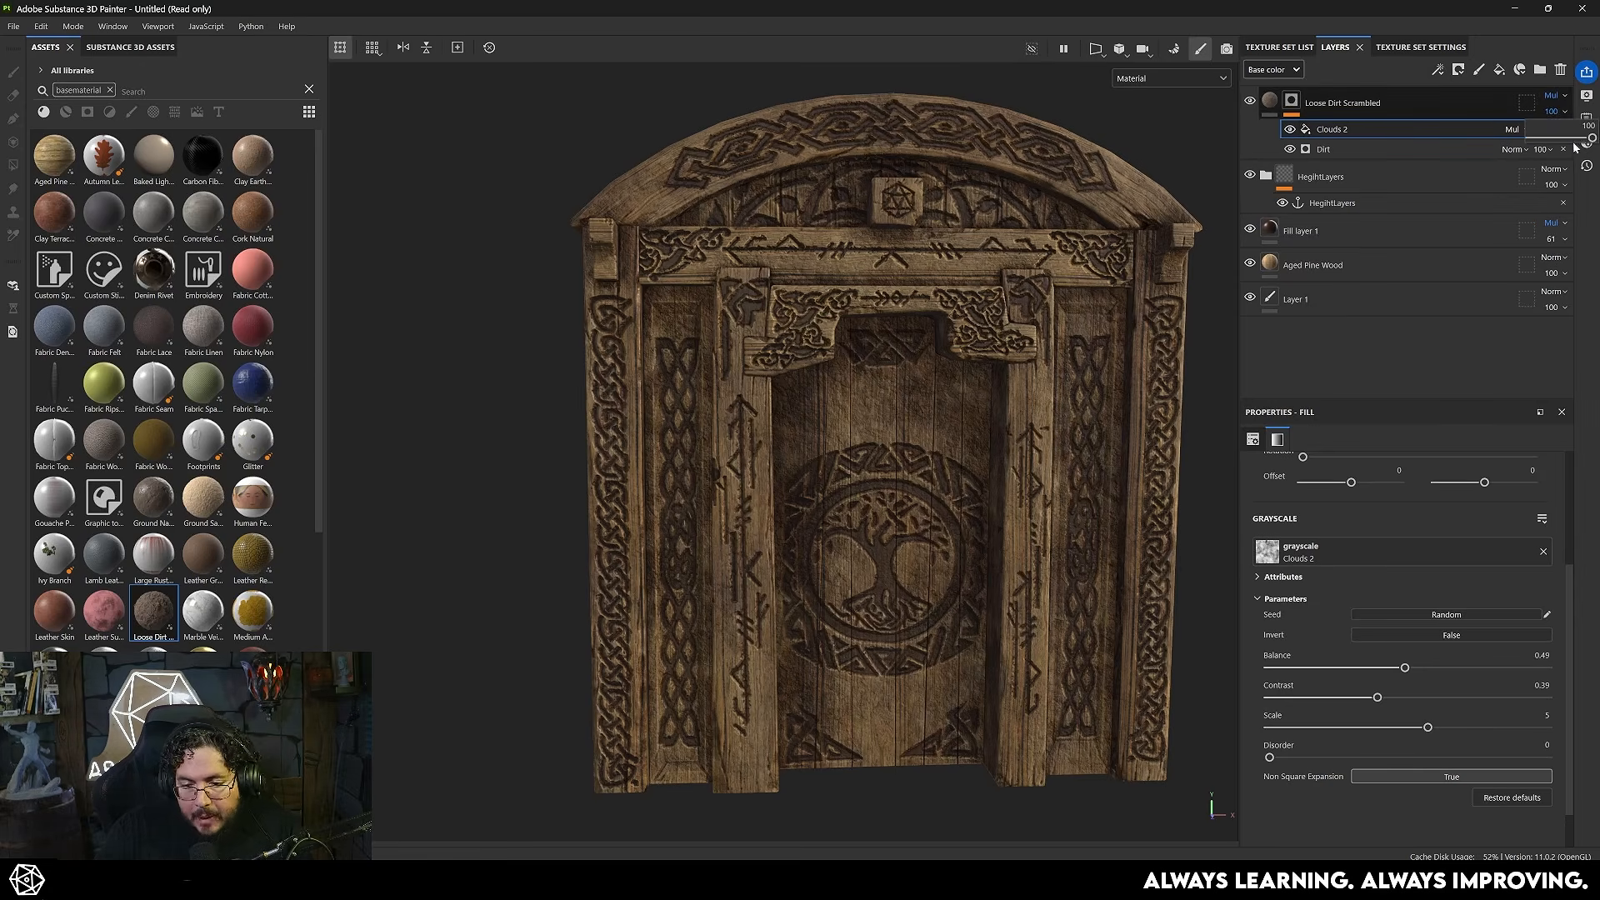
mouse_move(1591, 138)
mouse_down()
mouse_move(1548, 139)
mouse_move(1566, 139)
mouse_up()
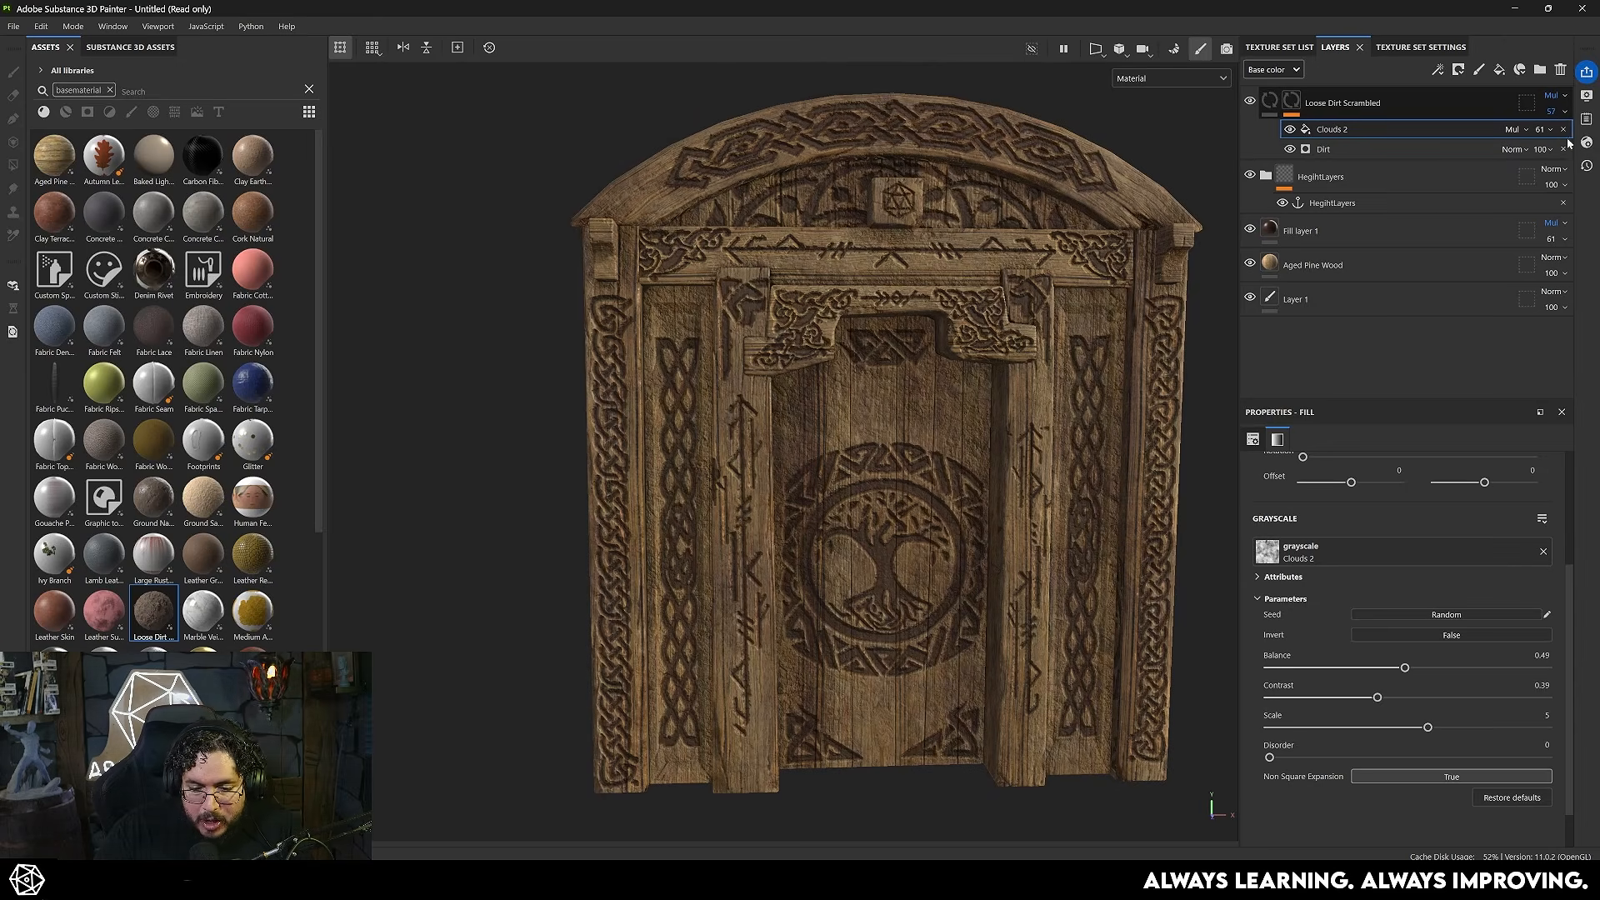
alt+drag(1091, 406, 992, 417)
- Add a color-only fill layer named Edges above Loose Dirt Scrambled, sampling its base color from the Aged Pine Wood thumbnail
click(1291, 101)
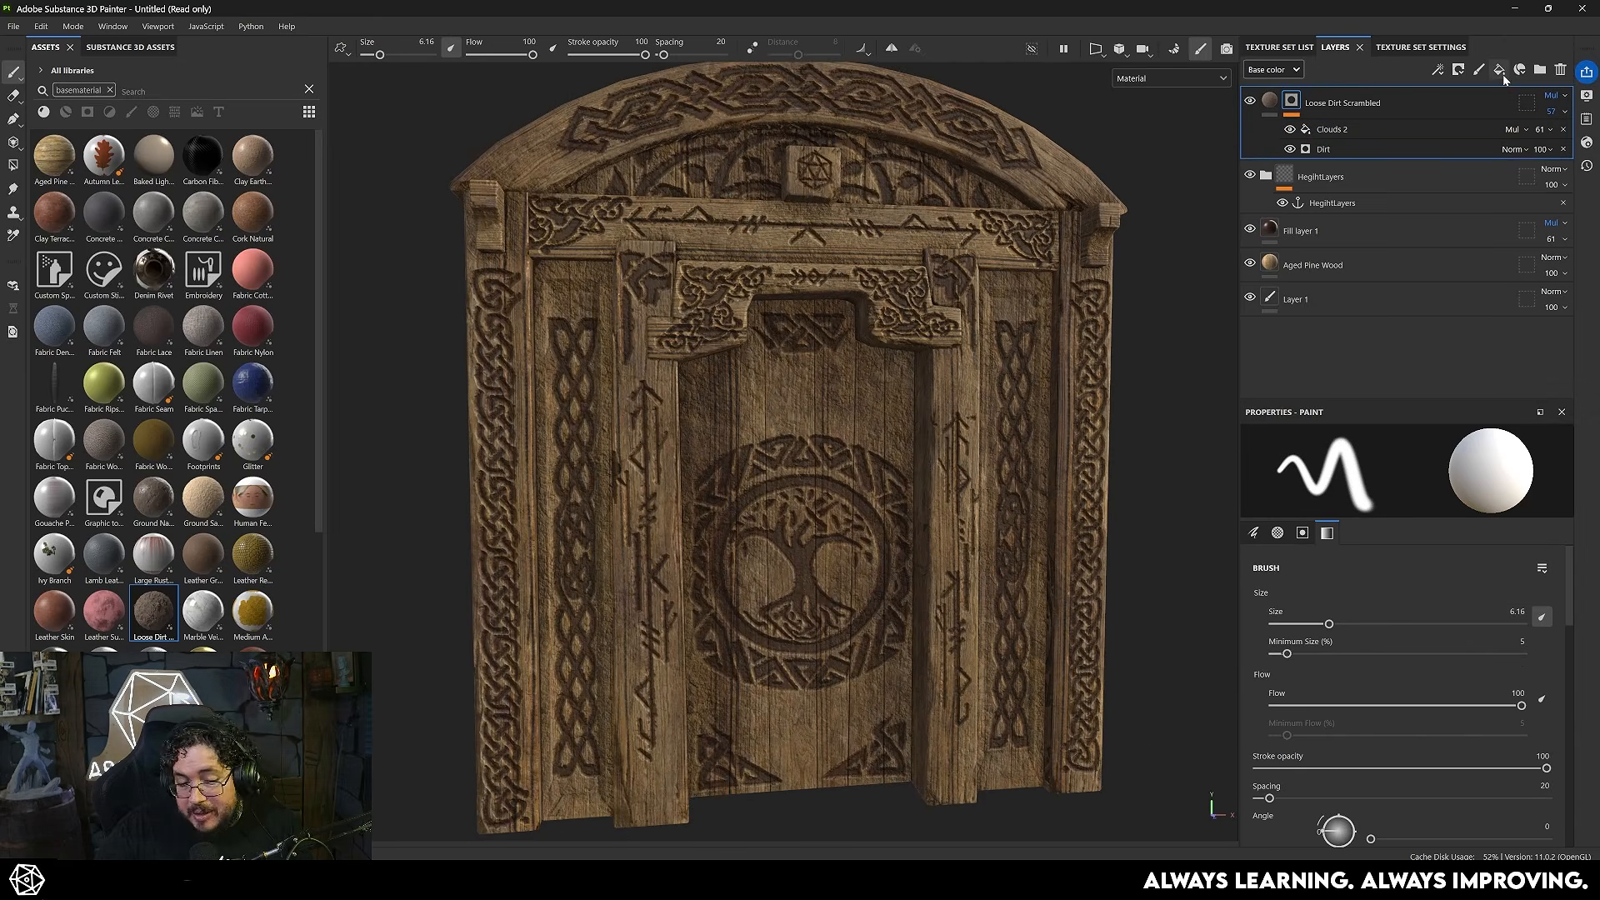
click(1501, 70)
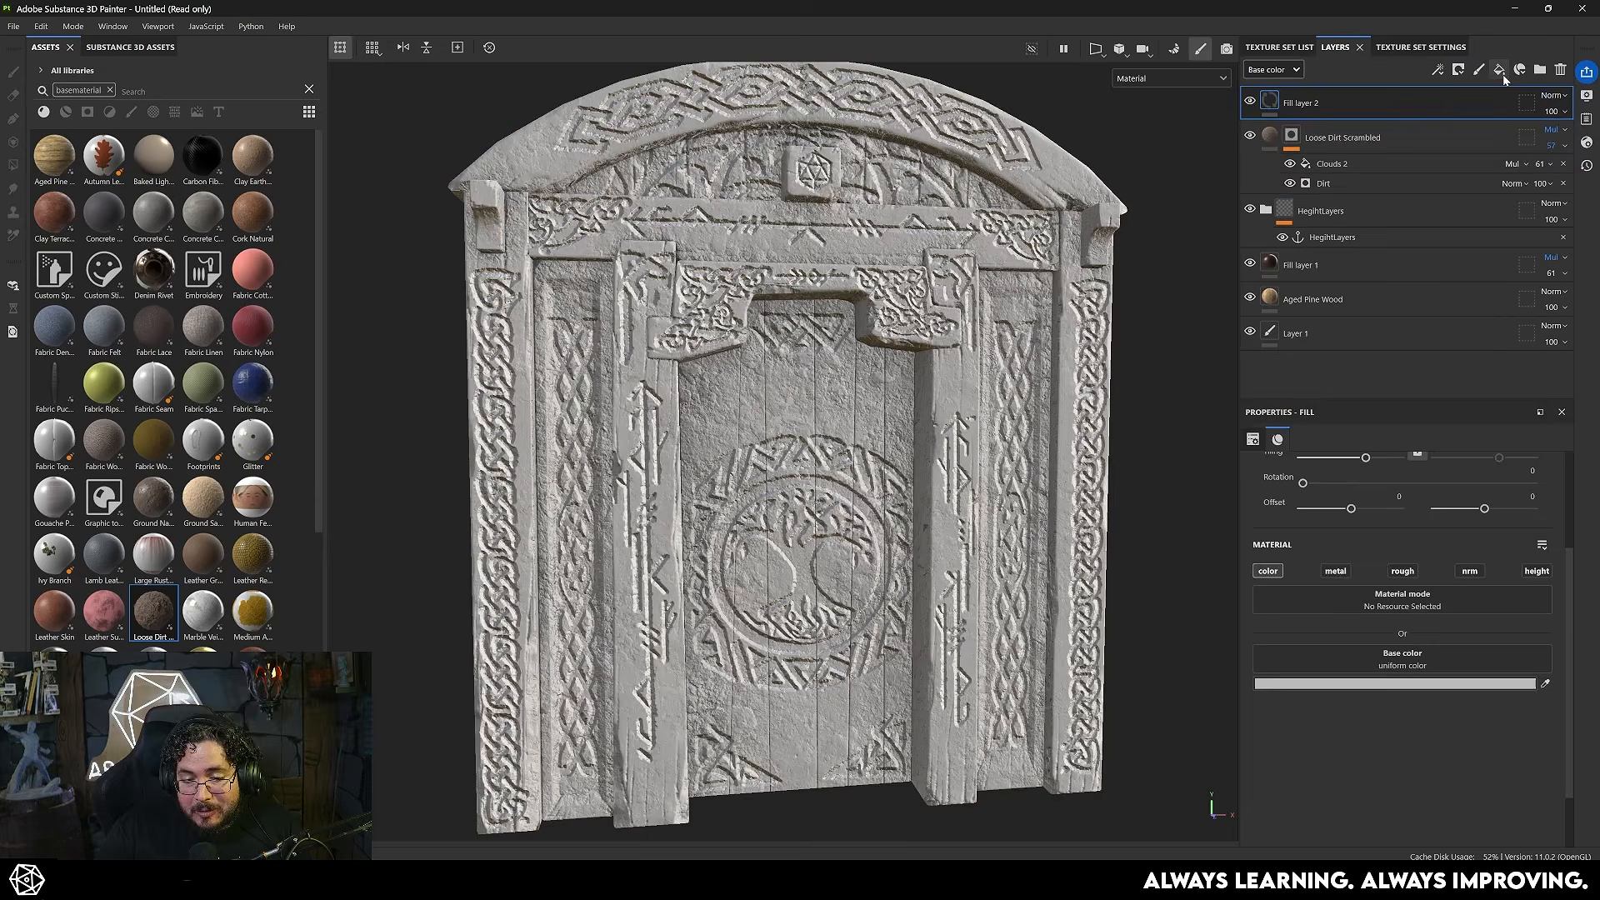
scroll(1467, 658, down, 2)
click(1545, 685)
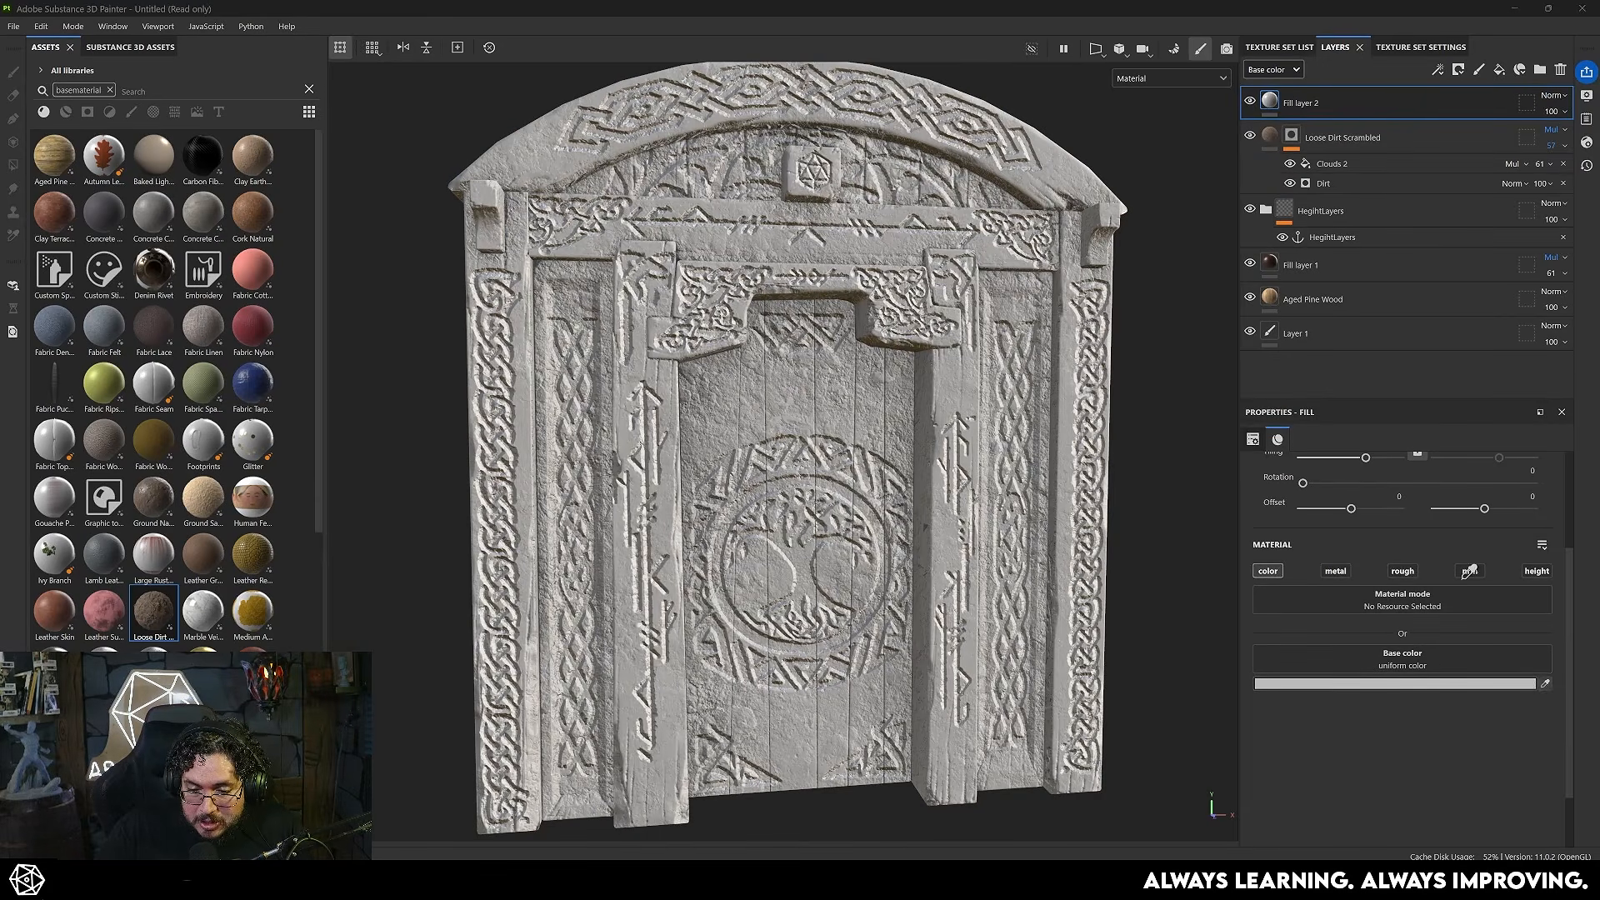
click(1267, 298)
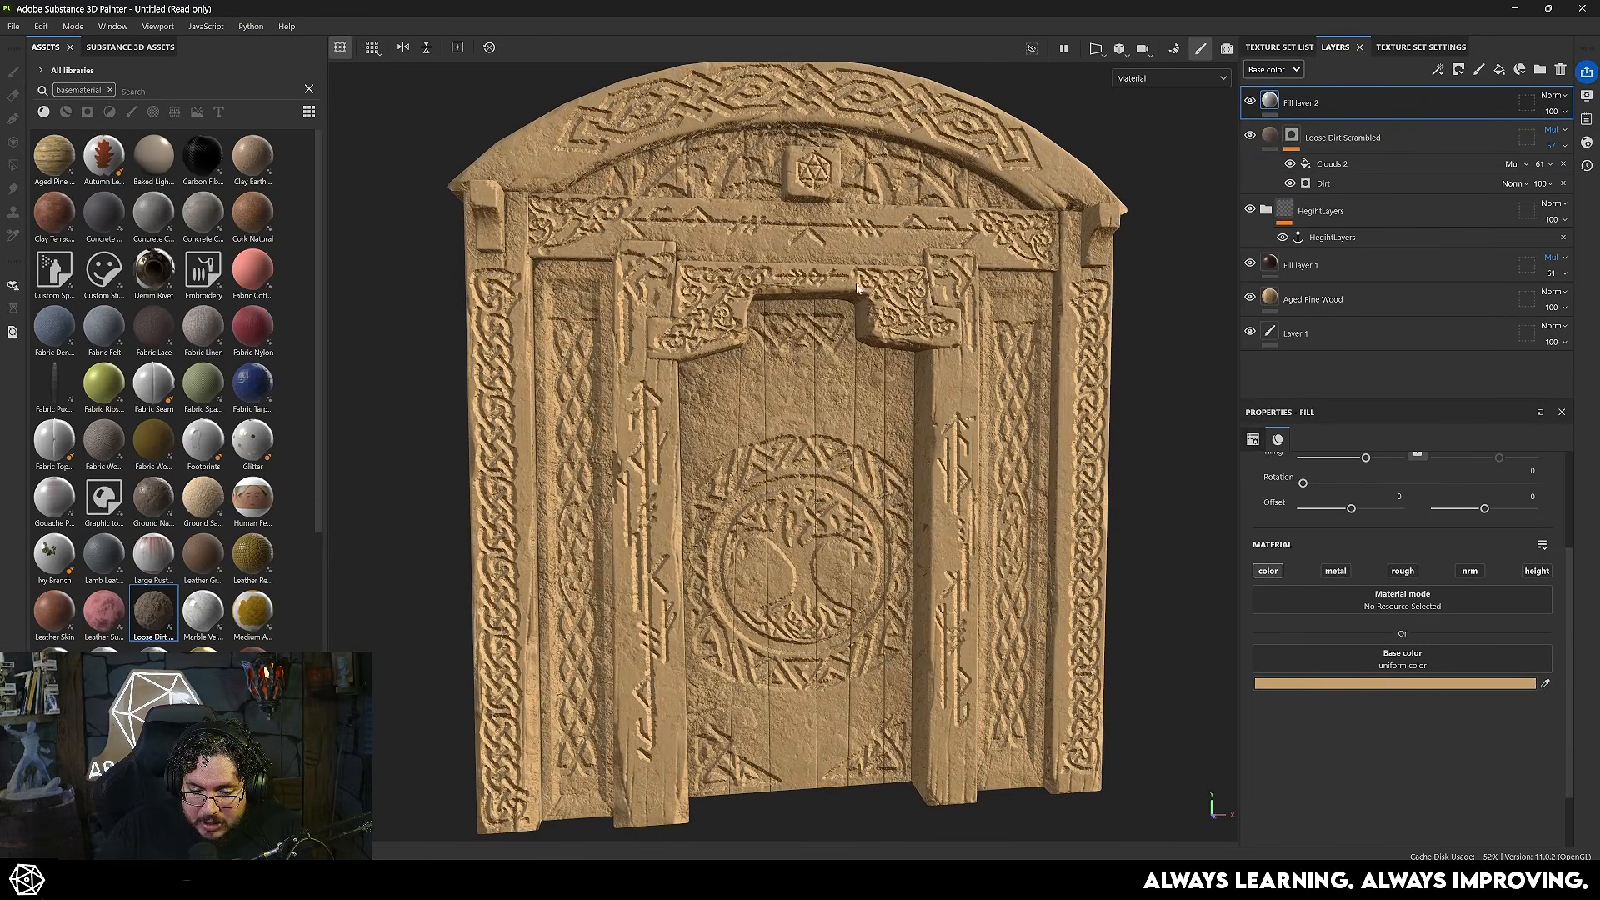
double_click(1300, 103)
text(Ed)
key(Return)
- Add a black mask to the Edges layer and give it a Metal Edge Wear generator
right_click(1298, 101)
click(1397, 127)
right_click(1305, 103)
click(1377, 644)
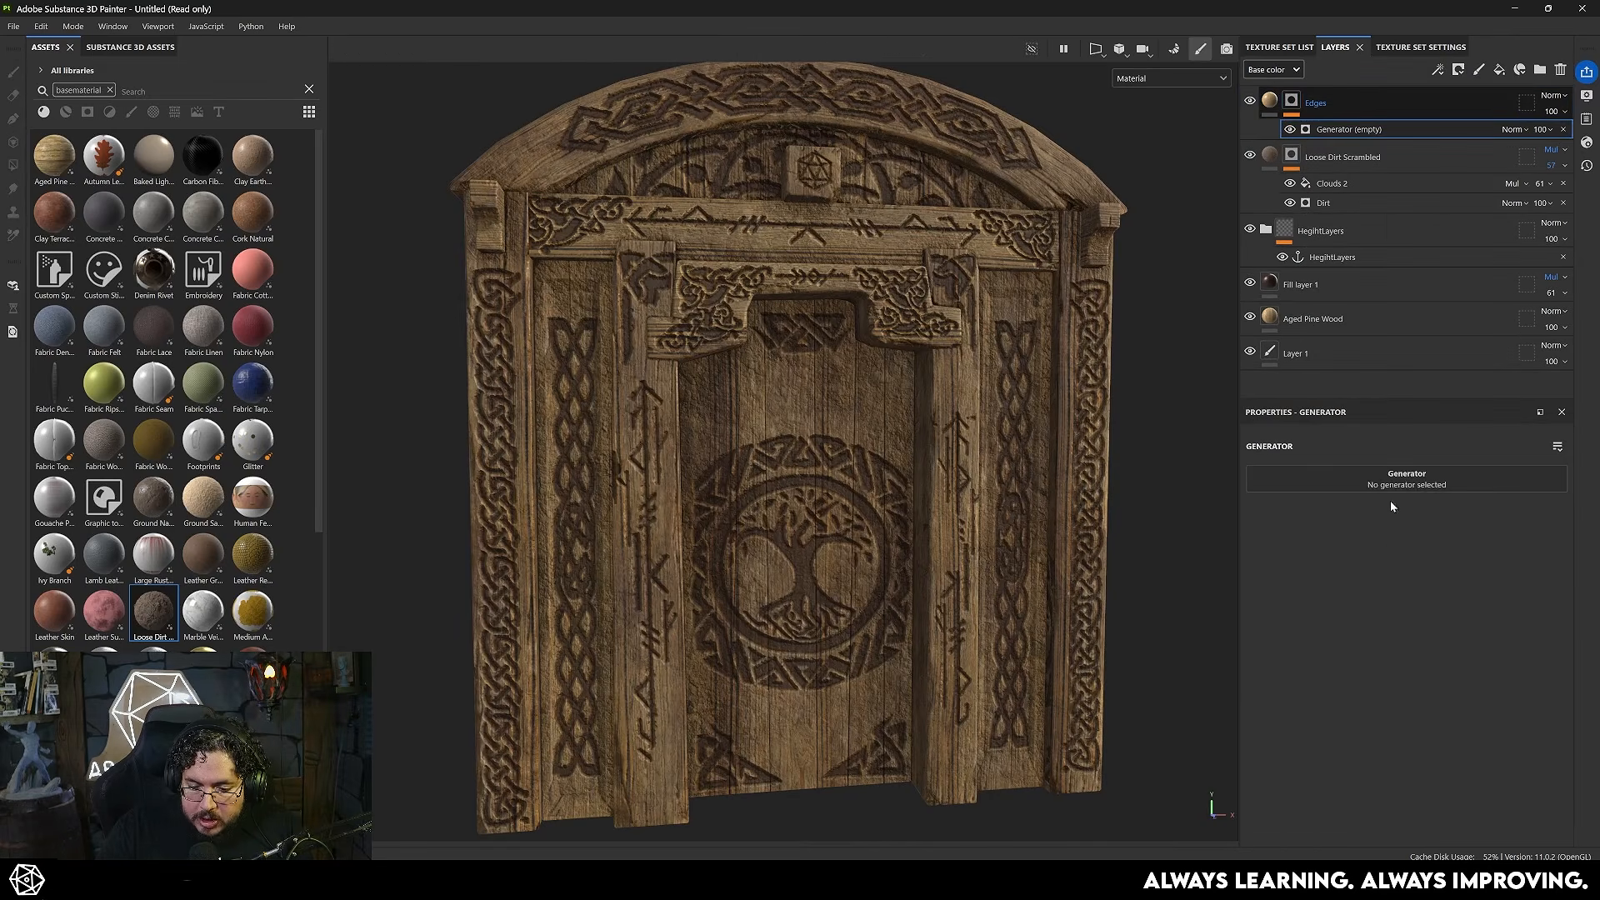
click(1392, 487)
click(1528, 623)
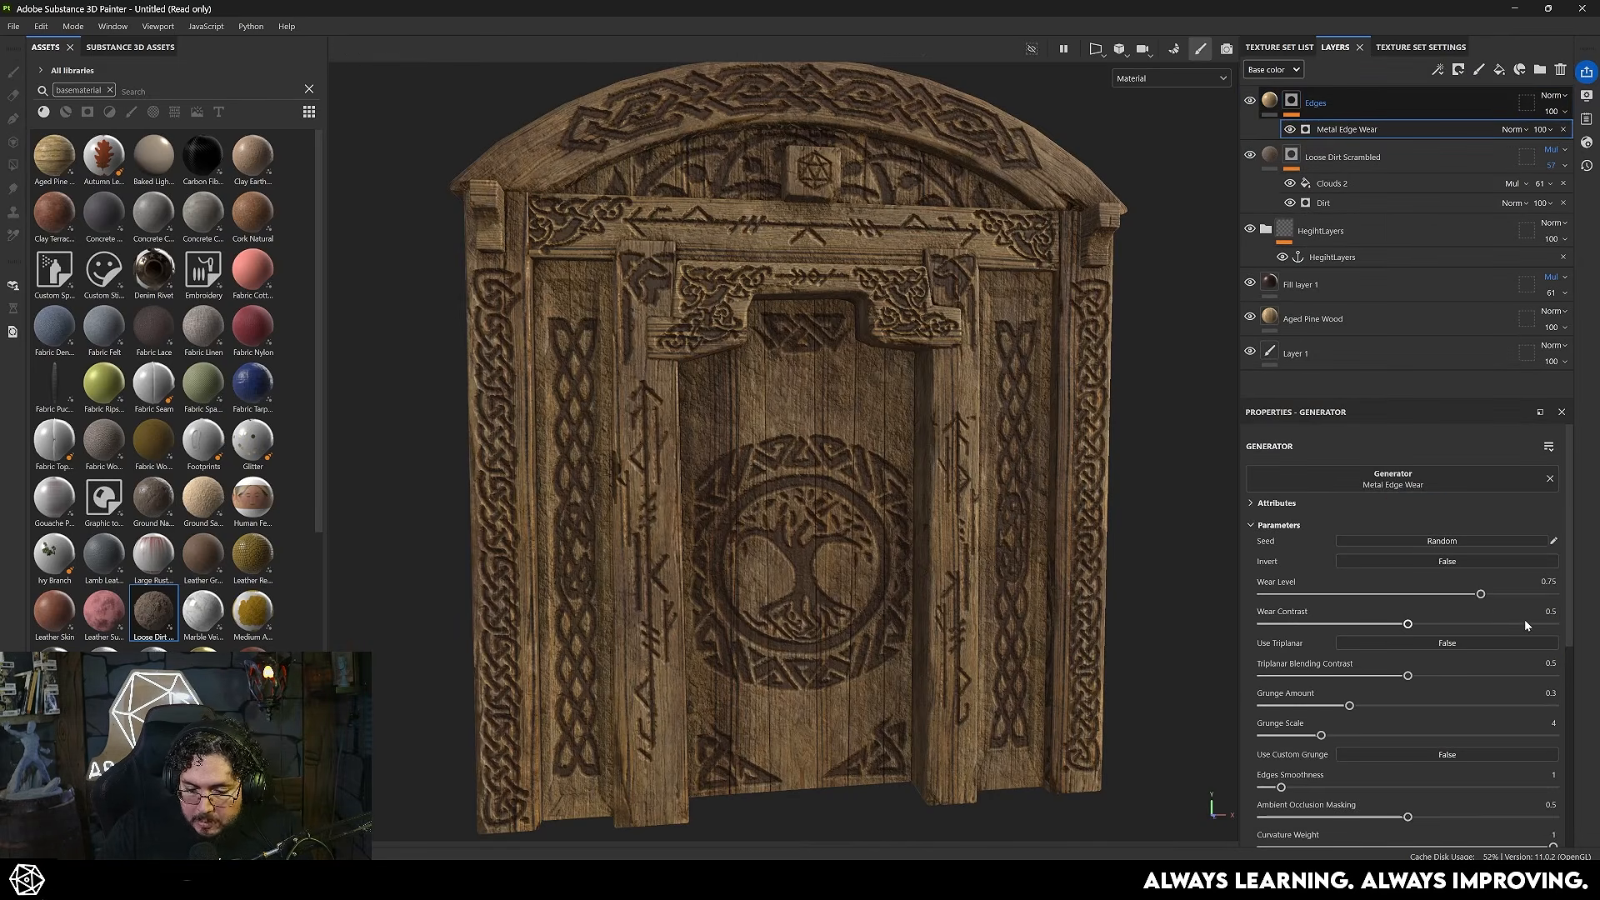
- Examine the edge wear on the door's frame, planks and carvings from several angles
alt+drag(933, 533, 730, 506)
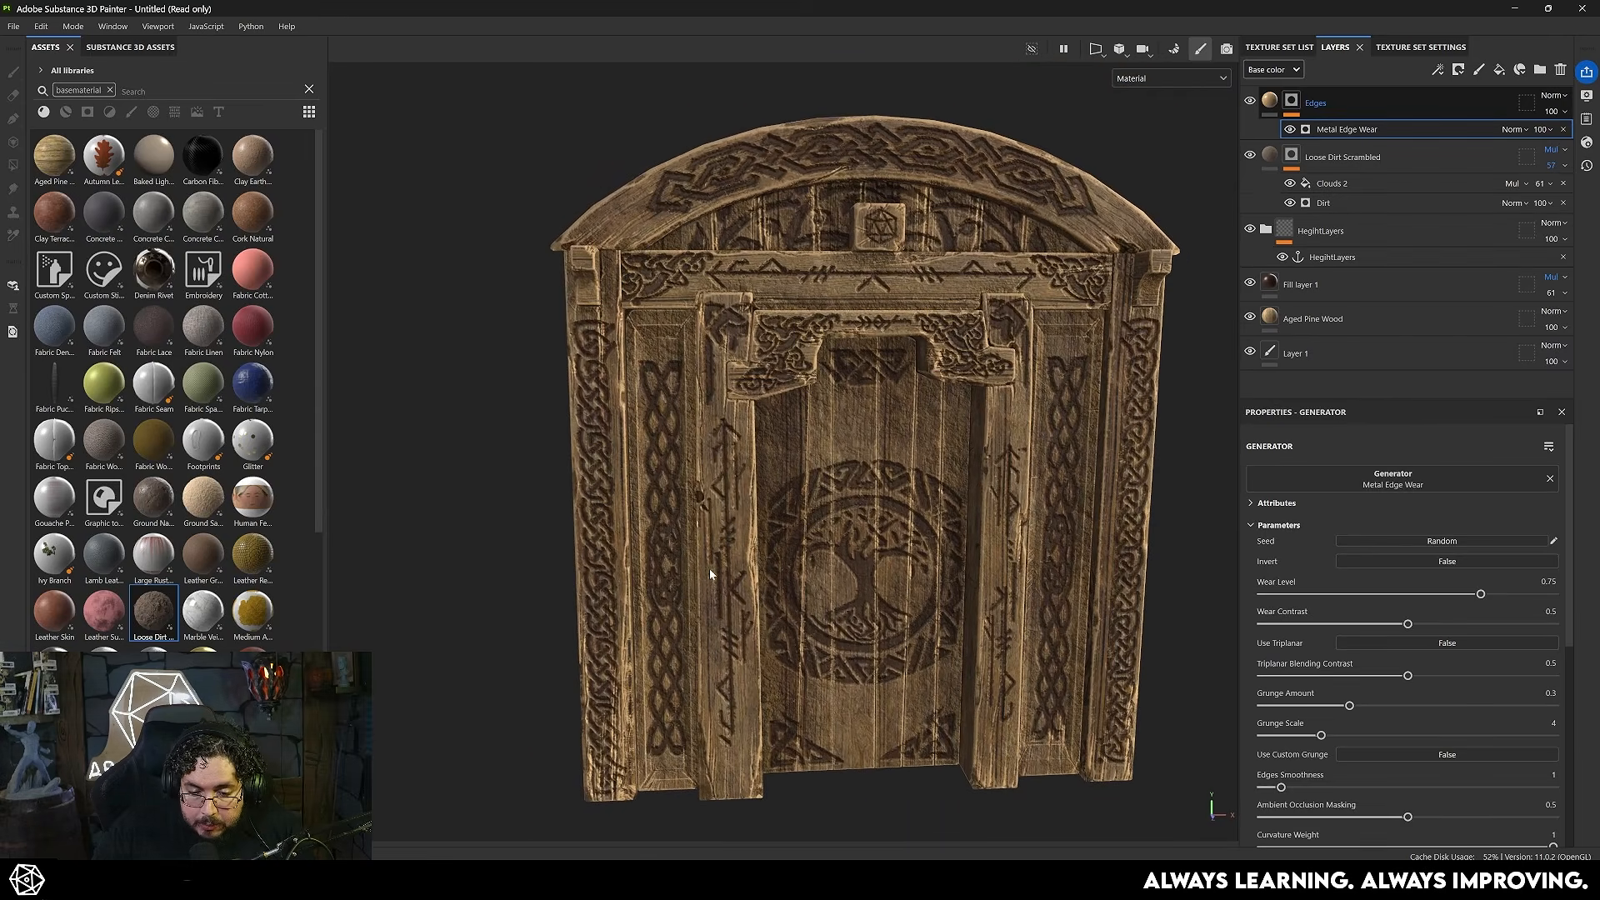
alt+right_drag(793, 461, 967, 550)
alt+middle_drag(967, 550, 914, 505)
alt+drag(915, 505, 775, 475)
alt+right_drag(775, 475, 537, 454)
alt+drag(923, 479, 875, 492)
alt+right_drag(875, 491, 834, 483)
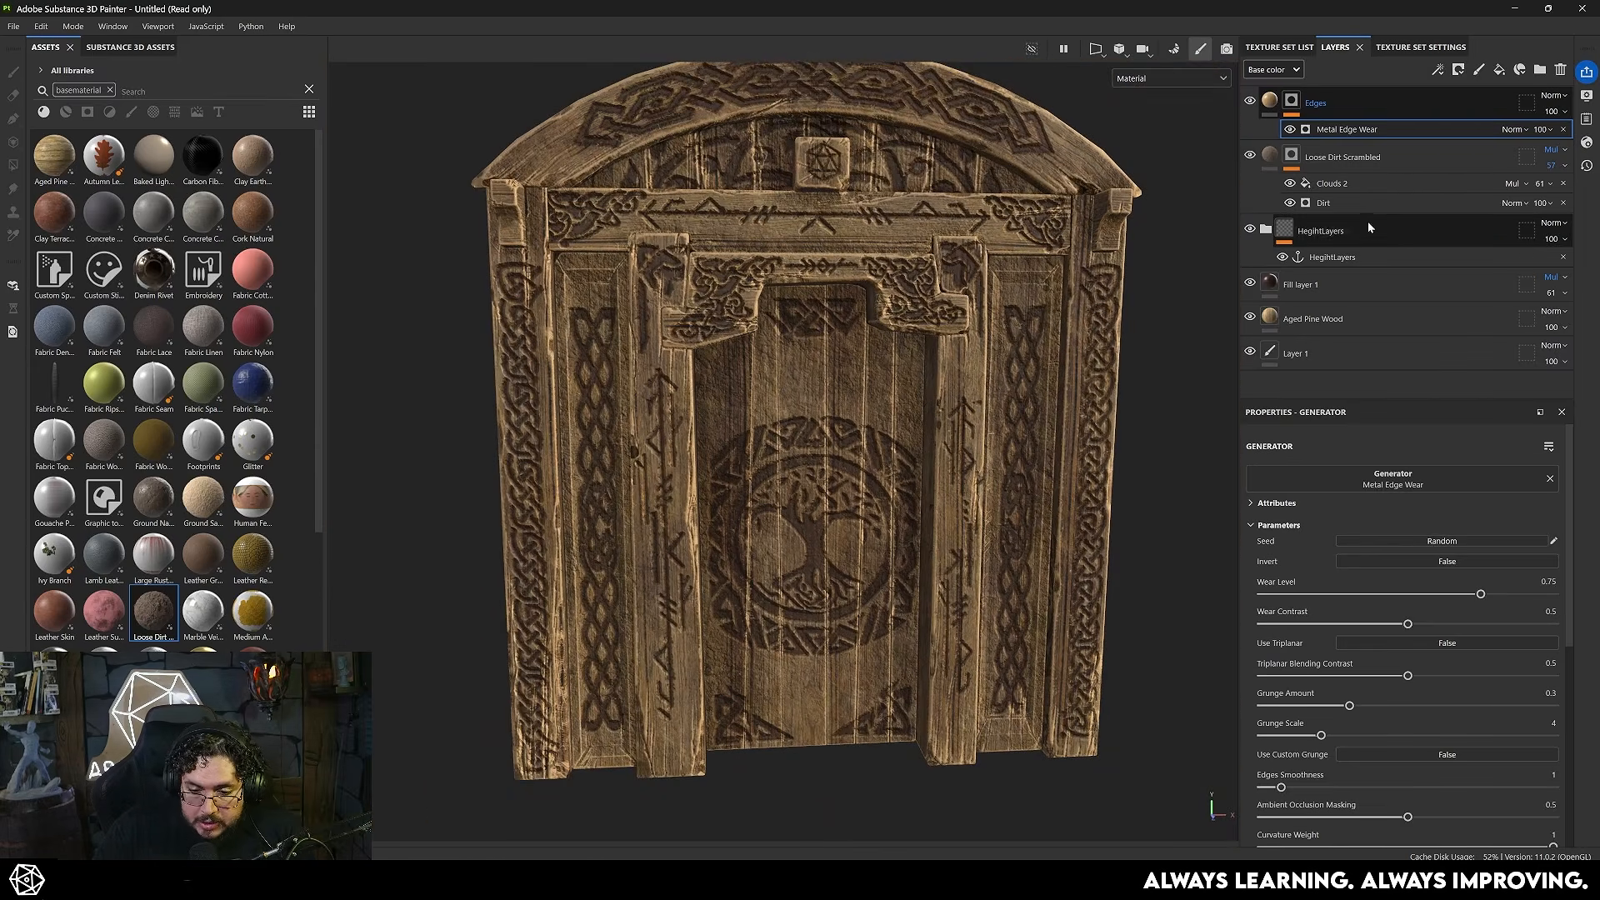
- Assign the HegihtLayers anchor point to the Metal Edge Wear generator's Micro Normal and Micro Height inputs
scroll(1380, 669, down, 5)
click(1411, 752)
click(1486, 531)
click(1450, 554)
click(1427, 809)
click(1484, 589)
click(1476, 608)
- Enable Micro Height and Micro Normal in the Metal Edge Wear generator and inspect the worn carving edges
scroll(1387, 612, up, 6)
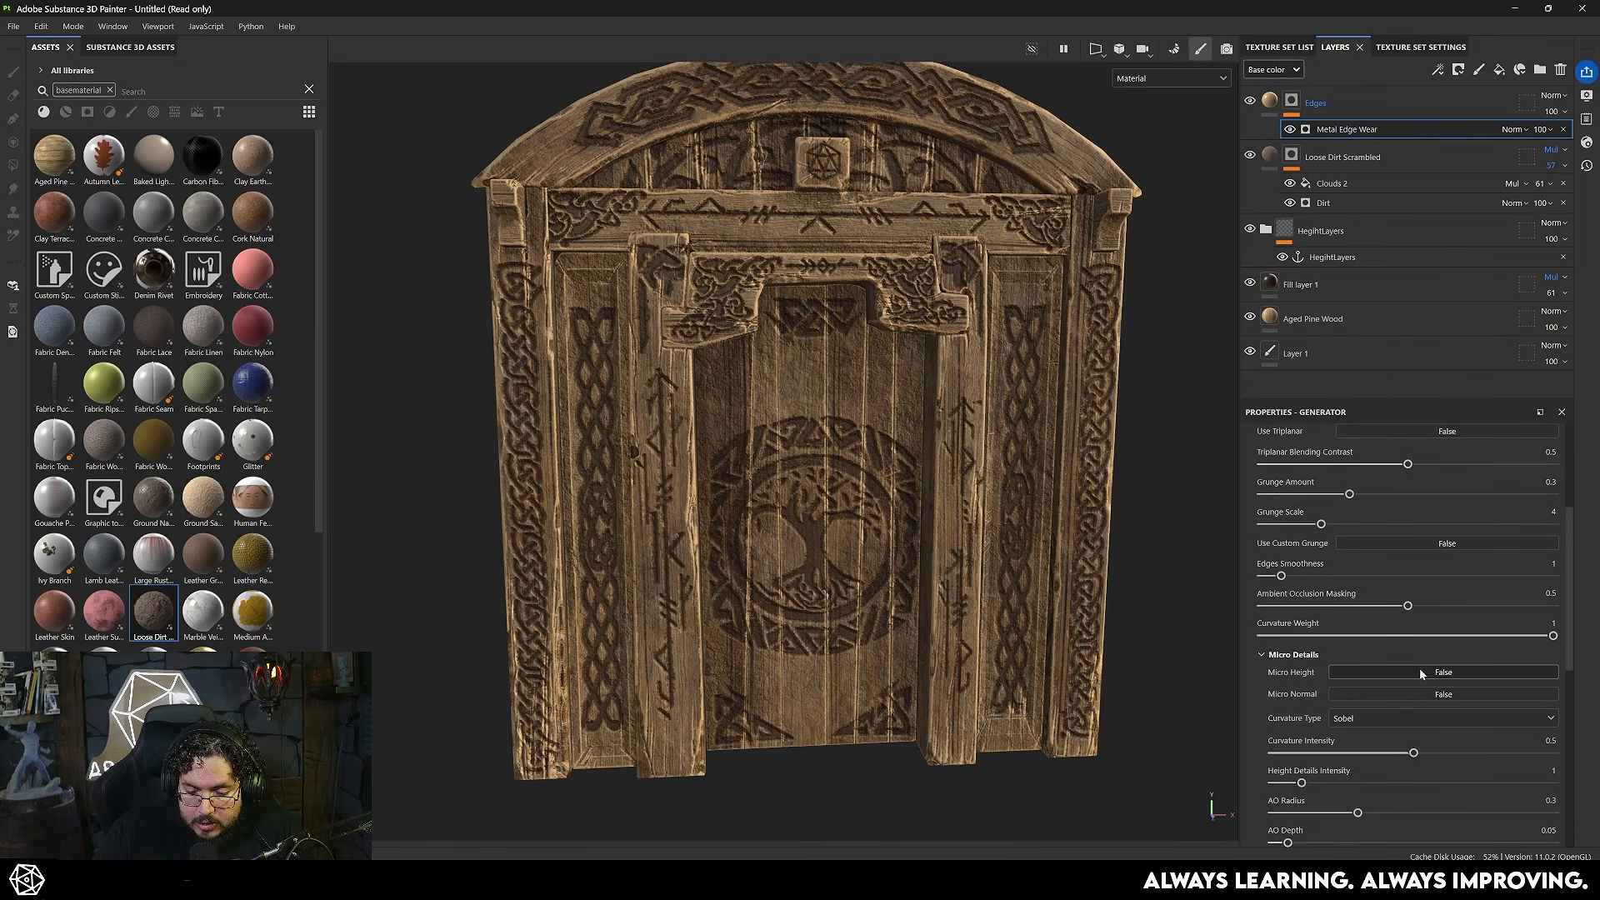
click(1420, 672)
click(1427, 691)
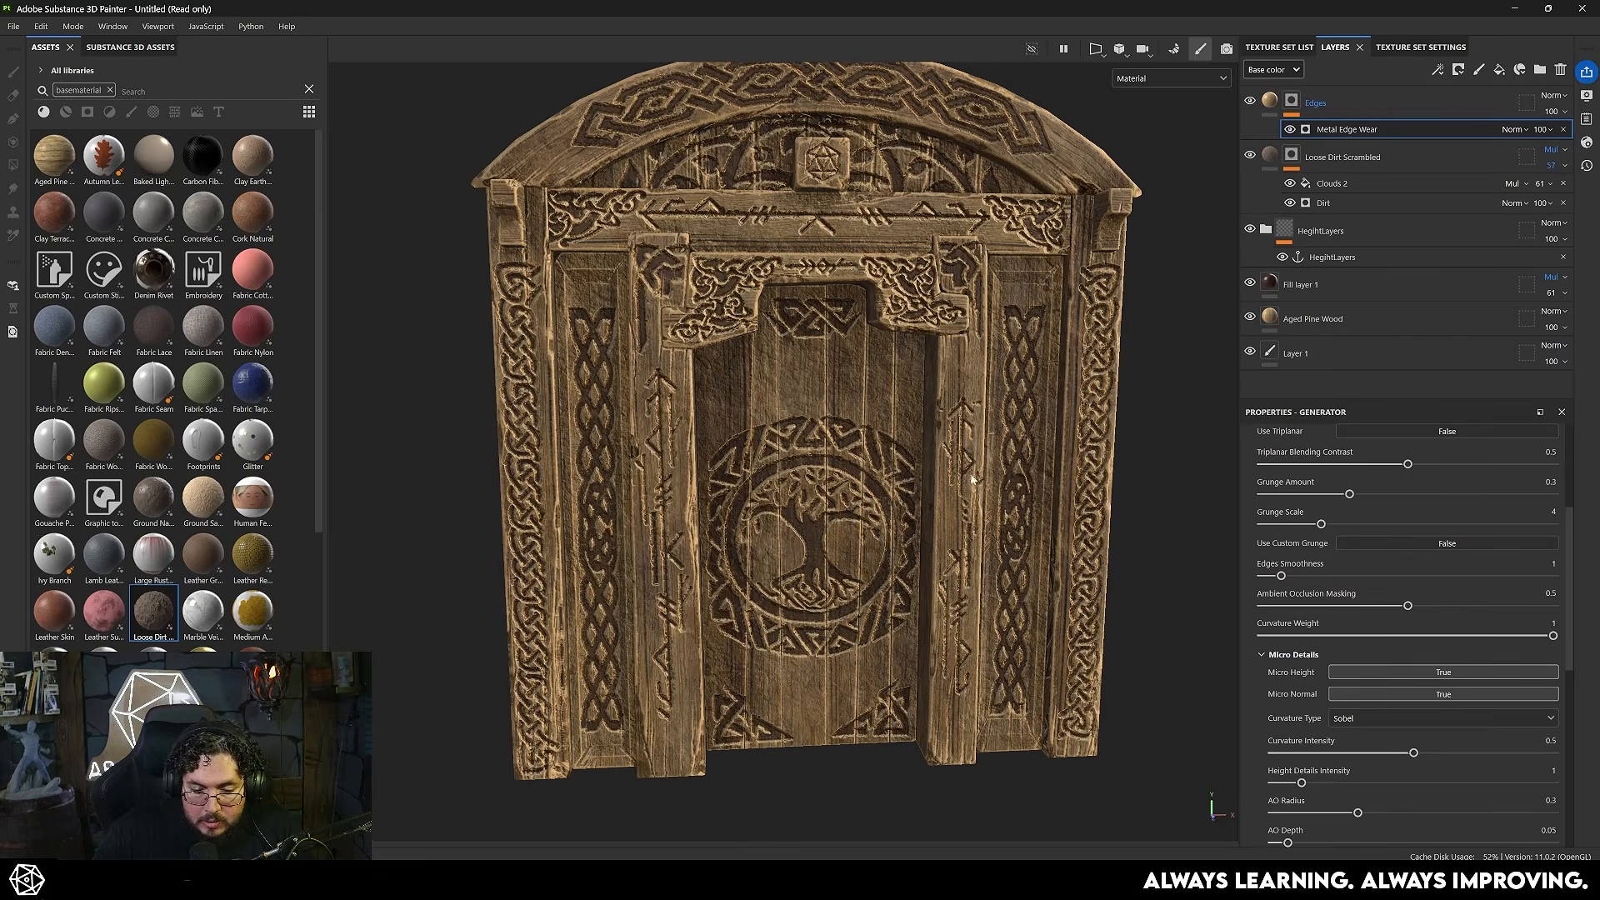
scroll(963, 507, up, 10)
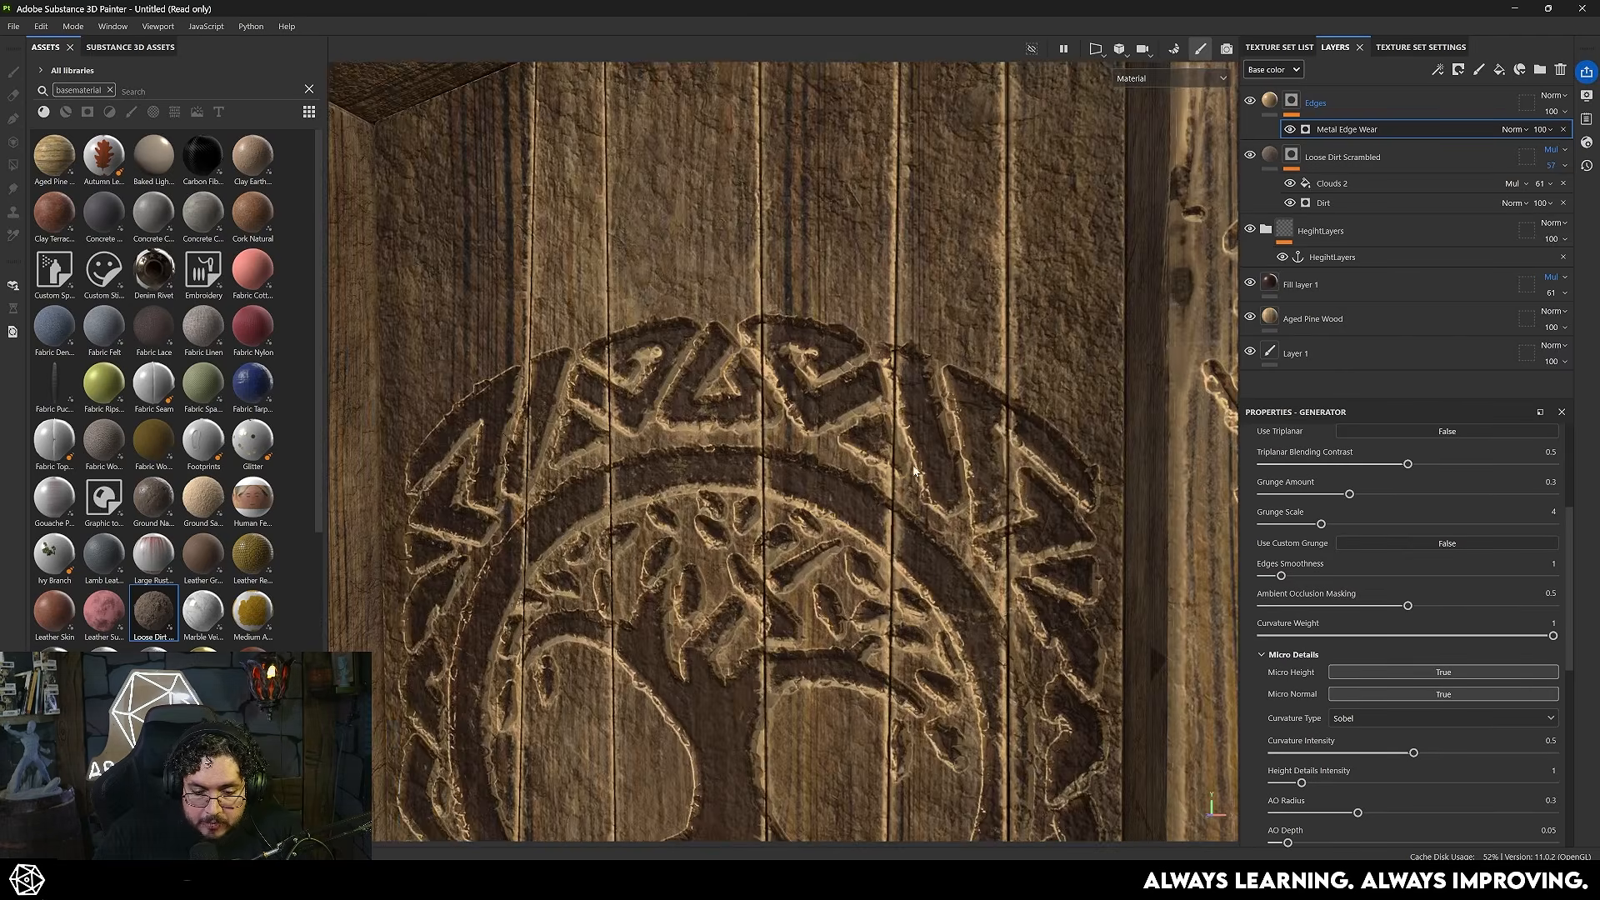
scroll(997, 467, down, 12)
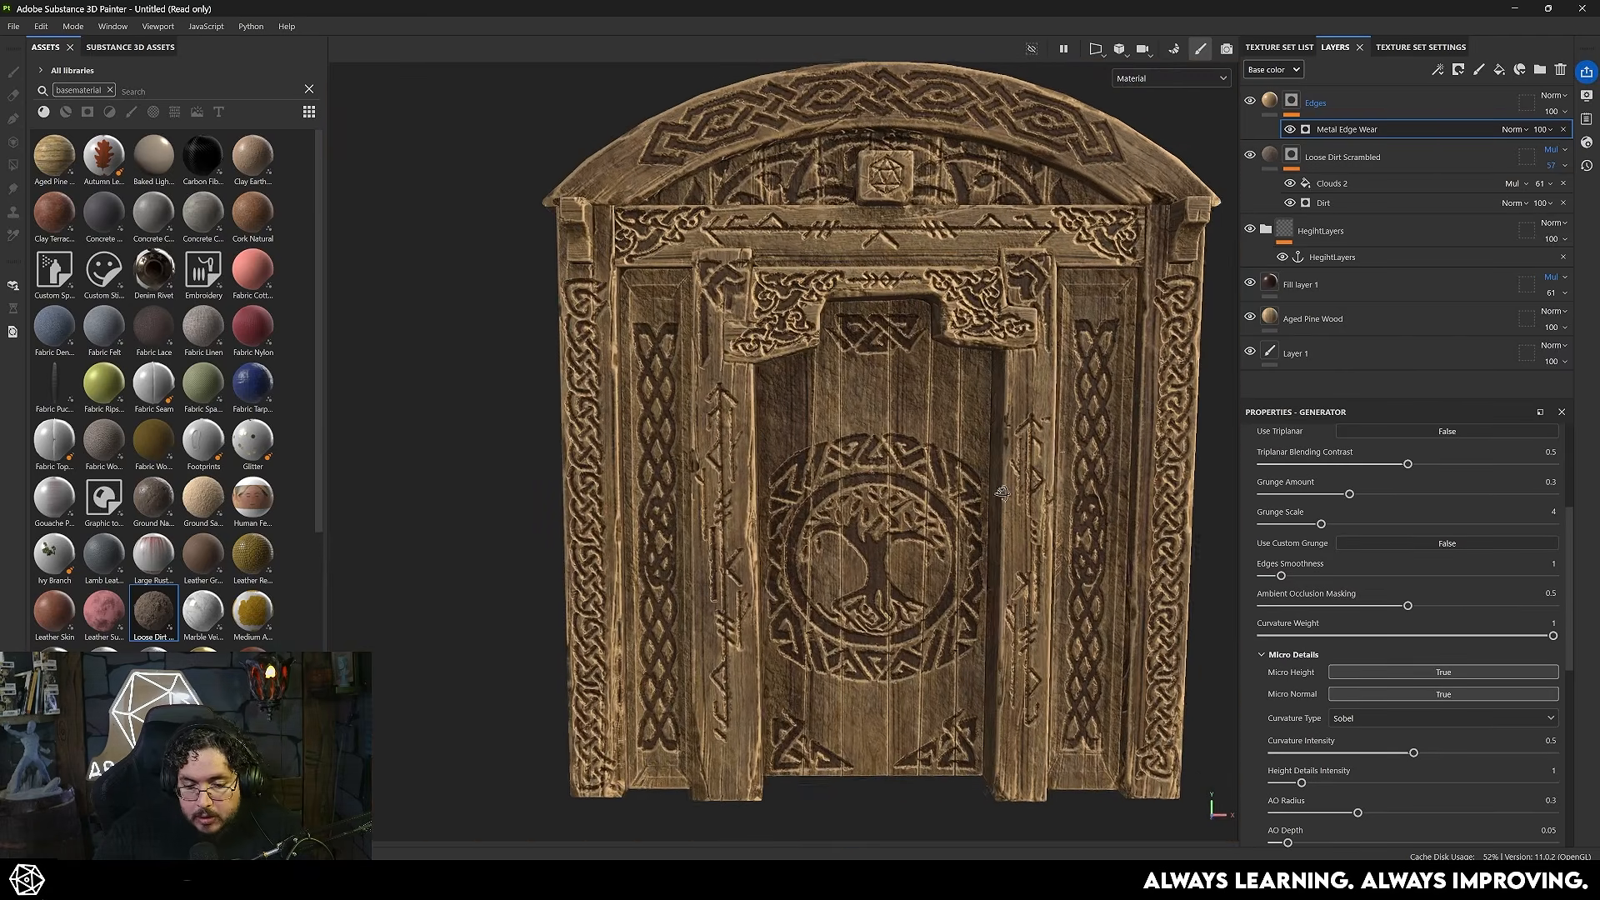
alt+drag(880, 445, 933, 401)
alt+middle_drag(933, 401, 869, 414)
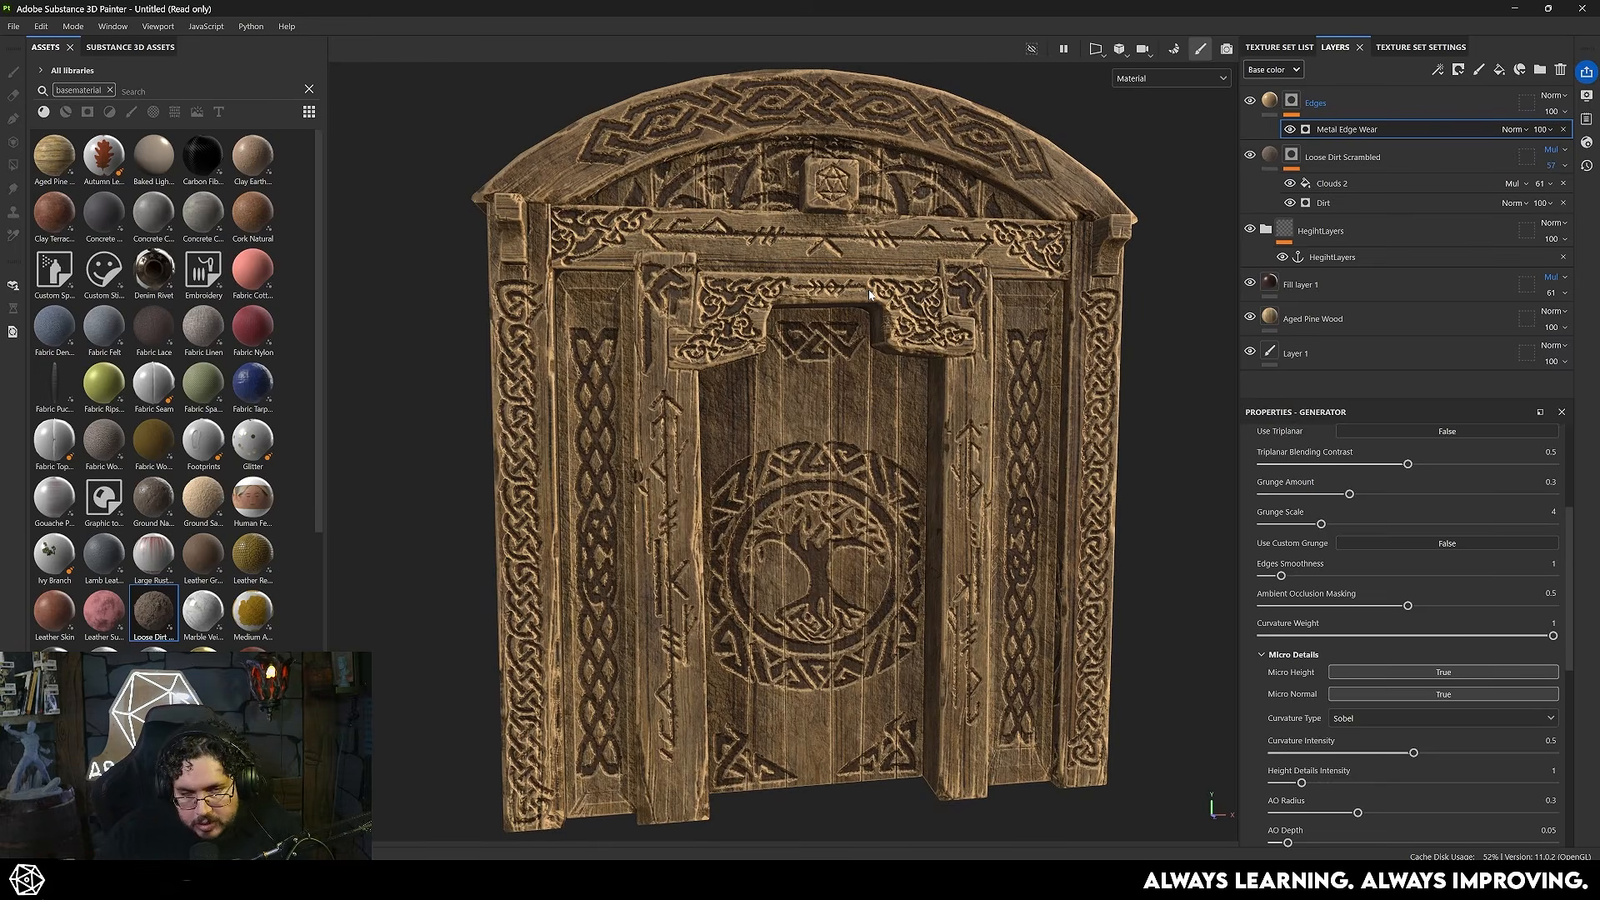
- Add a fill to the Edges layer's mask and use Clouds 2 as its grayscale texture
right_click(1289, 101)
click(1347, 598)
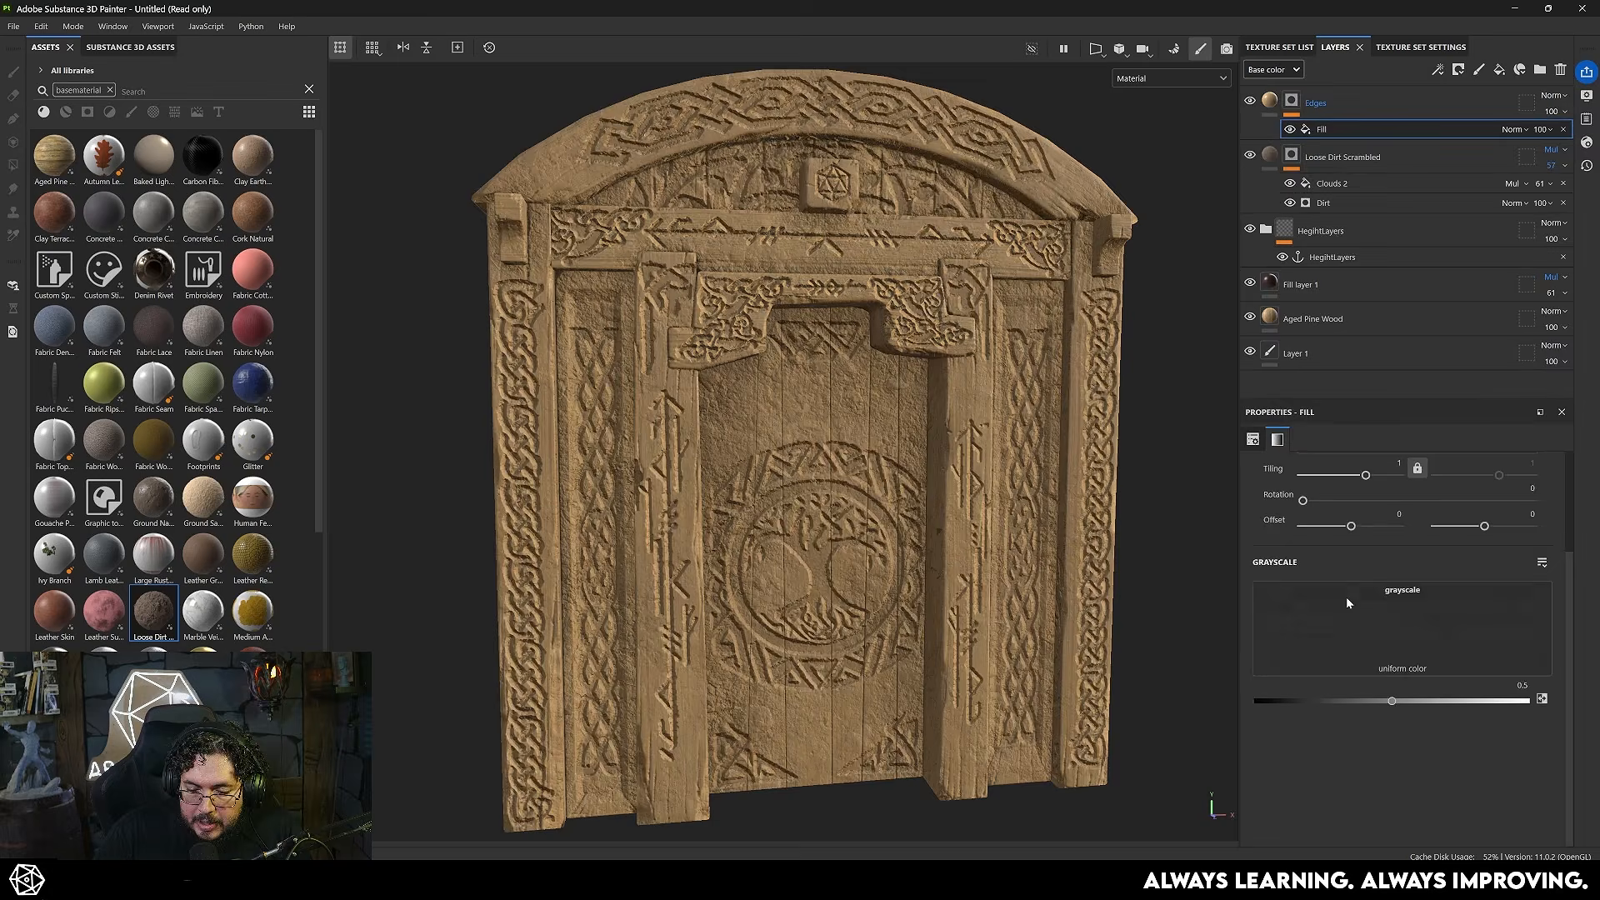
click(1375, 595)
click(1388, 658)
- Multiply the Clouds 2 fill over the Edges mask's Metal Edge Wear and set its Balance to 0.3 and Contrast to 0.46
alt+click(1291, 101)
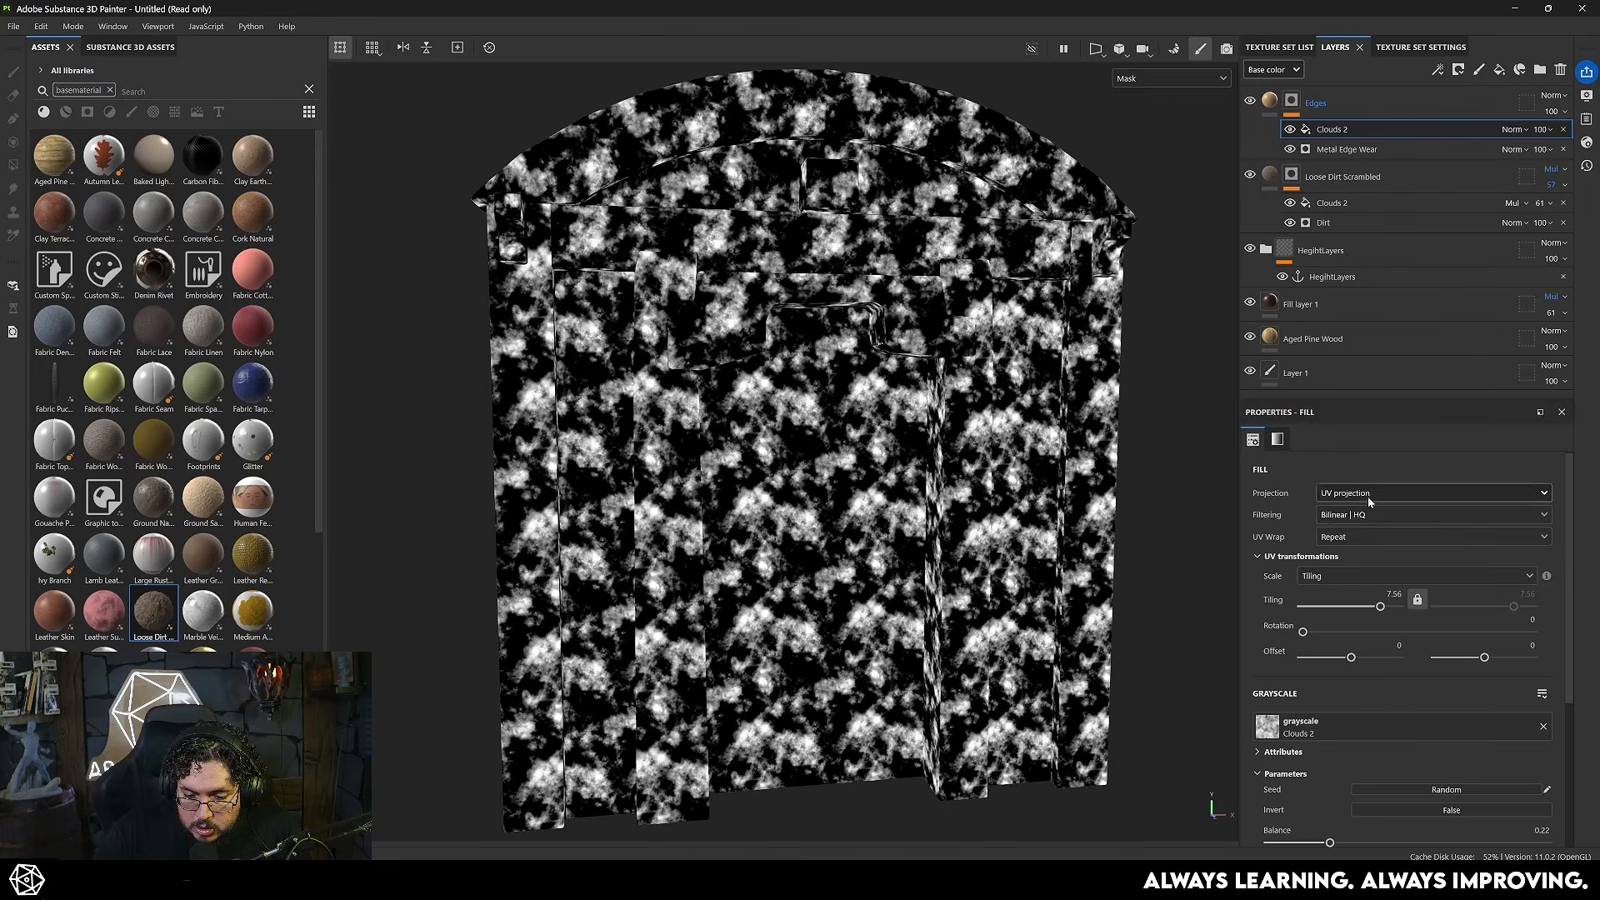
click(1366, 496)
click(1353, 541)
click(1513, 129)
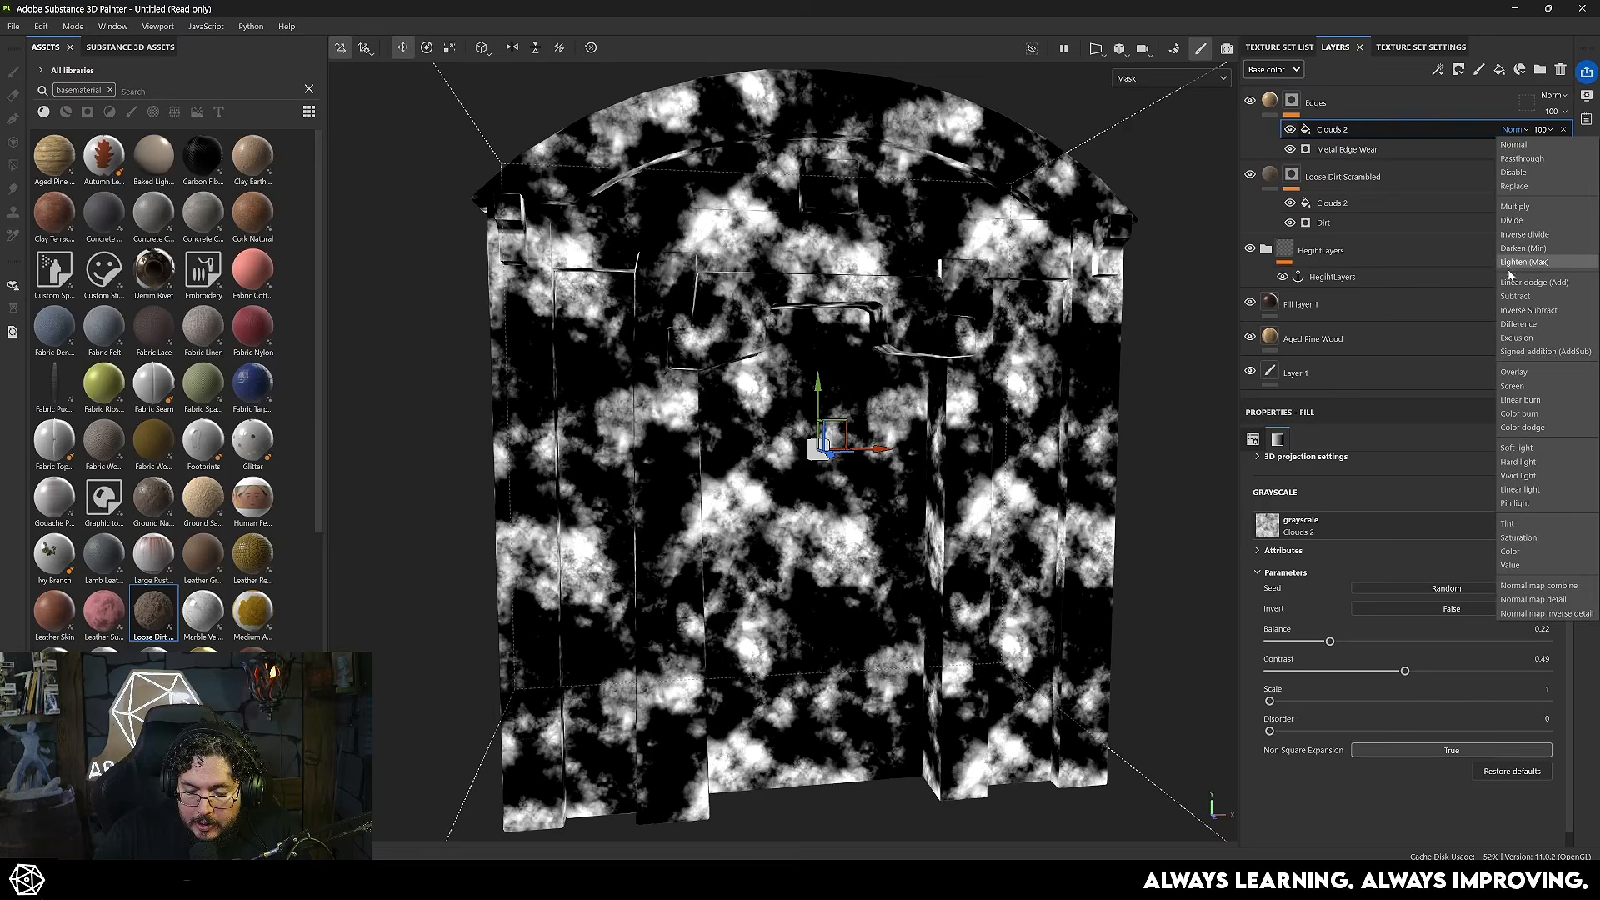
click(1516, 206)
scroll(930, 434, up, 3)
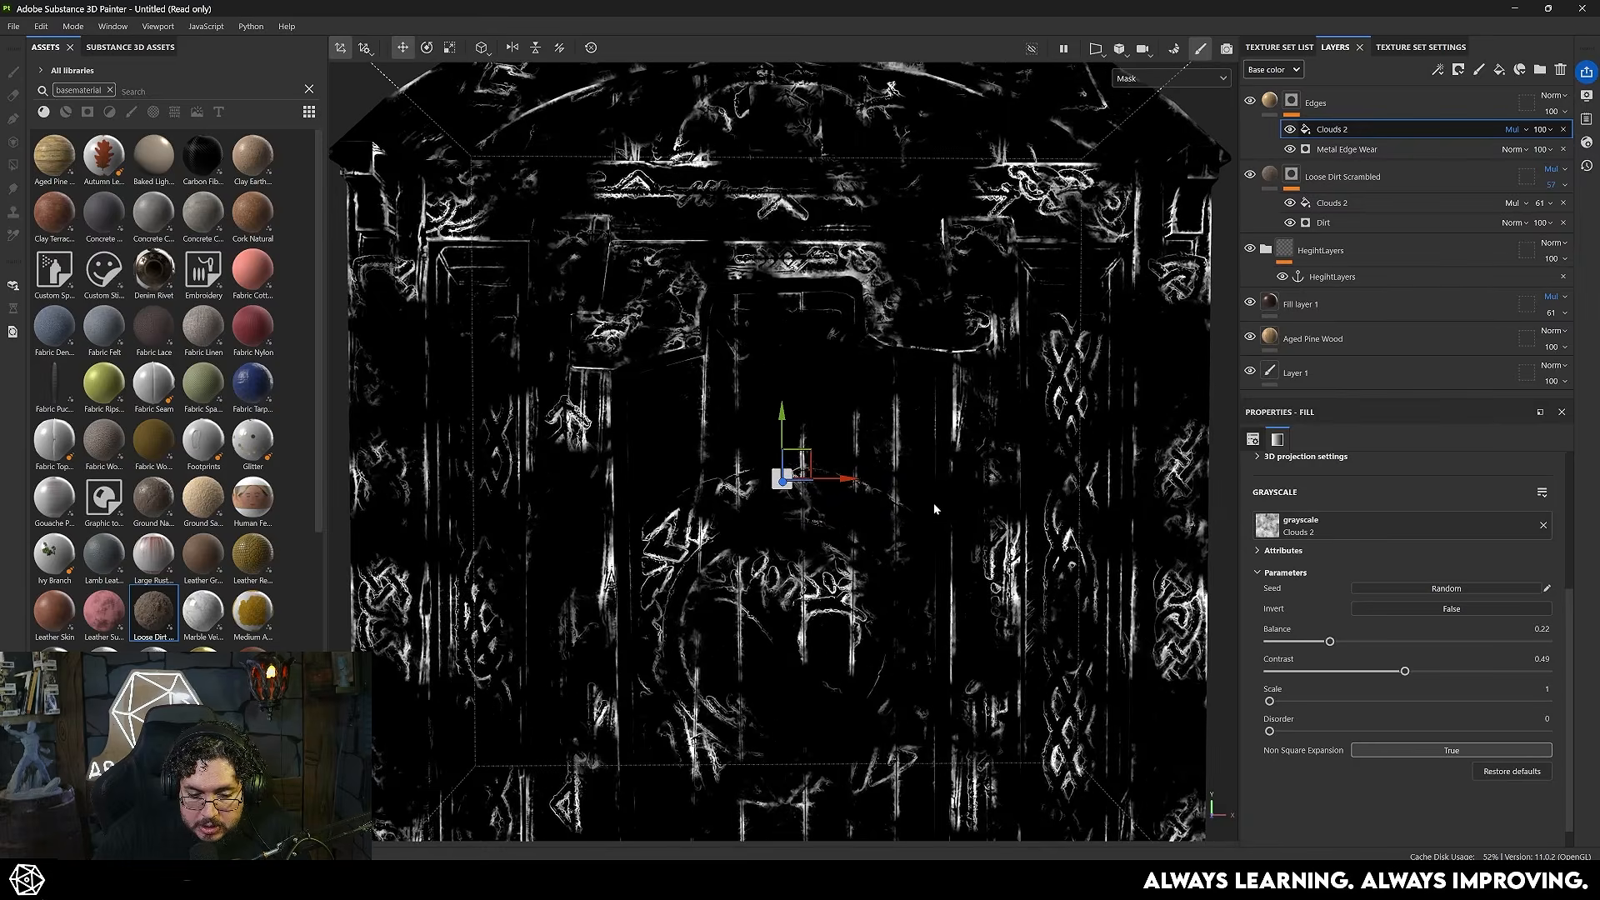
key(m)
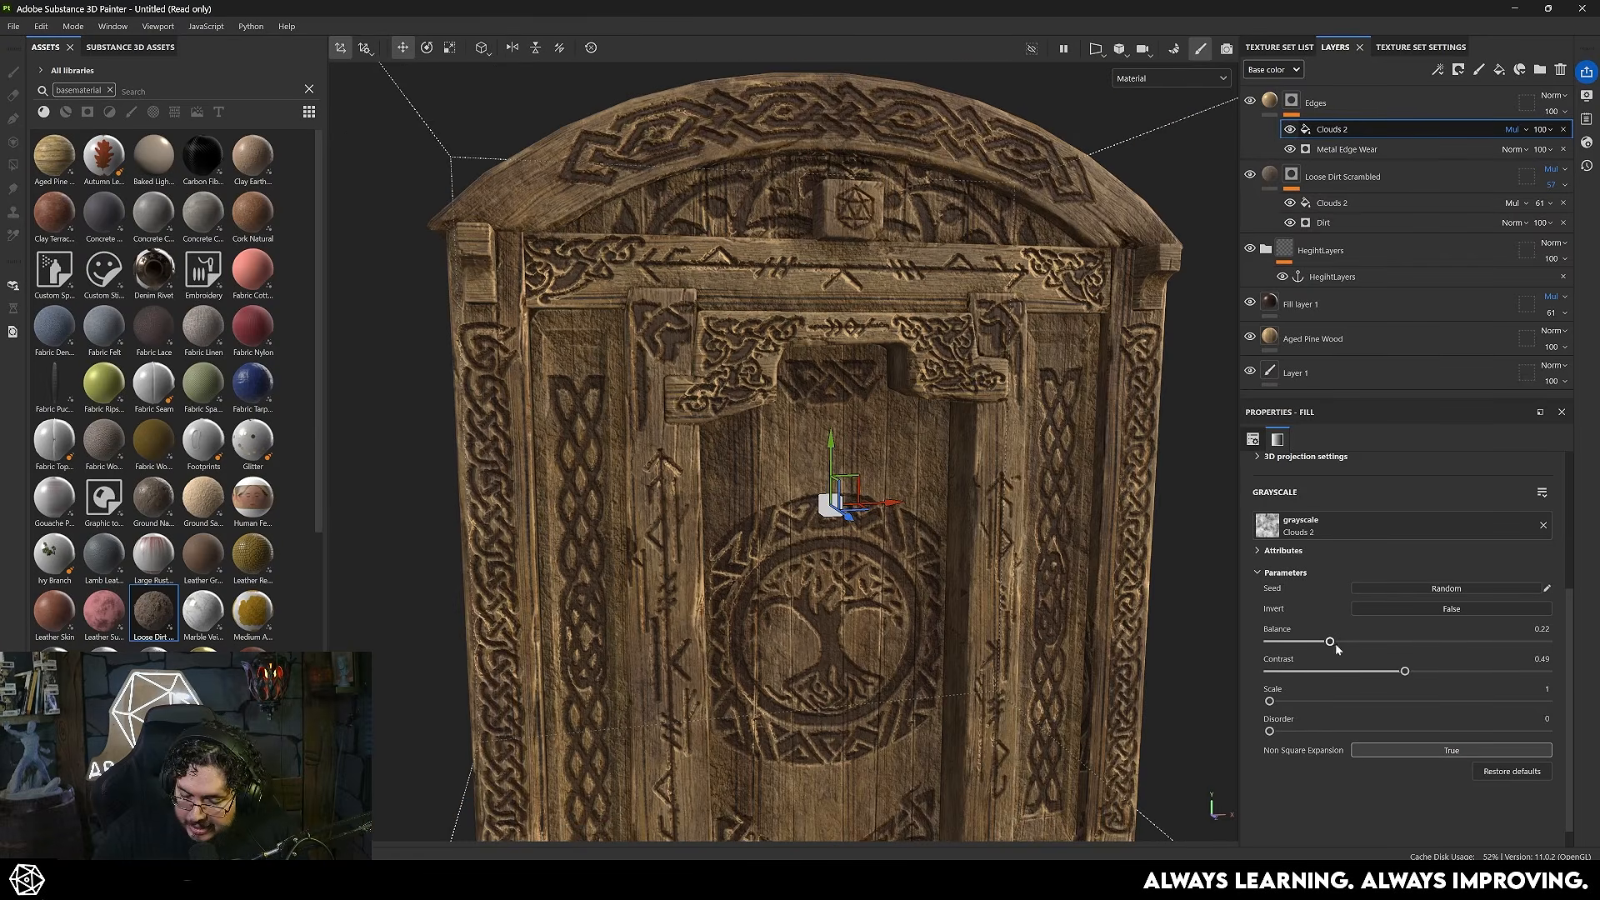
drag(1334, 646, 1356, 646)
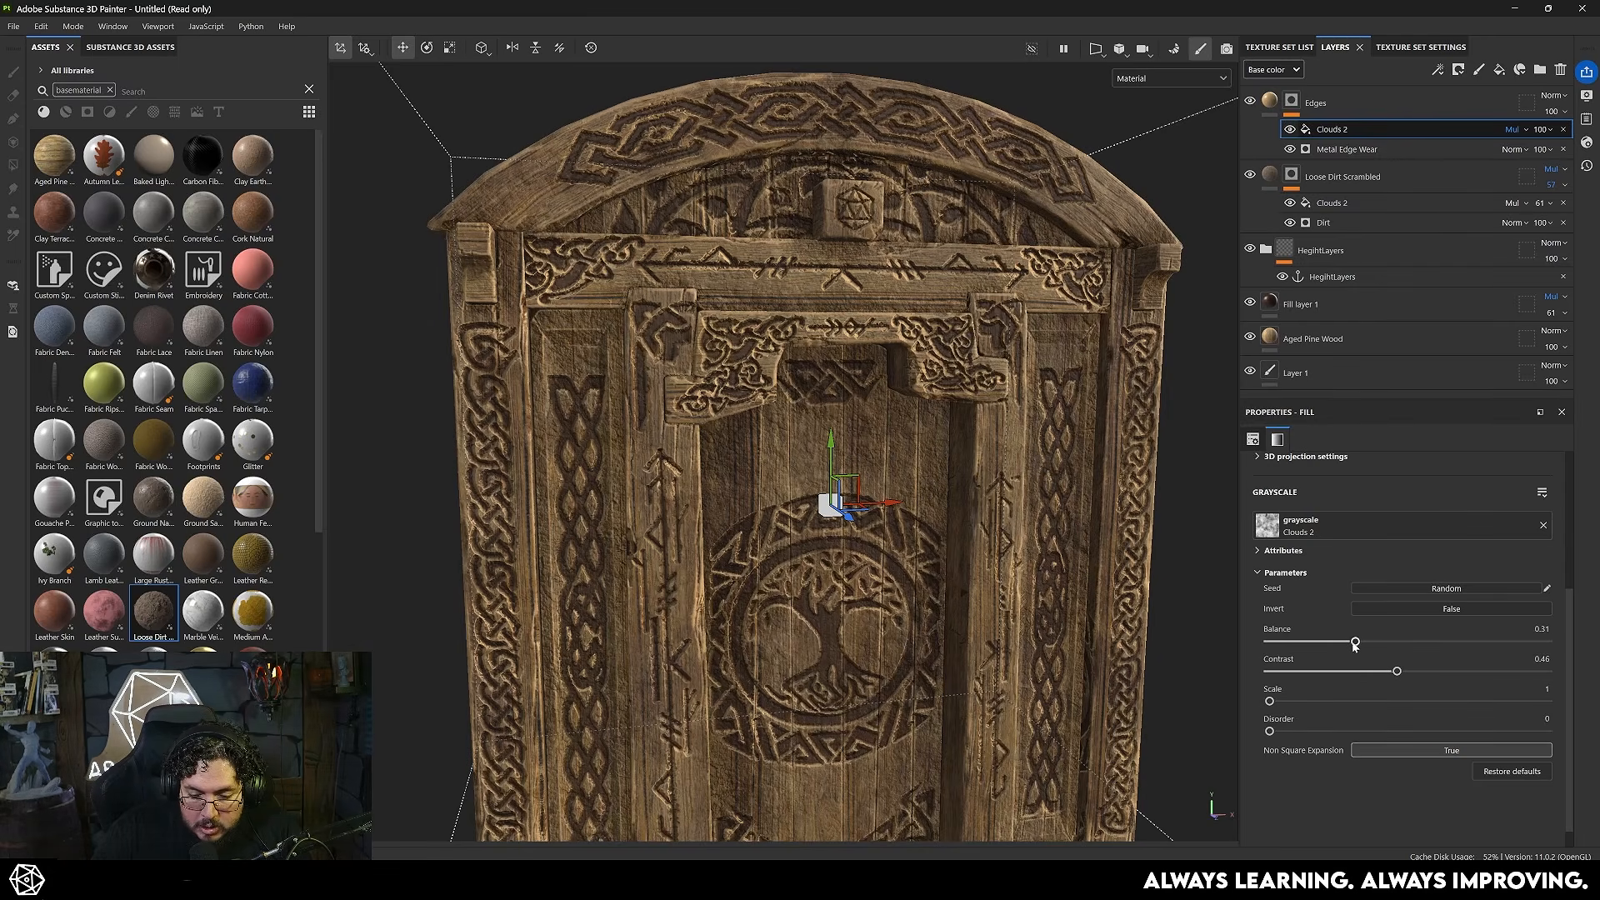
drag(1315, 647, 1354, 644)
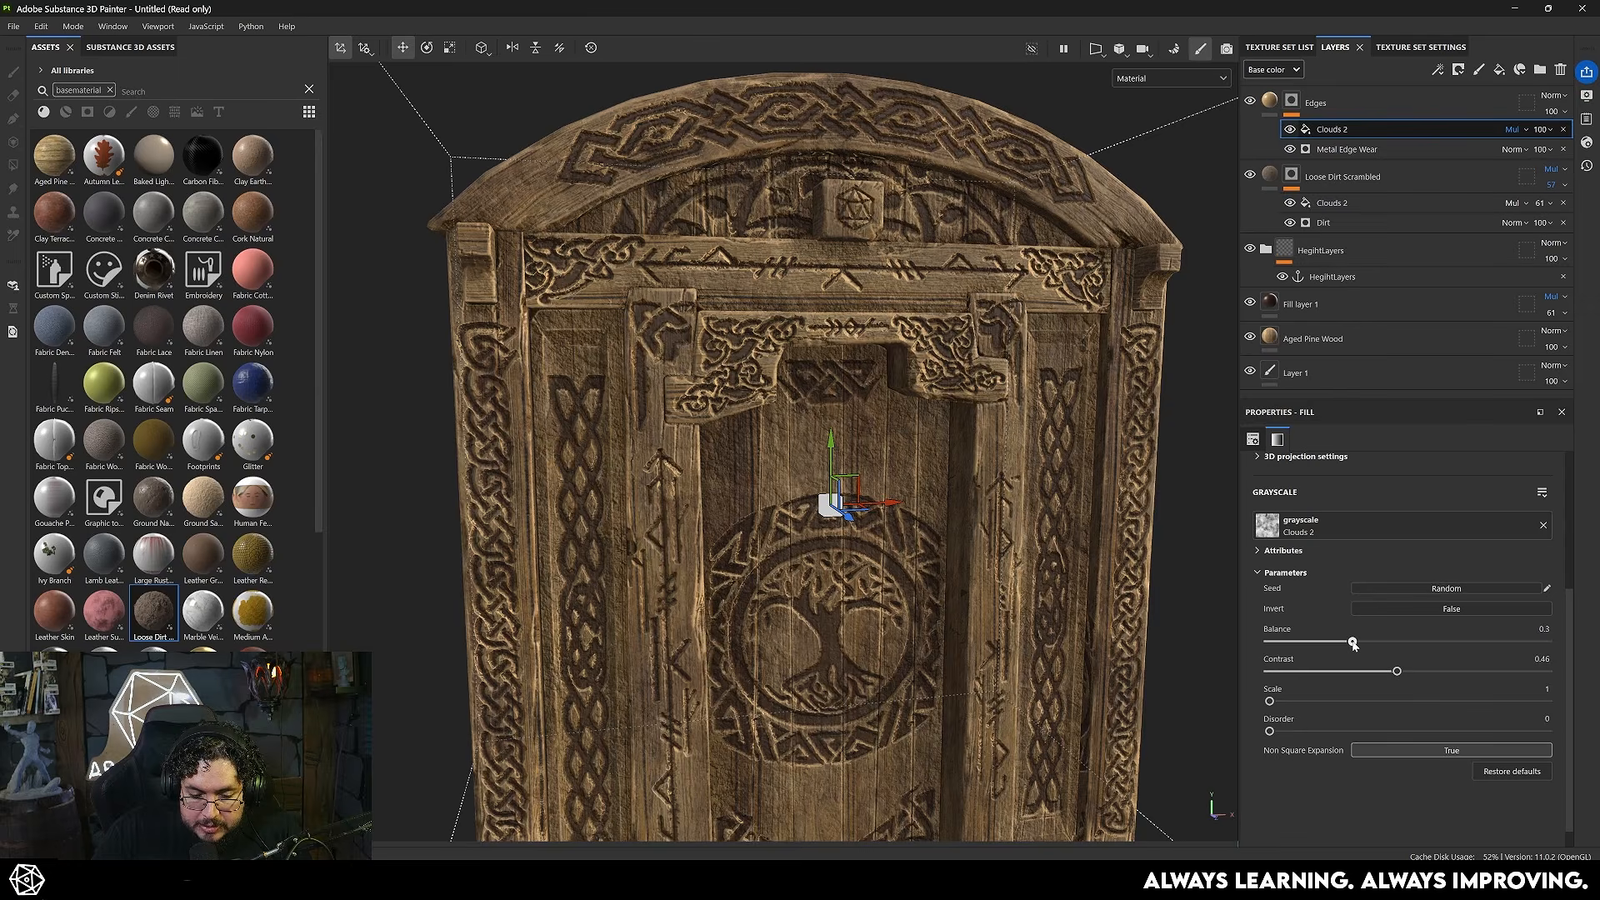
- Blend the Edges layer as Linear dodge (Add) at 29 opacity and lower the Loose Dirt Scrambled layer's base color opacity to 31
click(1551, 95)
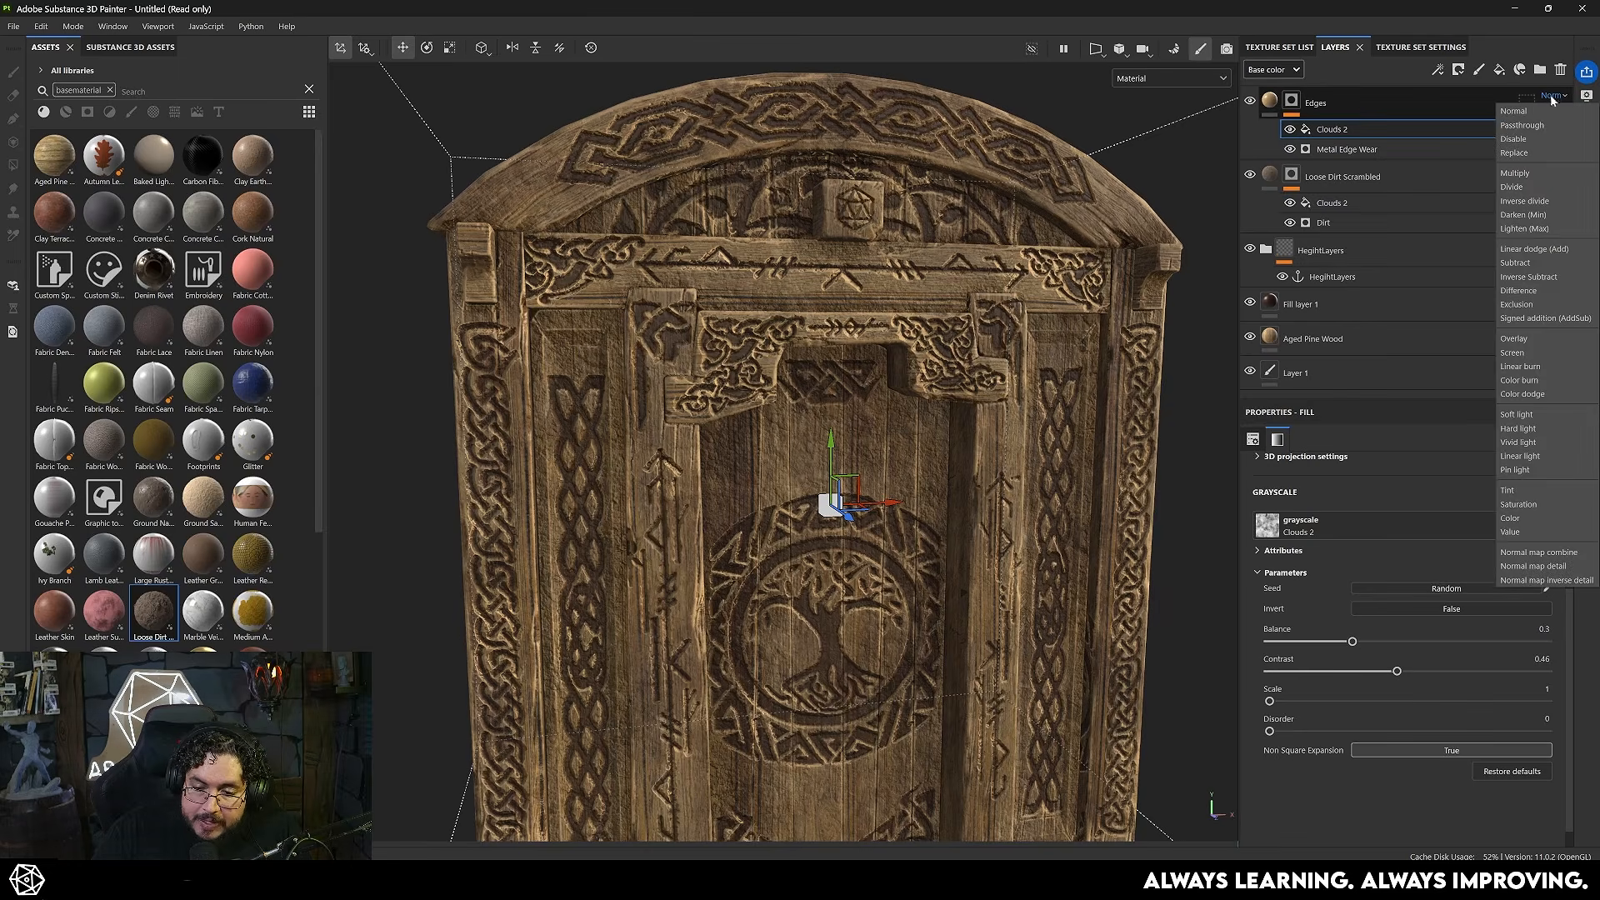
click(1535, 250)
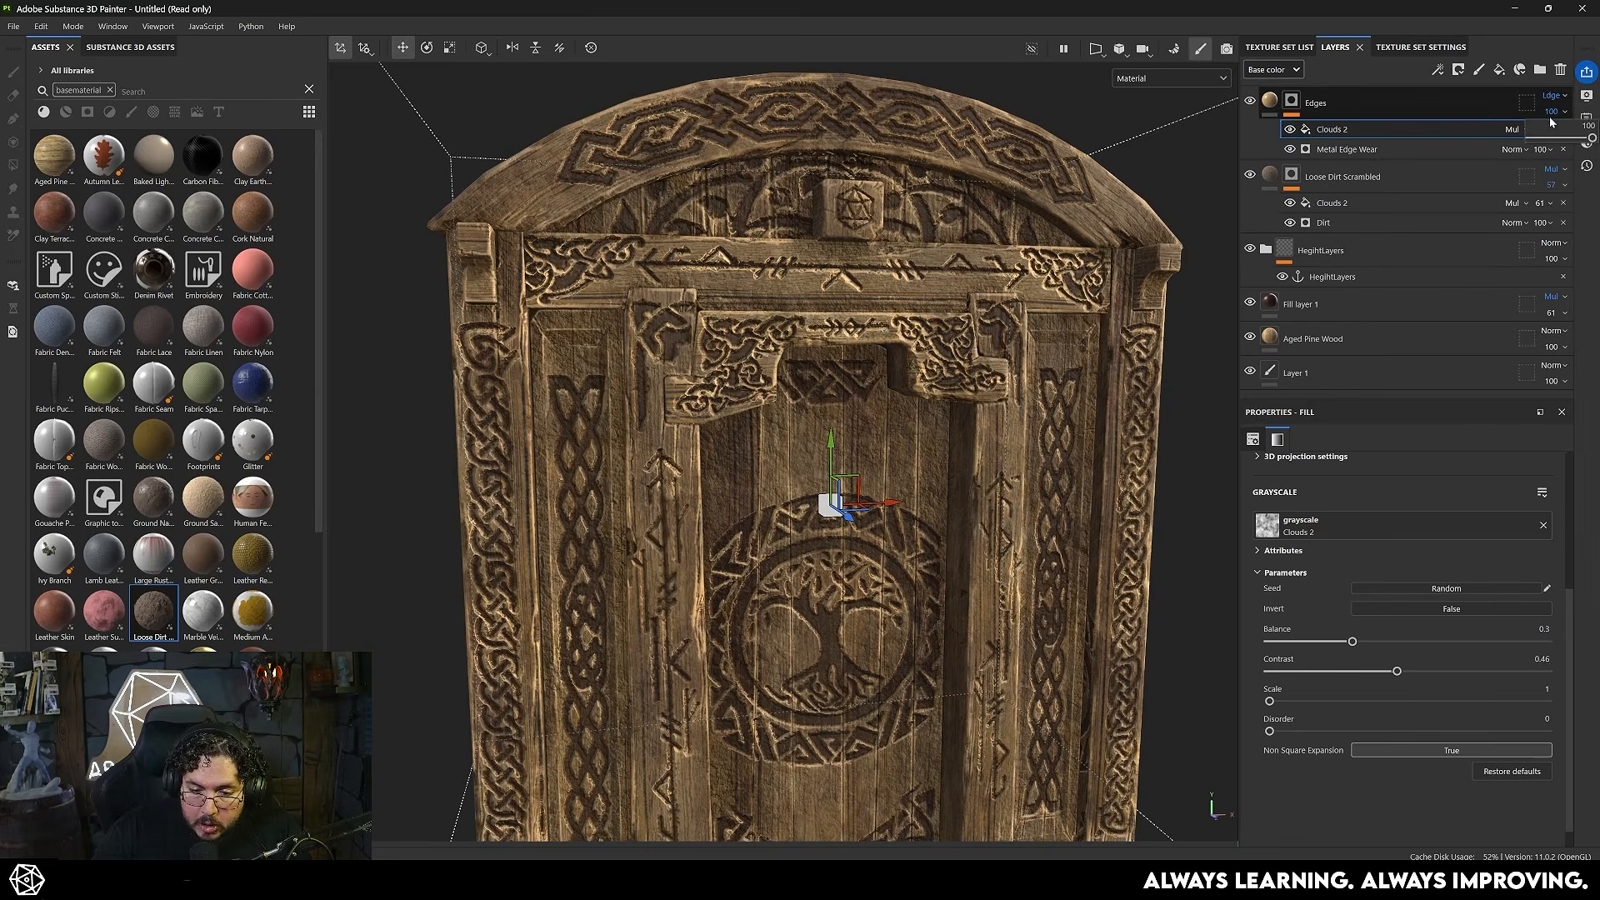
drag(1592, 139, 1554, 138)
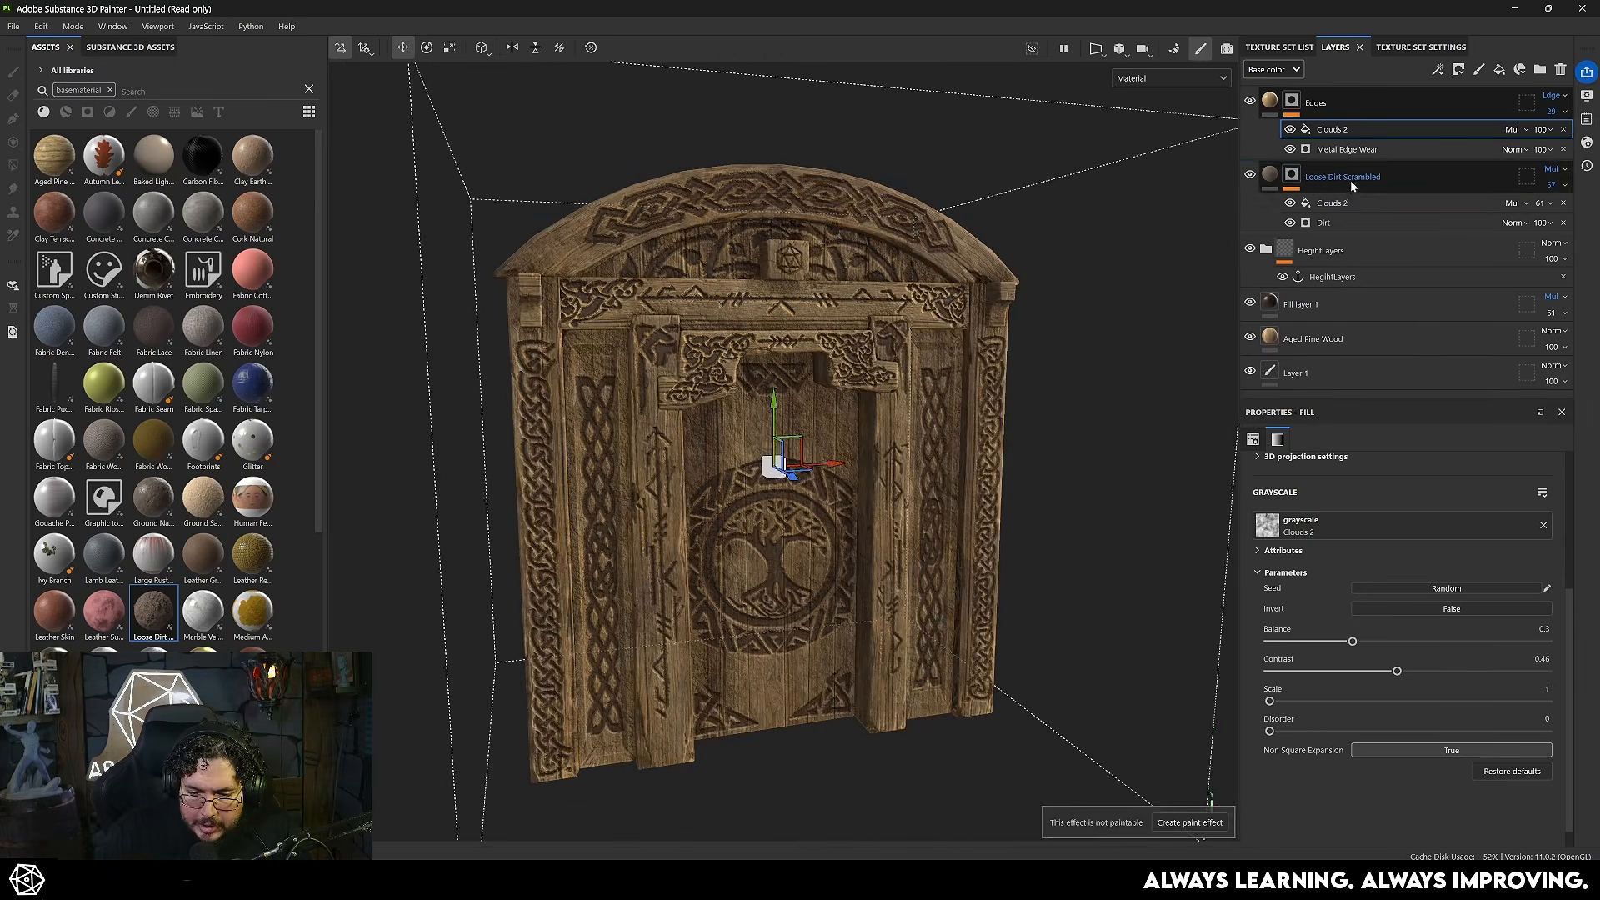
click(1350, 180)
mouse_move(1540, 203)
mouse_down()
mouse_move(1565, 211)
mouse_move(1550, 211)
mouse_up()
- Examine the dirt and edge wear across the door's carvings, planks and frame, up close and from a distance
scroll(1054, 491, up, 2)
alt+drag(1052, 490, 958, 464)
alt+drag(830, 492, 746, 393)
scroll(810, 446, up, 1)
scroll(746, 395, up, 5)
alt+middle_drag(805, 455, 912, 398)
scroll(912, 397, down, 4)
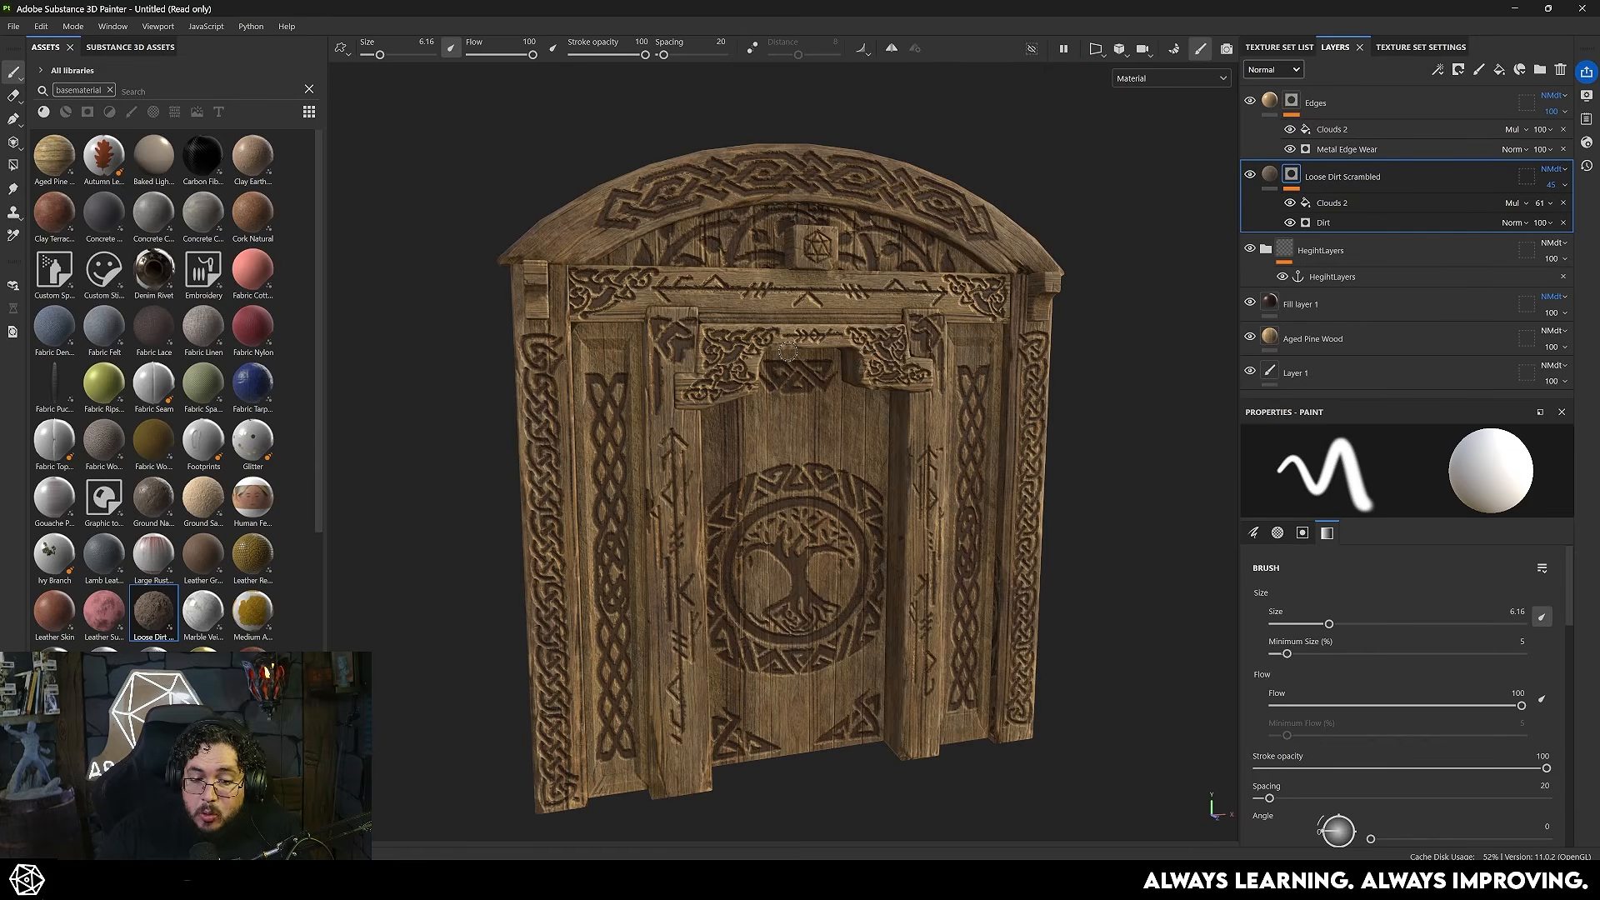
alt+drag(913, 456, 798, 456)
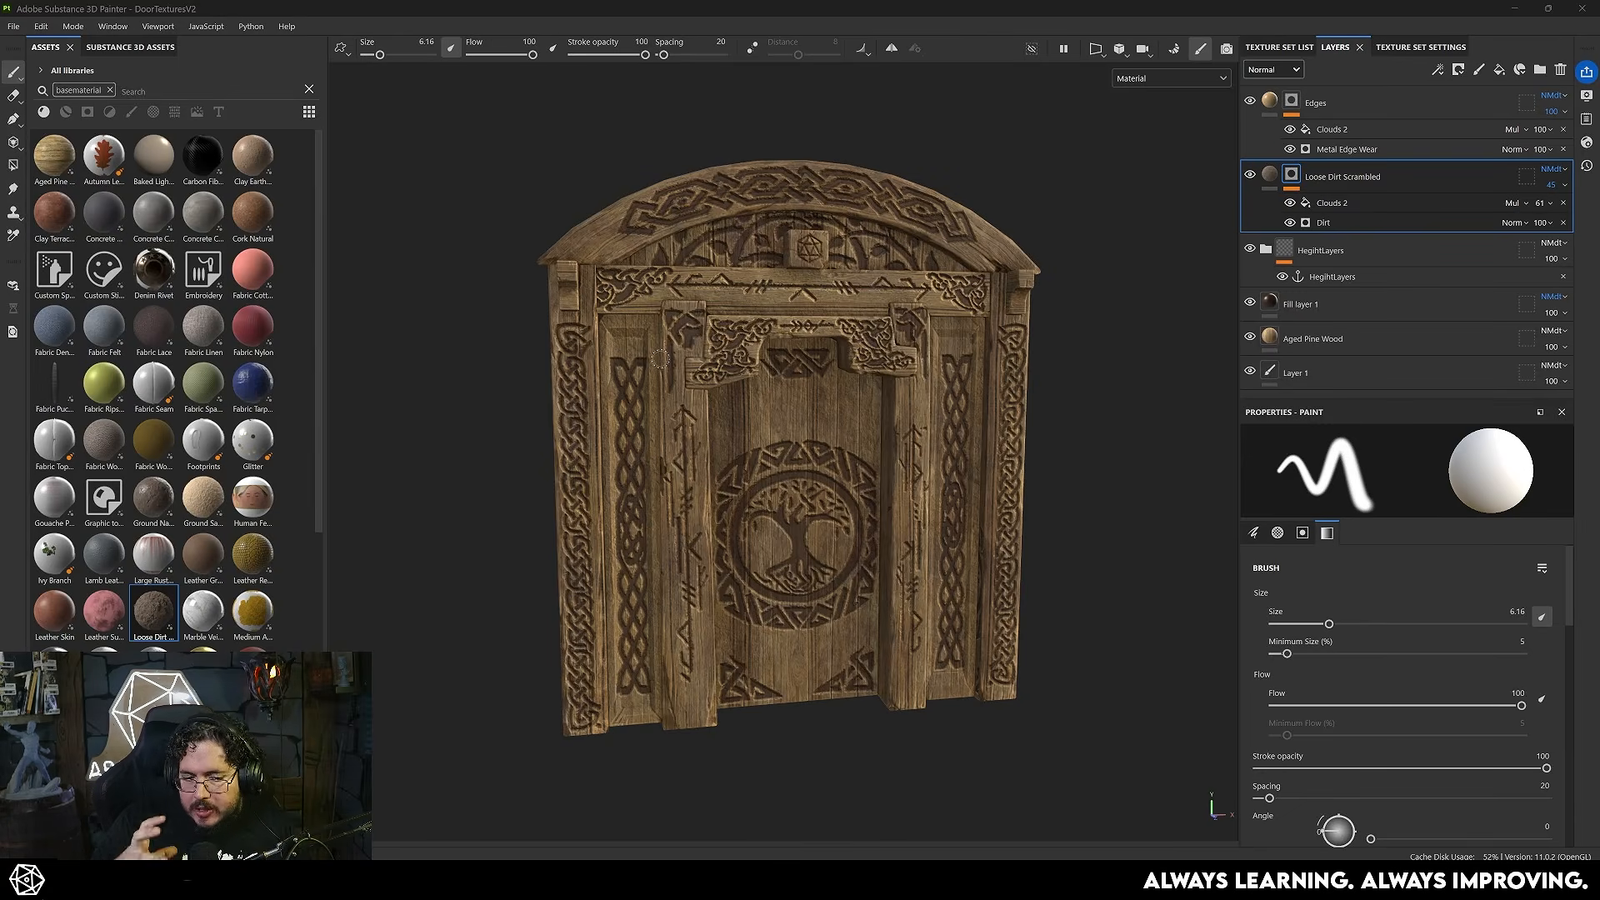
alt+drag(835, 461, 800, 460)
alt+right_drag(800, 460, 667, 409)
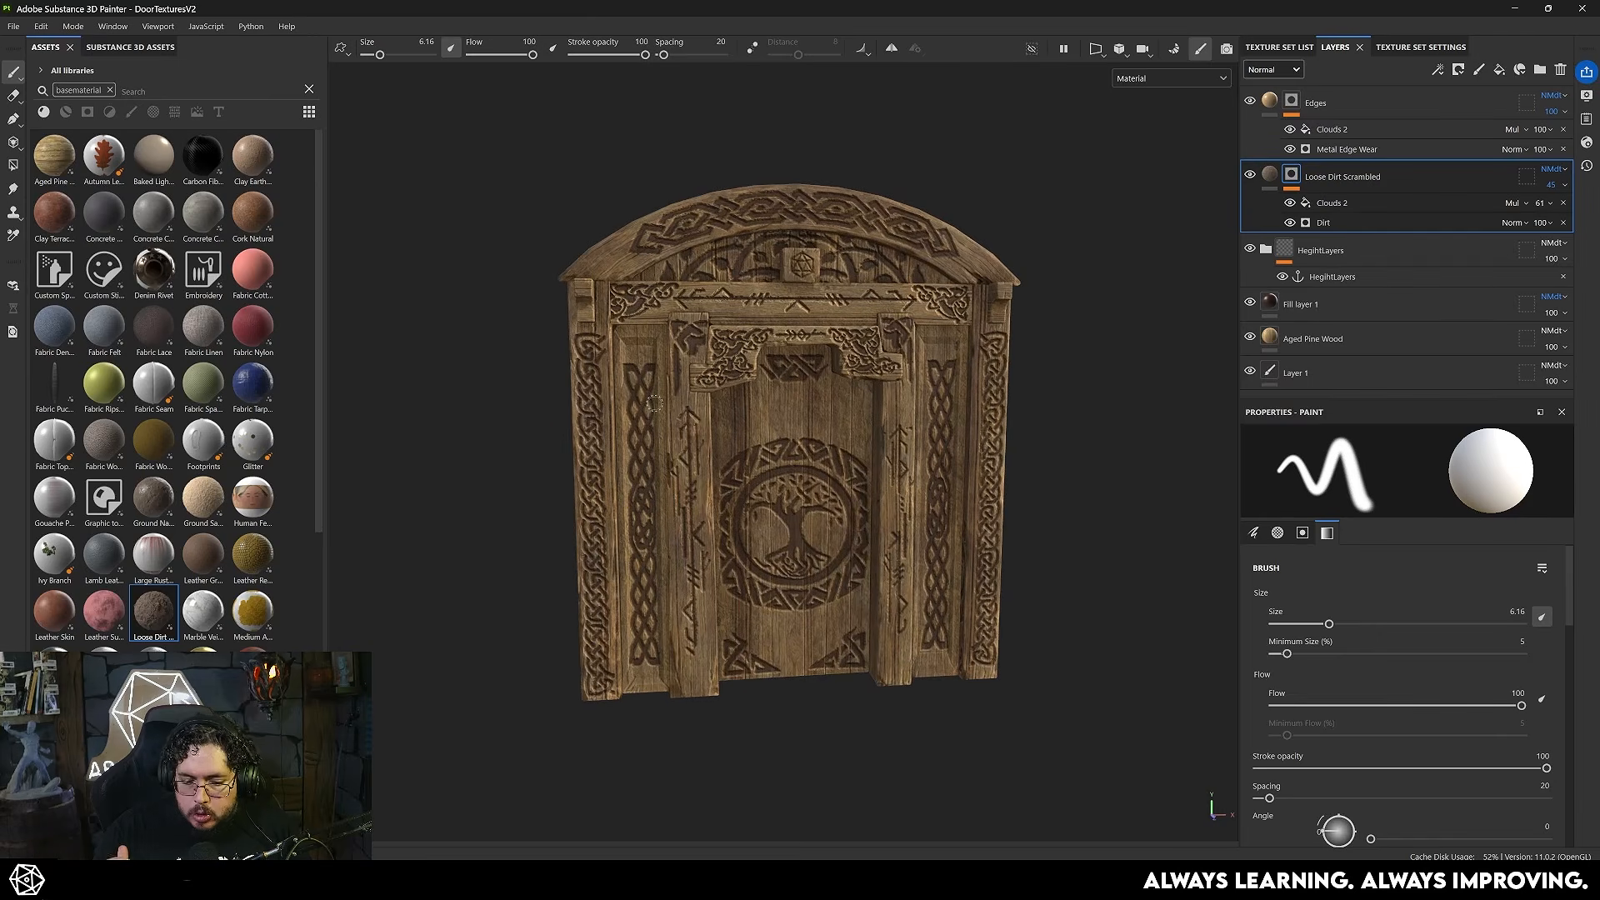
- Add a second Loose Dirt Scrambled material as the topmost layer and set its Color 1 to dark green 2D372A
drag(104, 155, 1342, 92)
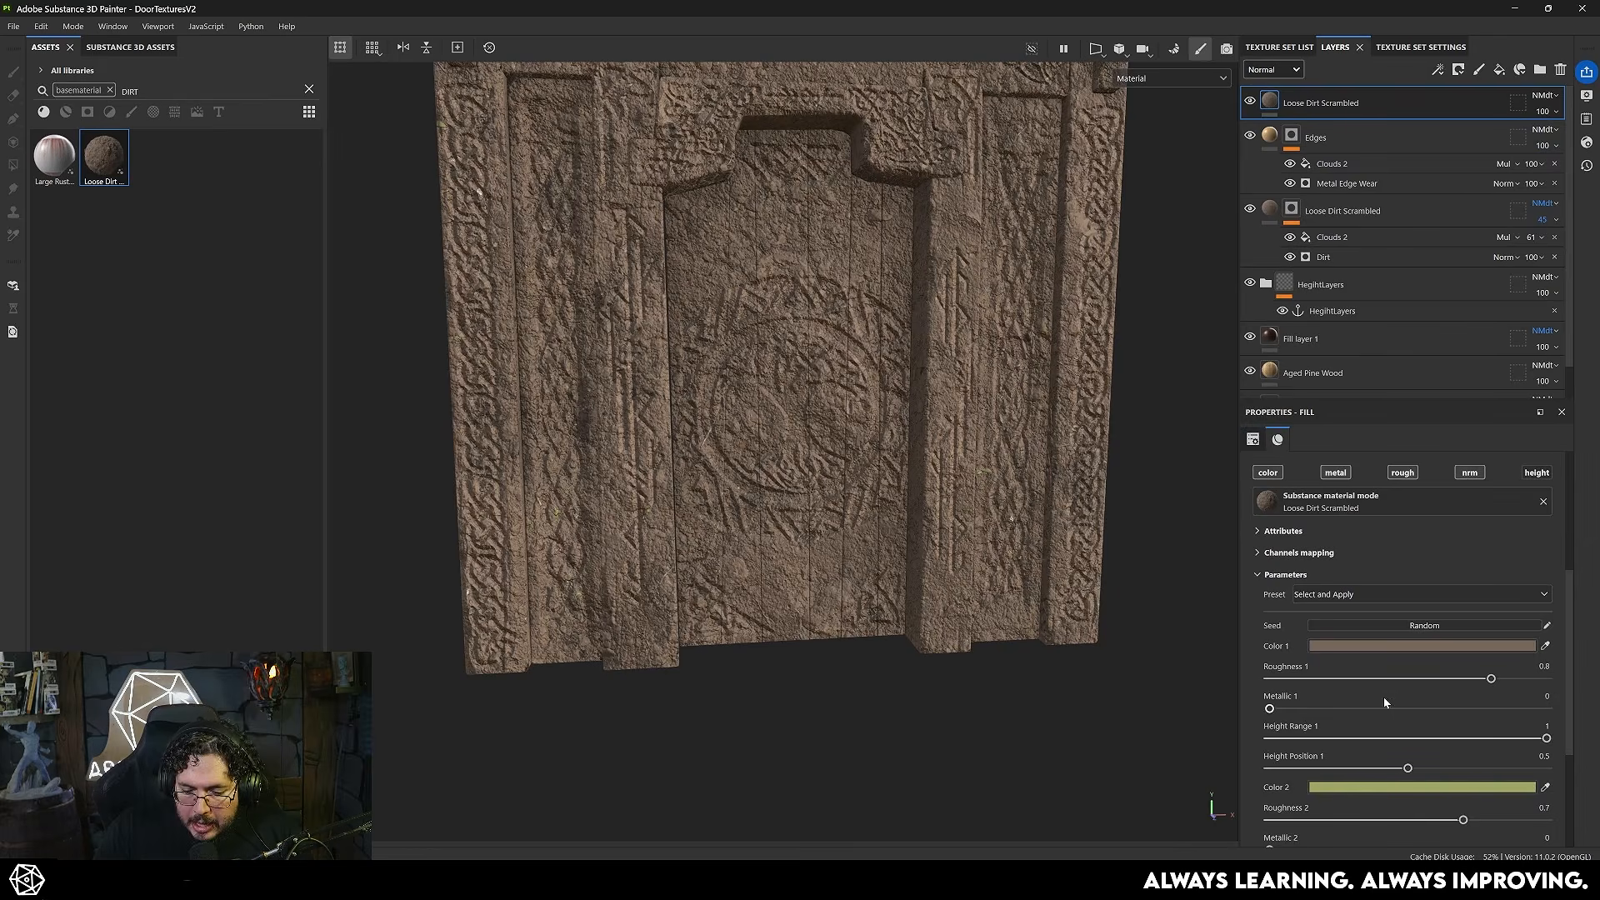
click(1406, 647)
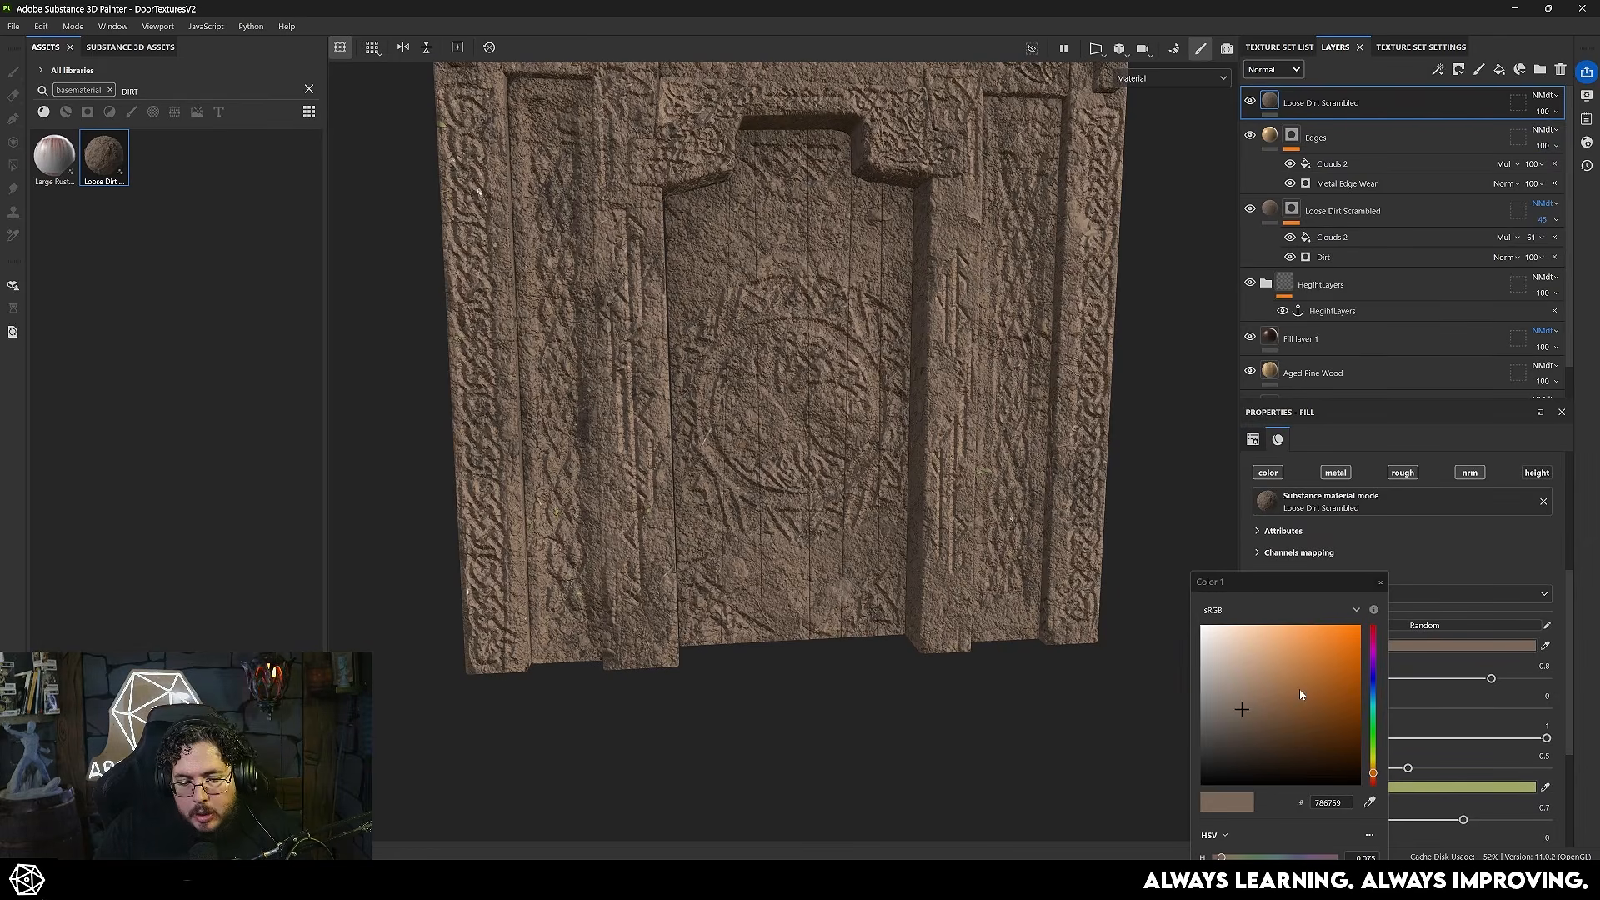
drag(1374, 772, 1373, 738)
click(1277, 742)
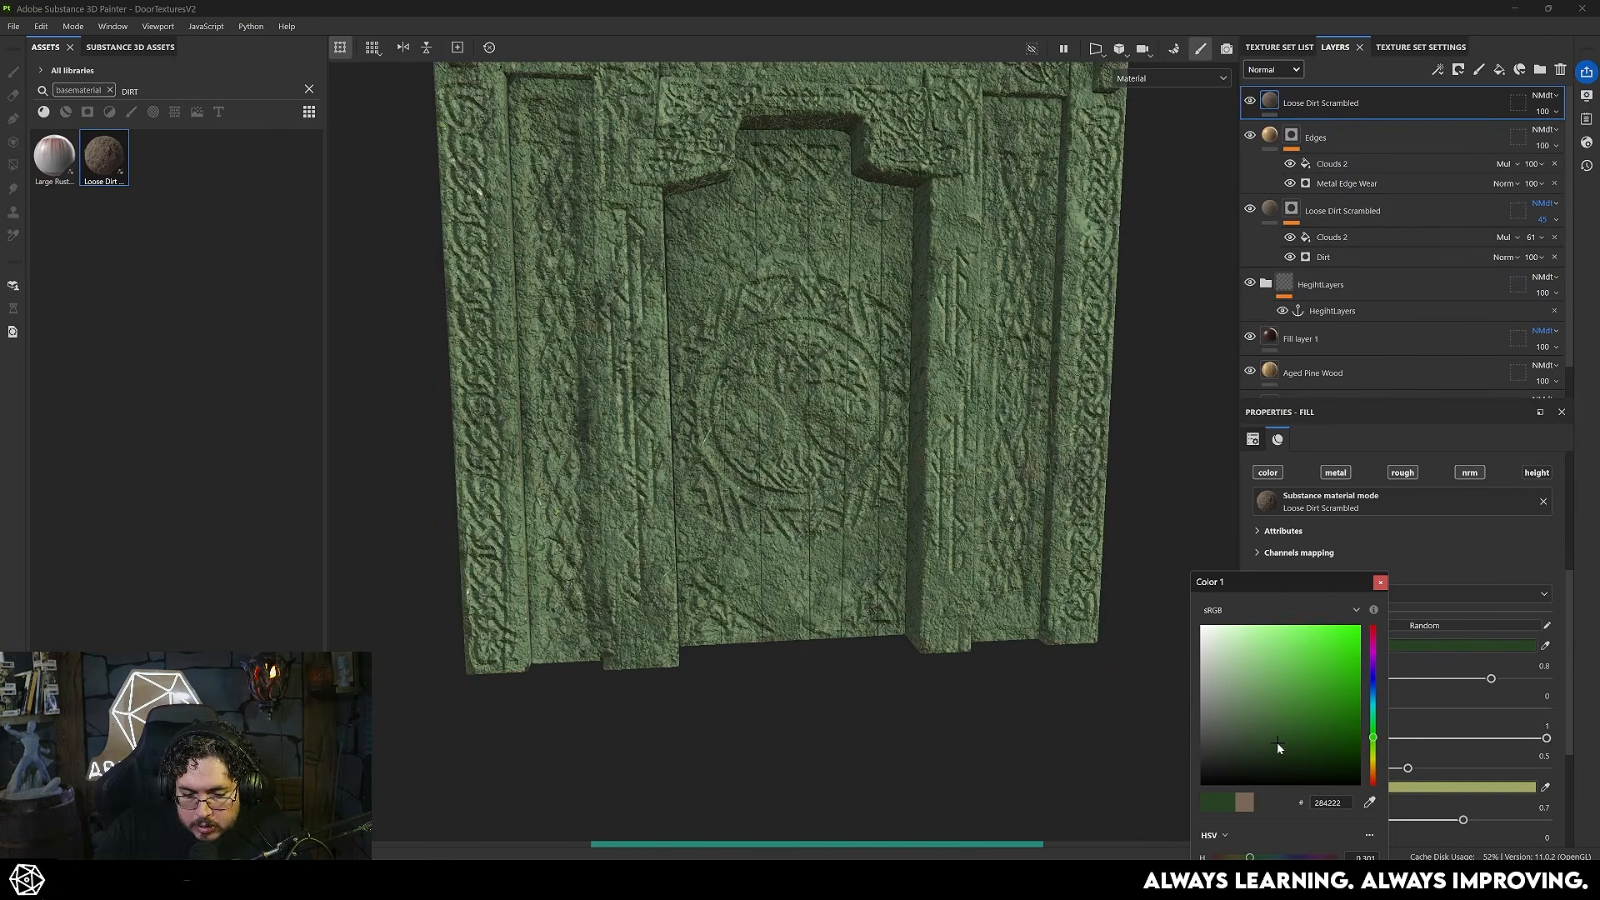
click(1237, 749)
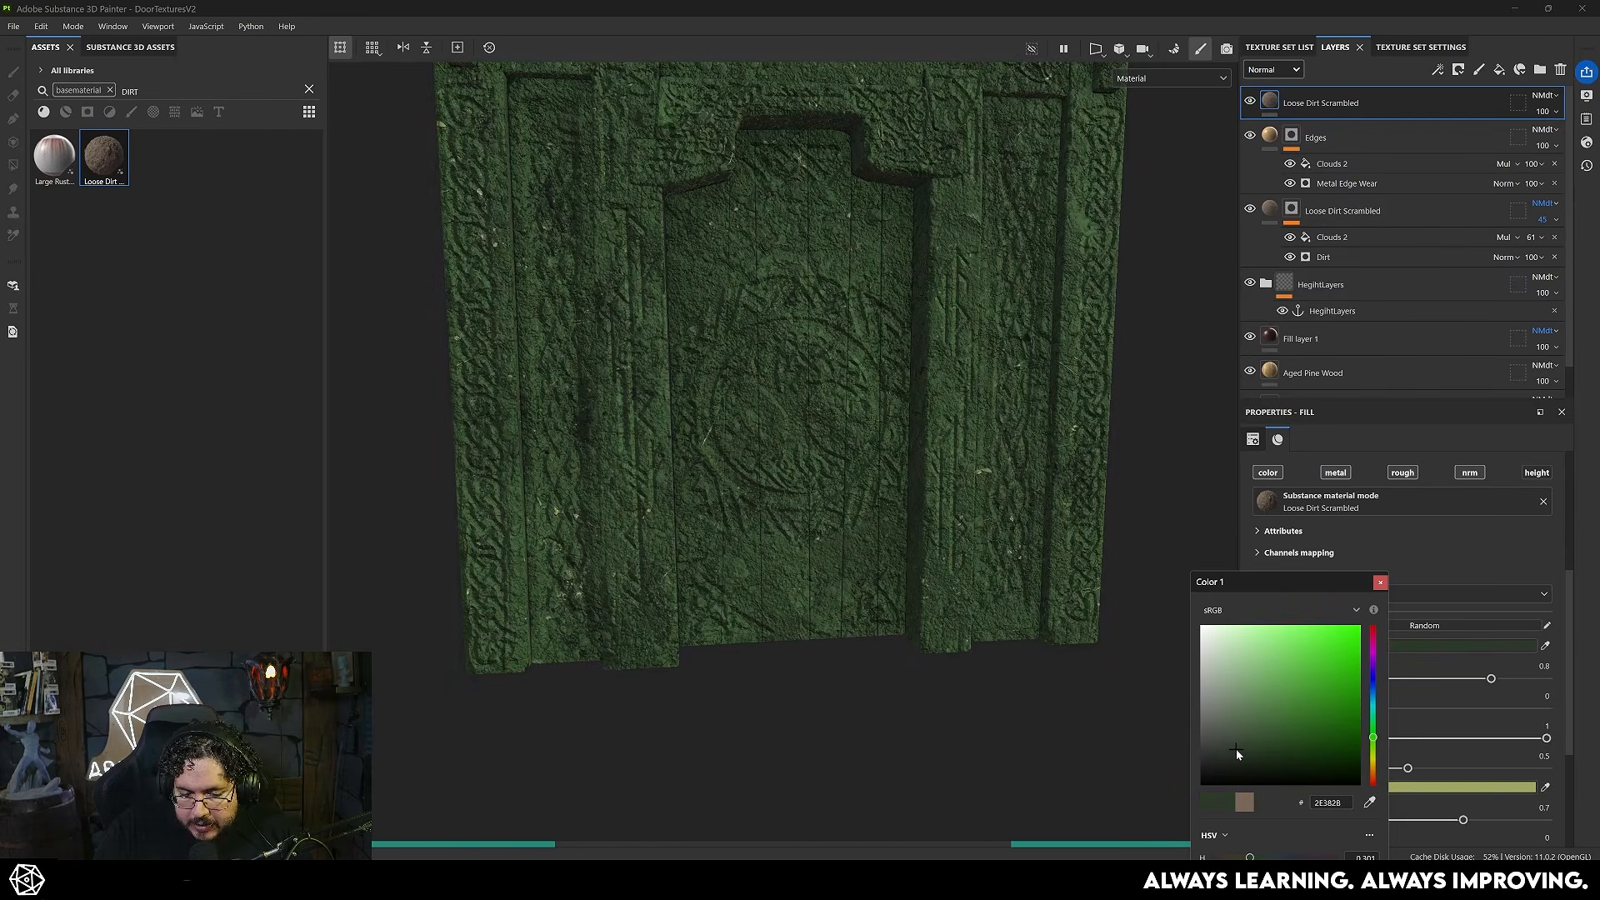
click(1234, 749)
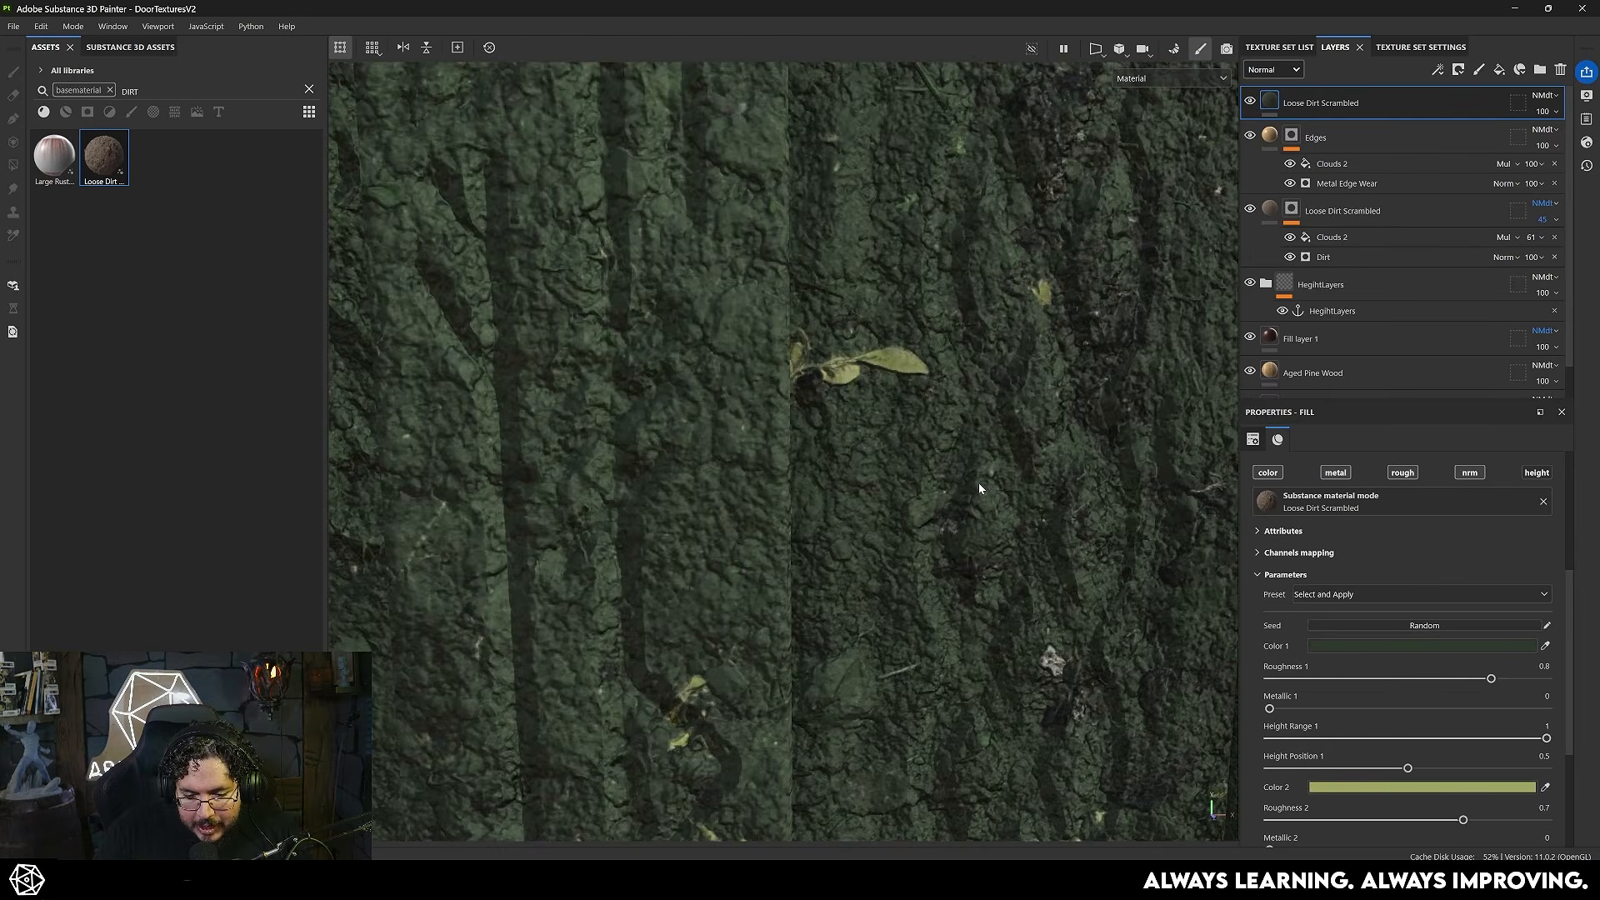
- Set the green Loose Dirt Scrambled layer's base color blending mode to Overlay and inspect the door's lower part
alt+drag(978, 486, 950, 513)
alt+right_drag(975, 542, 780, 546)
click(1545, 96)
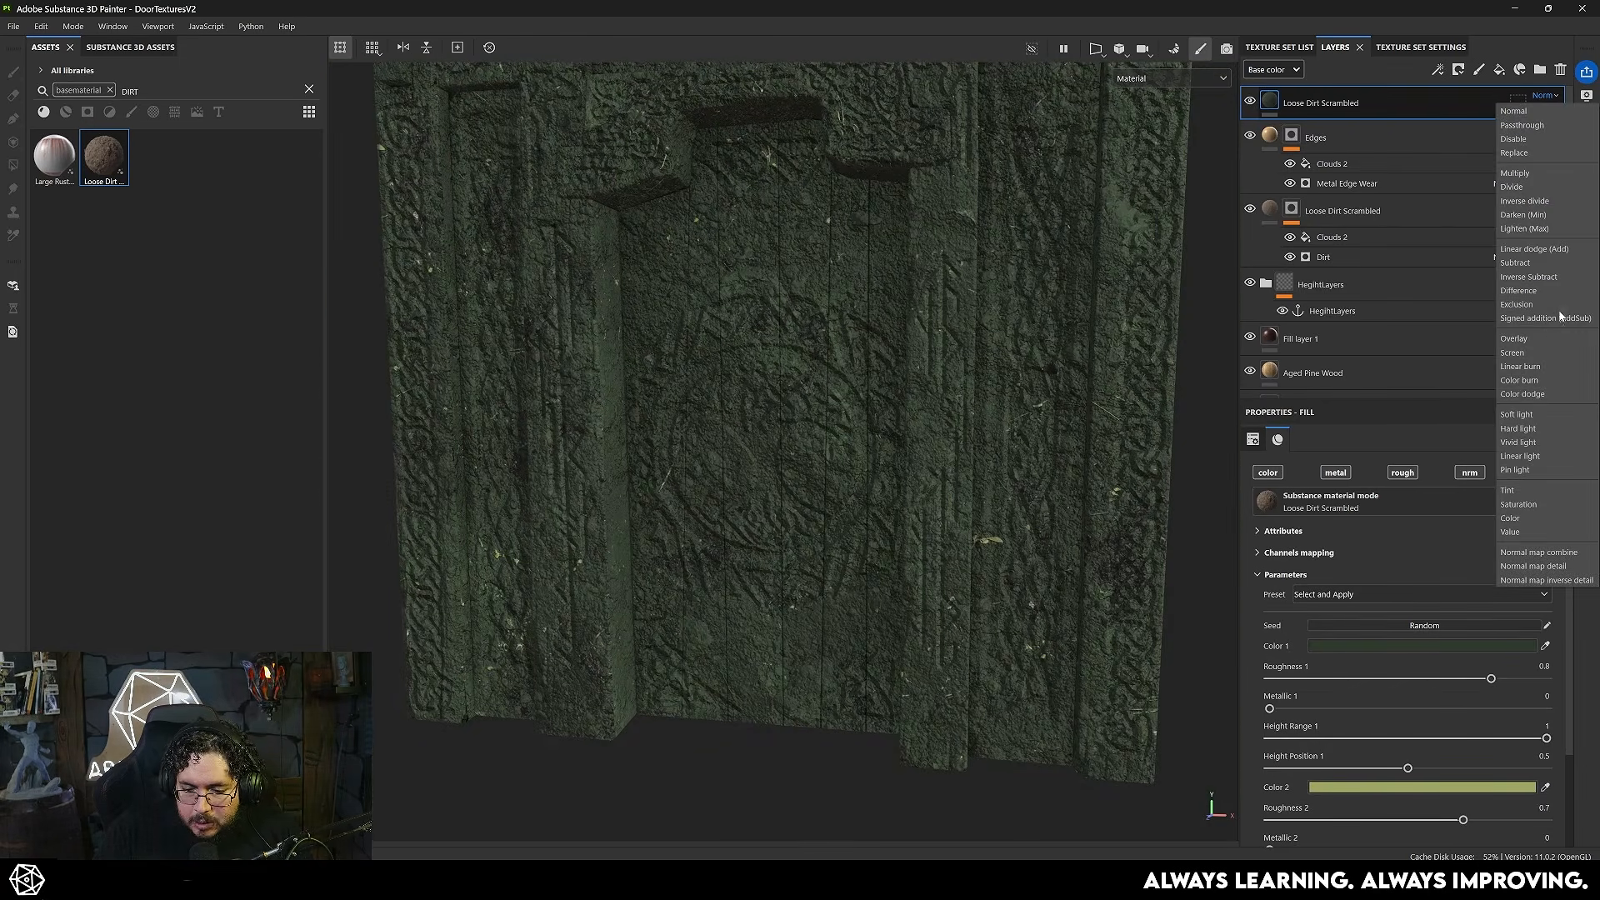
click(1549, 336)
alt+drag(967, 571, 894, 465)
alt+right_drag(893, 465, 880, 702)
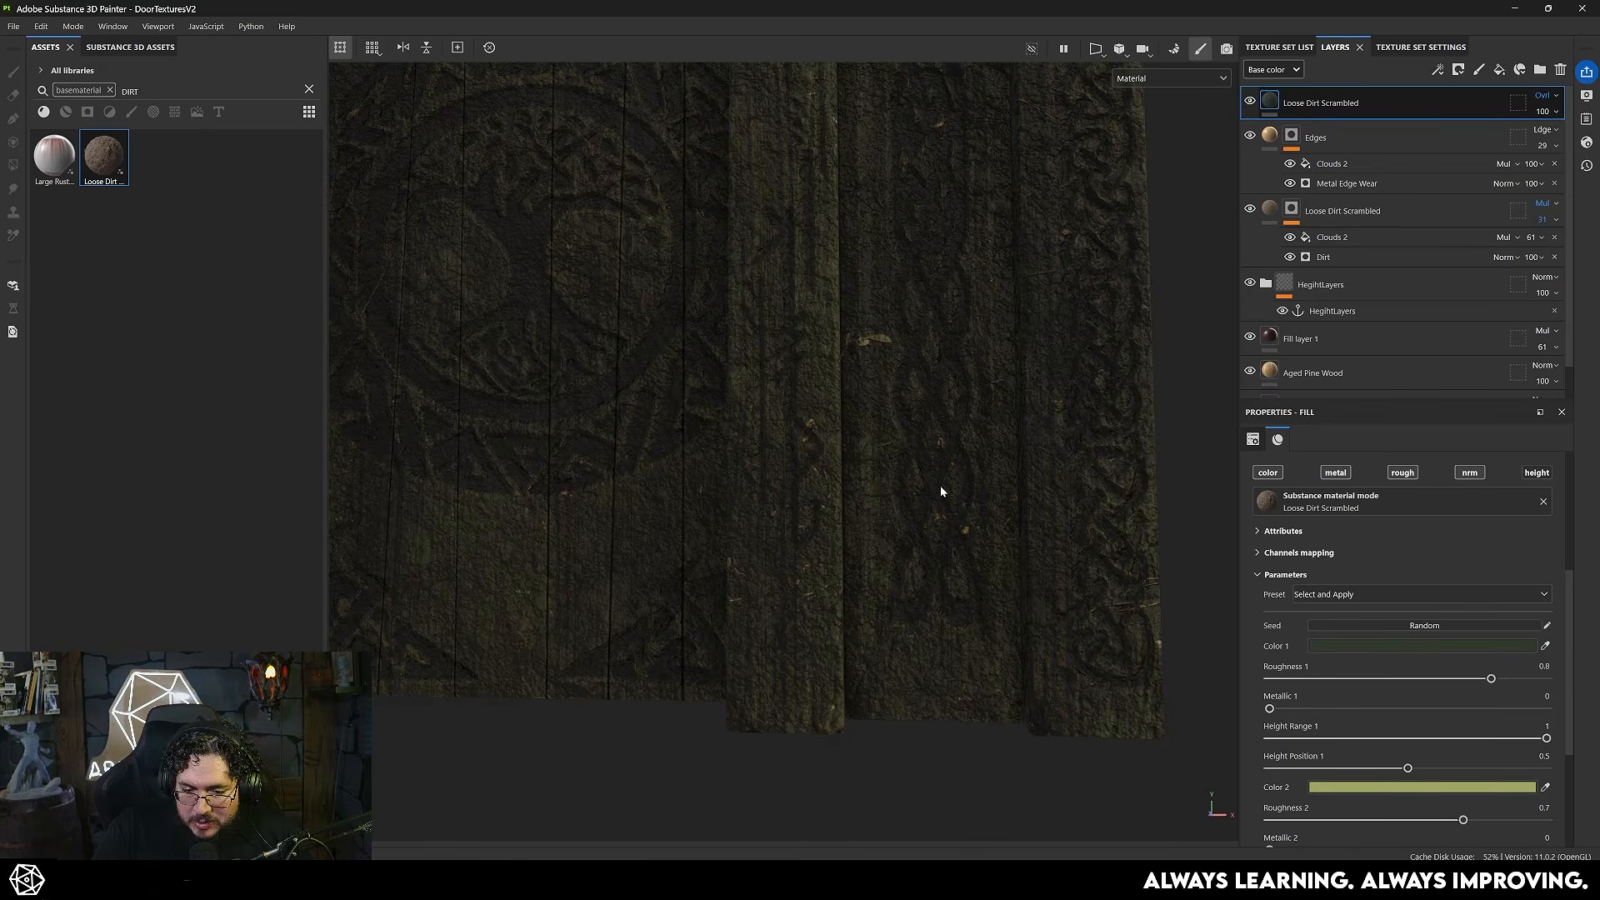
scroll(967, 501, down, 6)
- Add a black mask to the green Loose Dirt Scrambled layer and give it a Position generator
right_click(1331, 106)
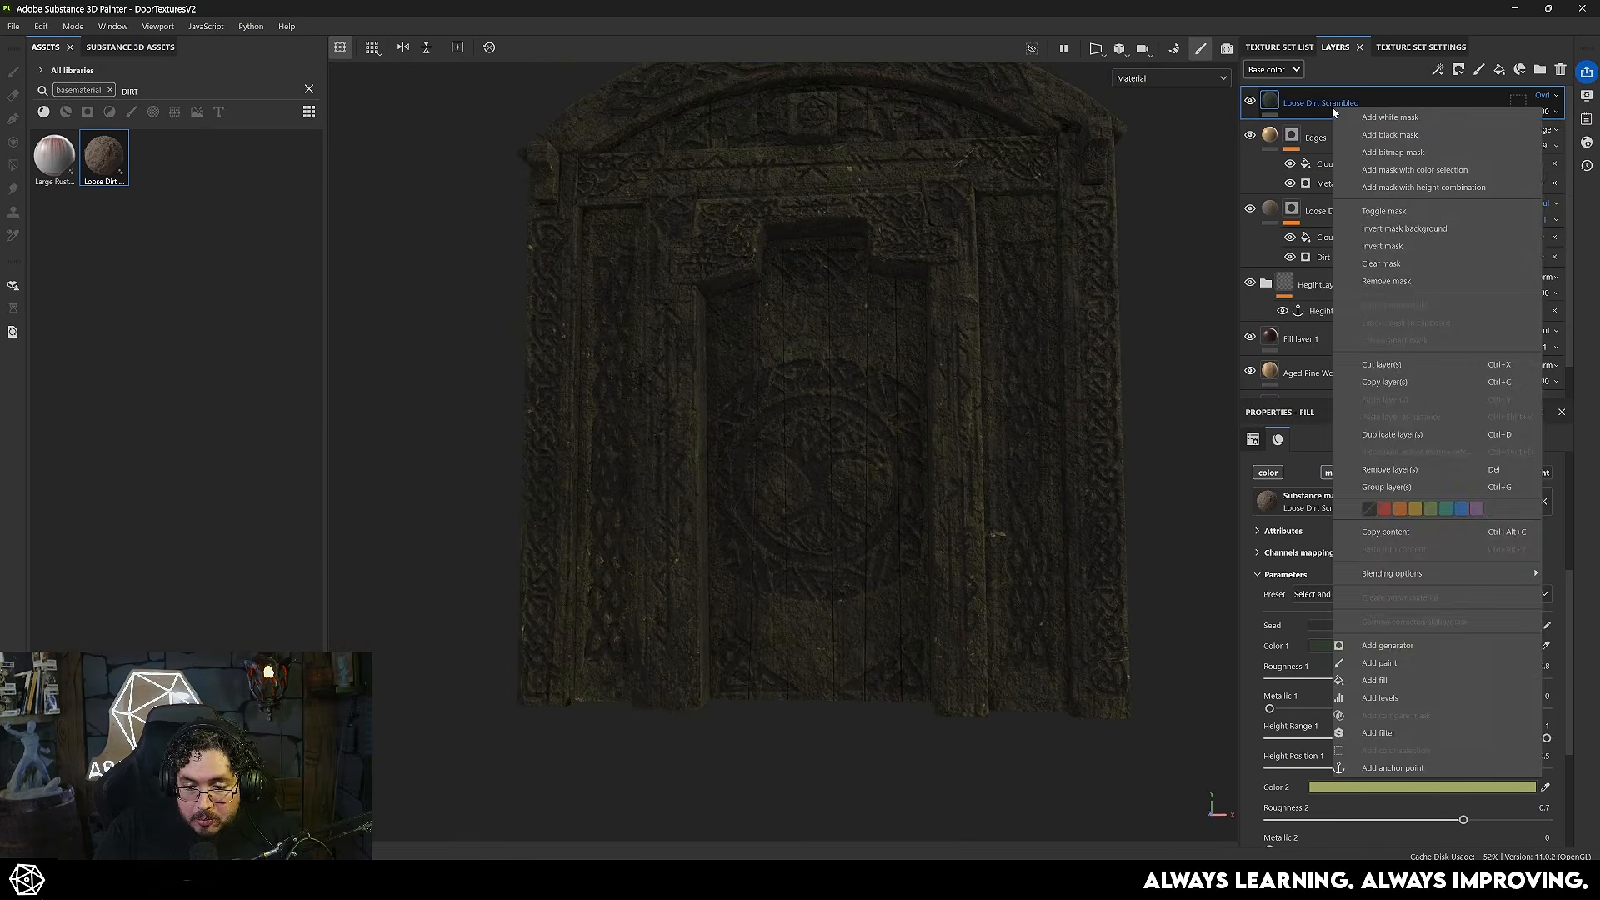
click(1389, 134)
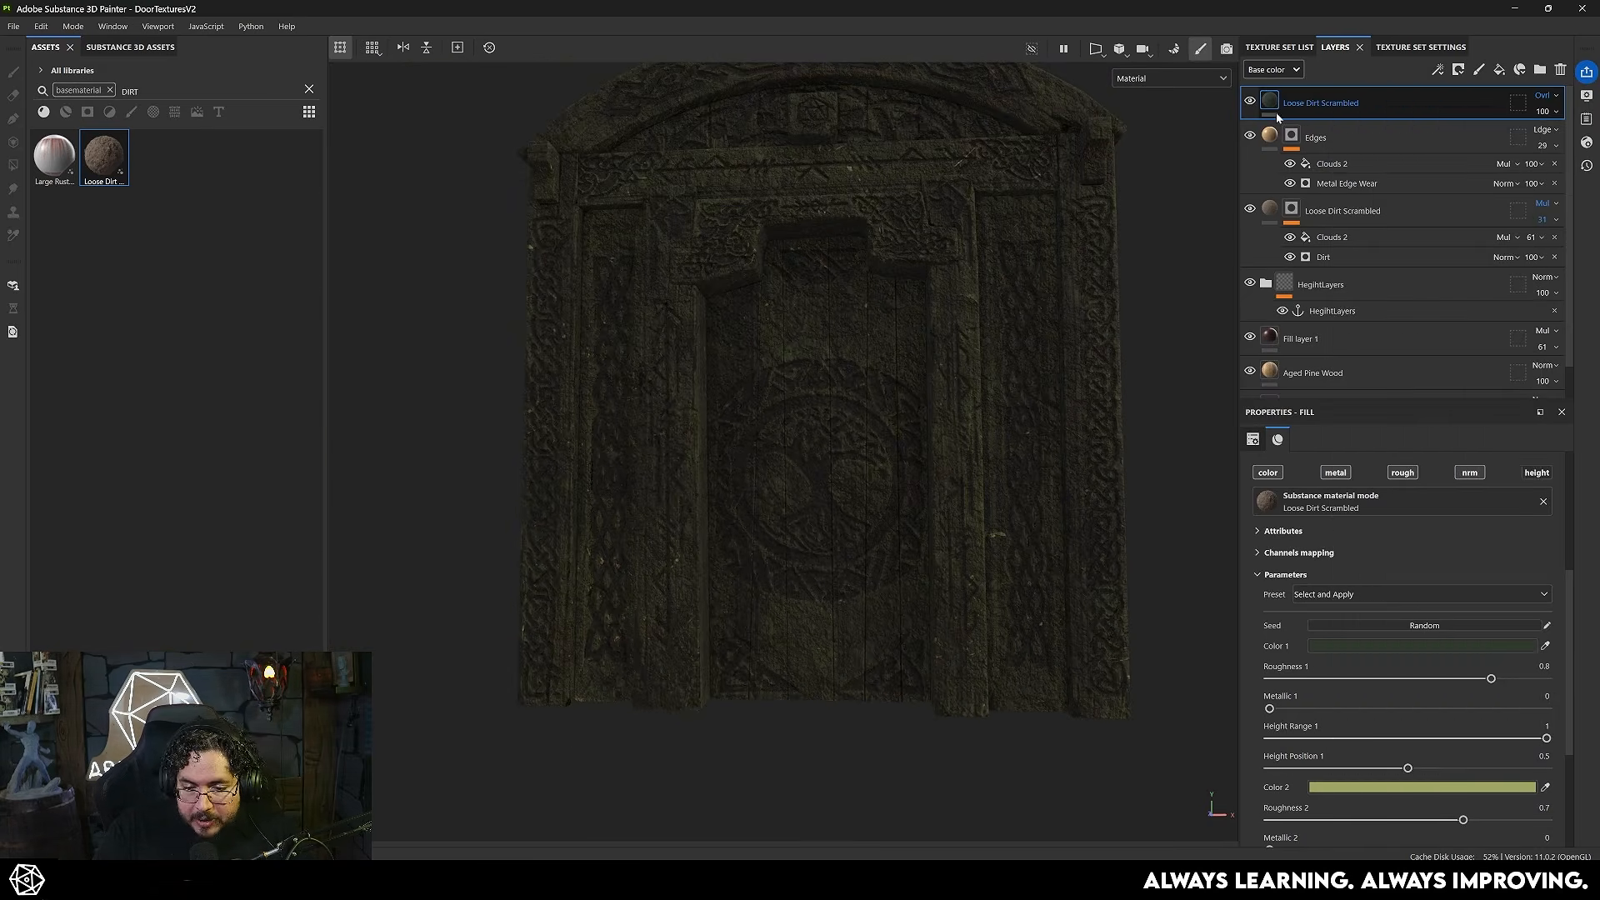
right_click(1292, 104)
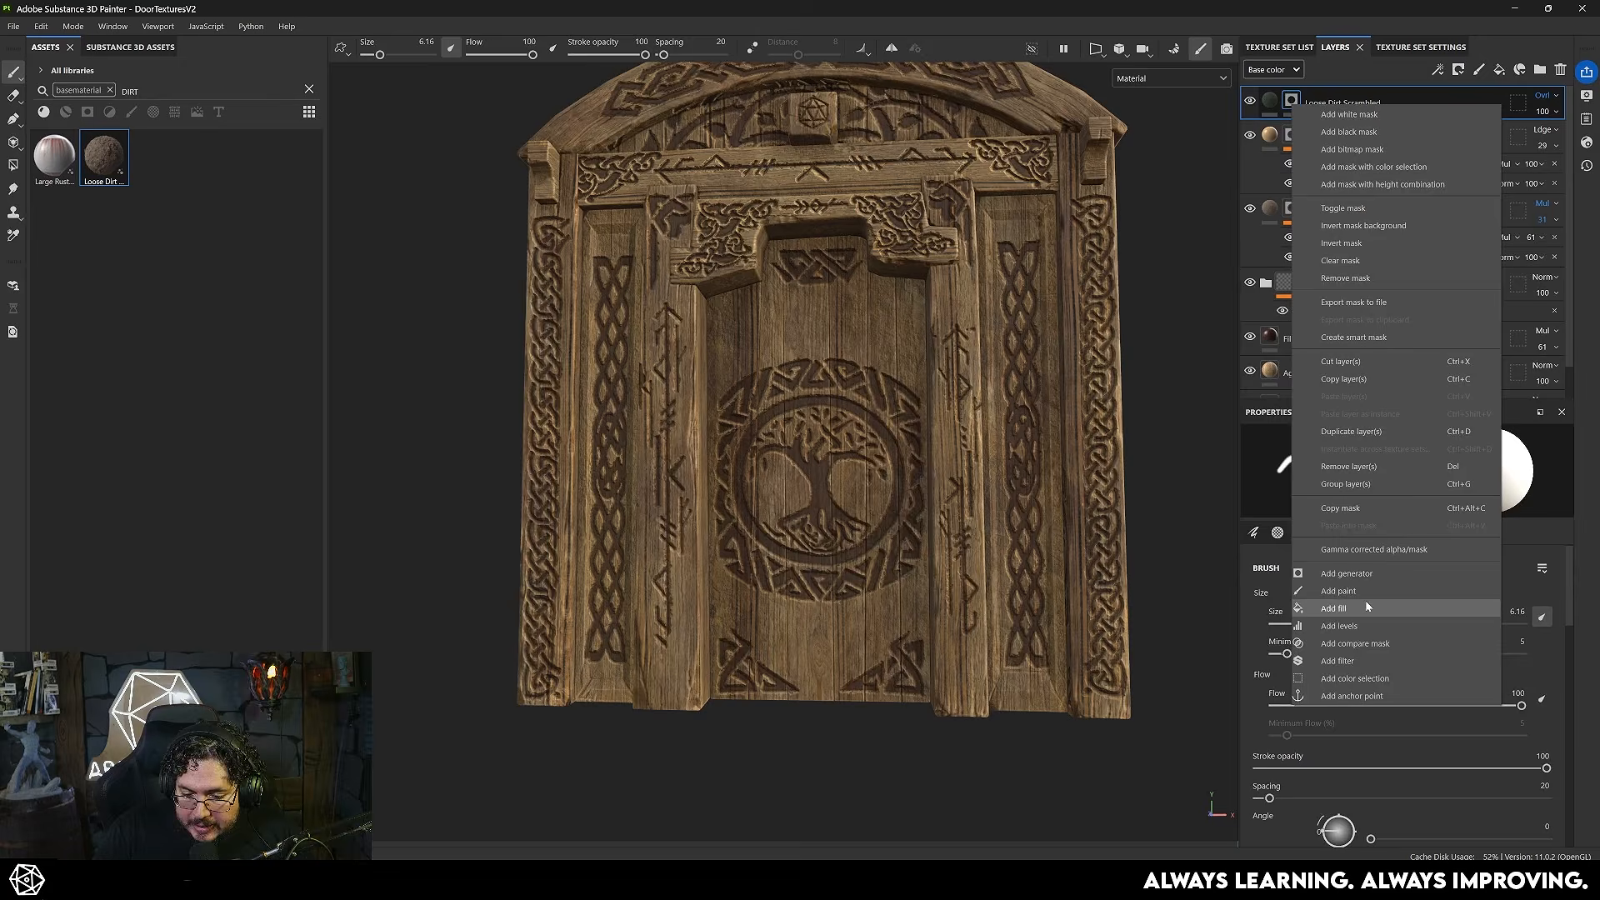
click(1347, 573)
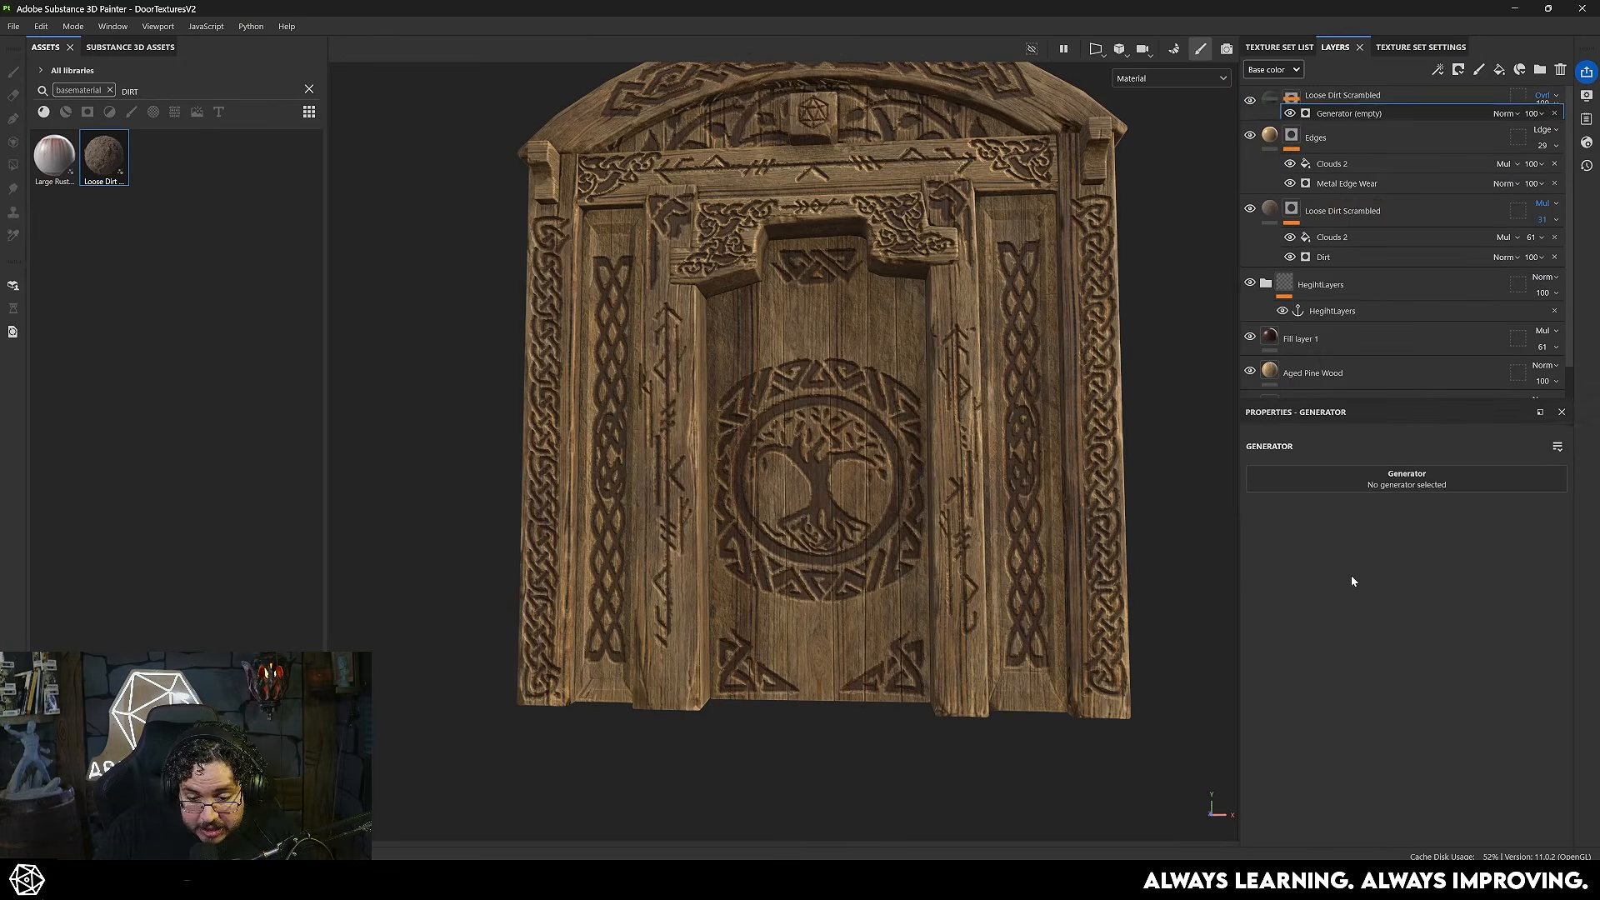
click(1401, 479)
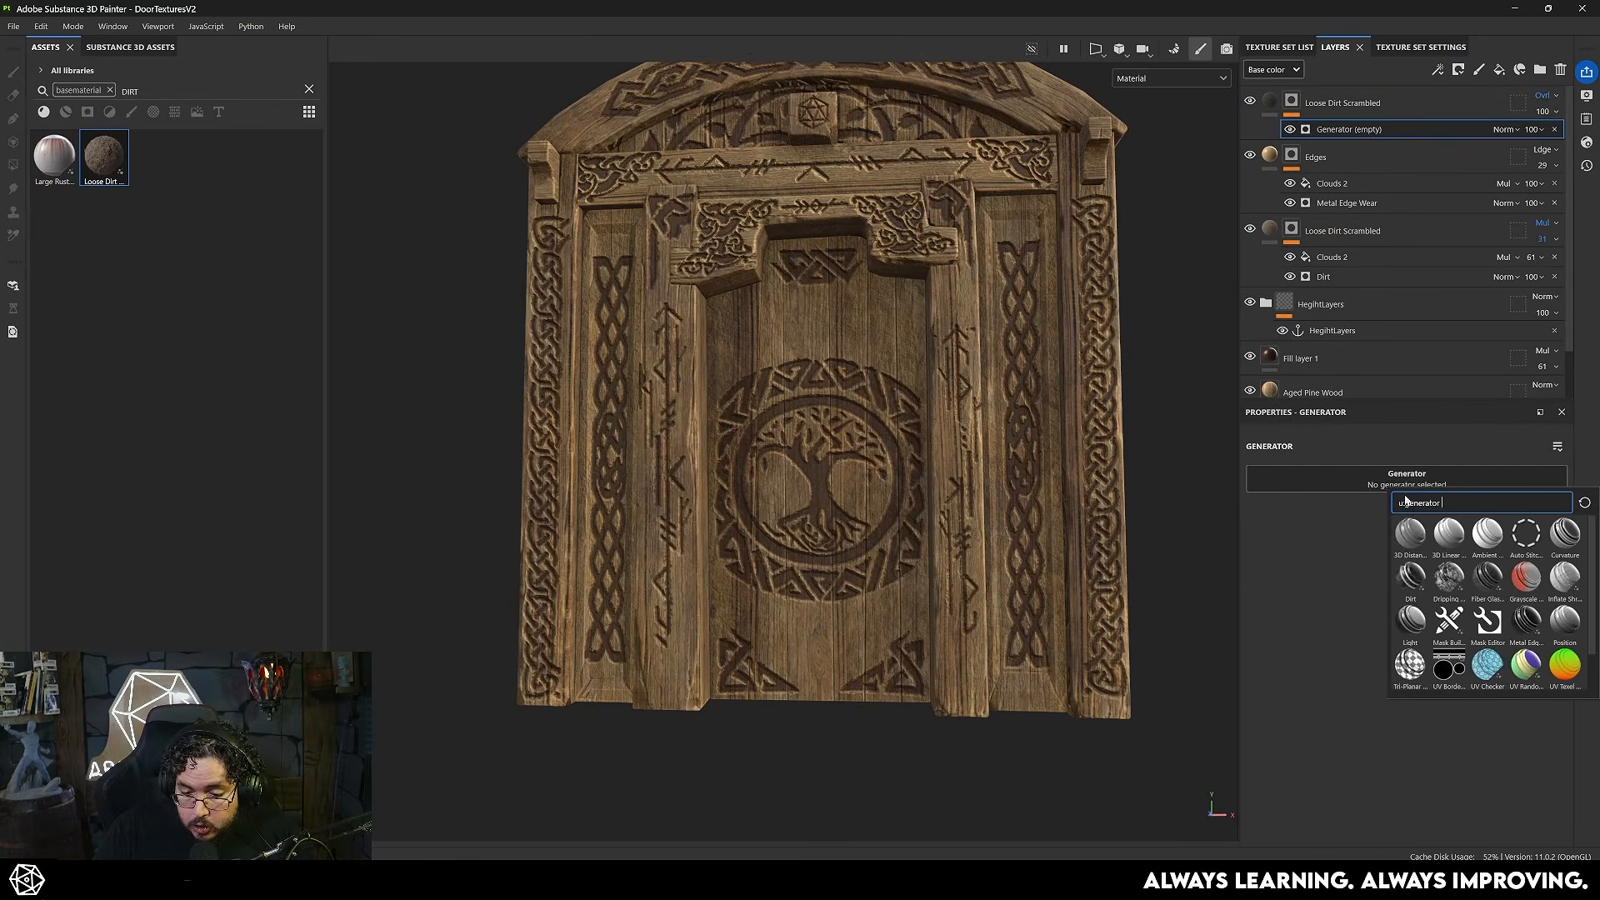
click(1566, 621)
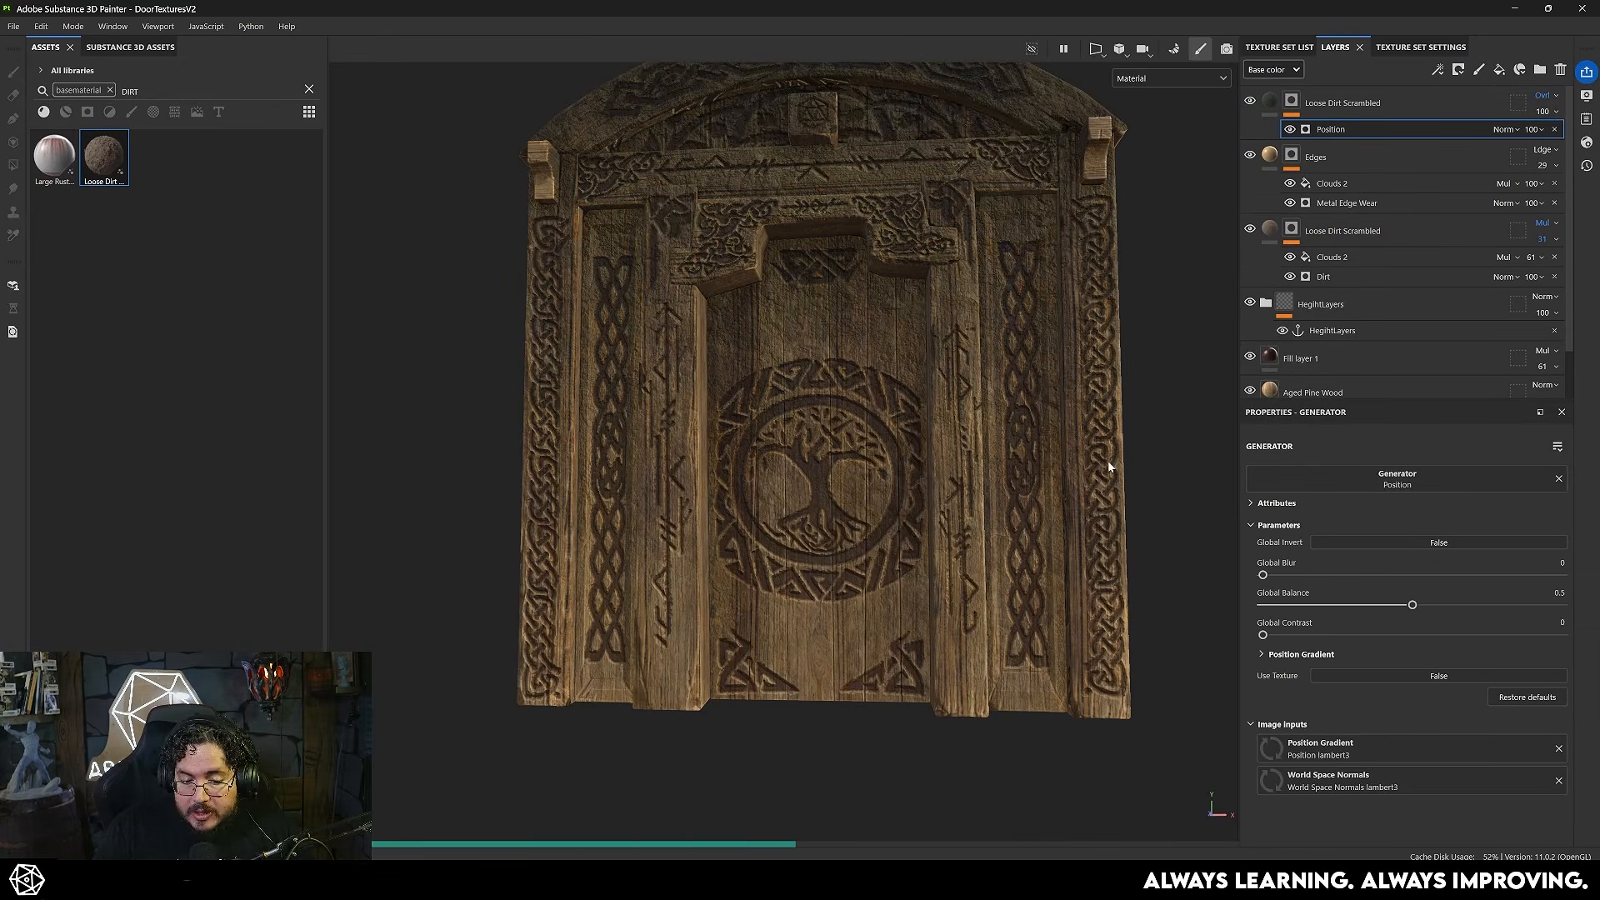
- Invert the Position generator globally, set Global Balance to 0.83 and Position Gradient Balance to 0.51, and inspect the mask
alt+drag(1128, 515, 1053, 549)
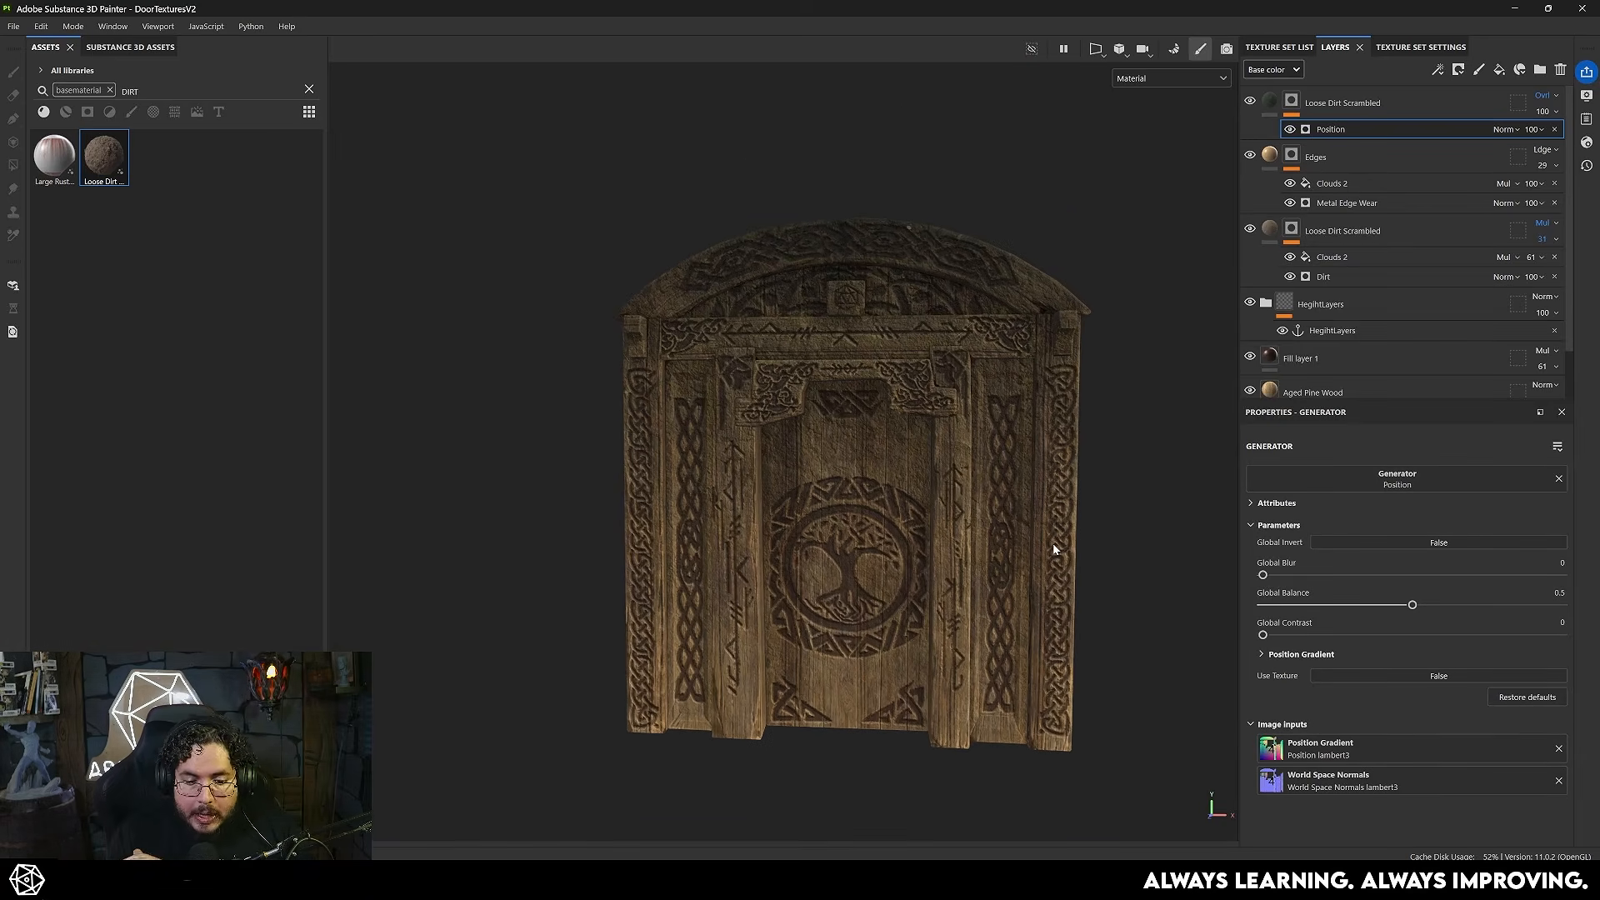
click(1489, 543)
alt+drag(892, 637, 940, 639)
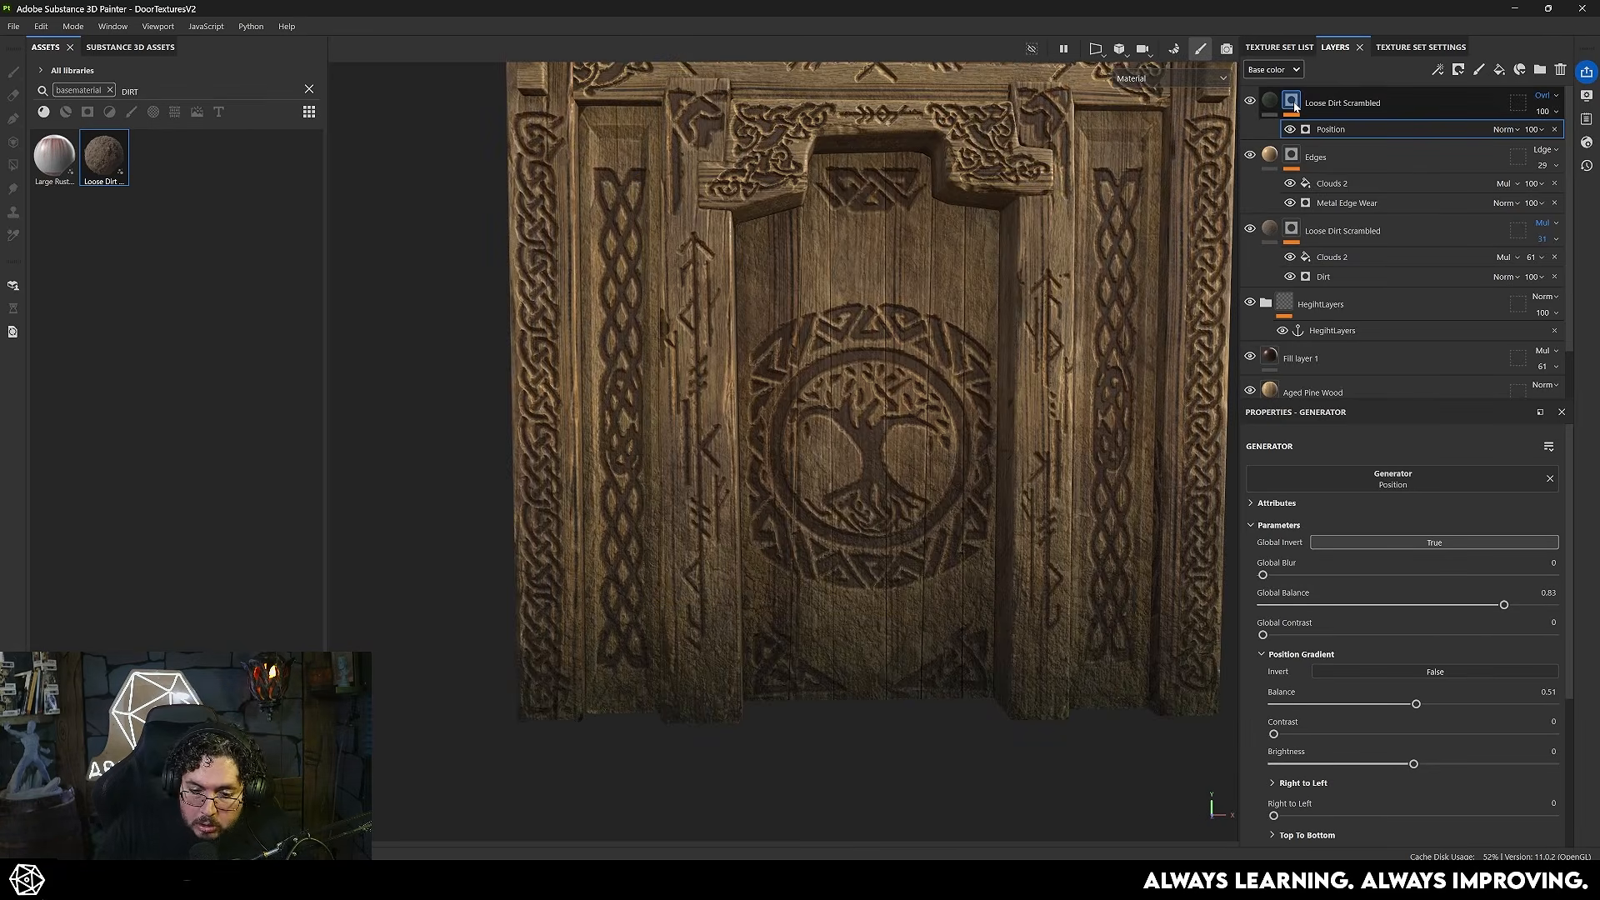
alt+click(1294, 106)
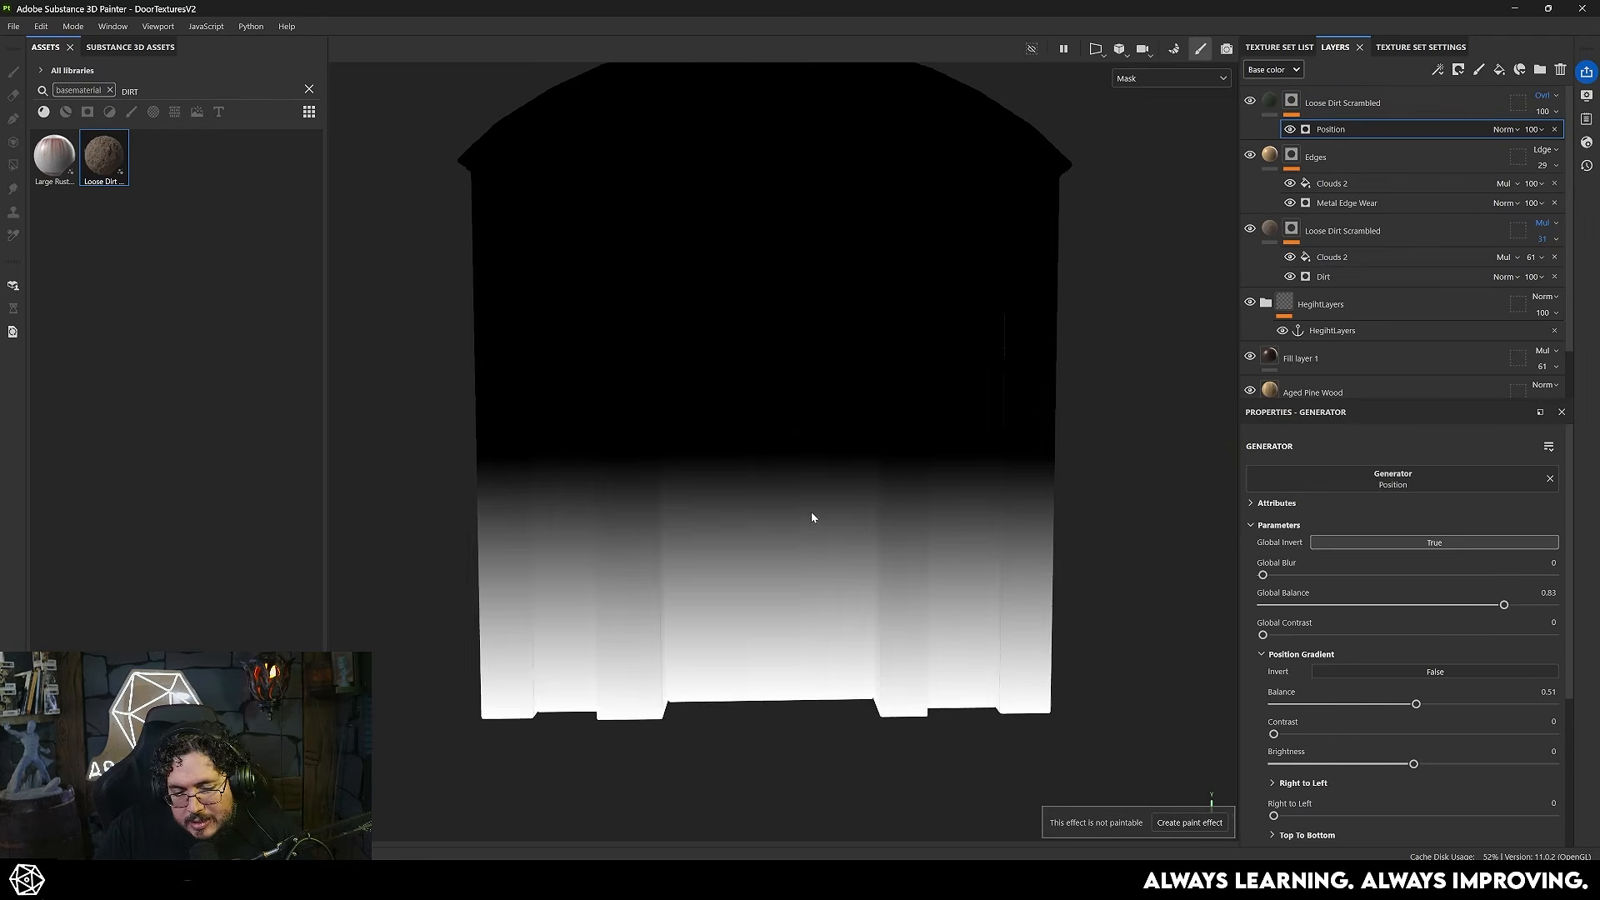
alt+drag(910, 522, 862, 523)
alt+middle_drag(862, 527, 912, 490)
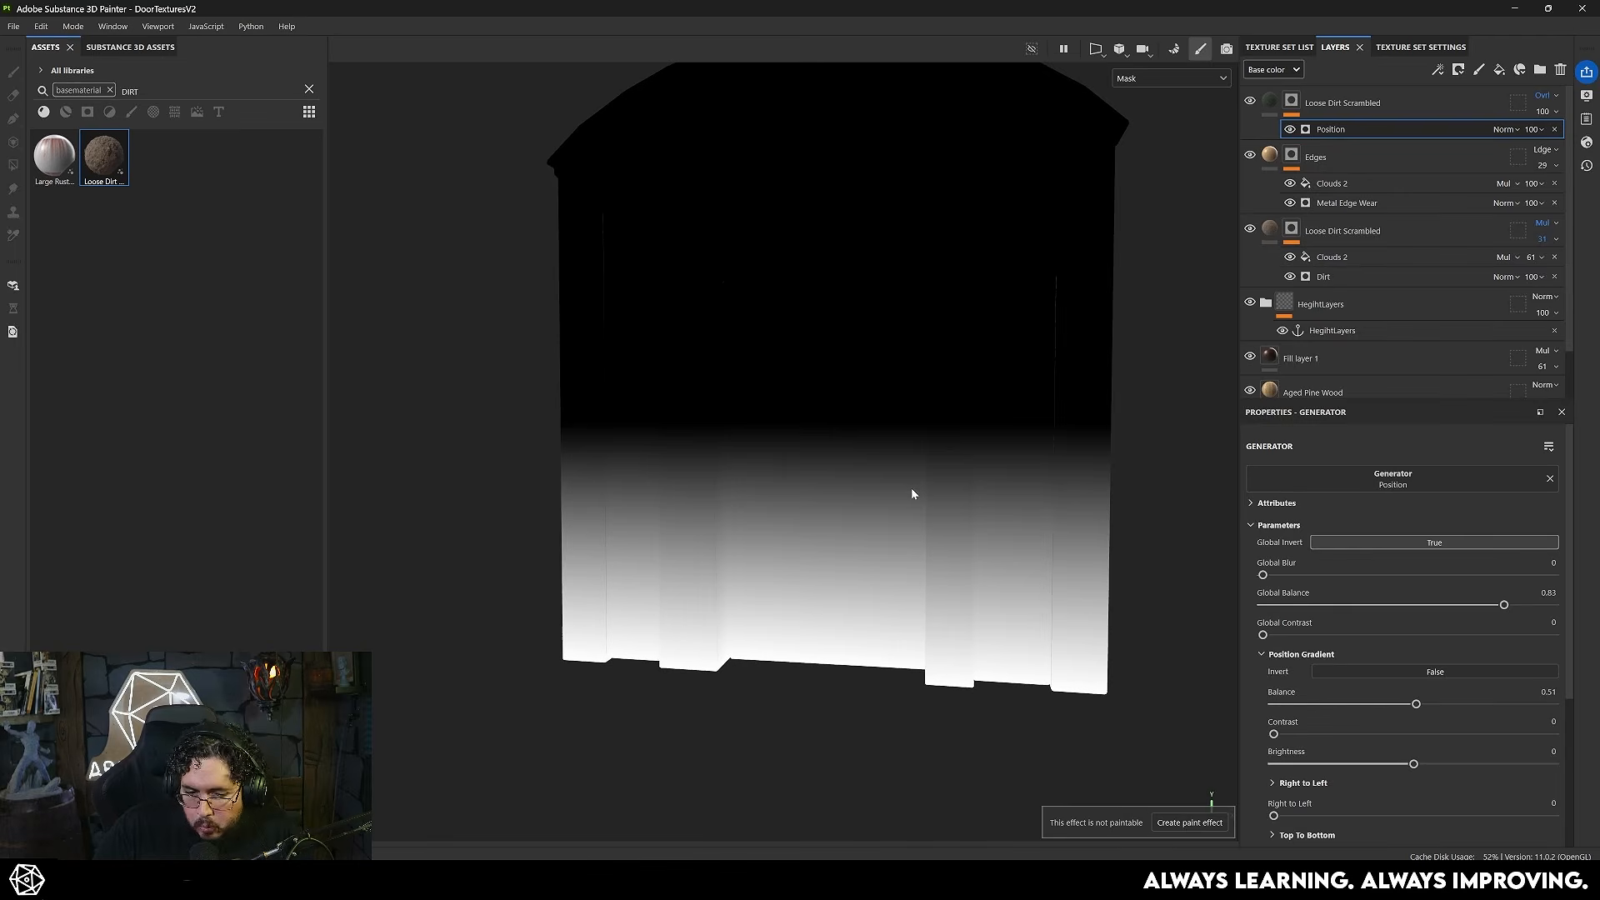
- Add a Metal Edge Wear generator above Position in the green dirt layer's mask and set its Wear Level to 0.89
click(1291, 100)
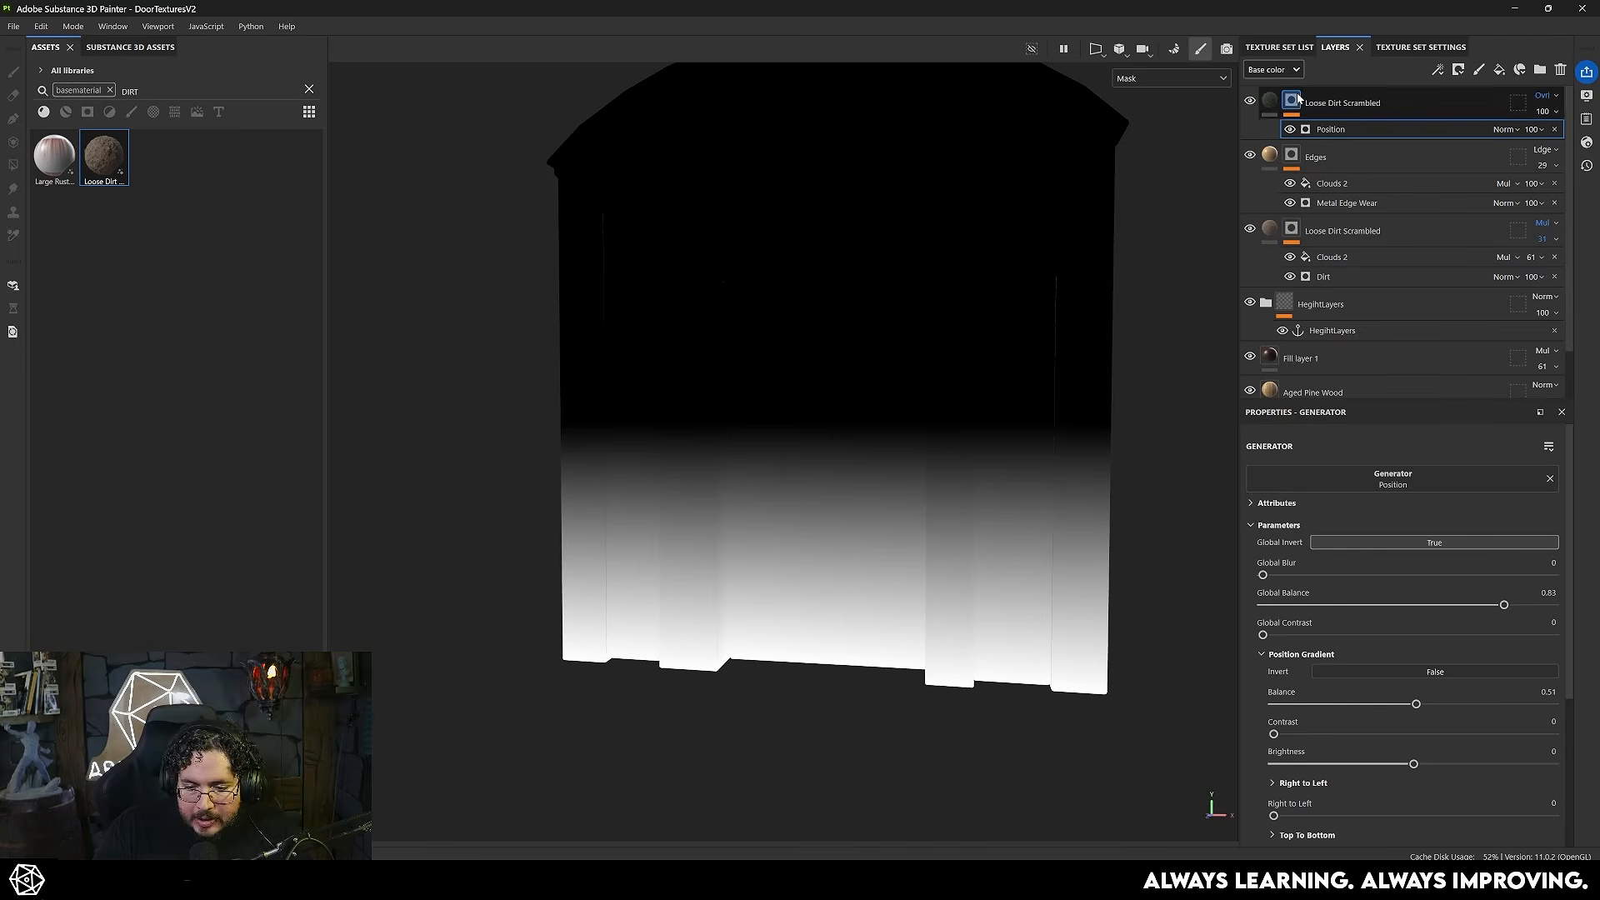
right_click(1298, 99)
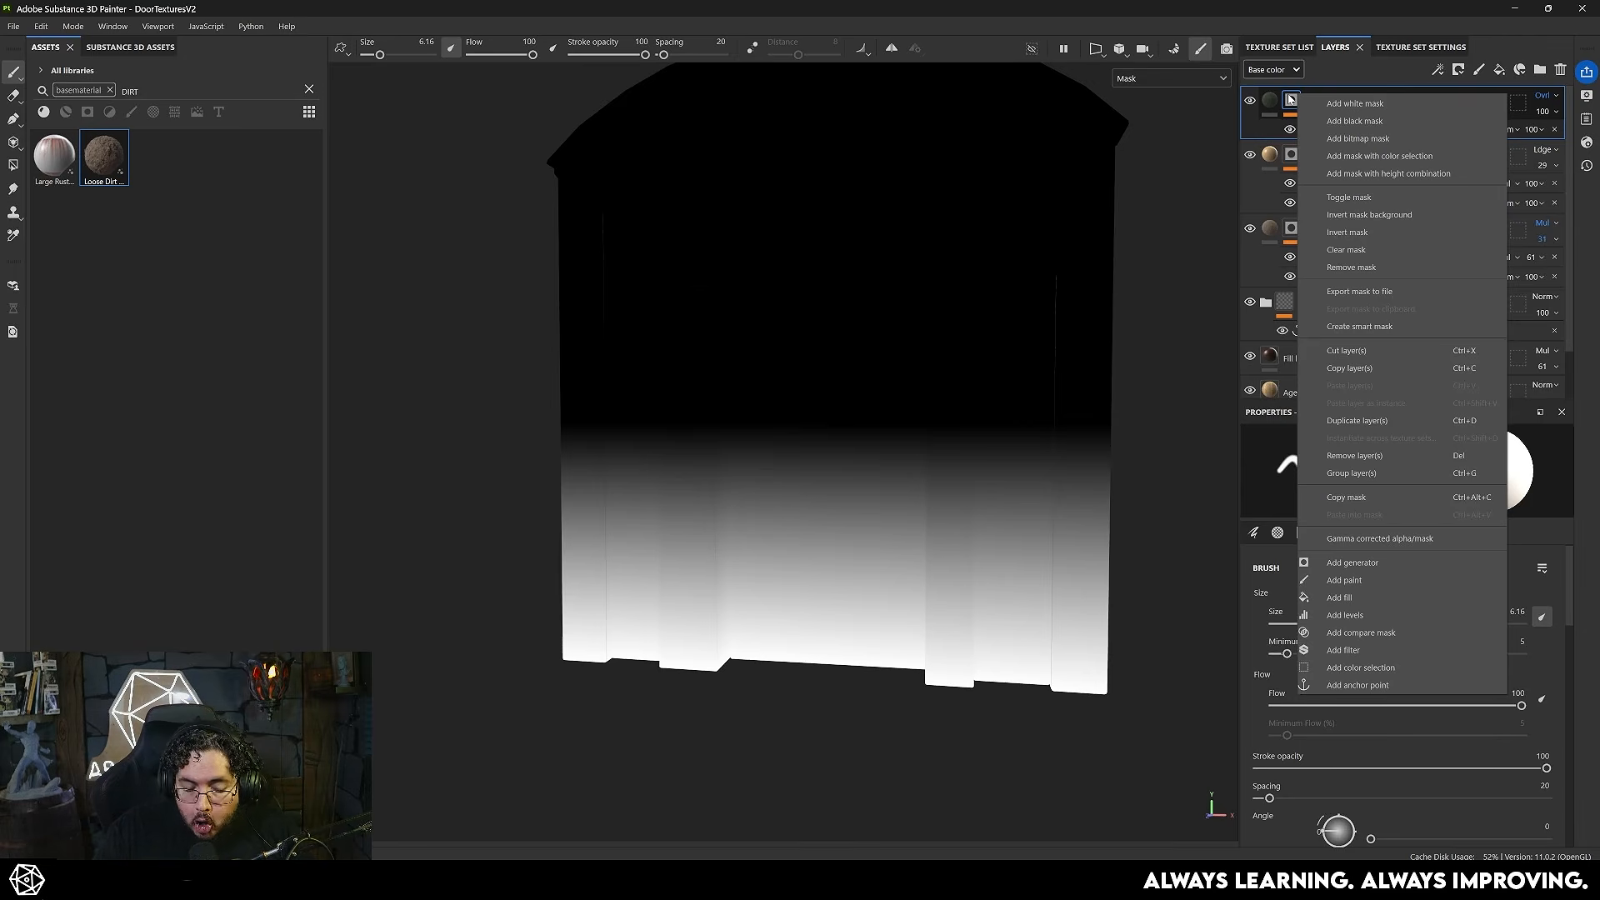
click(1352, 562)
click(1371, 488)
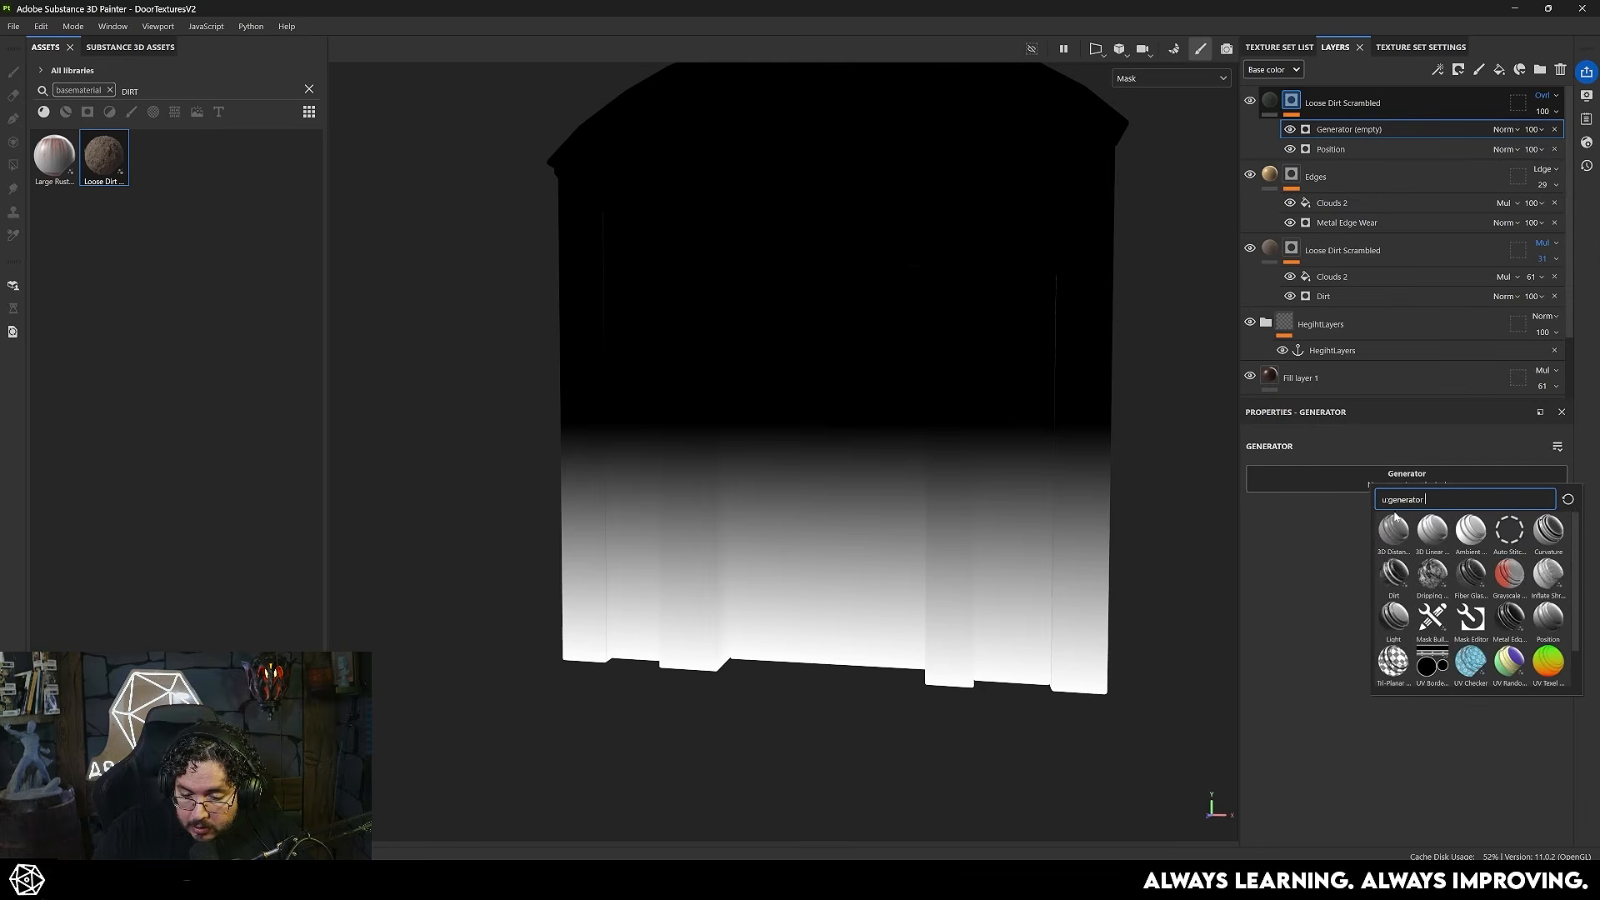
click(1508, 617)
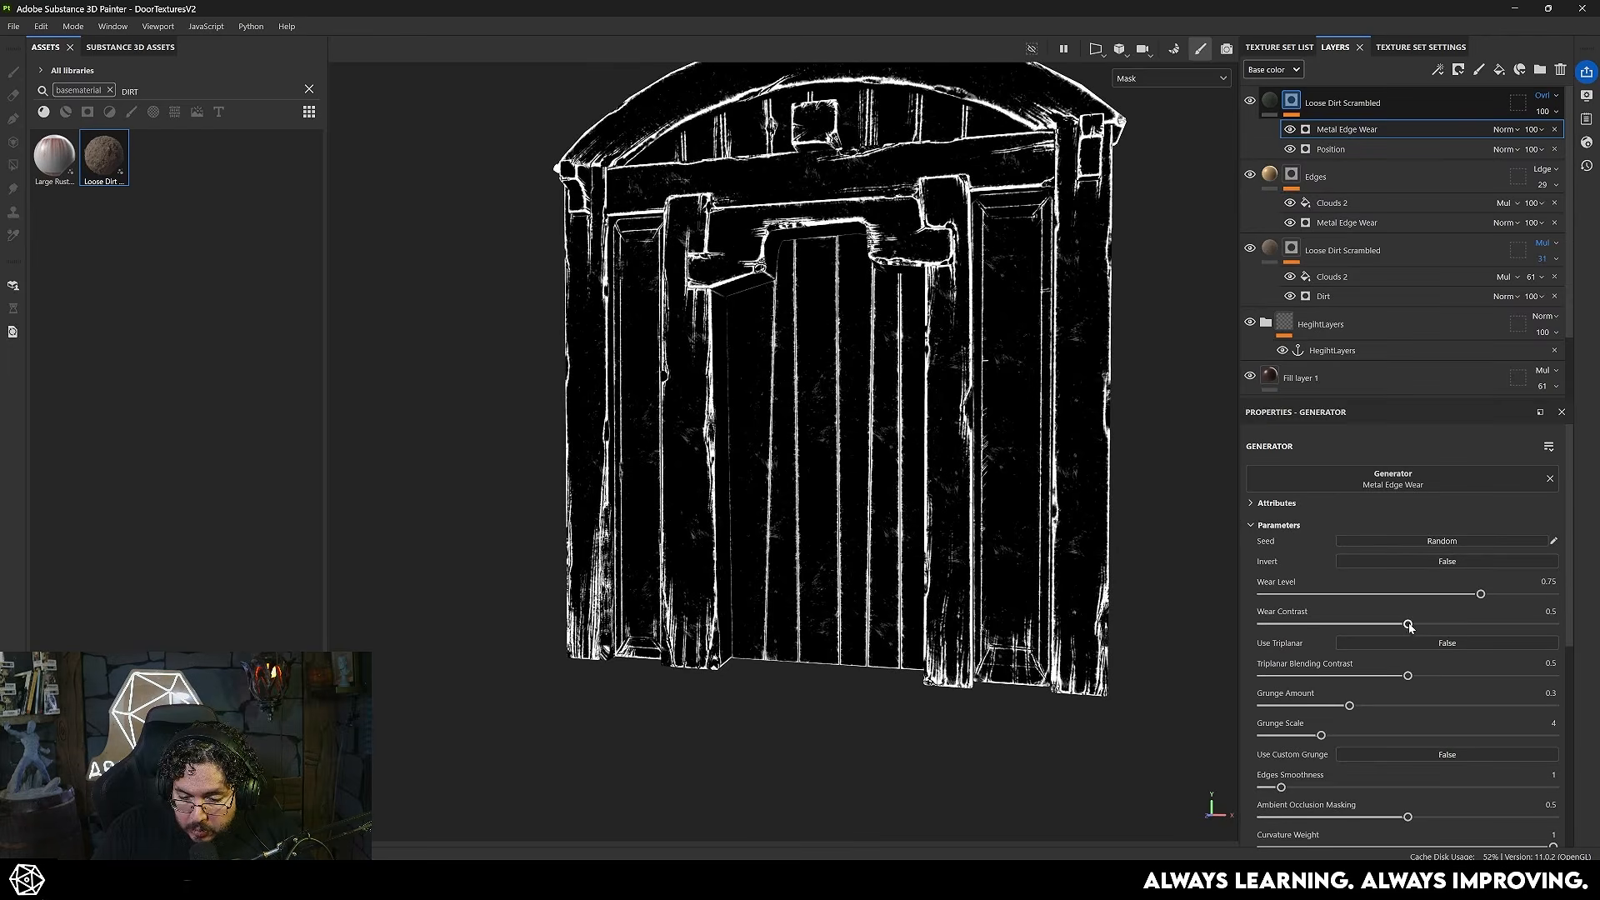
drag(1505, 598, 1521, 594)
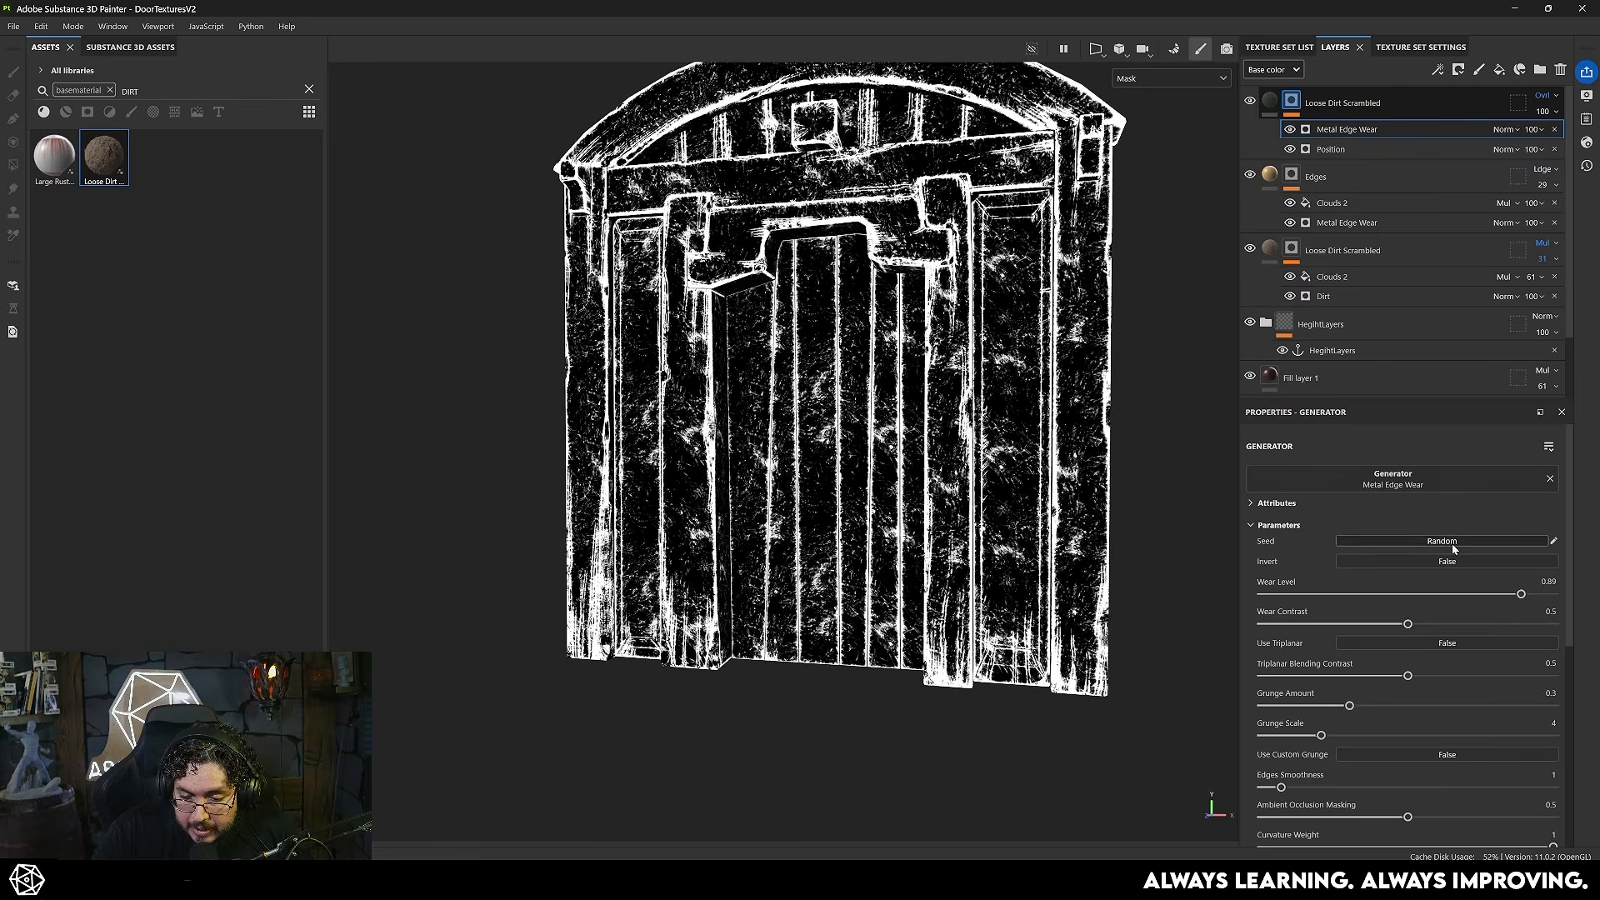
- Set the new Metal Edge Wear generator's blending to Multiply over the Position gradient and return to the material view
click(1505, 130)
click(1496, 225)
scroll(929, 458, up, 3)
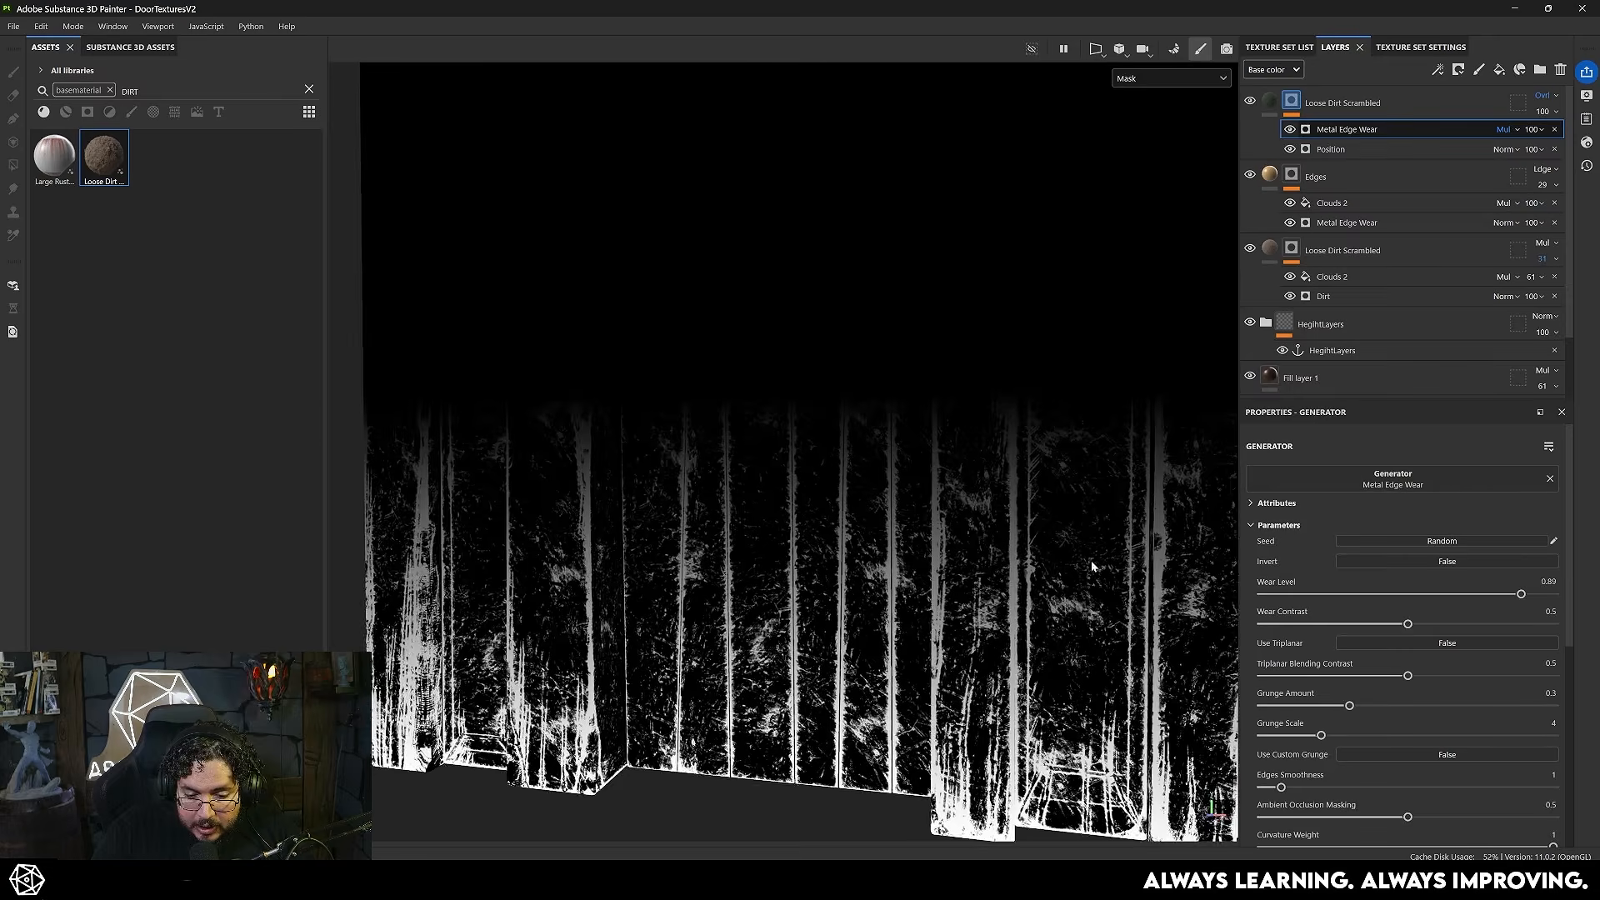
key(m)
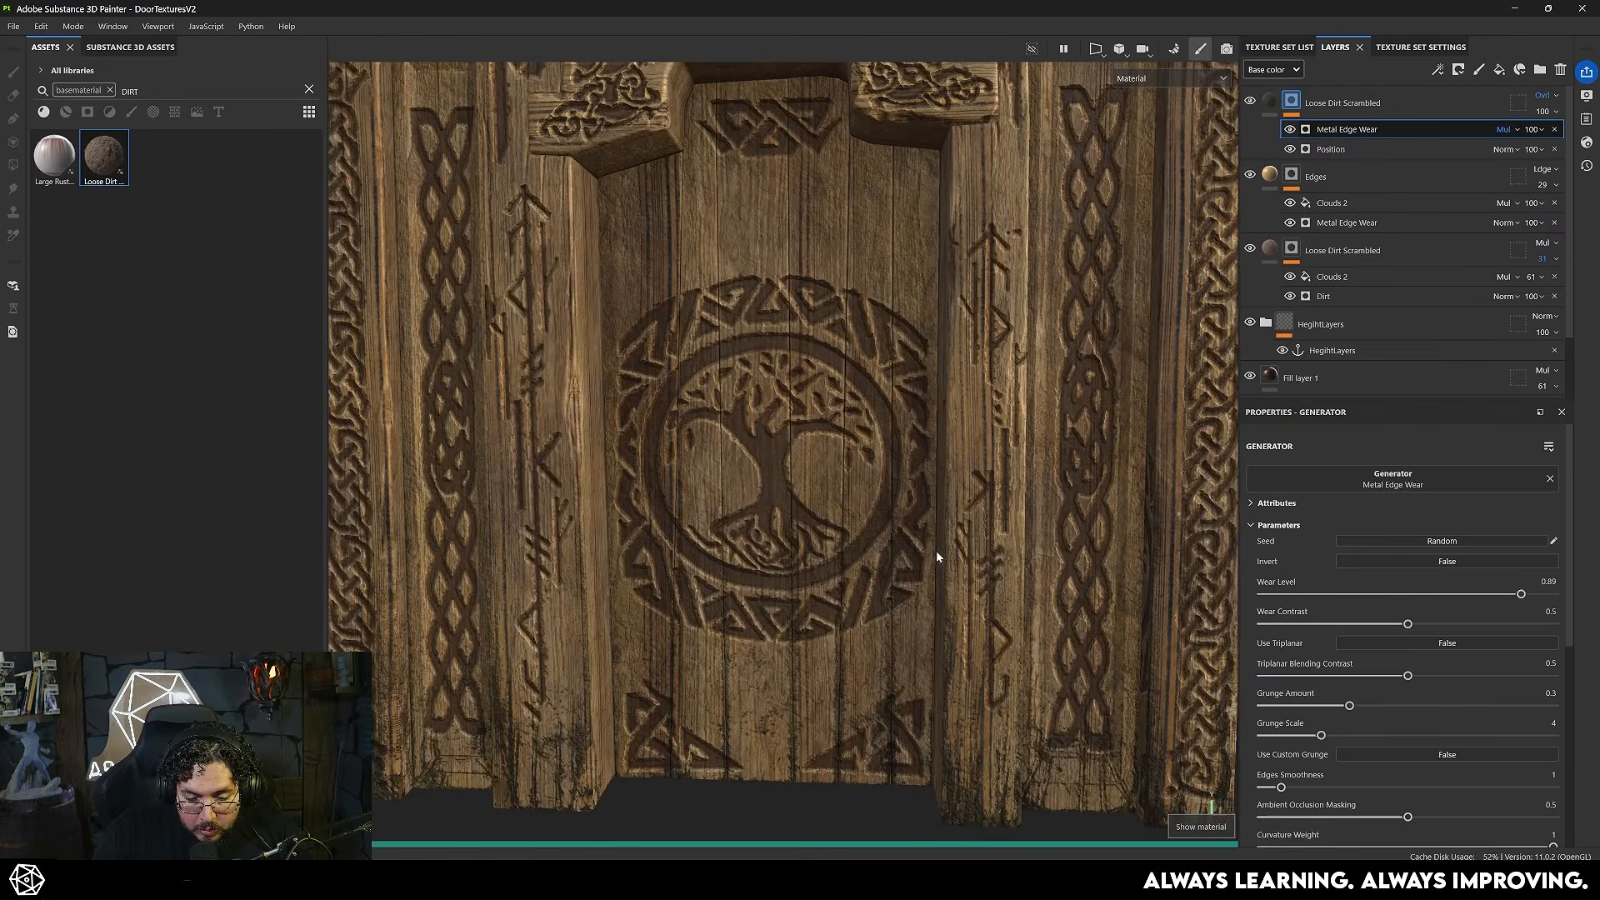
- Invert the green dirt mask's Metal Edge Wear generator and set its Wear Level to 0.56 and Wear Contrast to 0.17
scroll(819, 538, down, 2)
alt+middle_drag(818, 538, 812, 482)
alt+right_drag(810, 483, 748, 642)
alt+middle_drag(749, 641, 833, 587)
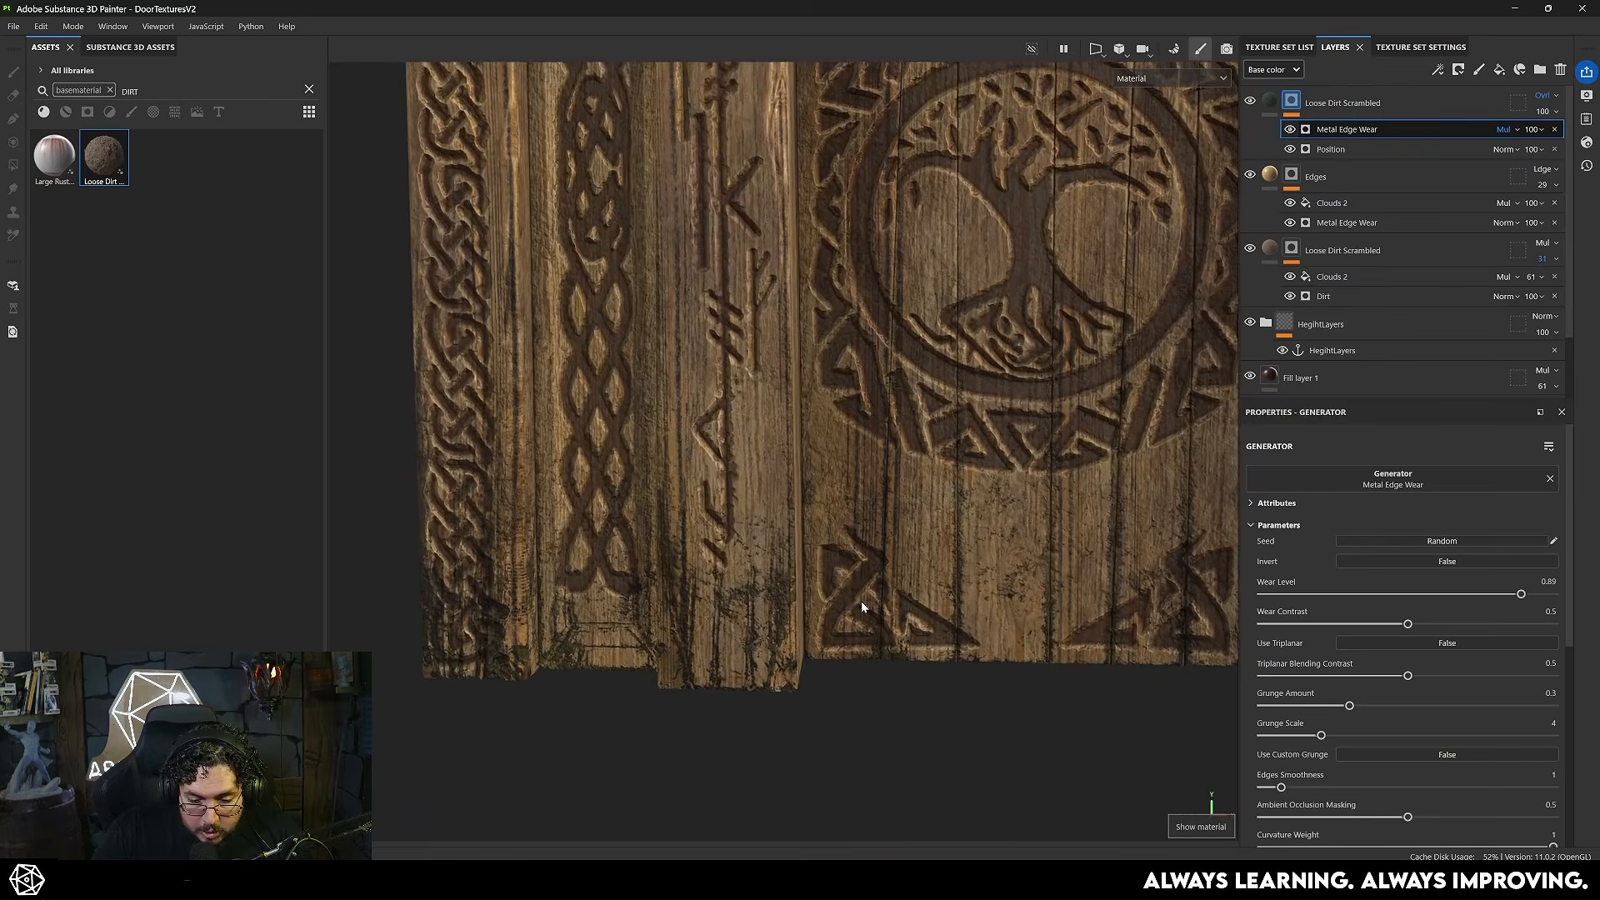
drag(1521, 594, 1412, 571)
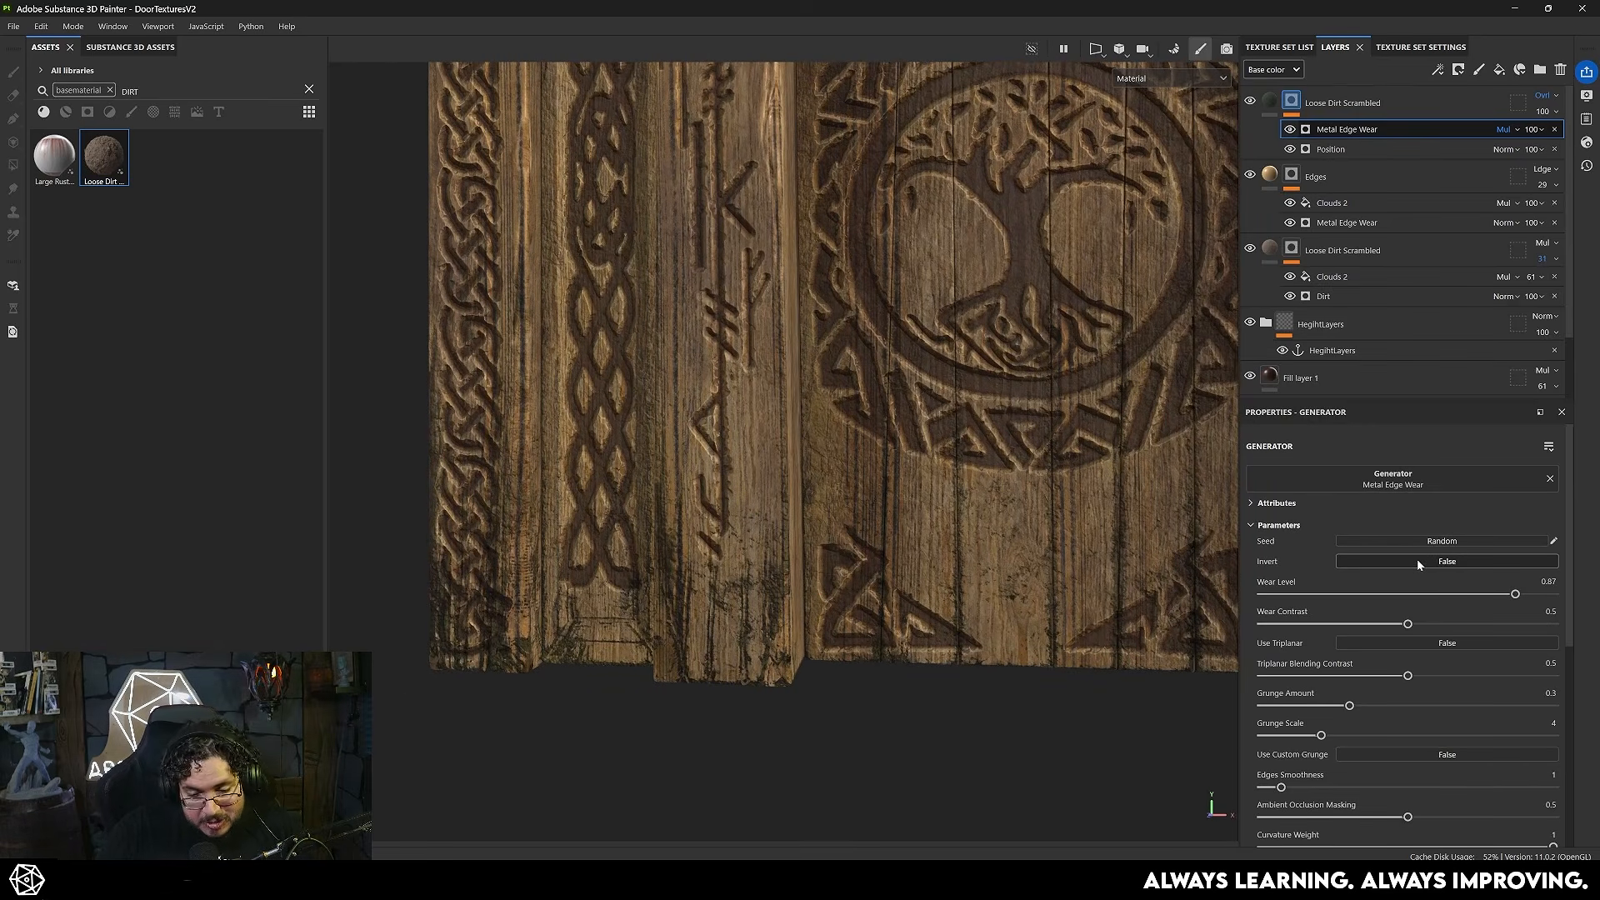
click(1416, 561)
drag(1515, 593, 1311, 624)
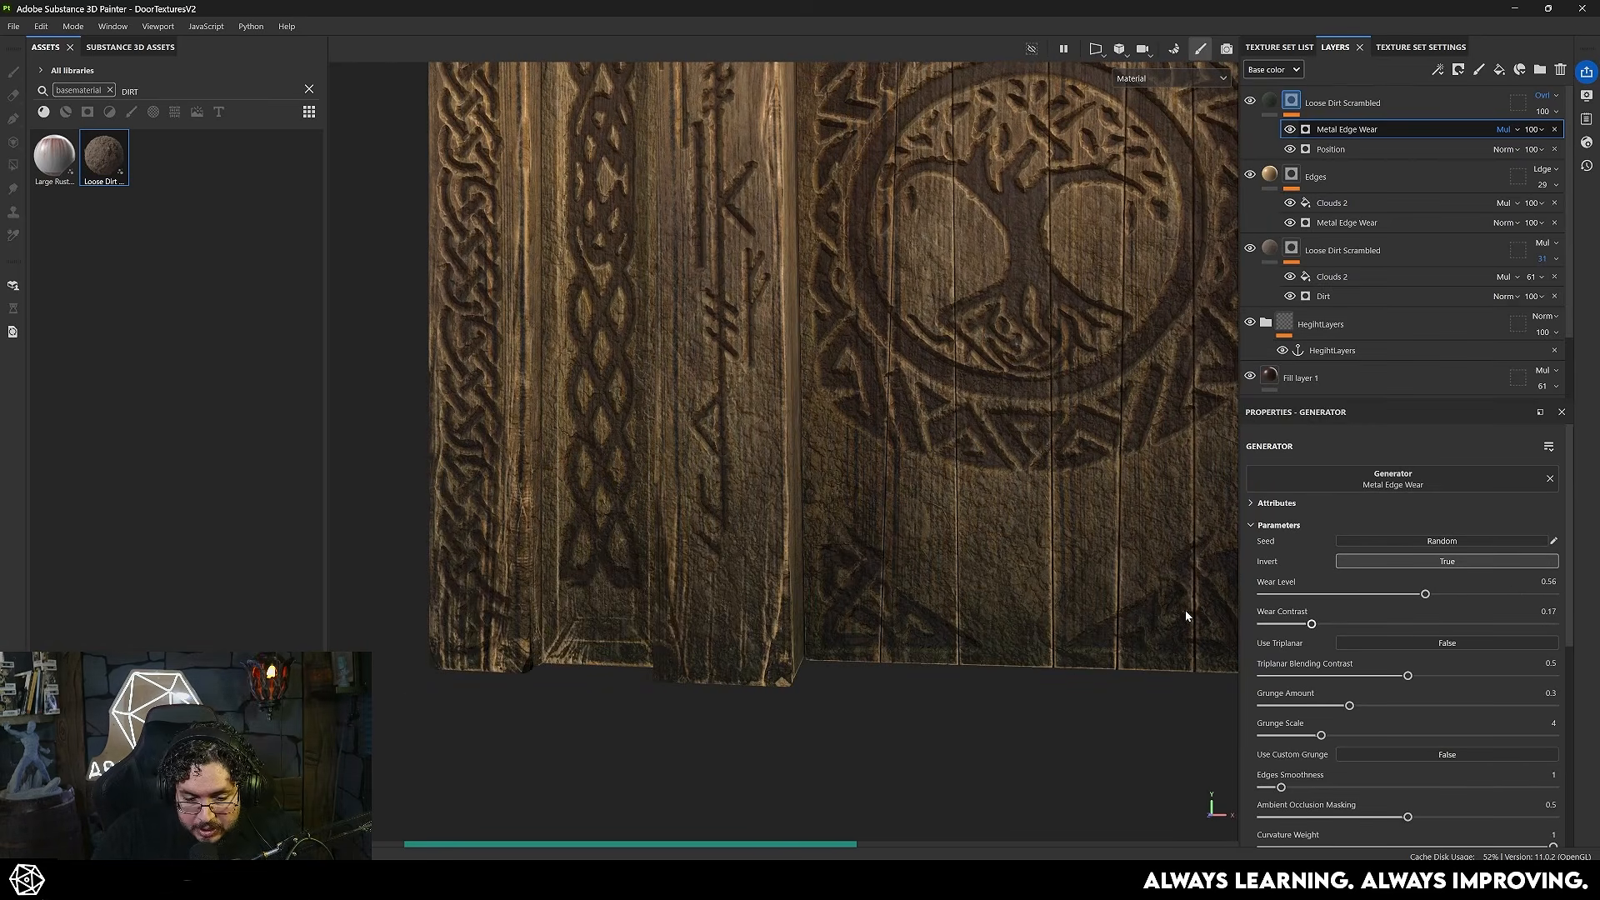
- Set the Metal Edge Wear generator's Wear Level to 0.5 and inspect the grime across the door
alt+middle_drag(1217, 604, 1028, 637)
alt+right_drag(1027, 637, 1047, 611)
alt+middle_drag(1047, 611, 928, 561)
alt+right_drag(929, 561, 1042, 621)
alt+middle_drag(1042, 621, 832, 527)
drag(1425, 594, 1408, 593)
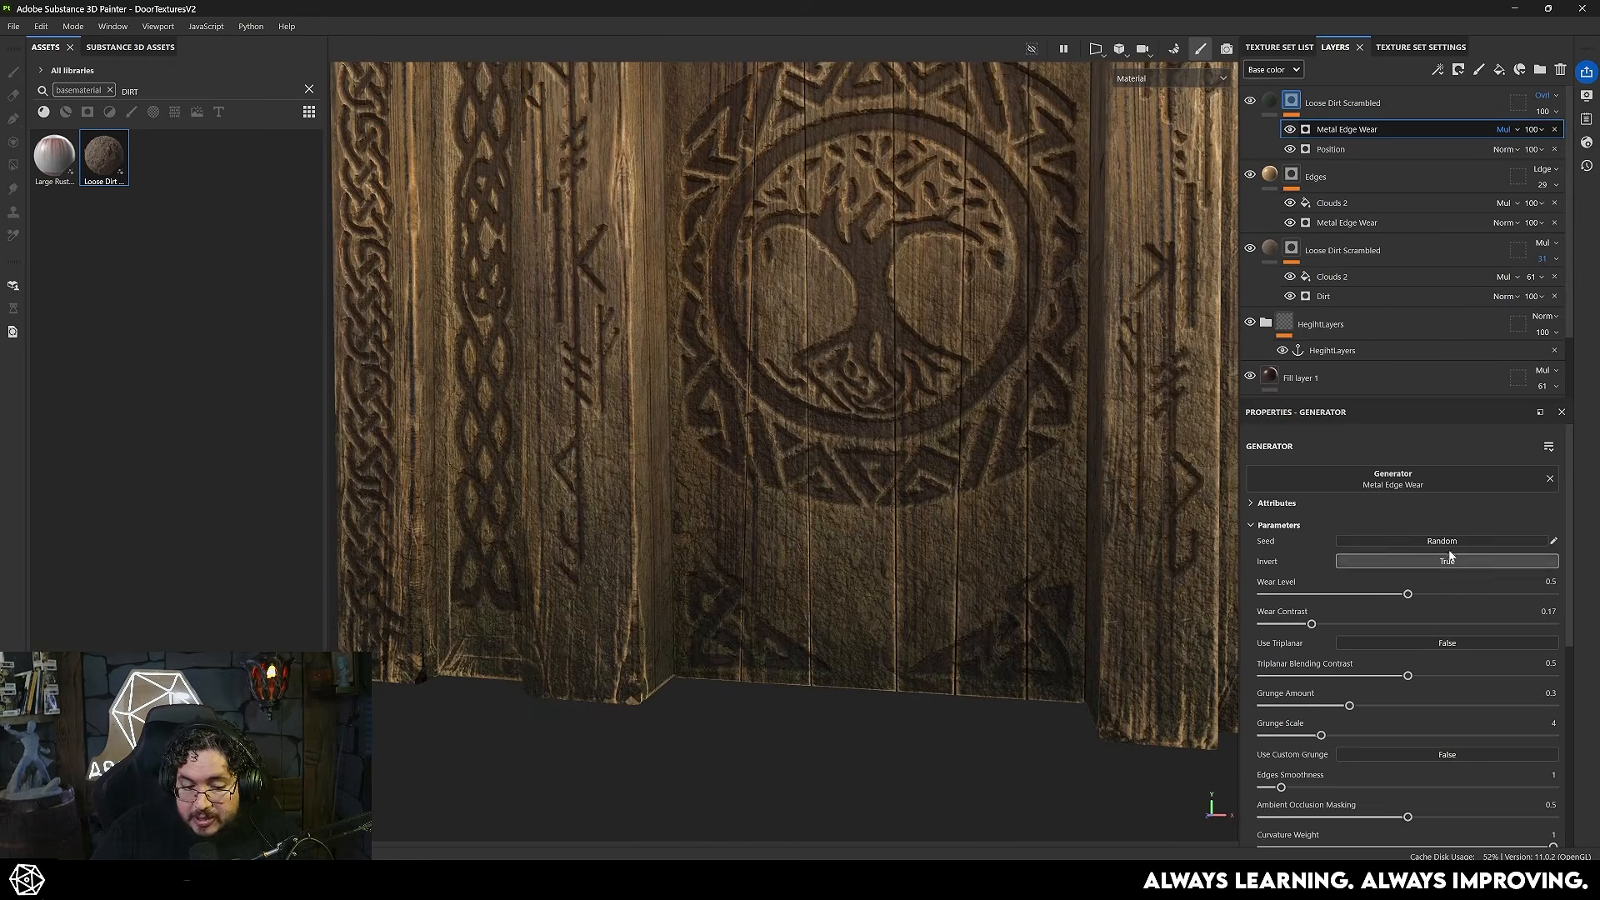
alt+middle_drag(607, 615, 679, 608)
scroll(832, 614, down, 10)
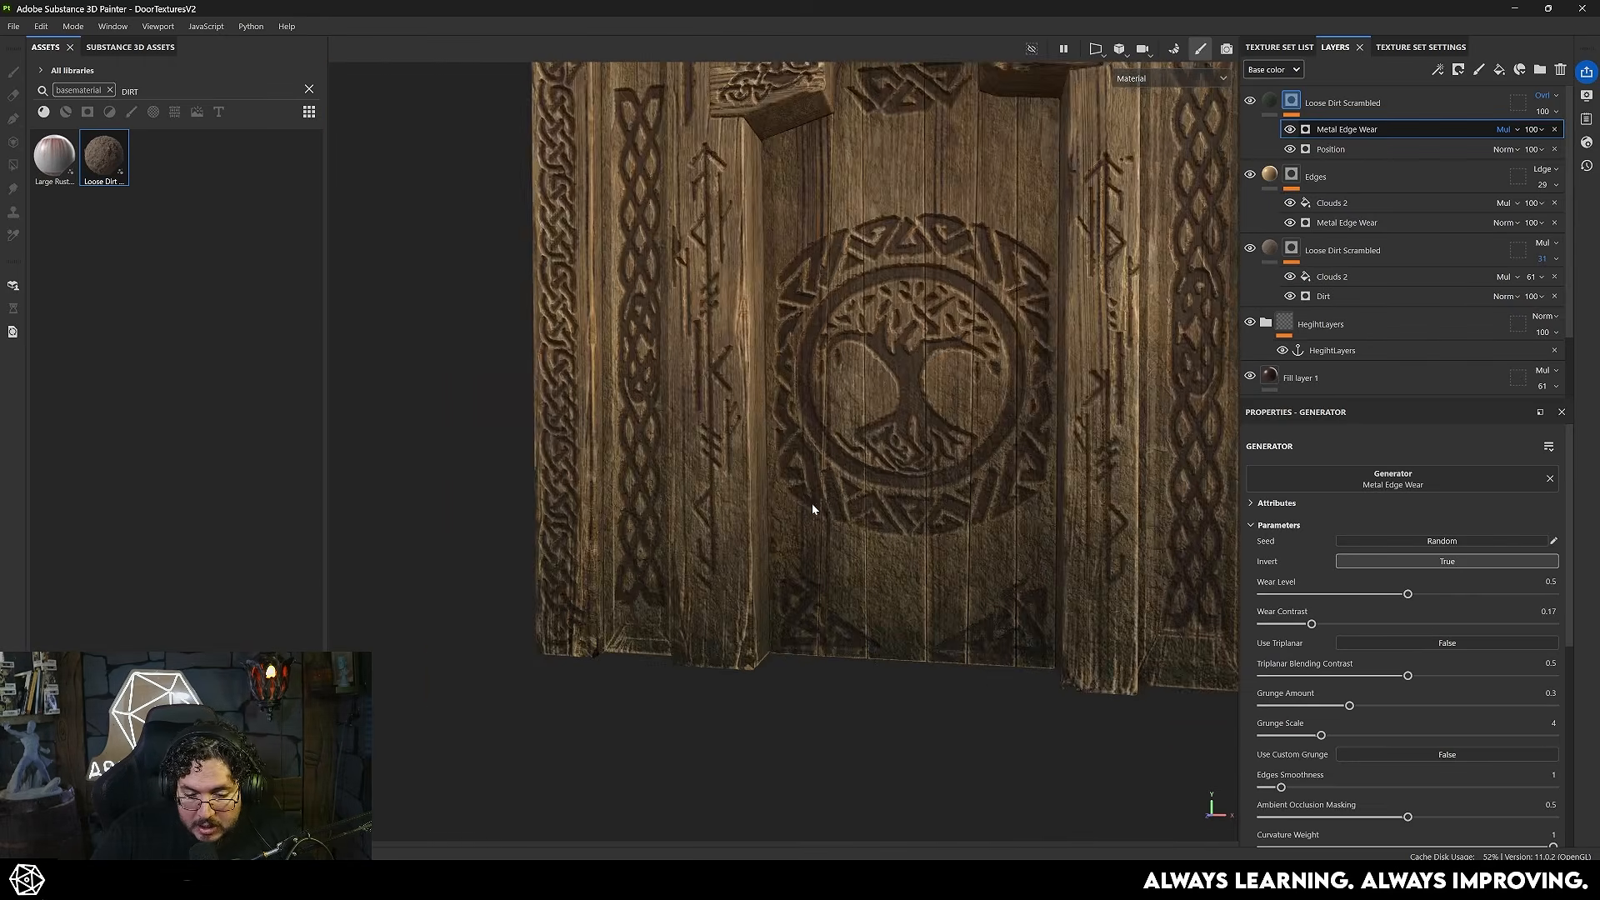
alt+right_drag(775, 532, 989, 548)
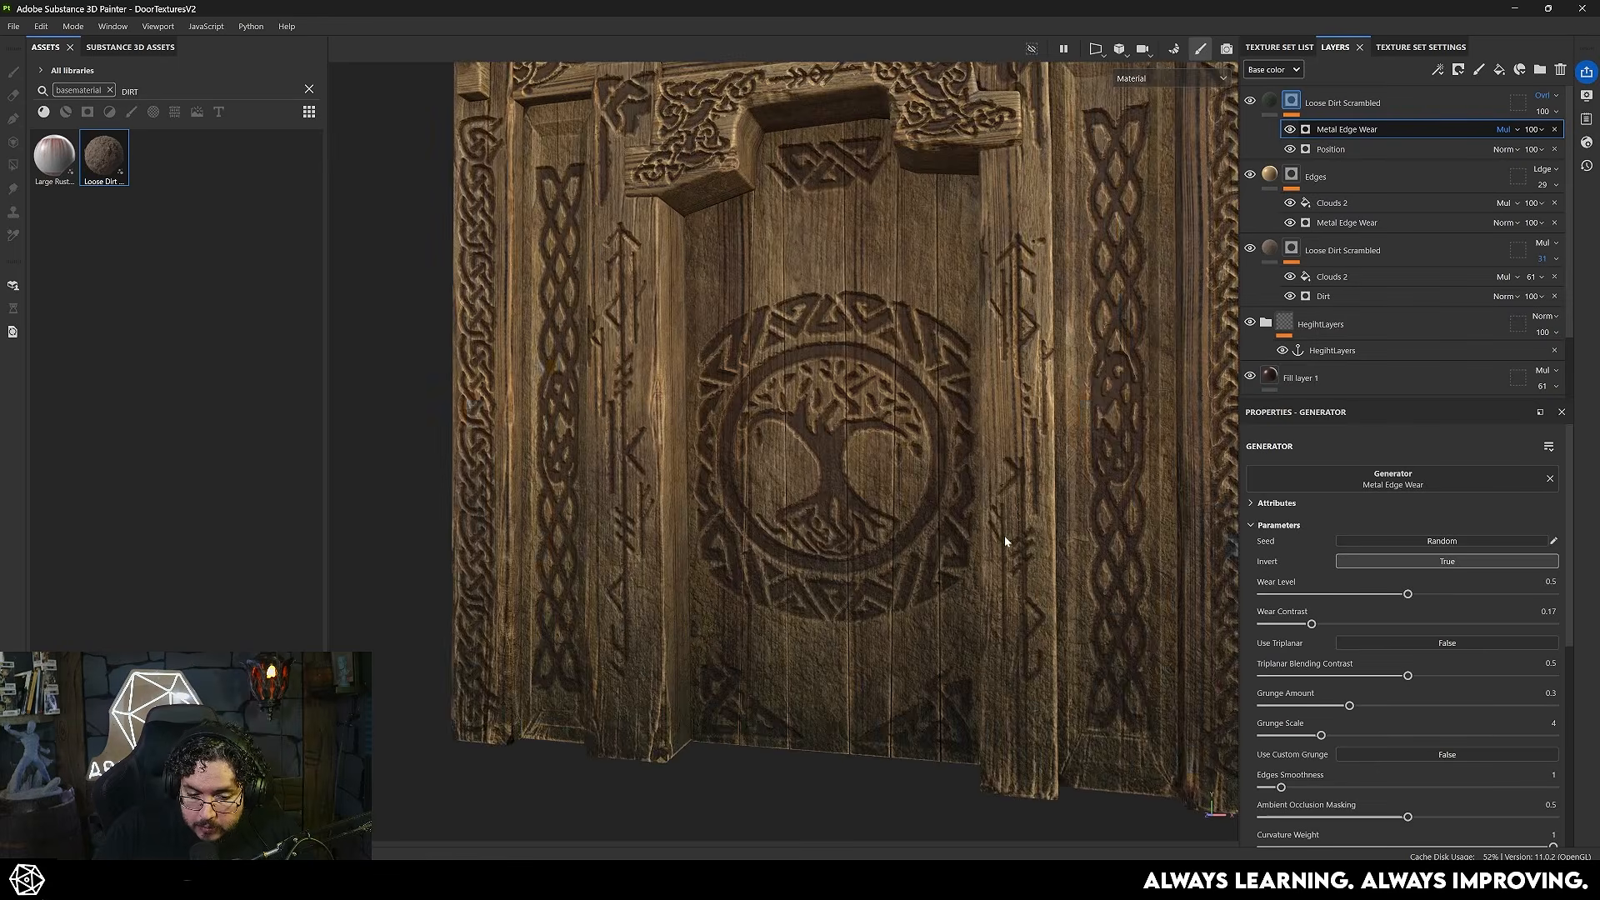
- Add a paint effect to the green dirt layer's mask and pick the Dirt 1 brush at size 16.94 with black
right_click(1293, 100)
click(1343, 587)
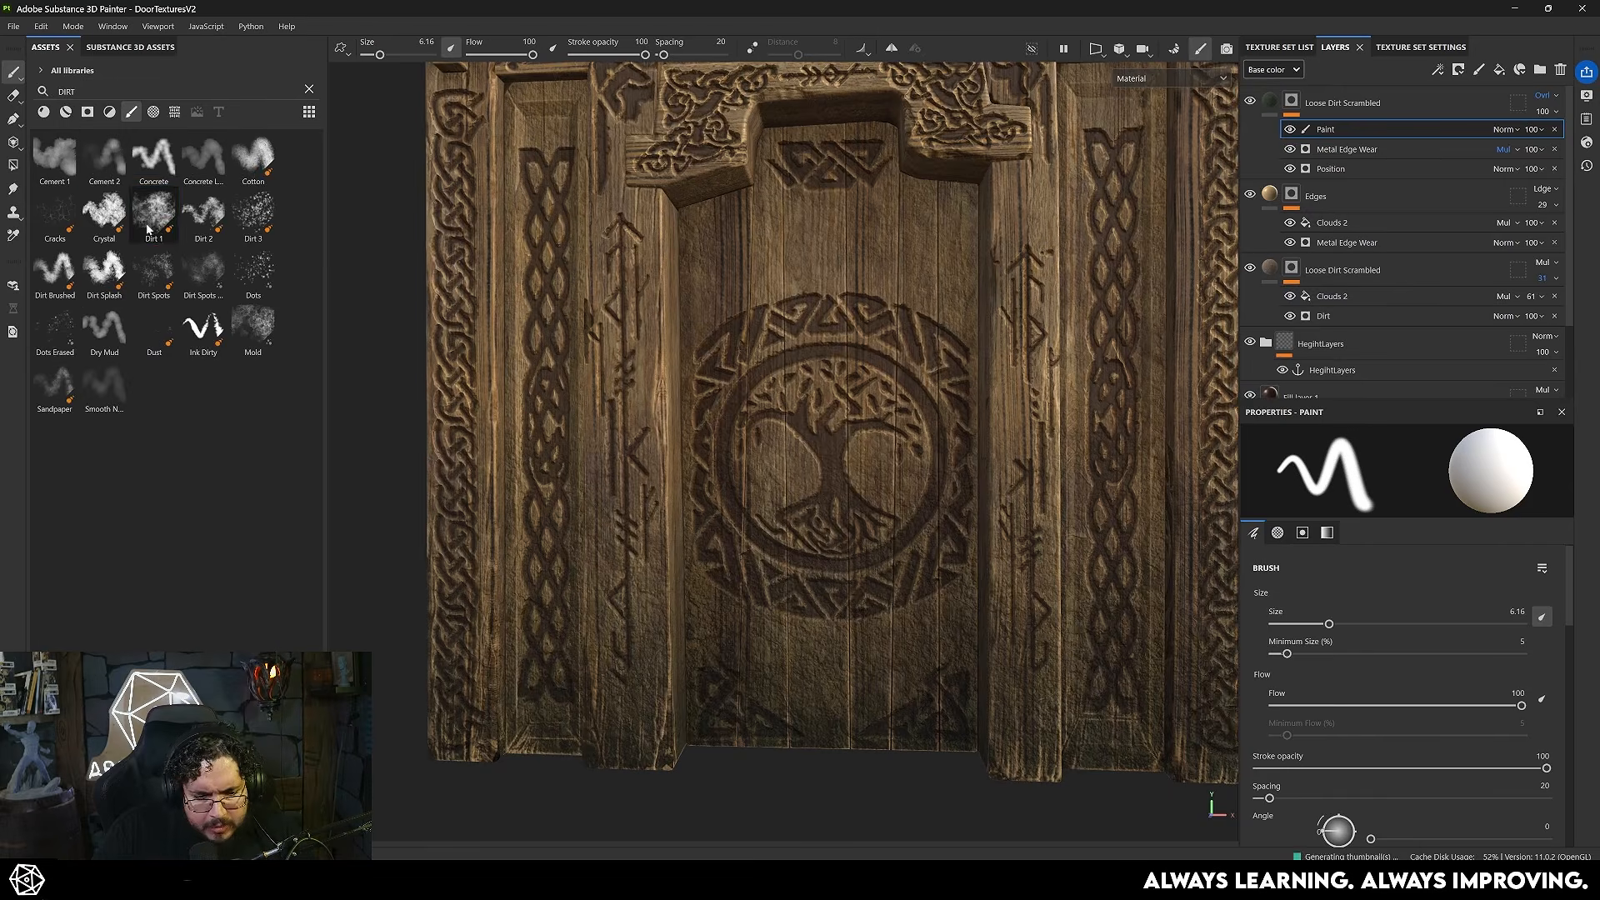
click(149, 220)
mouse_move(841, 539)
ctrl+right_down()
mouse_move(816, 540)
mouse_move(831, 539)
ctrl+right_up()
key(x)
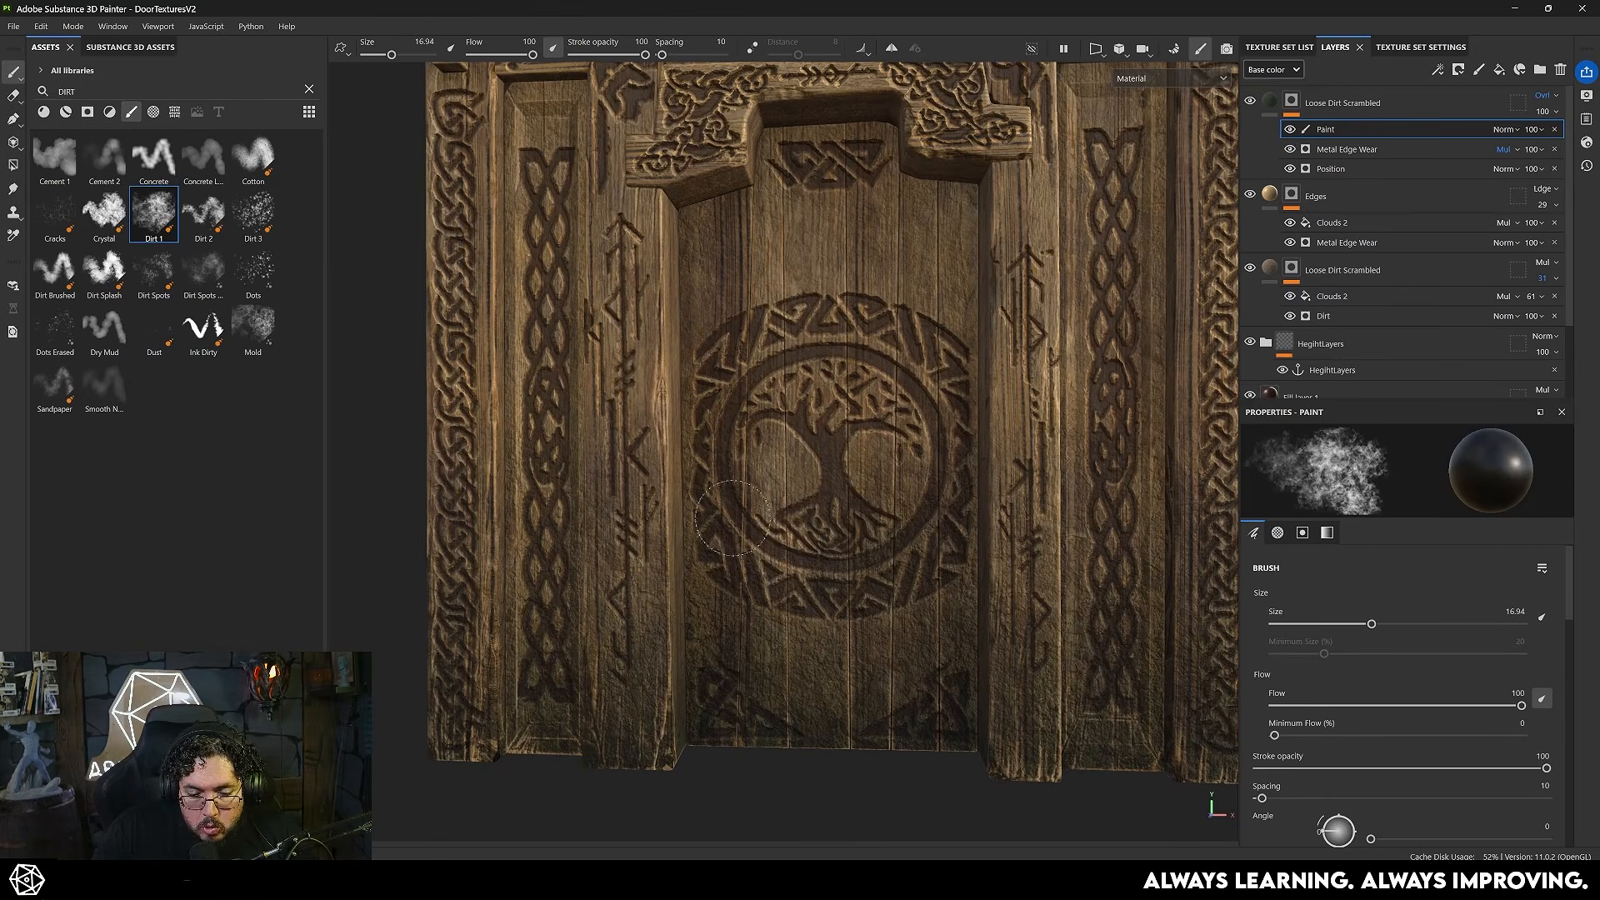
- Paint in the mask to clear green grime from the door's central panel, swapping between black and white as needed
ctrl+right_drag(869, 540, 898, 540)
mouse_move(786, 664)
mouse_down()
mouse_move(768, 637)
mouse_move(769, 677)
mouse_move(885, 577)
mouse_move(873, 693)
mouse_move(811, 625)
mouse_up()
ctrl+right_drag(723, 616, 695, 615)
mouse_move(695, 615)
mouse_down()
mouse_move(561, 638)
mouse_move(610, 639)
mouse_up()
alt+right_drag(610, 638, 558, 533)
key(x)
alt+middle_drag(558, 533, 900, 433)
mouse_move(900, 434)
alt+right_down()
mouse_move(886, 604)
mouse_move(909, 625)
alt+right_up()
alt+drag(908, 625, 779, 556)
- Refine the grime along the door's lower planks and corner carvings with a 2.55 size Dirt 1 brush
mouse_move(800, 550)
ctrl+right_down()
mouse_move(763, 530)
mouse_move(789, 530)
mouse_move(793, 506)
ctrl+right_up()
key(x)
drag(800, 433, 807, 508)
mouse_move(808, 594)
alt+mouse_down()
mouse_move(775, 661)
mouse_move(750, 583)
alt+mouse_up()
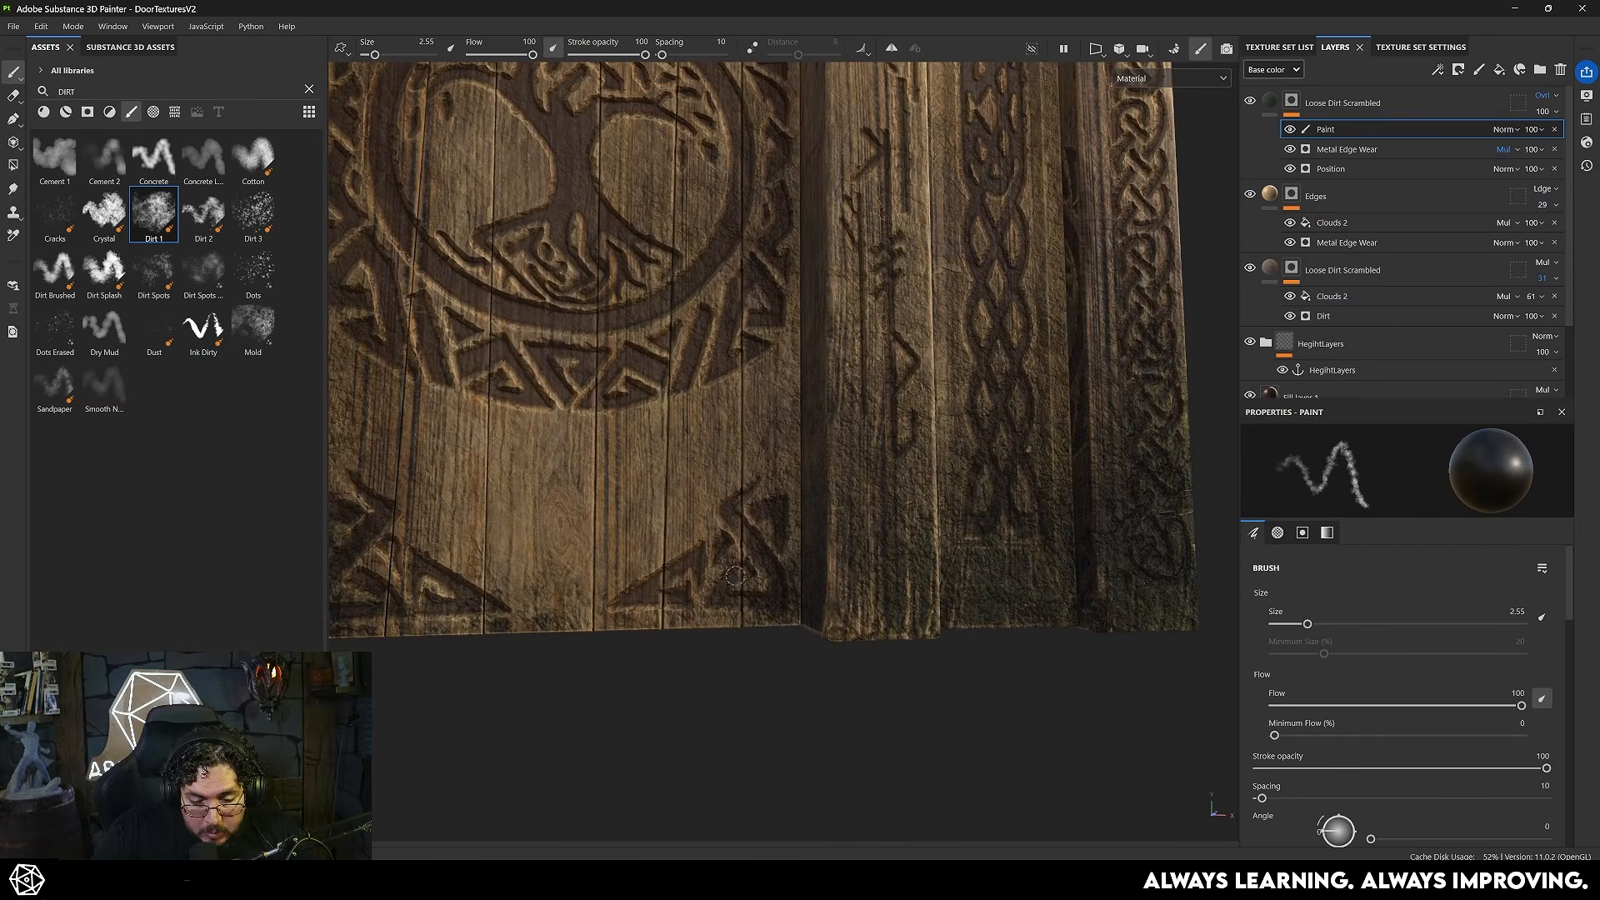
alt+drag(625, 565, 725, 524)
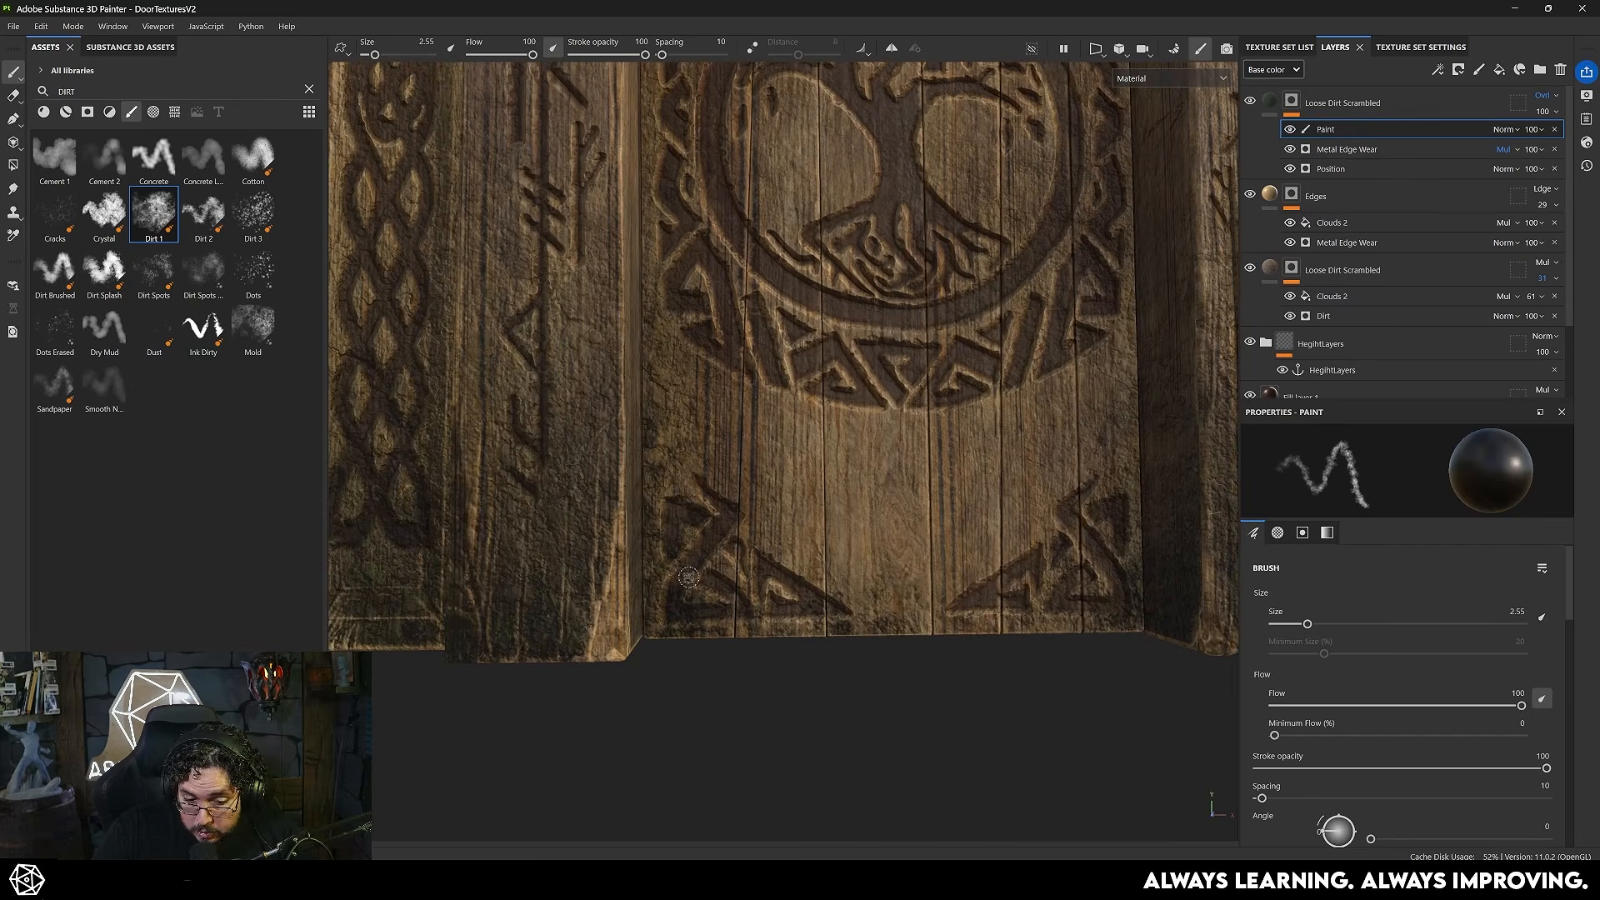
scroll(925, 630, down, 2)
alt+drag(925, 630, 859, 641)
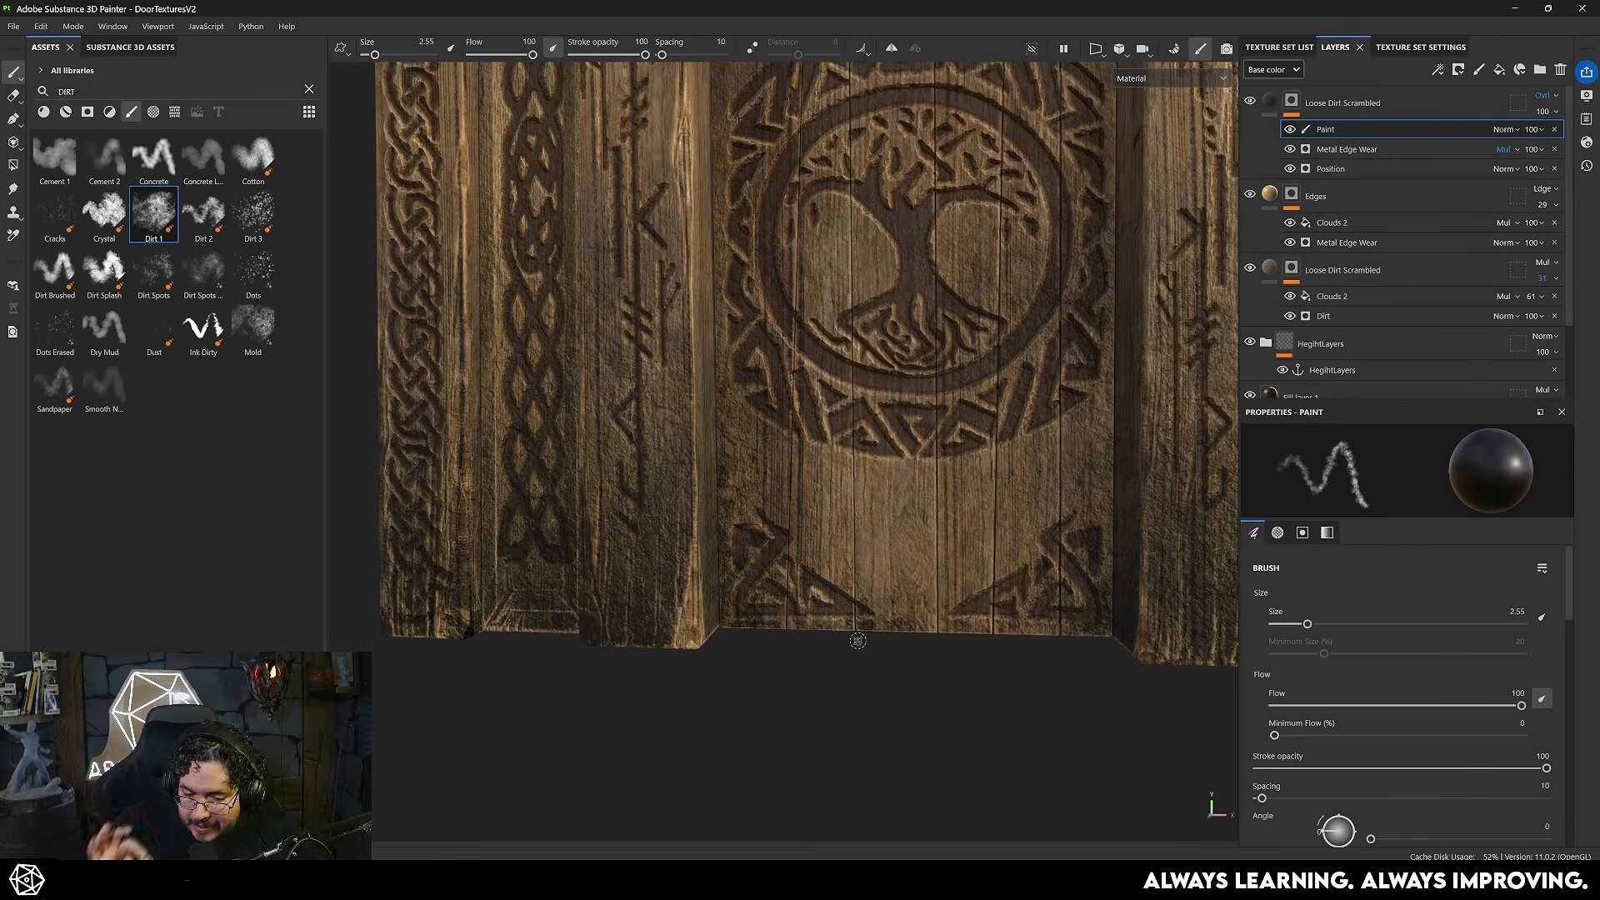
- Enlarge the brush to 4.98 and paint the grime mask along the base of the pillar beside the central panel
mouse_move(617, 641)
alt+mouse_down()
mouse_move(786, 725)
mouse_move(621, 585)
mouse_move(732, 541)
alt+mouse_up()
scroll(786, 725, up, 2)
key(x)
key(bracketright)
key(bracketright)
key(bracketright)
key(bracketright)
key(x)
key(x)
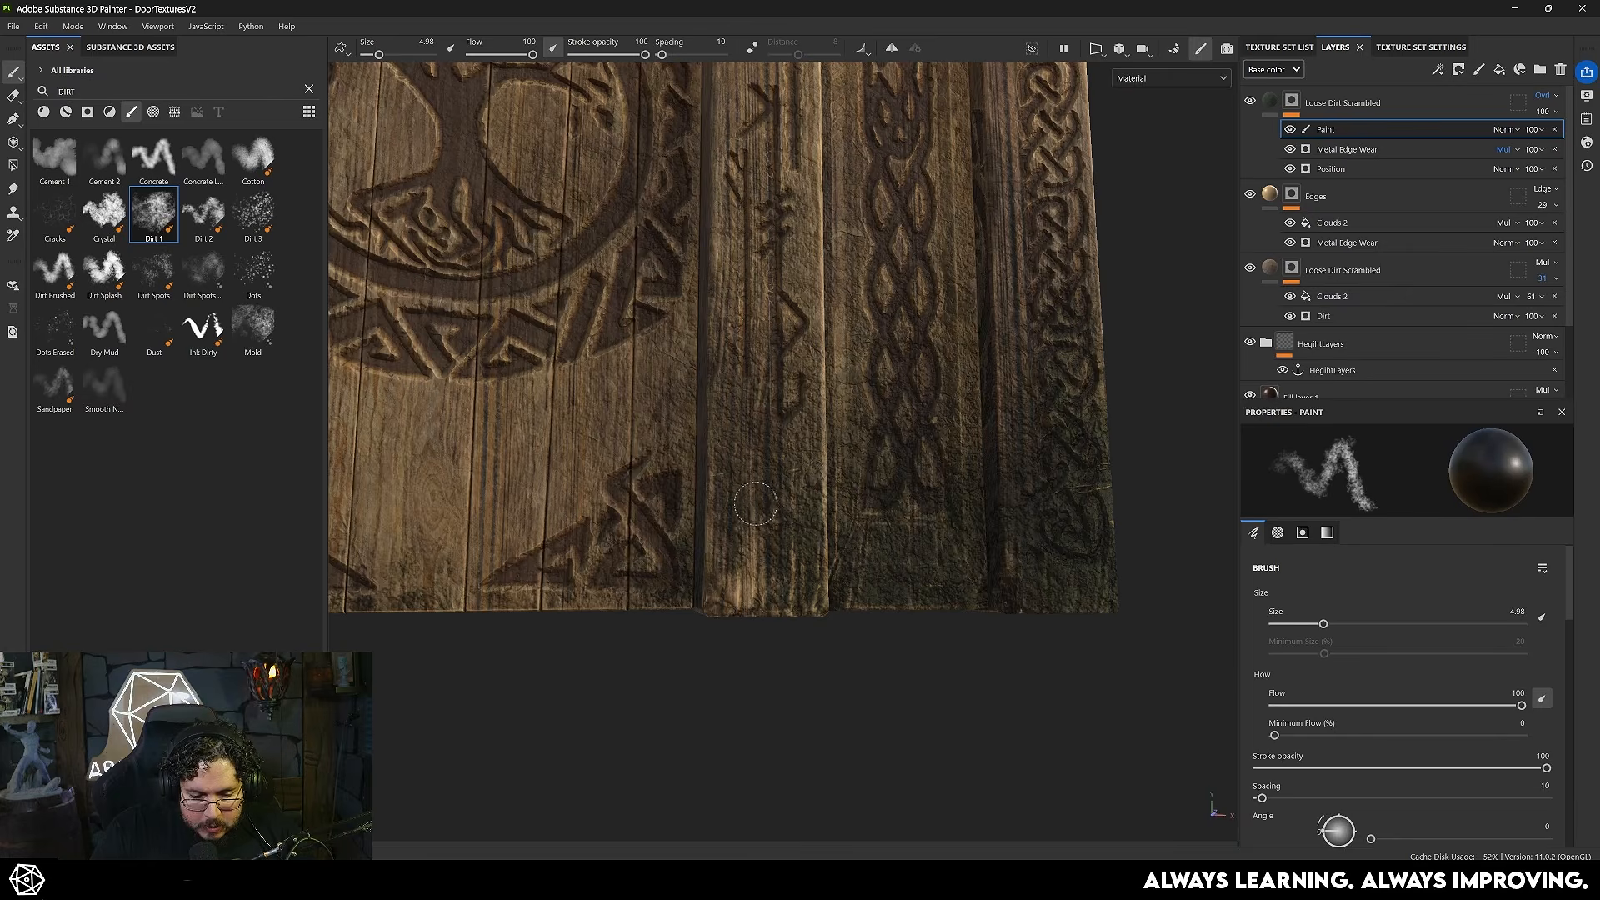
mouse_move(760, 510)
mouse_down()
mouse_move(801, 602)
mouse_move(797, 585)
mouse_move(816, 587)
mouse_up()
key(x)
mouse_move(797, 530)
mouse_down()
mouse_move(773, 606)
mouse_move(781, 589)
mouse_up()
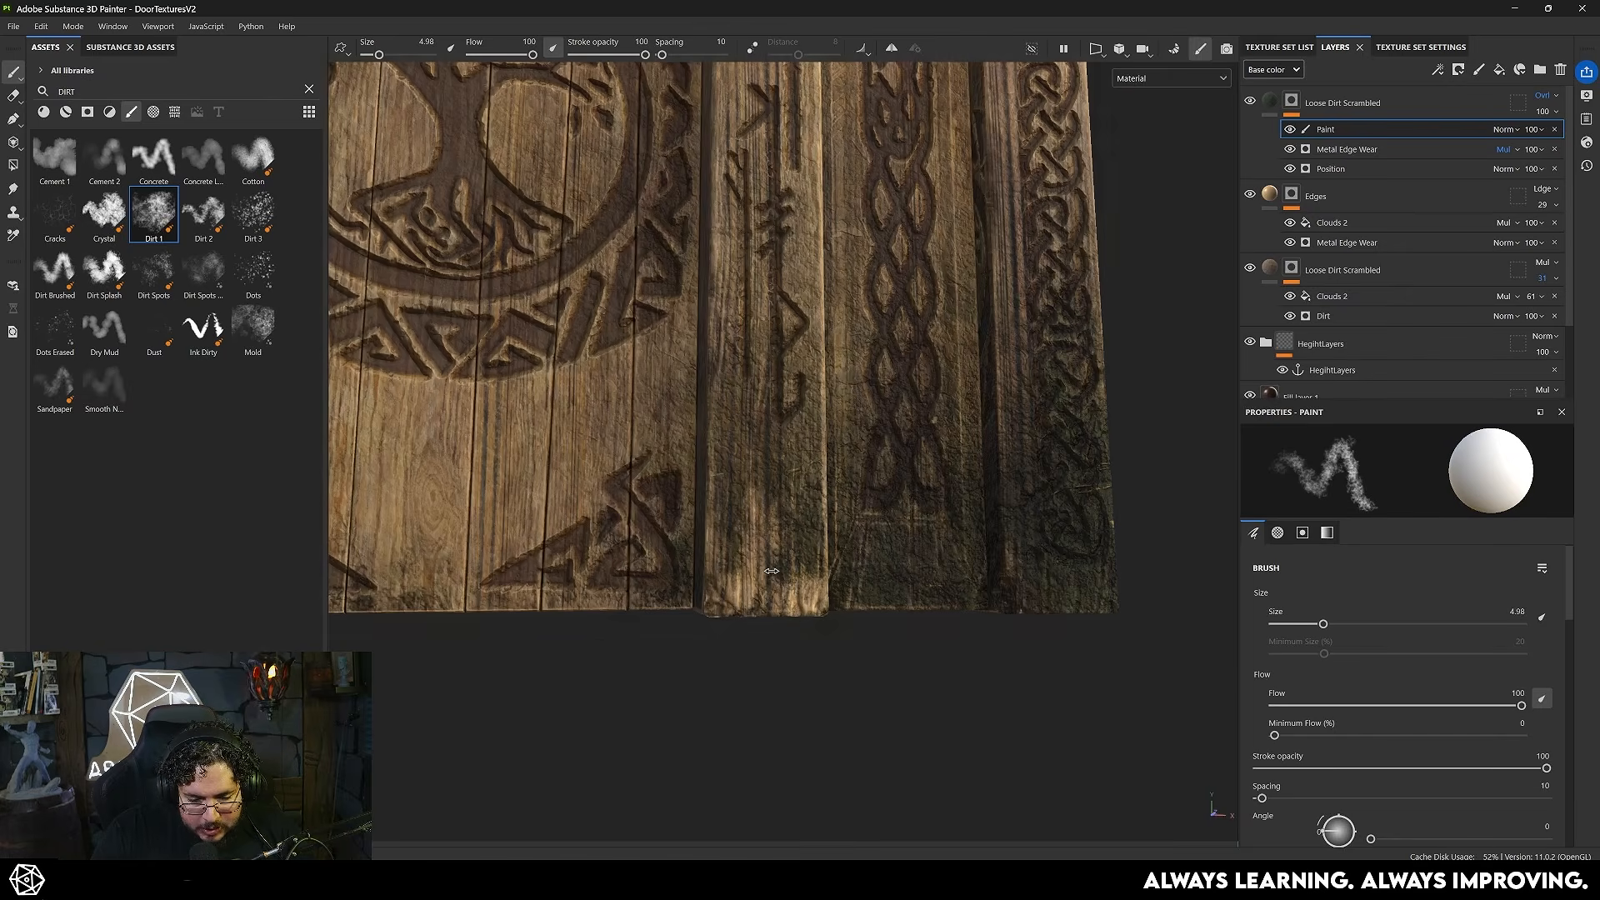
- Touch up the pillar's grime with a 2.18 size brush, alternating between black and white
key(bracketleft)
key(bracketleft)
key(bracketleft)
key(bracketleft)
key(bracketleft)
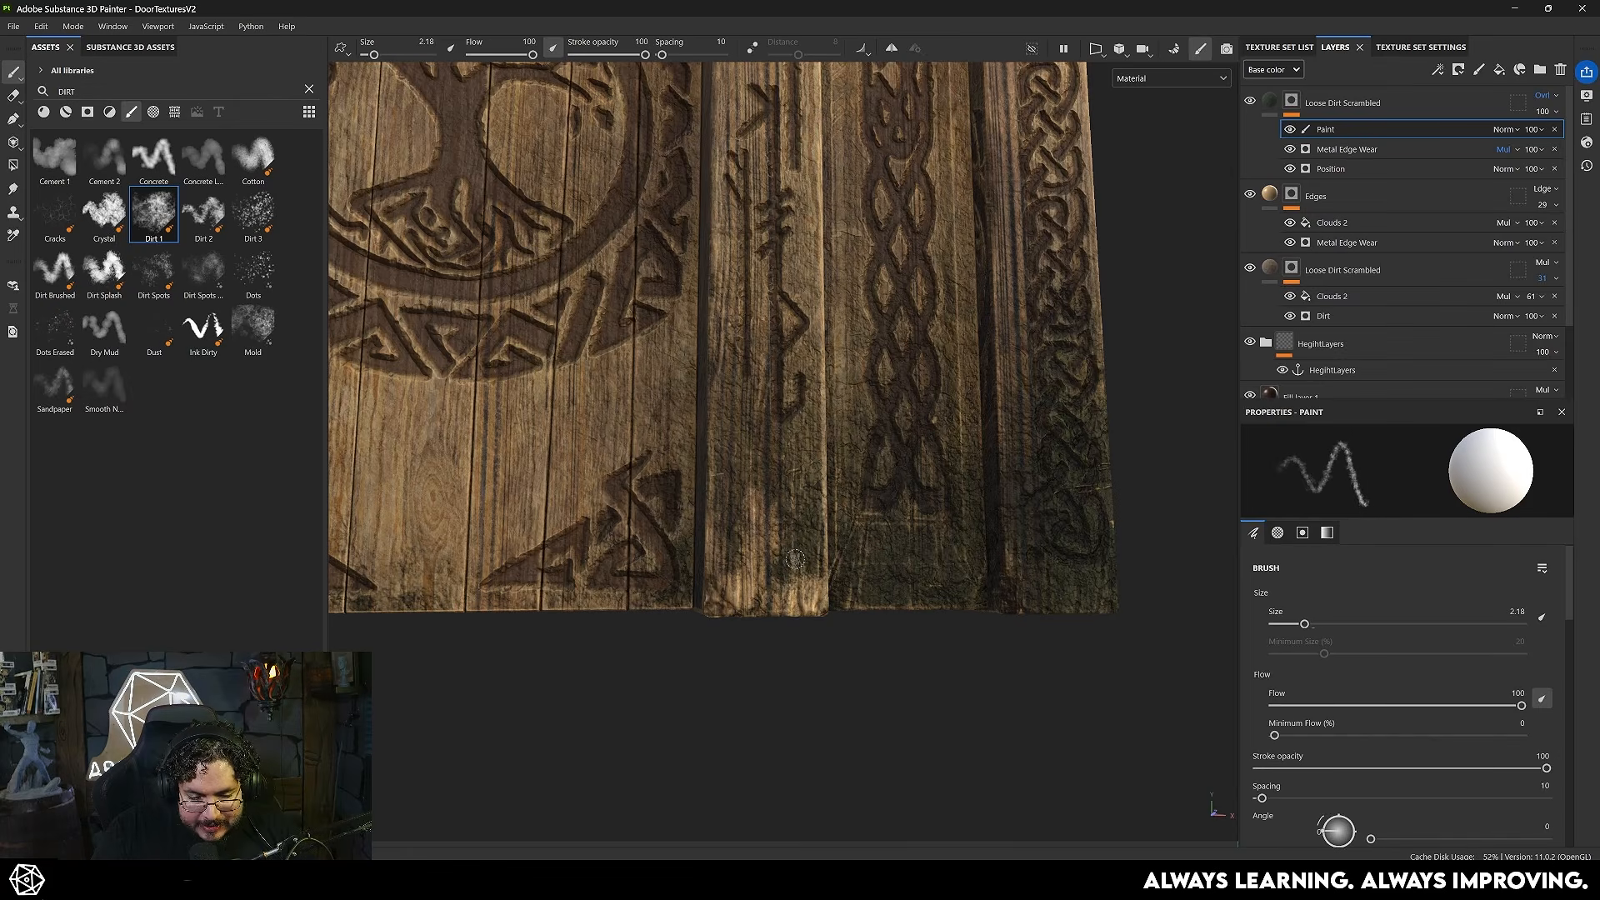
key(x)
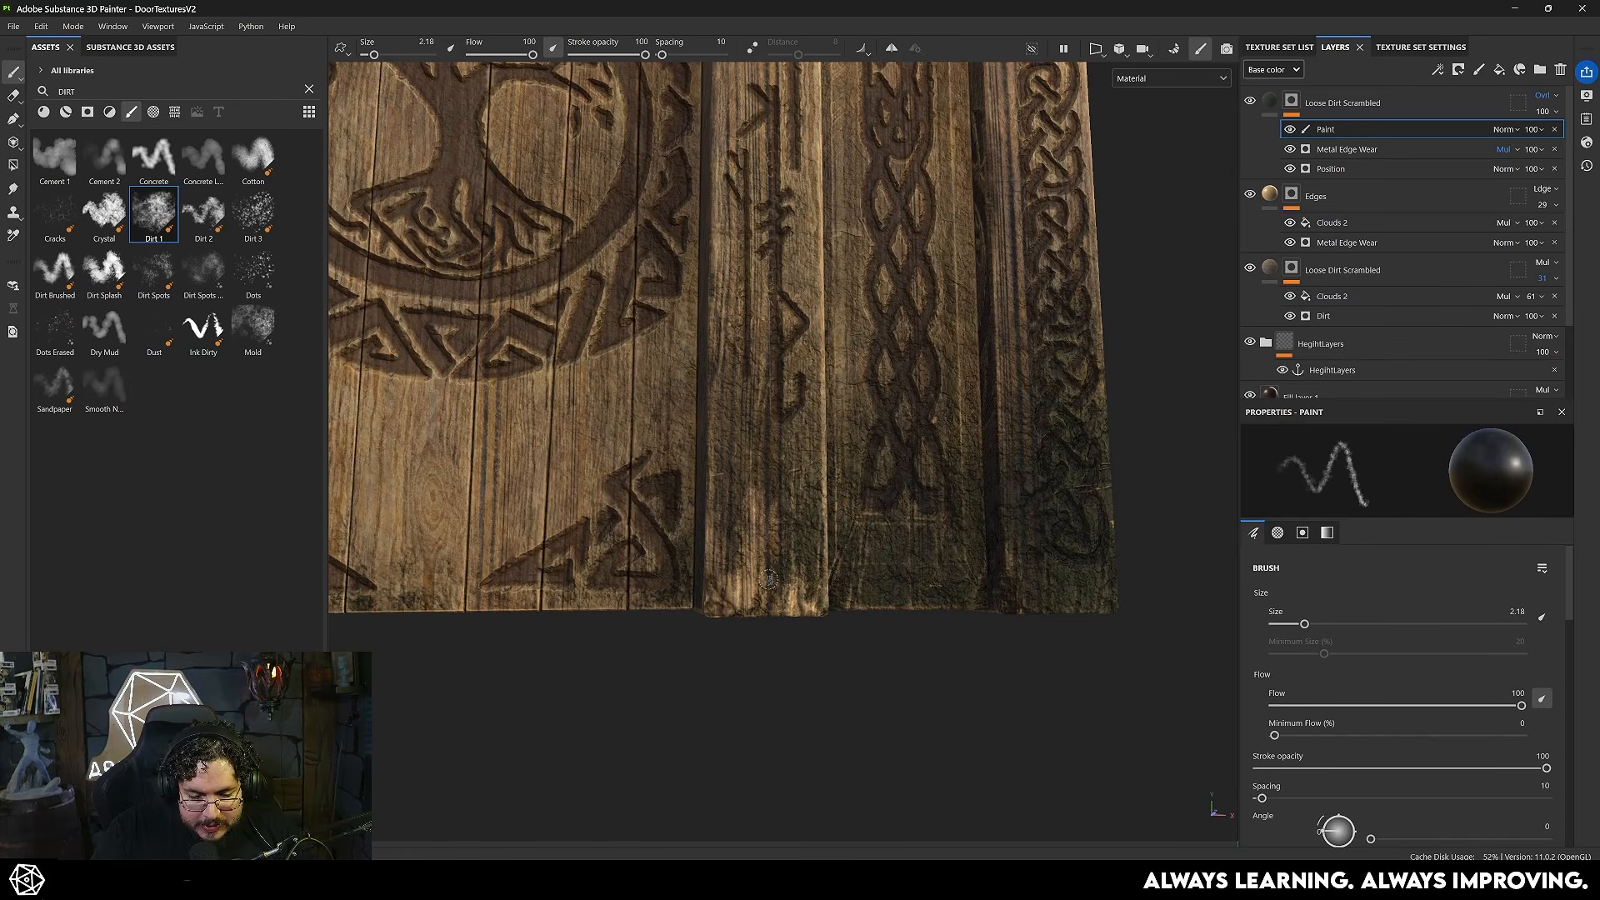
key(x)
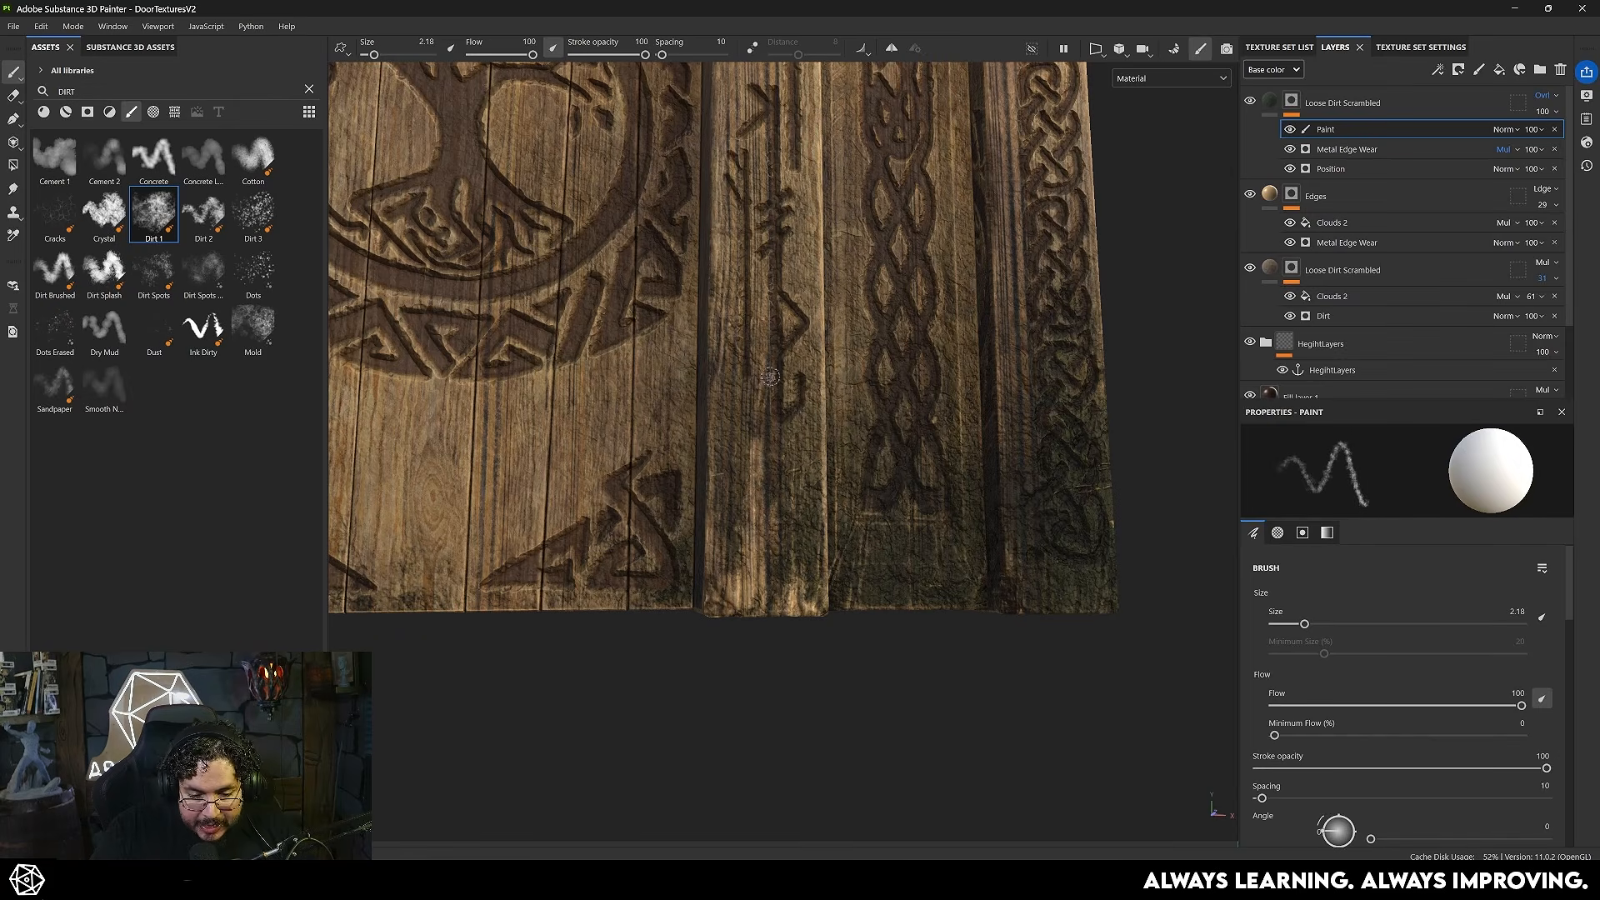
- Set the green Loose Dirt Scrambled layer's opacity to 90 and review the whole door
key(f)
click(1554, 129)
mouse_move(1588, 139)
mouse_down()
mouse_move(1576, 140)
mouse_move(1589, 140)
mouse_up()
alt+drag(942, 417, 858, 434)
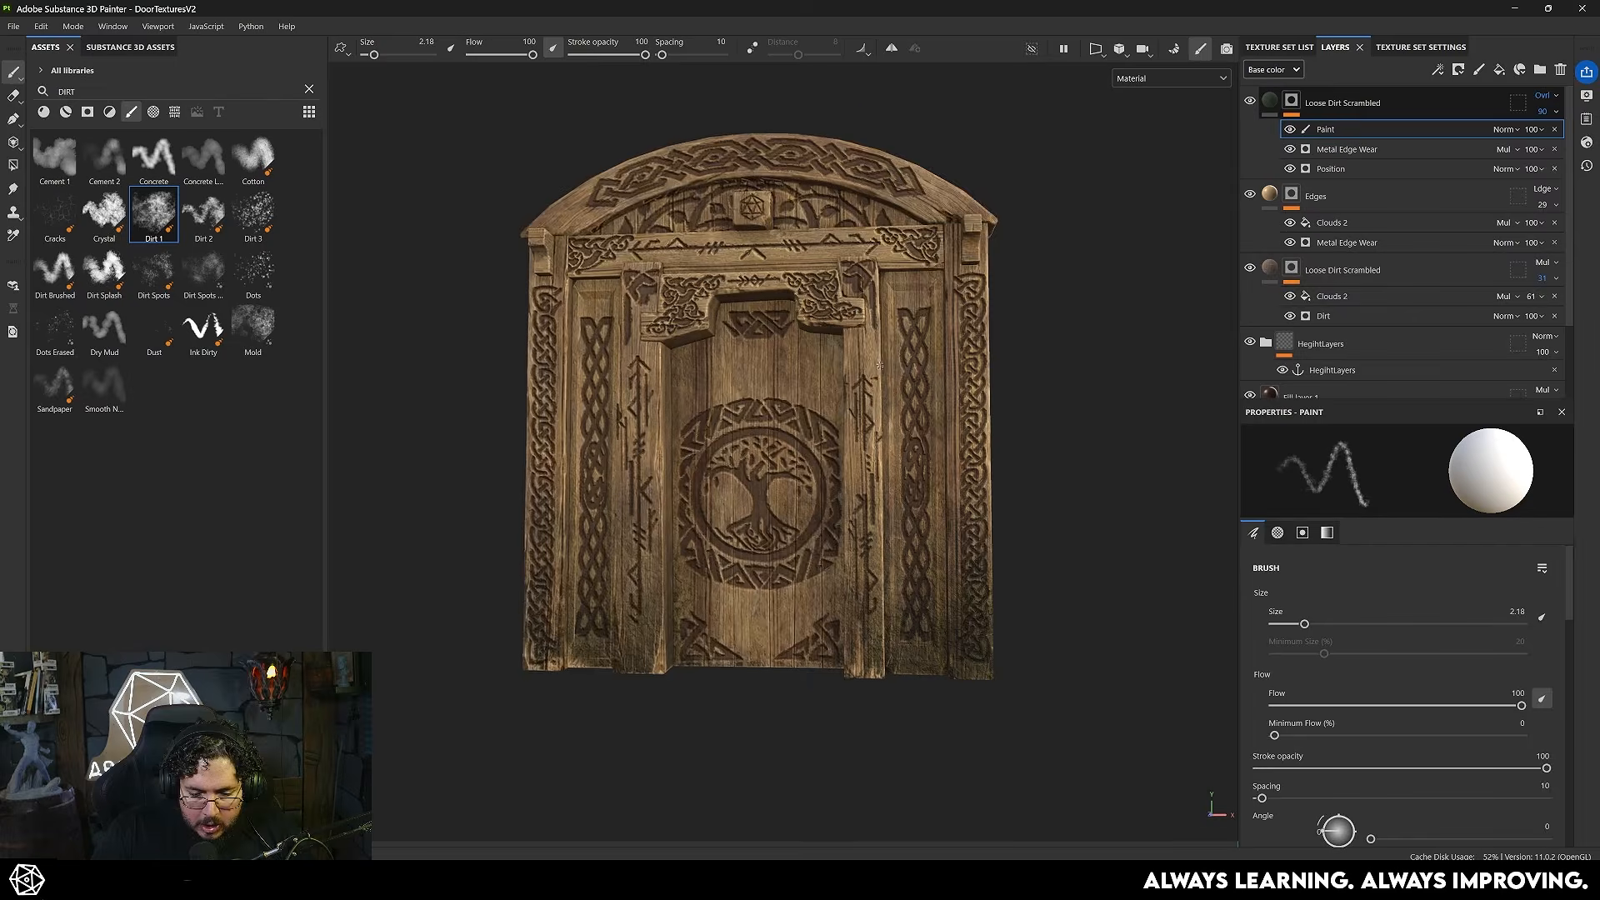
alt+right_drag(858, 433, 883, 442)
alt+drag(883, 441, 900, 470)
alt+right_drag(925, 423, 817, 378)
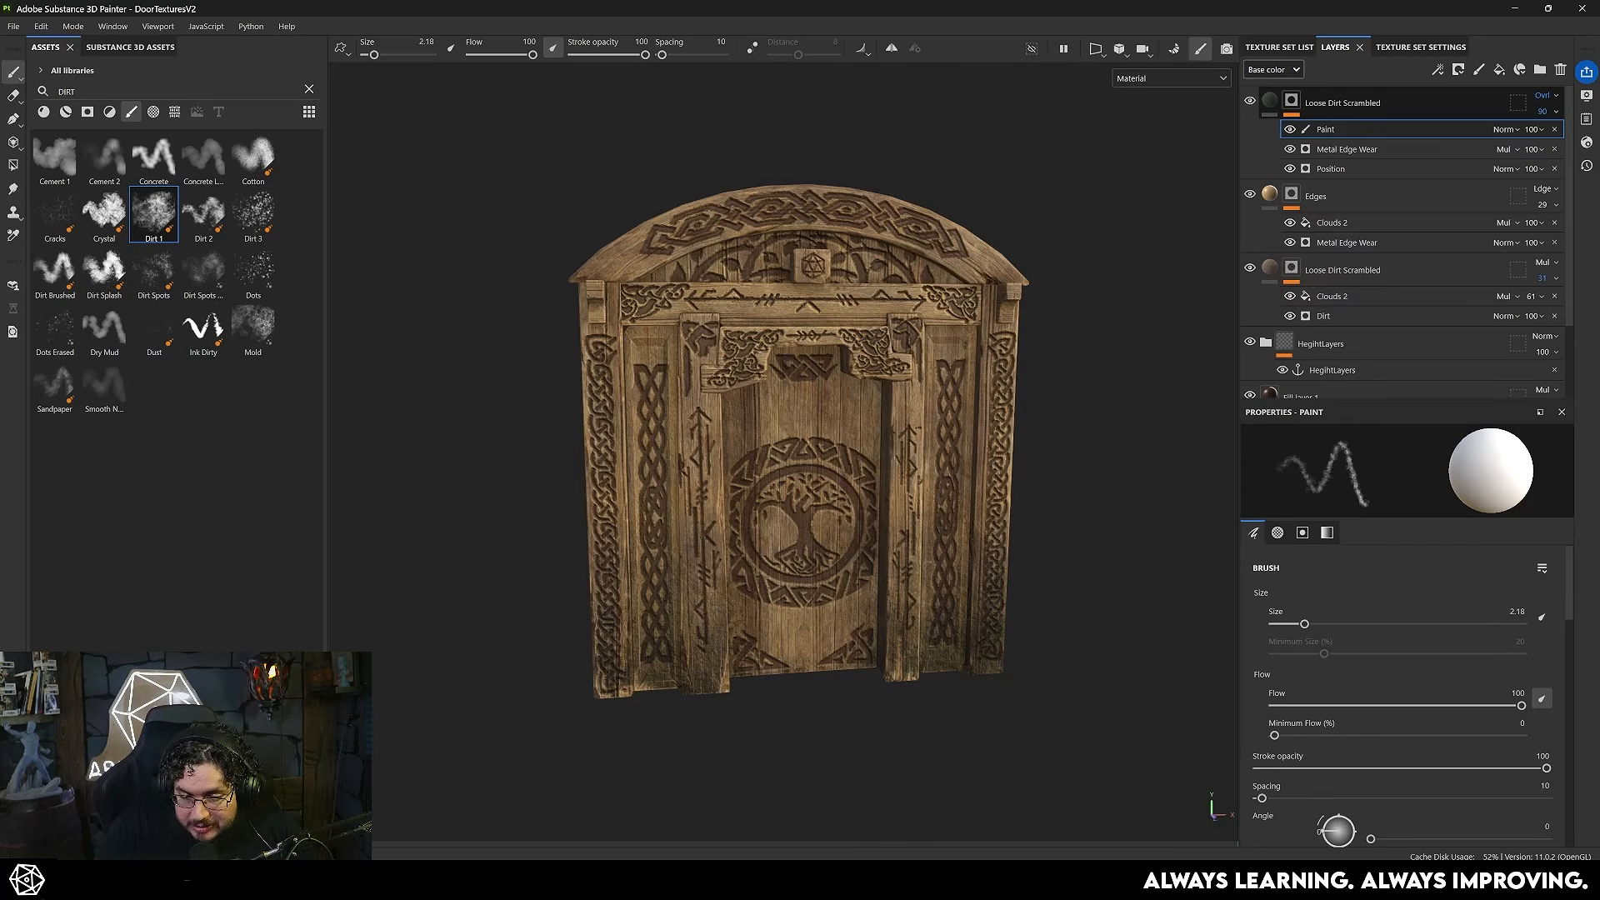
- Add a fill layer above the dirt layers and set its base color to light orange E59E58
click(1499, 70)
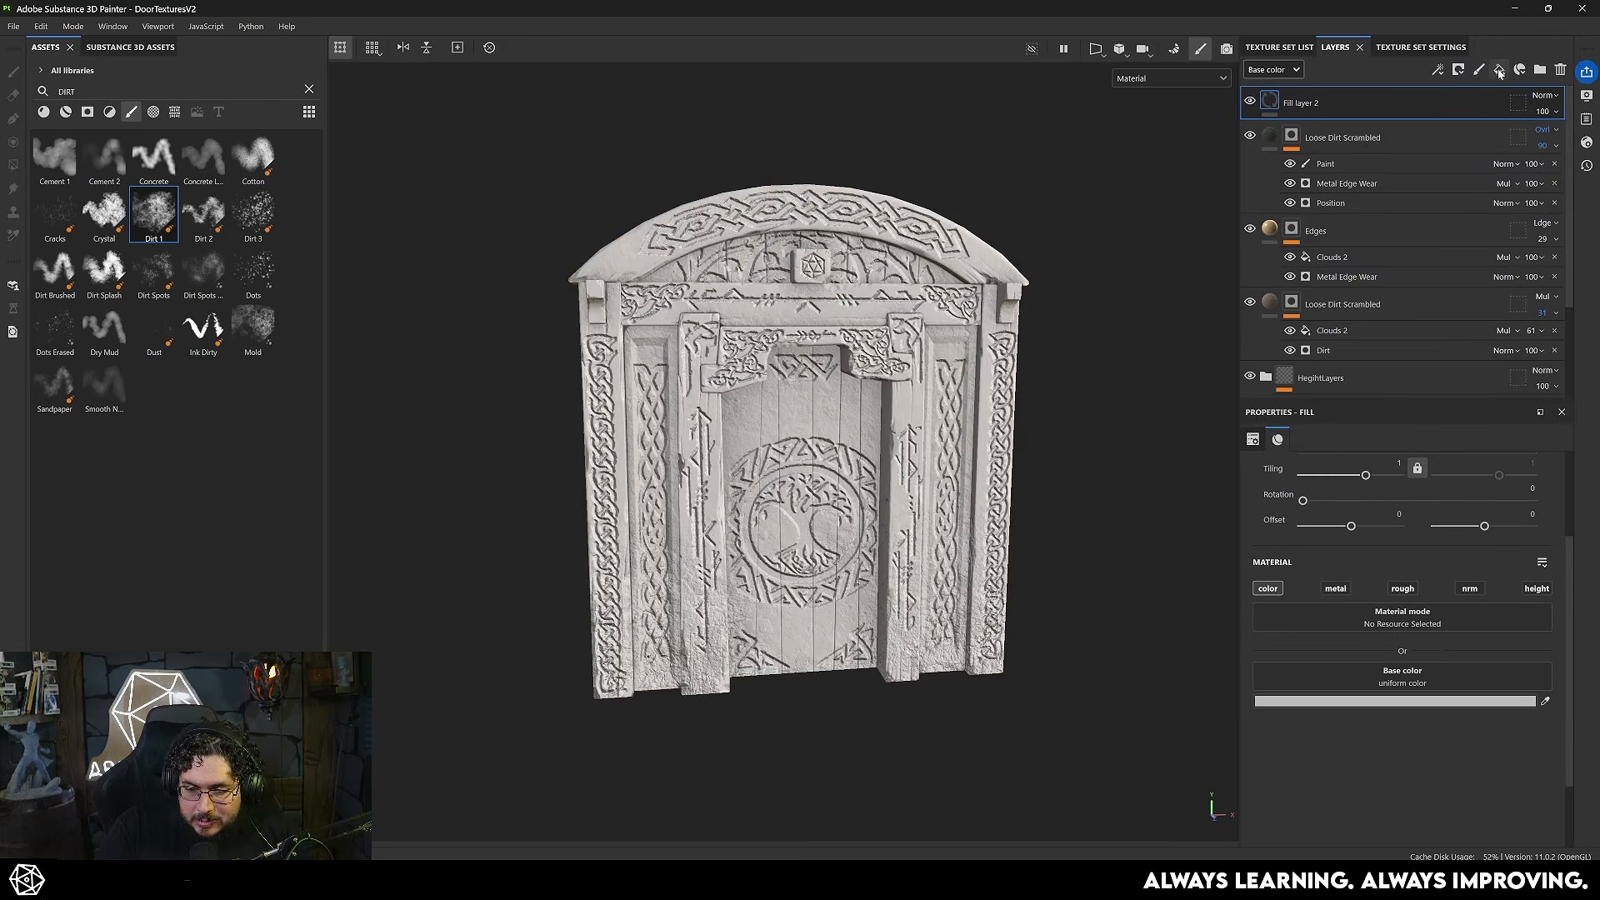
click(1454, 702)
click(1327, 725)
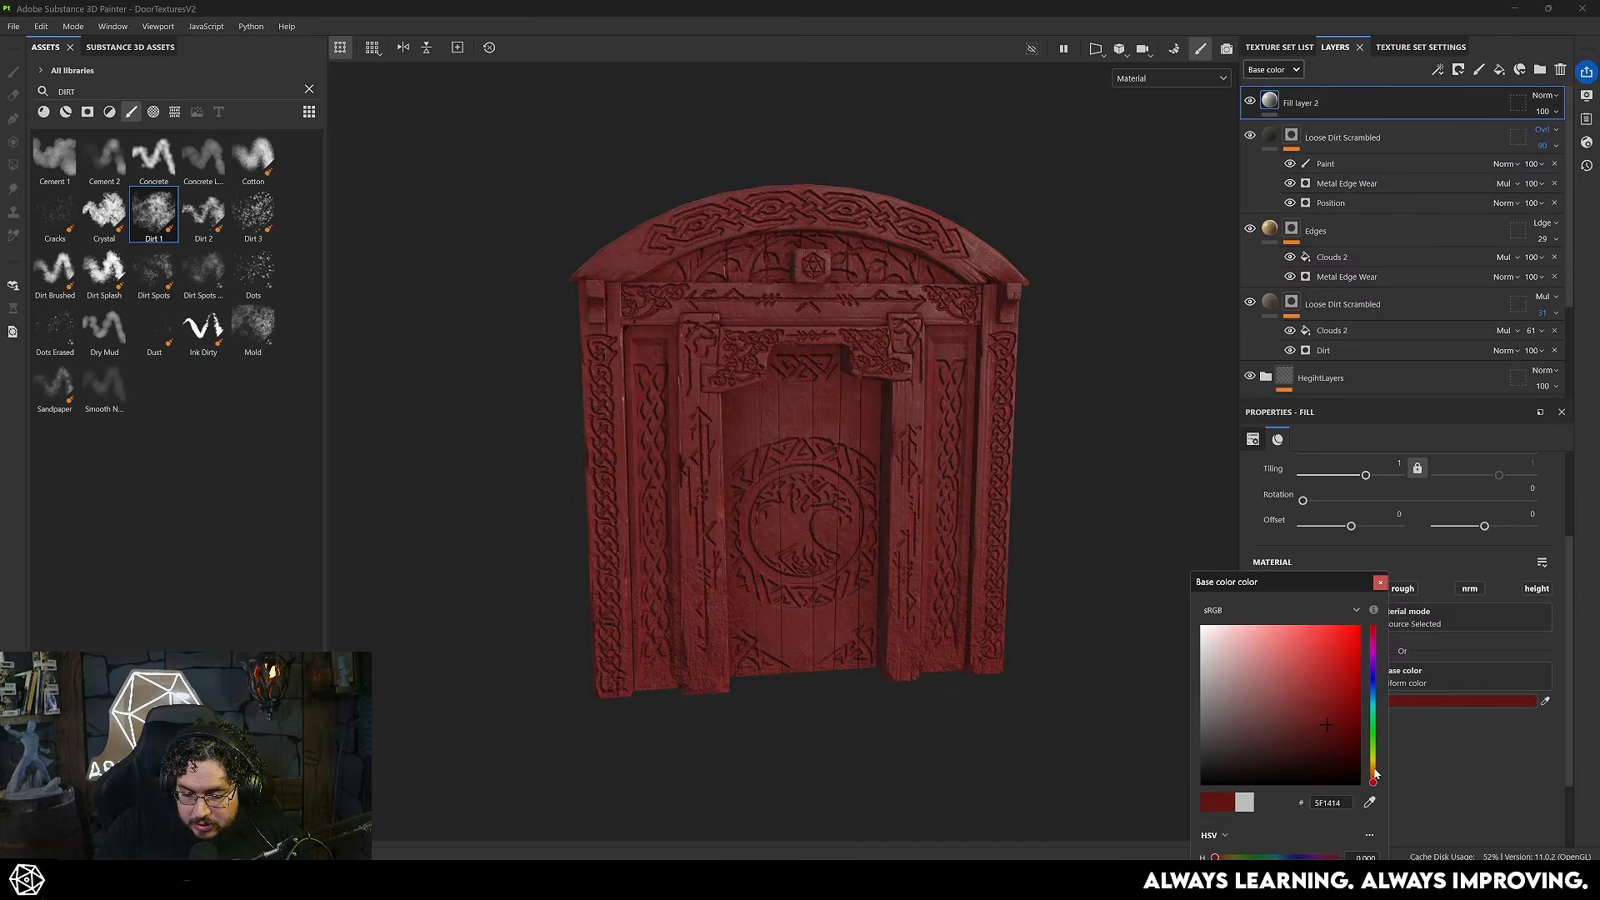
click(1373, 760)
drag(1310, 728, 1298, 641)
click(1375, 773)
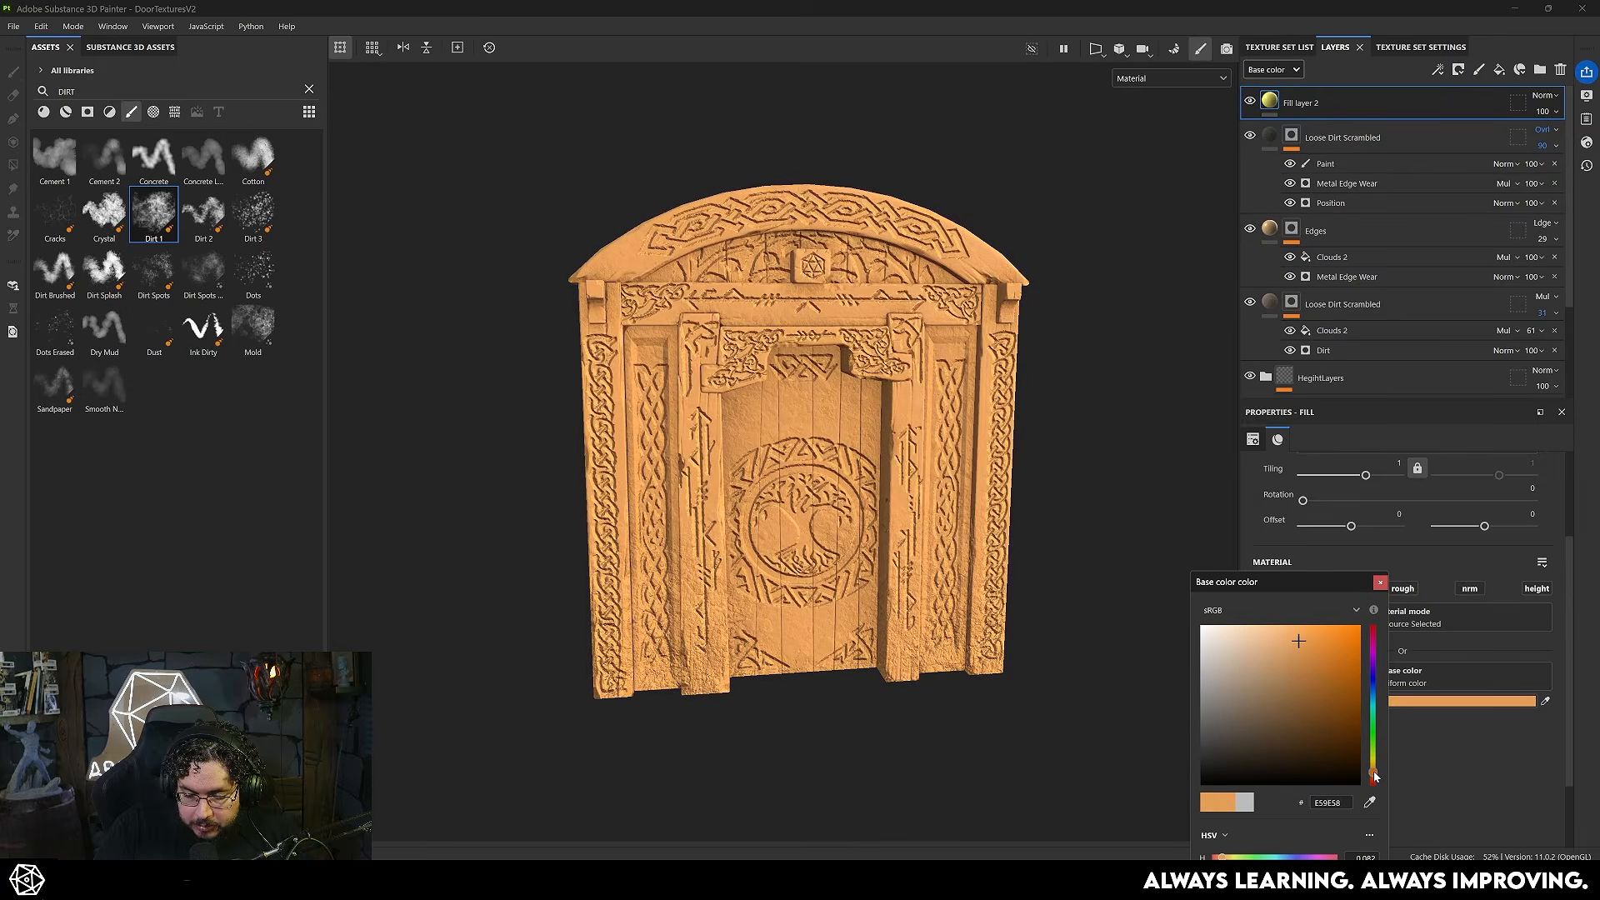
- Add a black mask to the orange fill layer and give it a Light generator
right_click(1302, 102)
click(1309, 110)
right_click(1302, 107)
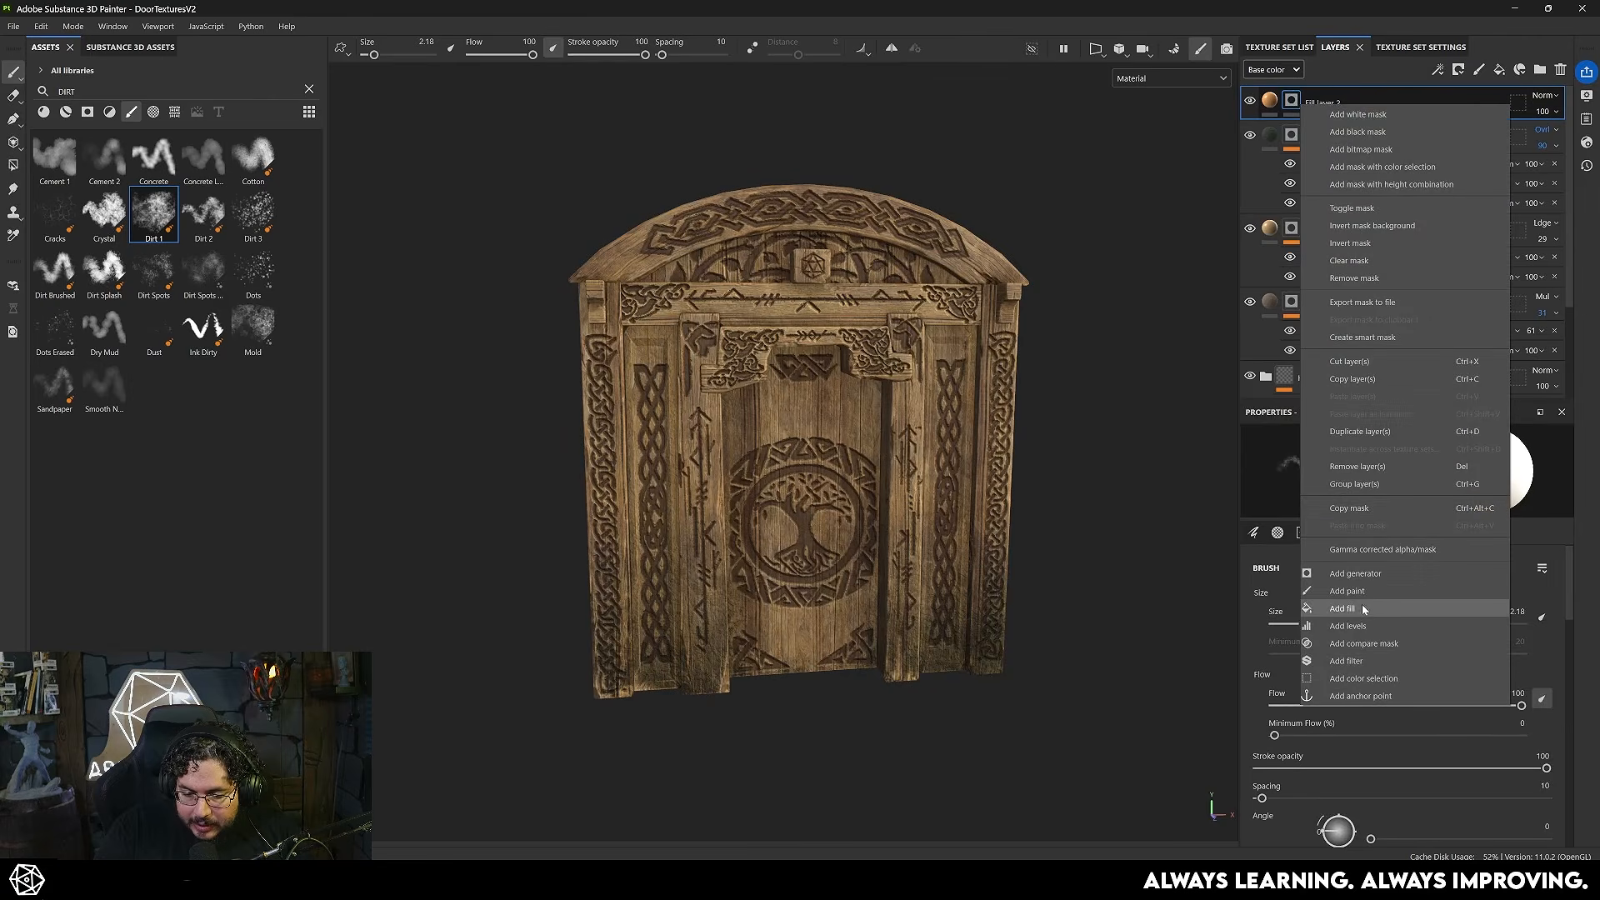
click(1355, 573)
click(1384, 481)
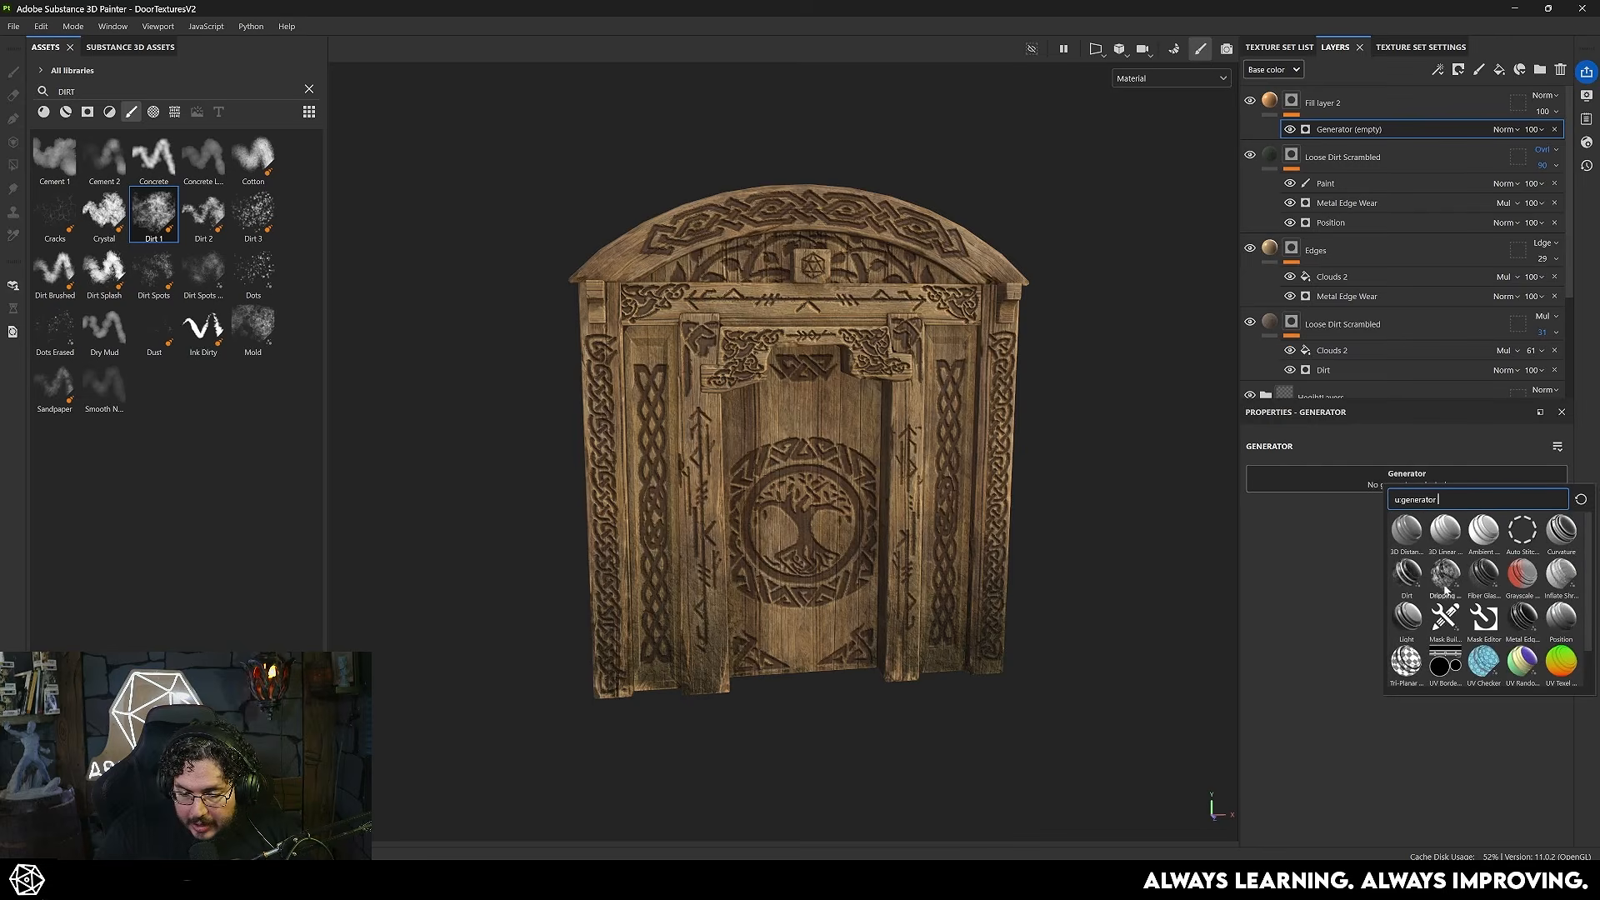
click(1406, 616)
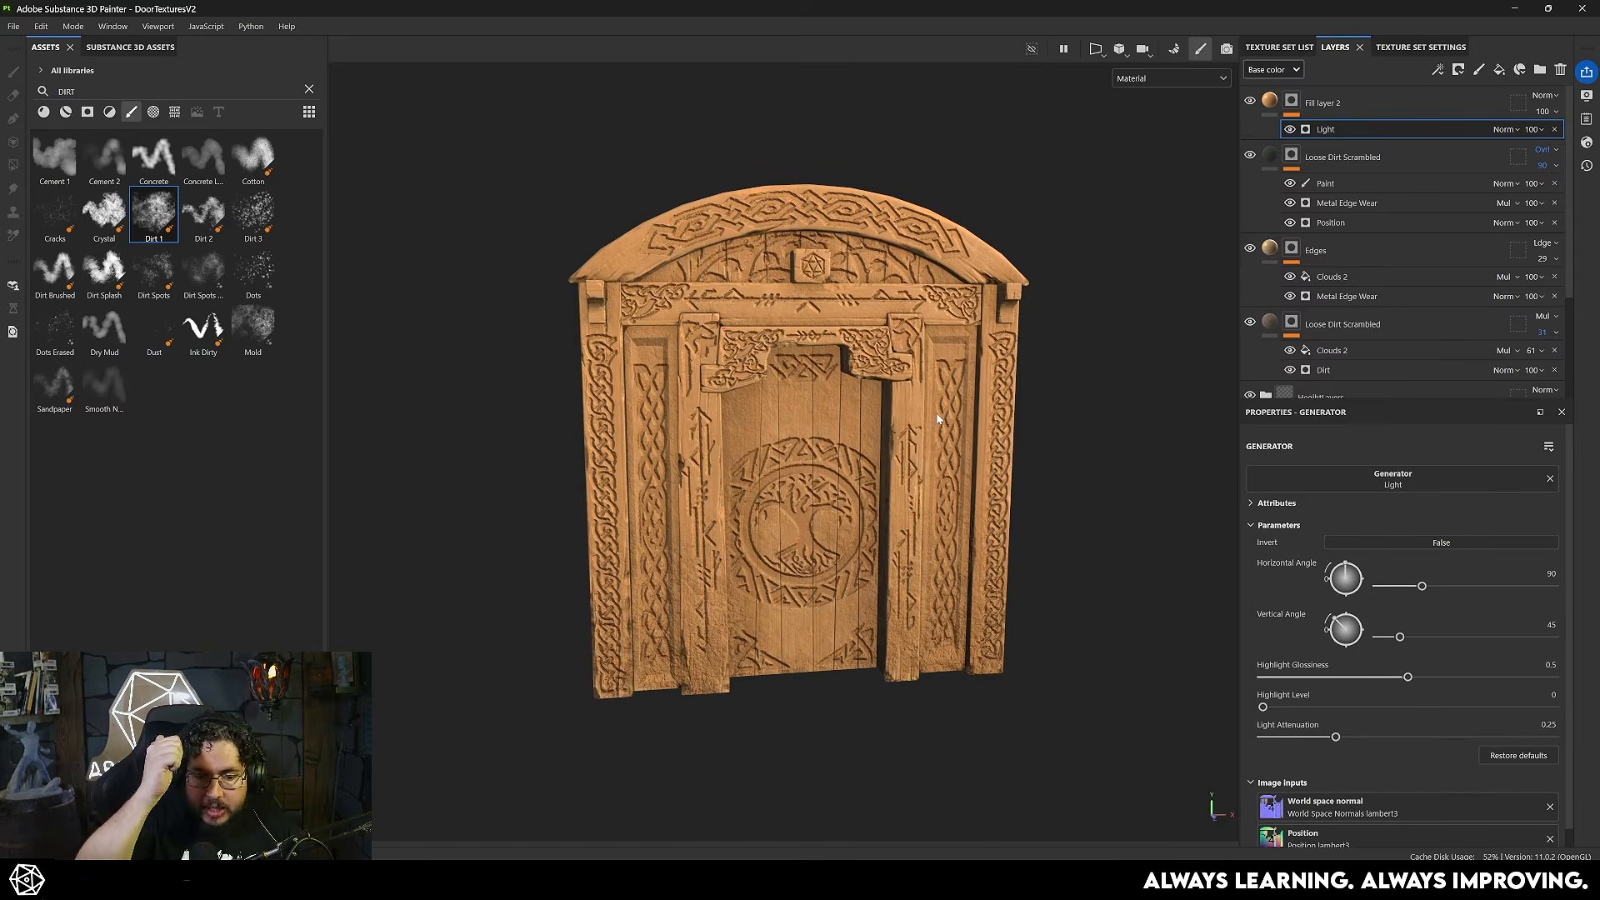
- Set the Light generator's Horizontal Angle to 99, Vertical Angle to 92 and Highlight Glossiness to 0.4
drag(1339, 623, 1347, 616)
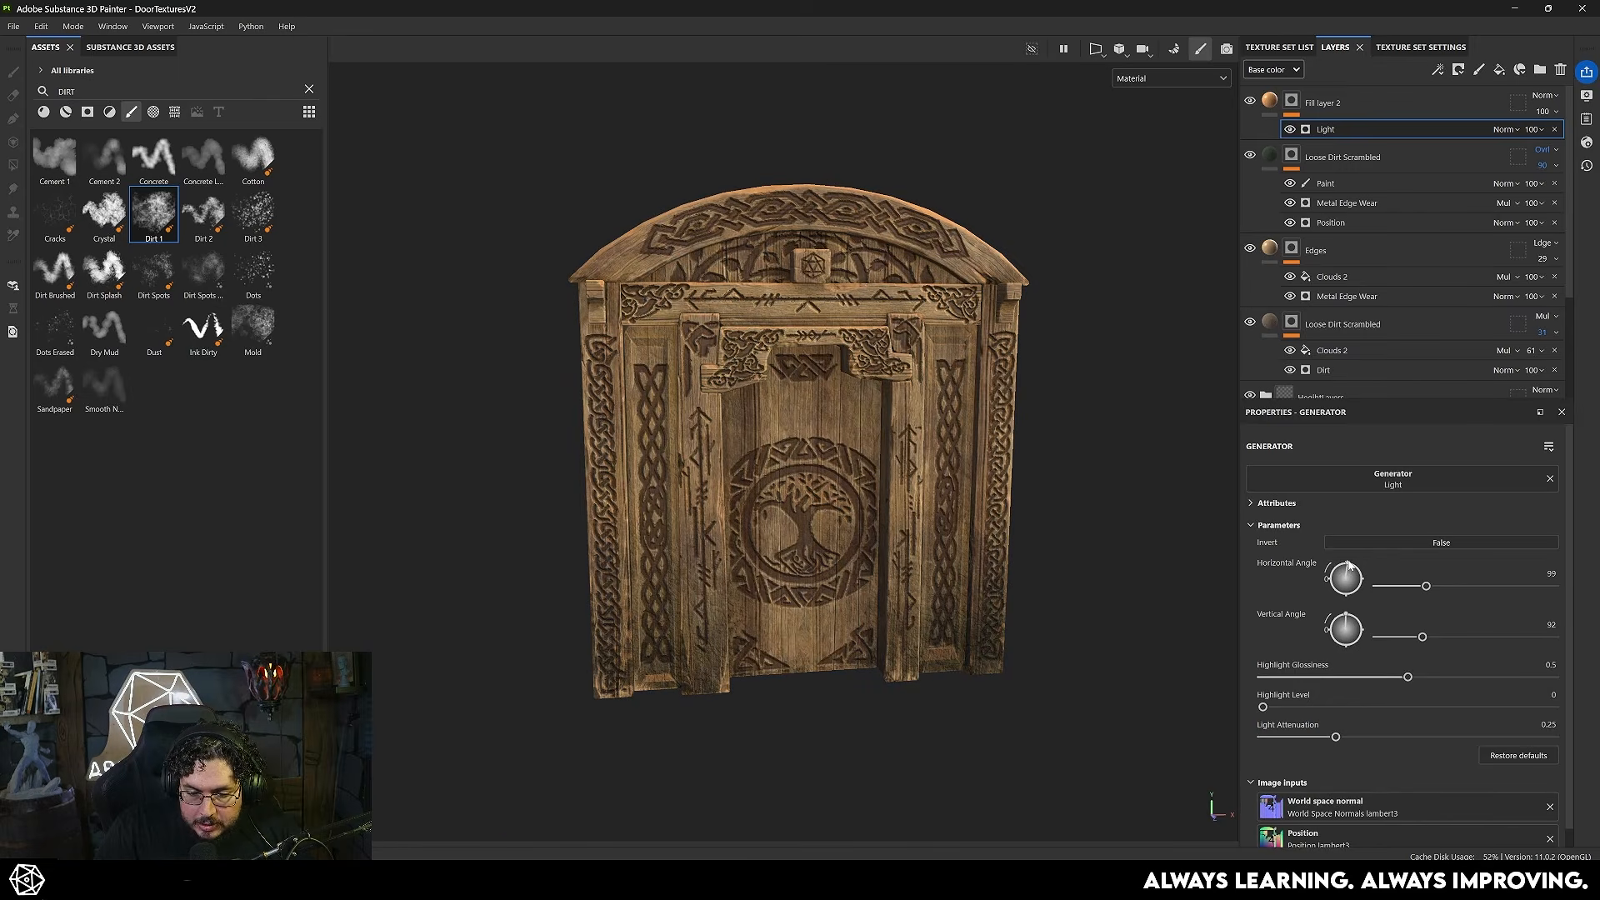
alt+drag(1230, 639, 1069, 563)
scroll(841, 456, down, 1)
alt+middle_drag(841, 456, 830, 362)
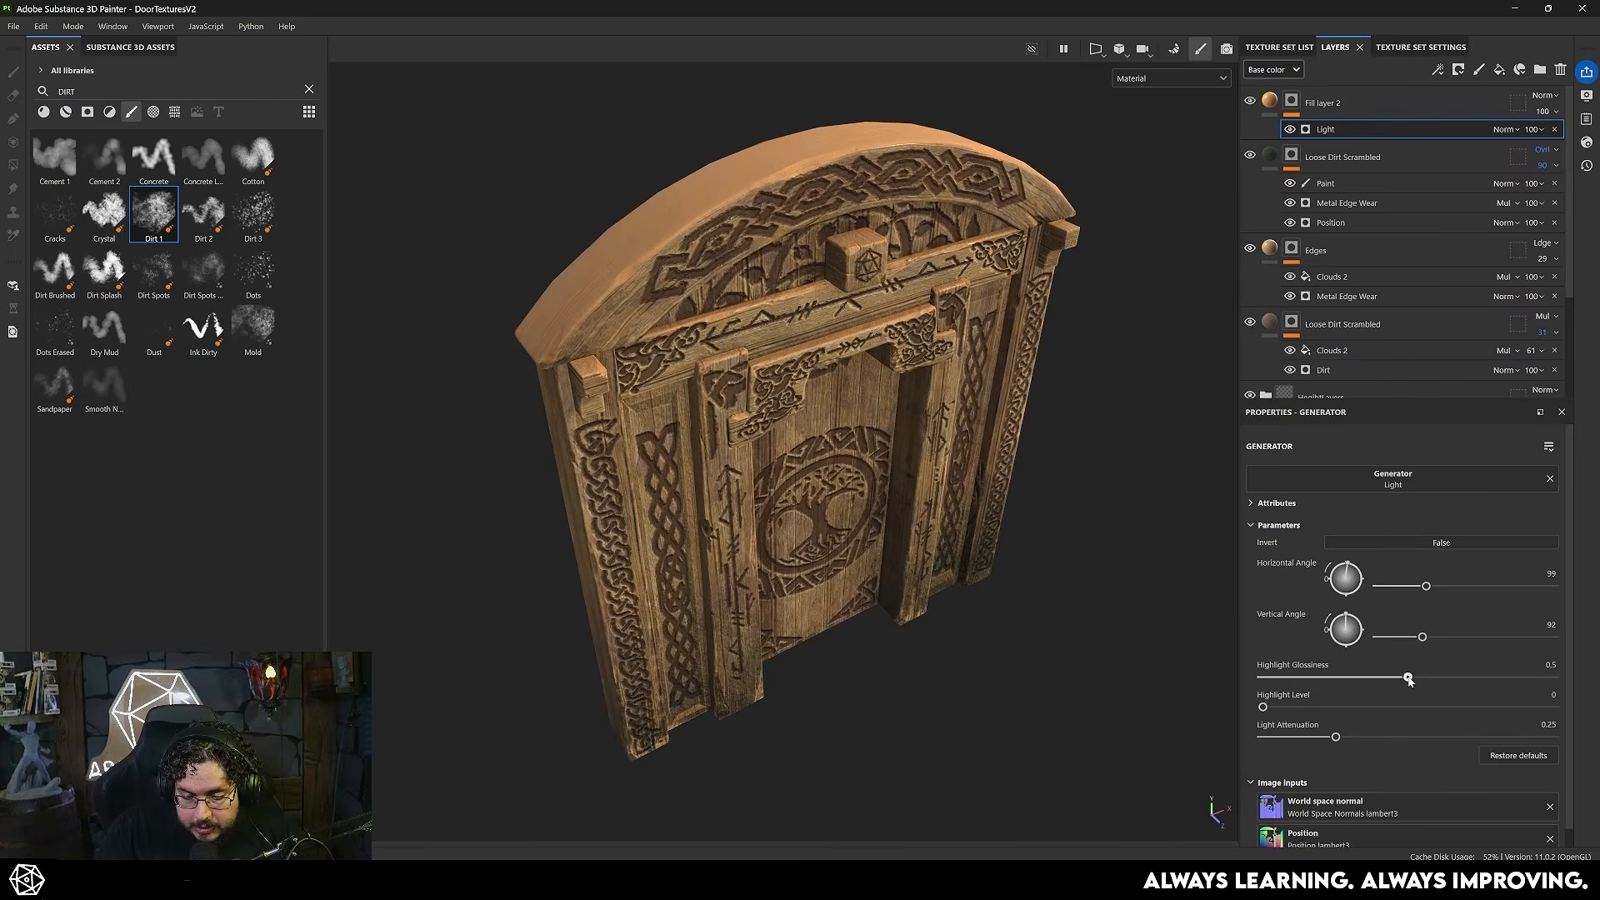
drag(1408, 680, 1370, 675)
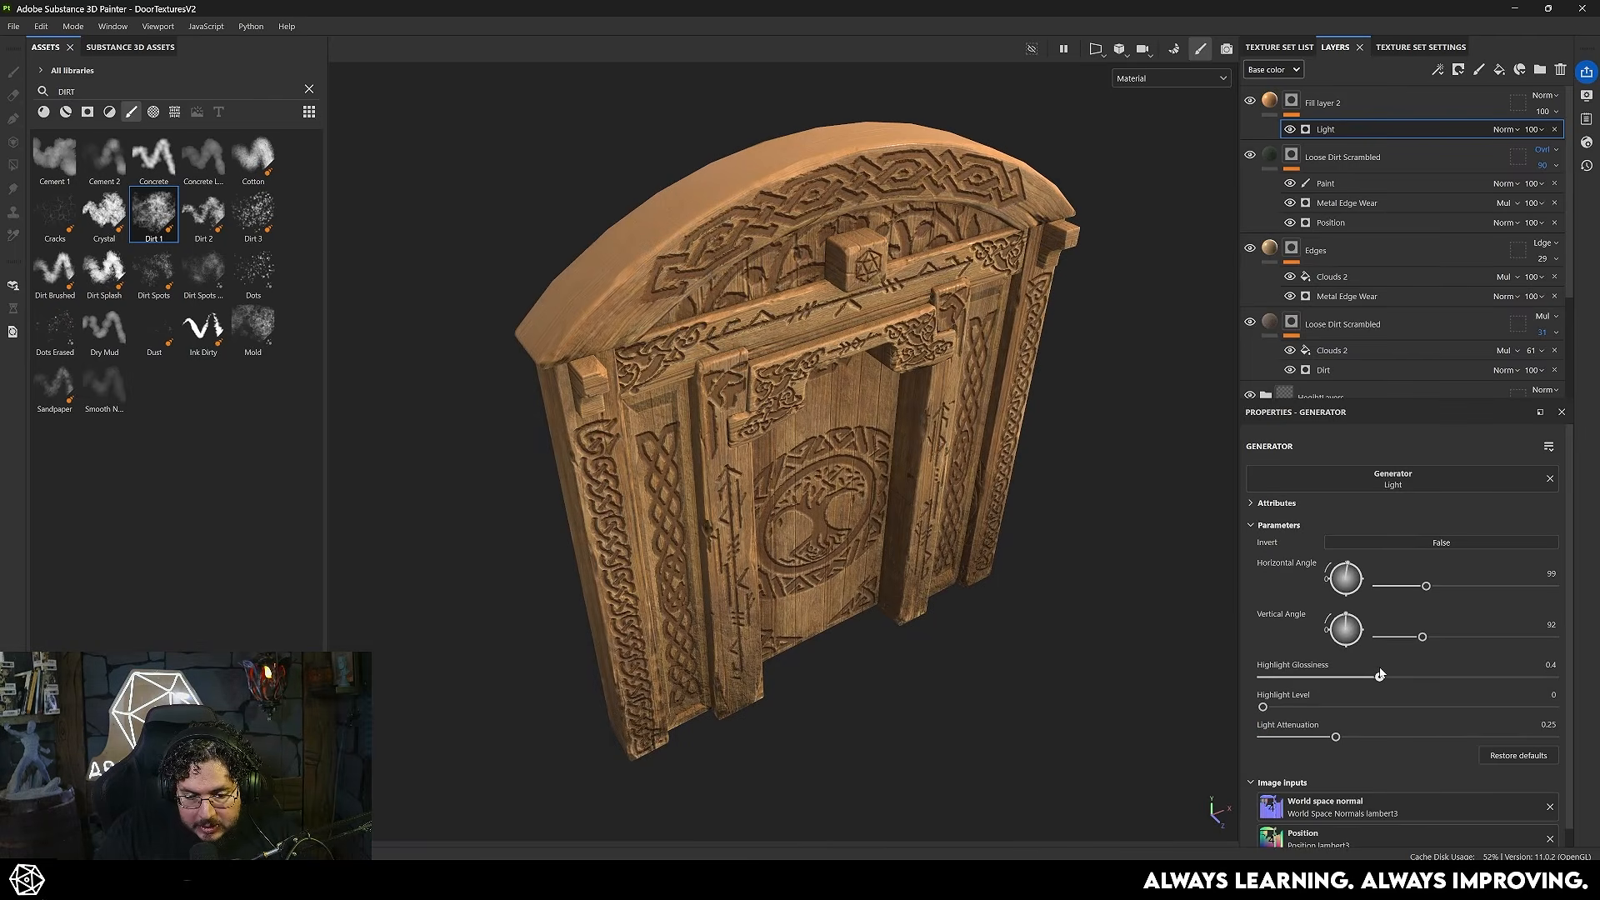
alt+drag(959, 476, 840, 178)
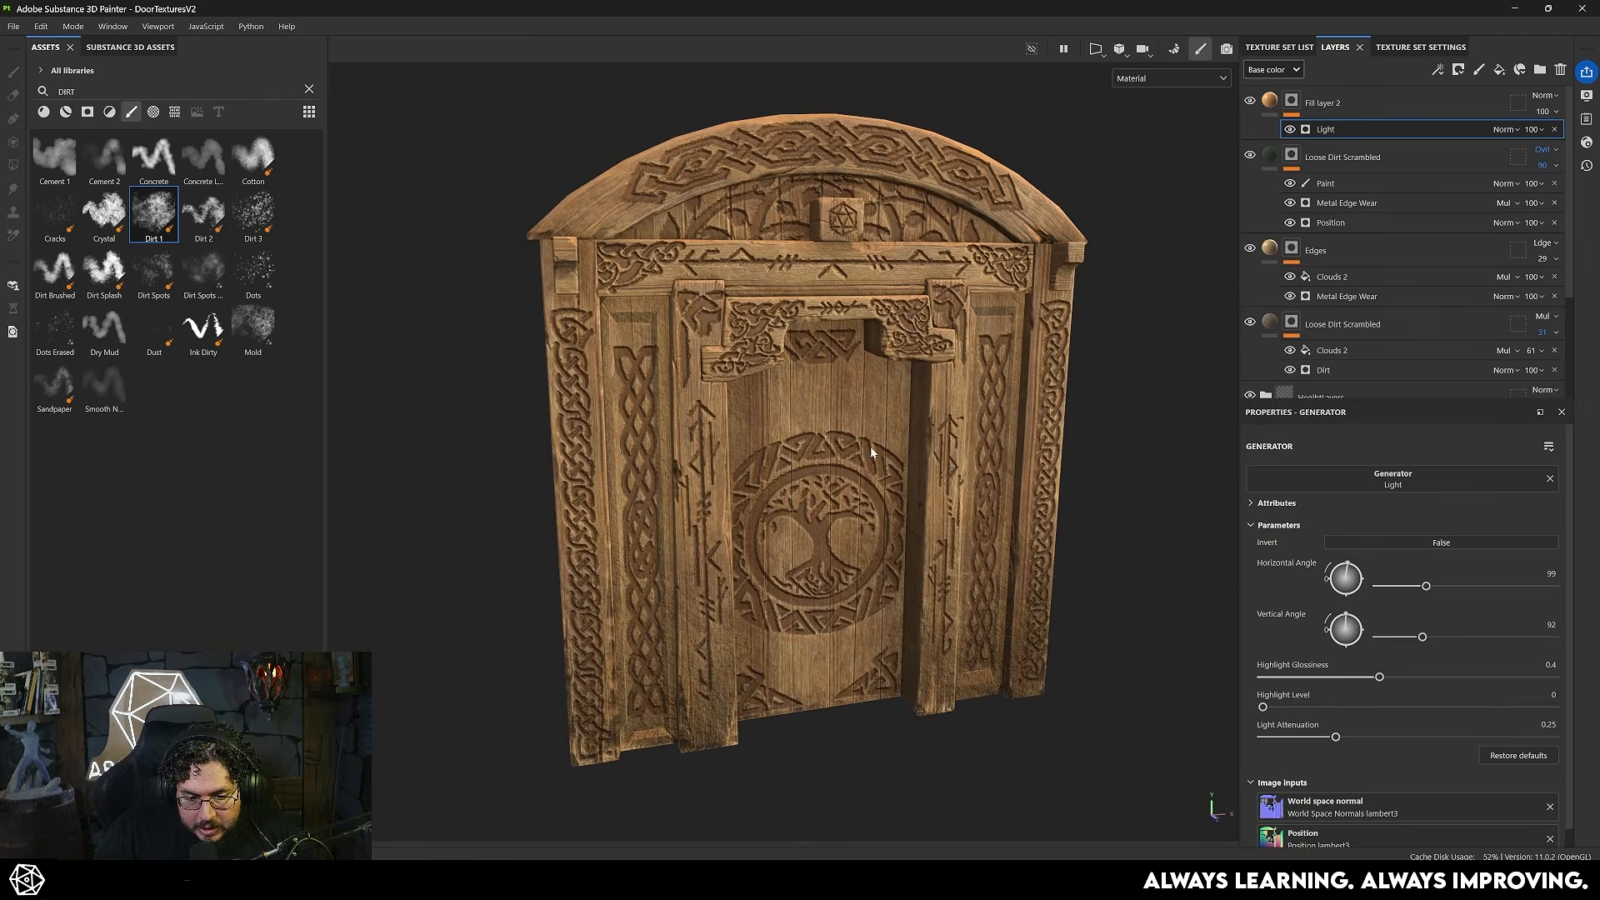
- Set the orange fill layer's blending to Linear dodge (Add) and its opacity to 10
click(1547, 95)
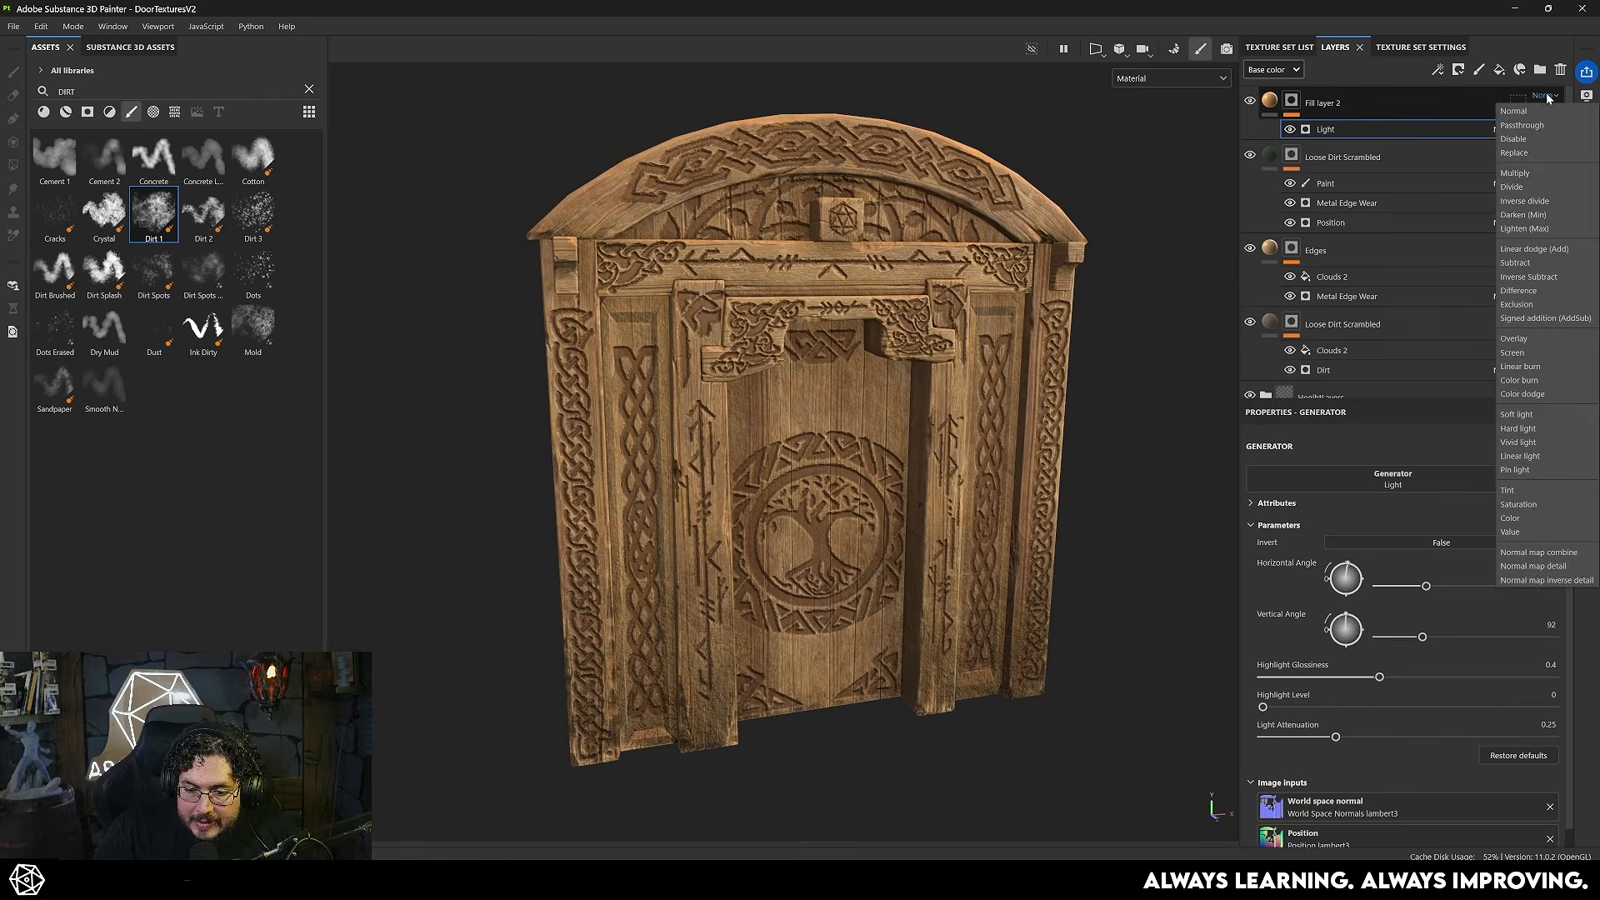
click(1543, 247)
alt+drag(848, 322, 934, 343)
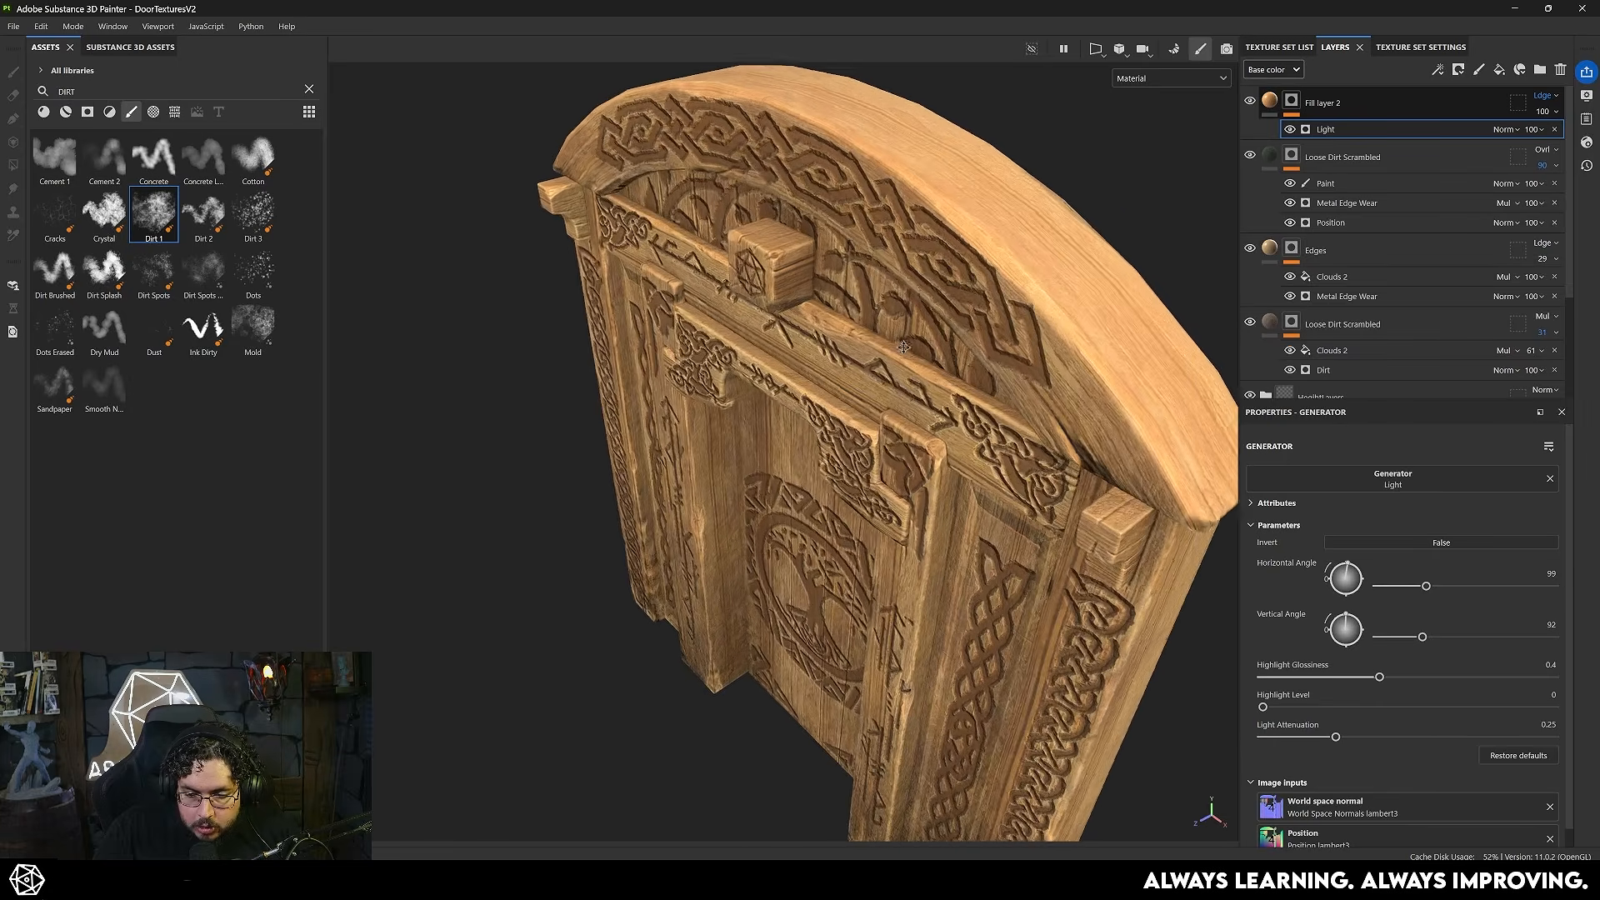
alt+middle_drag(935, 342, 778, 364)
click(1546, 112)
drag(1590, 139, 1531, 142)
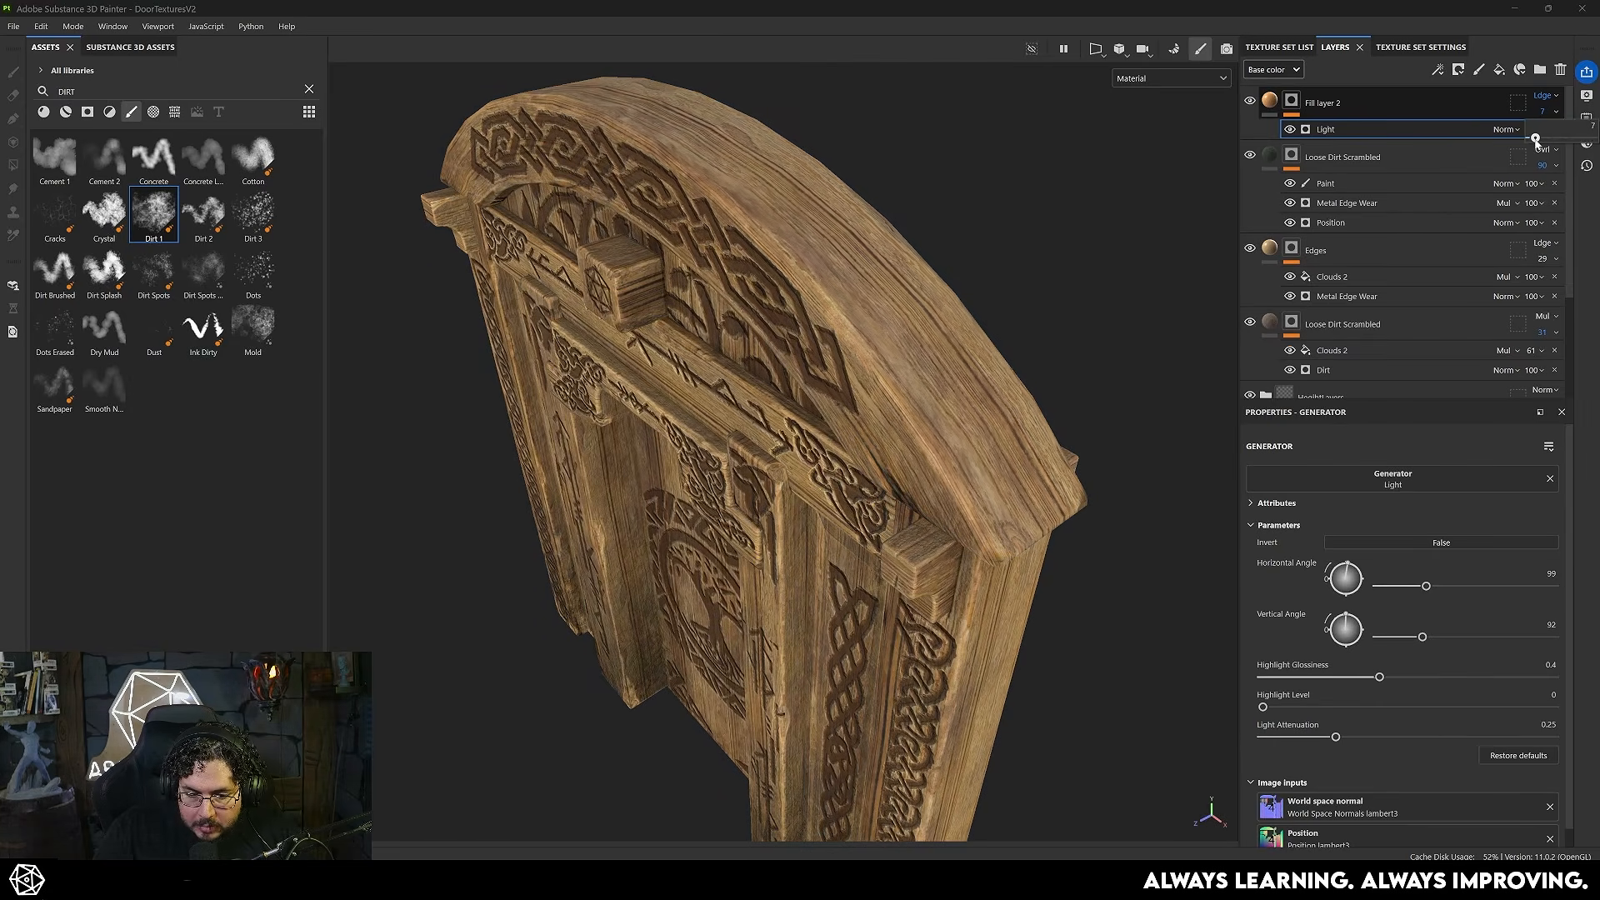
key(f)
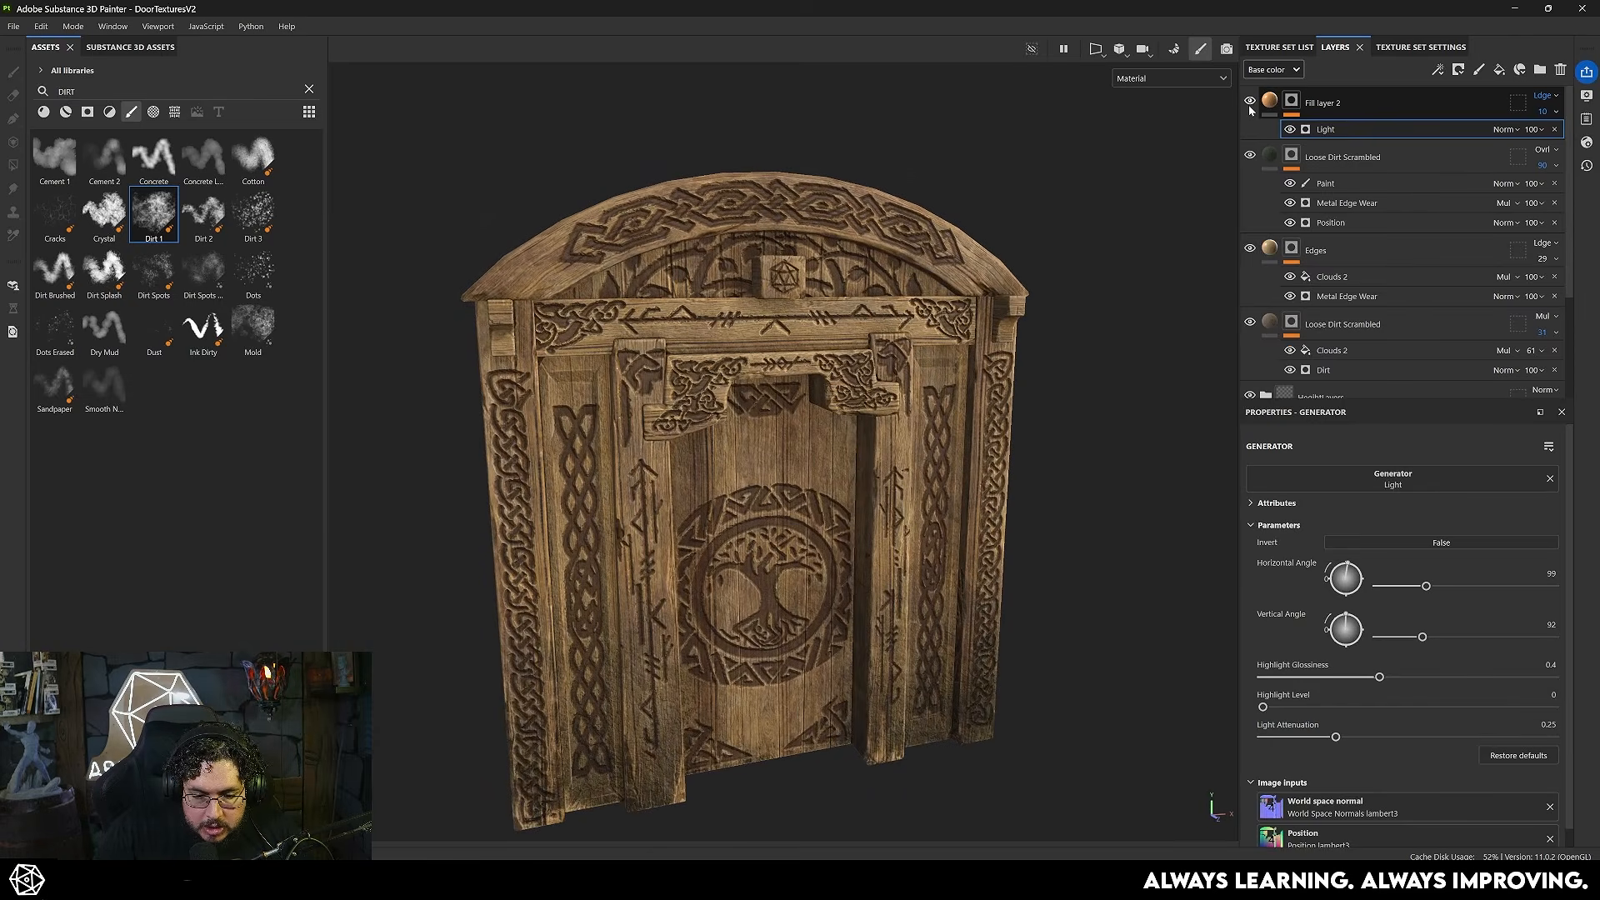
alt+drag(888, 349, 887, 343)
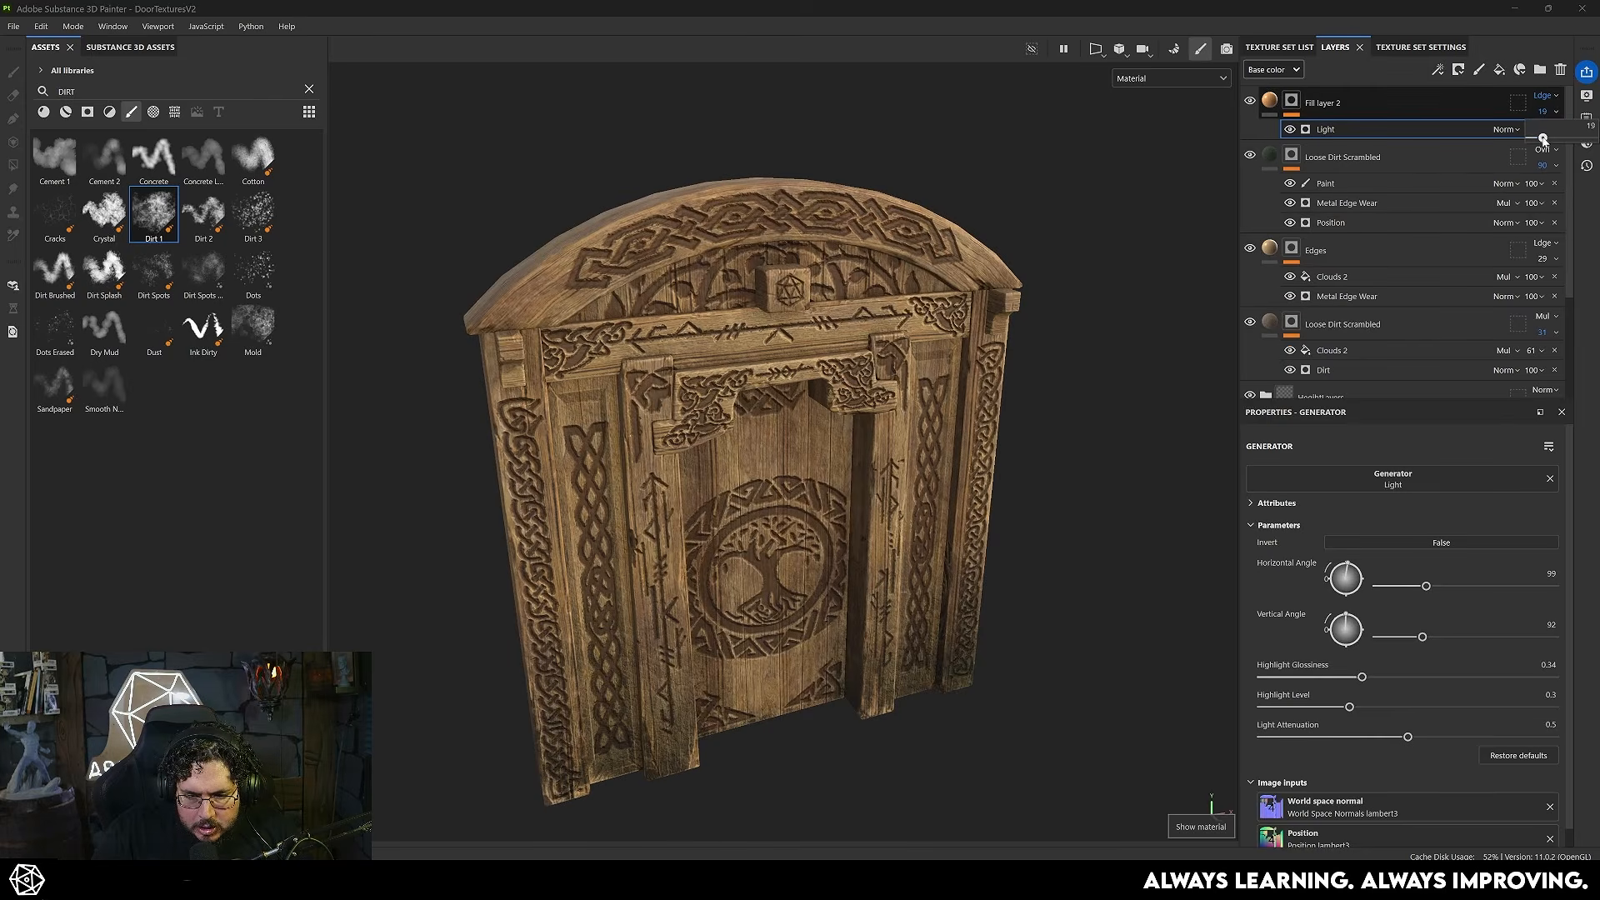
- Set the Light generator's Highlight Glossiness to 0.34, Highlight Level to 0.3 and Light Attenuation to 0.5, with the layer's opacity at 27
drag(1542, 138, 1545, 139)
key(f)
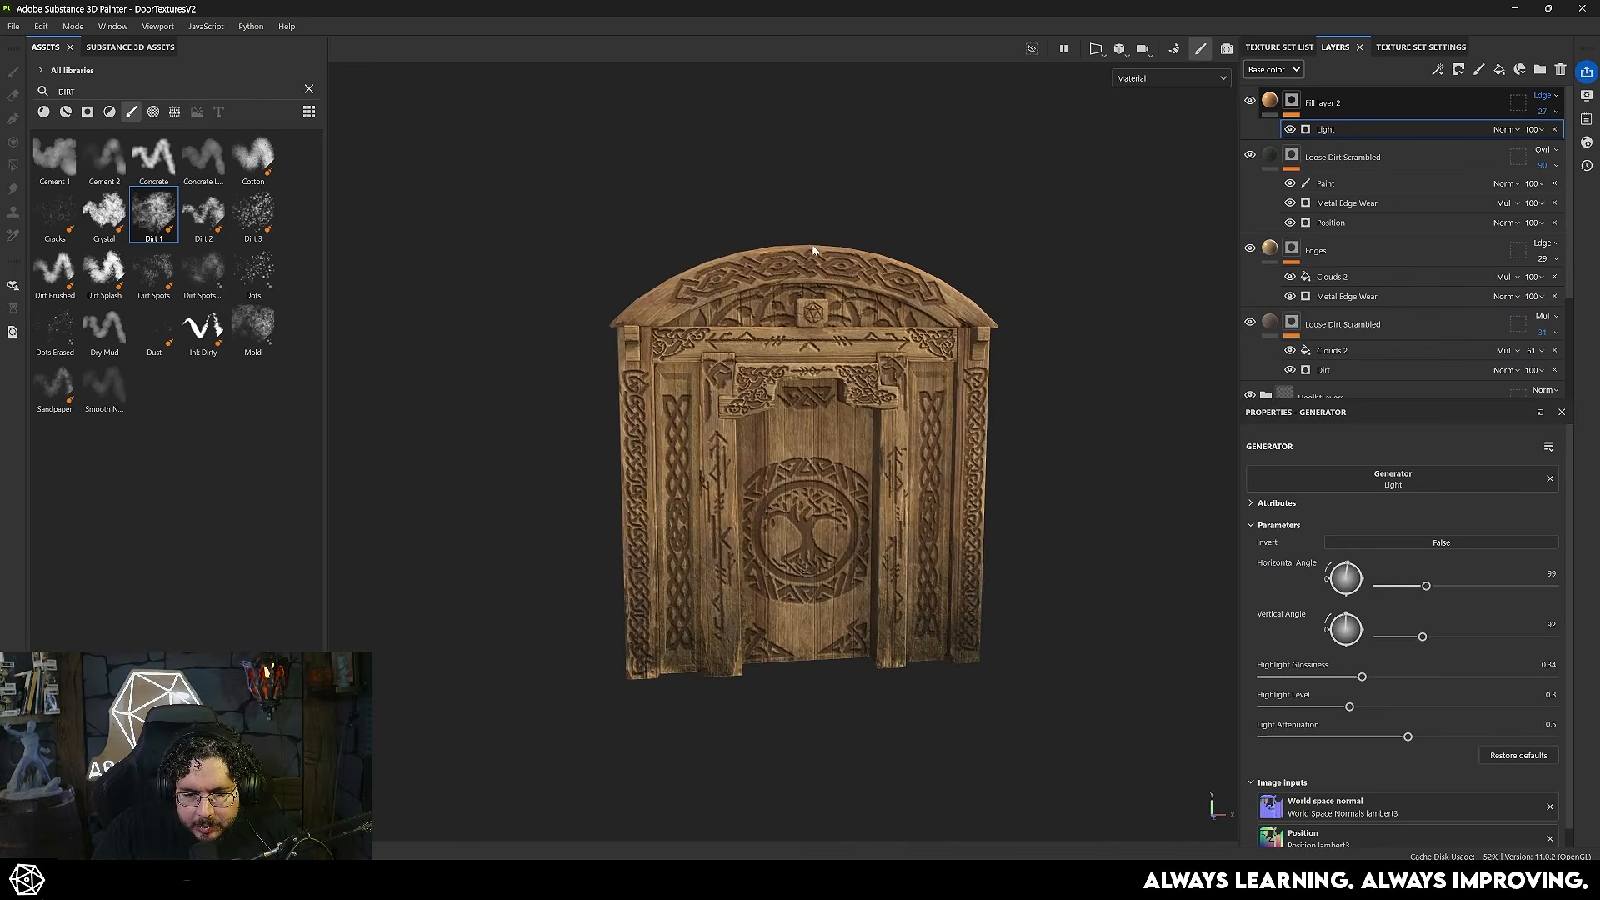
alt+drag(808, 656, 929, 581)
scroll(828, 532, up, 2)
scroll(928, 582, up, 1)
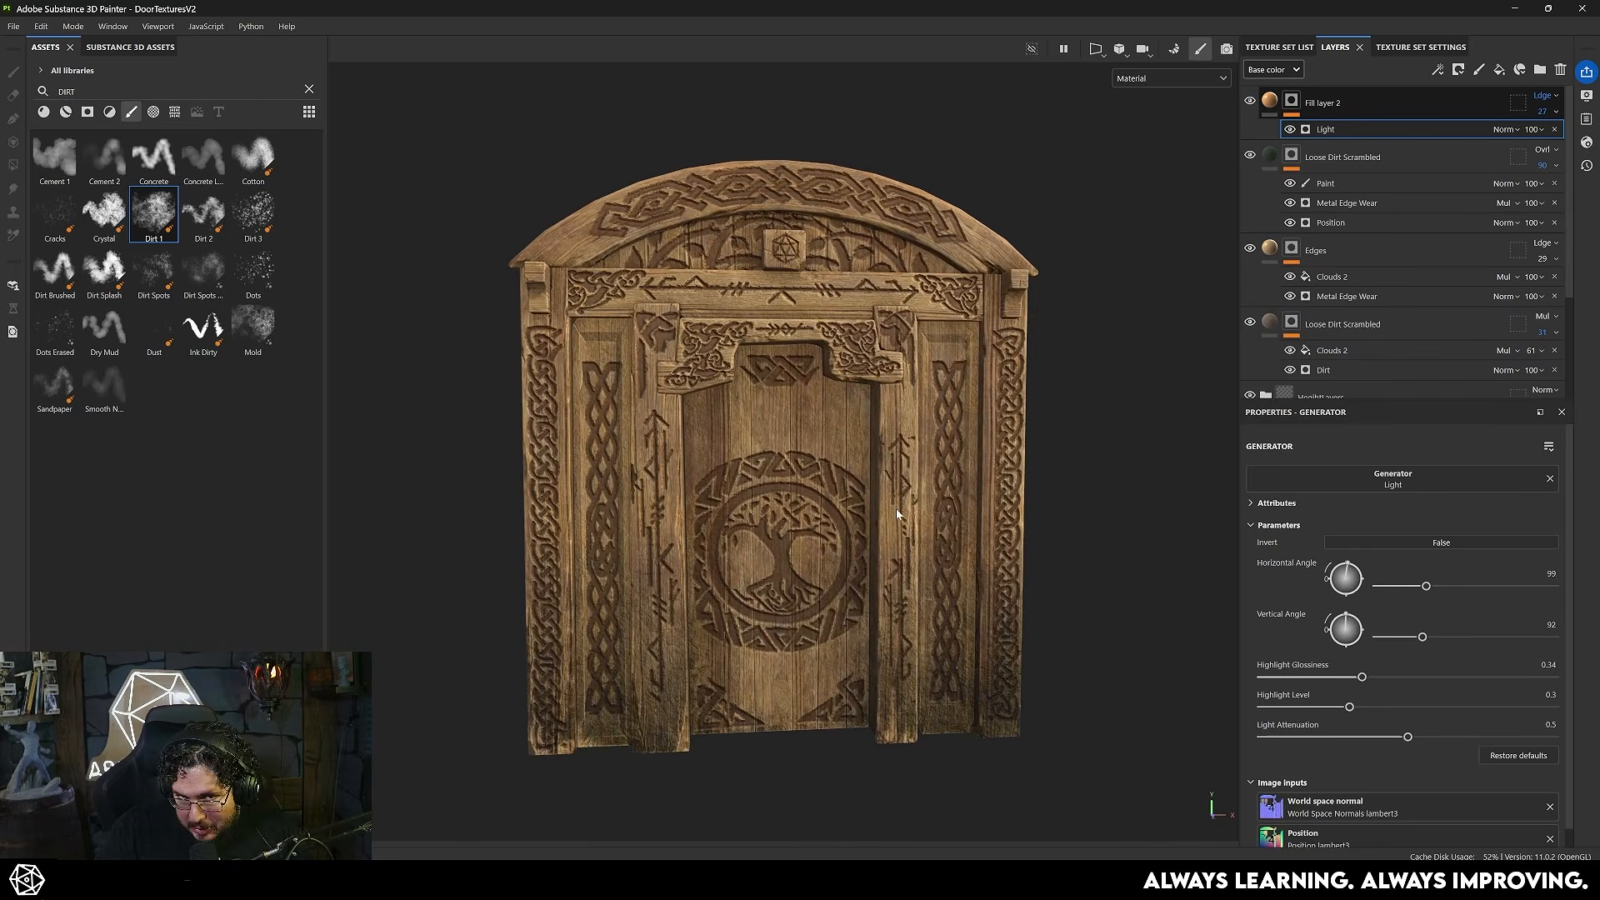
- Search the materials for RUST and add Metal Rust as the topmost layer
key(f)
key(1)
click(45, 114)
drag(94, 93, 18, 96)
text(RUST)
drag(101, 173, 1322, 88)
- Add a black mask to the Metal Rust layer and drive it with an Ambient Occlusion generator
right_click(1343, 103)
click(1392, 134)
right_click(1299, 98)
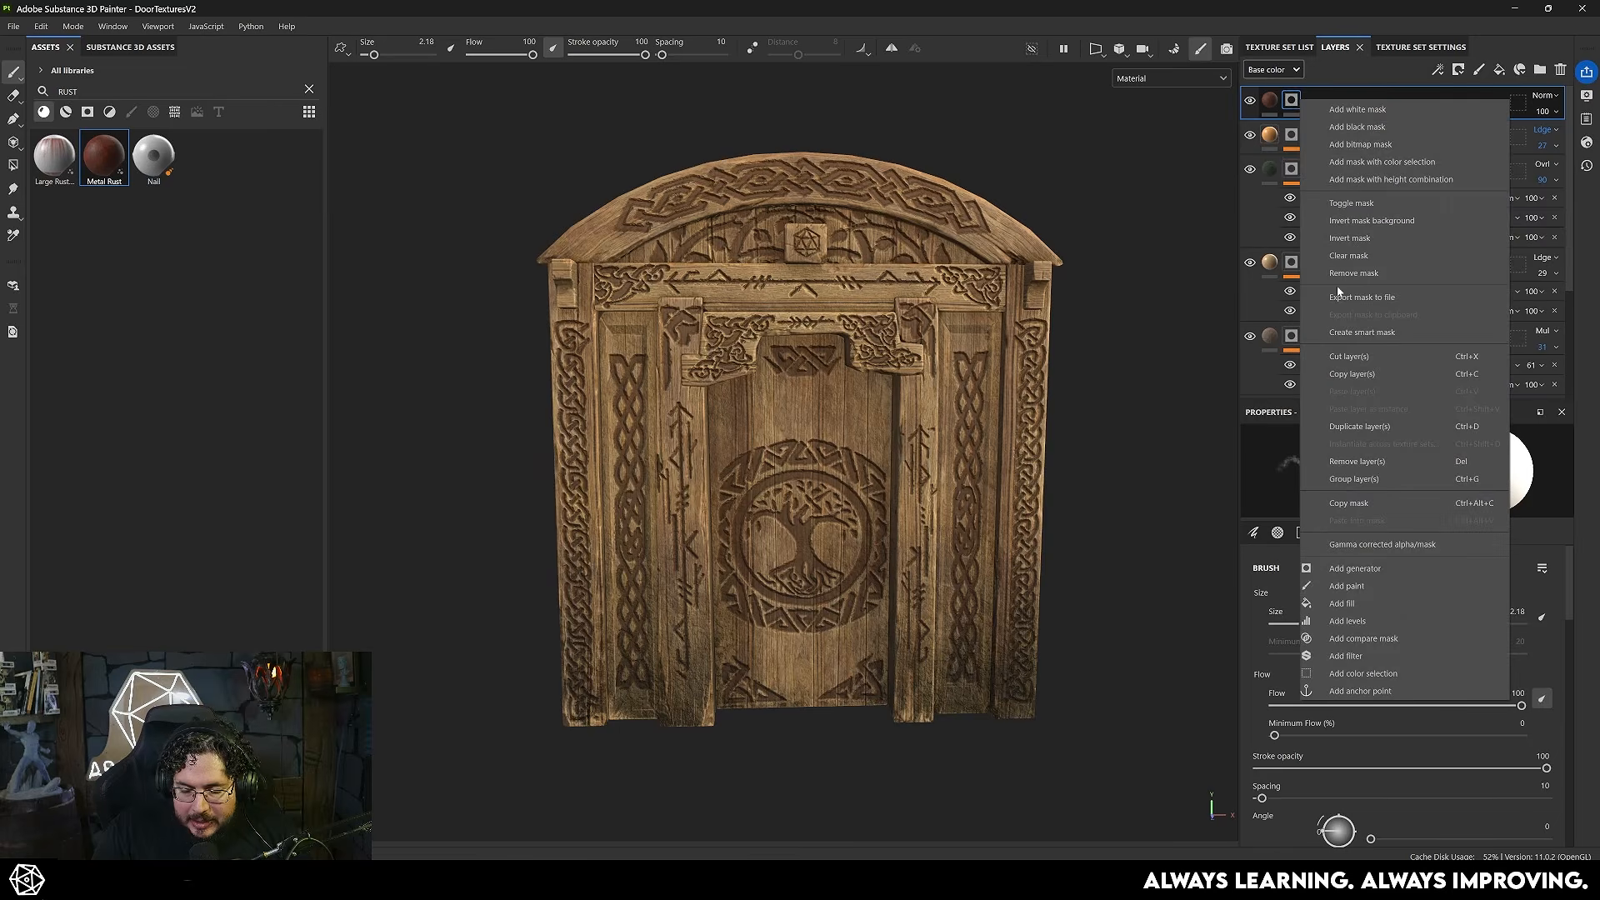
click(1381, 570)
click(1353, 499)
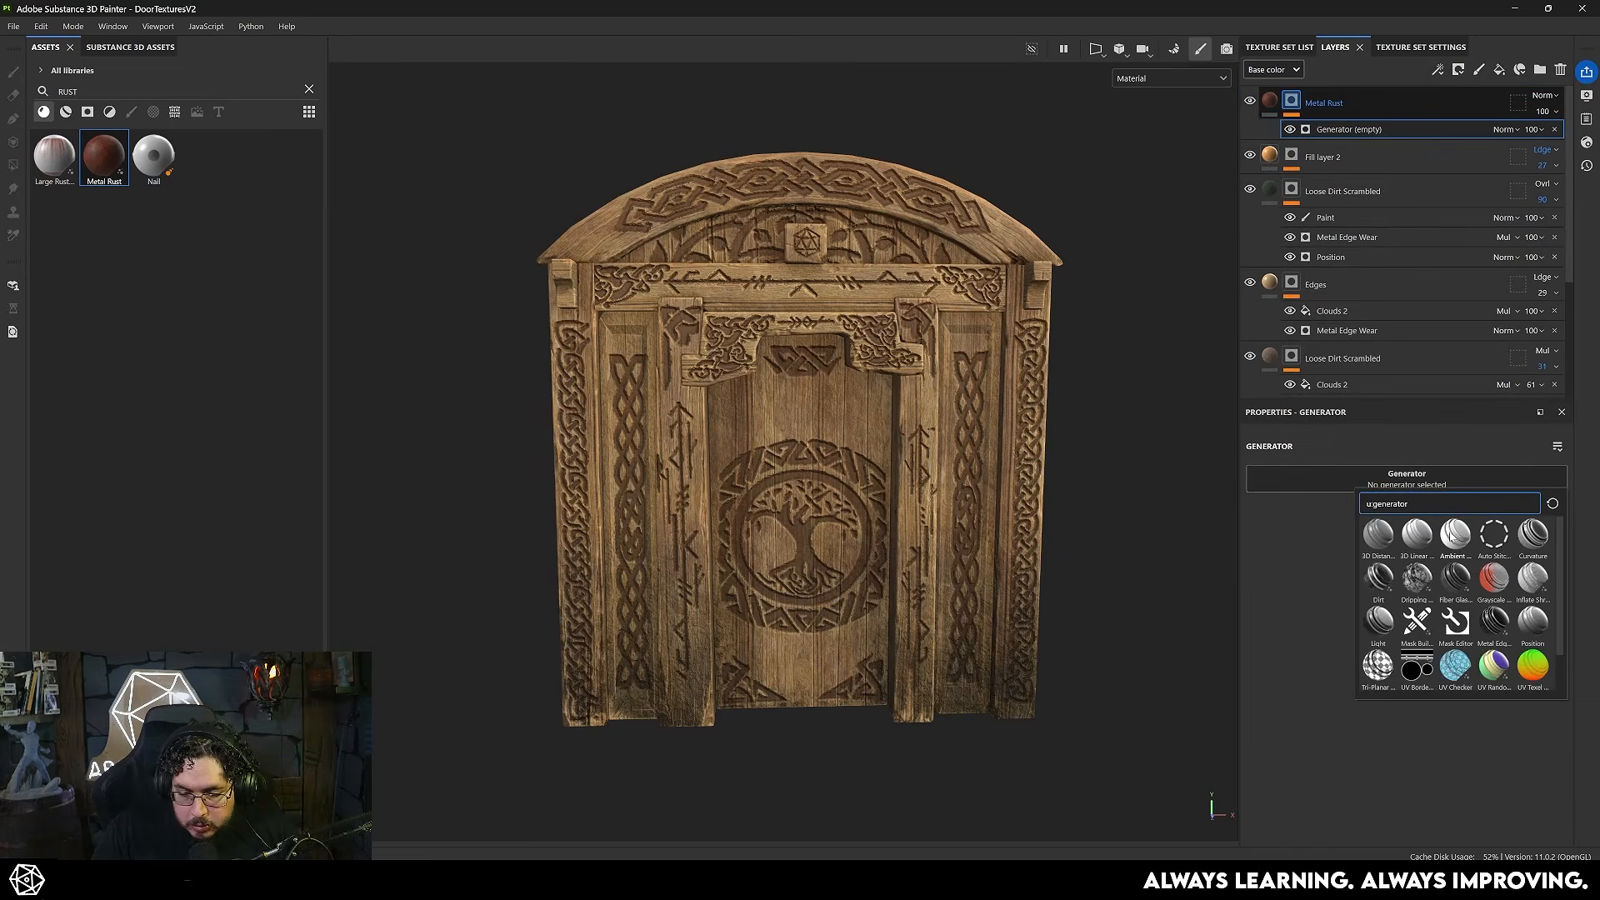
click(1453, 540)
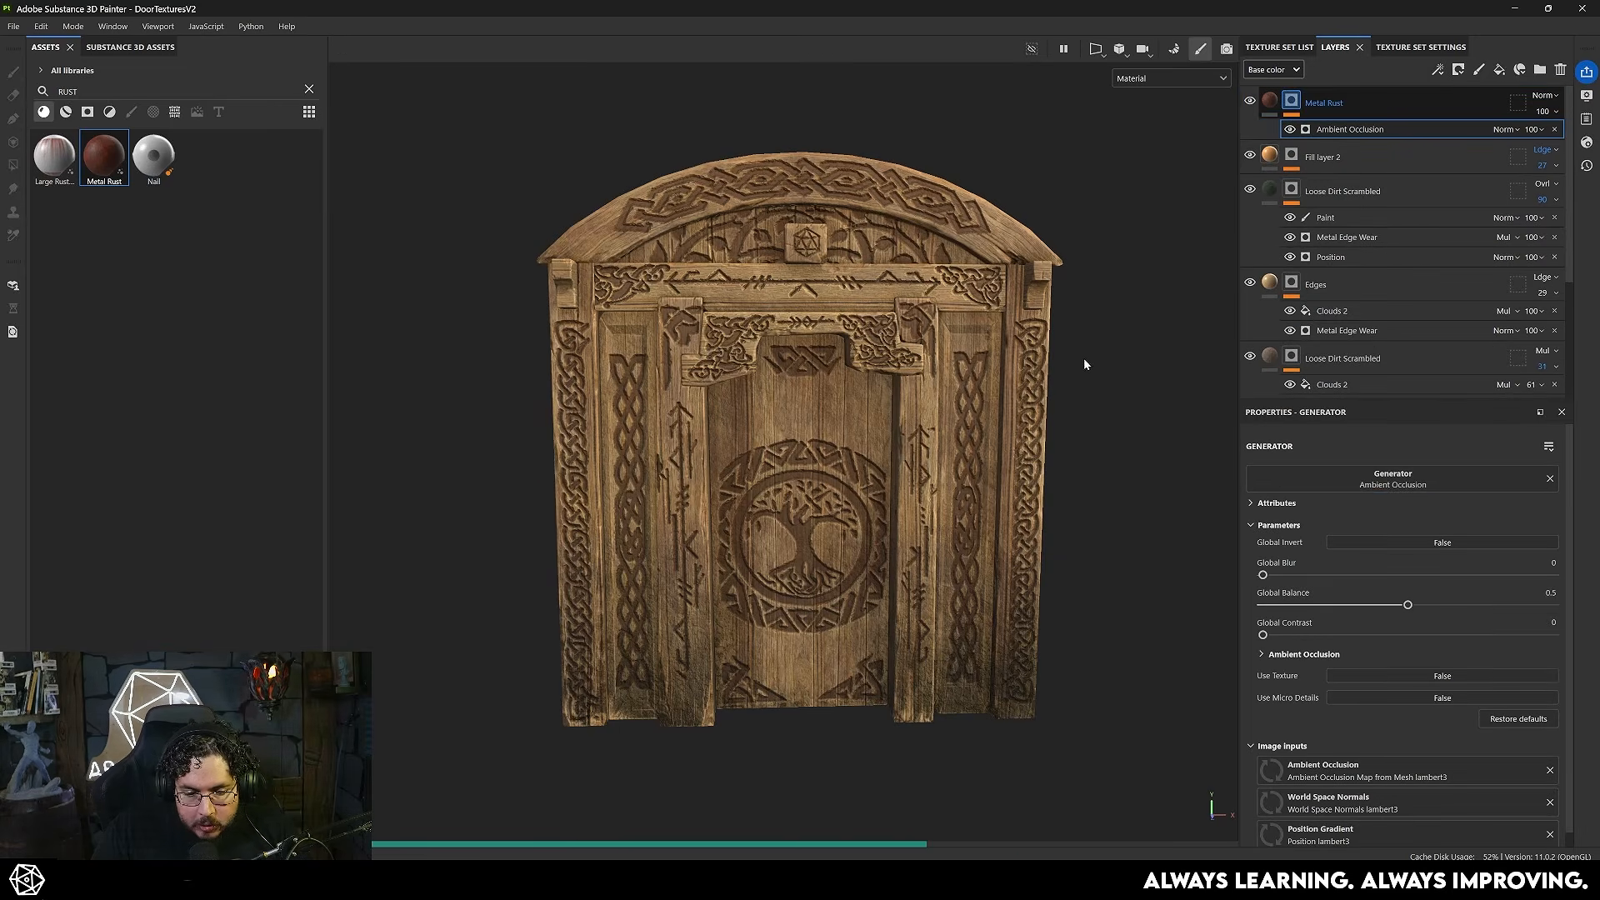
- Set the Ambient Occlusion generator's Global Invert to True and Global Balance to 0.35, with the Metal Rust layer blended as Overlay
alt+drag(1099, 416, 1052, 421)
click(1367, 542)
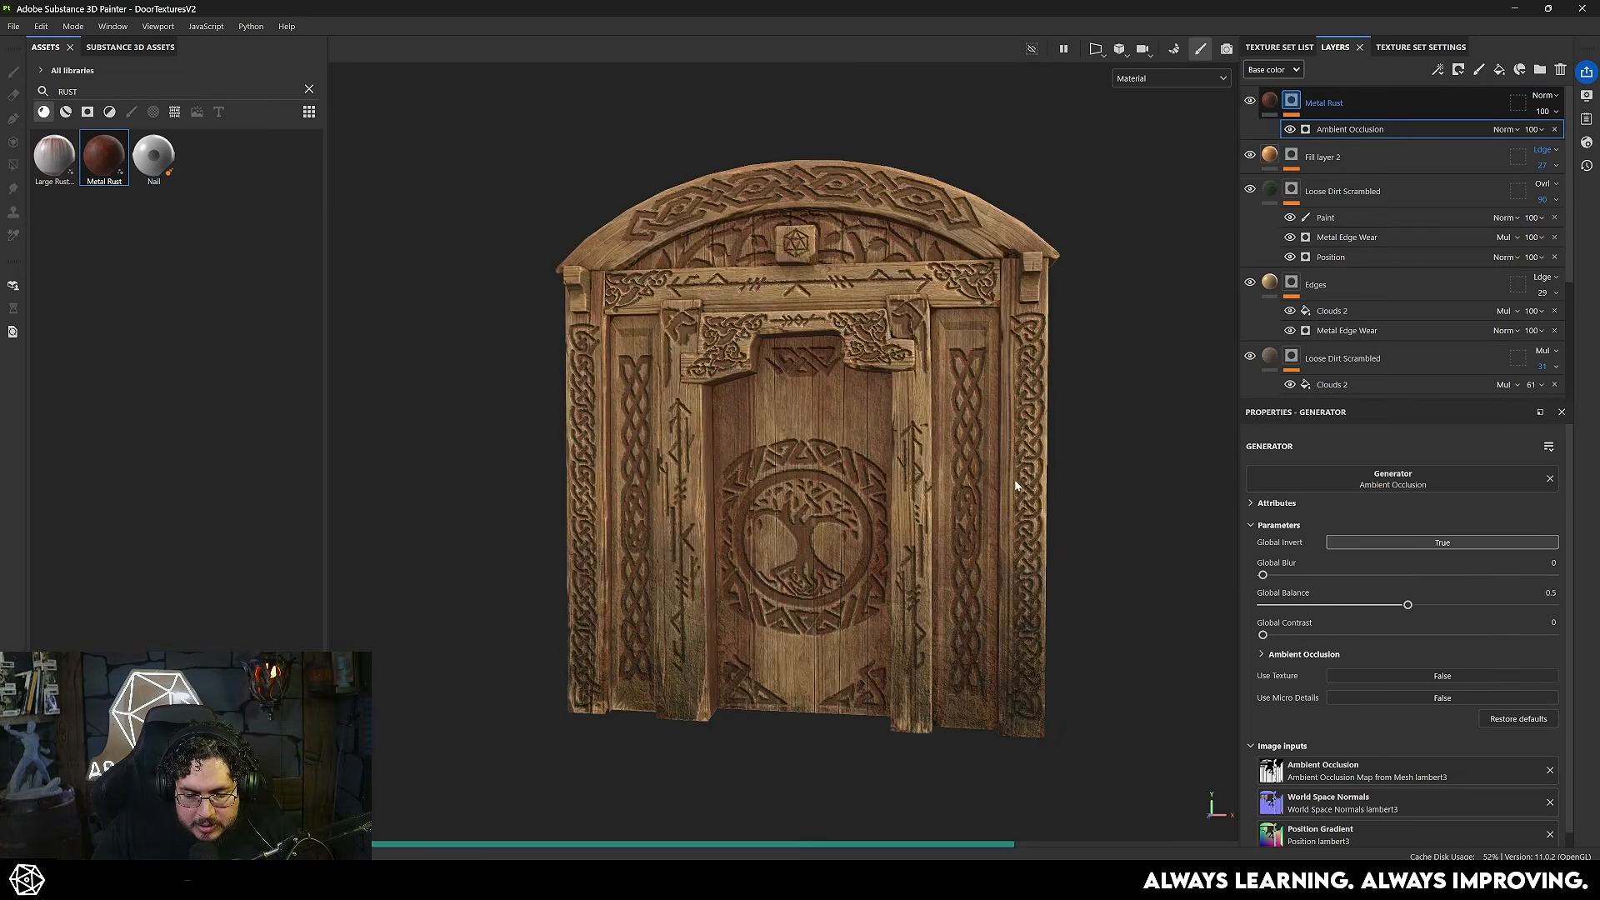
scroll(1013, 484, up, 5)
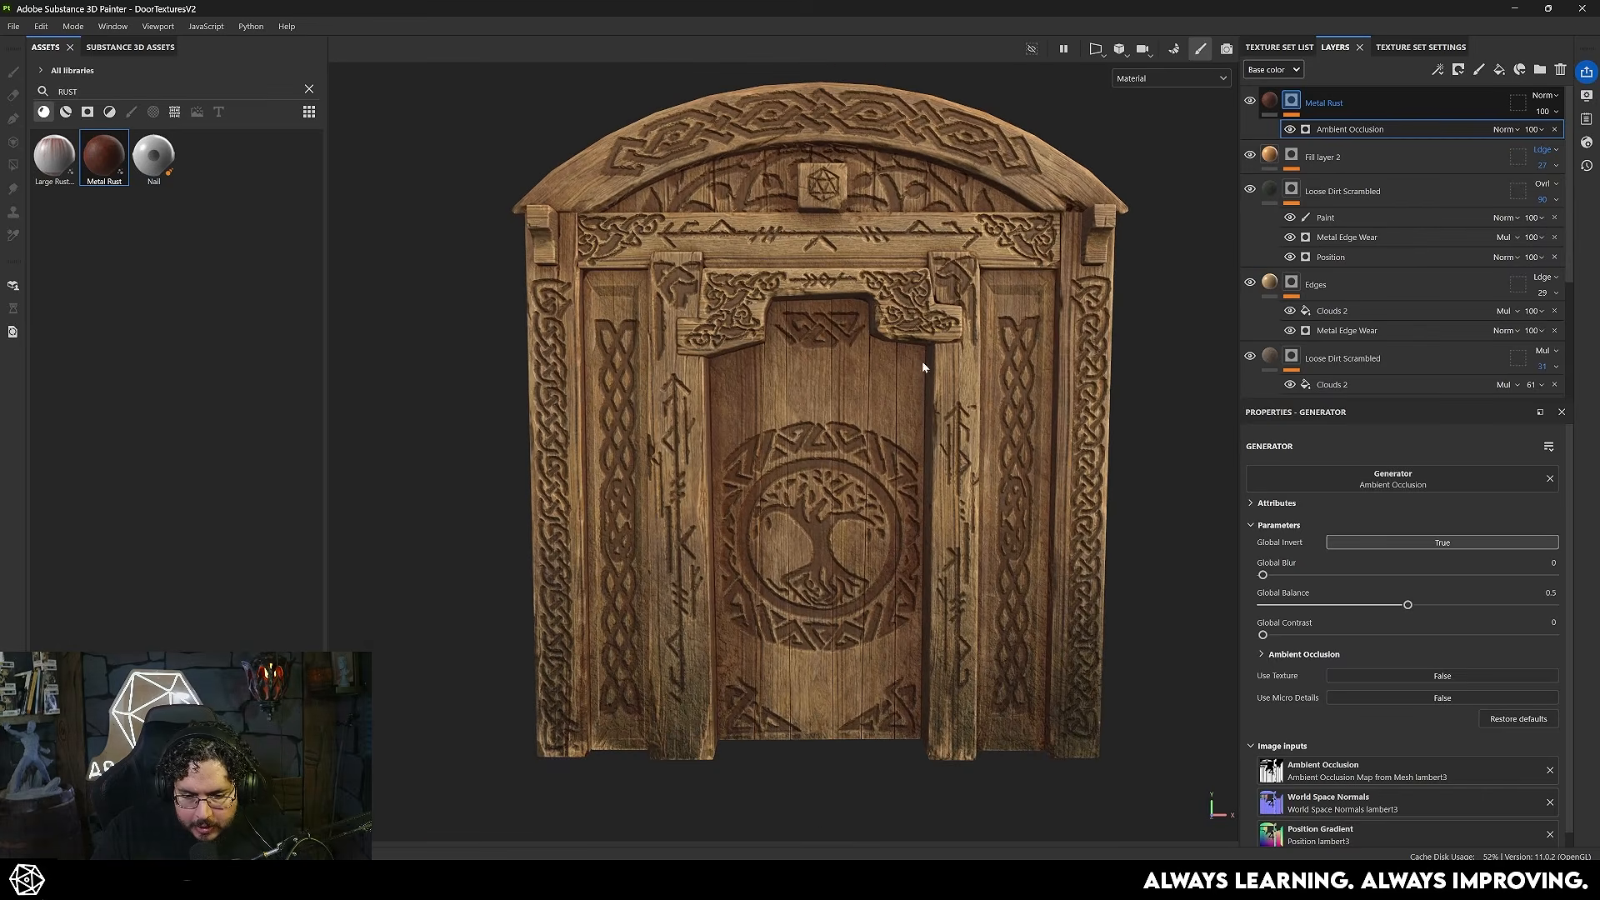
alt+drag(867, 235, 836, 219)
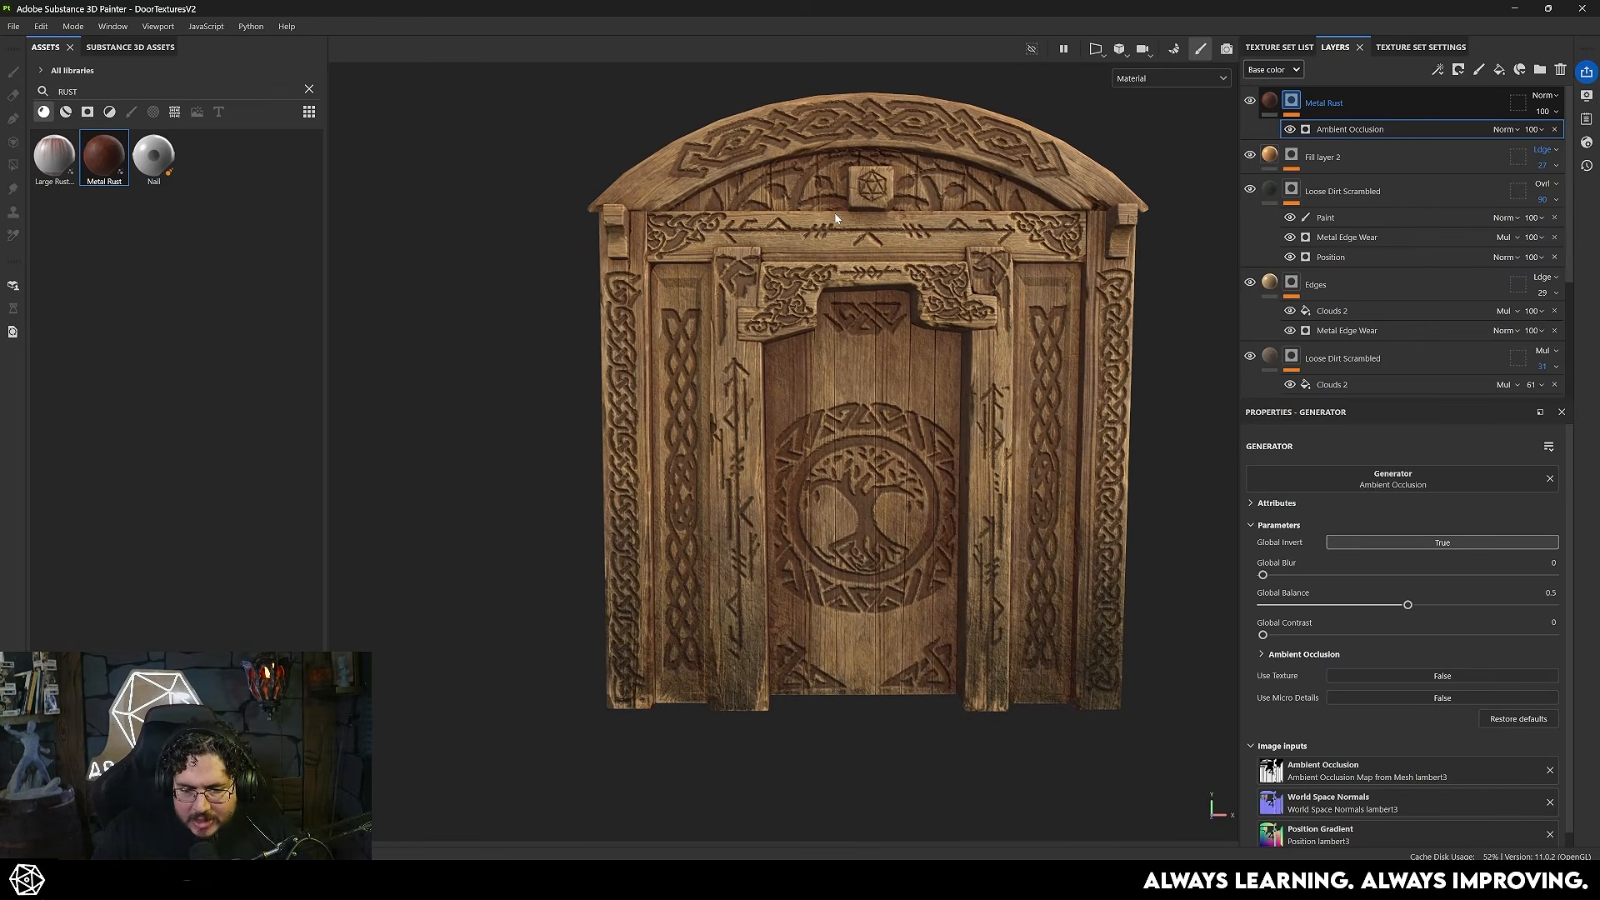
click(1544, 95)
click(1516, 341)
drag(1407, 604, 1366, 606)
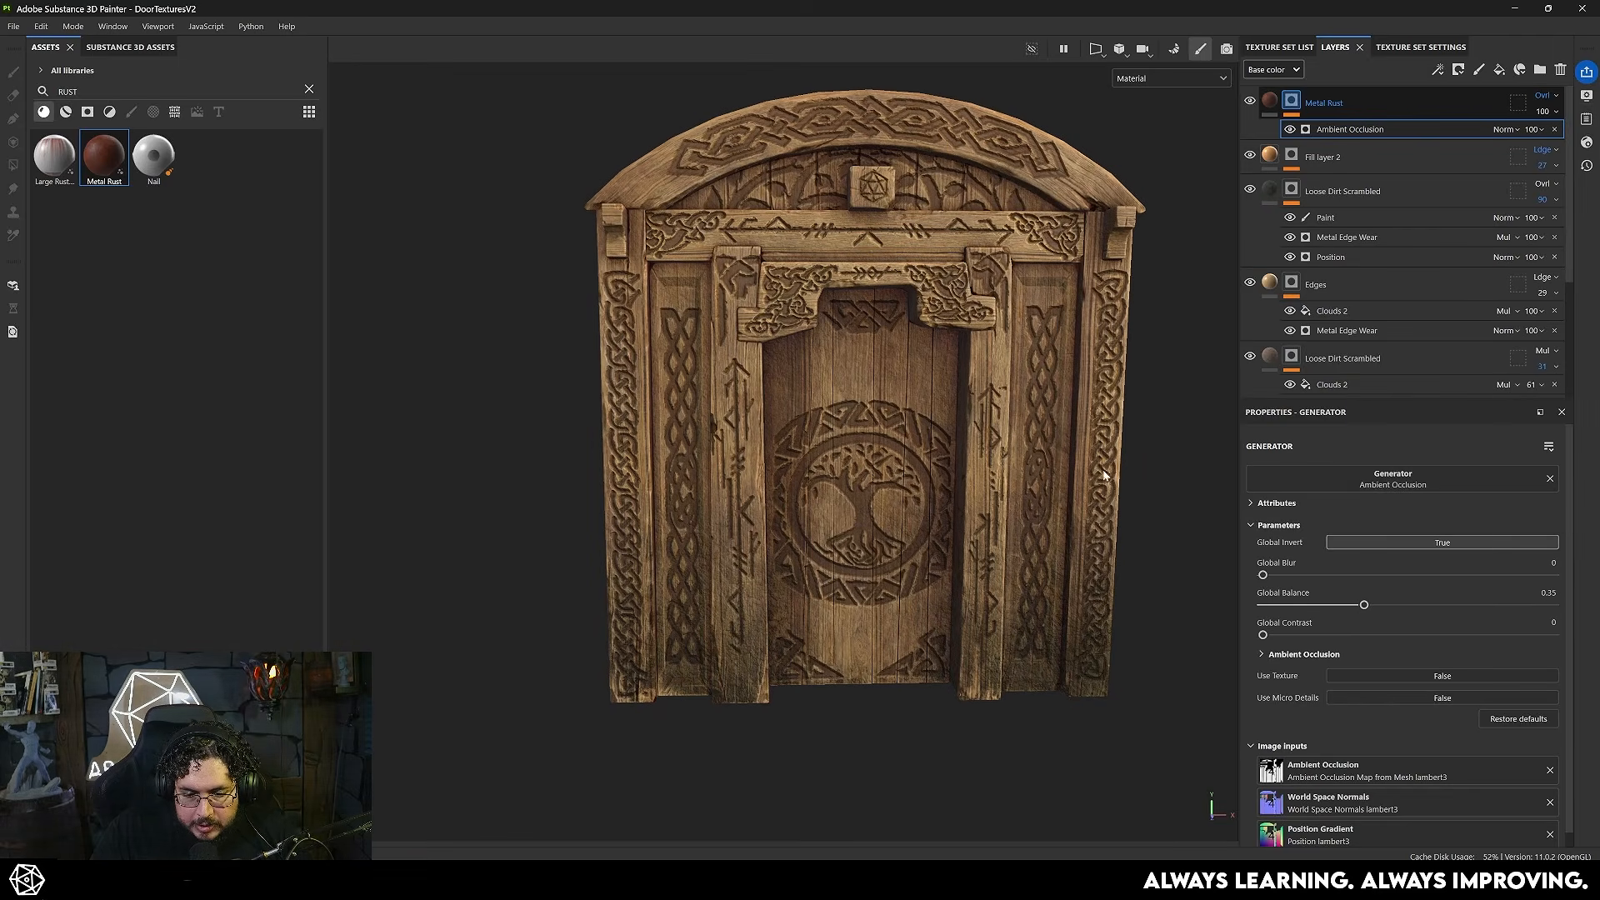
scroll(1013, 385, up, 10)
scroll(1032, 401, down, 5)
alt+middle_drag(500, 325, 779, 403)
- Darken the Metal Rust material's Rust Color to a deeper brown
click(1325, 103)
click(1393, 677)
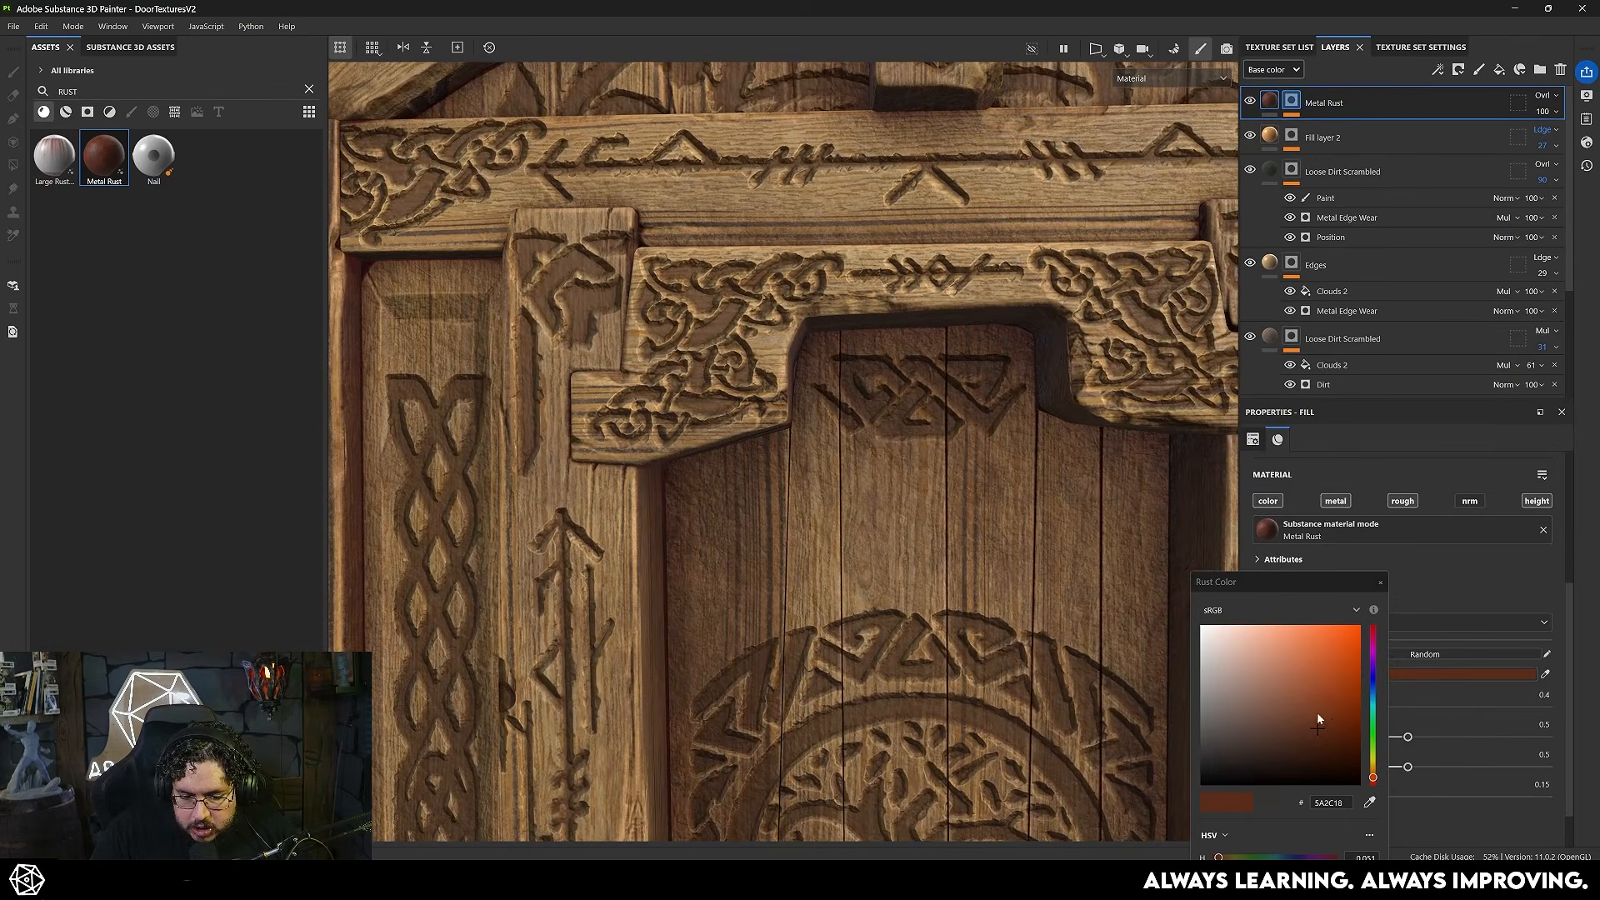
drag(1315, 735, 1302, 752)
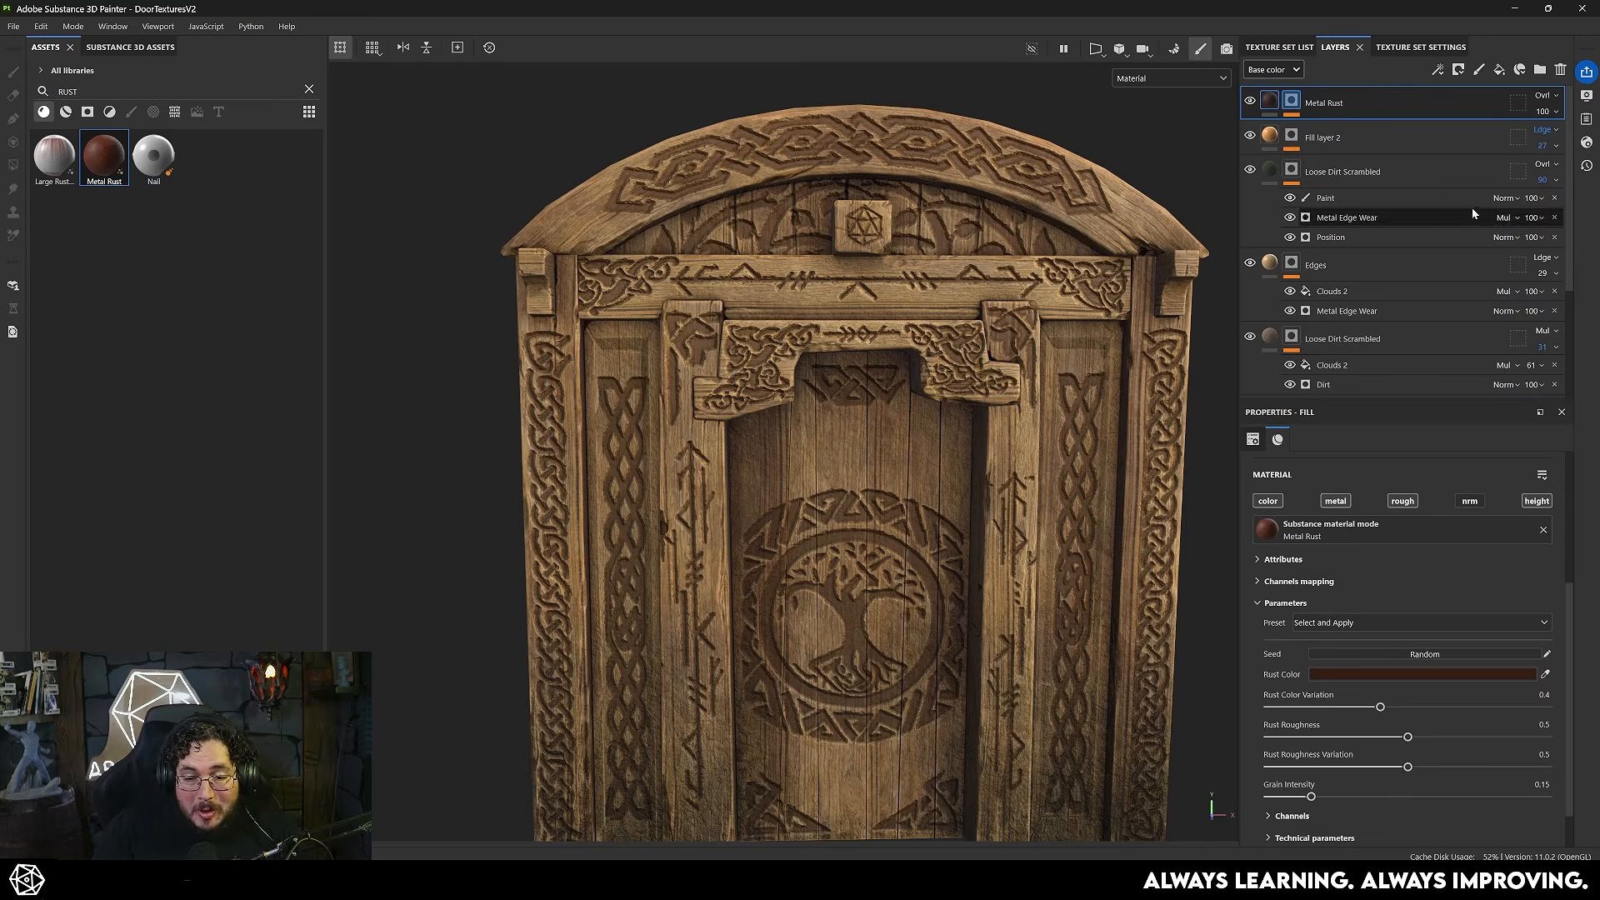
- Add a topmost fill layer affecting only color, with a near-black base color
click(1498, 70)
click(1343, 613)
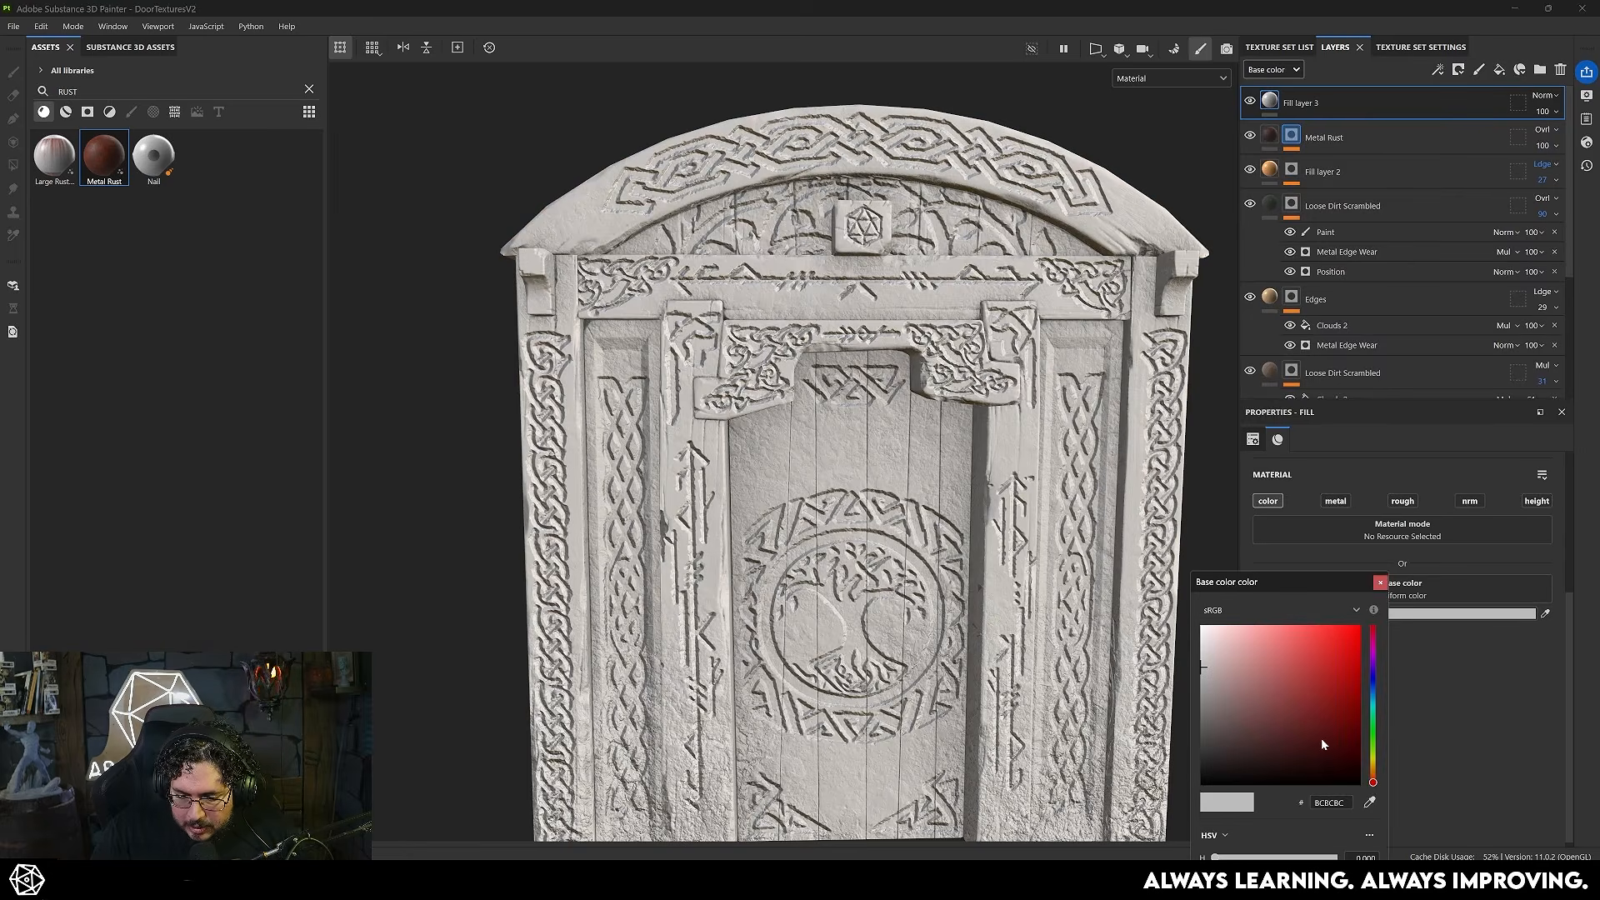
click(1319, 765)
click(1379, 582)
- Add a black mask with a paint effect to the near-black fill layer
right_click(1327, 107)
click(1366, 125)
right_click(1291, 106)
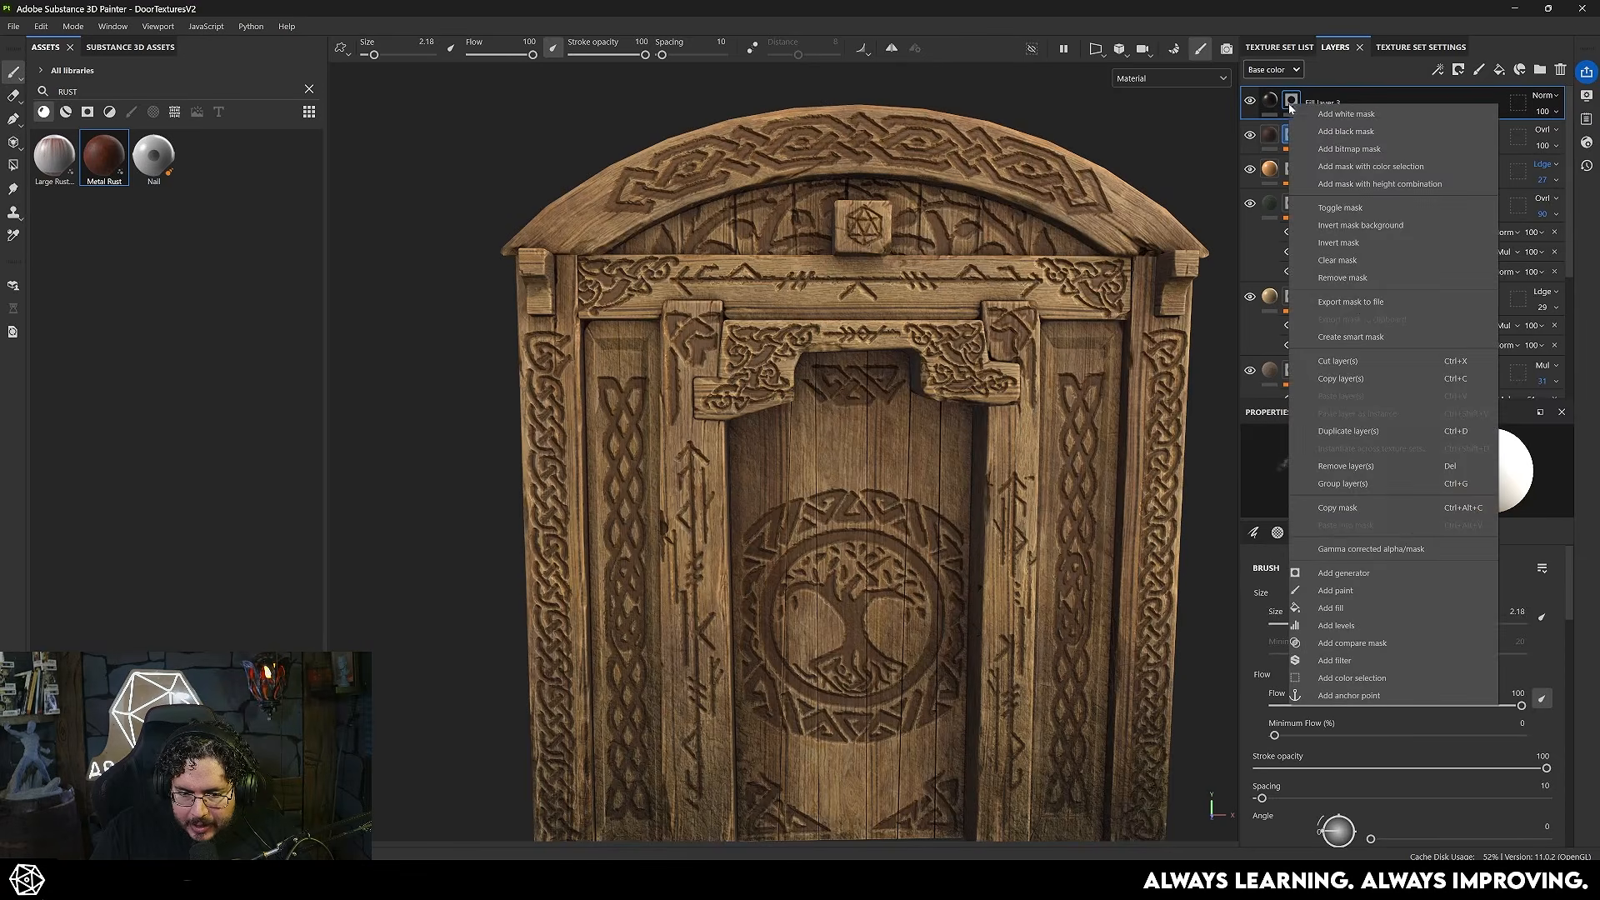
click(1352, 592)
- Paint dark smudges with the size 12.65 dirt brush under the roof brackets, center block and carved lintel ends
ctrl+right_drag(578, 322, 595, 330)
scroll(583, 311, up, 2)
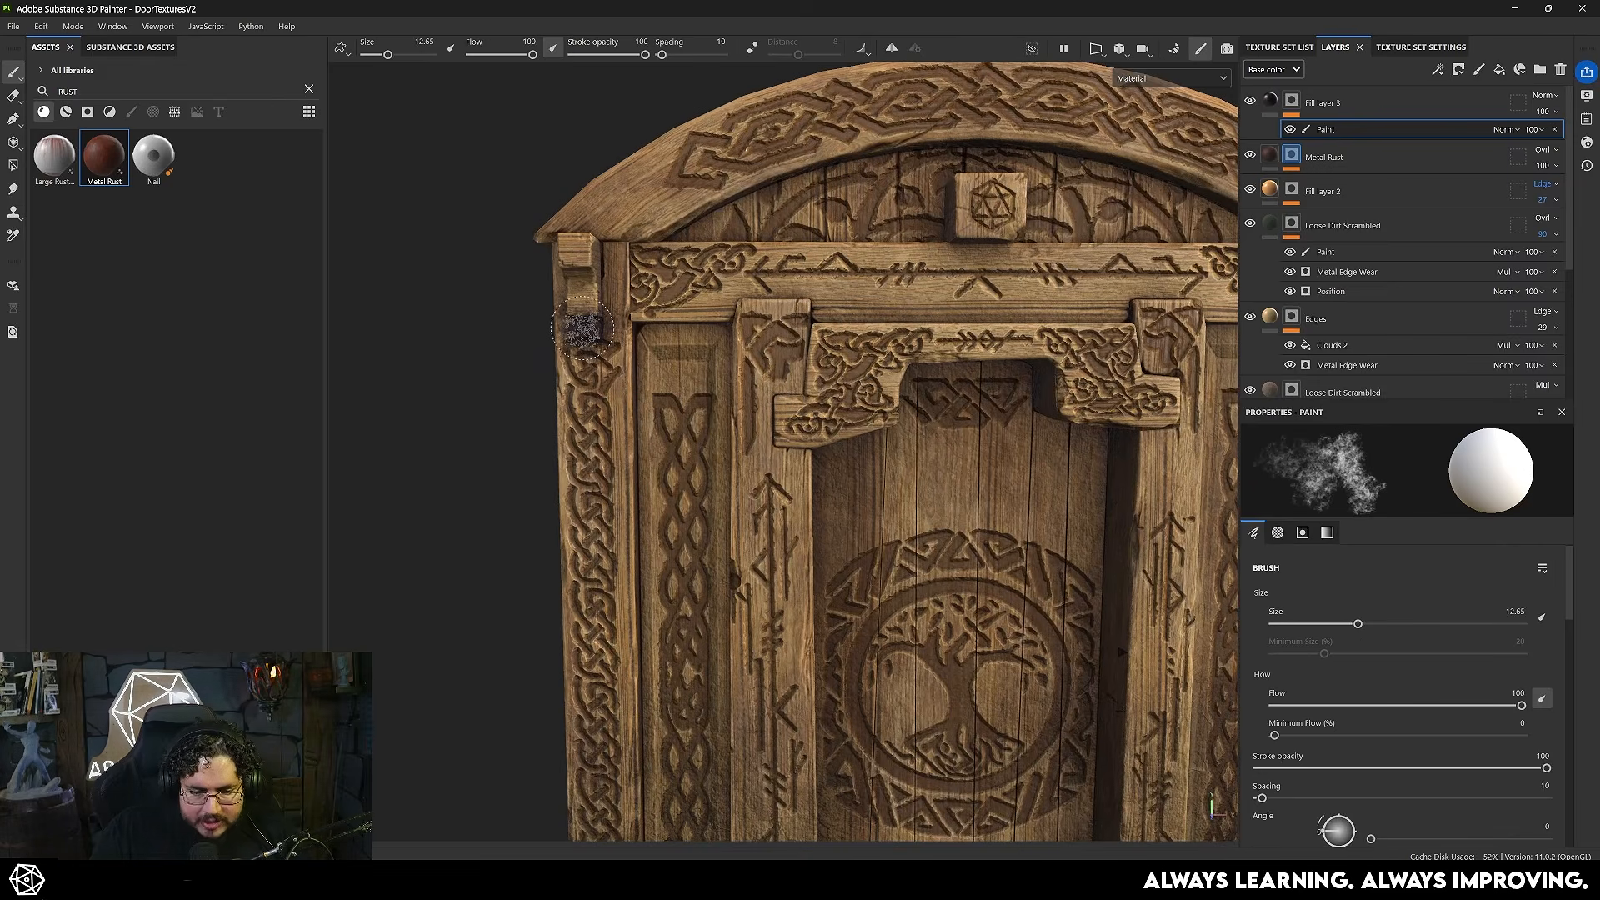
drag(583, 328, 598, 321)
alt+middle_drag(598, 321, 436, 230)
drag(640, 368, 649, 446)
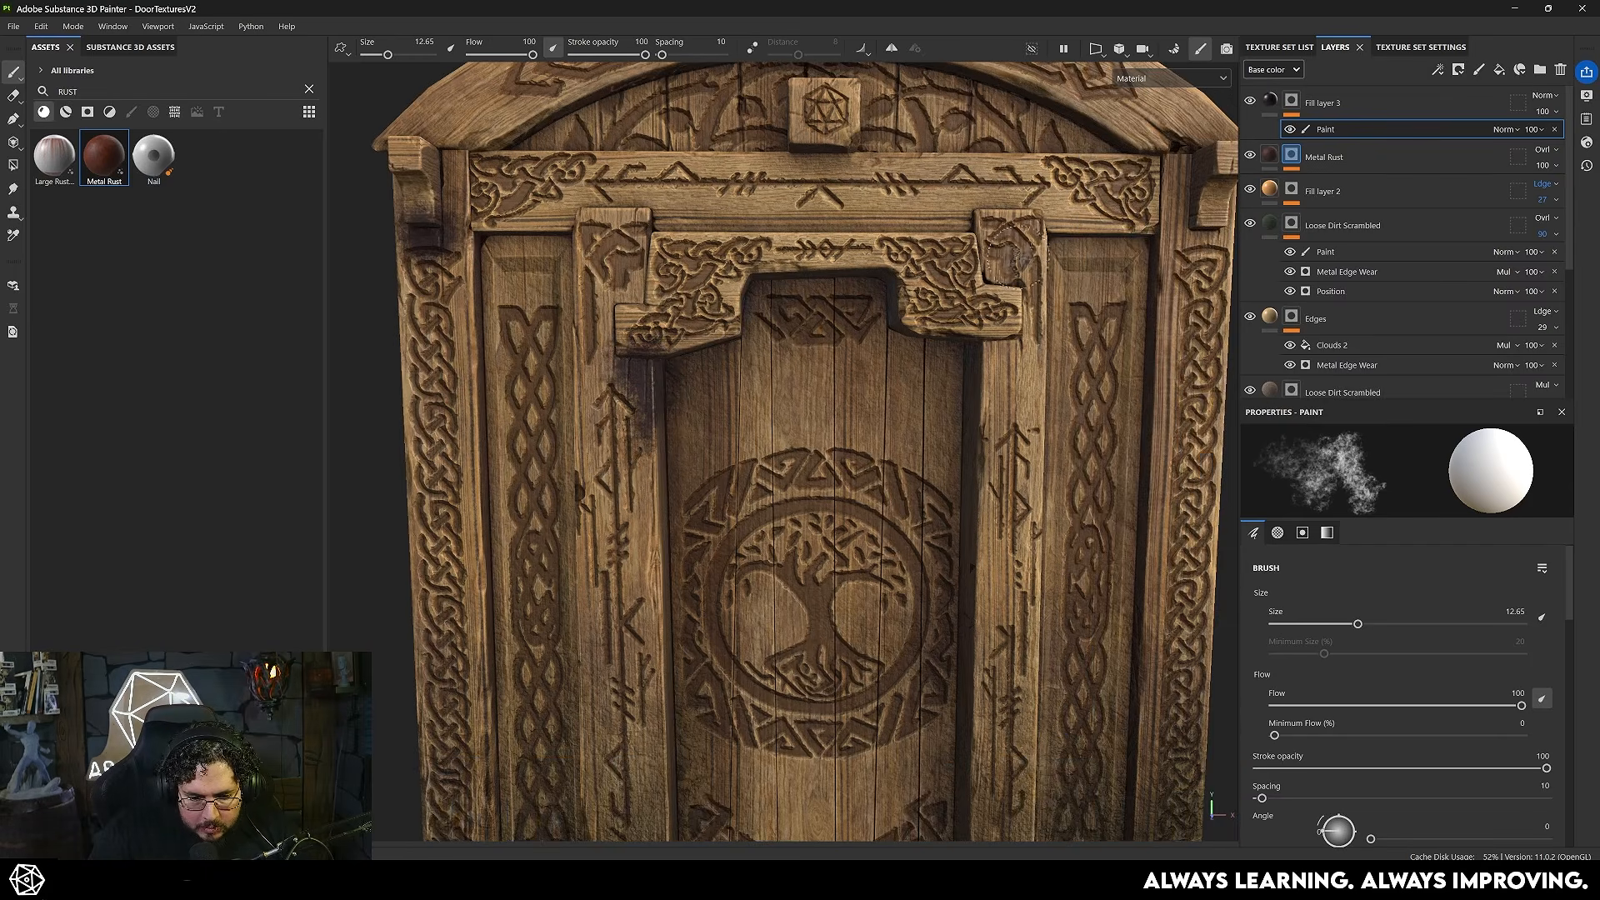
scroll(1012, 263, down, 2)
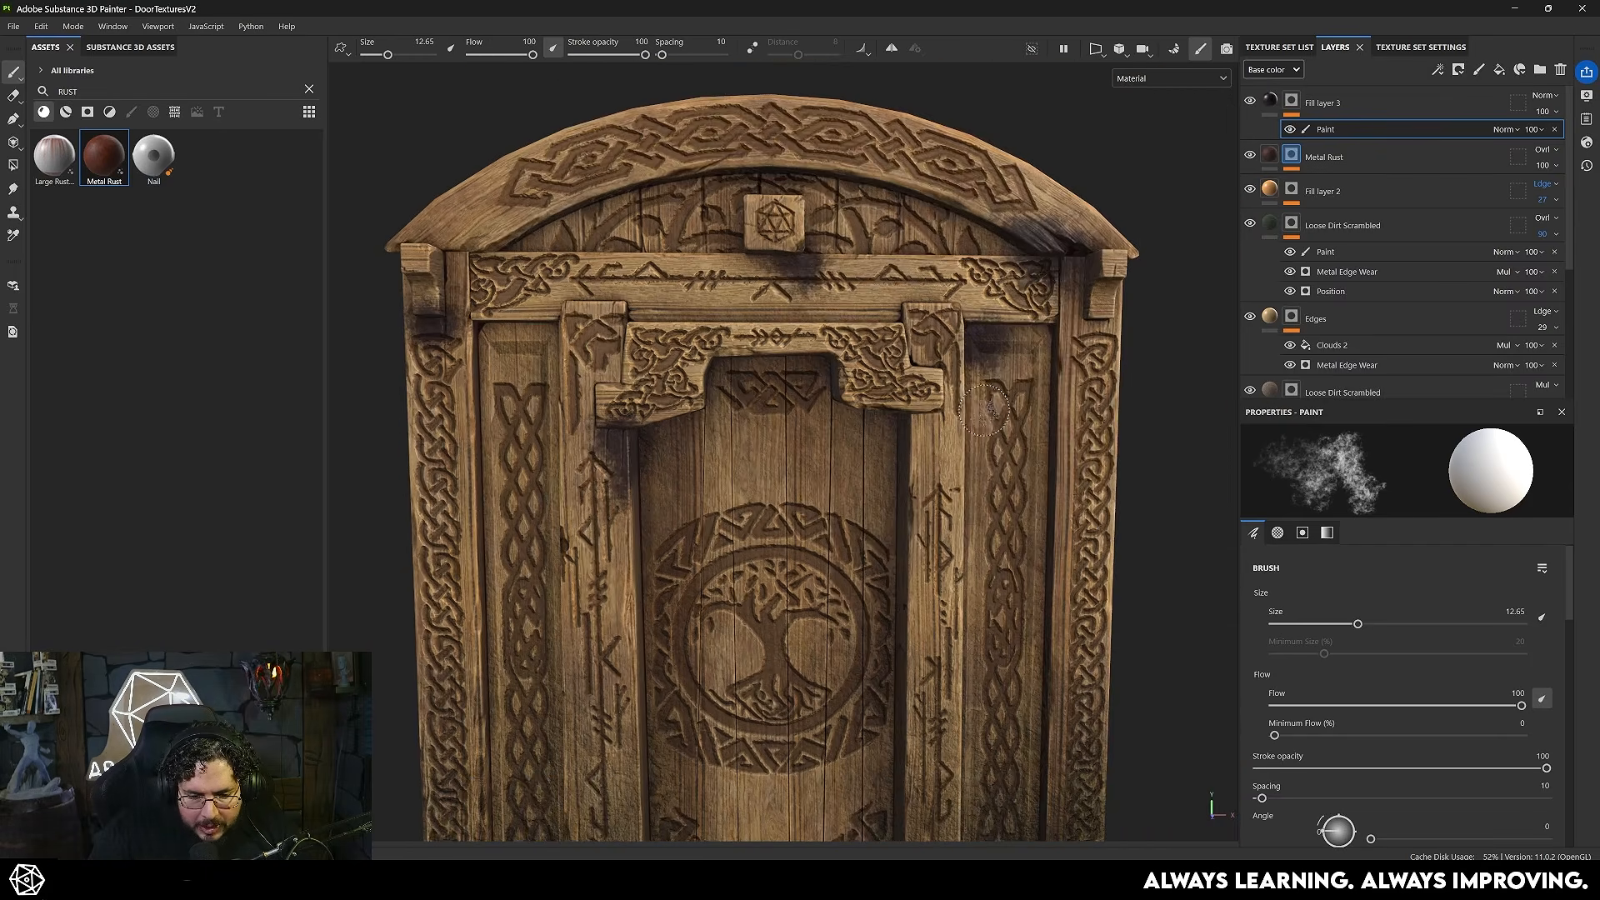
- Display the near-black layer's mask and add a Blur Directional filter above its paint
alt+click(1298, 104)
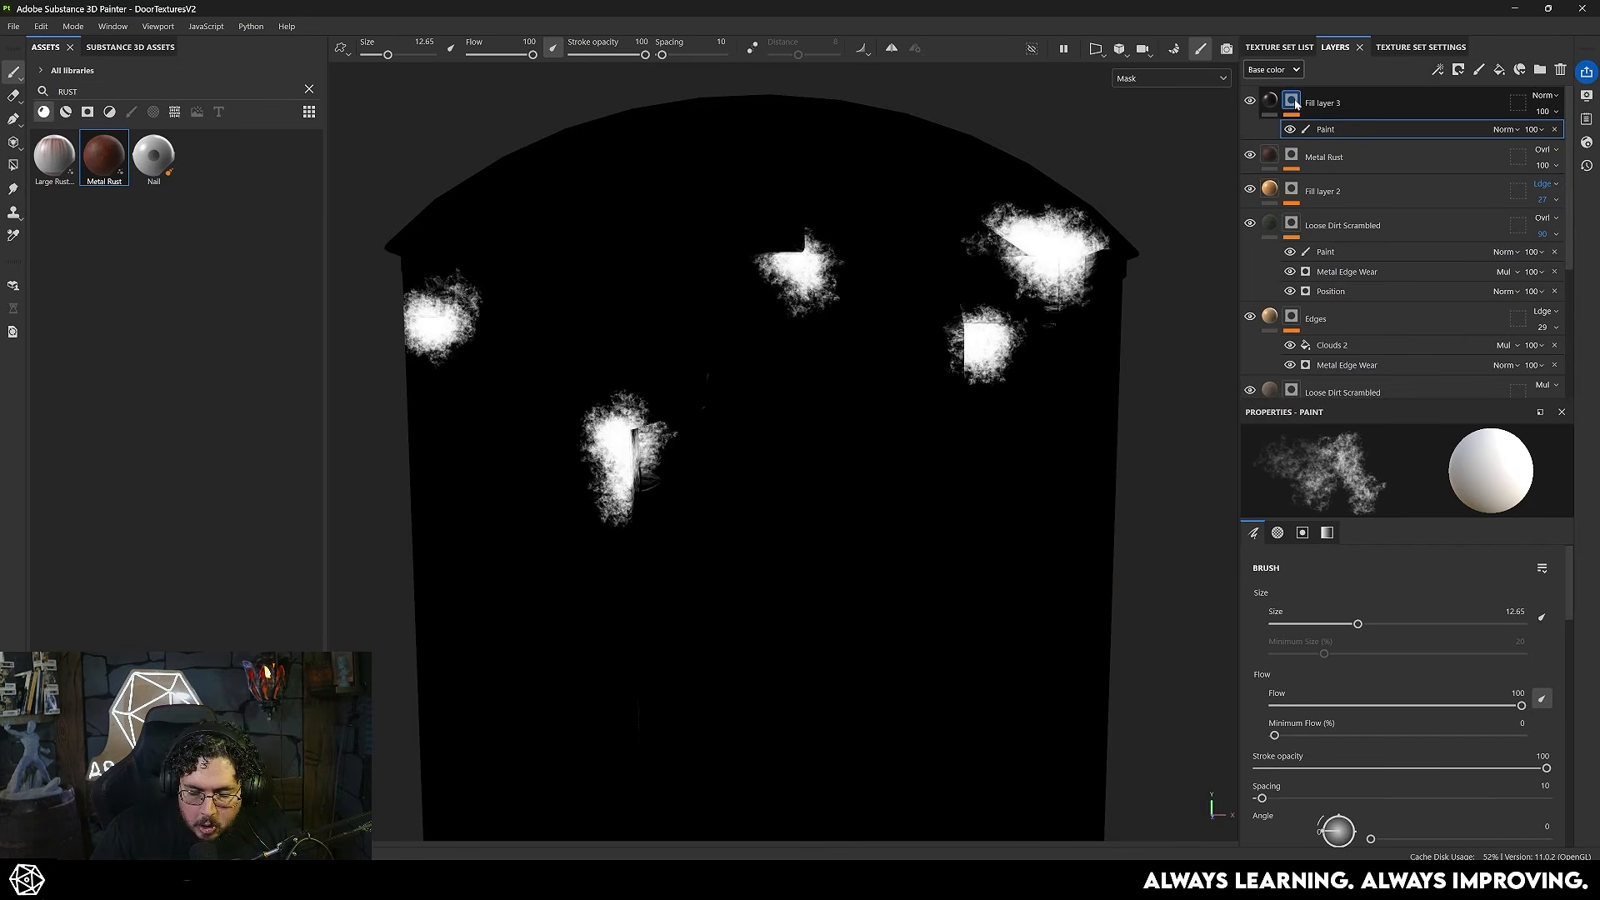
right_click(1297, 103)
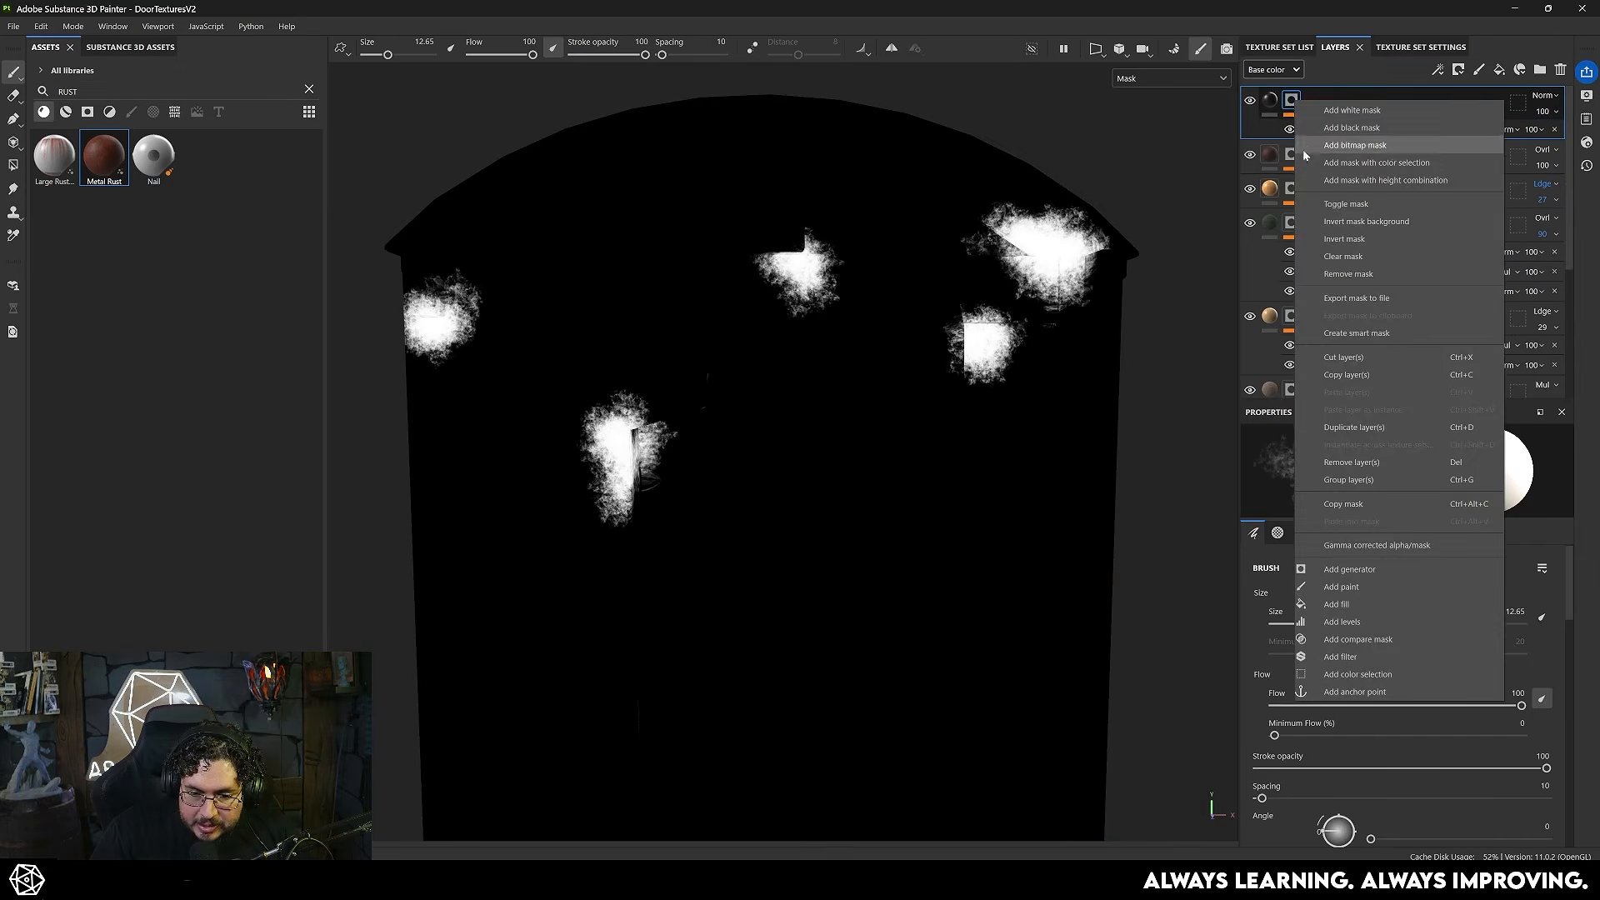
click(1340, 657)
click(1369, 473)
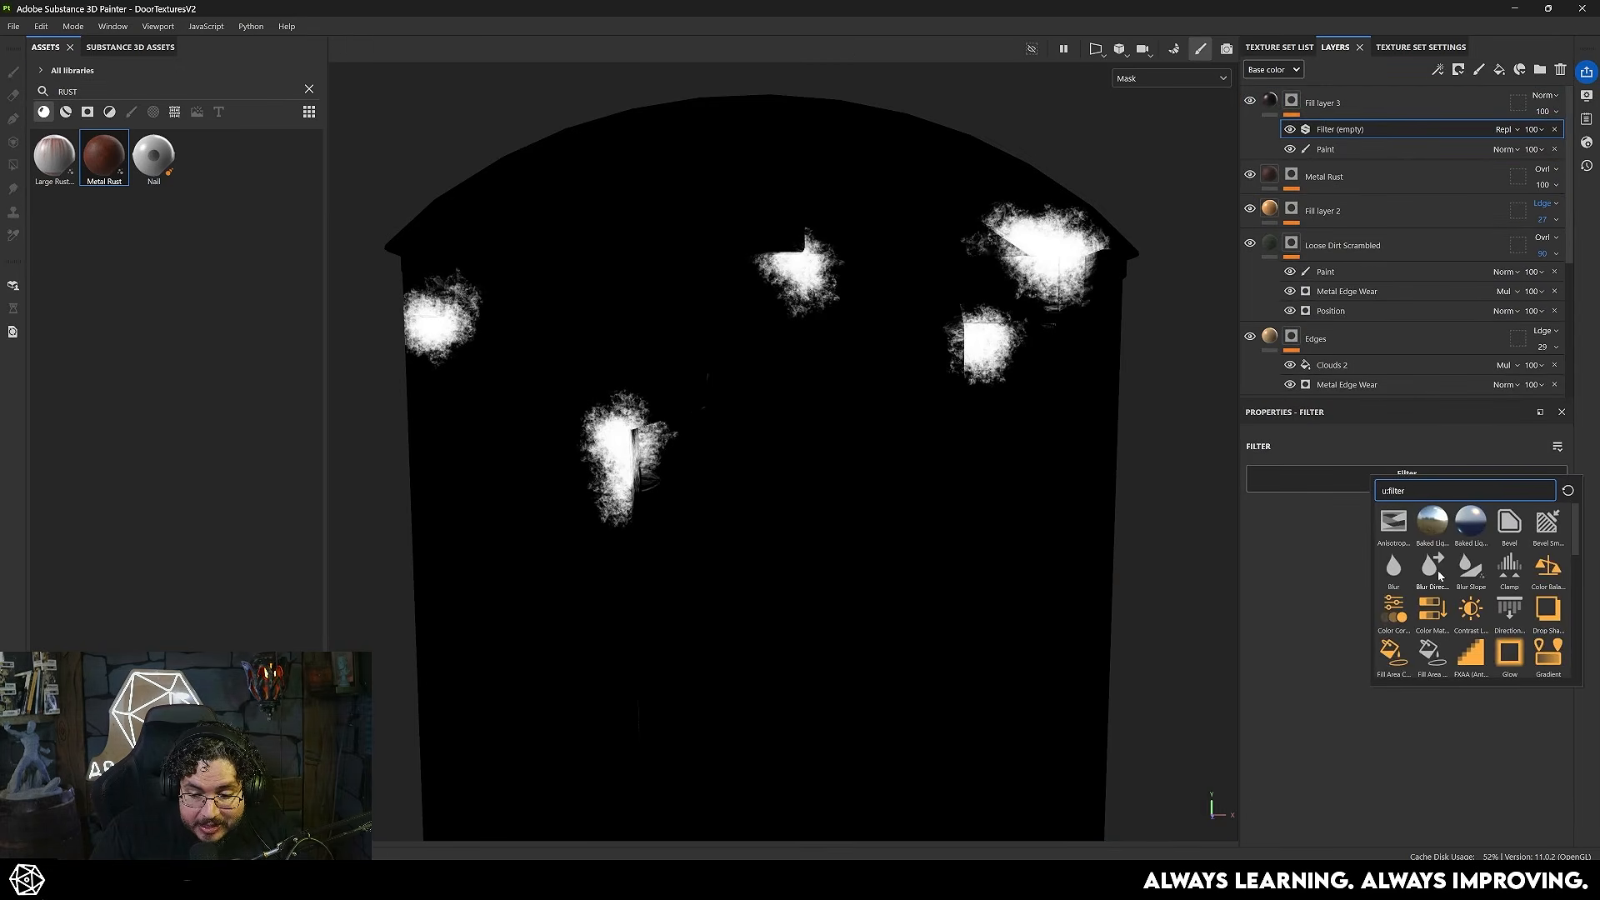
click(1431, 569)
scroll(959, 346, up, 5)
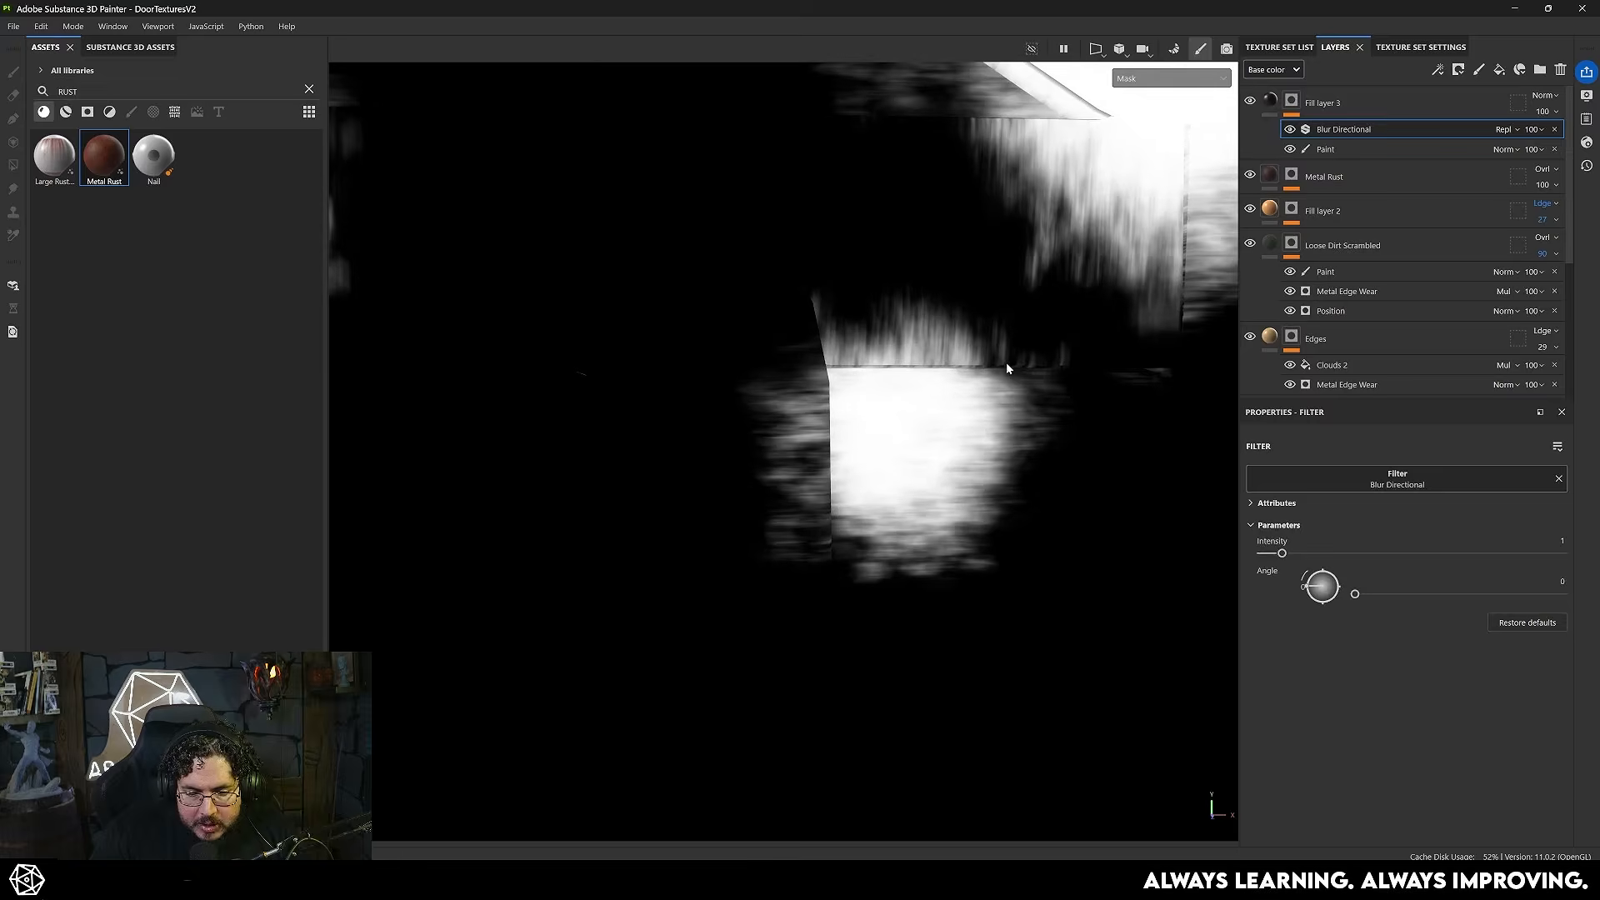
scroll(1047, 348, down, 5)
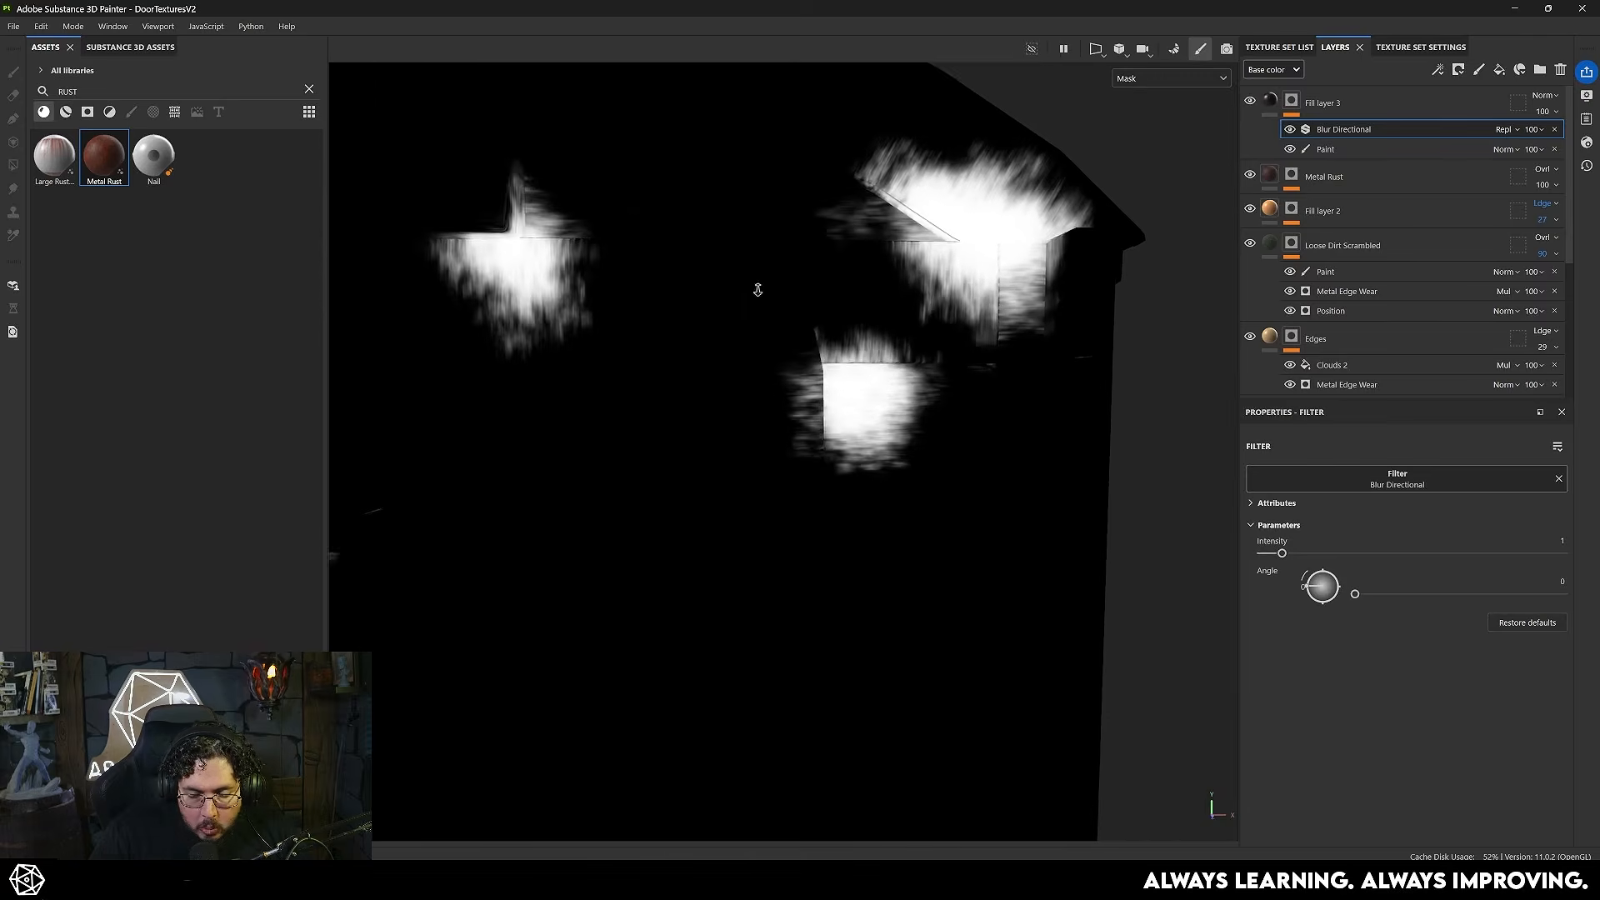
scroll(901, 293, down, 2)
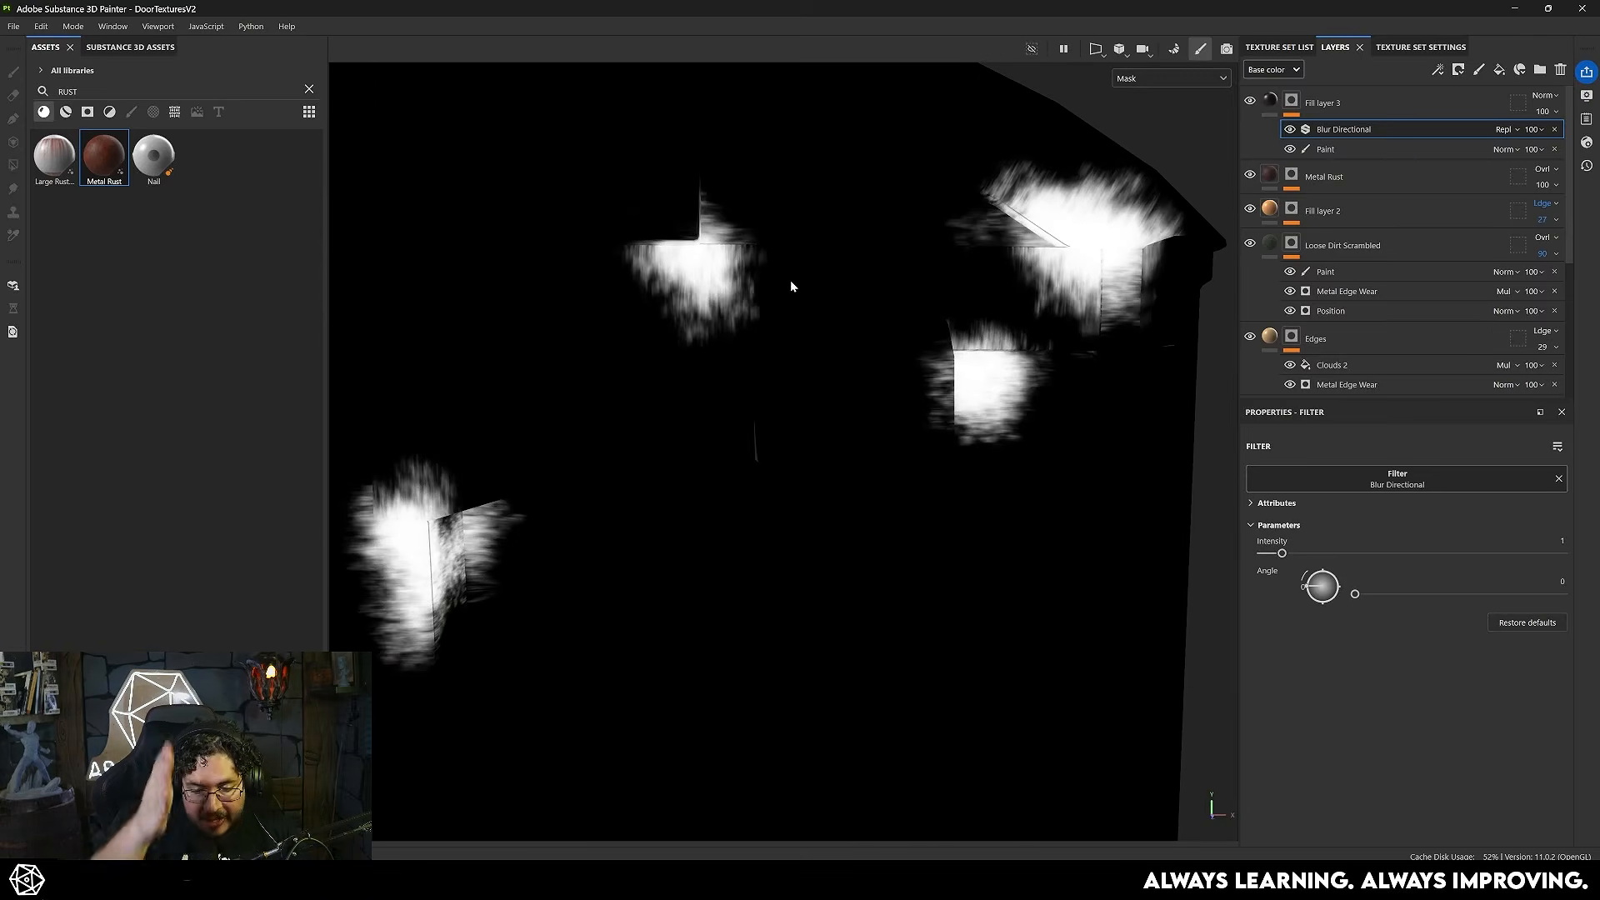
- Set the Blur Directional filter's Angle to 269 and Intensity to 6.63 to streak the smudges vertically
drag(1311, 597, 1323, 618)
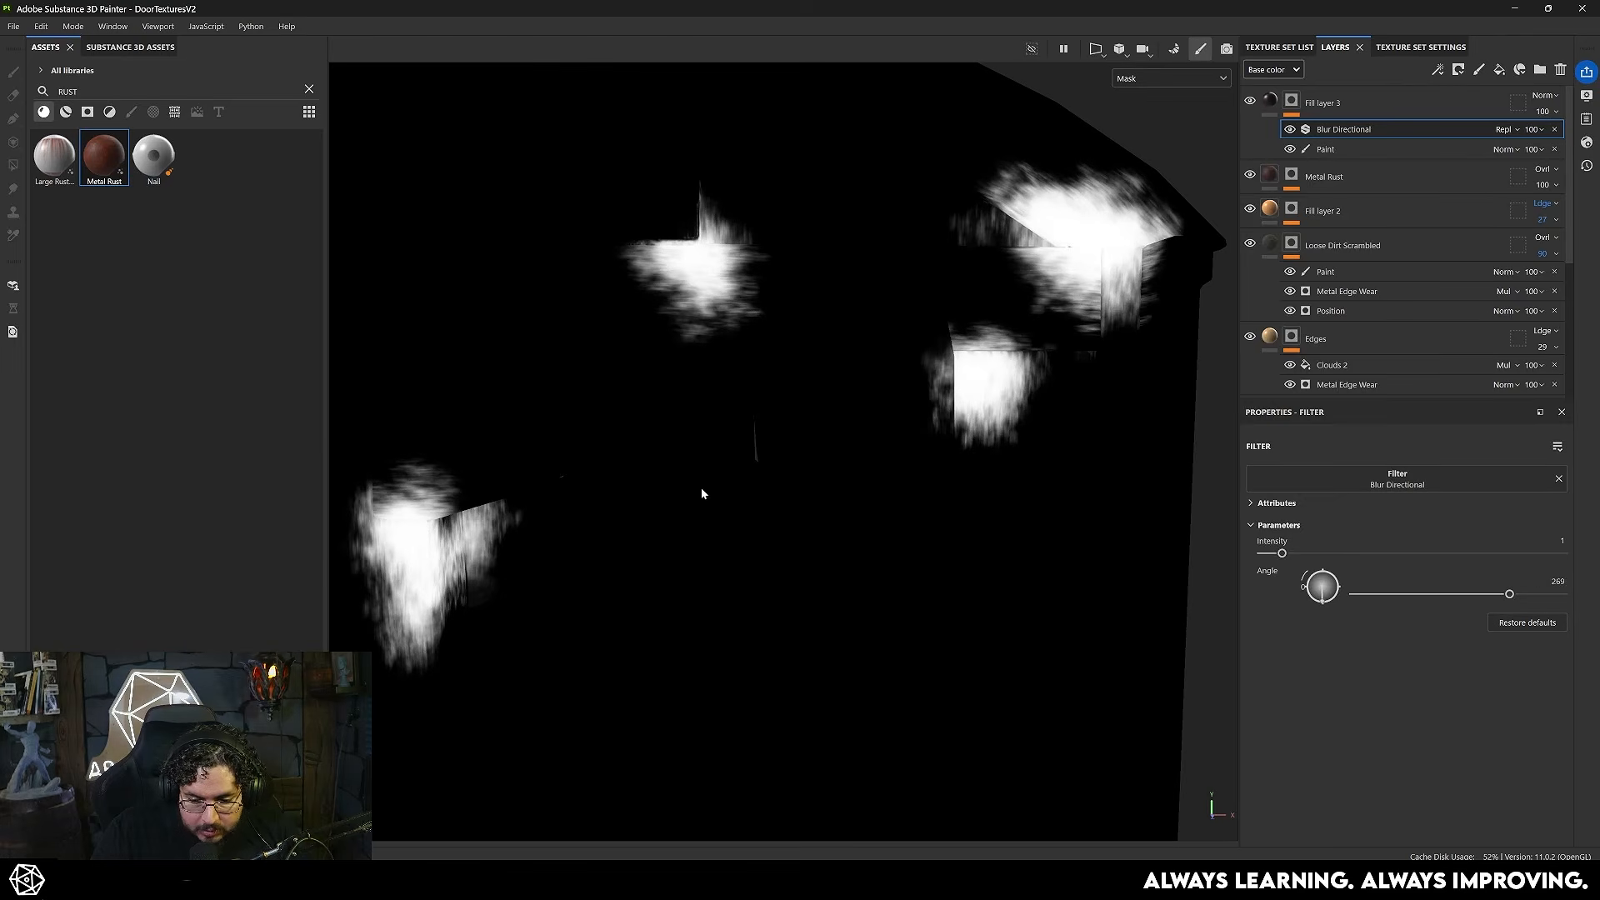
alt+middle_drag(690, 490, 827, 459)
drag(1290, 554, 1387, 553)
scroll(910, 436, down, 3)
mouse_move(910, 436)
alt+mouse_down()
mouse_move(765, 359)
mouse_move(818, 315)
mouse_move(988, 289)
mouse_move(789, 286)
mouse_move(715, 411)
mouse_move(939, 429)
mouse_move(878, 418)
mouse_move(992, 247)
alt+mouse_up()
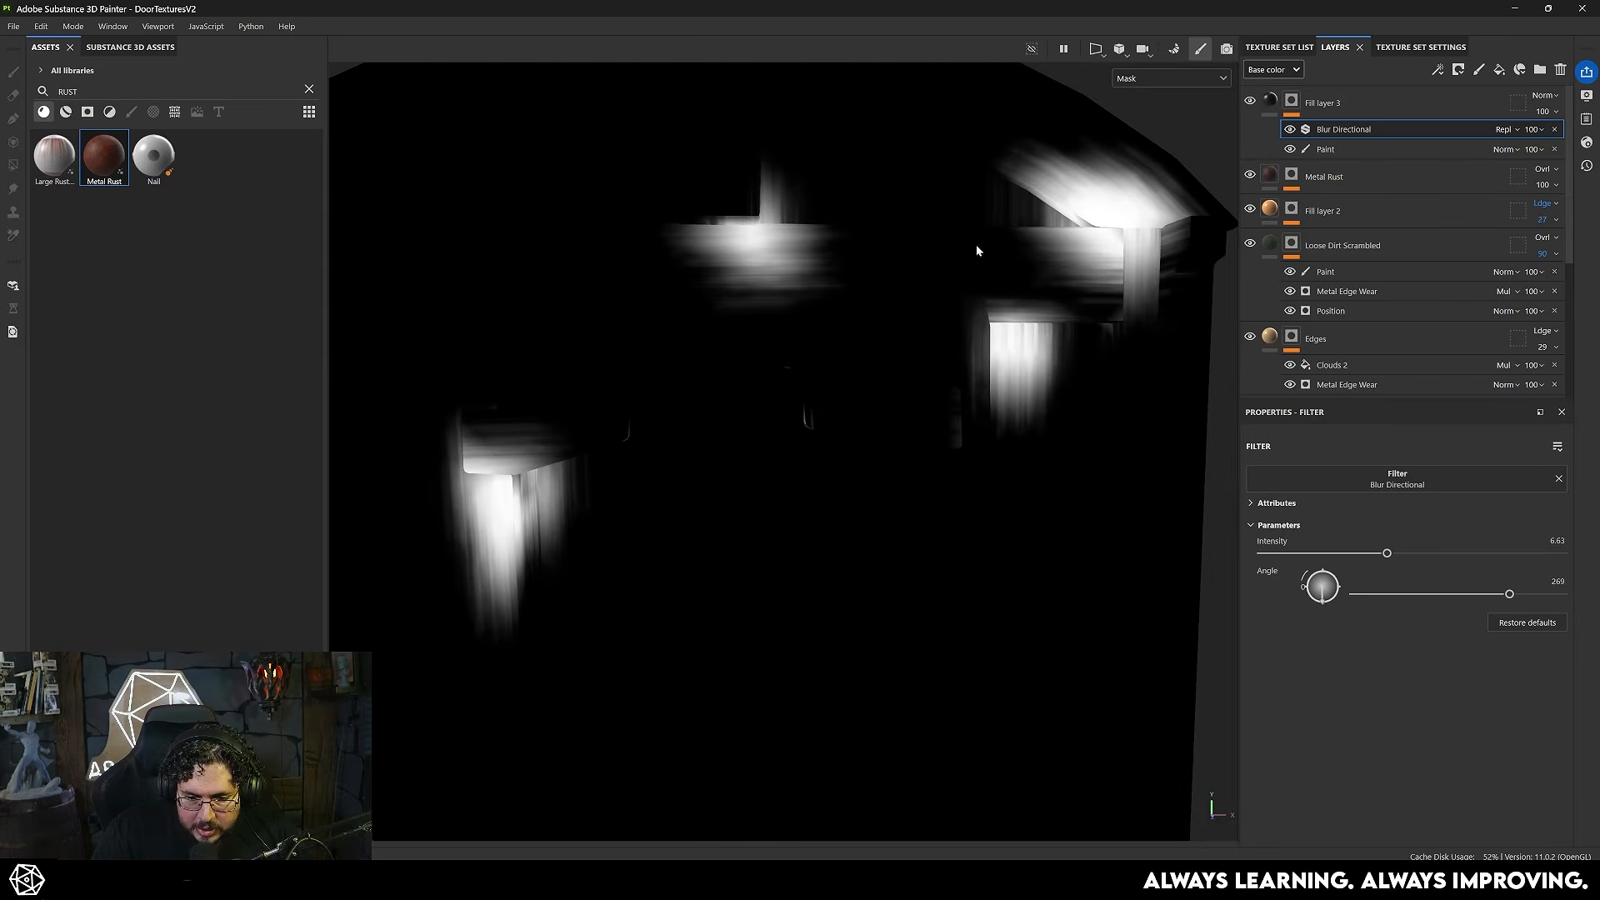
mouse_move(902, 276)
alt+mouse_down()
mouse_move(1030, 294)
mouse_move(933, 279)
alt+mouse_up()
alt+right_drag(938, 279, 1177, 544)
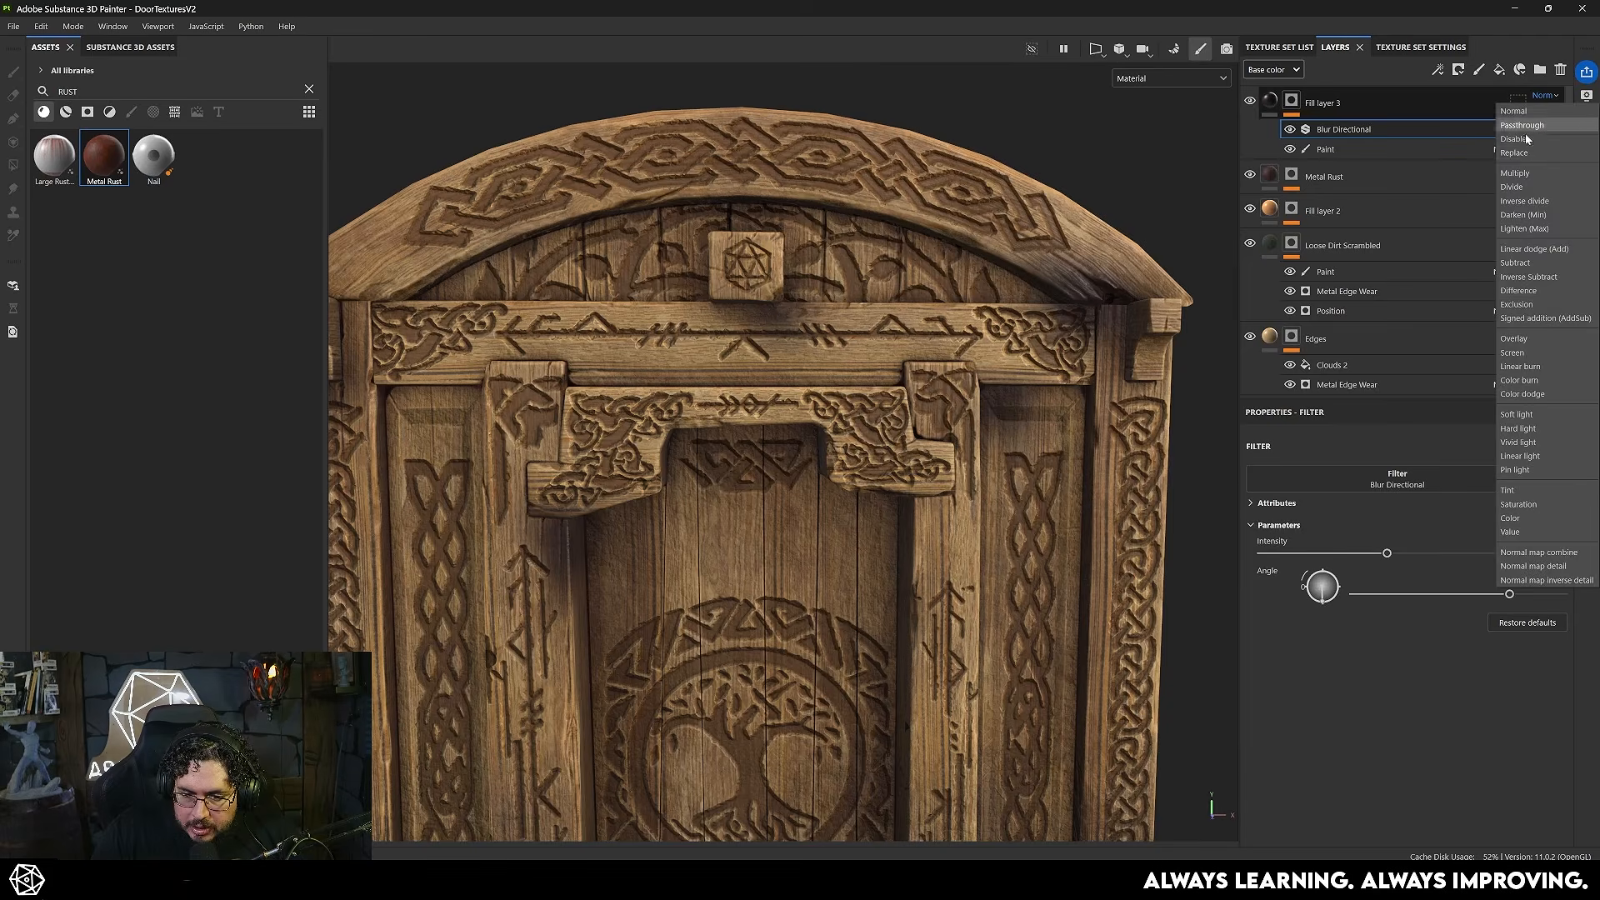
- Return to the material view, set the smudge fill layer's blending to Multiply and reduce its opacity
click(1541, 142)
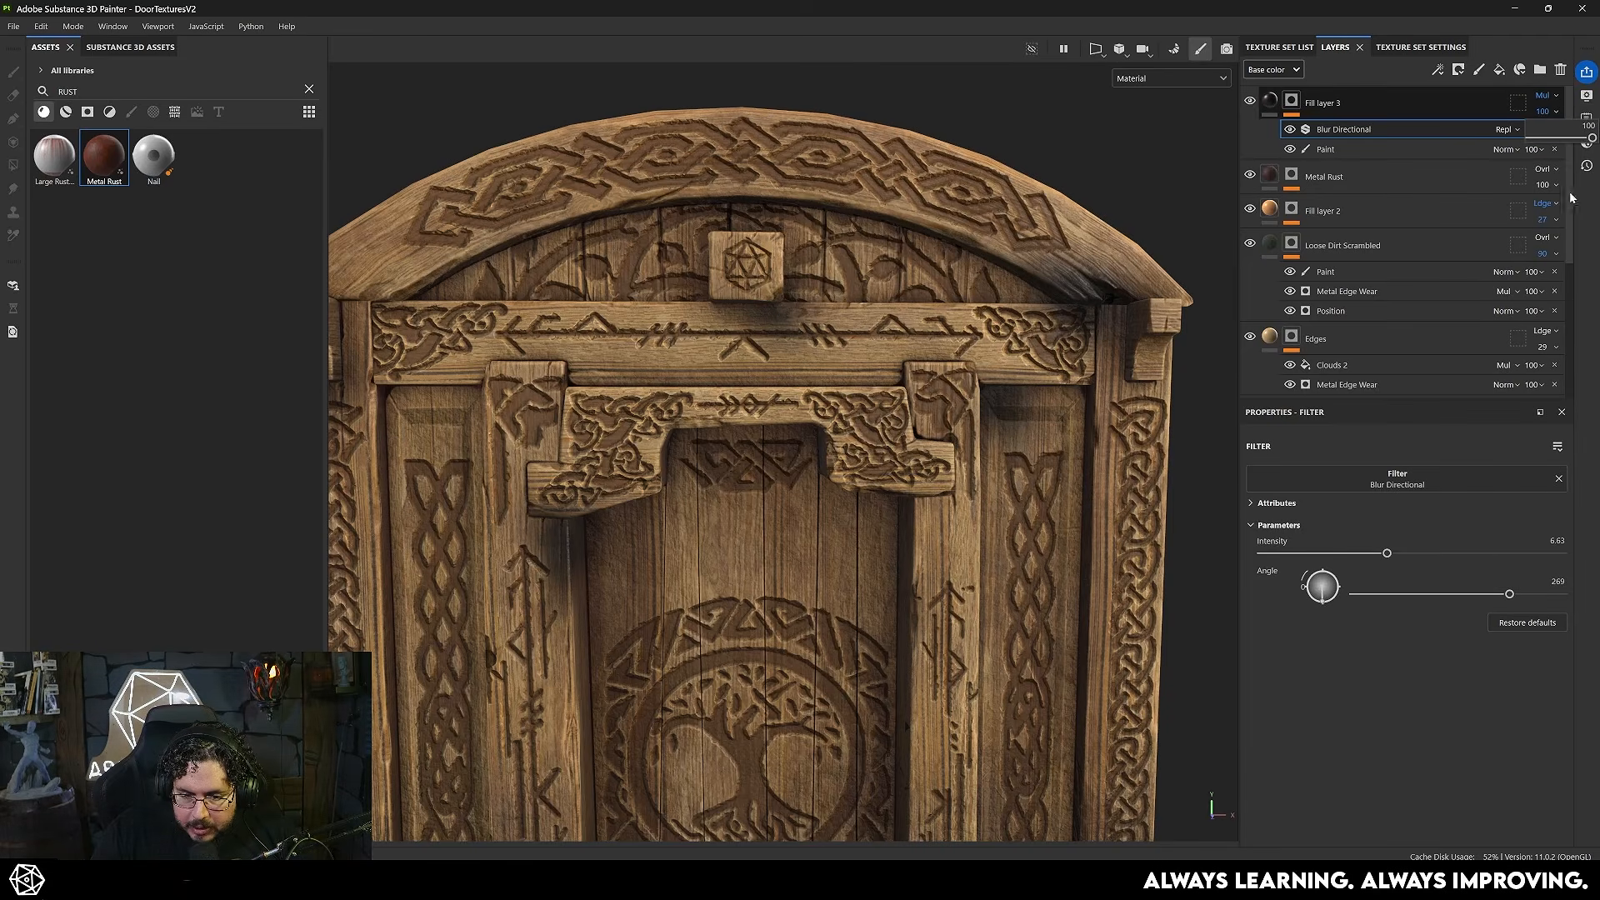
mouse_move(1585, 139)
mouse_down()
mouse_move(1568, 138)
mouse_move(1584, 138)
mouse_up()
scroll(767, 399, down, 5)
alt+middle_drag(768, 399, 860, 296)
alt+drag(860, 296, 871, 385)
scroll(871, 385, up, 2)
alt+middle_drag(884, 425, 896, 363)
scroll(896, 362, down, 1)
alt+drag(828, 361, 863, 359)
scroll(1305, 329, down, 4)
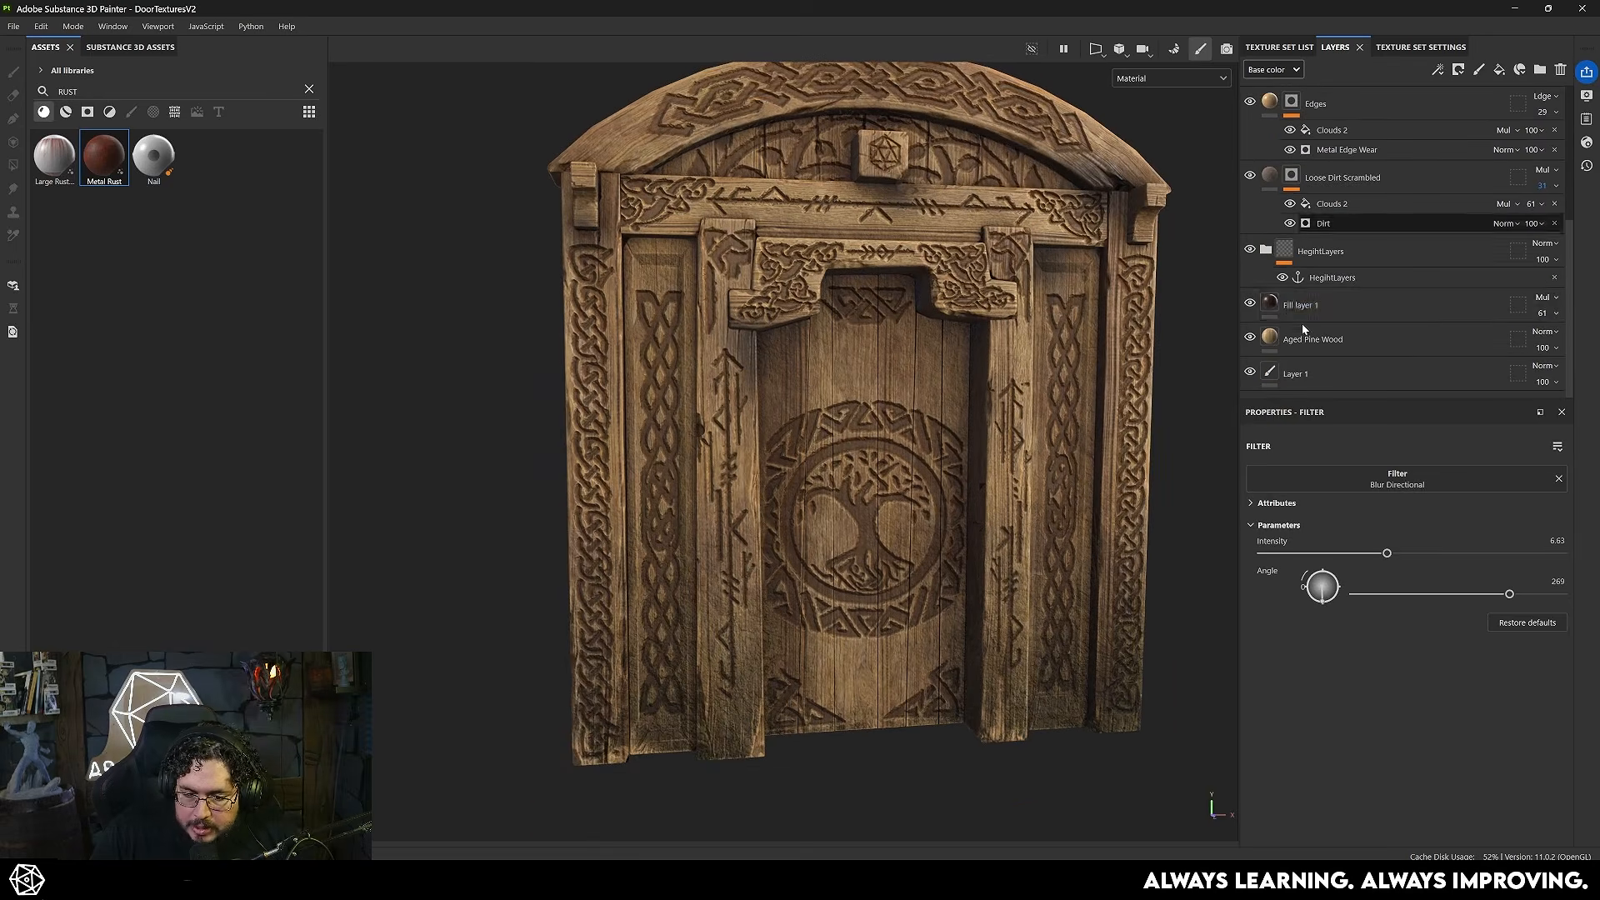
- Enable roughness on the Carbings layer inside the height layers folder and set it to 0.2619
double_click(1292, 305)
click(1266, 250)
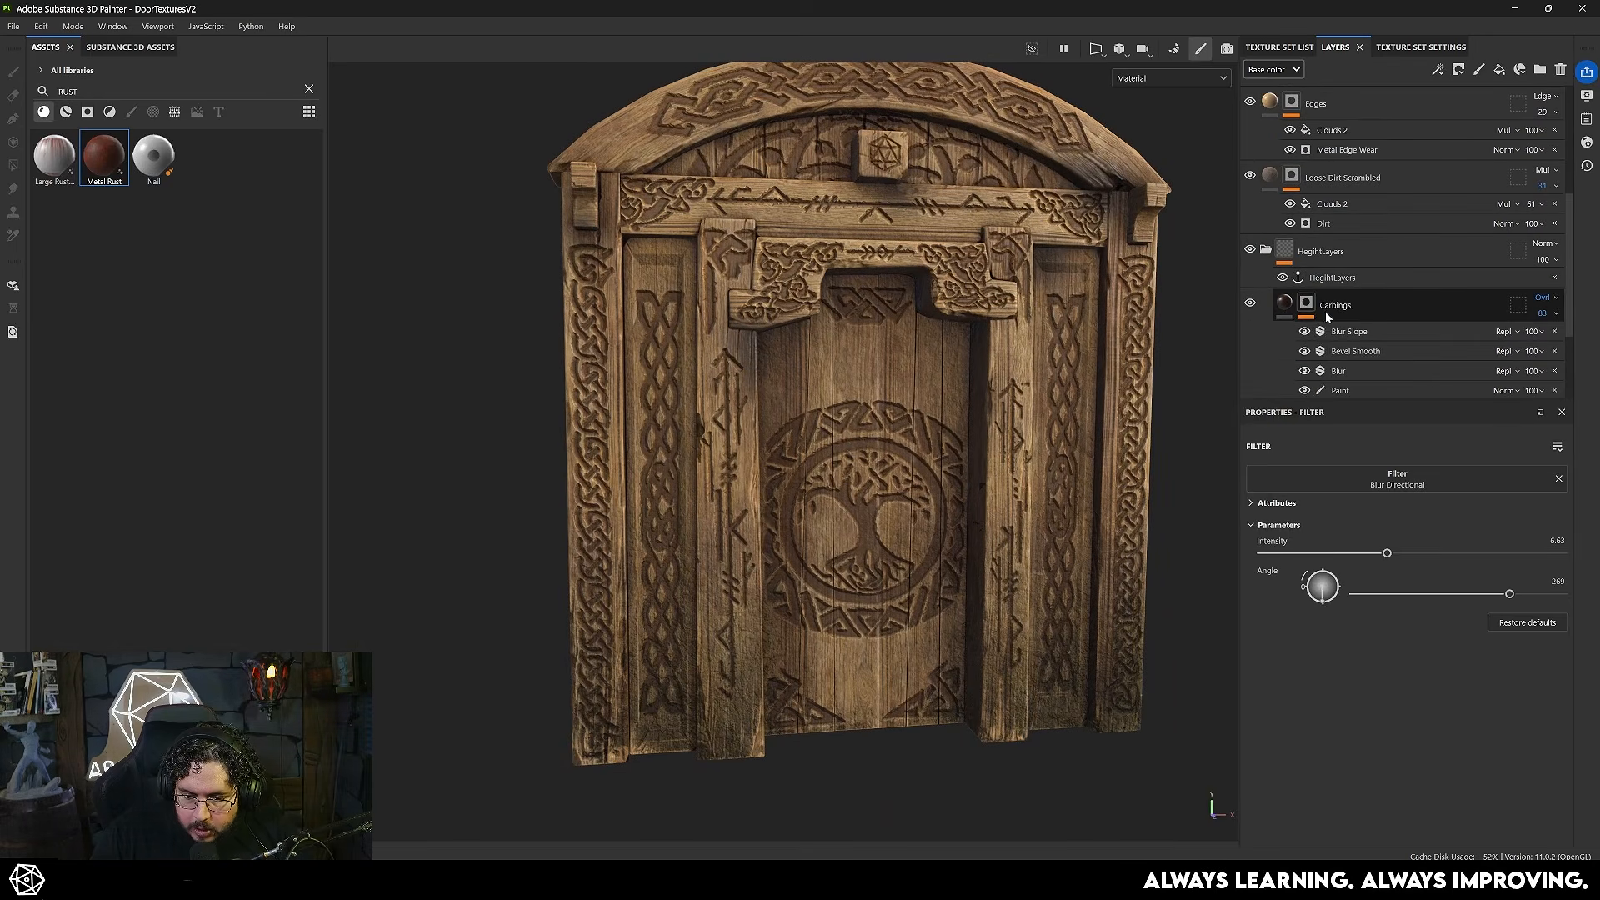
click(1284, 306)
click(1403, 588)
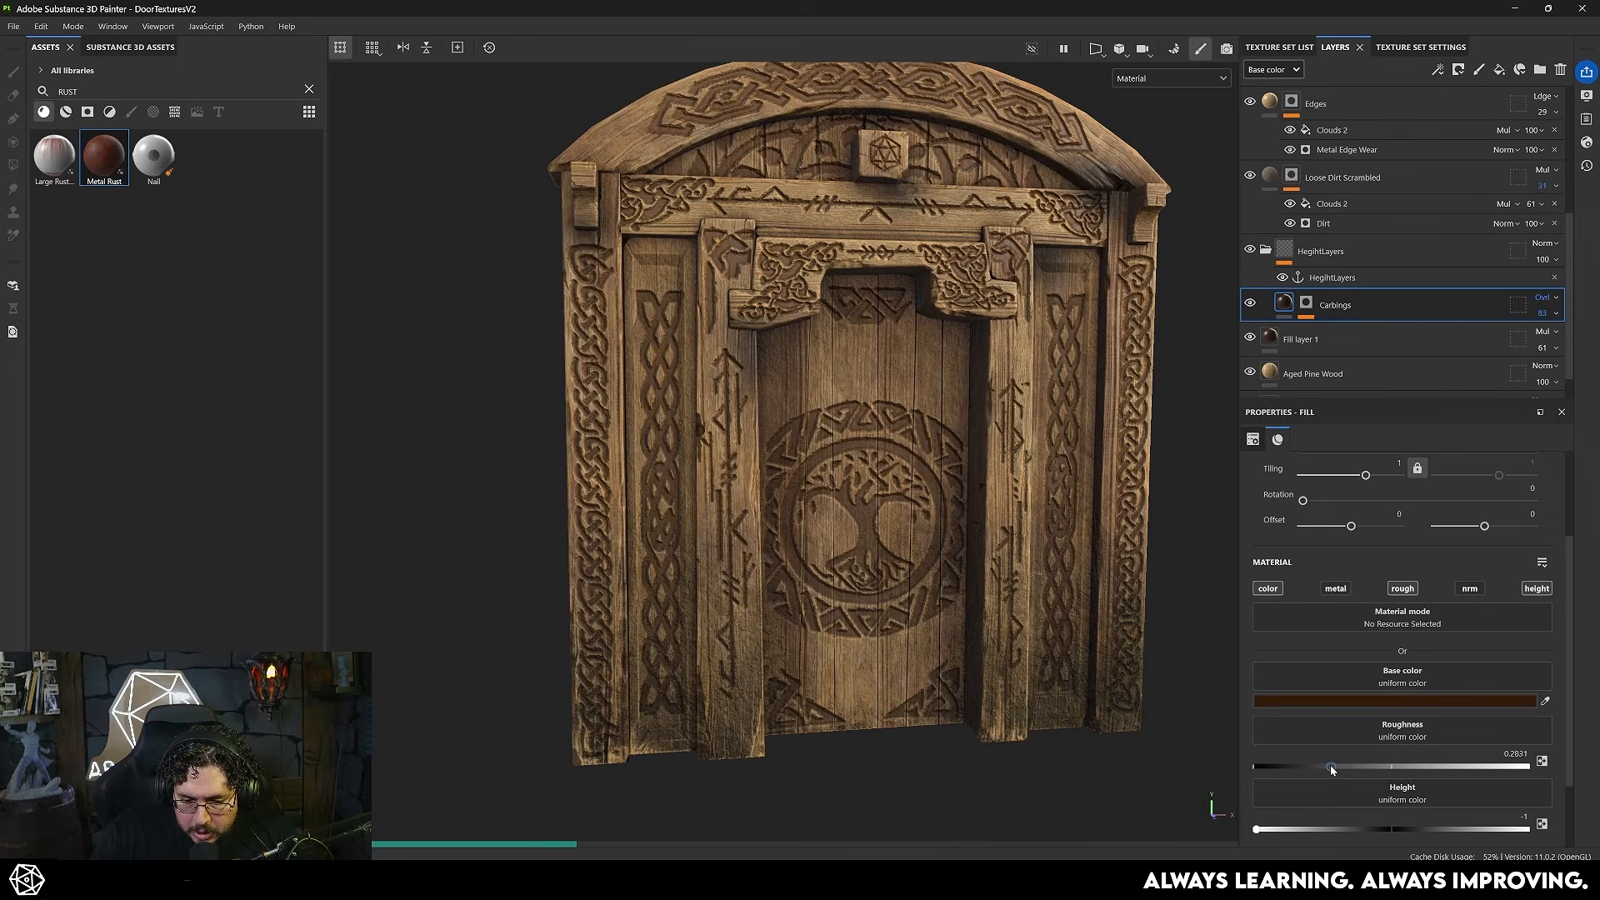
drag(1331, 767, 1327, 768)
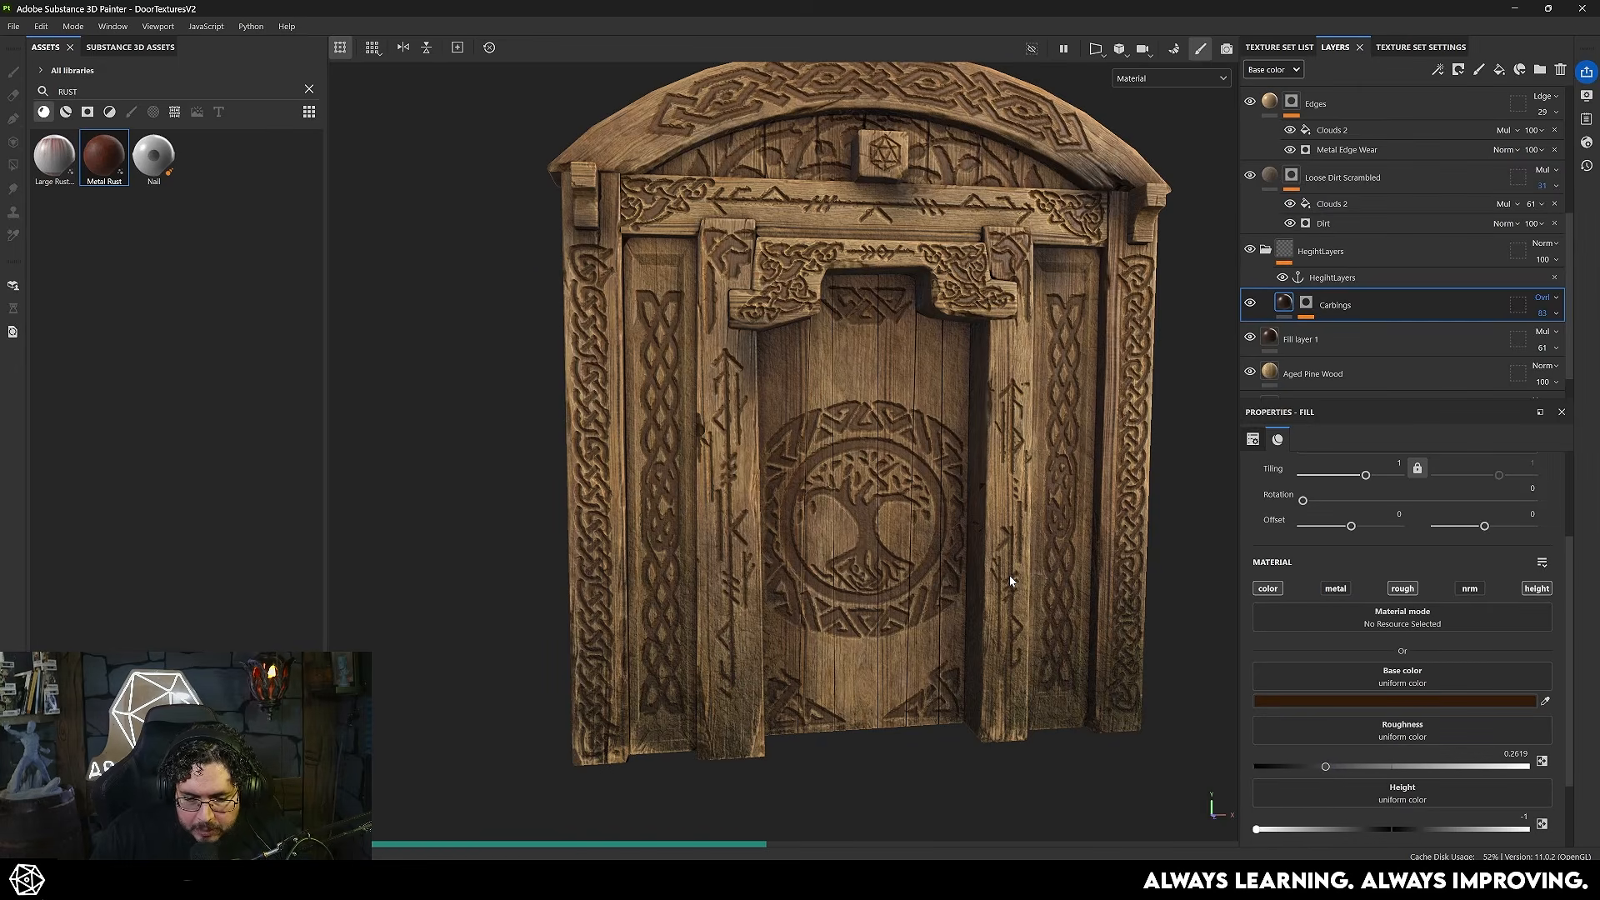
alt+drag(1011, 581, 871, 542)
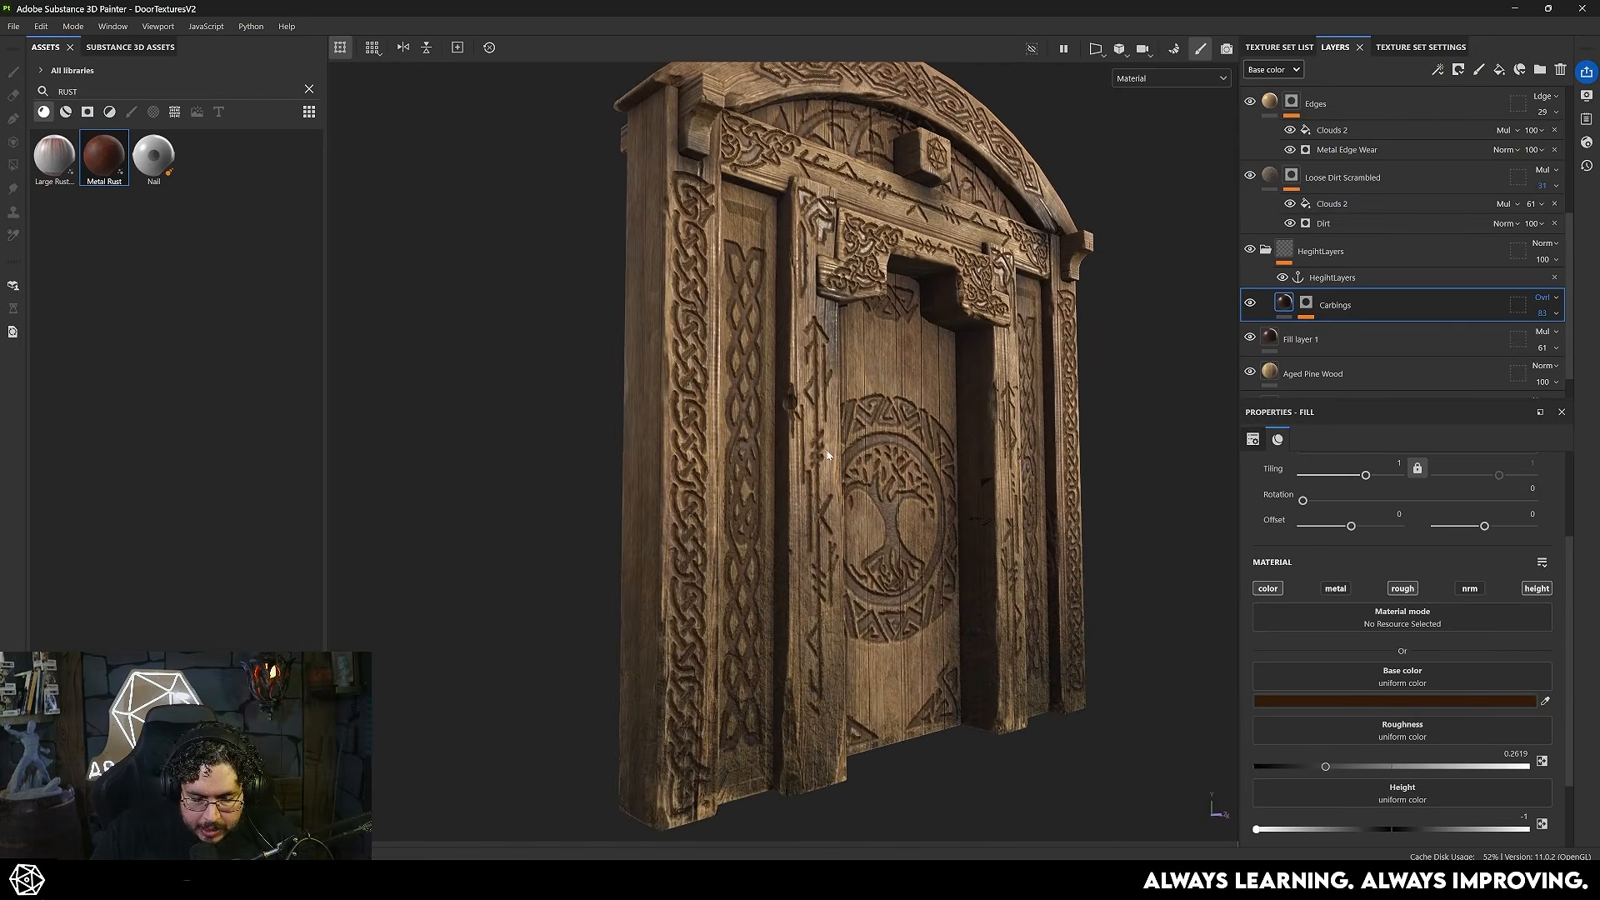
key(f)
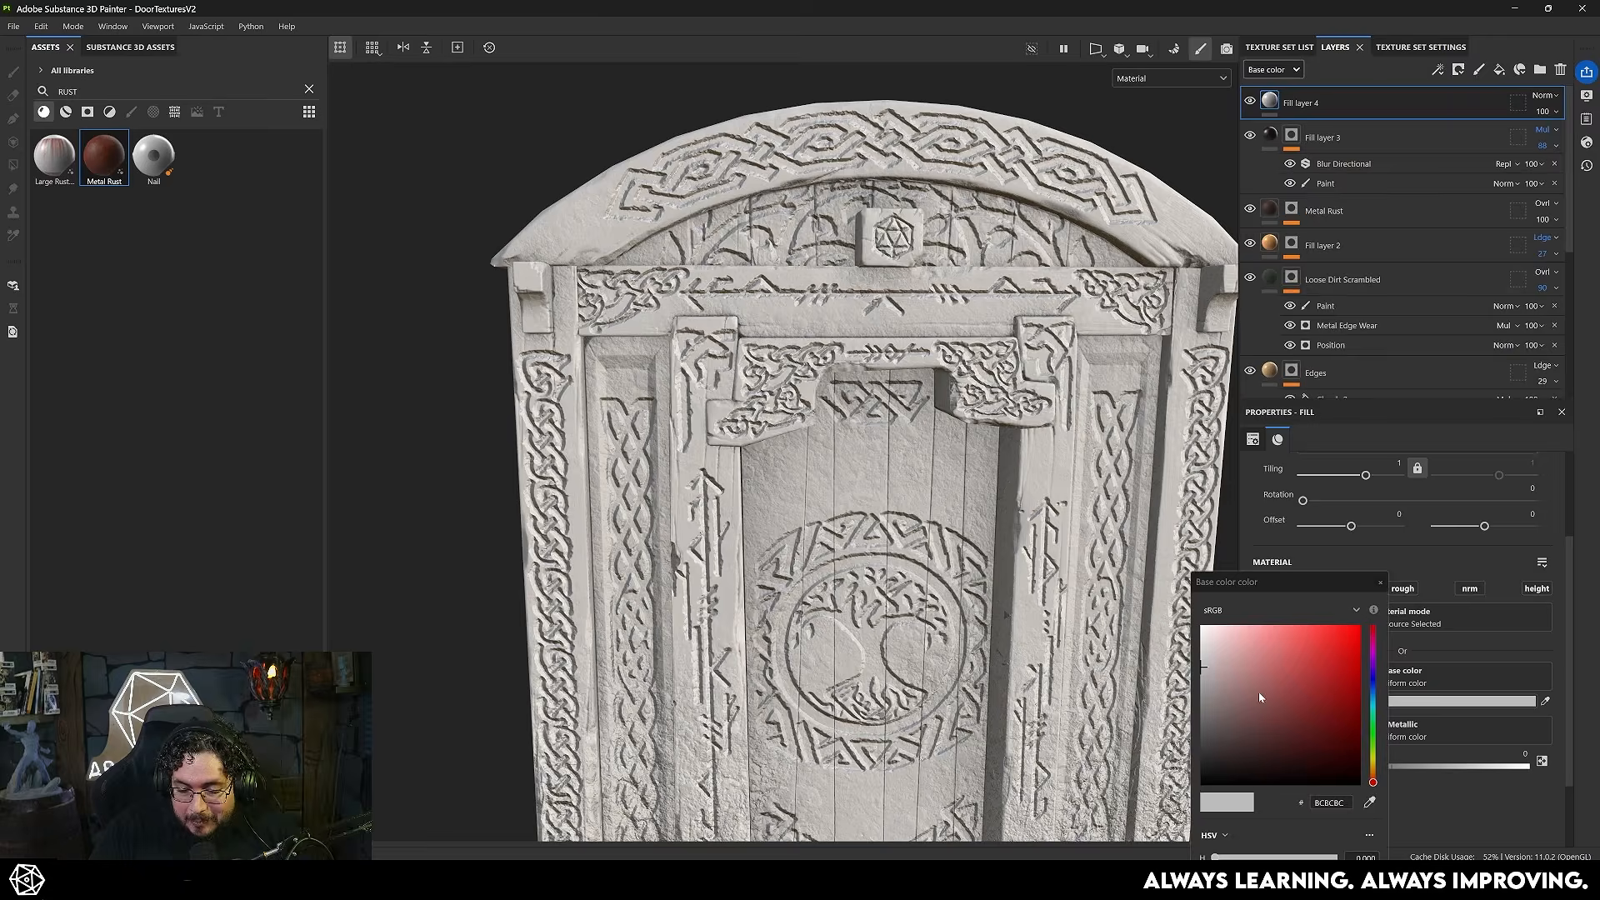
- Add a topmost fill layer with color and metal channels, base color 282828 and Metallic near its maximum
click(1200, 757)
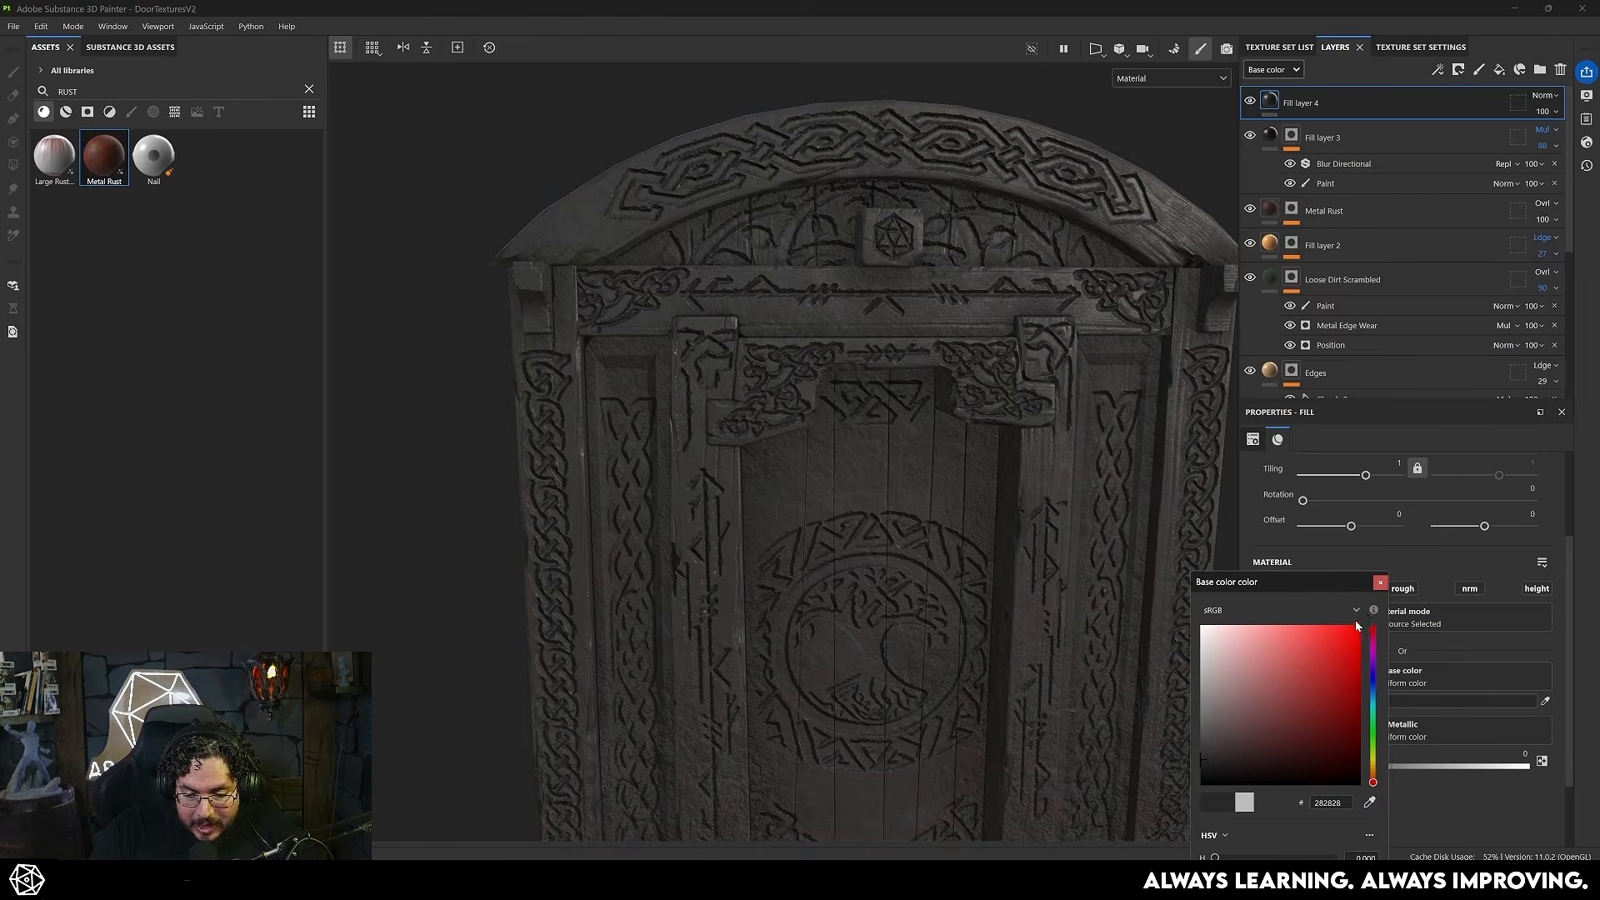
click(1380, 583)
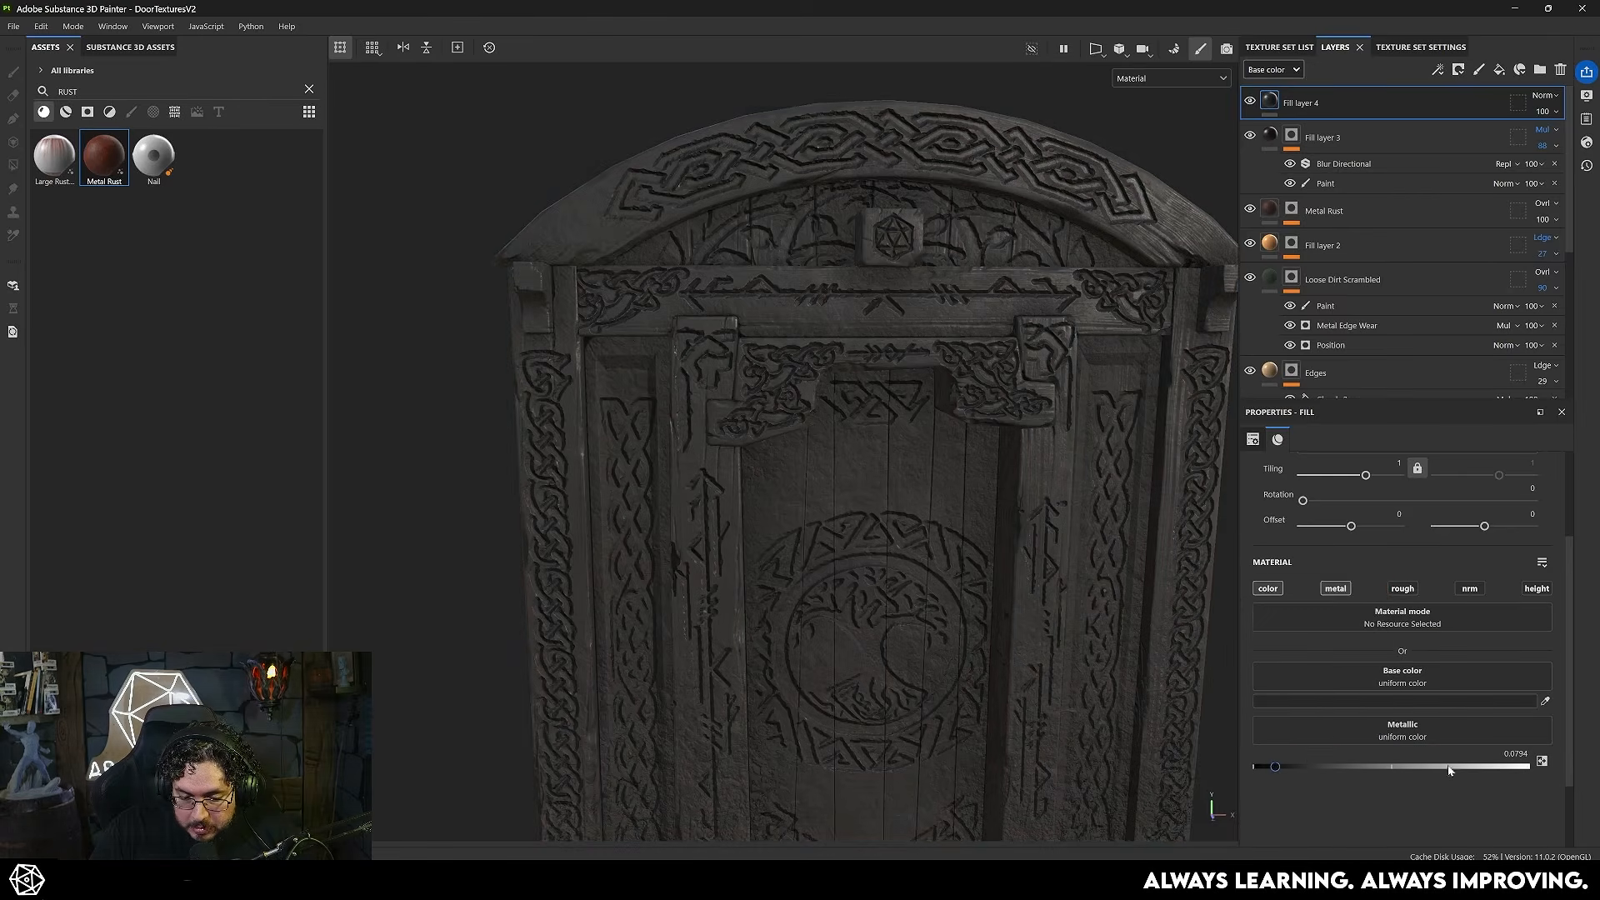
drag(1414, 772, 1526, 767)
- Add a black mask to the dark metallic fill layer and choose the Basic Hard brush at size 10
right_click(1339, 98)
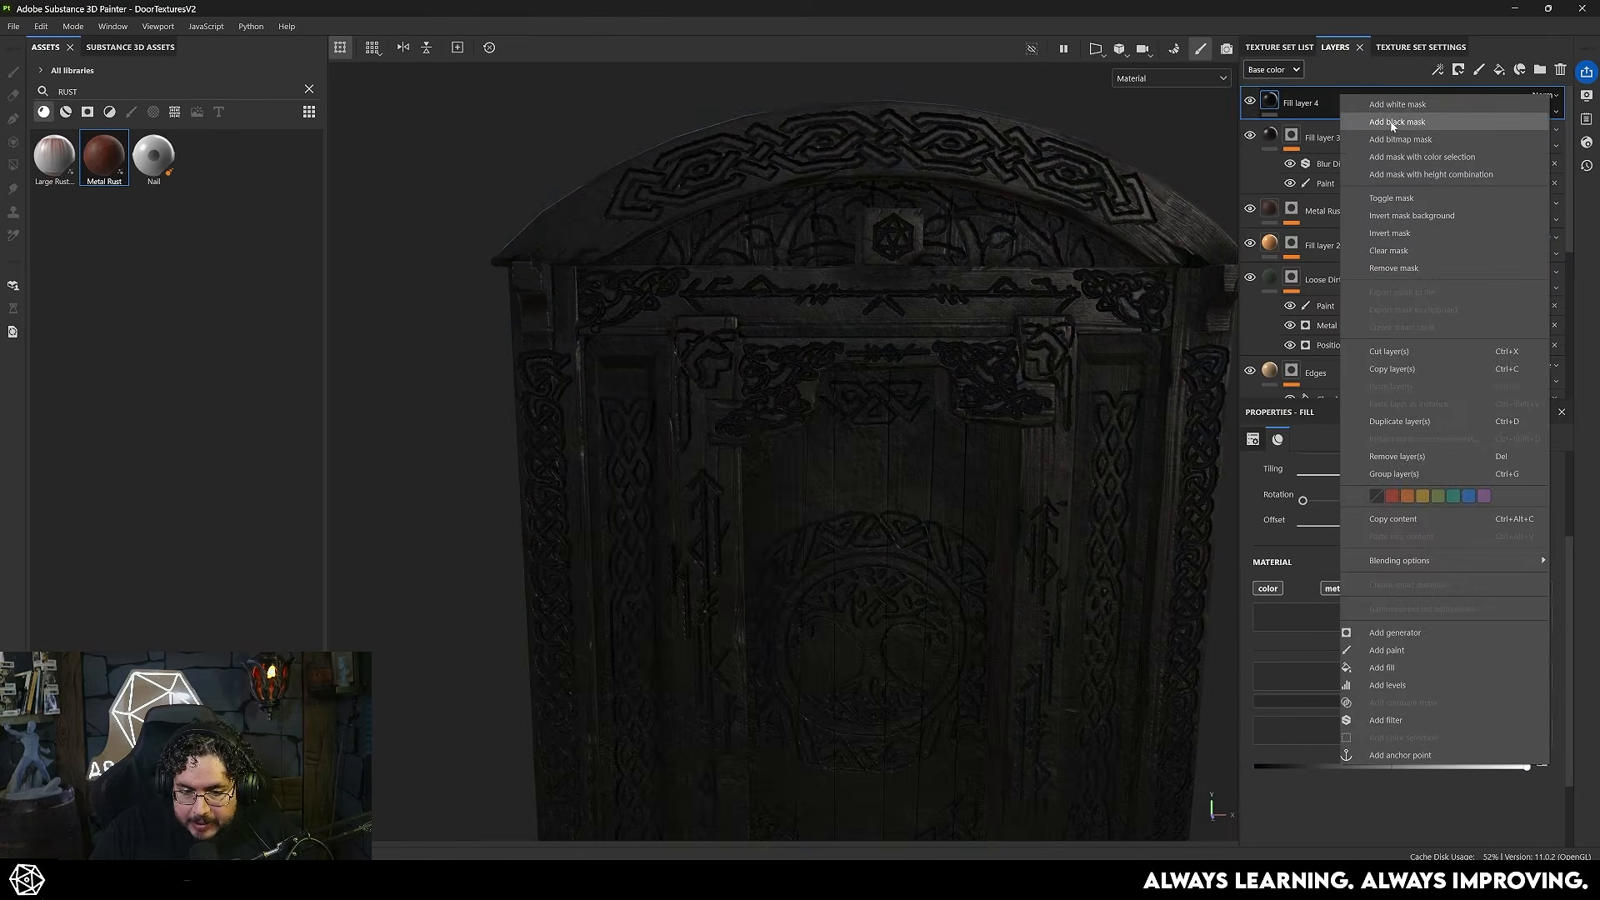
click(1375, 104)
click(131, 112)
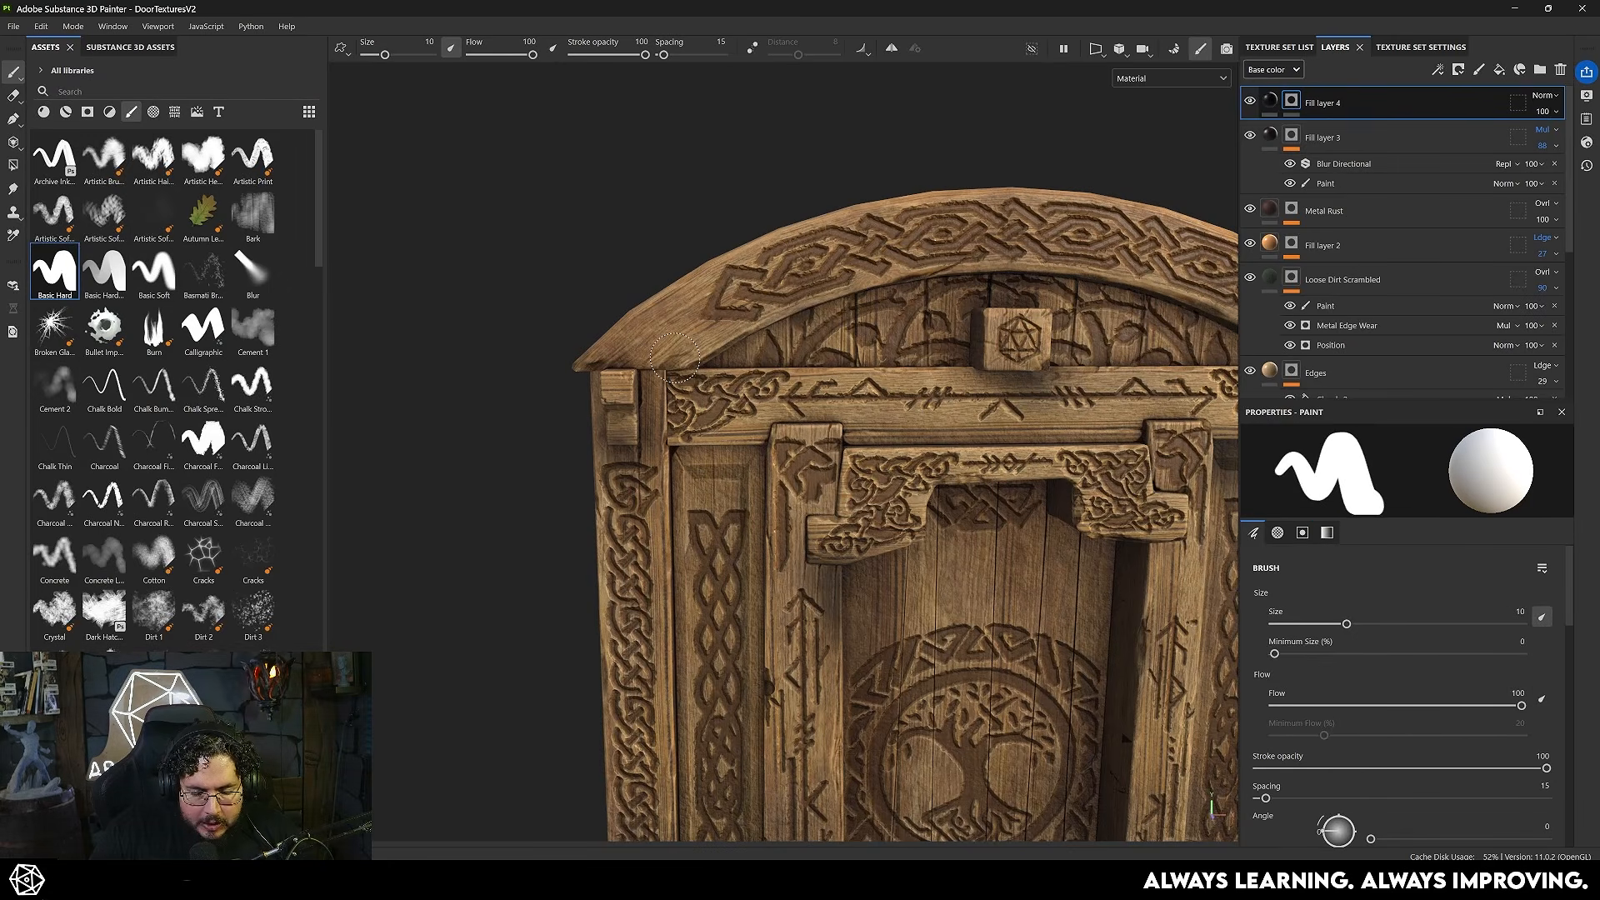
scroll(675, 357, up, 5)
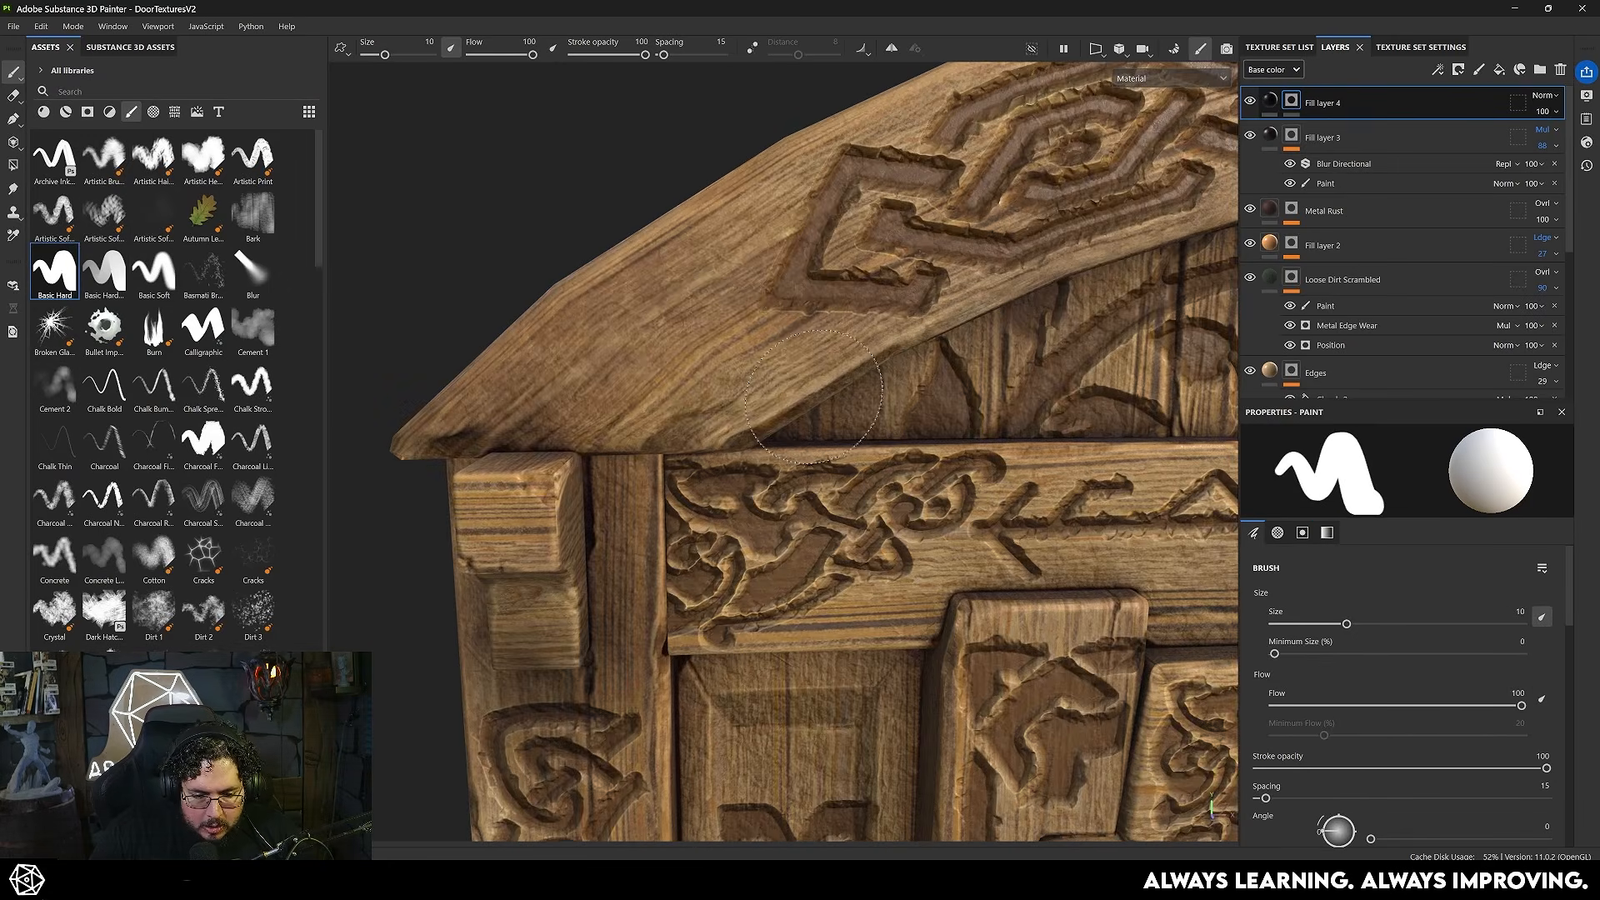
- Paint small round nail heads across the door planks with the hard brush and enable height at 1 on the metallic fill
ctrl+right_drag(701, 350, 660, 350)
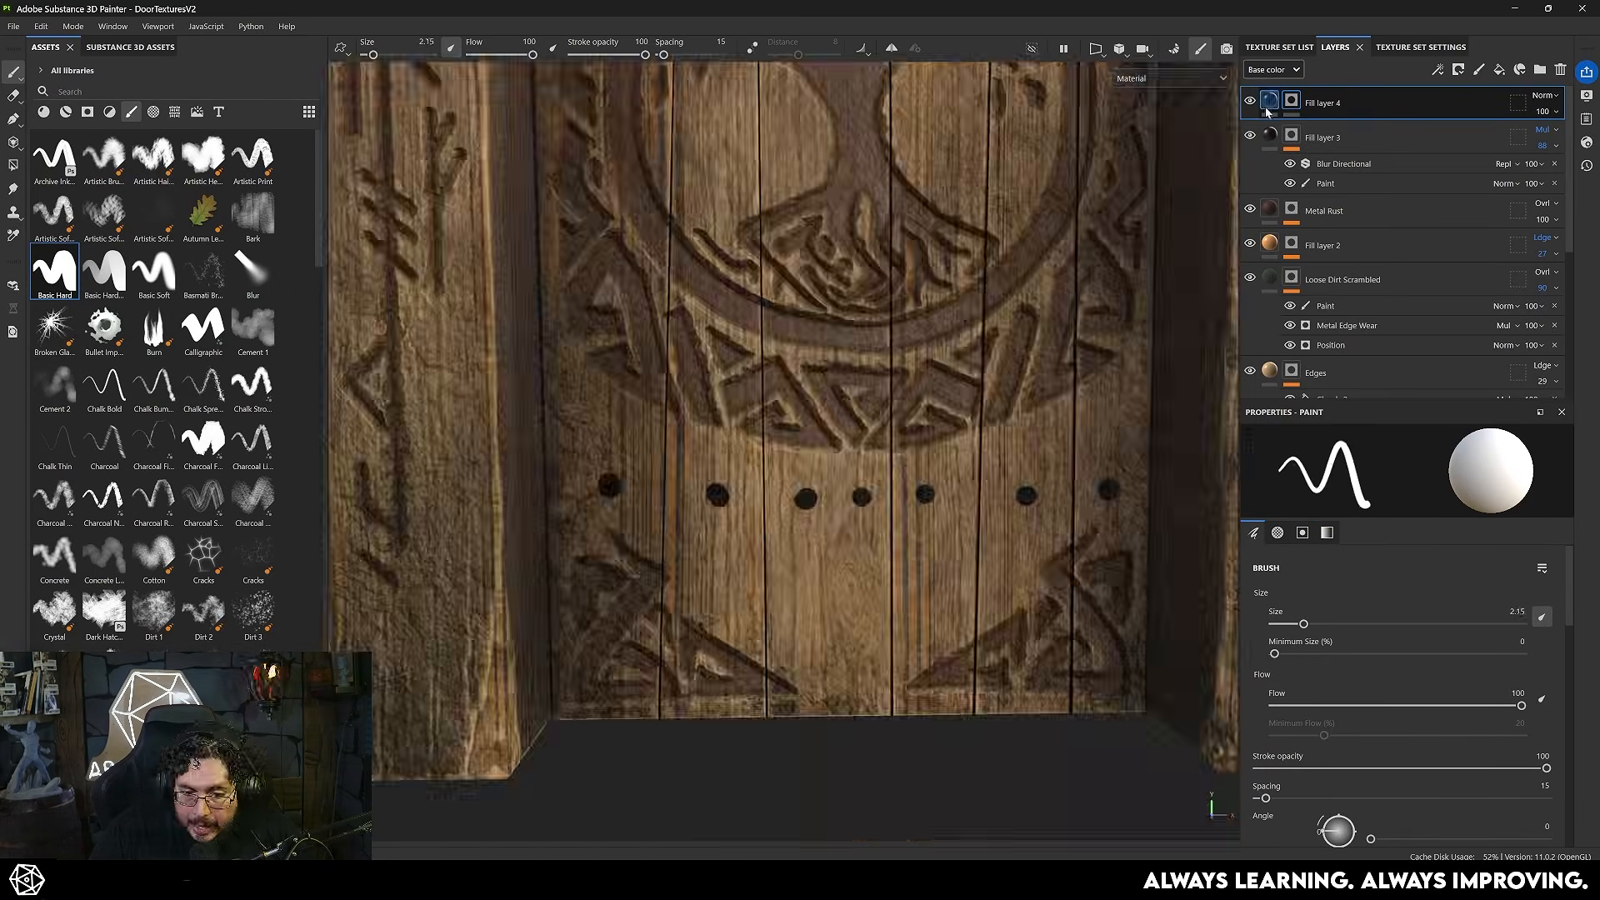
click(1270, 102)
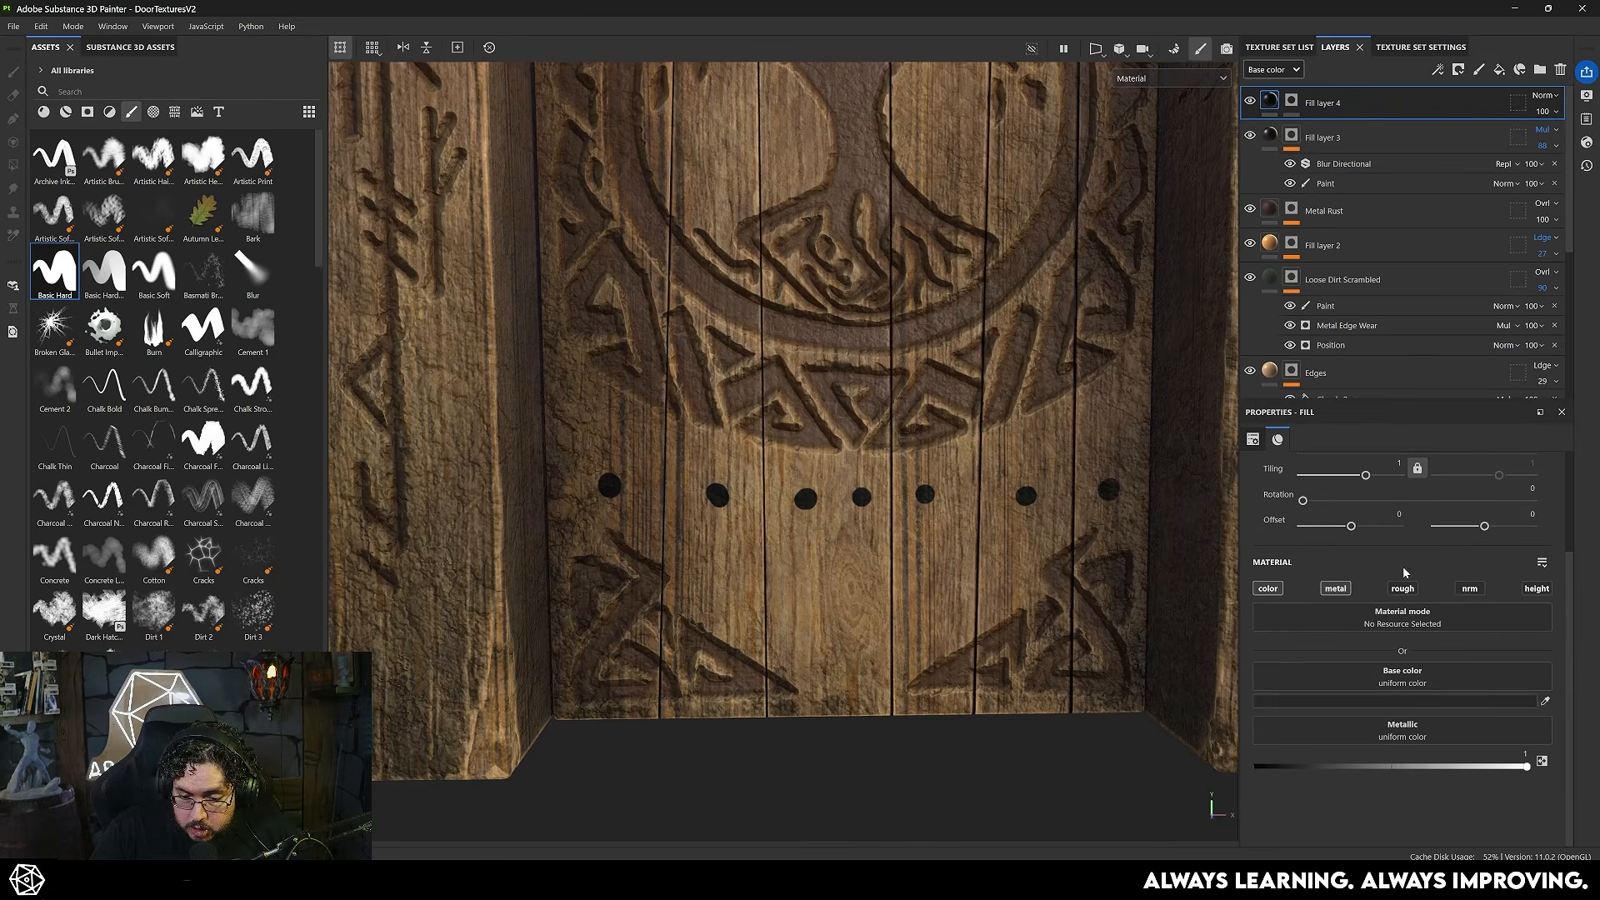
click(1523, 590)
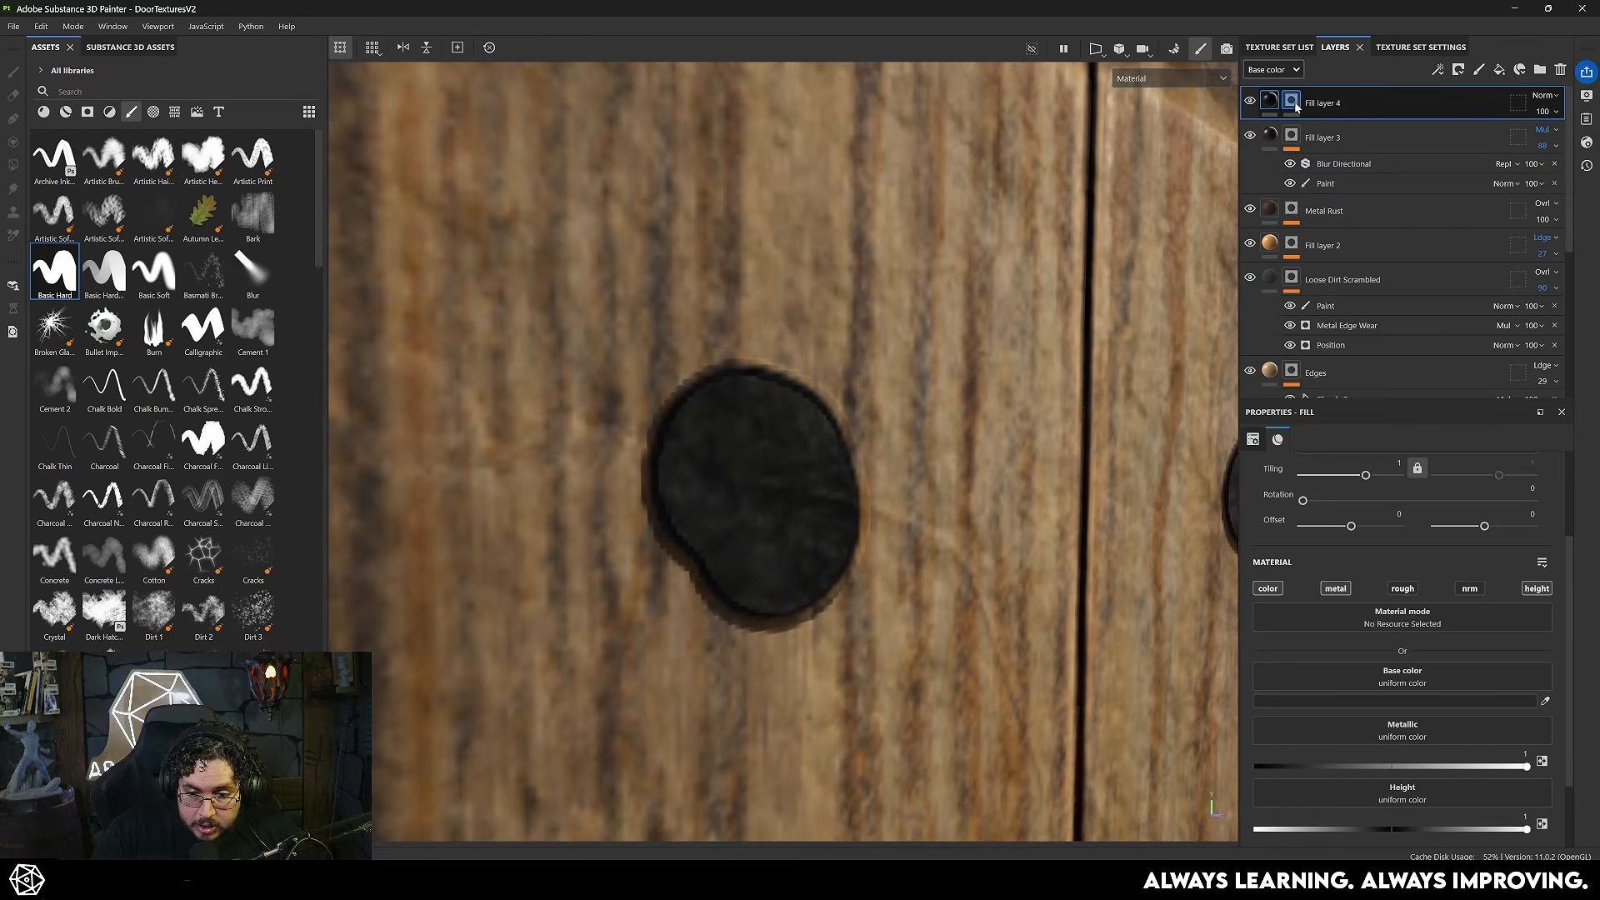
- Add a Bevel Smooth filter to the nail layer's mask with direction Out, distance 0.0151 and smoothing 0.38
click(1291, 100)
right_click(1291, 100)
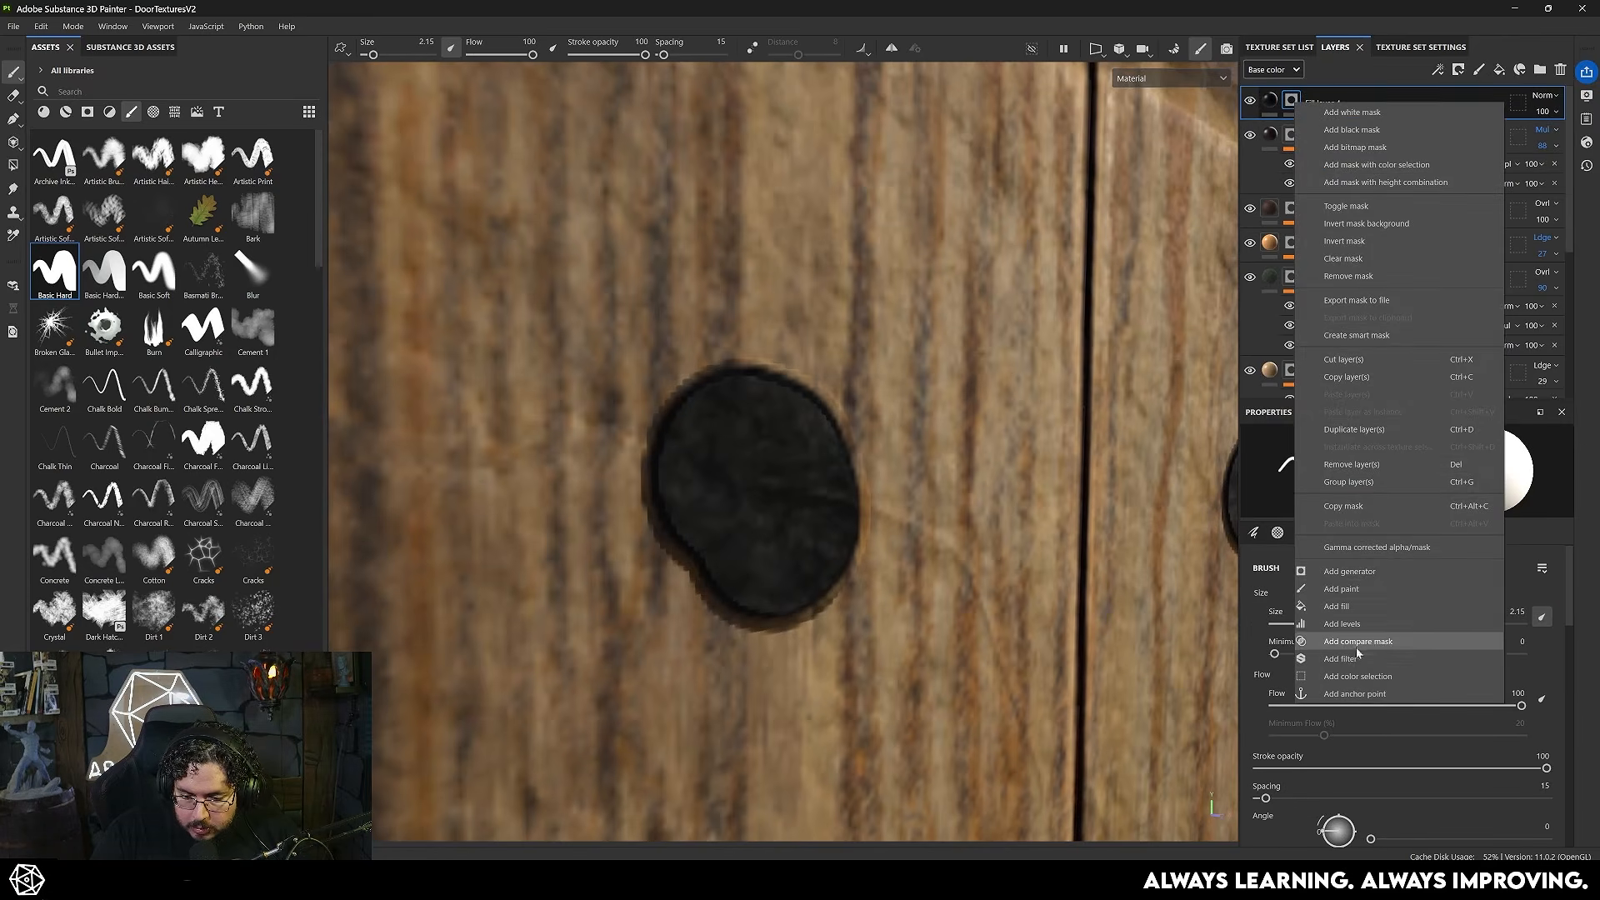
click(1342, 658)
click(1400, 478)
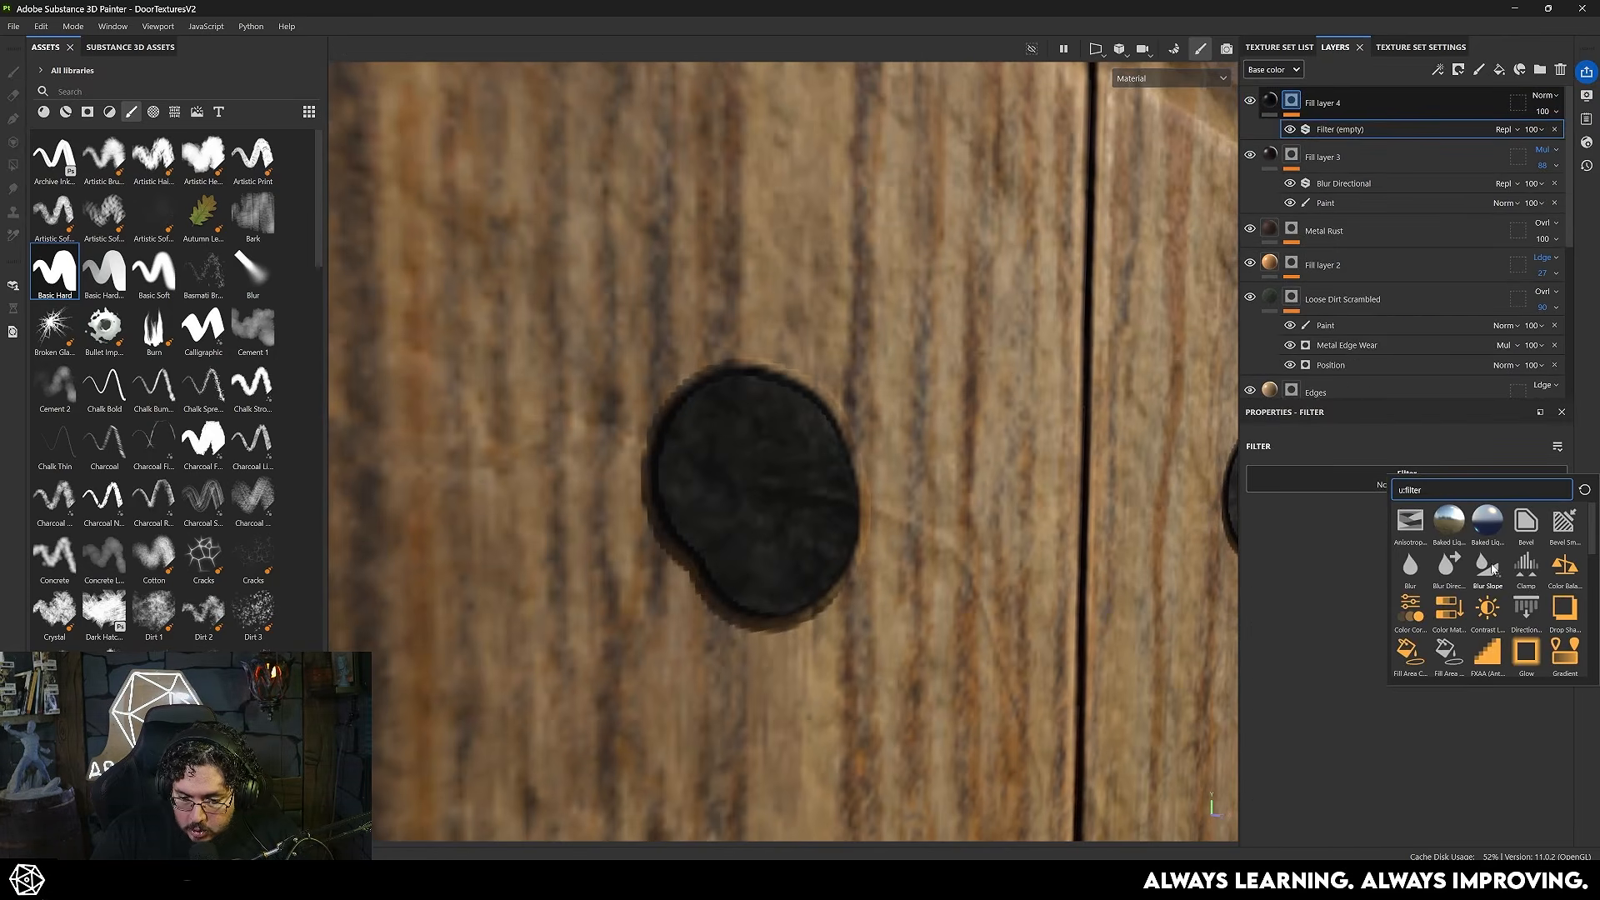
click(1565, 522)
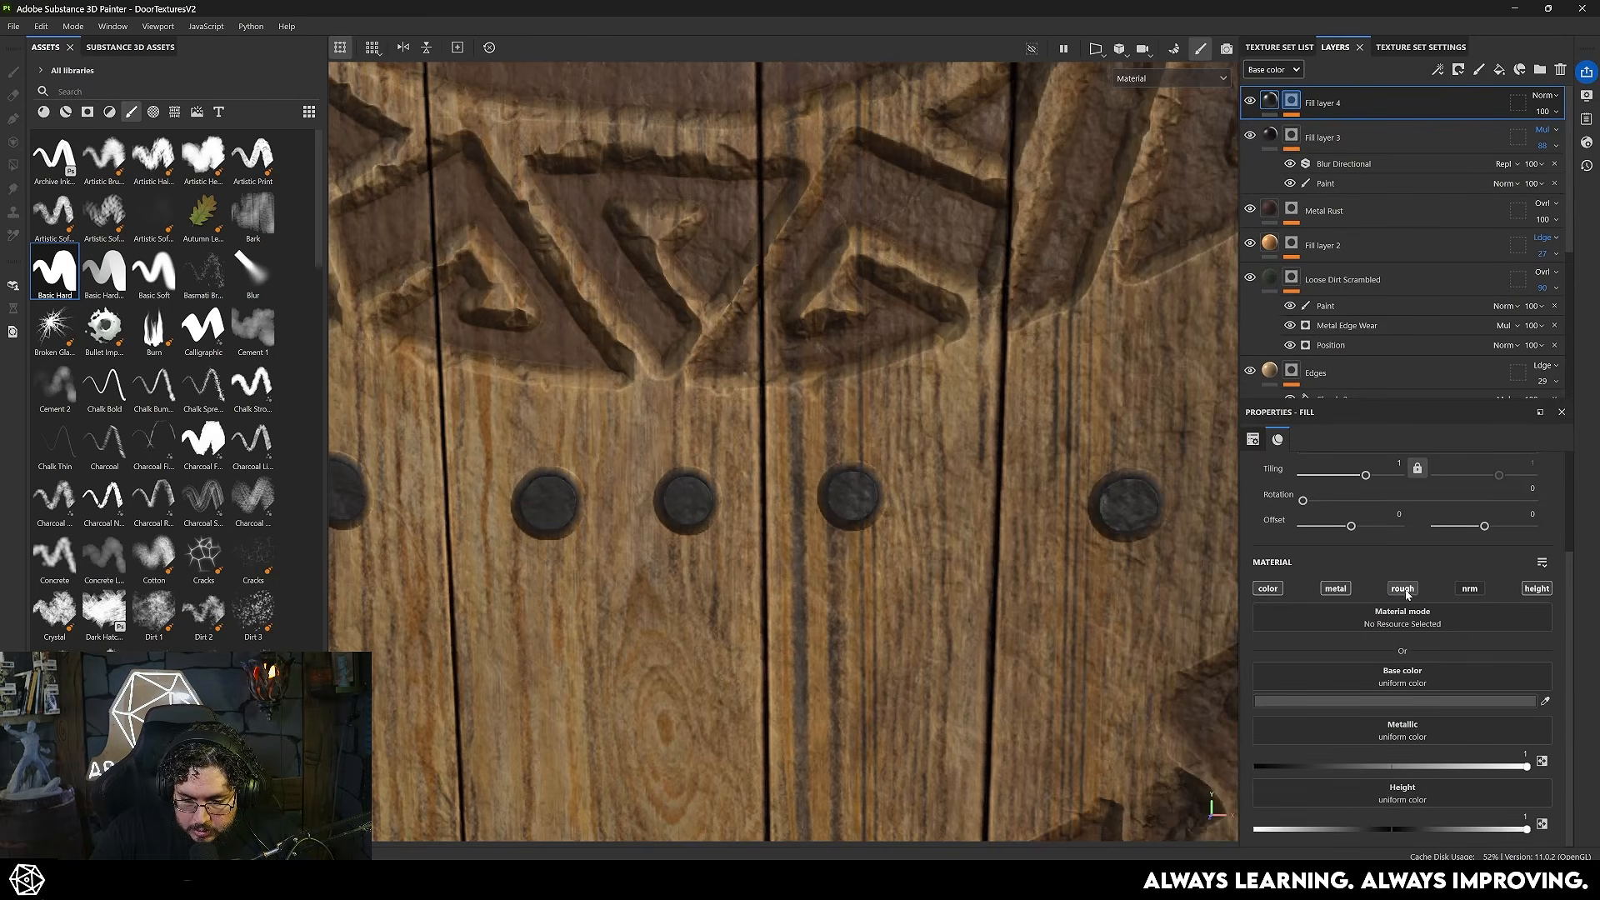
- Enable roughness on the nail fill layer at 0.4392 and lighten its base color to a brighter gray
scroll(1423, 727, down, 1)
scroll(1392, 740, down, 1)
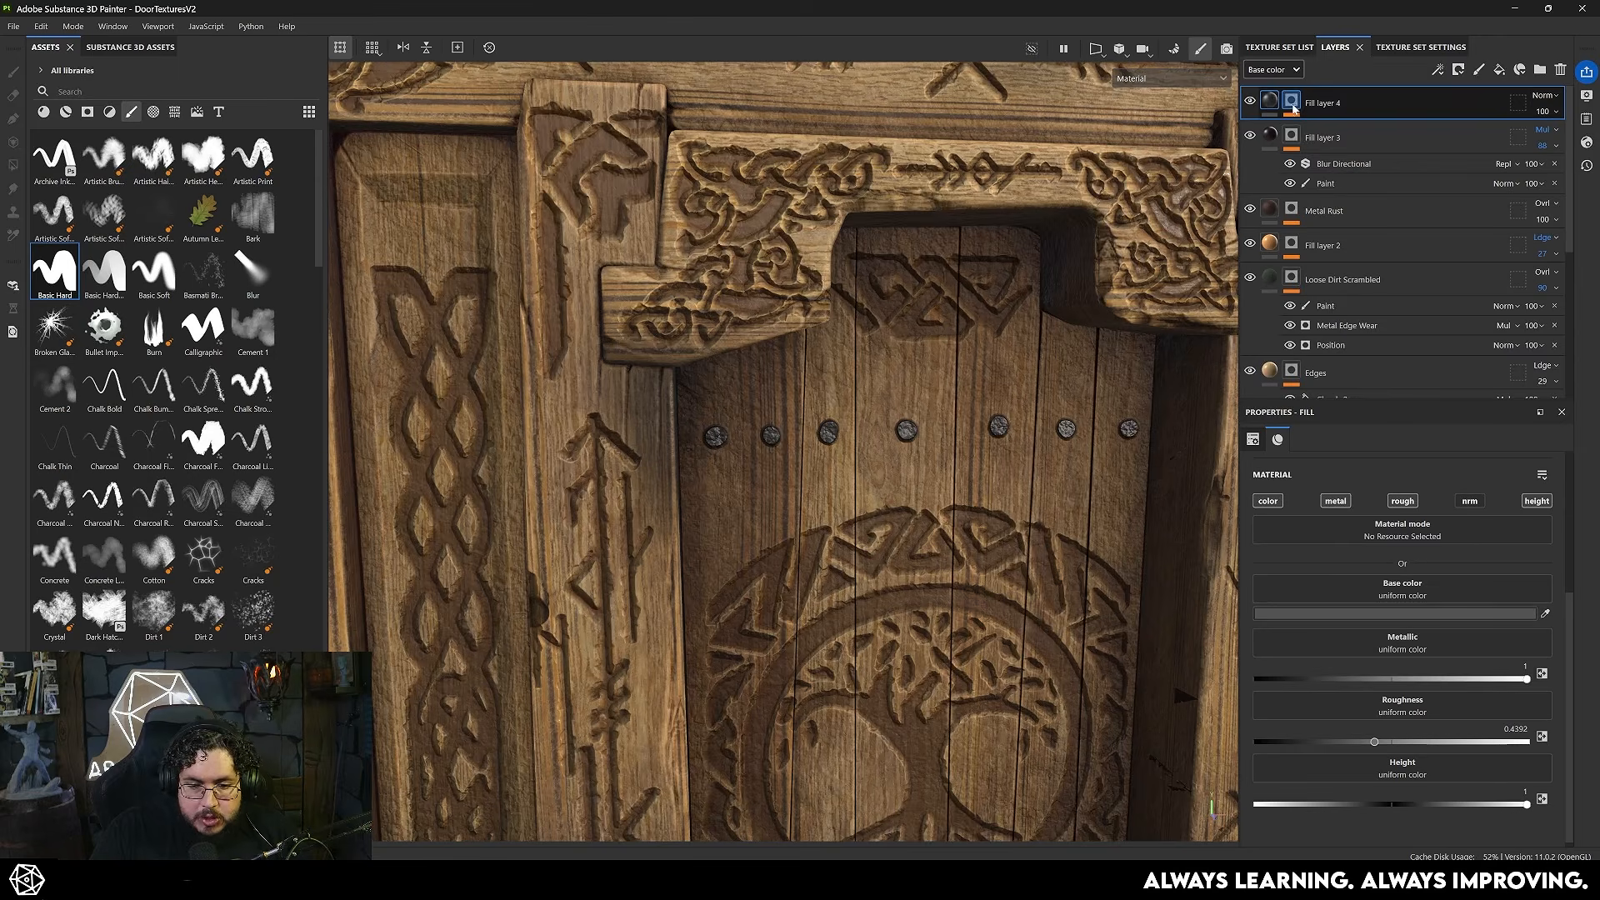
click(1269, 101)
alt+right_drag(814, 467, 933, 492)
alt+middle_drag(933, 493, 1031, 607)
alt+right_drag(1032, 607, 732, 443)
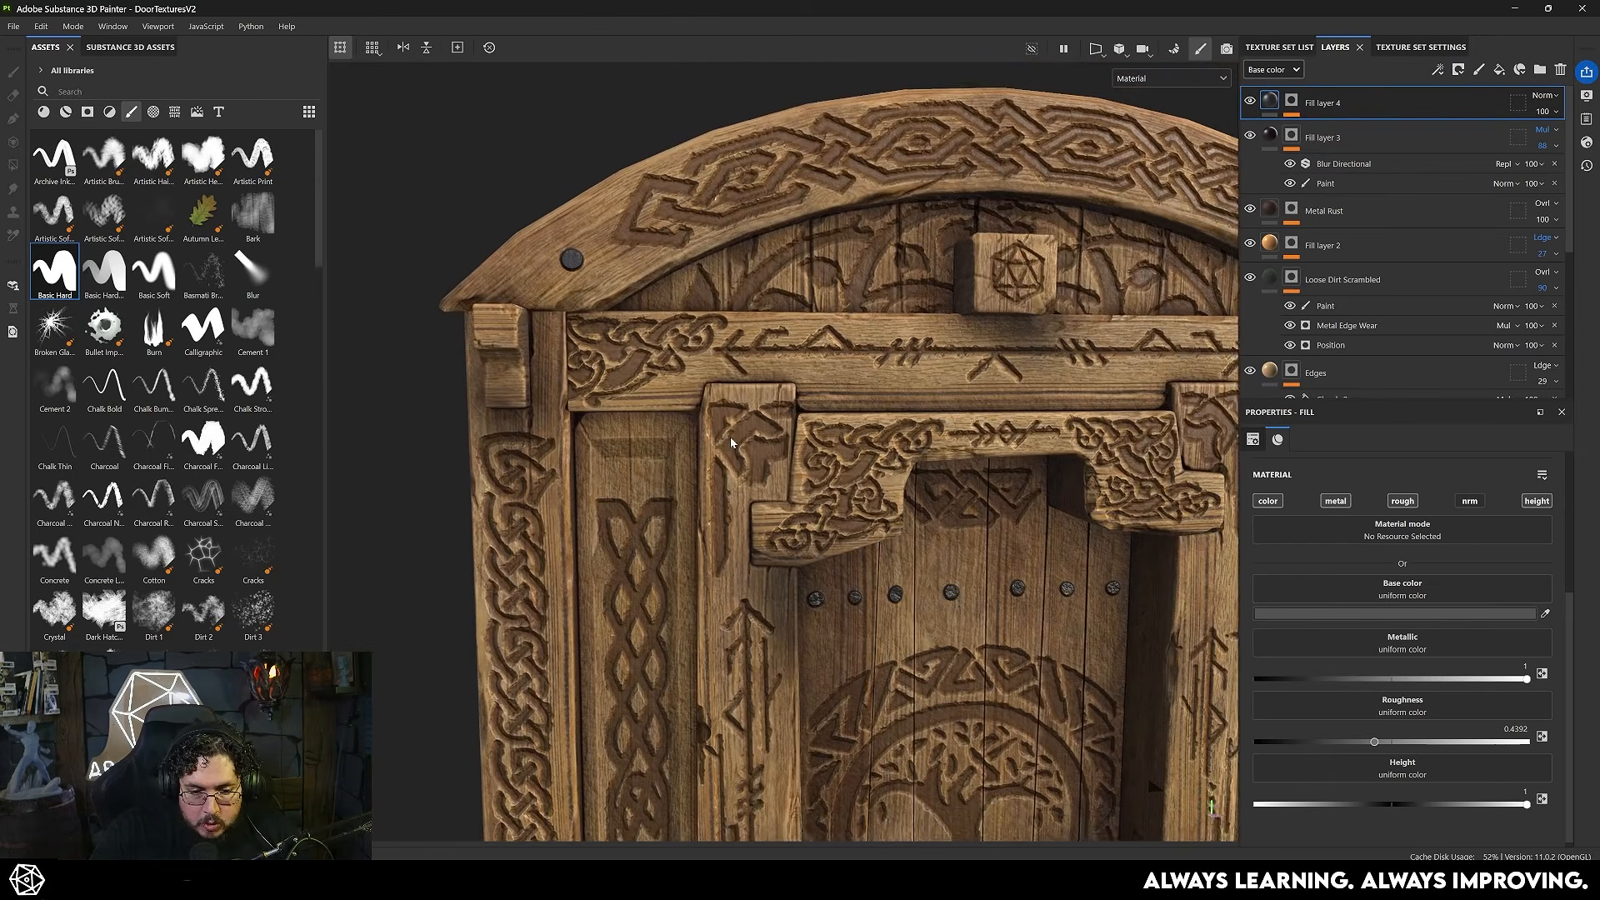
alt+middle_drag(732, 443, 728, 458)
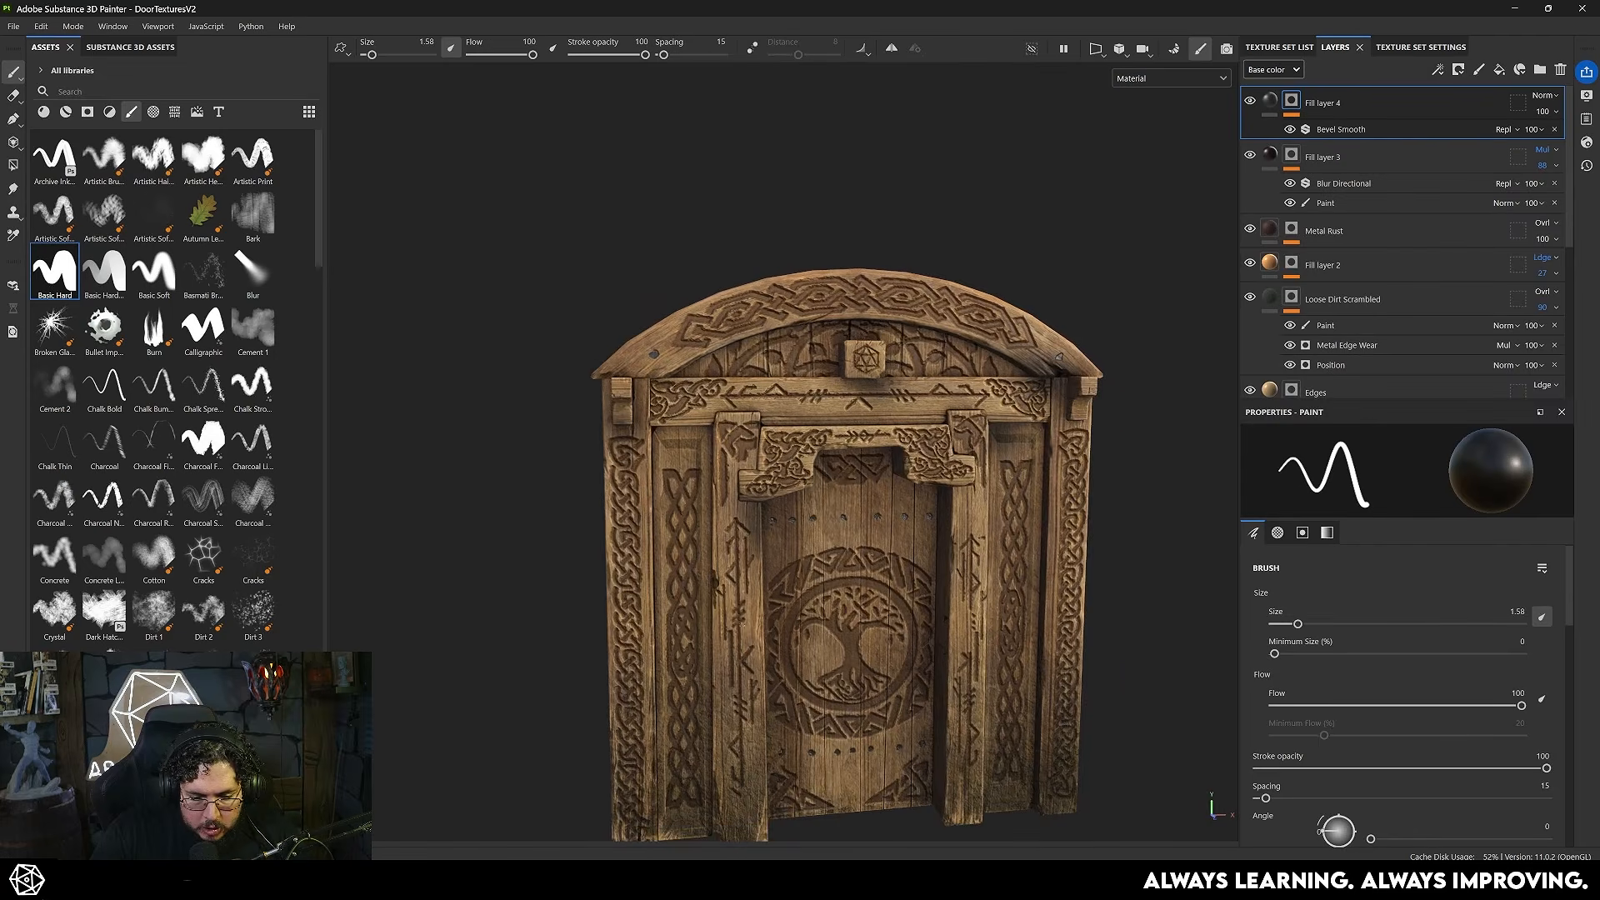
alt+drag(1042, 566, 878, 566)
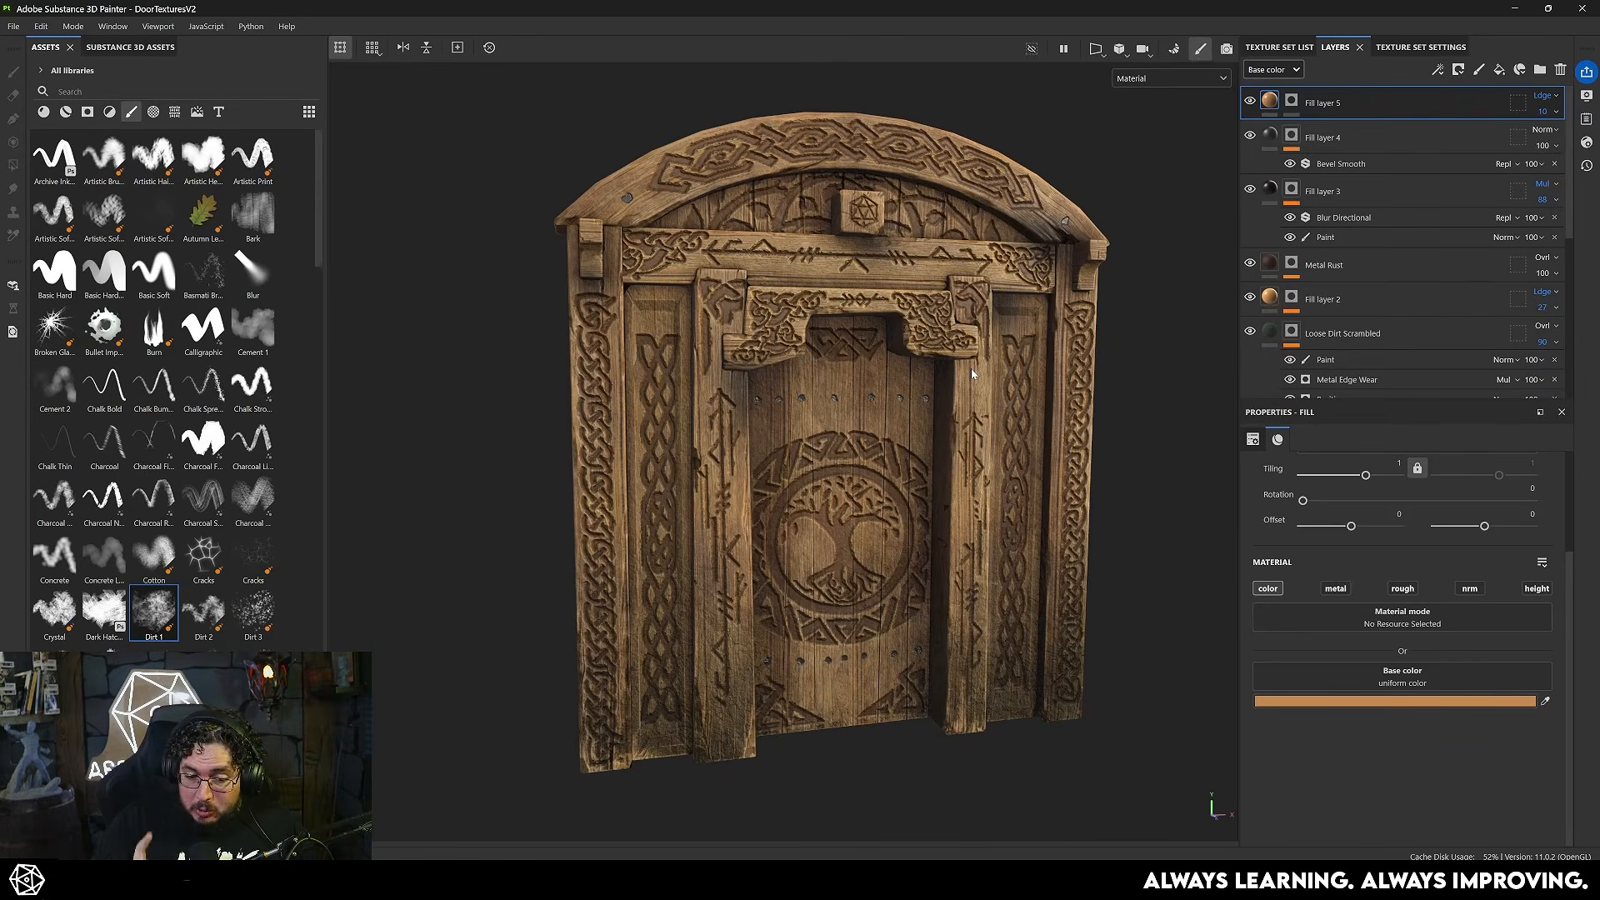
alt+drag(951, 344, 841, 497)
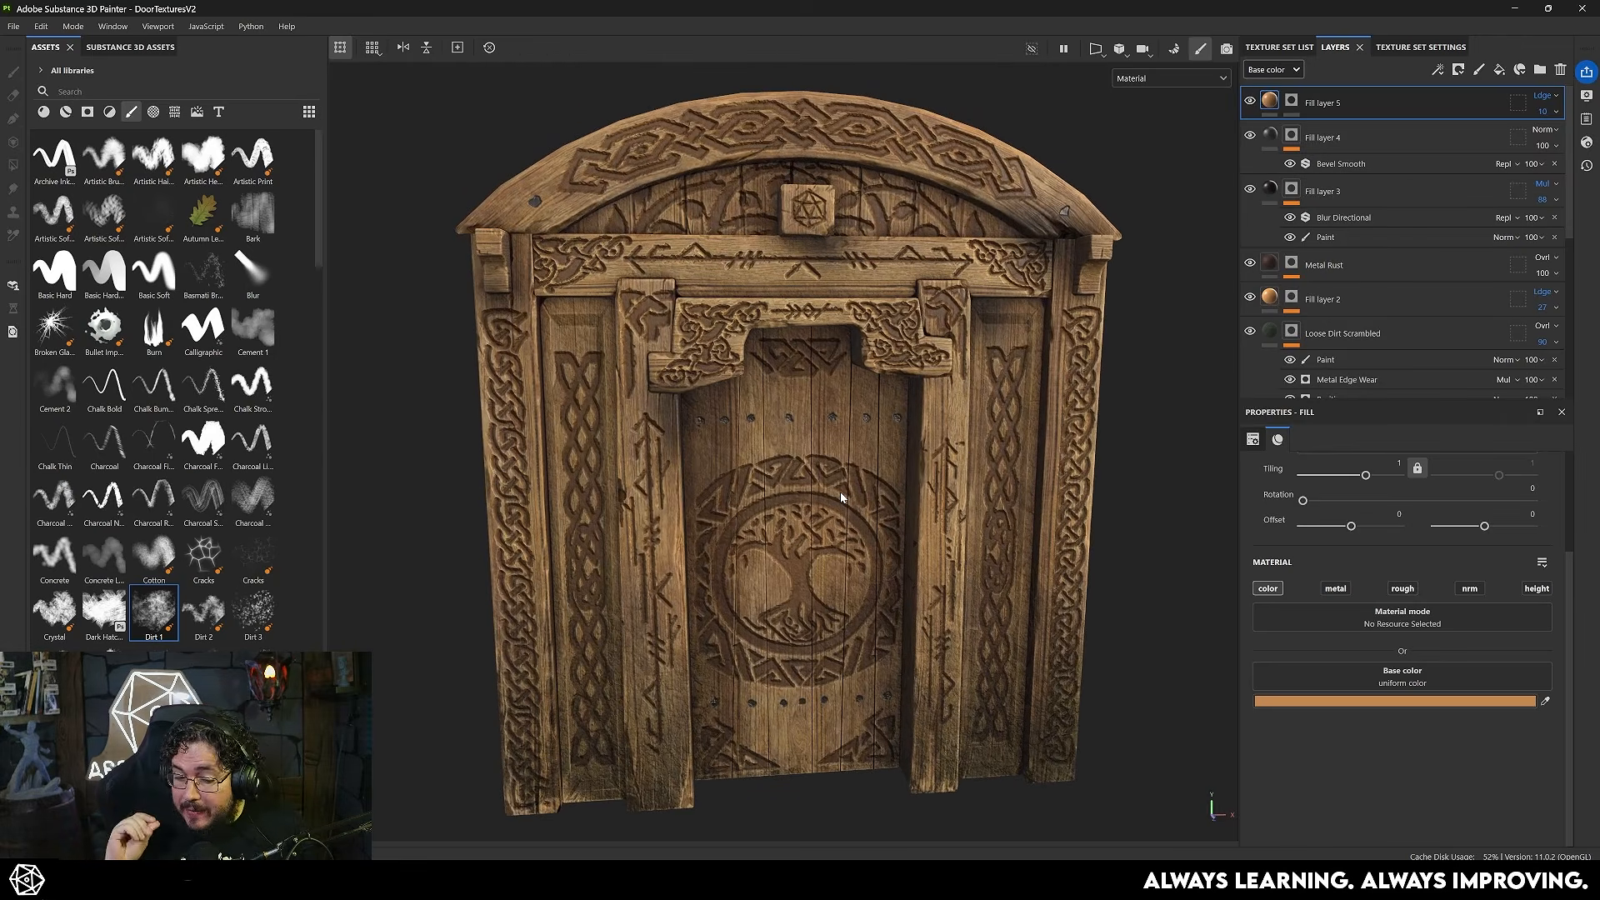
- Add a topmost color-only fill layer with base color F3A804 and give it a black mask
click(1499, 69)
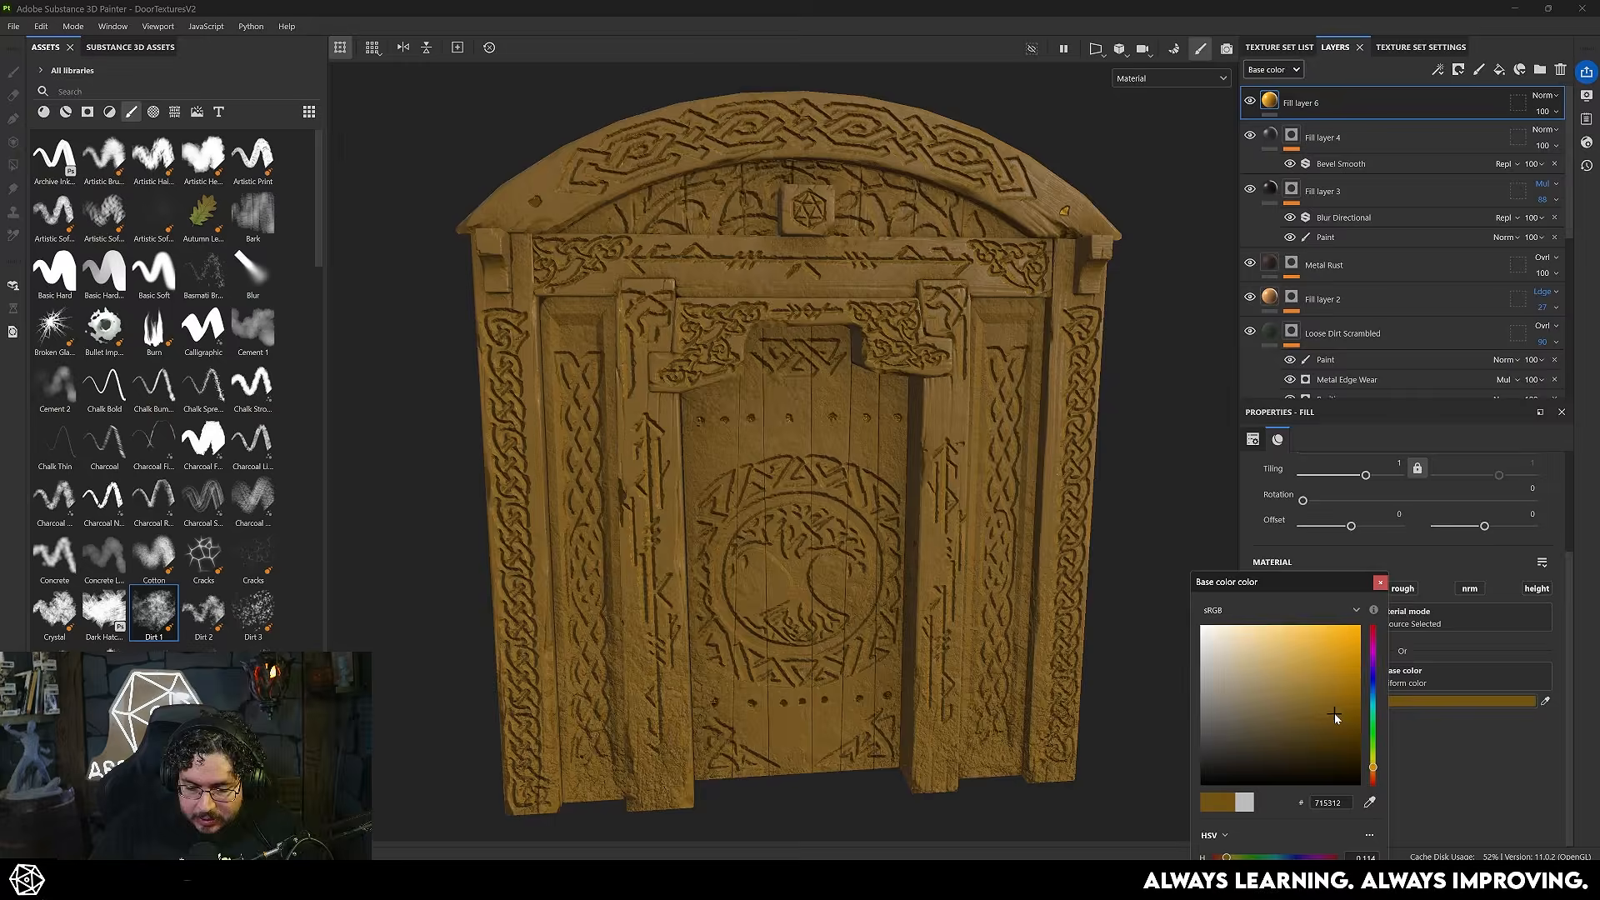
drag(1328, 714, 1357, 631)
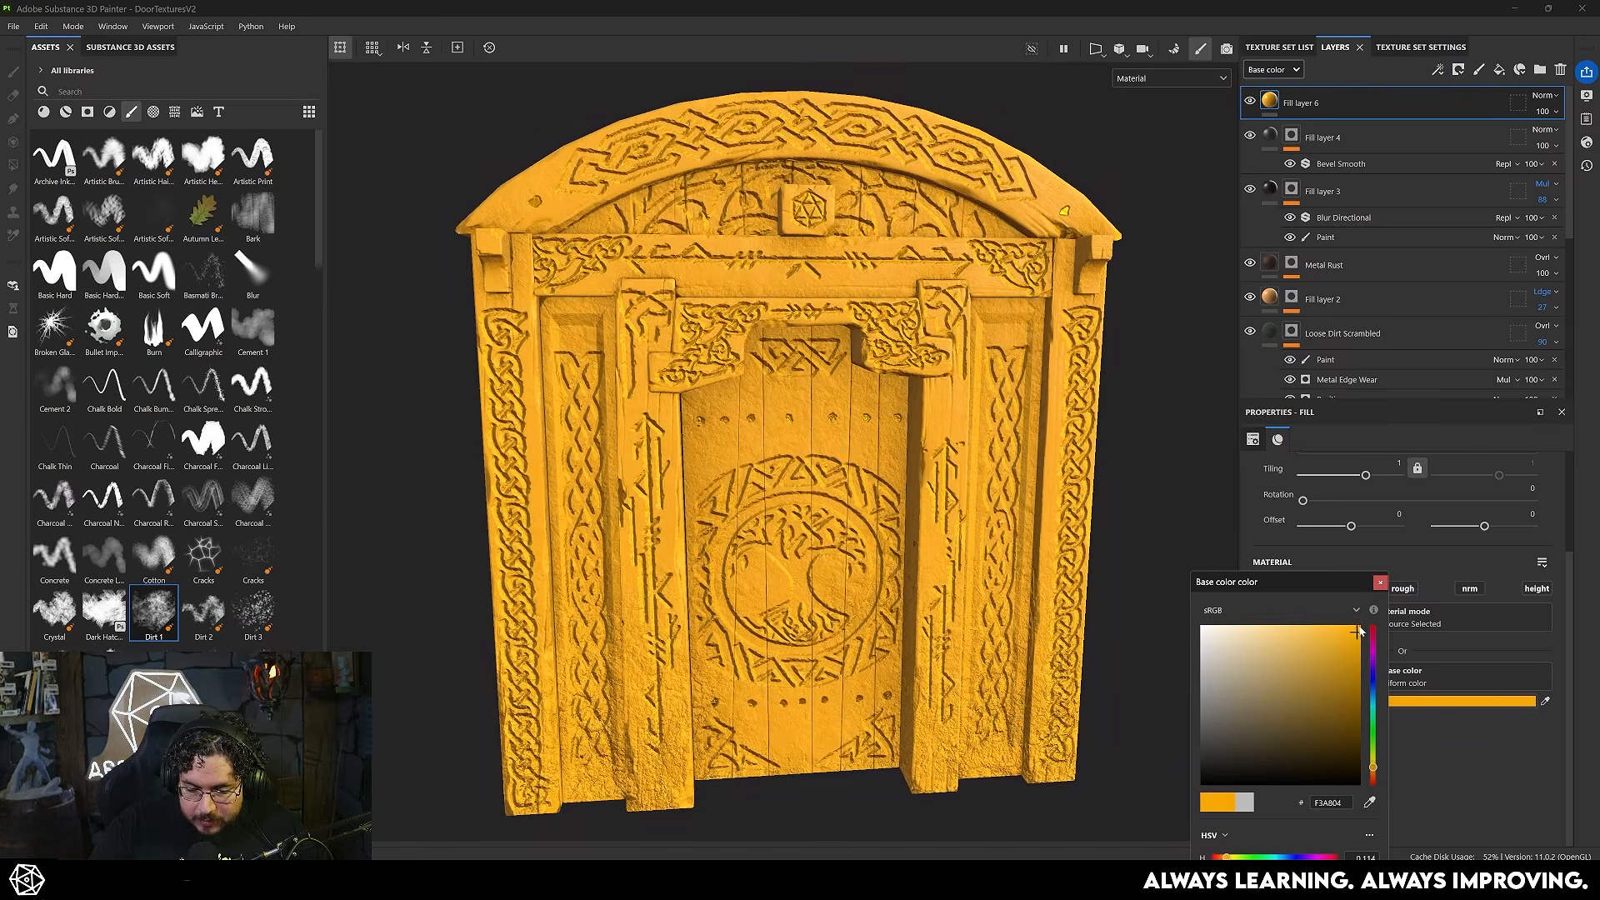
click(1379, 586)
right_click(1373, 108)
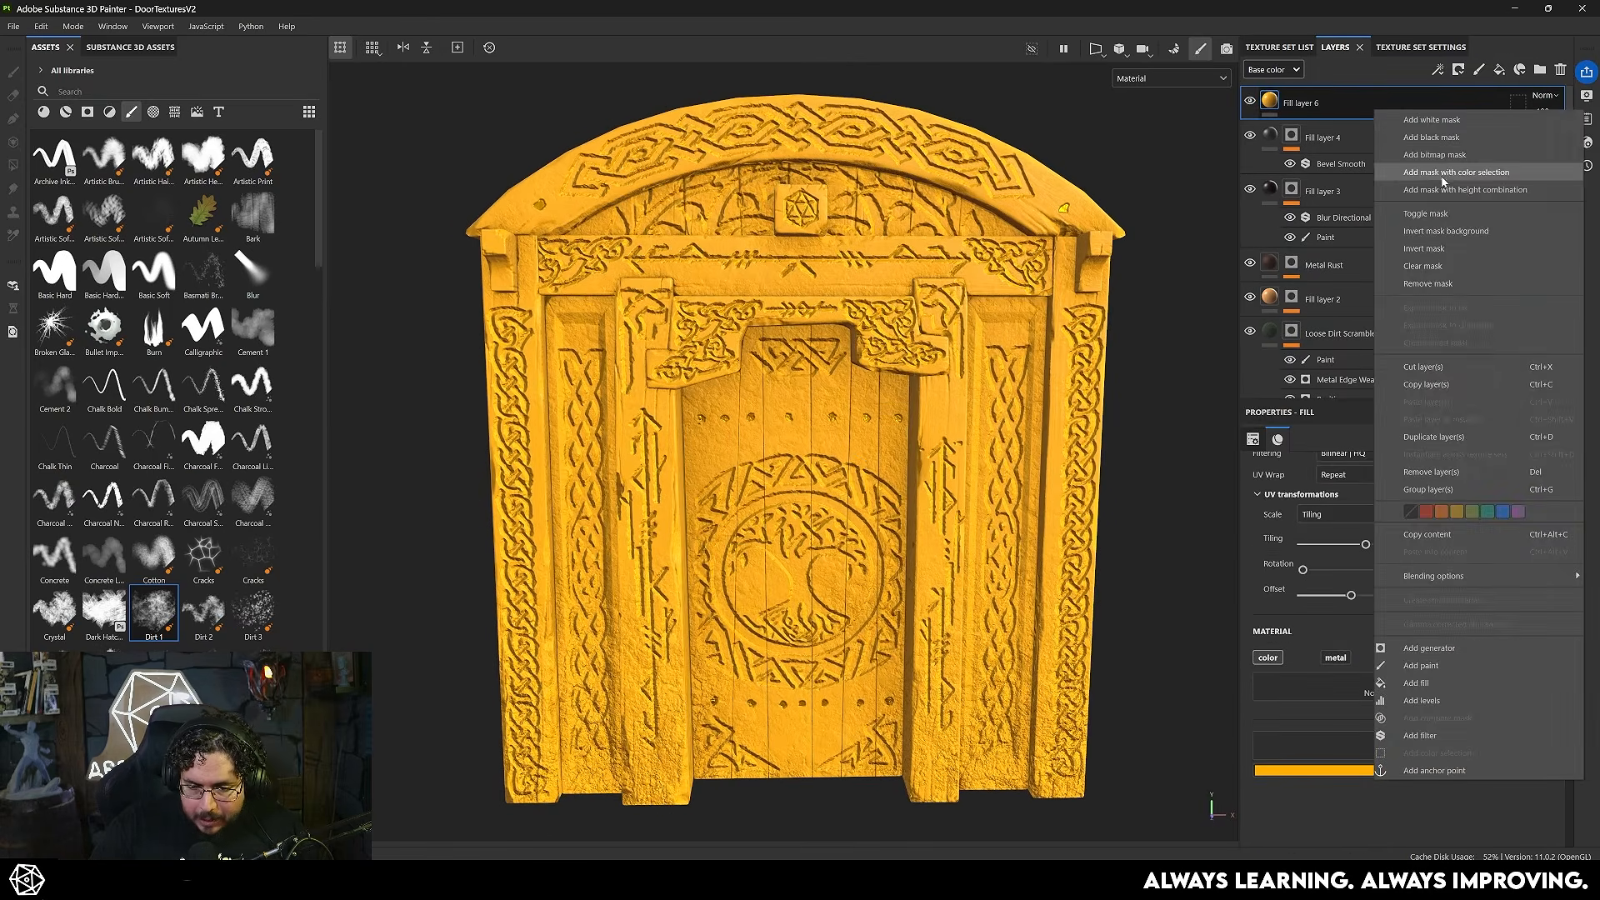
click(1441, 142)
- Fill the orange layer's mask with the baked Thickness map and add an inverted Levels effect above it
right_click(1326, 108)
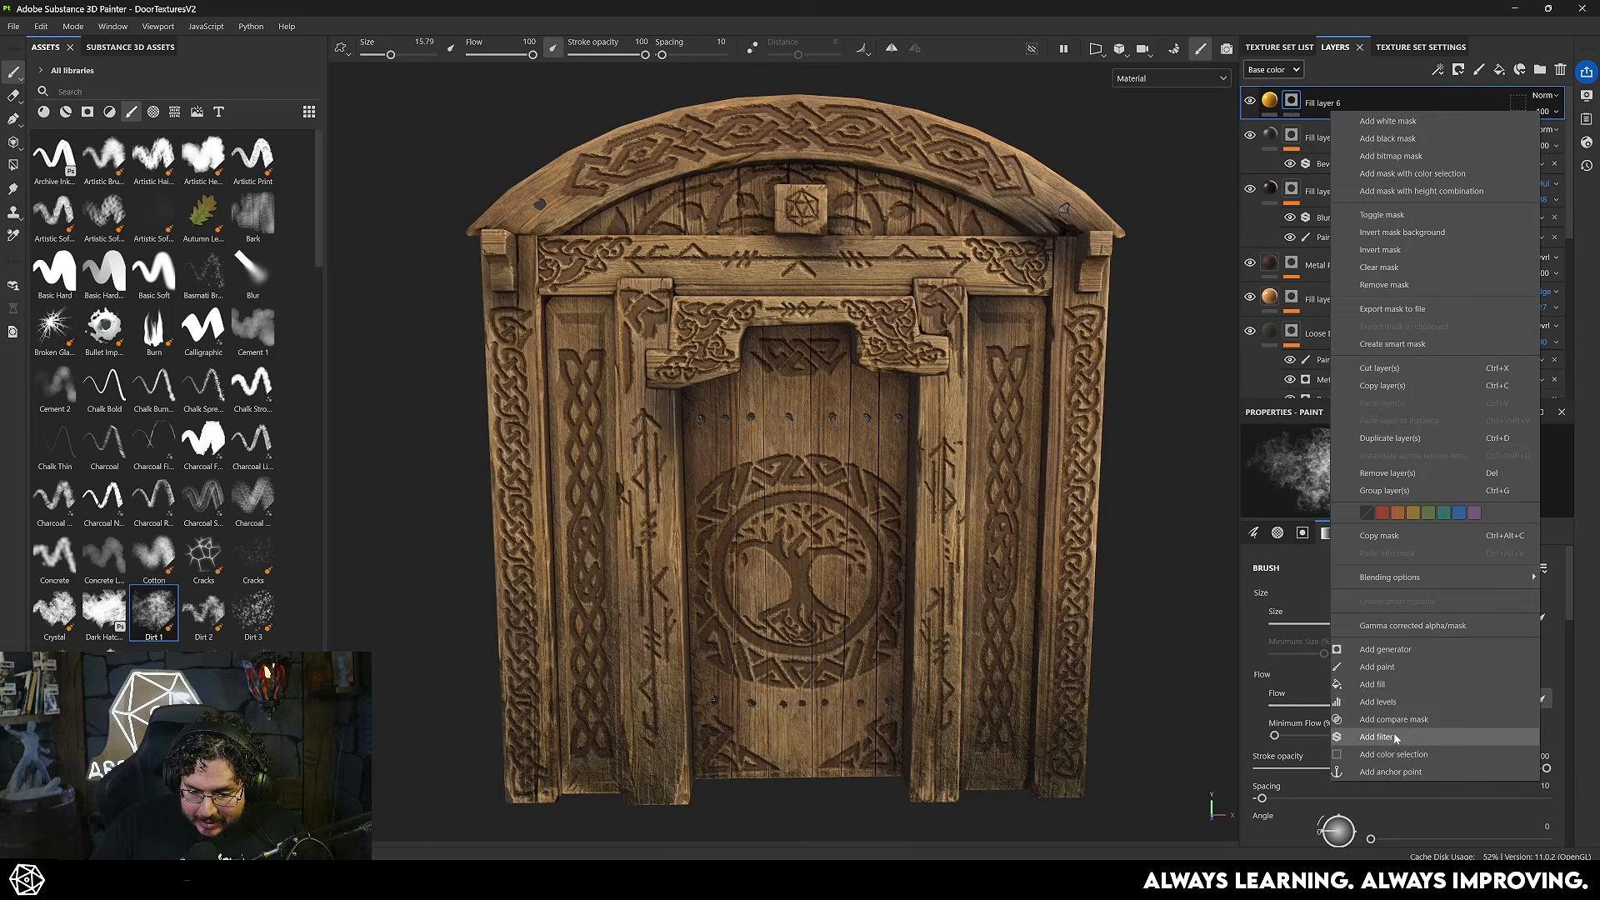
click(1383, 685)
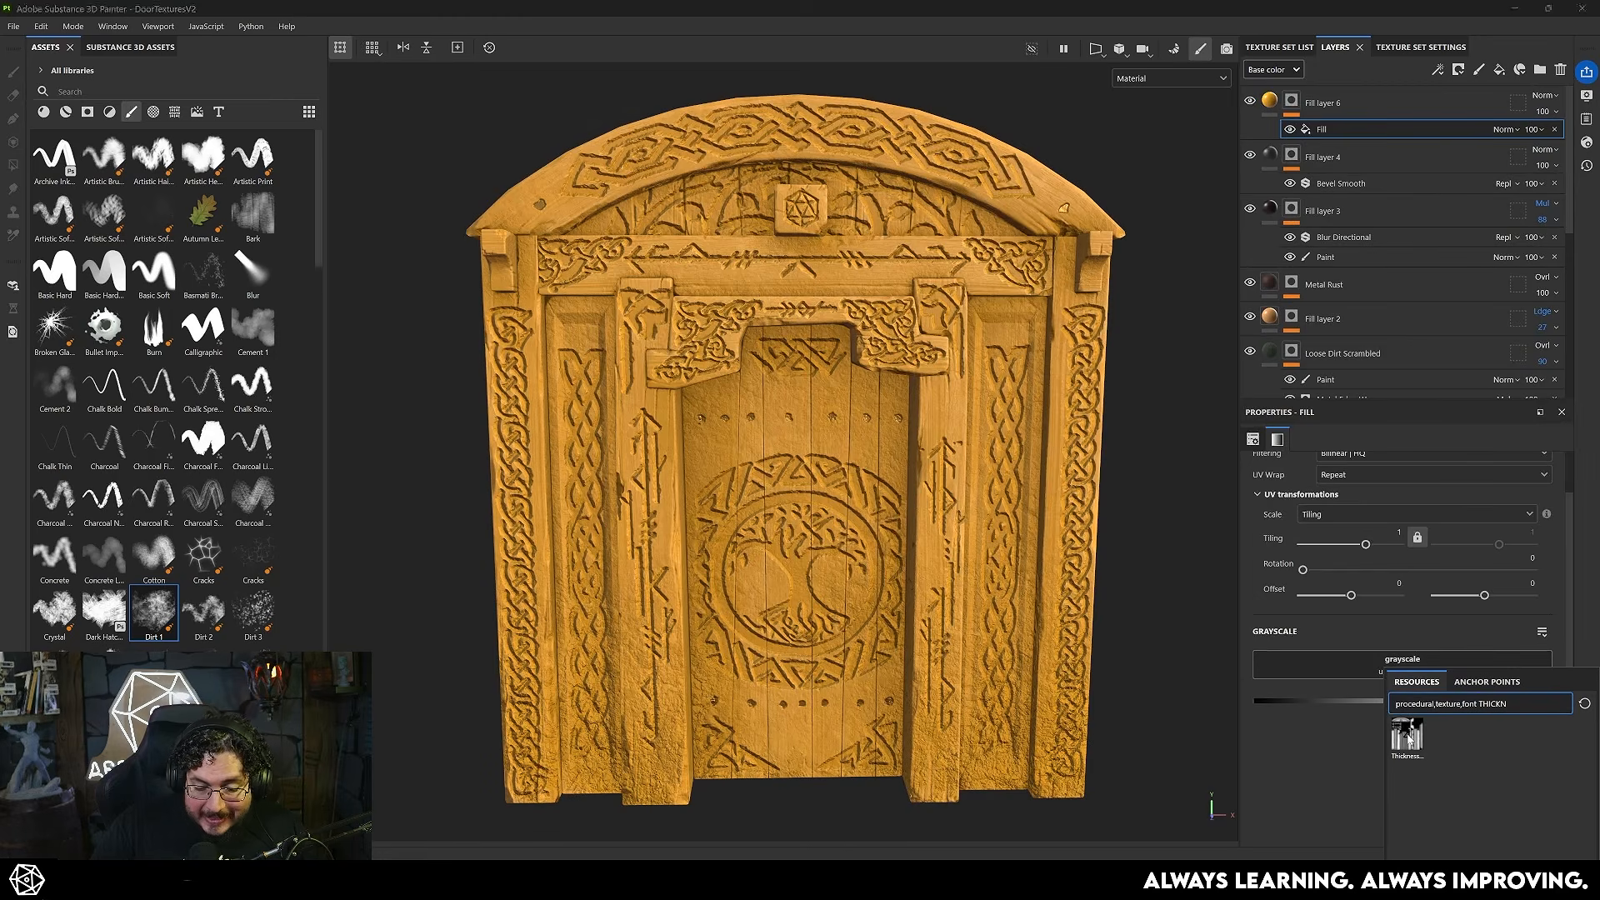
click(1407, 735)
right_click(1291, 102)
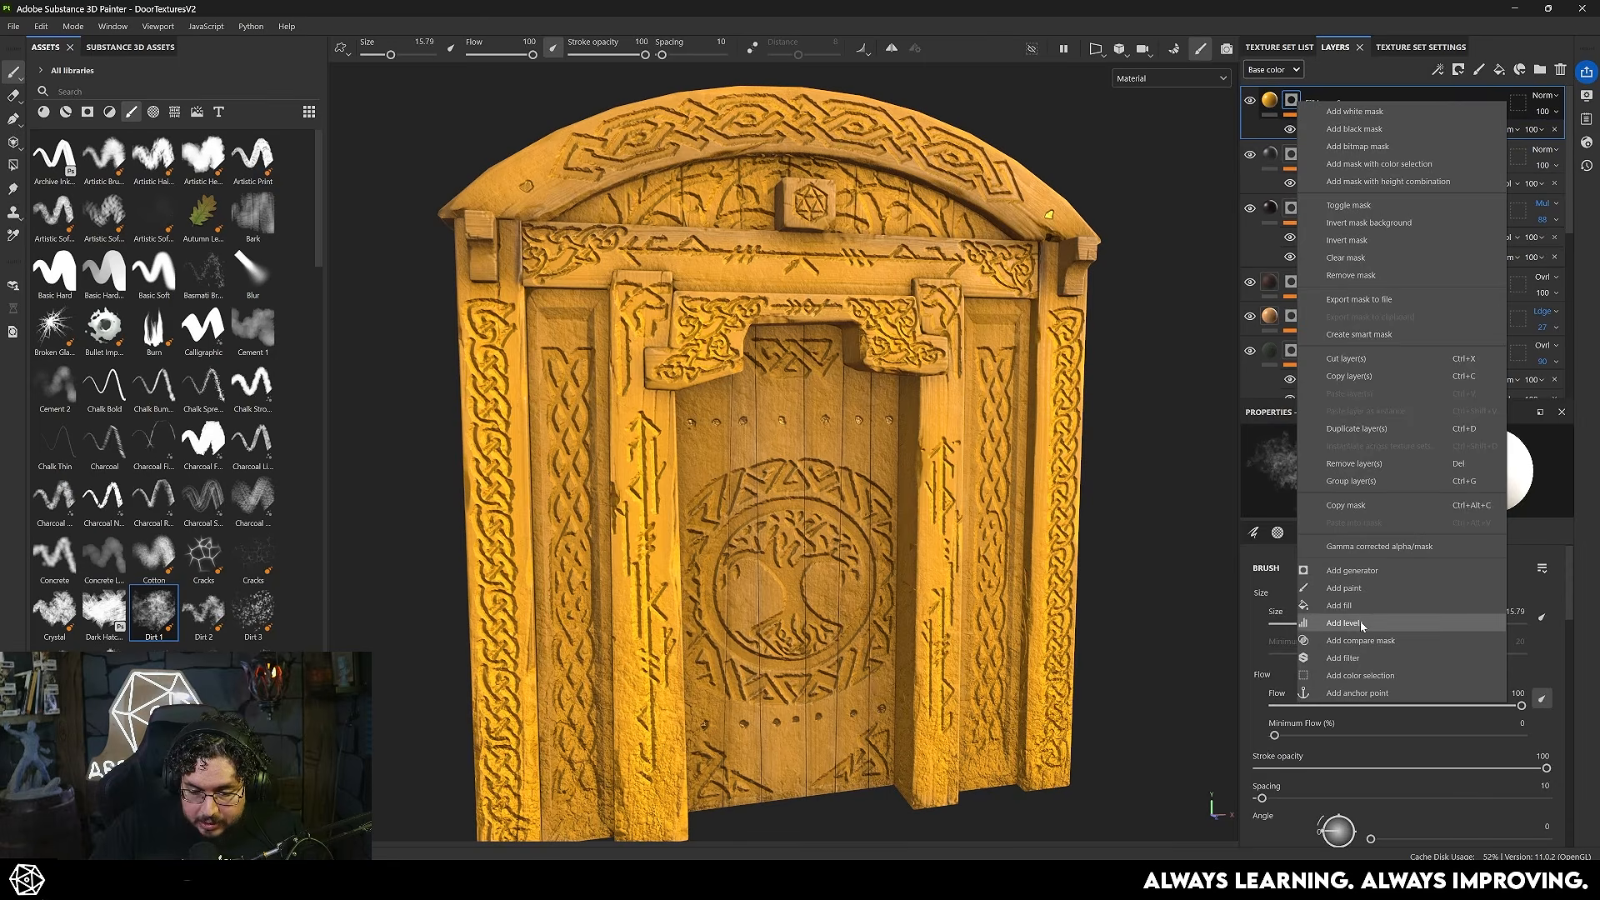
click(1375, 644)
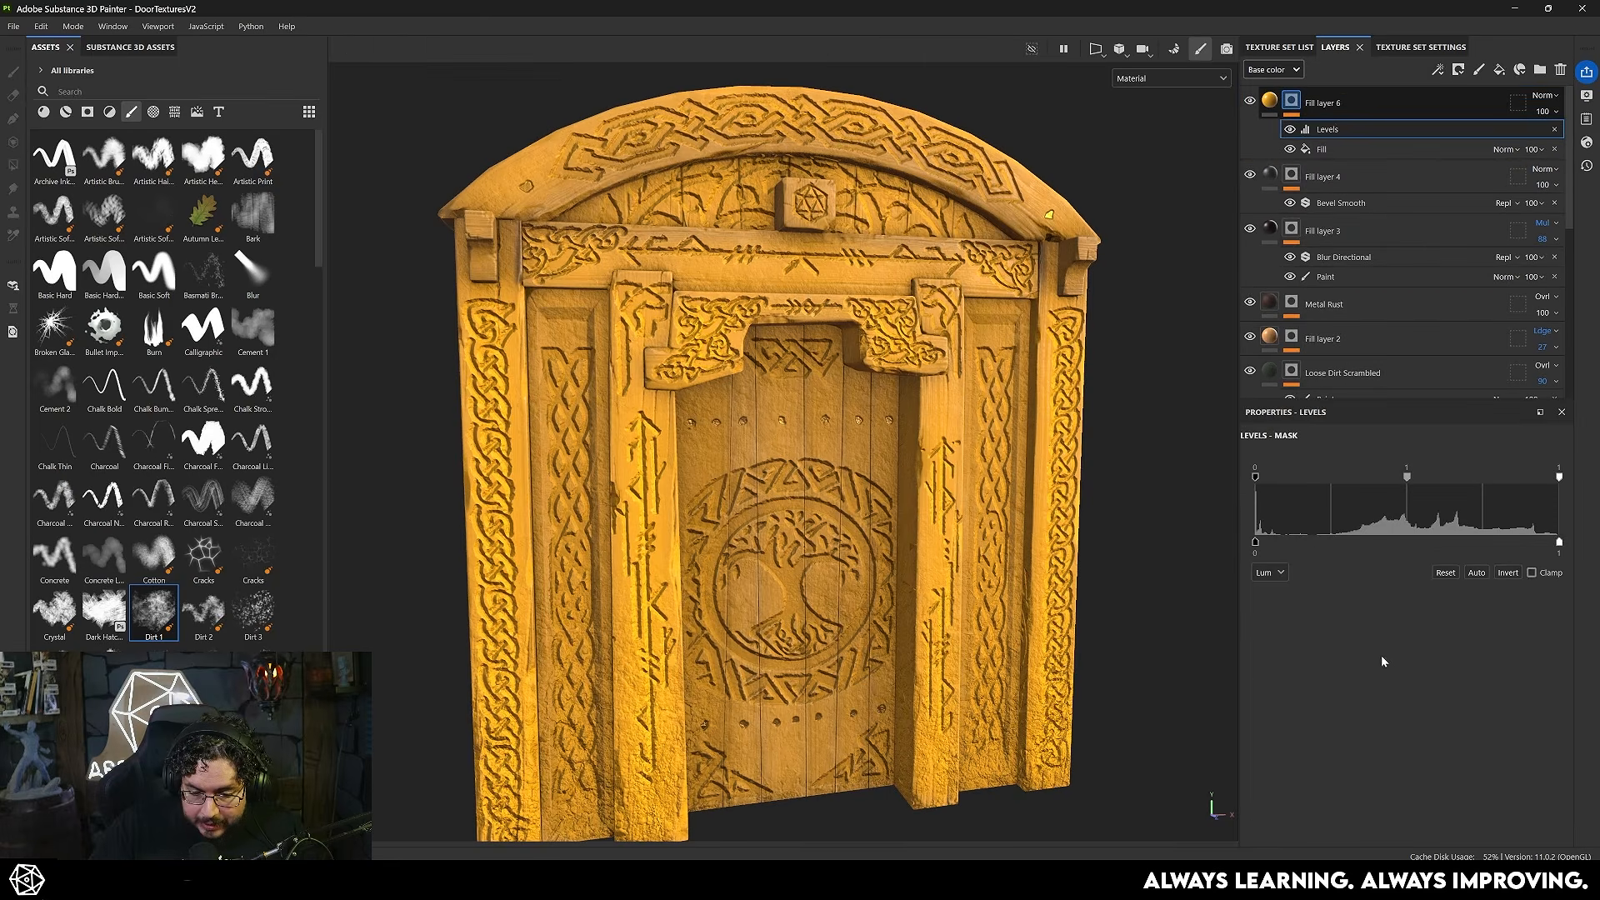
click(1502, 575)
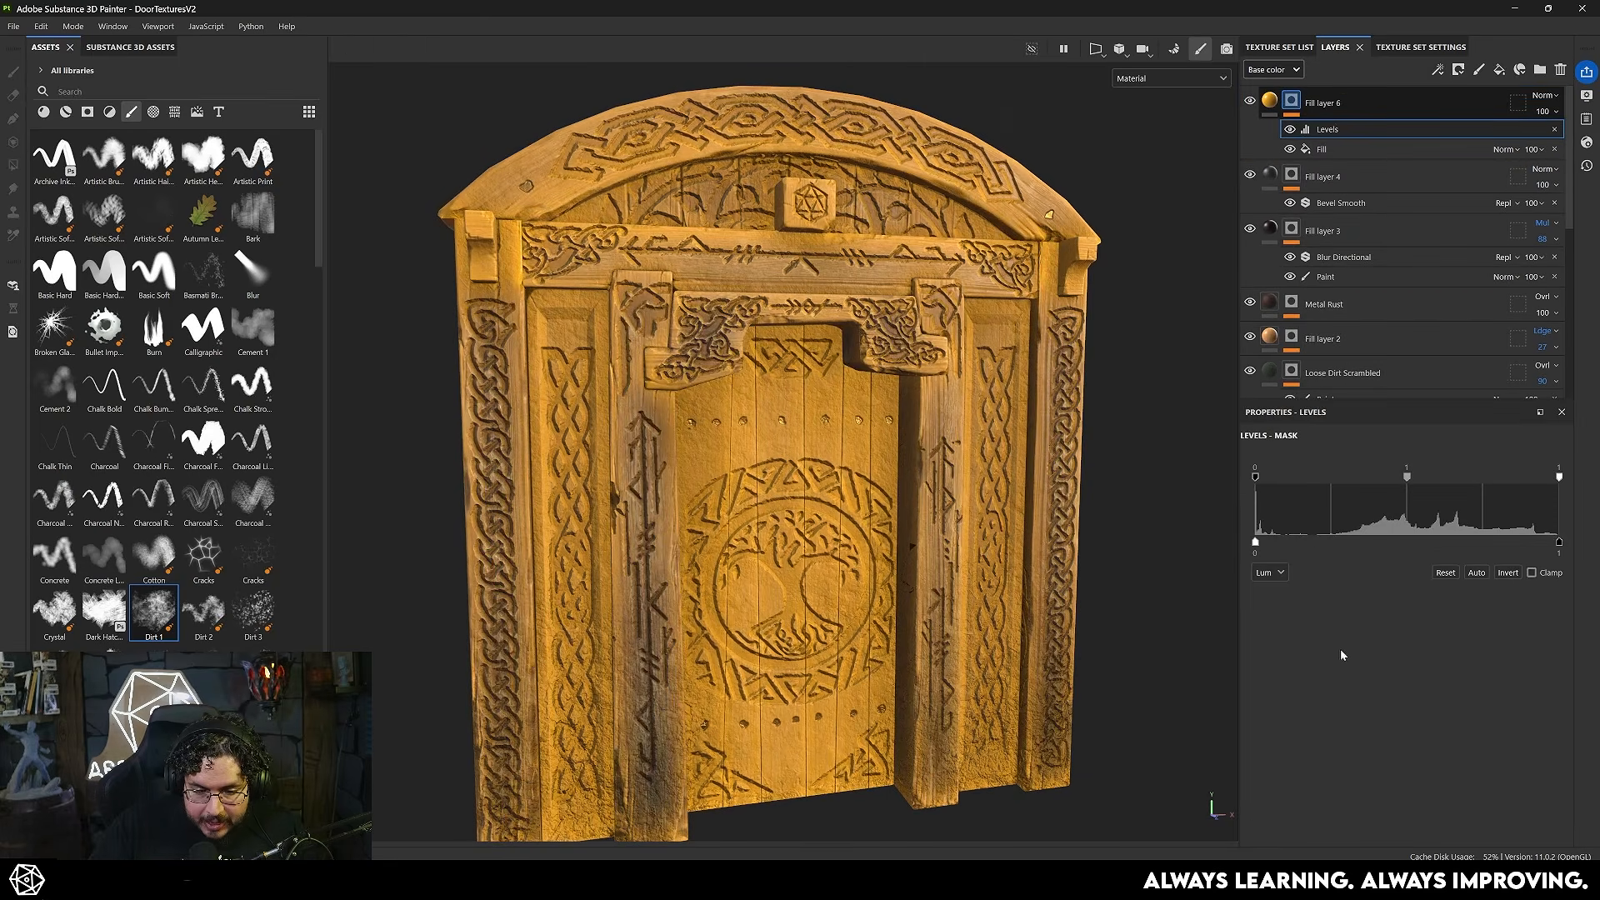
- Tighten the mask's Levels with the white input at 0.633 to confine the orange glow to the recessed areas
alt+drag(866, 417, 779, 402)
alt+middle_drag(883, 367, 867, 500)
alt+right_drag(833, 475, 904, 451)
alt+drag(1025, 454, 944, 452)
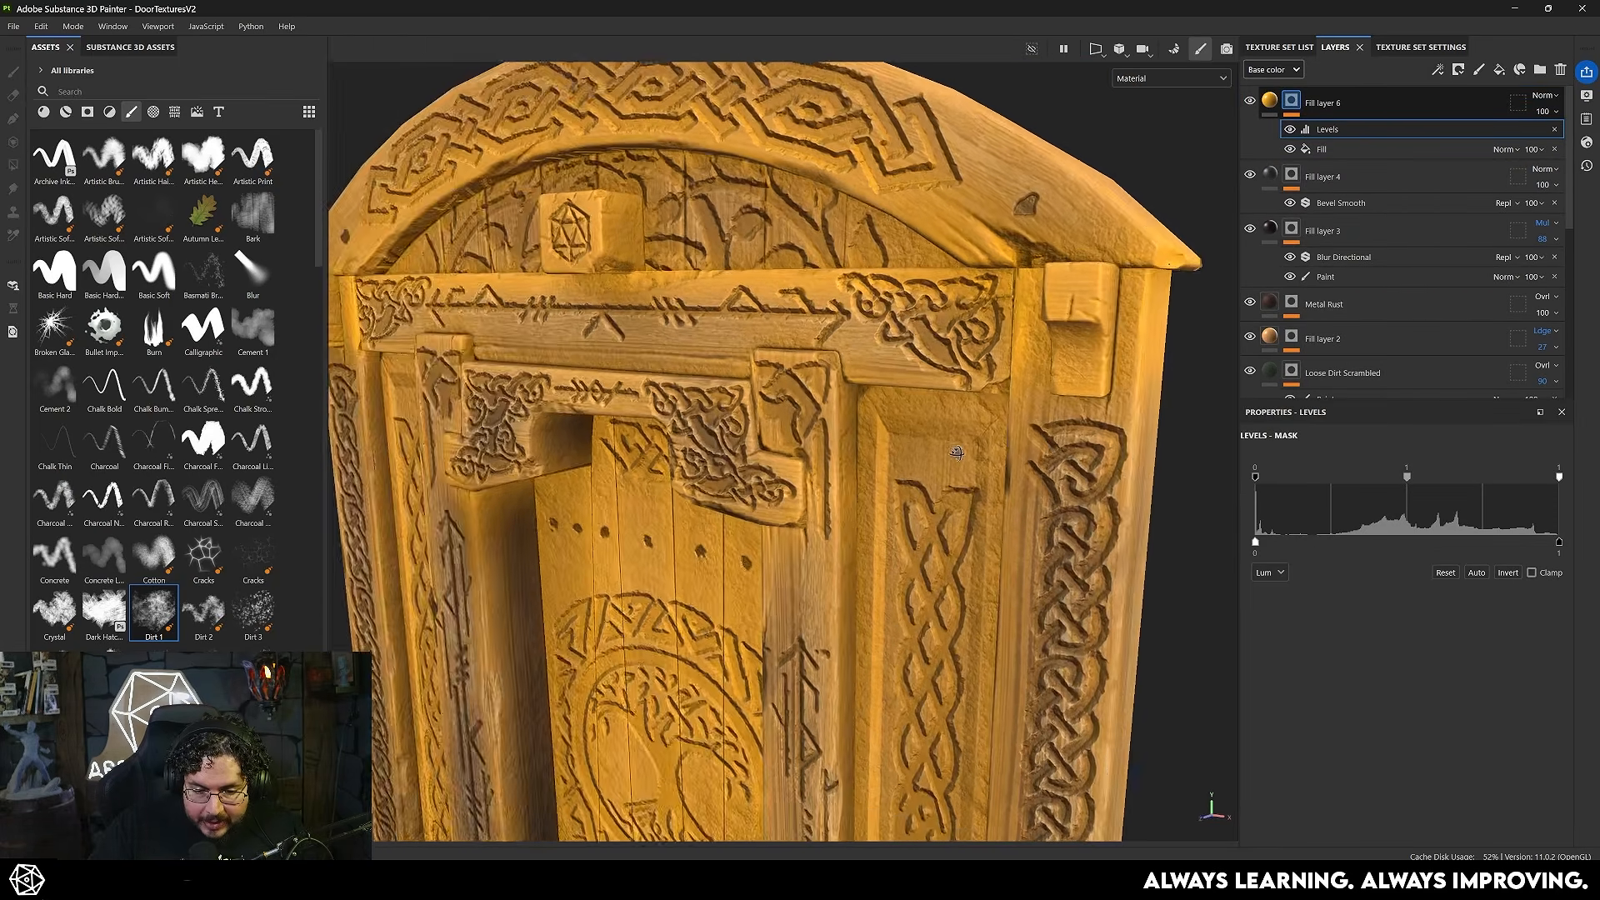
alt+right_drag(944, 453, 842, 417)
alt+drag(708, 350, 788, 332)
alt+middle_drag(788, 331, 859, 313)
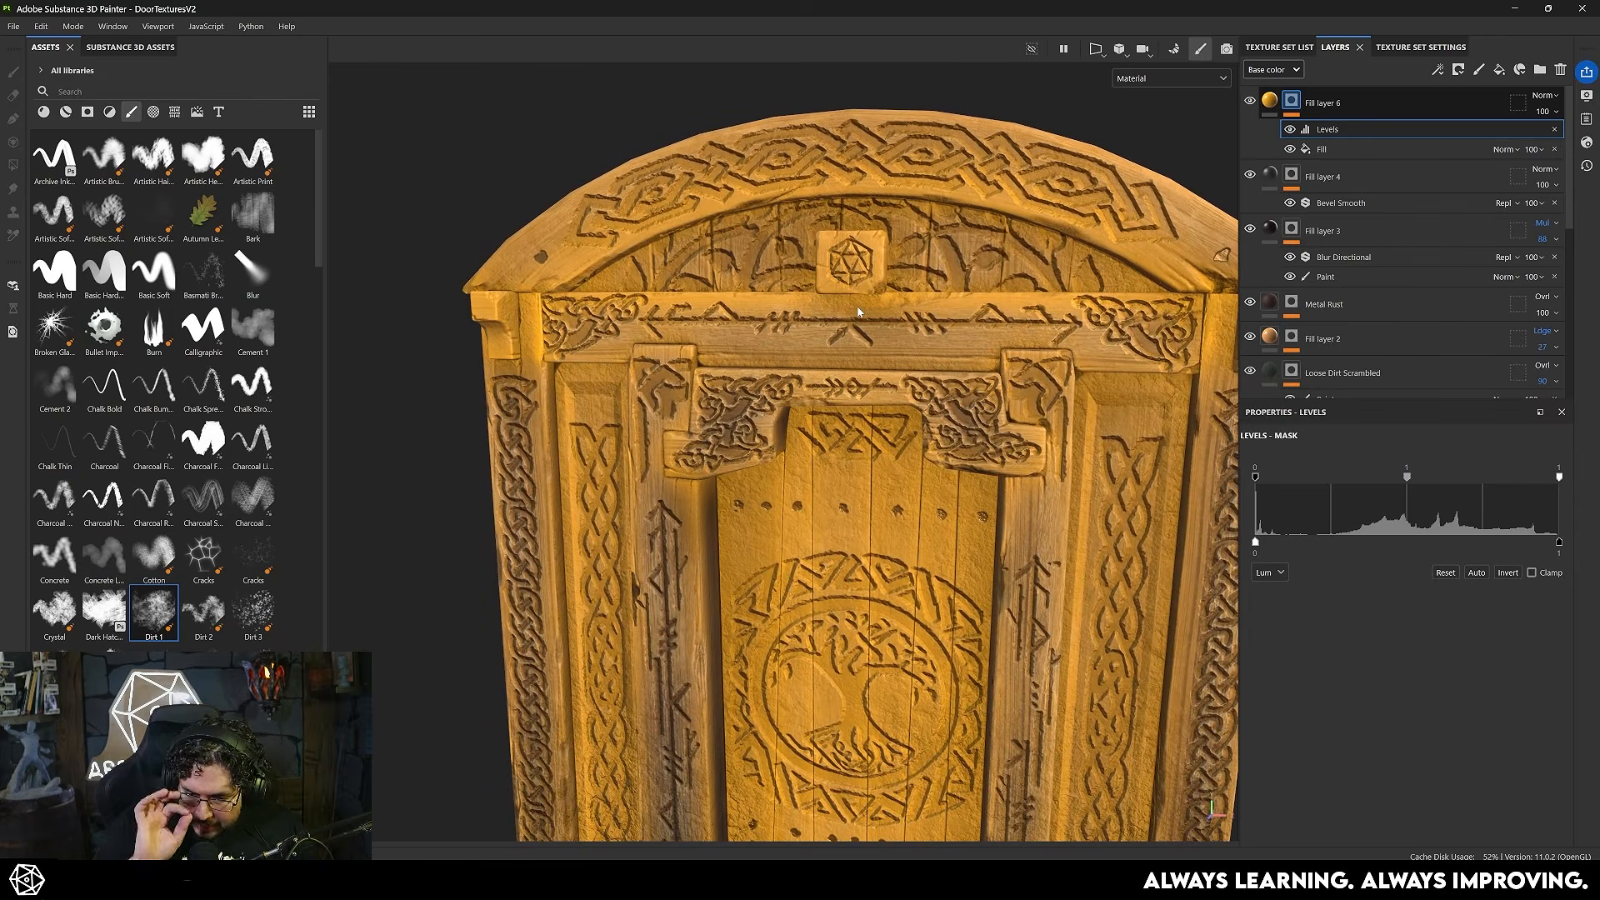
drag(1560, 478, 1343, 481)
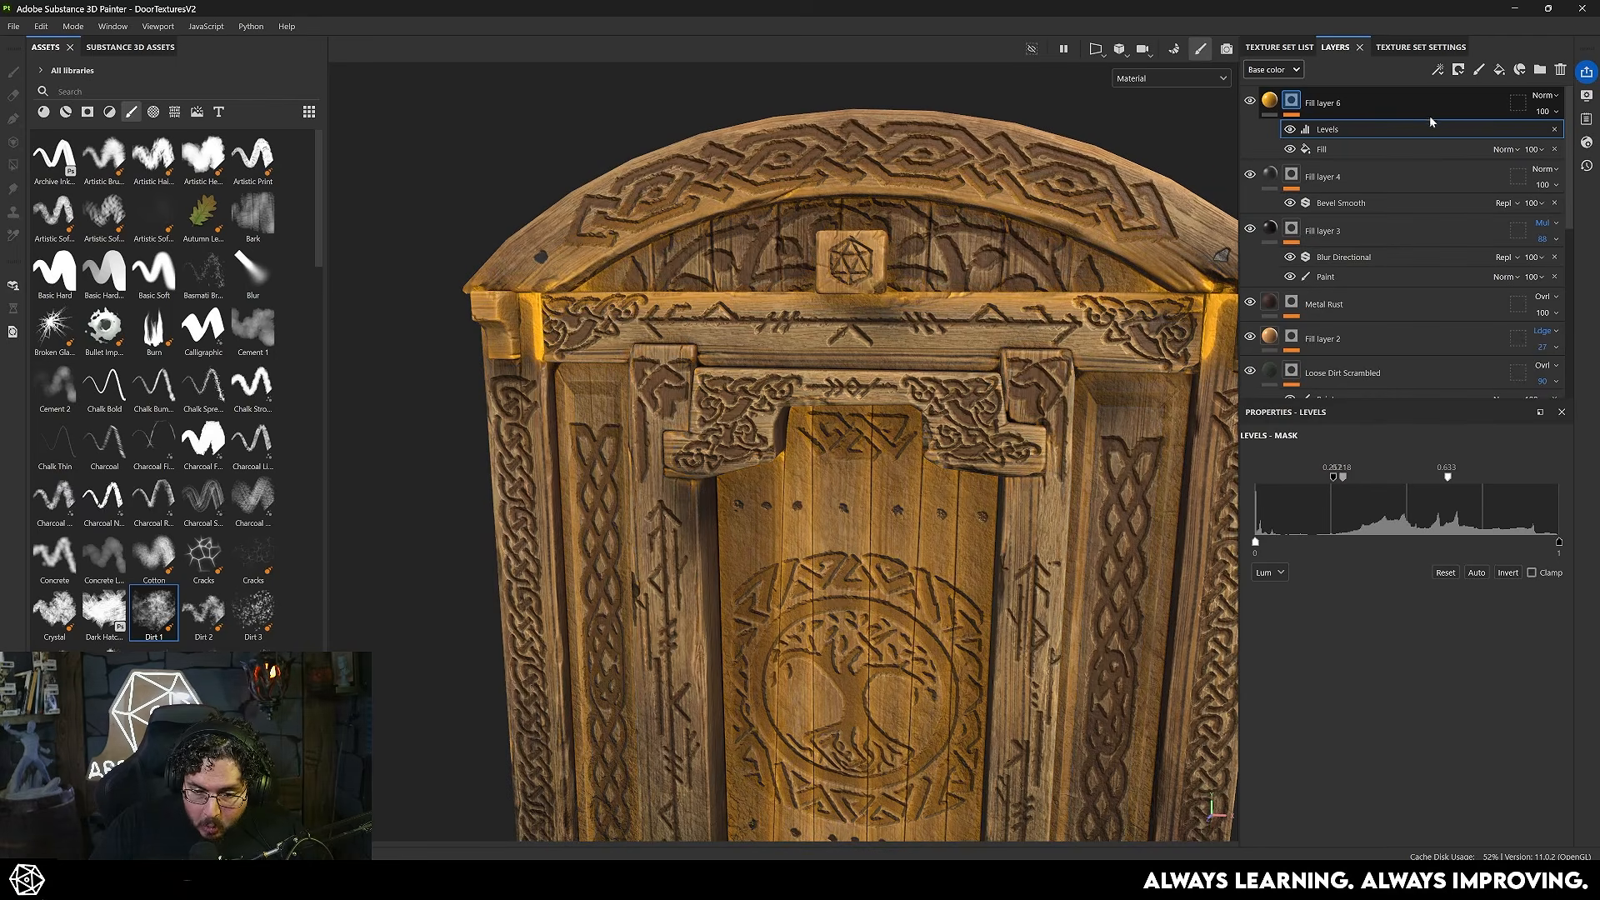
- Set the orange fill layer's blending to Linear Dodge (Add) and reduce its opacity to 10
click(1545, 95)
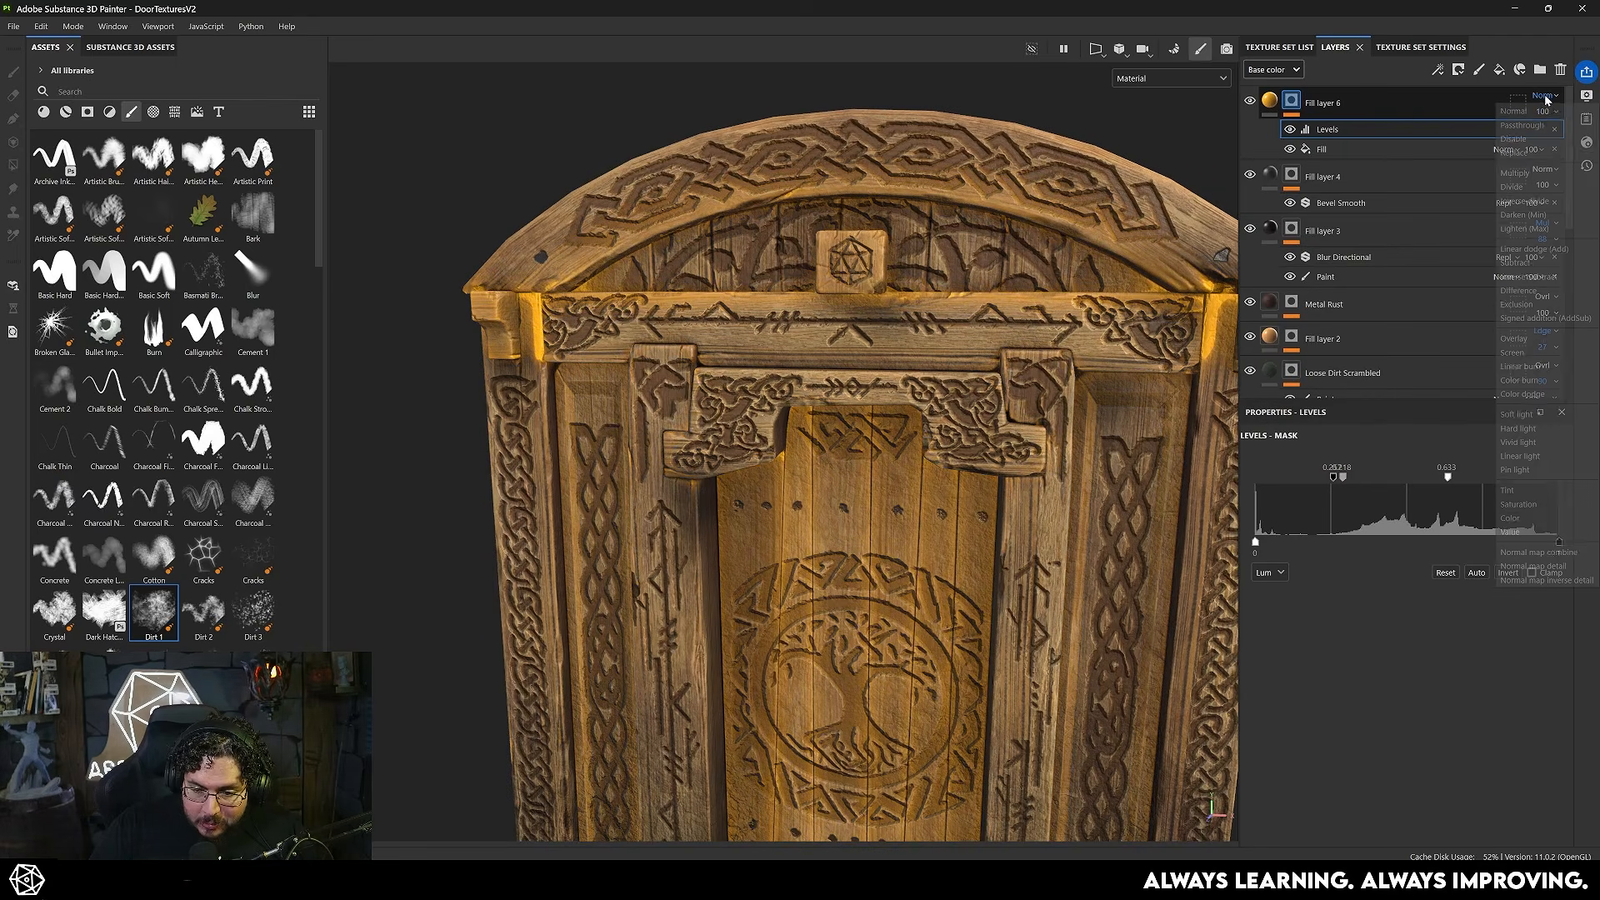
click(1522, 248)
drag(1582, 137, 1530, 140)
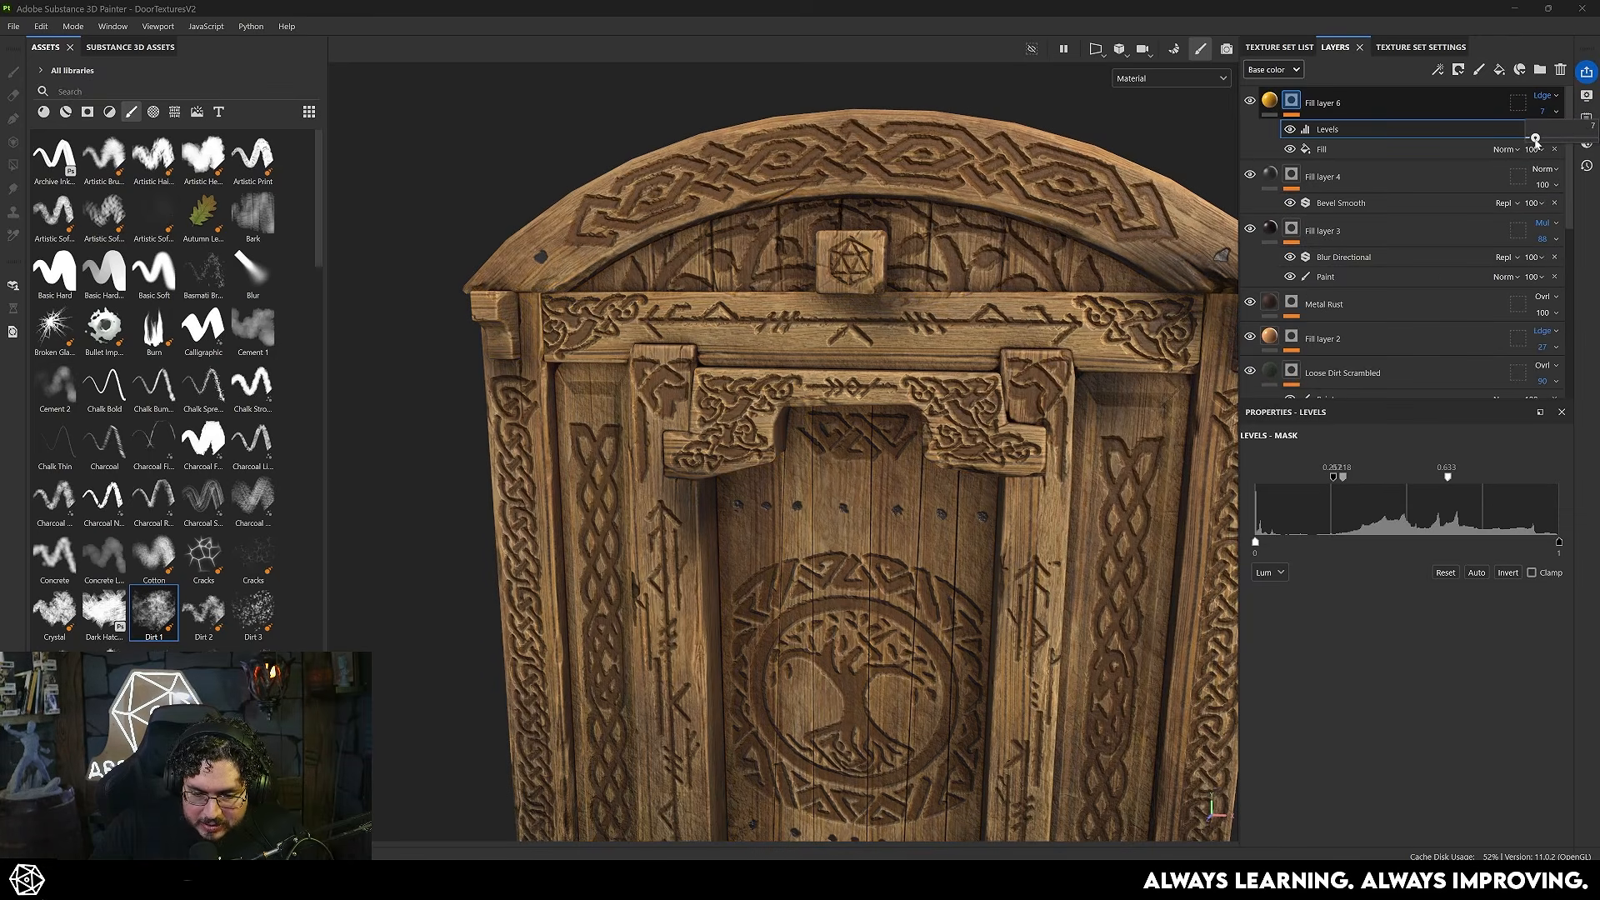
alt+drag(1000, 417, 884, 413)
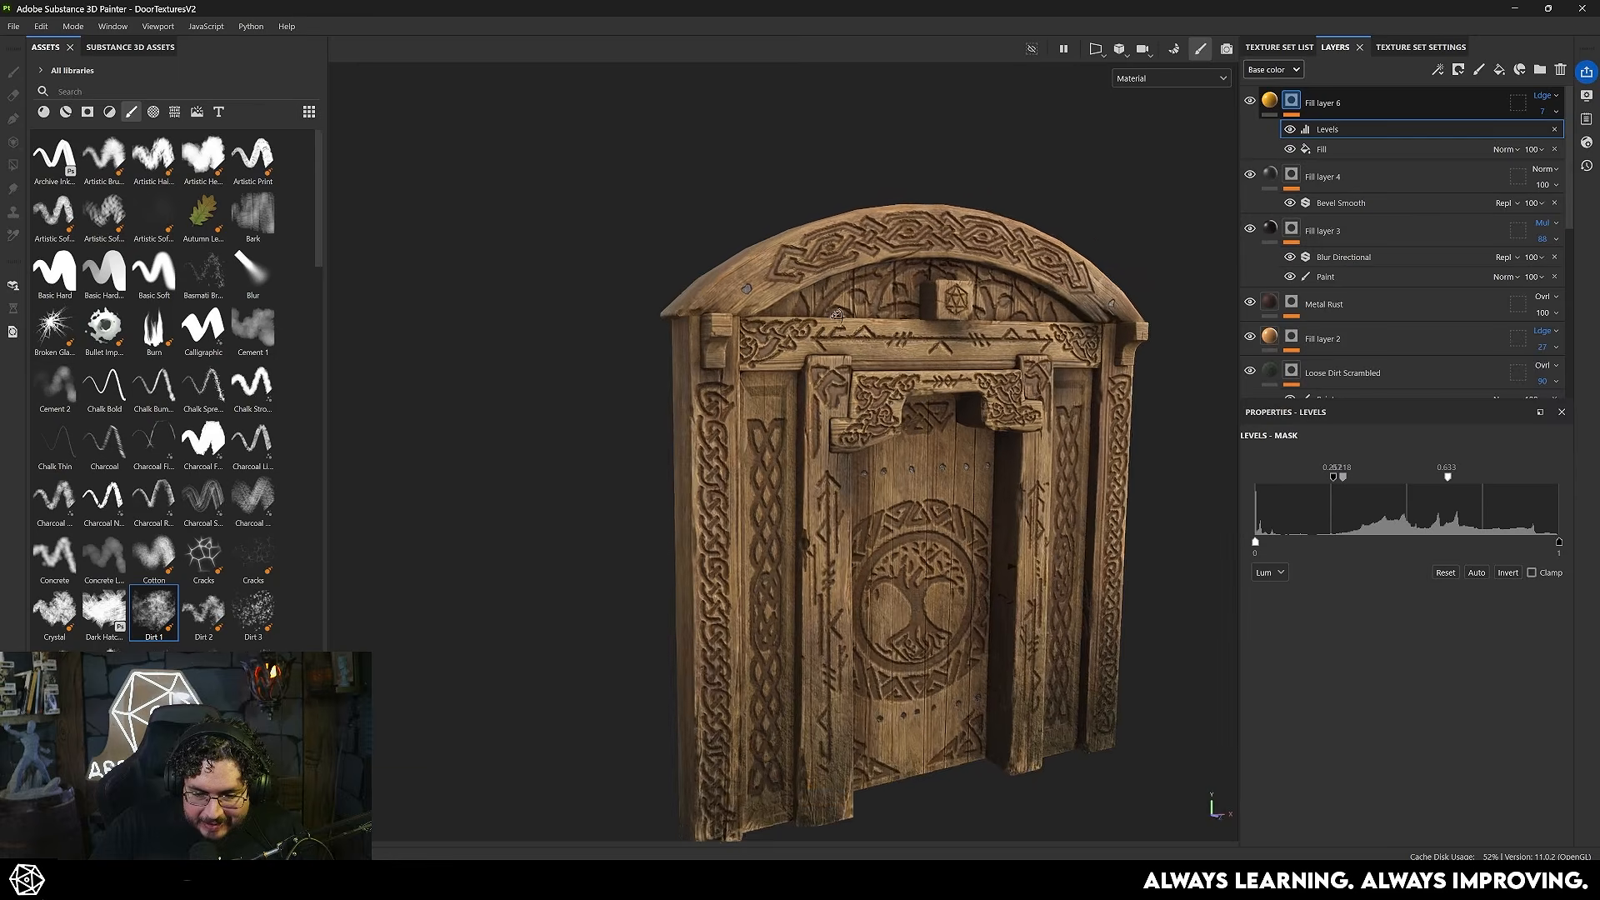
scroll(883, 413, up, 2)
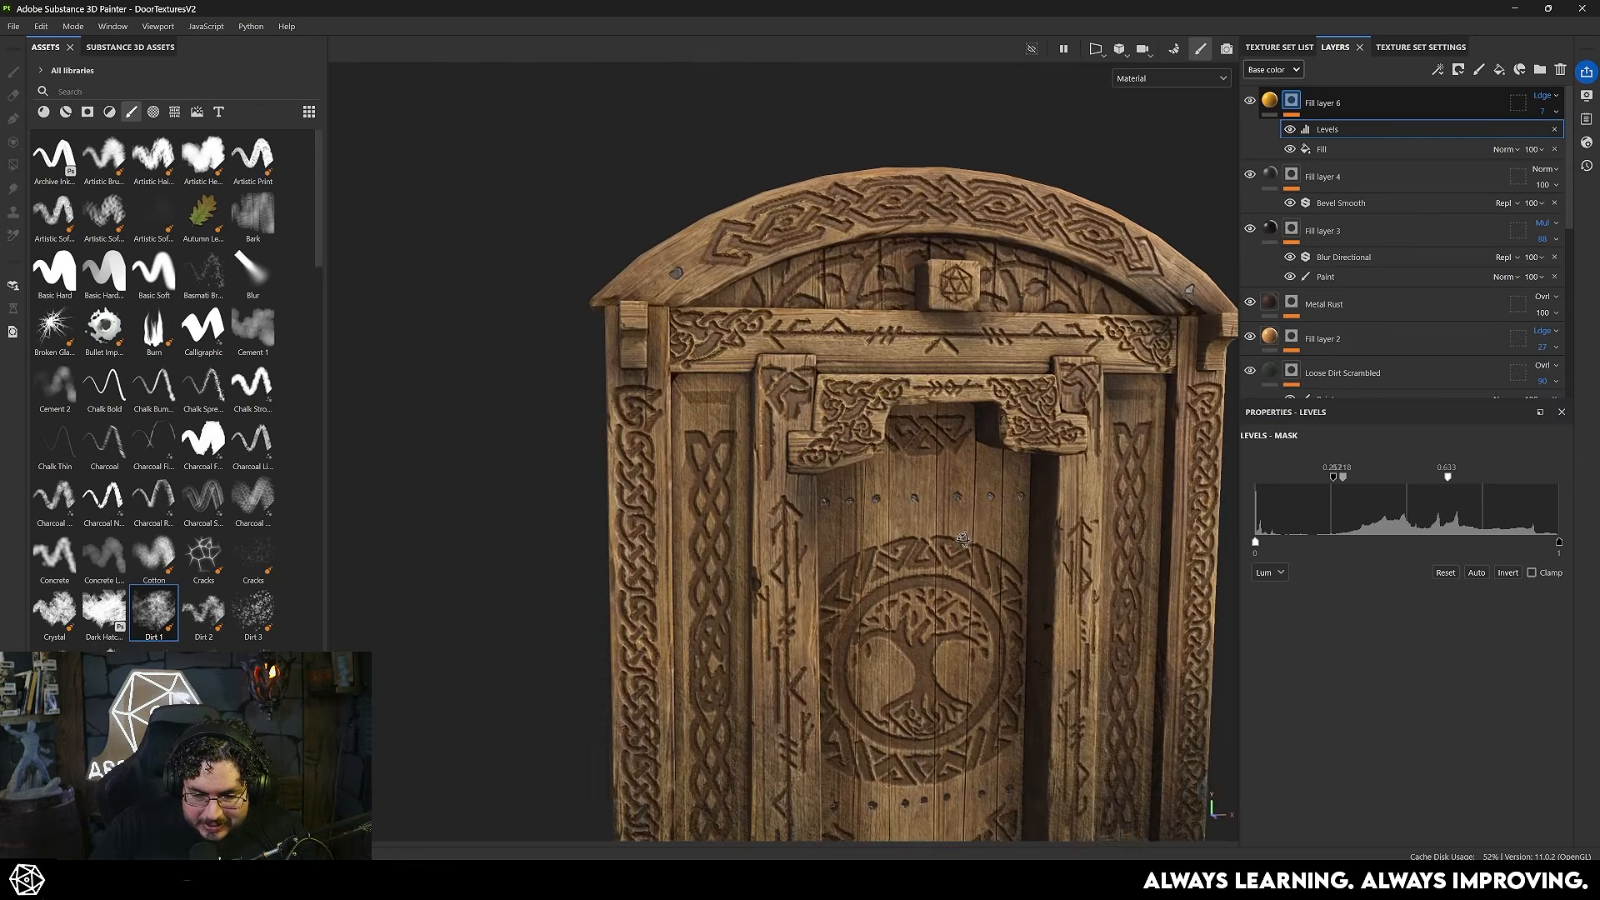
alt+middle_drag(883, 412, 825, 342)
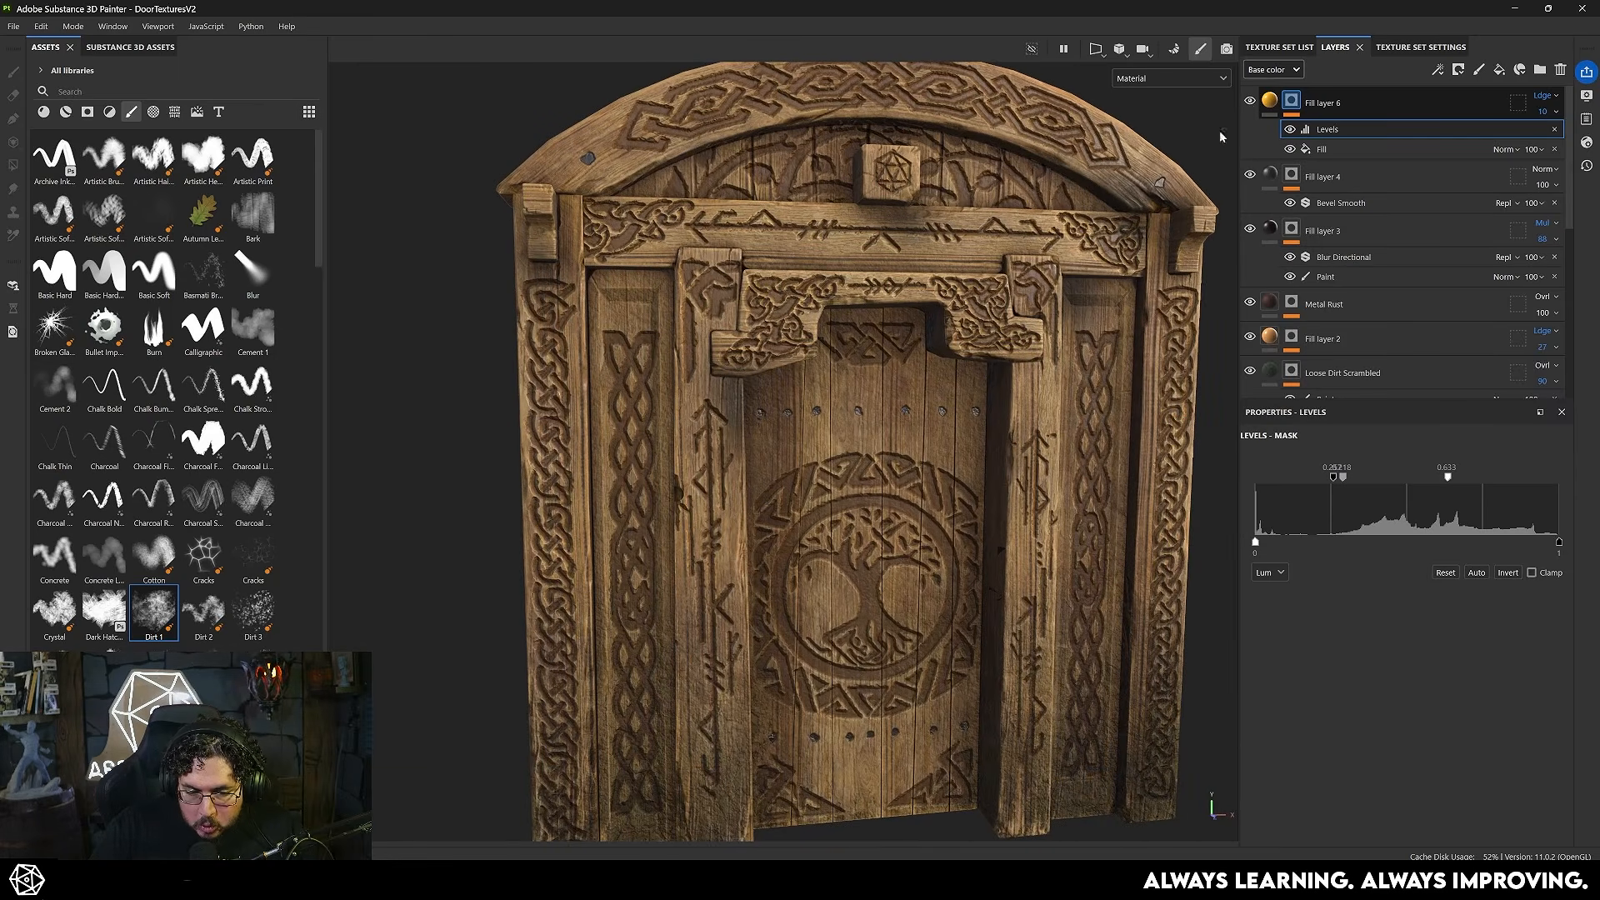
scroll(1075, 325, up, 2)
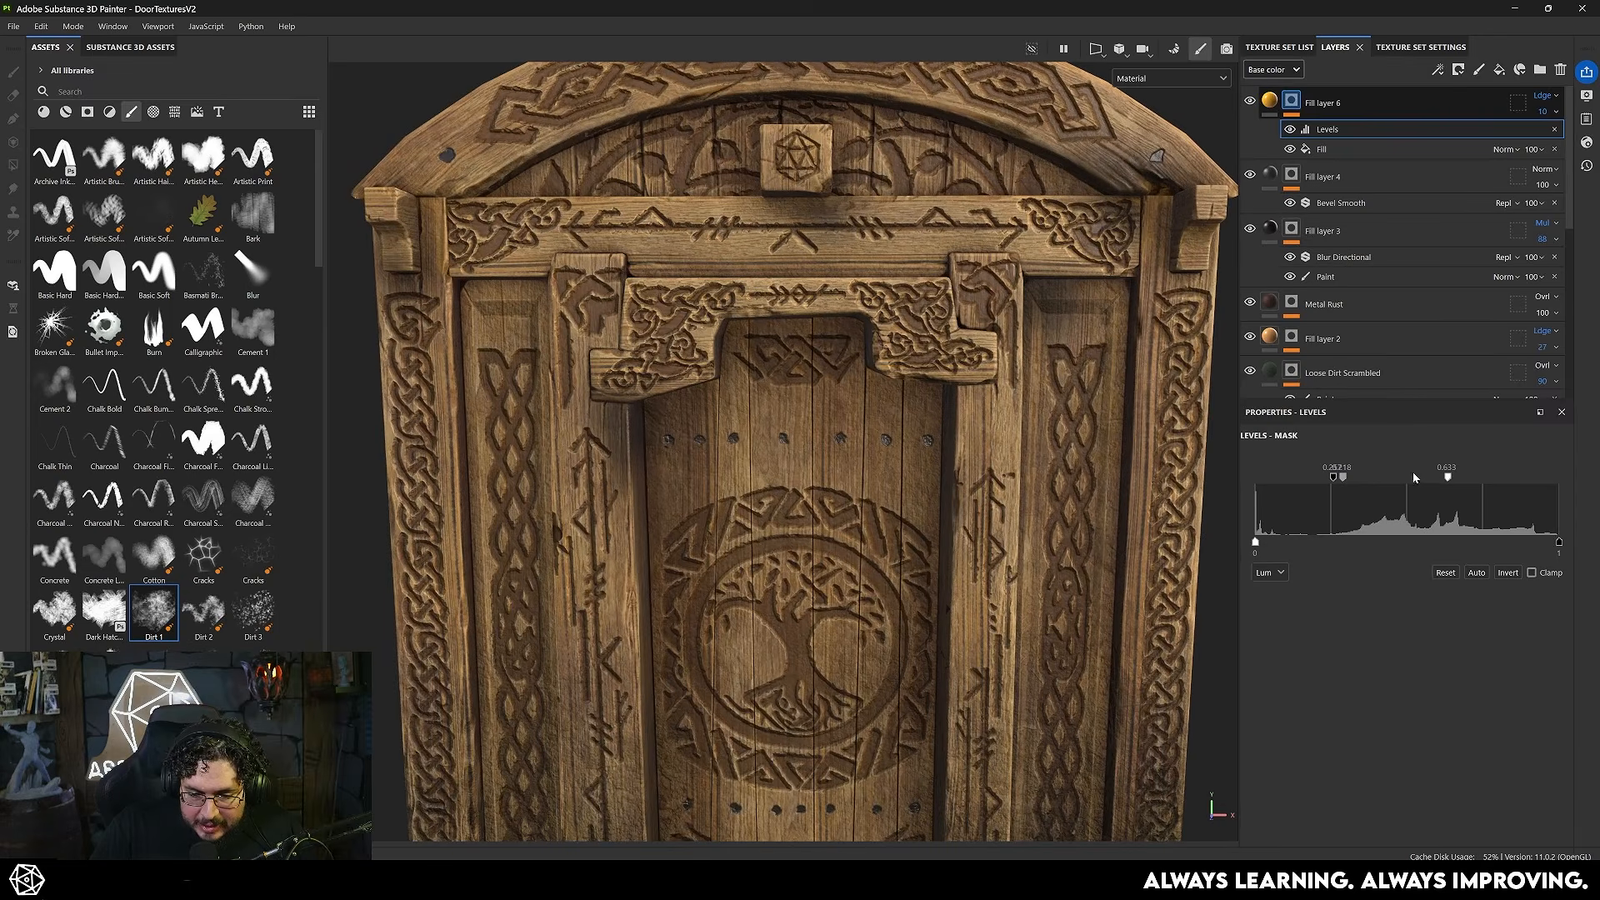
- Fine-tune the glow mask's Levels and slightly shift the hue of the orange fill's base color
drag(1360, 480, 1367, 480)
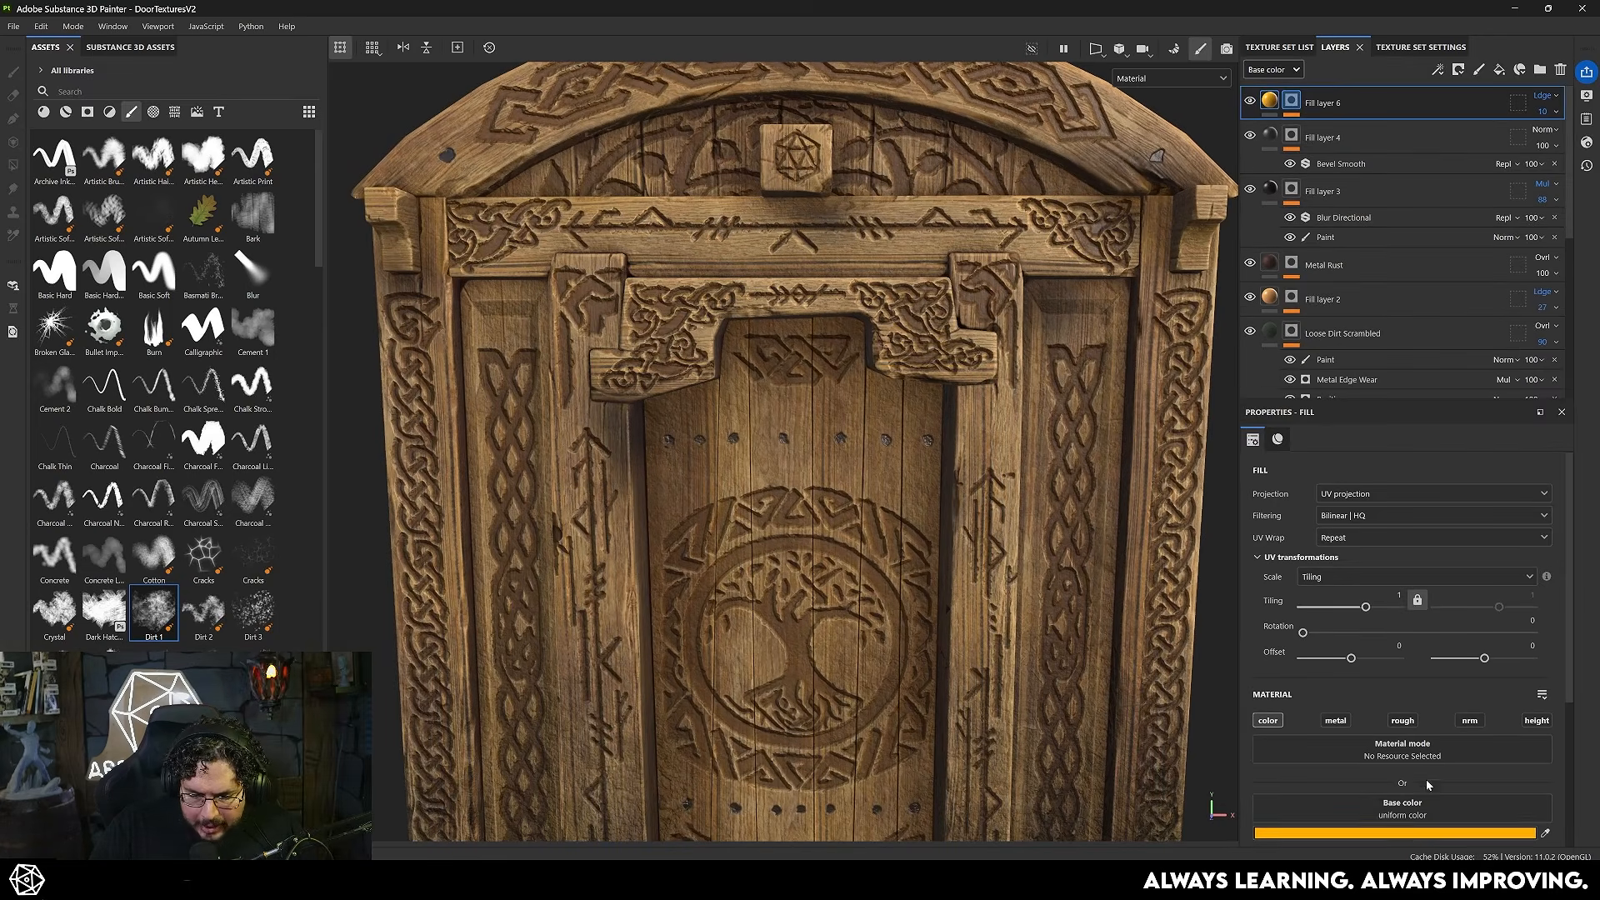
click(1414, 834)
mouse_move(1373, 773)
mouse_down()
mouse_move(1373, 666)
mouse_move(1374, 778)
mouse_up()
click(1248, 102)
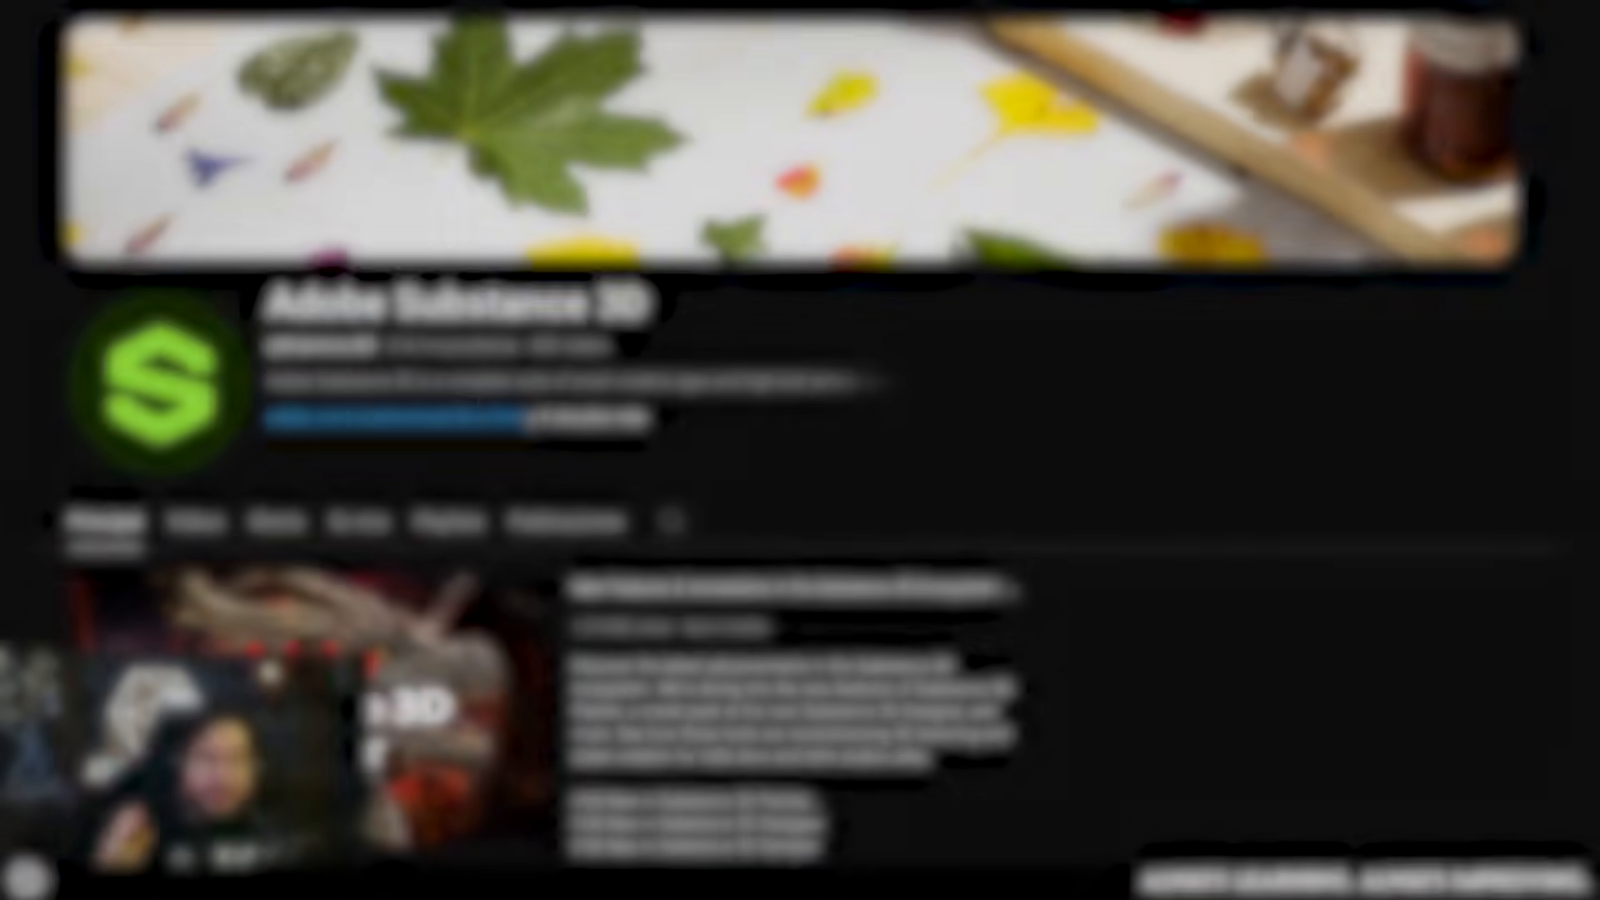
scroll(800, 450, down, 15)
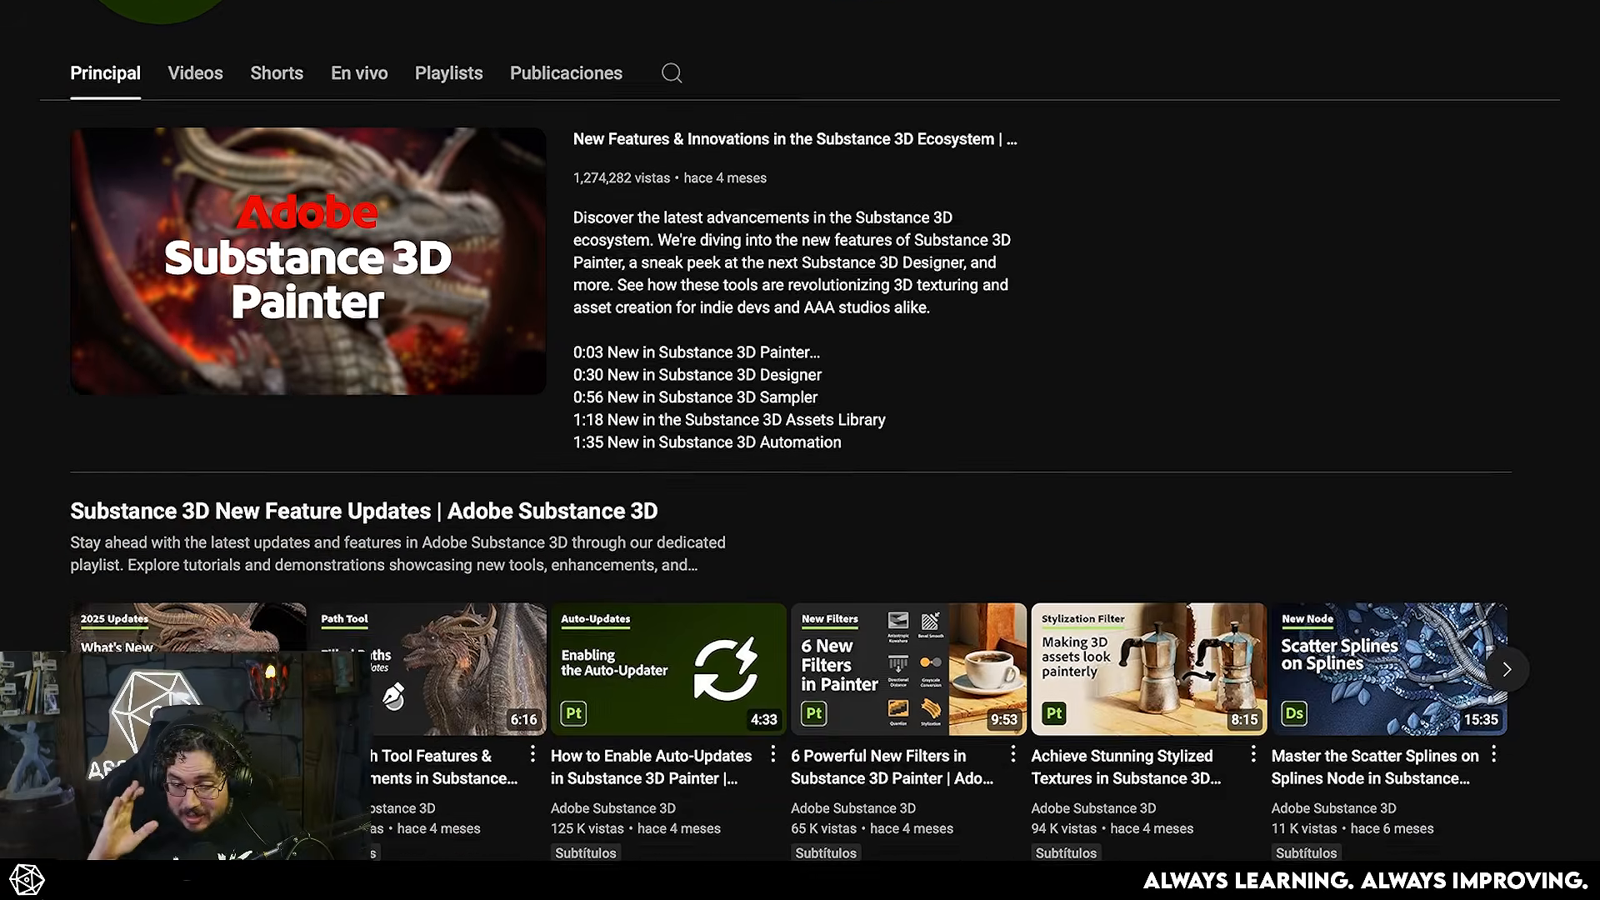
scroll(800, 450, down, 10)
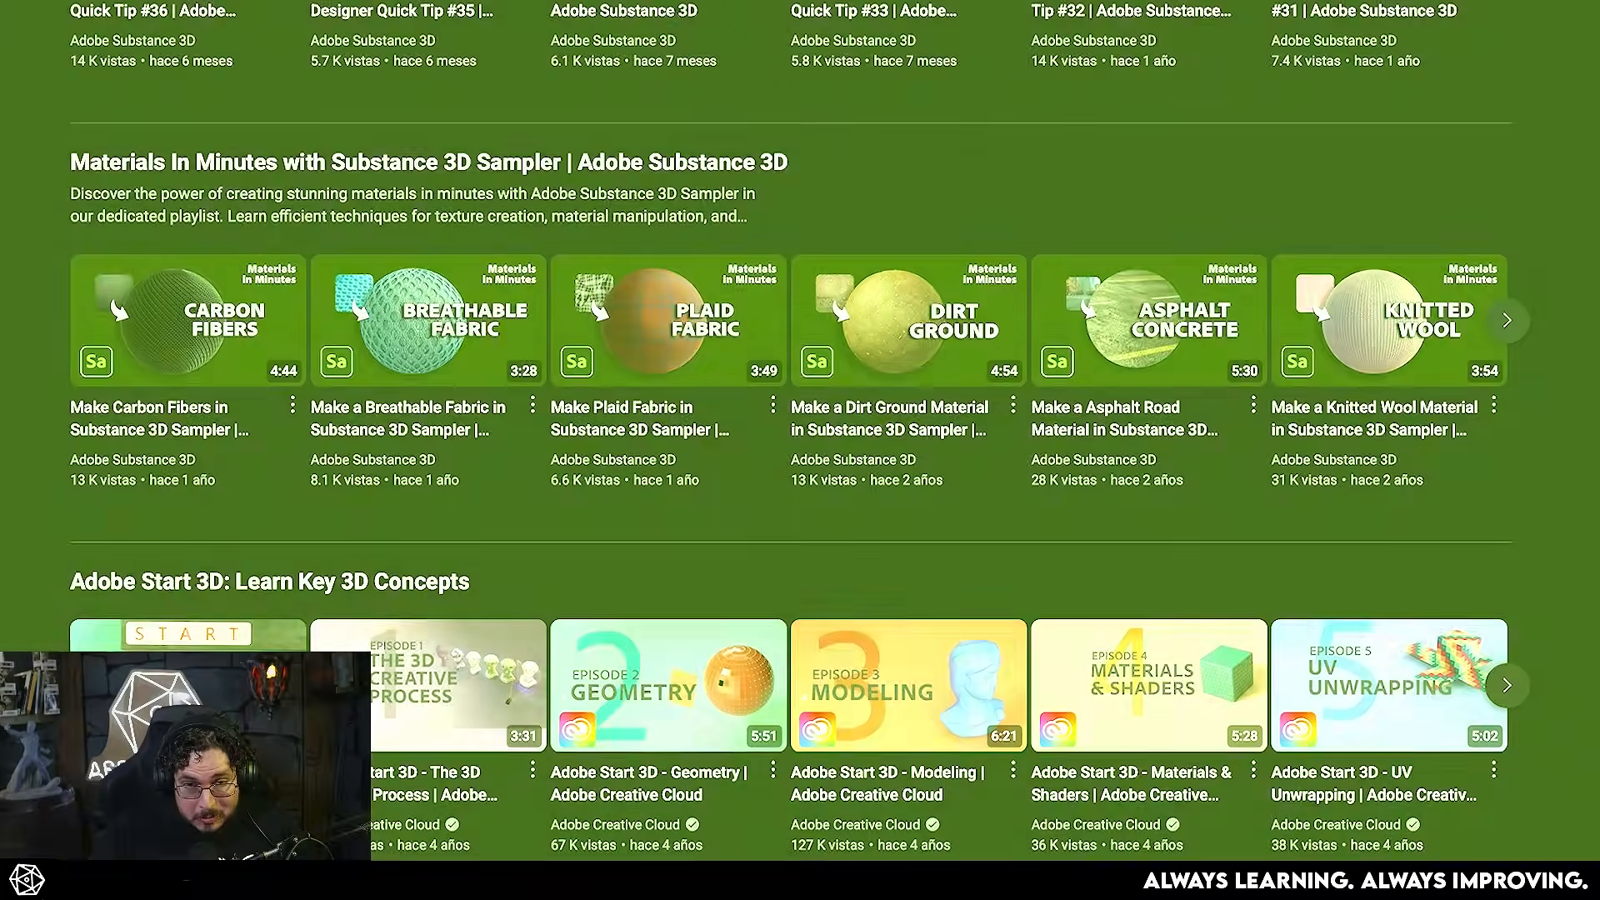